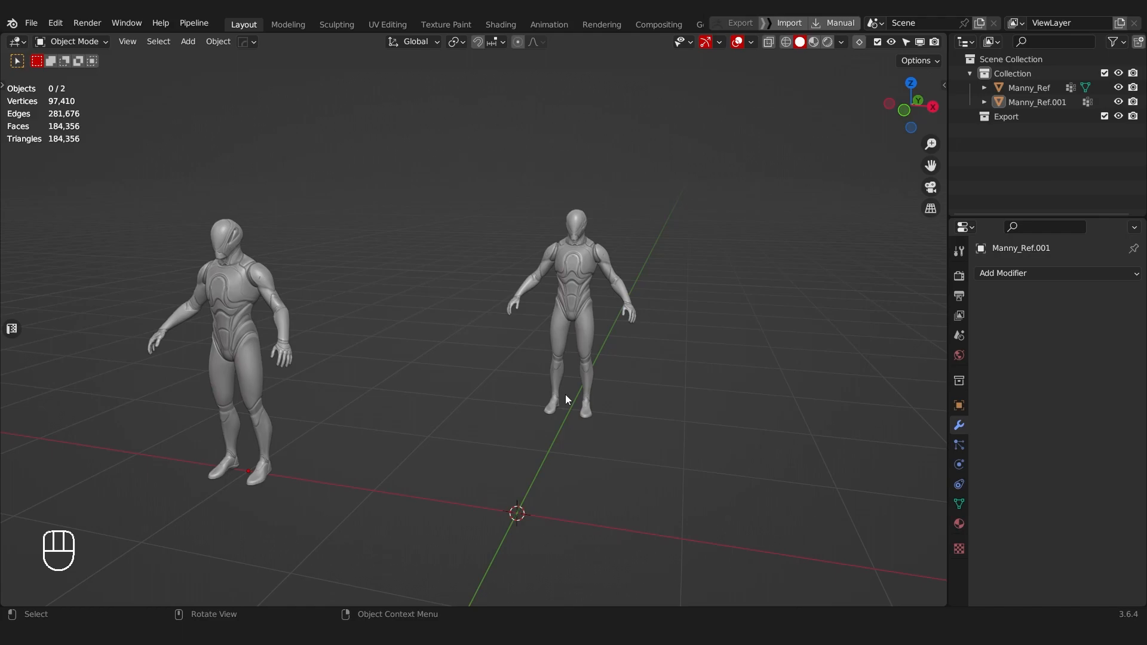
Step: Examine the two mannequin reference meshes from the front and leave both deselected
{"action": "left_click", "coordinate": [577, 302]}
{"action": "left_click", "coordinate": [302, 289]}
{"action": "left_click", "coordinate": [270, 293]}
{"action": "middle_click_drag", "start_coordinate": [442, 293], "coordinate": [553, 301]}
{"action": "middle_click_drag", "start_coordinate": [620, 291], "coordinate": [531, 325], "text": "shift"}
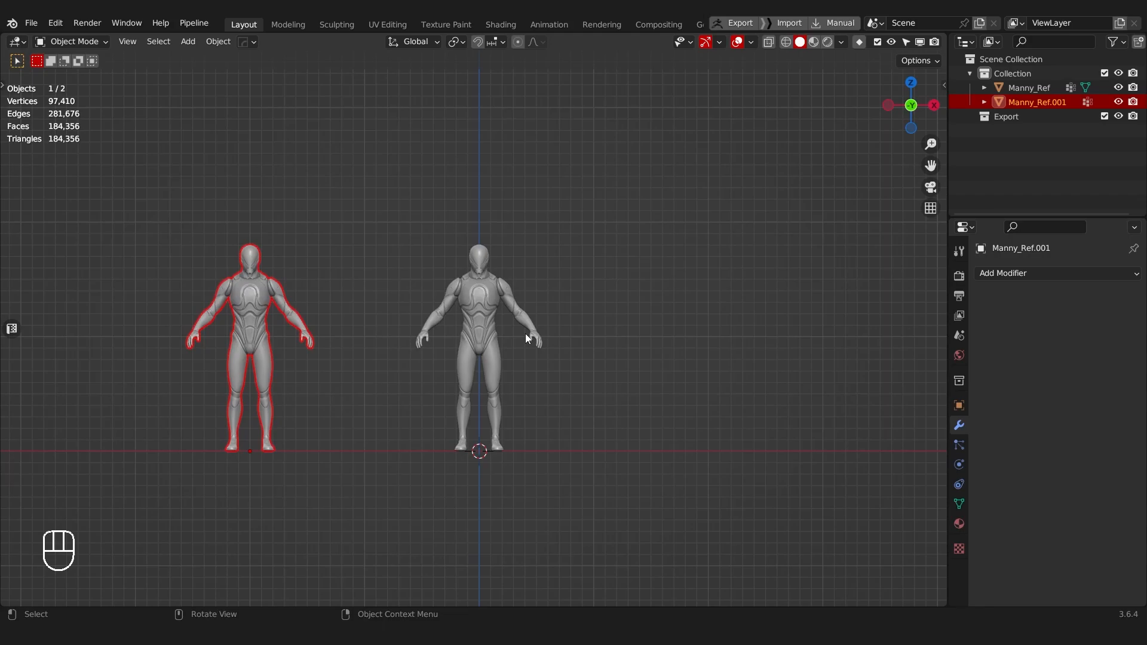
{"action": "left_click", "coordinate": [376, 189]}
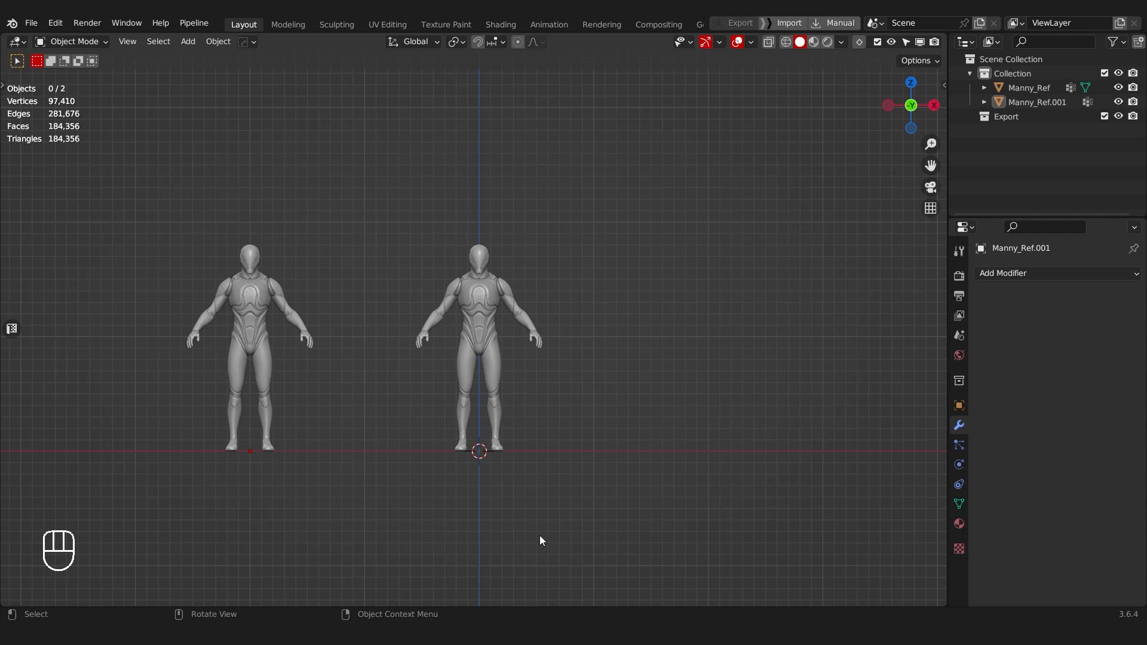
Step: Reset the 3D cursor to the world origin and add a cube mesh there
{"action": "key", "text": "shift+a"}
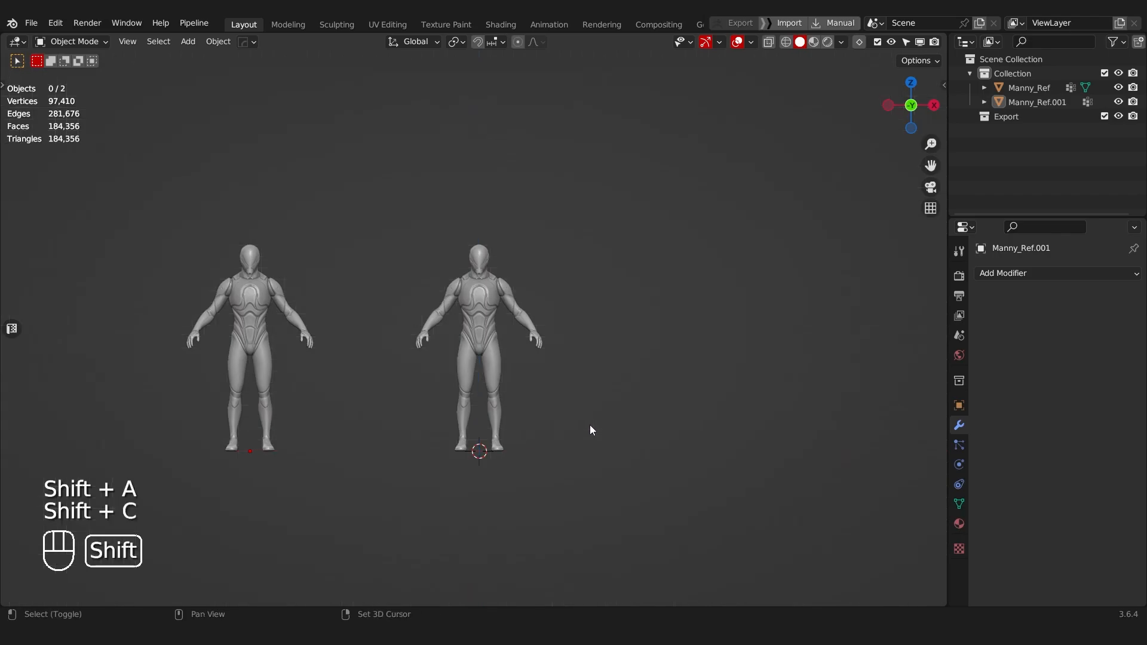
{"action": "key", "text": "shift+c"}
{"action": "key", "text": "shift+a"}
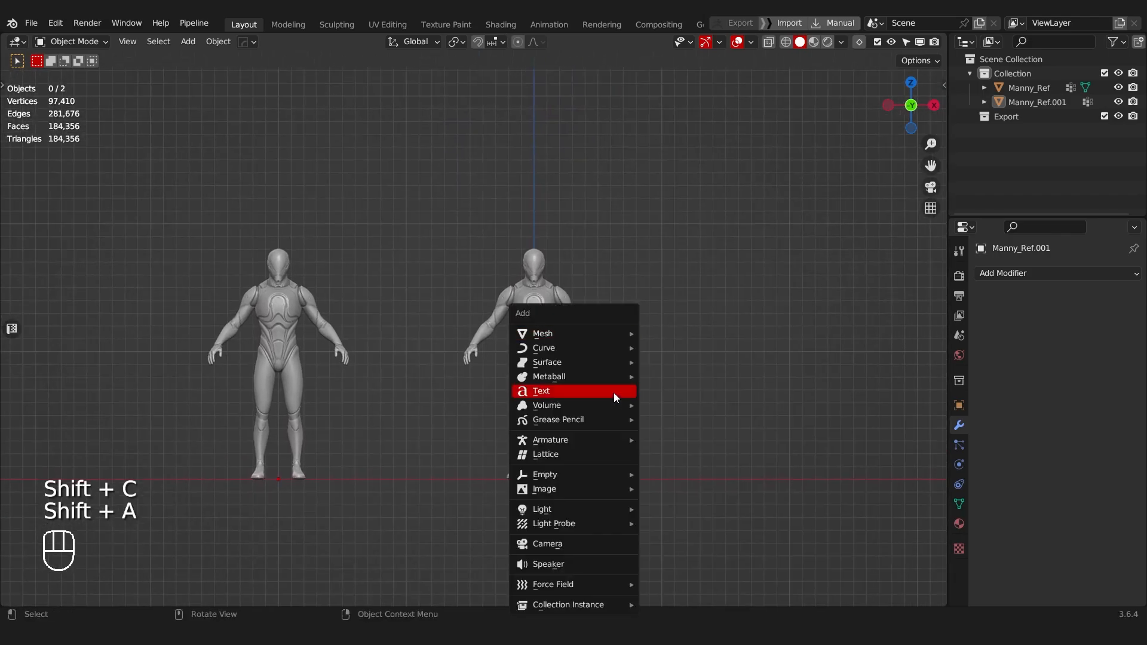
{"action": "mouse_move", "coordinate": [594, 332]}
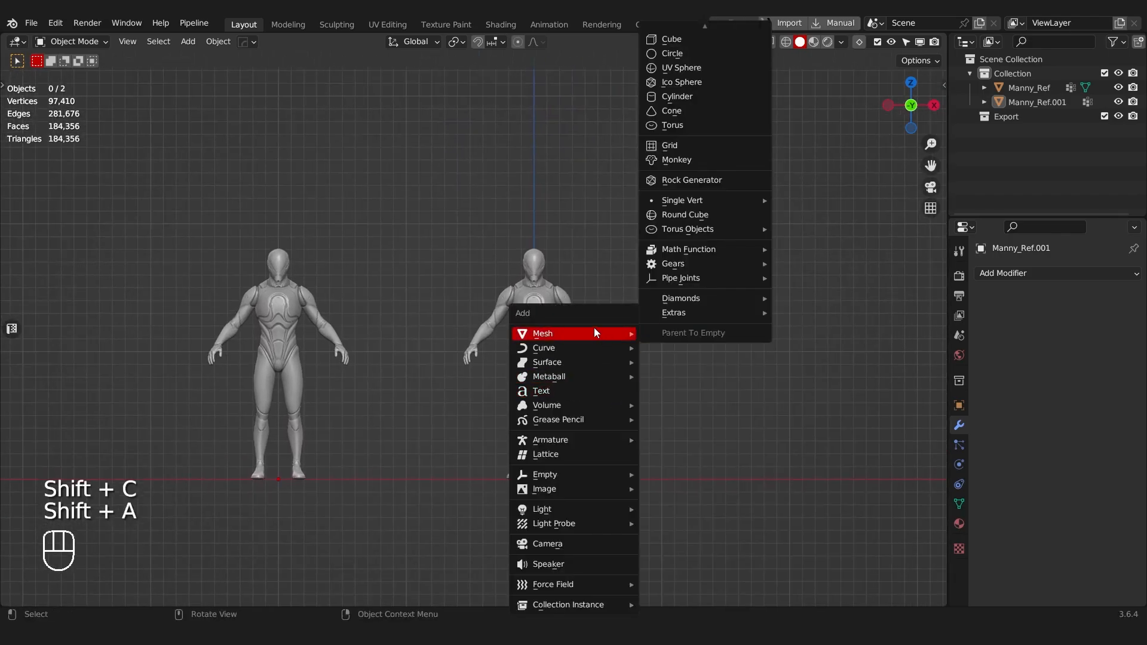
{"action": "left_click", "coordinate": [671, 39]}
Step: Enter Edit Mode on the cube in face selection, keeping all six faces selected
{"action": "key", "text": "Tab"}
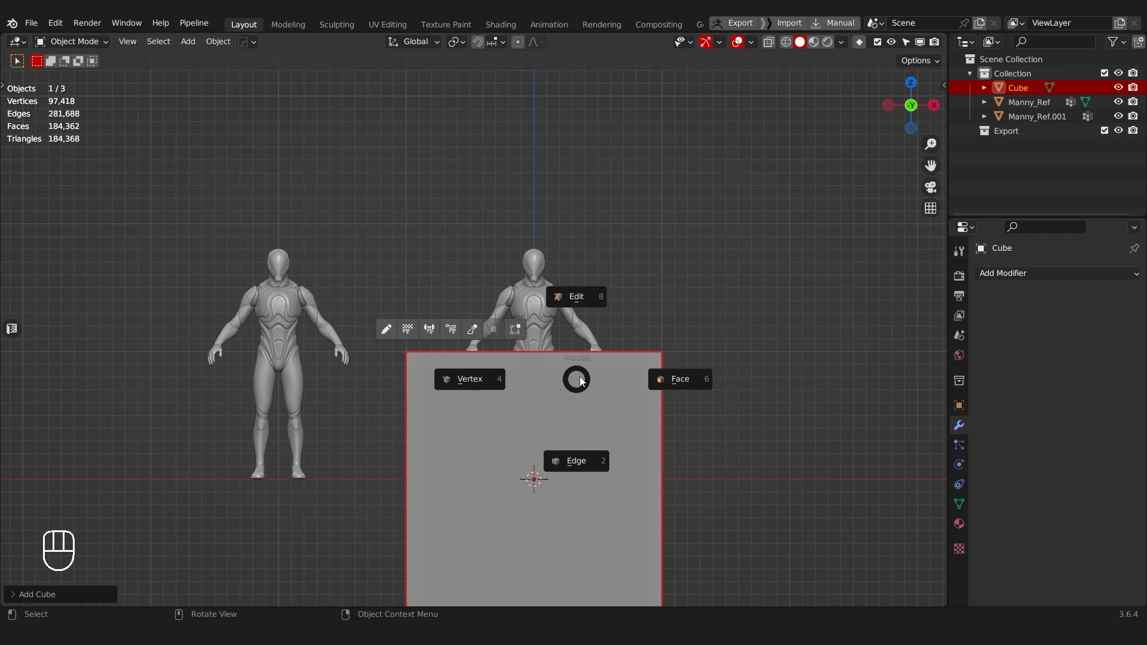
{"action": "left_click", "coordinate": [680, 378]}
{"action": "middle_click_drag", "start_coordinate": [639, 317], "coordinate": [625, 393], "text": "shift"}
{"action": "key", "text": "Tab"}
{"action": "left_click", "coordinate": [552, 295]}
{"action": "left_click", "coordinate": [85, 42]}
{"action": "right_click", "coordinate": [281, 186]}
{"action": "key", "text": "Tab"}
{"action": "key", "text": "Tab"}
{"action": "left_click", "coordinate": [591, 455]}
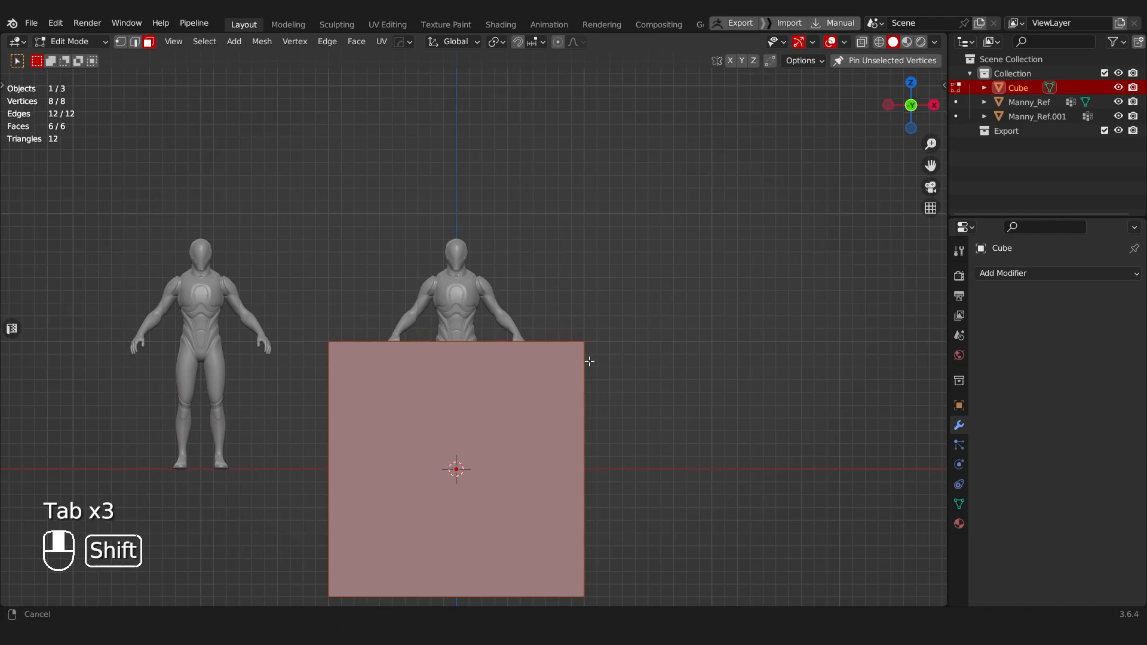
{"action": "middle_click_drag", "start_coordinate": [585, 386], "coordinate": [661, 386], "text": "shift"}
{"action": "key", "text": "f"}
{"action": "key", "text": "ctrl+z"}
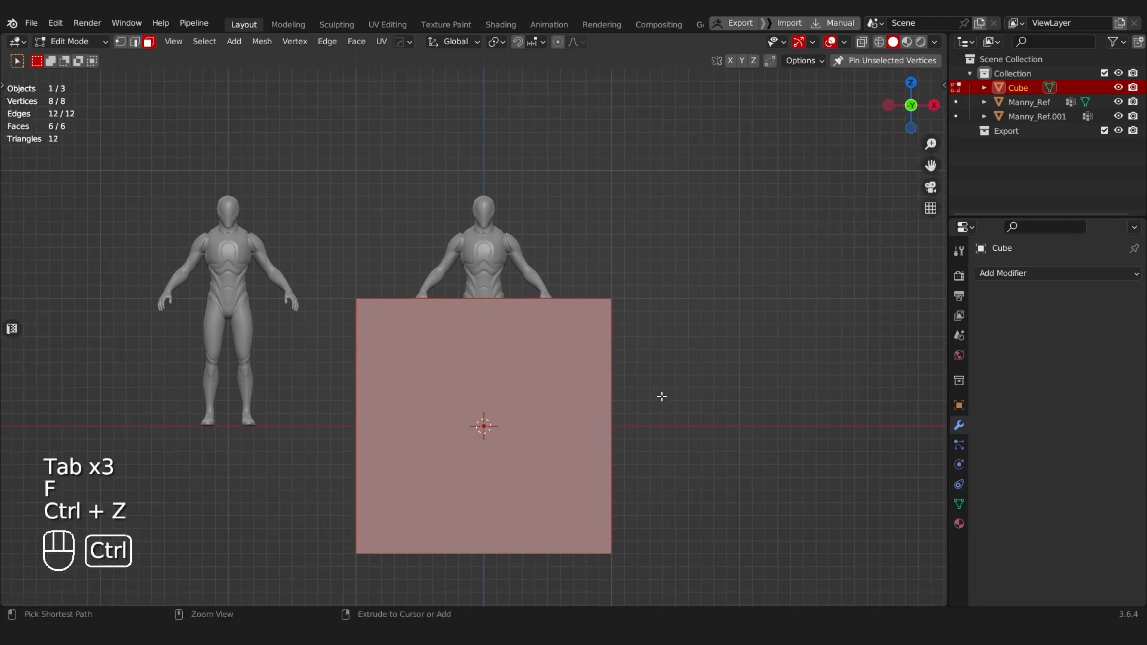
Step: Raise the cube along Z until its base rests on the floor line, and scale it down to about torso size
{"action": "key", "text": "g"}
{"action": "key", "text": "z"}
{"action": "left_click", "coordinate": [656, 254], "text": "ctrl"}
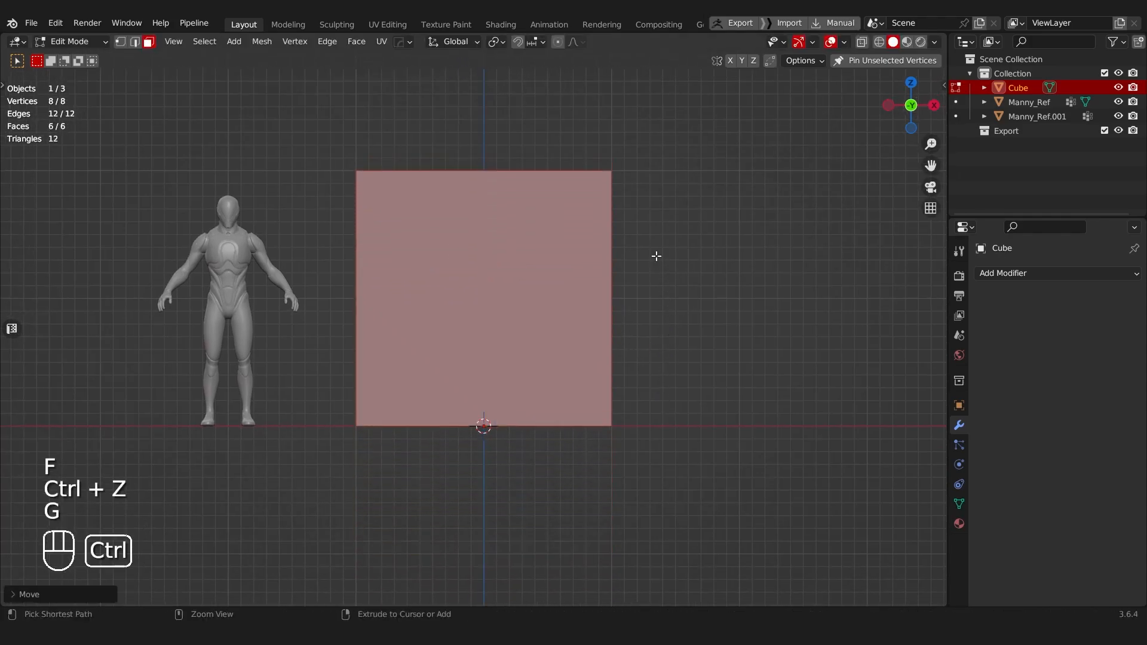
{"action": "key", "text": "s"}
{"action": "left_click", "coordinate": [560, 299], "text": "ctrl"}
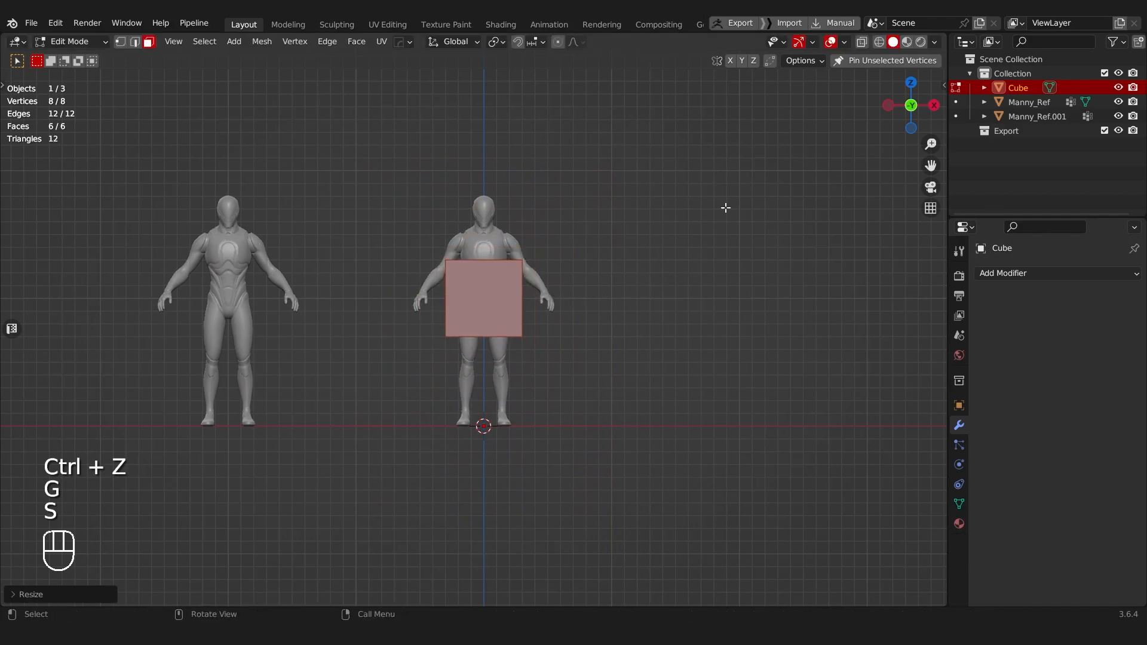
Step: Enable X-ray display and scale the cube along X by about 0.6 to match the mannequin's hip width
{"action": "key", "text": "alt+z"}
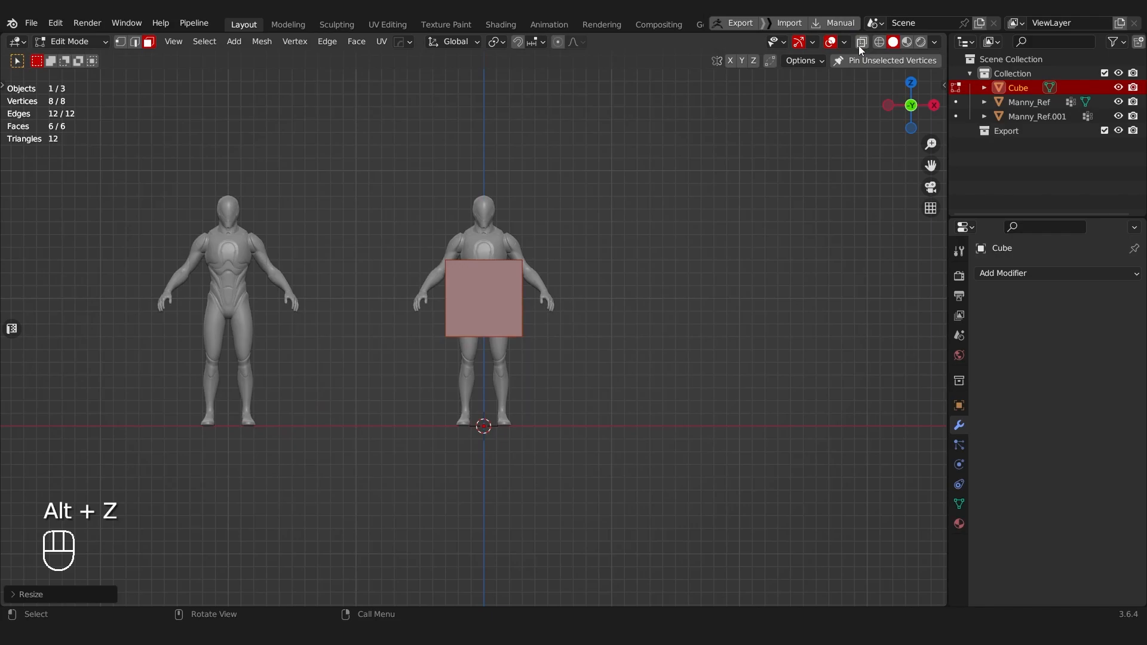
{"action": "middle_click_drag", "start_coordinate": [599, 223], "coordinate": [562, 301], "text": "shift"}
{"action": "scroll", "coordinate": [563, 301], "scroll_direction": "up", "scroll_amount": 3}
{"action": "scroll", "coordinate": [563, 300], "scroll_direction": "up", "scroll_amount": 2}
{"action": "key", "text": "s"}
{"action": "key", "text": "x"}
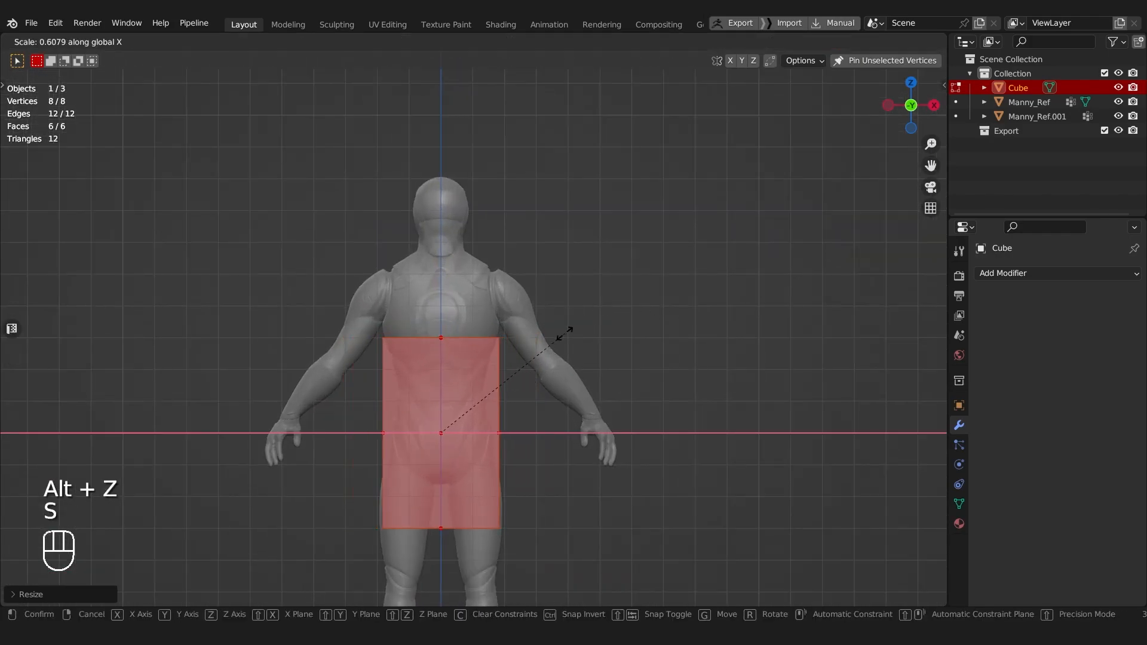
{"action": "left_click", "coordinate": [572, 332]}
Step: Add a centred vertical loop cut that splits the cube into two halves
{"action": "middle_click_drag", "start_coordinate": [475, 345], "coordinate": [481, 240], "text": "shift"}
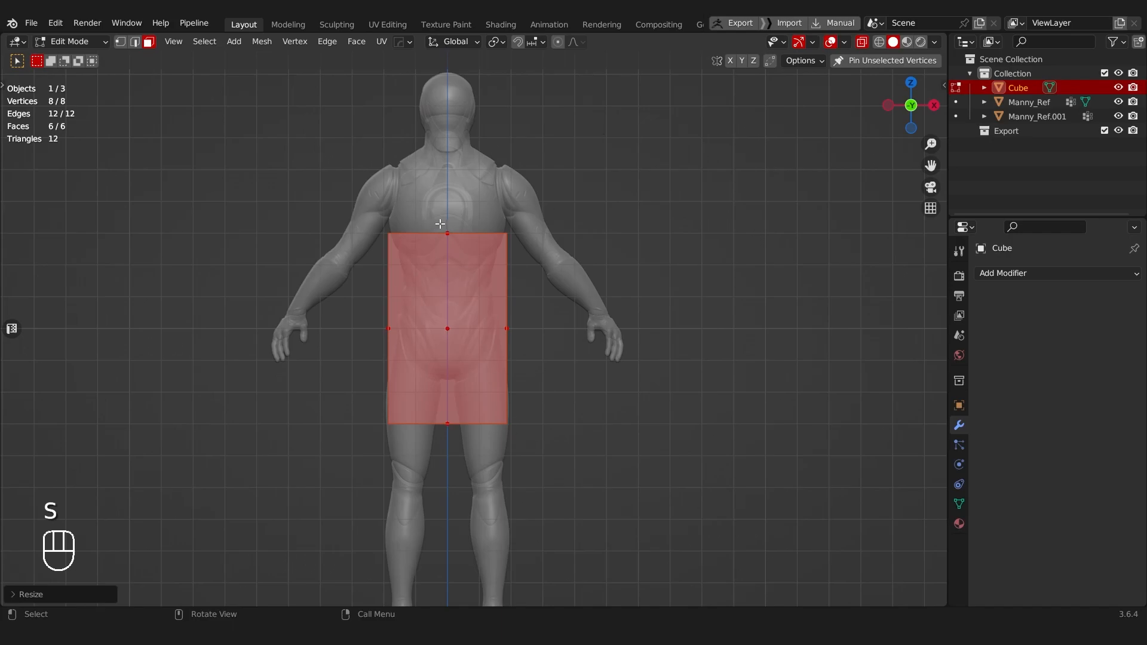
{"action": "key", "text": "ctrl+r"}
{"action": "left_click", "coordinate": [461, 255]}
{"action": "right_click", "coordinate": [461, 249]}
Step: Delete all faces of the cube's half on the negative X side
{"action": "key", "text": "Tab"}
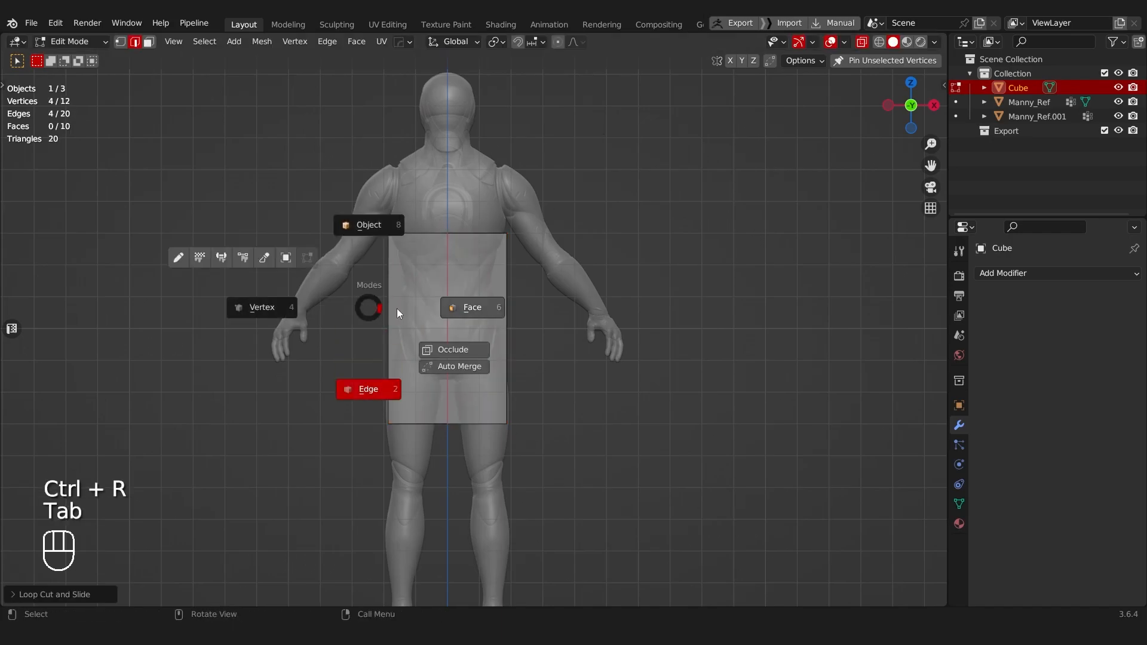
{"action": "left_click", "coordinate": [470, 307]}
{"action": "key", "text": "alt+z"}
{"action": "key", "text": "alt+z"}
{"action": "left_click_drag", "start_coordinate": [321, 179], "coordinate": [436, 494]}
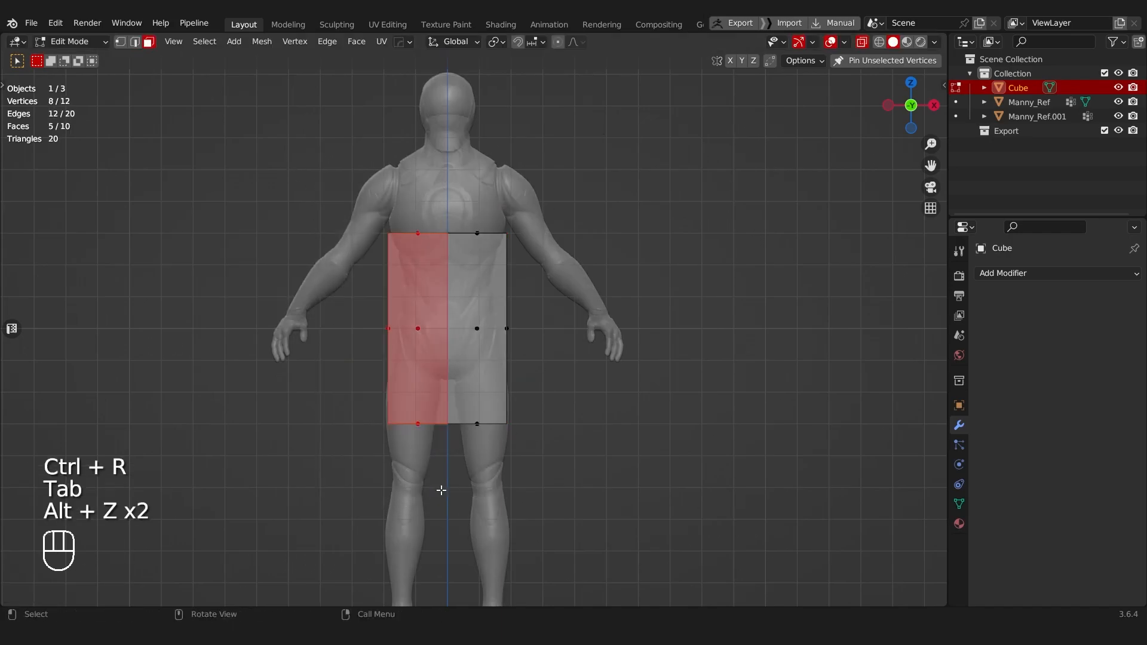
{"action": "key", "text": "x"}
{"action": "left_click", "coordinate": [451, 468]}
{"action": "middle_click_drag", "start_coordinate": [381, 386], "coordinate": [534, 285]}
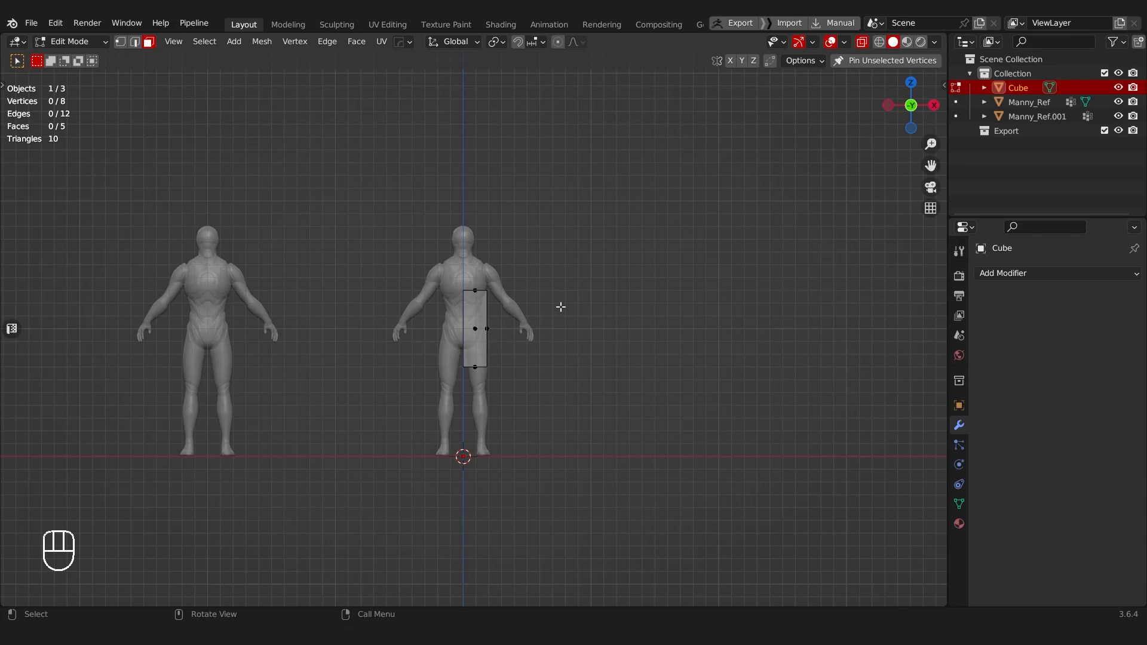
Step: Raise the bottom face of the half cube along Z to the mannequin's crotch
{"action": "left_click_drag", "start_coordinate": [439, 351], "coordinate": [518, 388]}
{"action": "scroll", "coordinate": [514, 410], "scroll_direction": "up", "scroll_amount": 5}
{"action": "key", "text": "g"}
{"action": "key", "text": "z"}
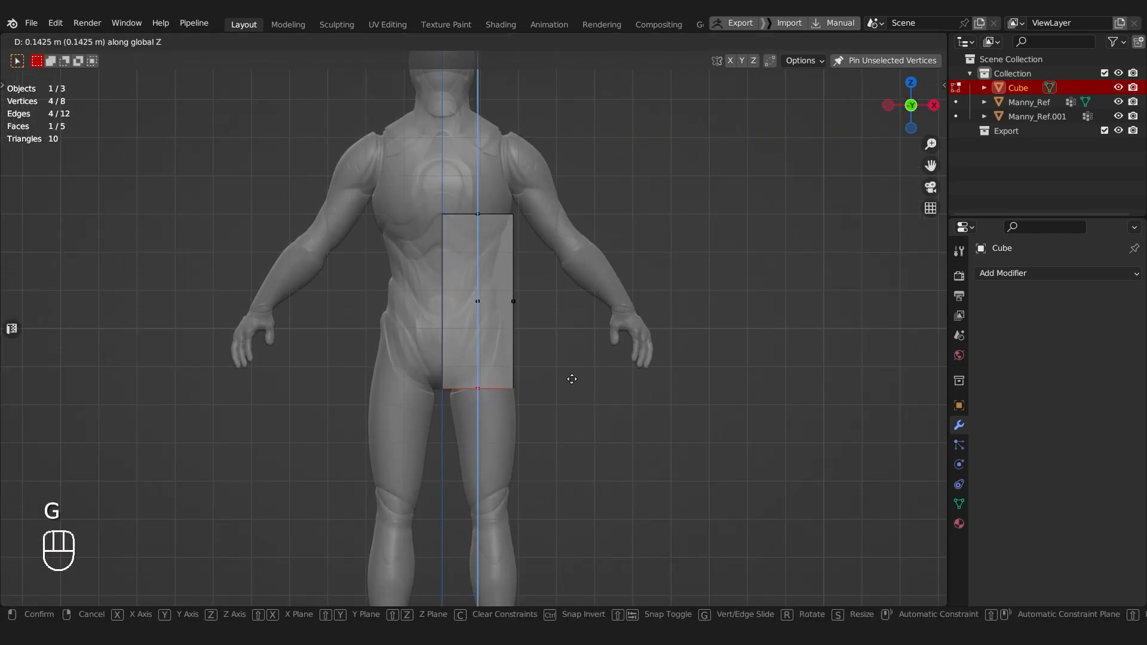
{"action": "left_click", "coordinate": [568, 385]}
Step: Lower the top face of the half cube along Z by about 0.14 m to the waist
{"action": "middle_click_drag", "start_coordinate": [424, 207], "coordinate": [434, 247], "text": "shift"}
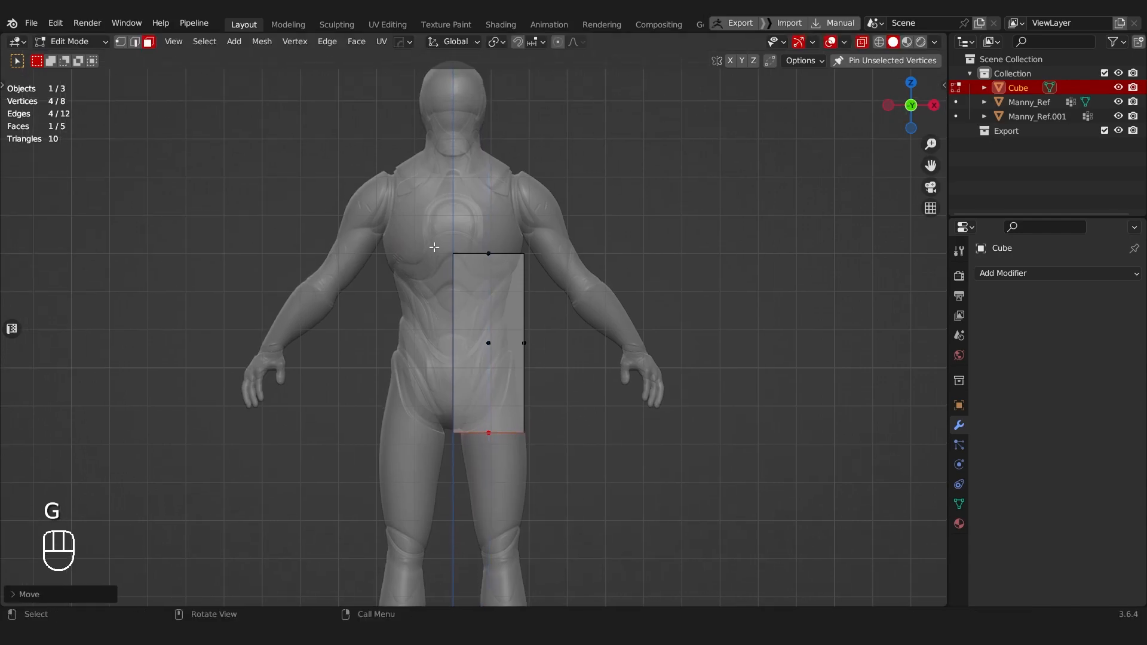
{"action": "left_click_drag", "start_coordinate": [434, 247], "coordinate": [542, 268]}
{"action": "key", "text": "g"}
{"action": "middle_click", "coordinate": [542, 280]}
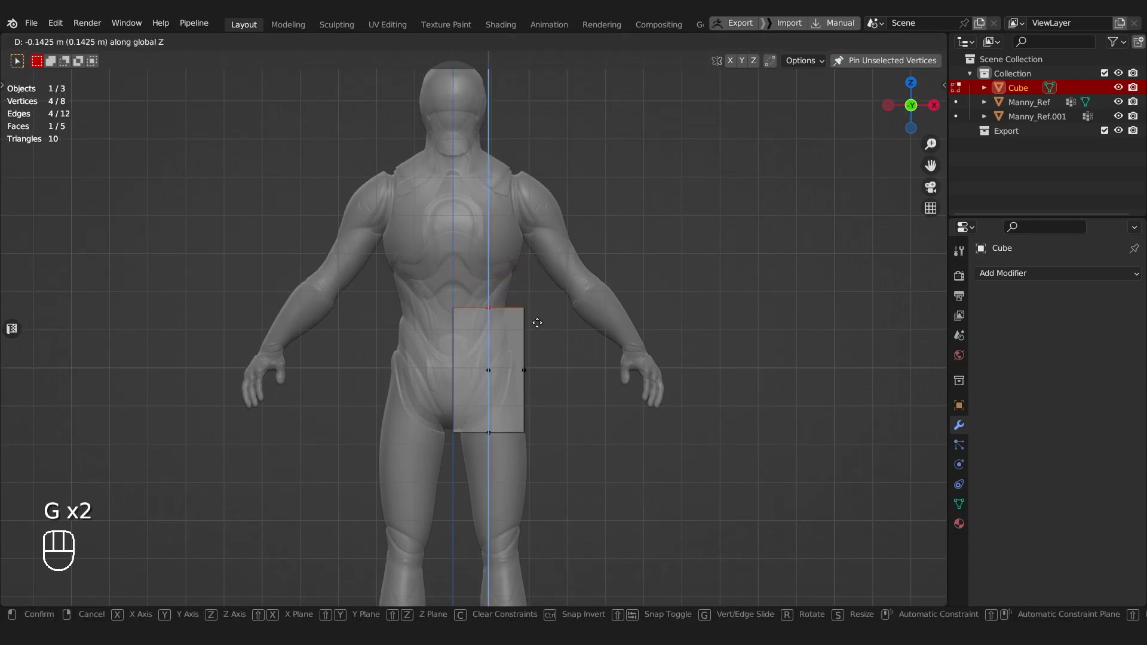
{"action": "left_click", "coordinate": [537, 322]}
{"action": "middle_click_drag", "start_coordinate": [543, 364], "coordinate": [522, 328], "text": "shift"}
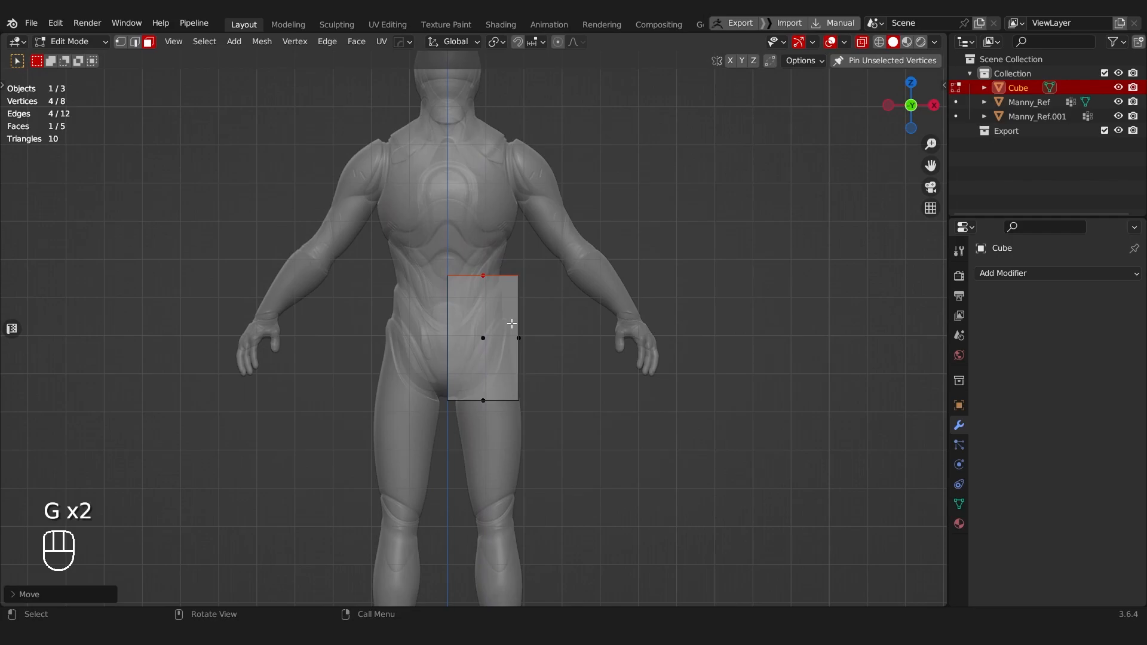
Step: Switch to vertex selection and move the outer bottom corner vertices up to the mannequin's hip
{"action": "middle_click_drag", "start_coordinate": [587, 213], "coordinate": [550, 177], "text": "shift"}
{"action": "scroll", "coordinate": [493, 292], "scroll_direction": "up", "scroll_amount": 3}
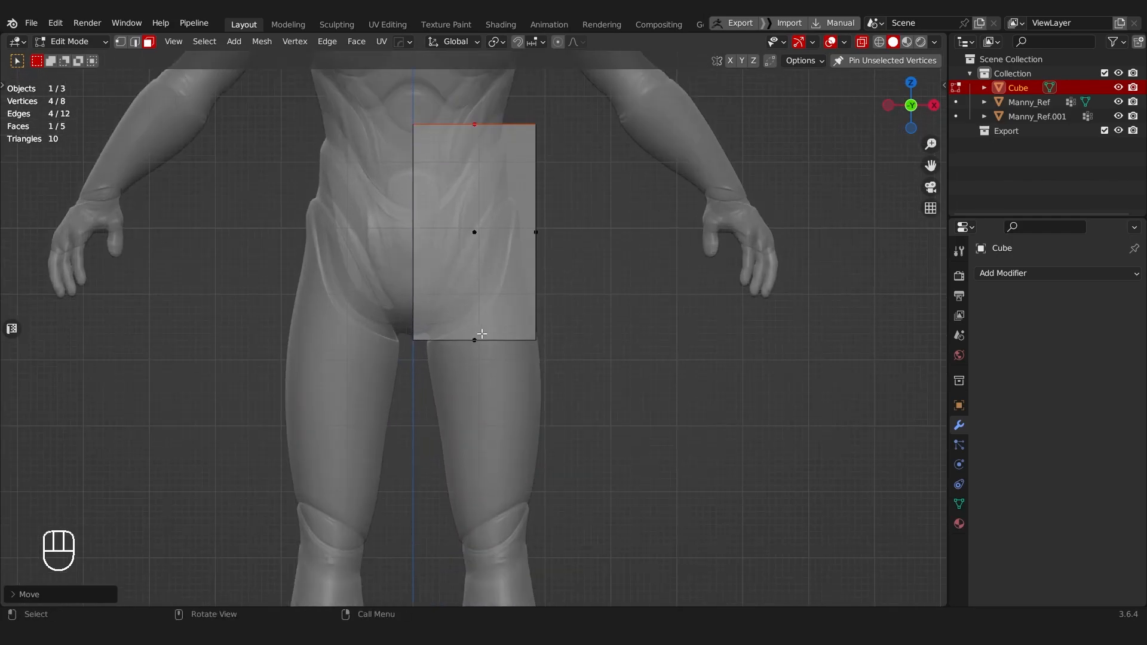
{"action": "key", "text": "Tab"}
{"action": "left_click_drag", "start_coordinate": [511, 306], "coordinate": [576, 362]}
{"action": "key", "text": "g"}
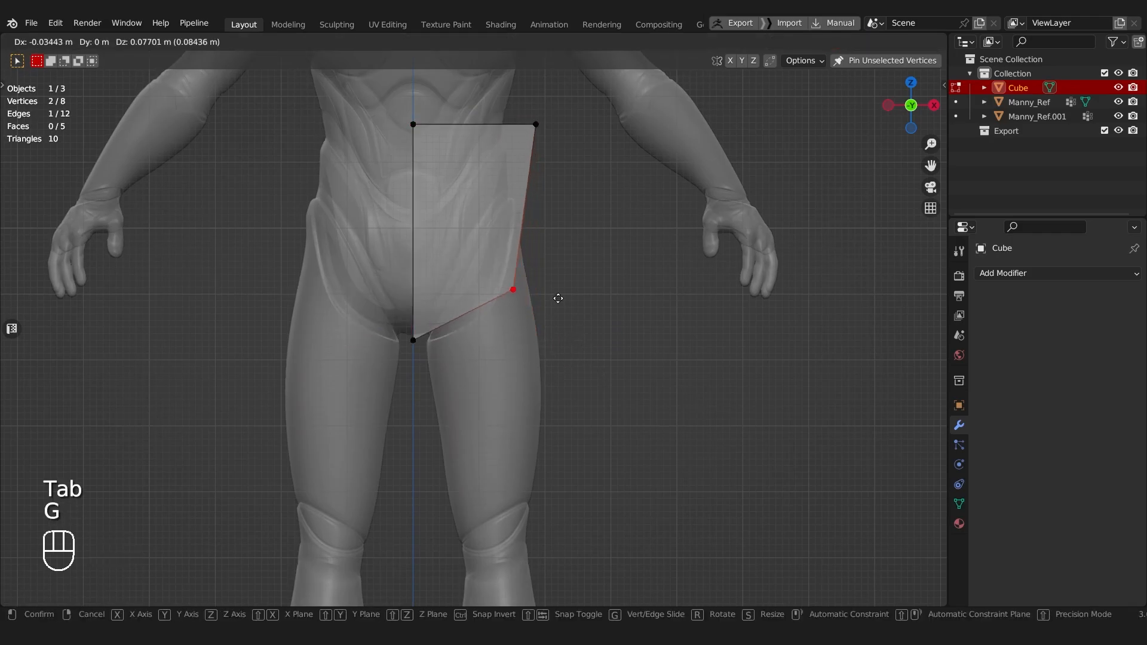
{"action": "left_click", "coordinate": [573, 288]}
Step: Move the outer top vertices inward along X to the mannequin's waist outline
{"action": "middle_click_drag", "start_coordinate": [533, 195], "coordinate": [541, 363], "text": "shift"}
{"action": "left_click_drag", "start_coordinate": [517, 258], "coordinate": [577, 328]}
{"action": "key", "text": "g"}
{"action": "key", "text": "x"}
{"action": "left_click", "coordinate": [551, 320]}
Step: Extrude the top face of the half block up along Z to the base of the neck
{"action": "middle_click_drag", "start_coordinate": [439, 236], "coordinate": [422, 323], "text": "shift"}
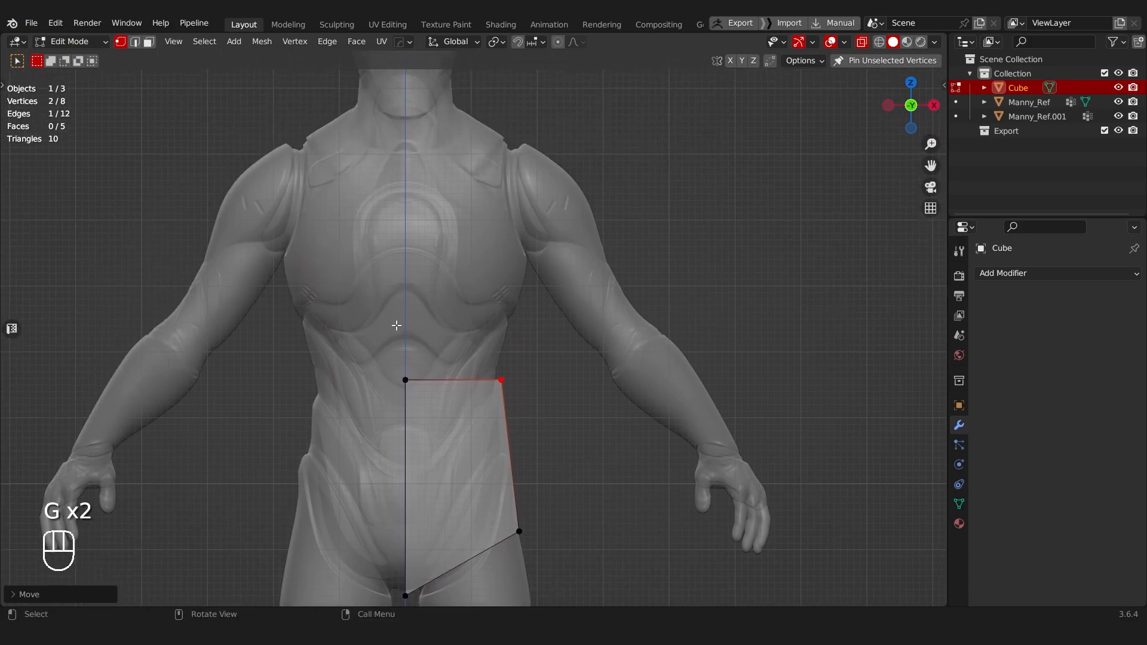
{"action": "left_click_drag", "start_coordinate": [367, 321], "coordinate": [602, 384]}
{"action": "key", "text": "e"}
{"action": "key", "text": "z"}
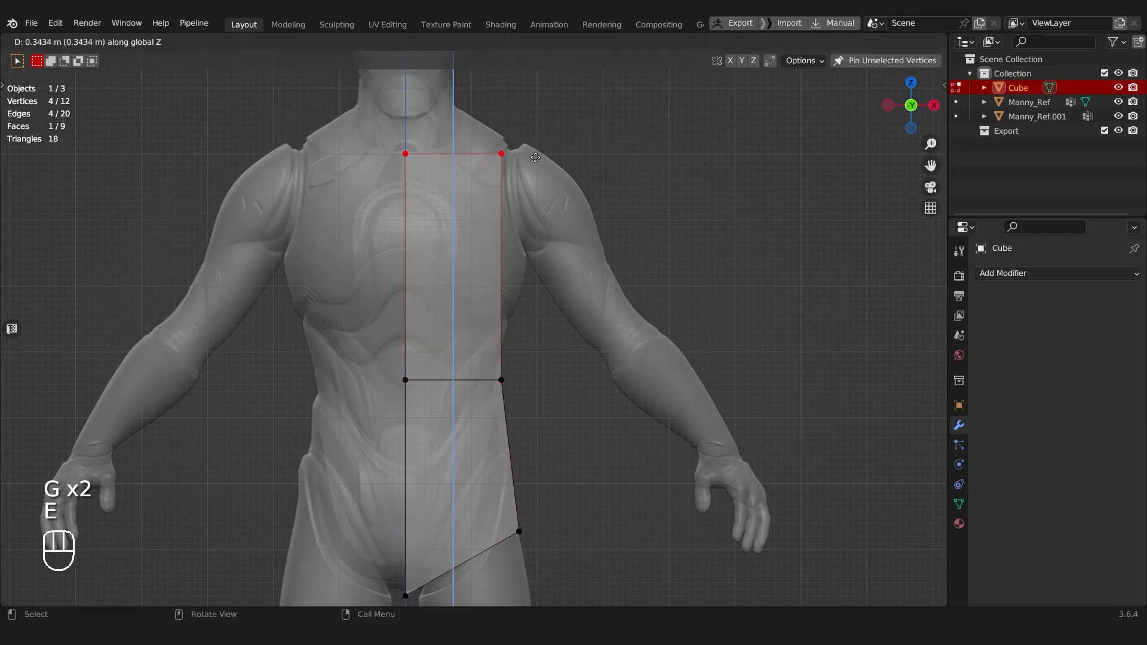
{"action": "left_click", "coordinate": [535, 114]}
Step: Lower the outer top vertices along Z to follow the slope of the shoulder
{"action": "middle_click_drag", "start_coordinate": [535, 113], "coordinate": [514, 180], "text": "shift"}
{"action": "left_click", "coordinate": [523, 203]}
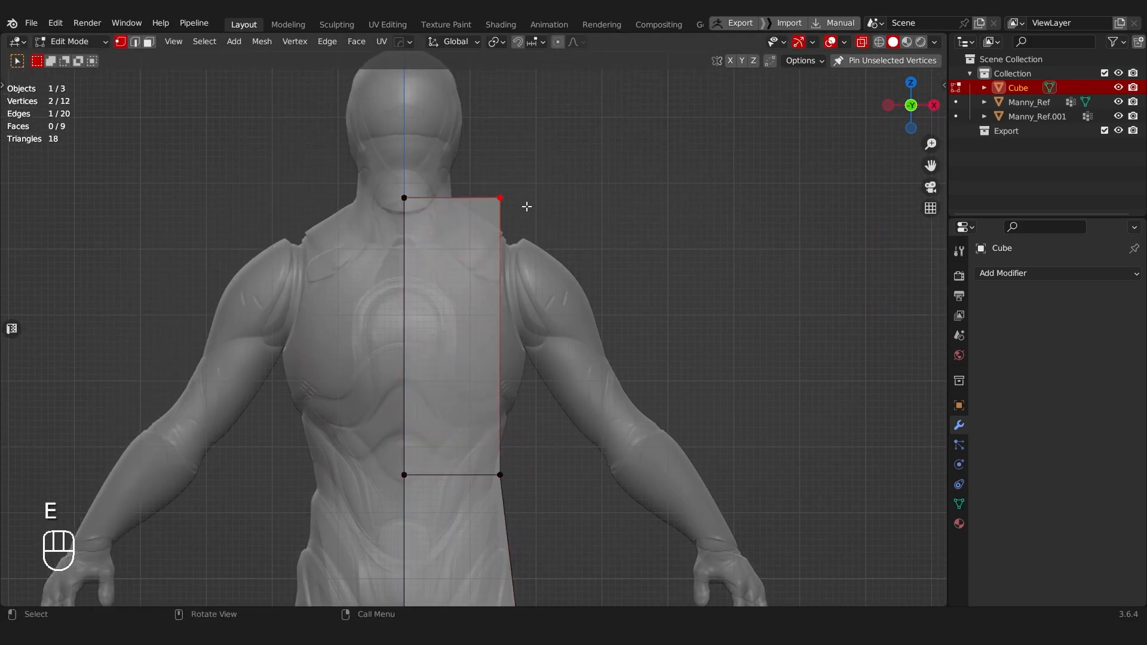
{"action": "key", "text": "g"}
{"action": "key", "text": "z"}
{"action": "left_click", "coordinate": [511, 241]}
Step: Add a vertical loop cut midway between the centre line and the outer side of the torso block
{"action": "left_click_drag", "start_coordinate": [334, 173], "coordinate": [468, 334]}
{"action": "scroll", "coordinate": [472, 340], "scroll_direction": "down", "scroll_amount": 3}
{"action": "middle_click_drag", "start_coordinate": [495, 342], "coordinate": [470, 279], "text": "shift"}
{"action": "key", "text": "ctrl+r"}
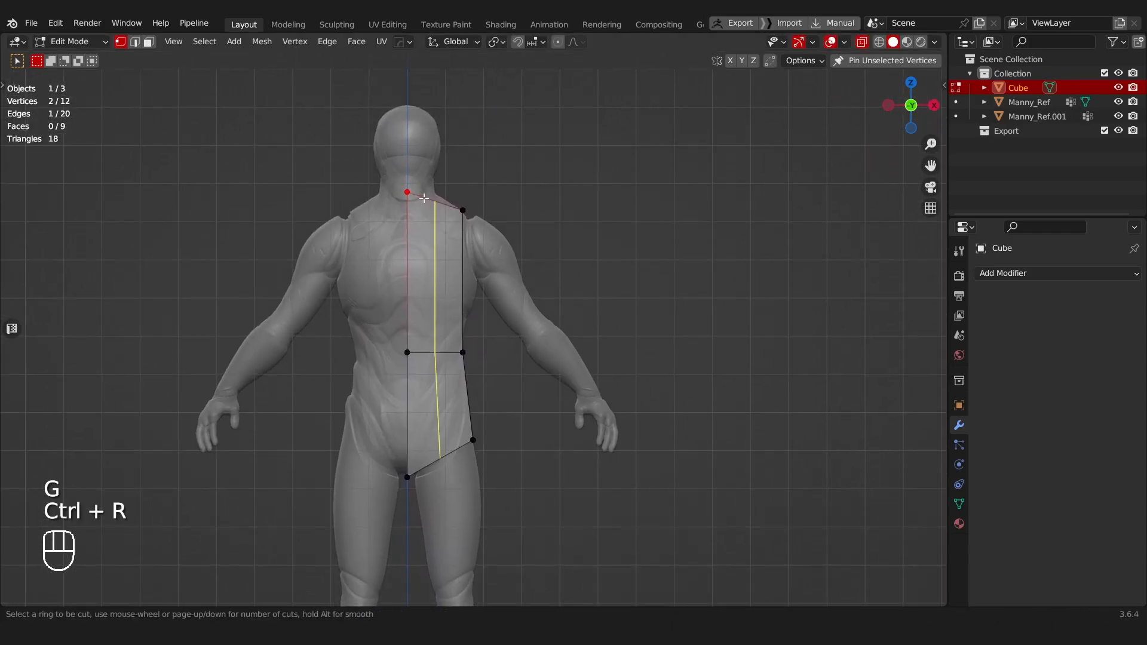
{"action": "left_click", "coordinate": [429, 202]}
{"action": "right_click", "coordinate": [429, 202]}
{"action": "scroll", "coordinate": [513, 333], "scroll_direction": "down", "scroll_amount": 2}
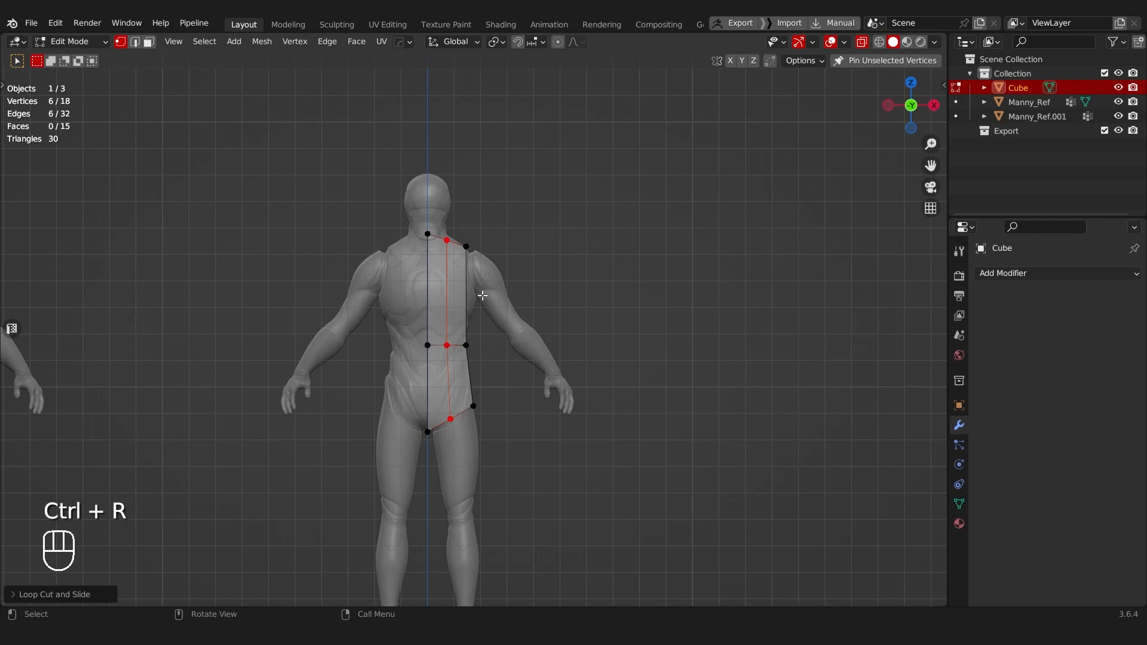
Step: Try sliding the vertical edge loop toward the centre line, and slide it back to the middle of the half torso
{"action": "scroll", "coordinate": [451, 351], "scroll_direction": "up", "scroll_amount": 2}
{"action": "key", "text": "g"}
{"action": "key", "text": "g"}
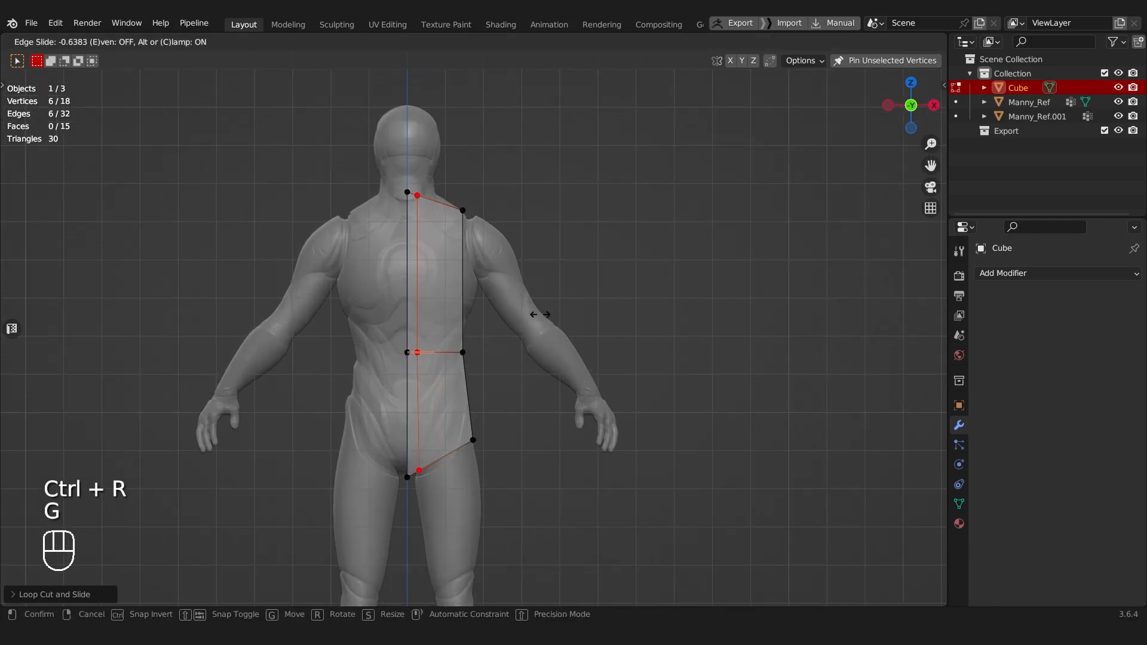
{"action": "left_click", "coordinate": [542, 314]}
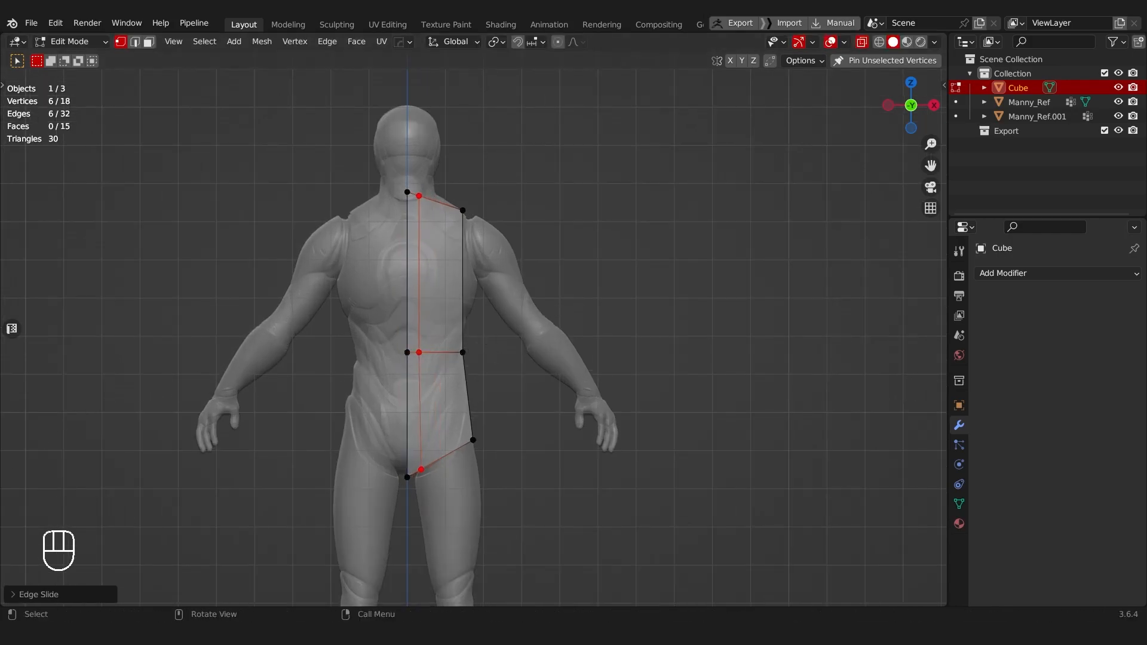
{"action": "left_click", "coordinate": [425, 287]}
{"action": "left_click", "coordinate": [425, 287], "text": "alt"}
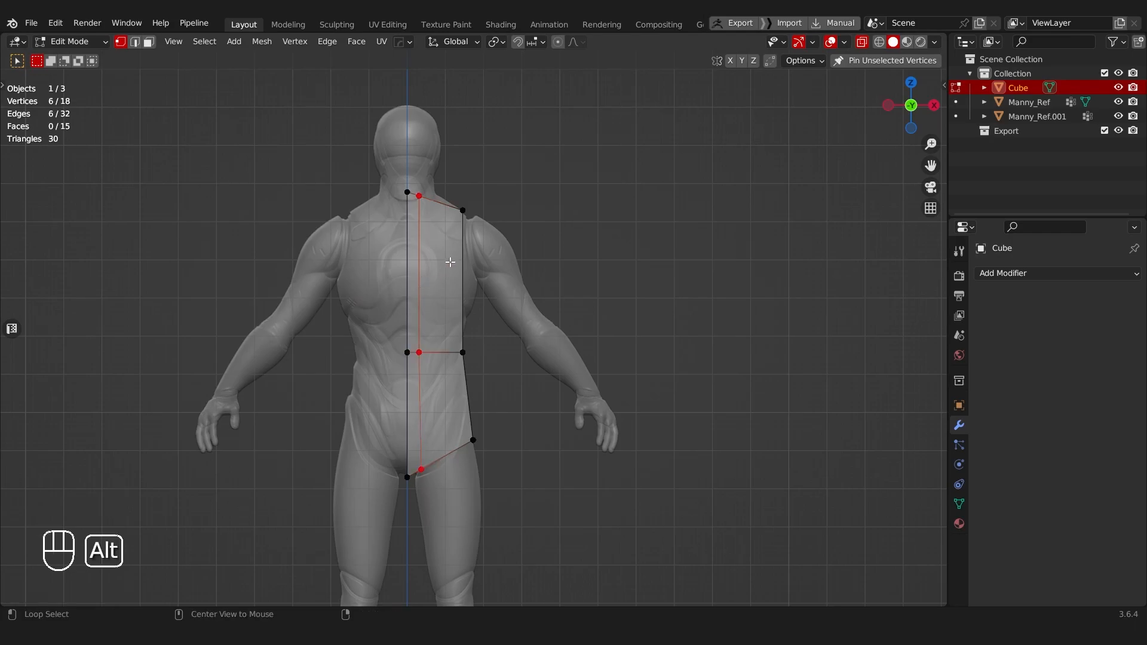
{"action": "key", "text": "g"}
{"action": "key", "text": "g"}
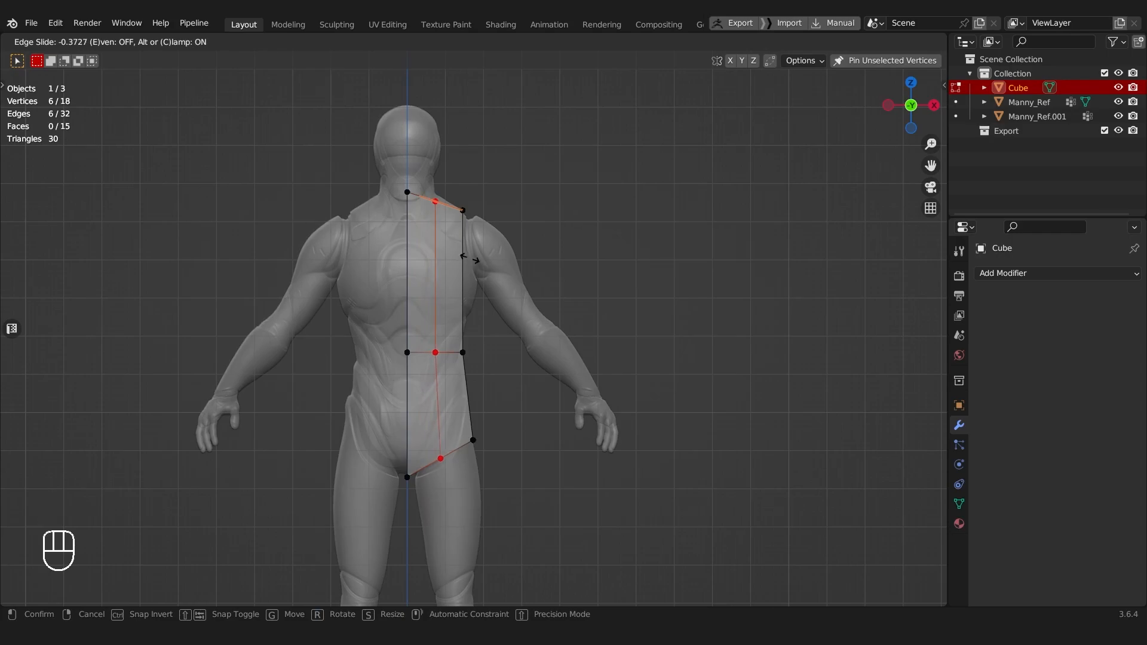
{"action": "left_click", "coordinate": [469, 261]}
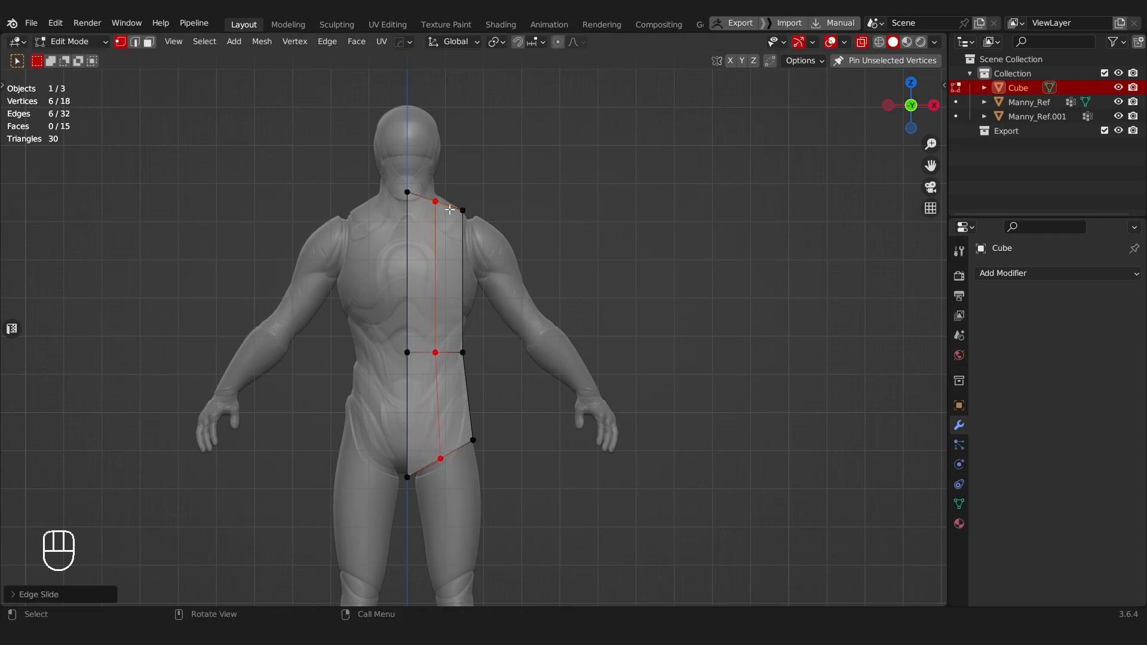
Step: Add a loop cut around the torso block midway through its front-to-back depth
{"action": "middle_click_drag", "start_coordinate": [495, 392], "coordinate": [441, 387]}
{"action": "scroll", "coordinate": [368, 420], "scroll_direction": "down", "scroll_amount": 4}
{"action": "middle_click_drag", "start_coordinate": [440, 387], "coordinate": [429, 346]}
{"action": "key", "text": "ctrl+r"}
{"action": "left_click", "coordinate": [370, 243]}
Step: Delete the two inner faces on the centre-line side of the upper torso block
{"action": "middle_click_drag", "start_coordinate": [337, 288], "coordinate": [526, 248]}
{"action": "key", "text": "Tab"}
{"action": "left_click", "coordinate": [535, 346]}
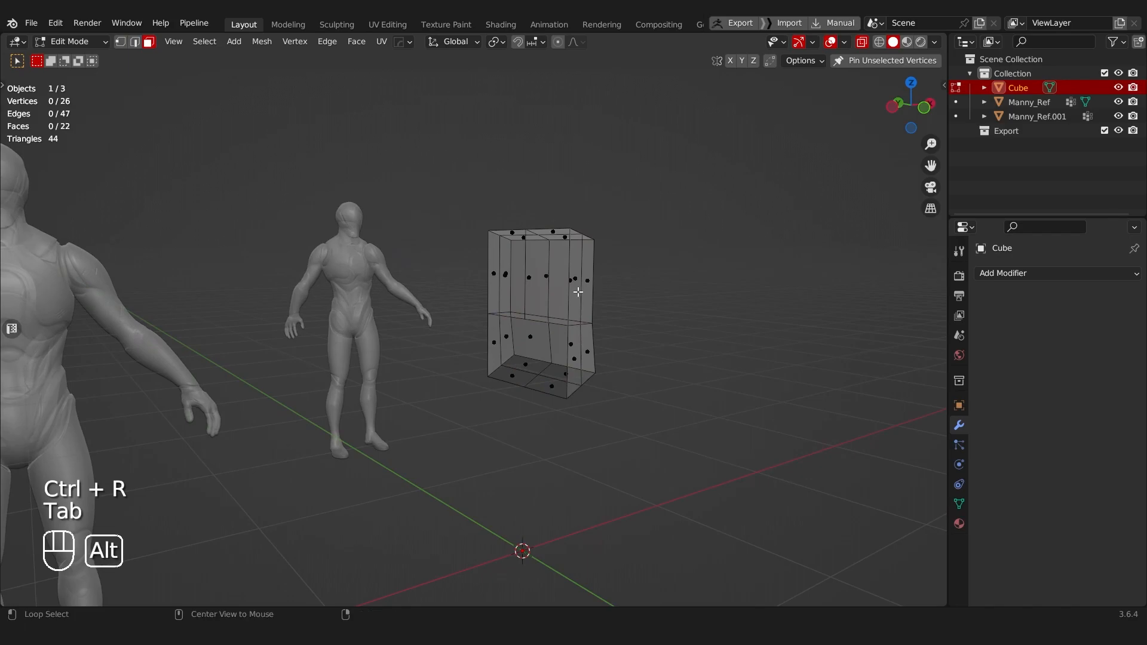
{"action": "key", "text": "alt+z"}
{"action": "left_click", "coordinate": [508, 279]}
{"action": "key", "text": "x"}
{"action": "left_click", "coordinate": [509, 281]}
{"action": "middle_click_drag", "start_coordinate": [509, 280], "coordinate": [477, 406]}
Step: Working in side view with X-ray, move the top front vertices of the block onto the mannequin's upper chest
{"action": "key", "text": "Tab"}
{"action": "left_click", "coordinate": [181, 306]}
{"action": "scroll", "coordinate": [500, 353], "scroll_direction": "up", "scroll_amount": 4}
{"action": "key", "text": "alt+z"}
{"action": "scroll", "coordinate": [507, 352], "scroll_direction": "up", "scroll_amount": 3}
{"action": "middle_click_drag", "start_coordinate": [534, 336], "coordinate": [328, 274], "text": "shift"}
{"action": "left_click_drag", "start_coordinate": [223, 228], "coordinate": [270, 331]}
{"action": "scroll", "coordinate": [270, 331], "scroll_direction": "down", "scroll_amount": 2}
{"action": "middle_click_drag", "start_coordinate": [370, 345], "coordinate": [335, 247], "text": "shift"}
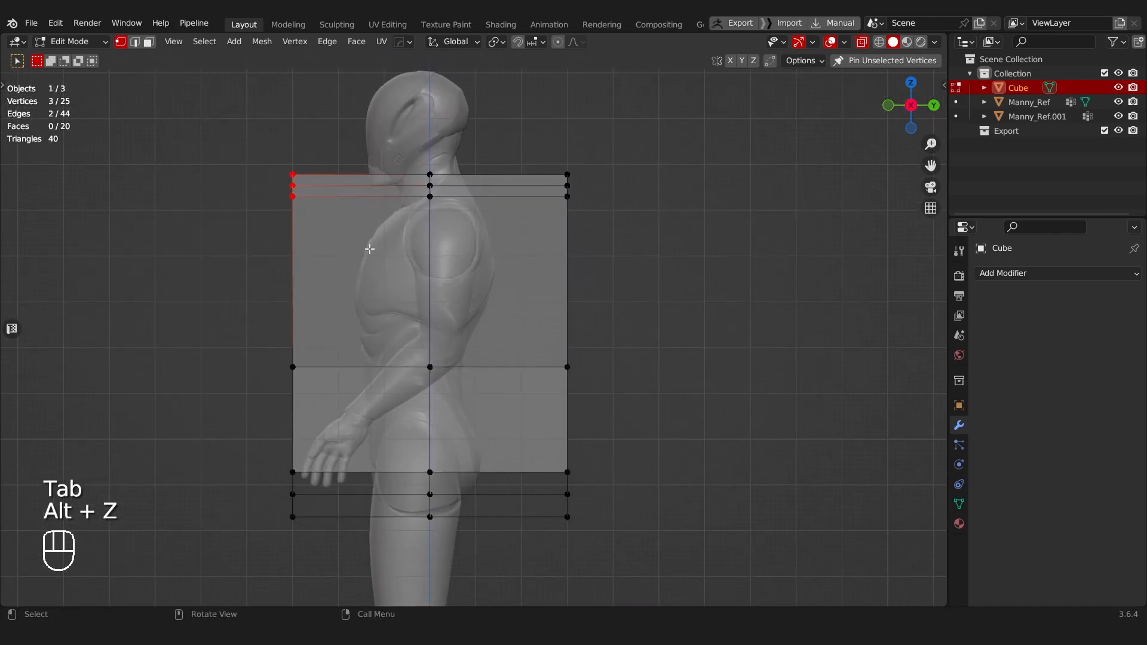
{"action": "key", "text": "g"}
{"action": "left_click", "coordinate": [411, 306]}
Step: Move the top back vertices of the block onto the mannequin's upper back
{"action": "left_click_drag", "start_coordinate": [530, 150], "coordinate": [596, 277]}
{"action": "key", "text": "g"}
{"action": "left_click", "coordinate": [501, 293]}
Step: Move the lower front and lower back vertices of the block inward along Y to the mannequin's abdomen and lower back
{"action": "left_click_drag", "start_coordinate": [251, 332], "coordinate": [335, 532]}
{"action": "key", "text": "g"}
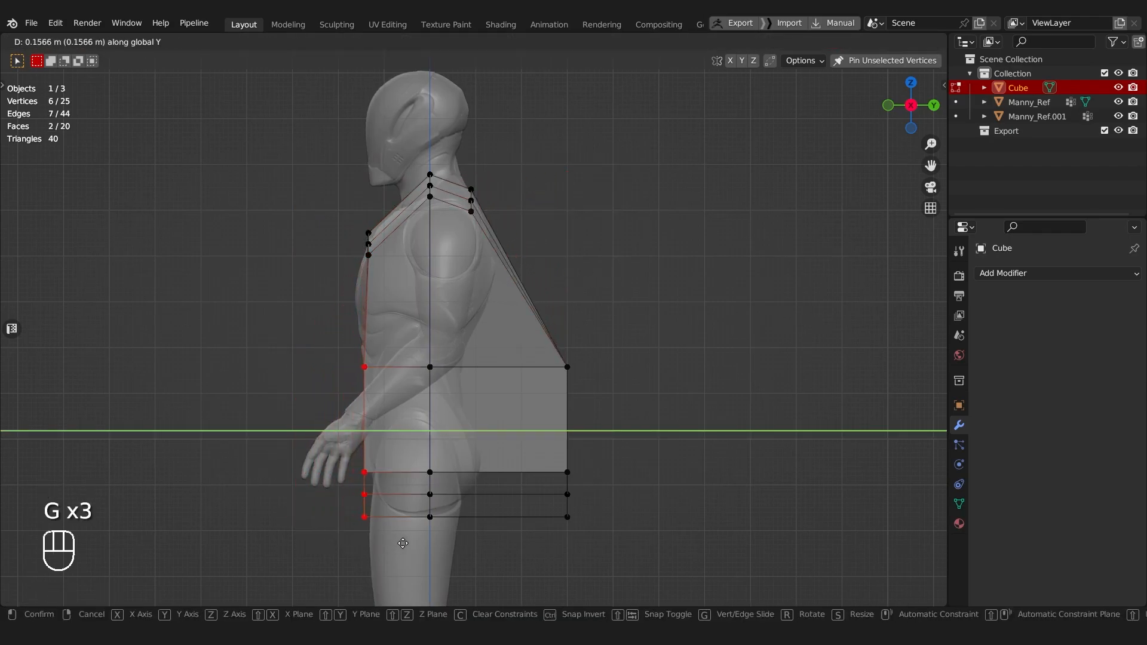
{"action": "left_click", "coordinate": [461, 482]}
{"action": "left_click_drag", "start_coordinate": [536, 301], "coordinate": [624, 606]}
{"action": "key", "text": "g"}
{"action": "middle_click", "coordinate": [671, 454]}
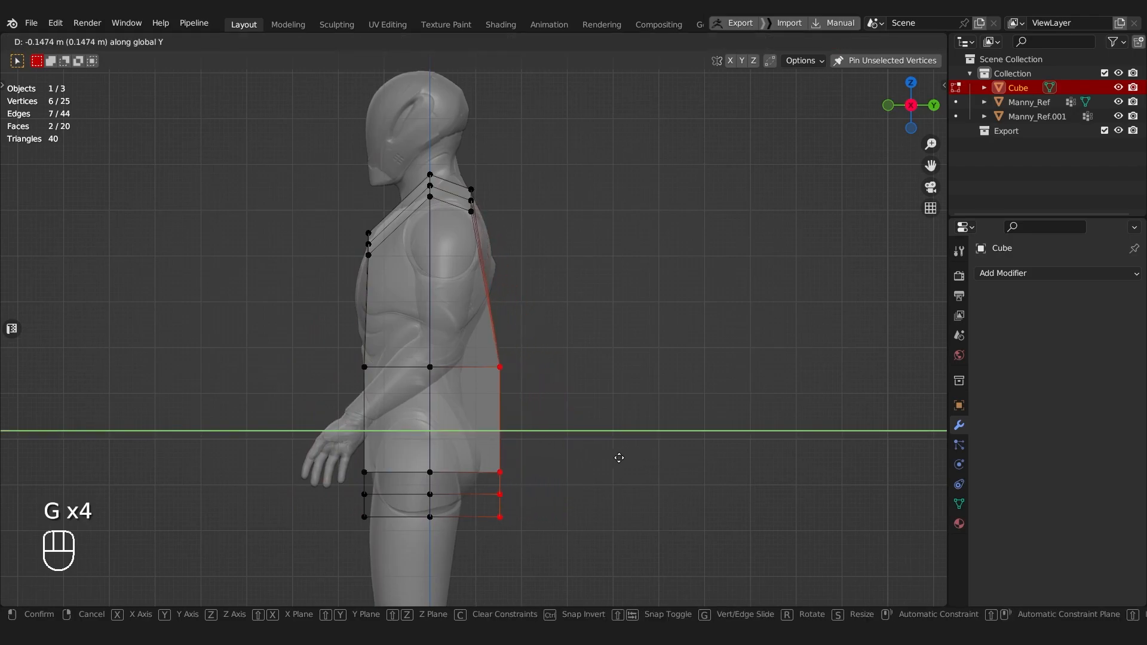
{"action": "left_click", "coordinate": [584, 458]}
Step: Add two horizontal loop cuts, centred between chest top and waist and between waist and crotch
{"action": "scroll", "coordinate": [536, 412], "scroll_direction": "up", "scroll_amount": 2}
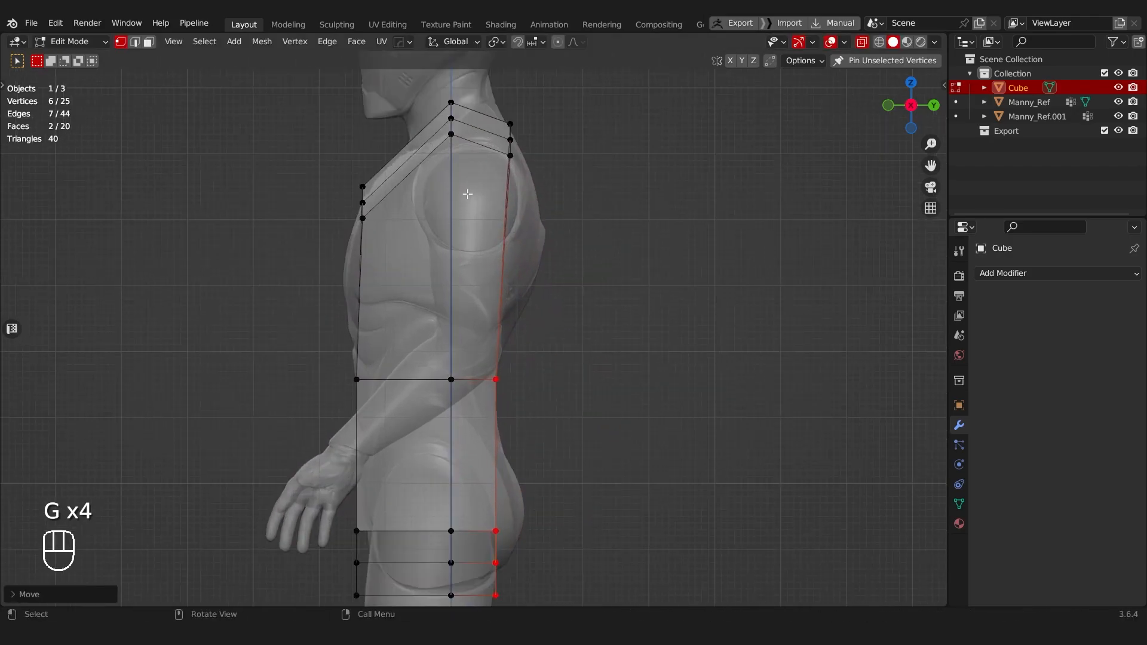
{"action": "middle_click_drag", "start_coordinate": [518, 291], "coordinate": [528, 323], "text": "shift"}
{"action": "key", "text": "ctrl+r"}
{"action": "left_click", "coordinate": [516, 296]}
{"action": "right_click", "coordinate": [514, 295]}
{"action": "middle_click_drag", "start_coordinate": [478, 374], "coordinate": [461, 283], "text": "shift"}
{"action": "key", "text": "ctrl+r"}
{"action": "left_click", "coordinate": [485, 382]}
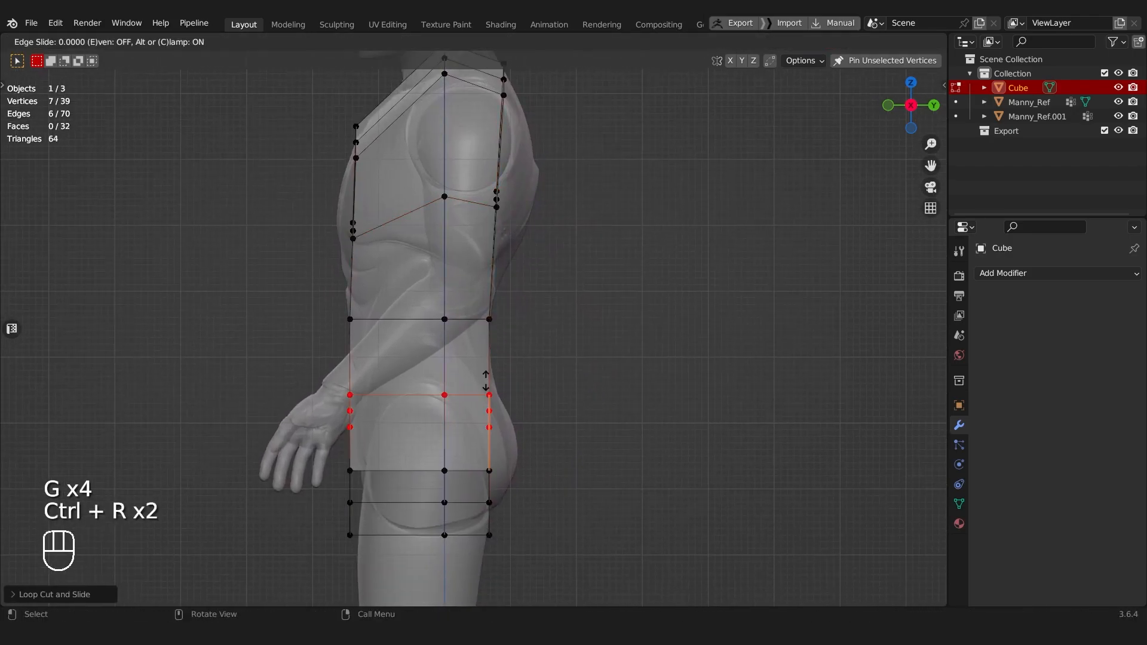
{"action": "right_click", "coordinate": [483, 379]}
Step: Move the chest loop's back and front vertices outward along Y onto the mannequin's back and chest
{"action": "scroll", "coordinate": [478, 328], "scroll_direction": "down", "scroll_amount": 3}
{"action": "scroll", "coordinate": [480, 328], "scroll_direction": "up", "scroll_amount": 1}
{"action": "left_click_drag", "start_coordinate": [462, 211], "coordinate": [510, 261]}
{"action": "key", "text": "g"}
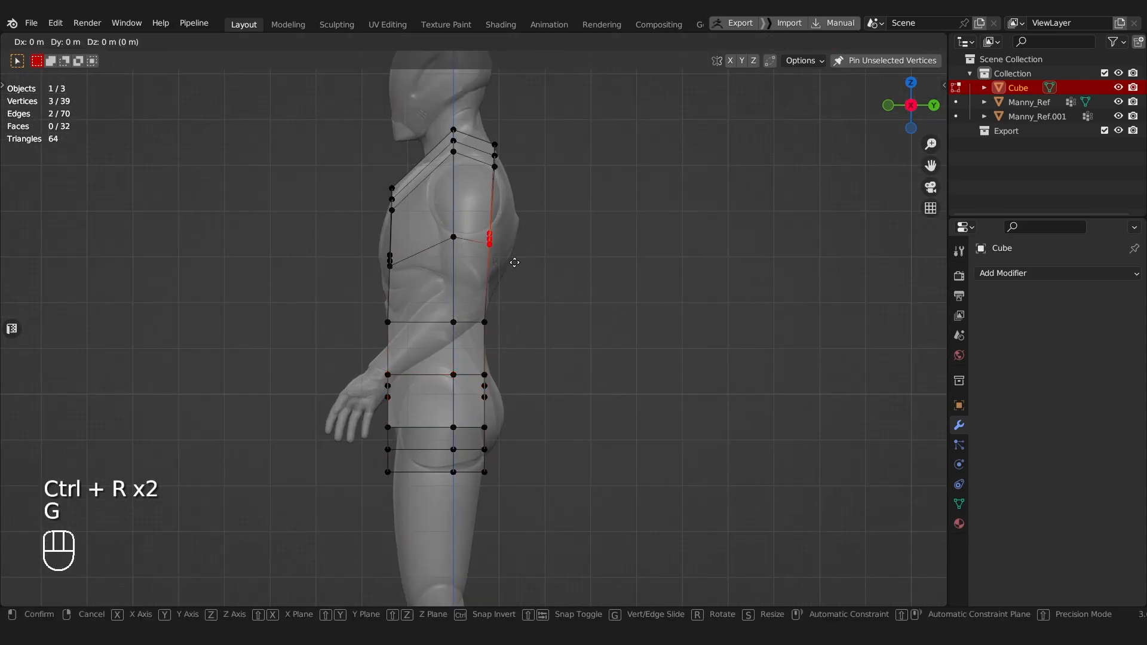
{"action": "middle_click", "coordinate": [525, 259]}
{"action": "left_click", "coordinate": [538, 257]}
{"action": "left_click_drag", "start_coordinate": [357, 241], "coordinate": [396, 270]}
{"action": "key", "text": "g"}
{"action": "middle_click", "coordinate": [391, 266]}
{"action": "left_click", "coordinate": [397, 273]}
Step: Move the bottom front vertices back and the bottom middle vertices forward along Y to fit the top of the mannequin's legs
{"action": "left_click_drag", "start_coordinate": [374, 425], "coordinate": [408, 490]}
{"action": "key", "text": "g"}
{"action": "middle_click", "coordinate": [394, 454]}
{"action": "left_click", "coordinate": [400, 452]}
{"action": "left_click_drag", "start_coordinate": [481, 396], "coordinate": [508, 502]}
{"action": "key", "text": "g"}
{"action": "middle_click", "coordinate": [508, 491]}
{"action": "left_click", "coordinate": [464, 491]}
{"action": "key", "text": "g"}
{"action": "middle_click", "coordinate": [460, 491]}
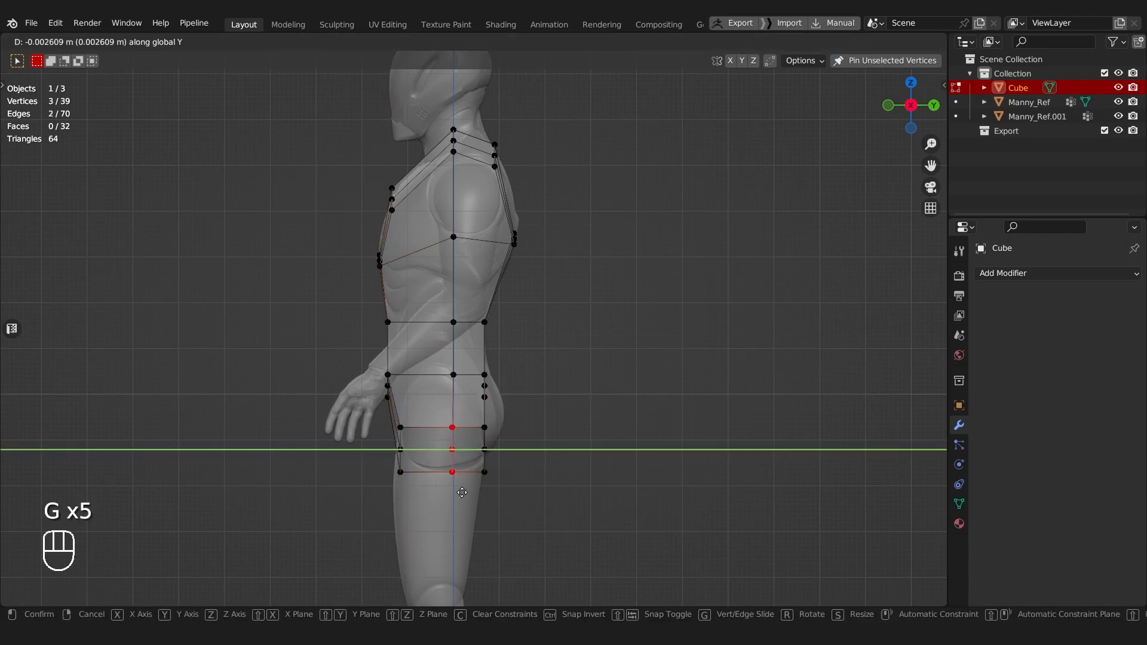
{"action": "left_click", "coordinate": [454, 491]}
Step: Move the hip loop's back vertices along Y and rotate them to follow the curve of the mannequin's buttocks
{"action": "middle_click_drag", "start_coordinate": [468, 383], "coordinate": [457, 428], "text": "shift"}
{"action": "left_click_drag", "start_coordinate": [460, 409], "coordinate": [494, 452]}
{"action": "key", "text": "g"}
{"action": "middle_click", "coordinate": [495, 452]}
{"action": "left_click", "coordinate": [500, 454]}
{"action": "key", "text": "r"}
{"action": "left_click", "coordinate": [546, 426]}
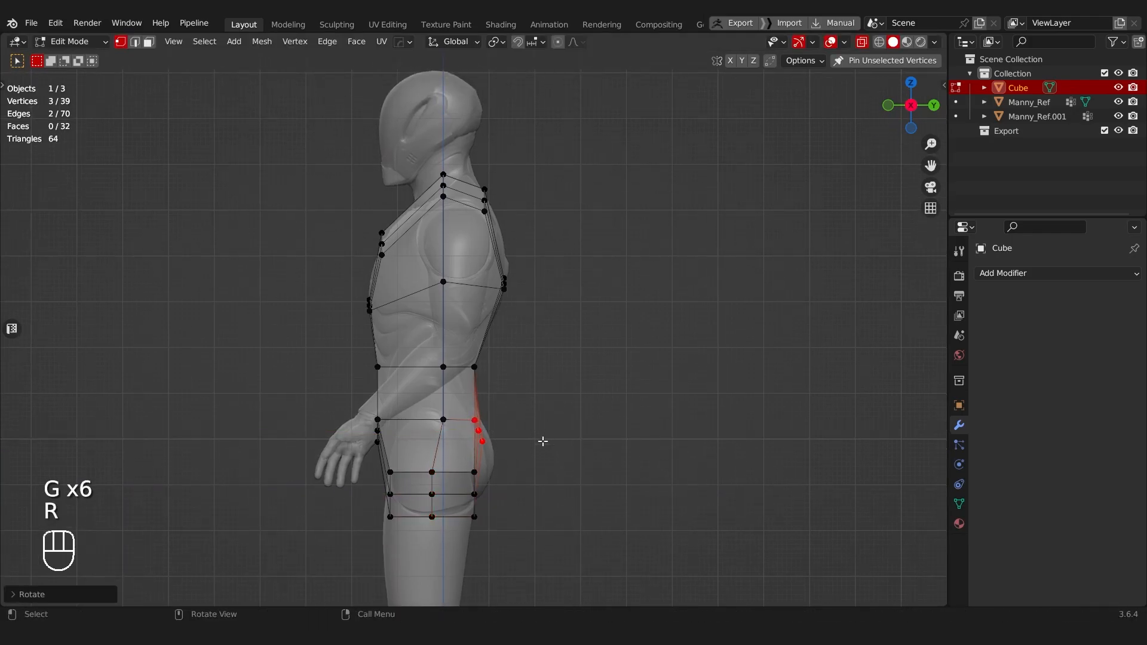
{"action": "key", "text": "g"}
{"action": "middle_click", "coordinate": [542, 440]}
{"action": "left_click", "coordinate": [543, 440]}
Step: Move the hip loop's front vertices along Y onto the mannequin's lower abdomen
{"action": "left_click_drag", "start_coordinate": [372, 408], "coordinate": [397, 461]}
{"action": "key", "text": "g"}
{"action": "middle_click", "coordinate": [397, 461]}
{"action": "left_click", "coordinate": [391, 484]}
Step: In front view, move the middle vertices of the block's bottom edge to match the mannequin's groin line
{"action": "scroll", "coordinate": [406, 469], "scroll_direction": "down", "scroll_amount": 4}
{"action": "middle_click_drag", "start_coordinate": [433, 425], "coordinate": [543, 360]}
{"action": "scroll", "coordinate": [550, 436], "scroll_direction": "up", "scroll_amount": 3}
{"action": "scroll", "coordinate": [542, 360], "scroll_direction": "up", "scroll_amount": 3}
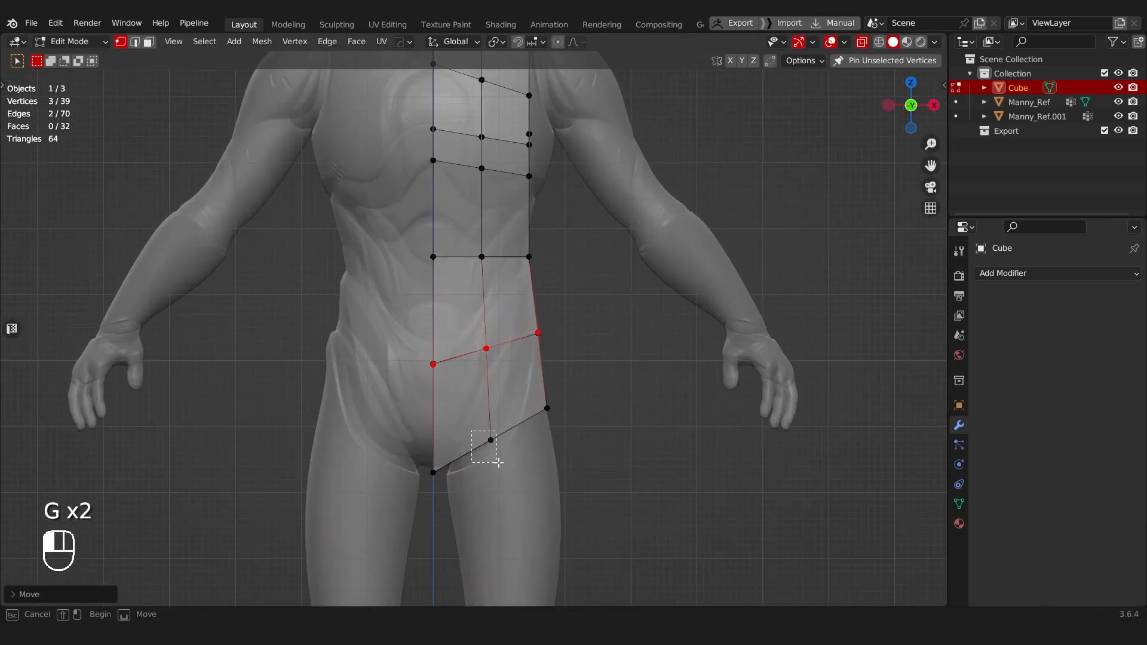
{"action": "left_click", "coordinate": [490, 442]}
{"action": "key", "text": "g"}
{"action": "left_click", "coordinate": [490, 457]}
Step: Turn off X-ray and return to Object Mode with the torso block selected
{"action": "scroll", "coordinate": [515, 341], "scroll_direction": "down", "scroll_amount": 2}
{"action": "middle_click_drag", "start_coordinate": [514, 341], "coordinate": [507, 381]}
{"action": "key", "text": "alt+z"}
{"action": "scroll", "coordinate": [493, 350], "scroll_direction": "down", "scroll_amount": 5}
{"action": "key", "text": "Tab"}
{"action": "left_click", "coordinate": [510, 313]}
{"action": "scroll", "coordinate": [512, 354], "scroll_direction": "down", "scroll_amount": 4}
{"action": "scroll", "coordinate": [515, 350], "scroll_direction": "up", "scroll_amount": 5}
{"action": "middle_click_drag", "start_coordinate": [525, 321], "coordinate": [520, 340]}
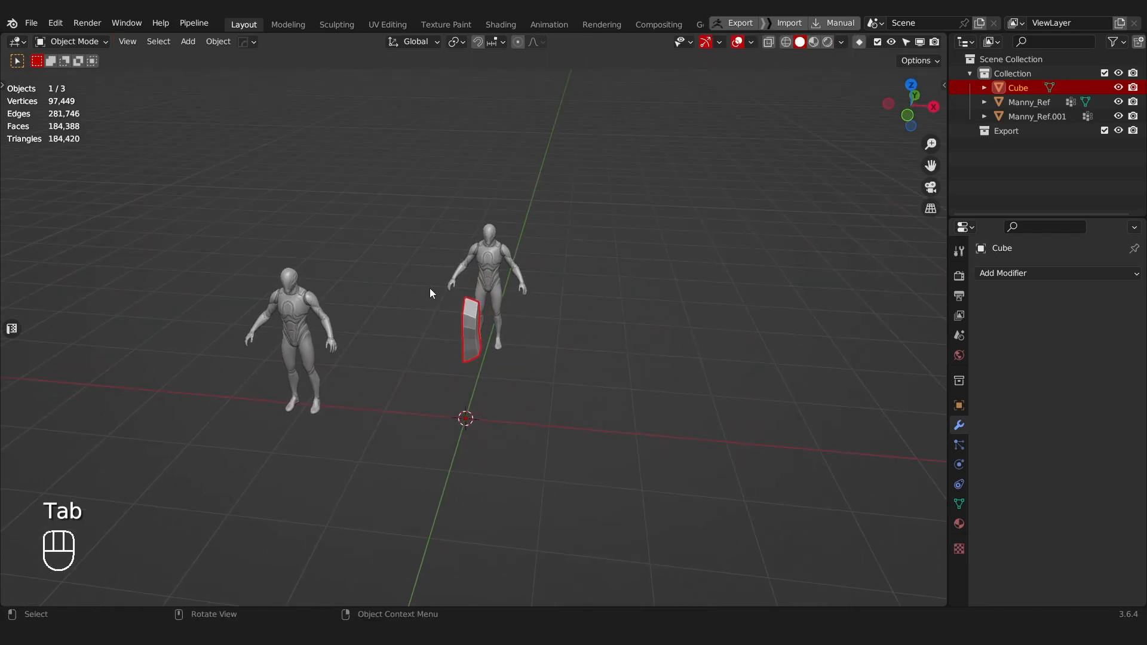
Step: Try mirroring the torso block across X with the mirror gizmo, and undo it
{"action": "key", "text": "alt+x"}
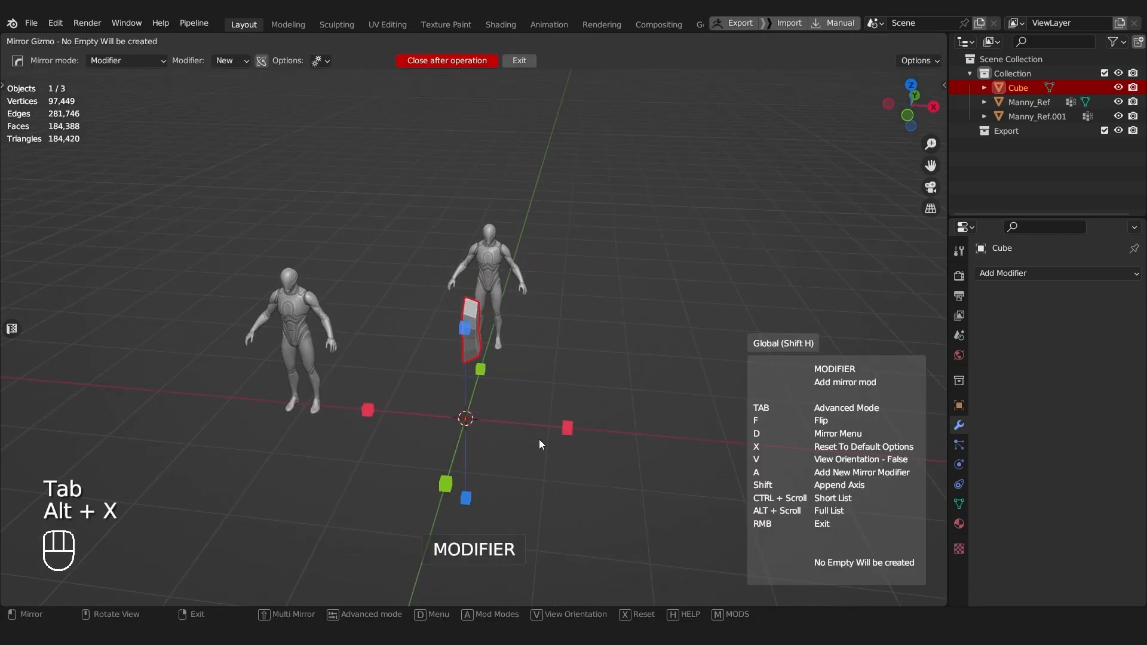
{"action": "left_click", "coordinate": [567, 429]}
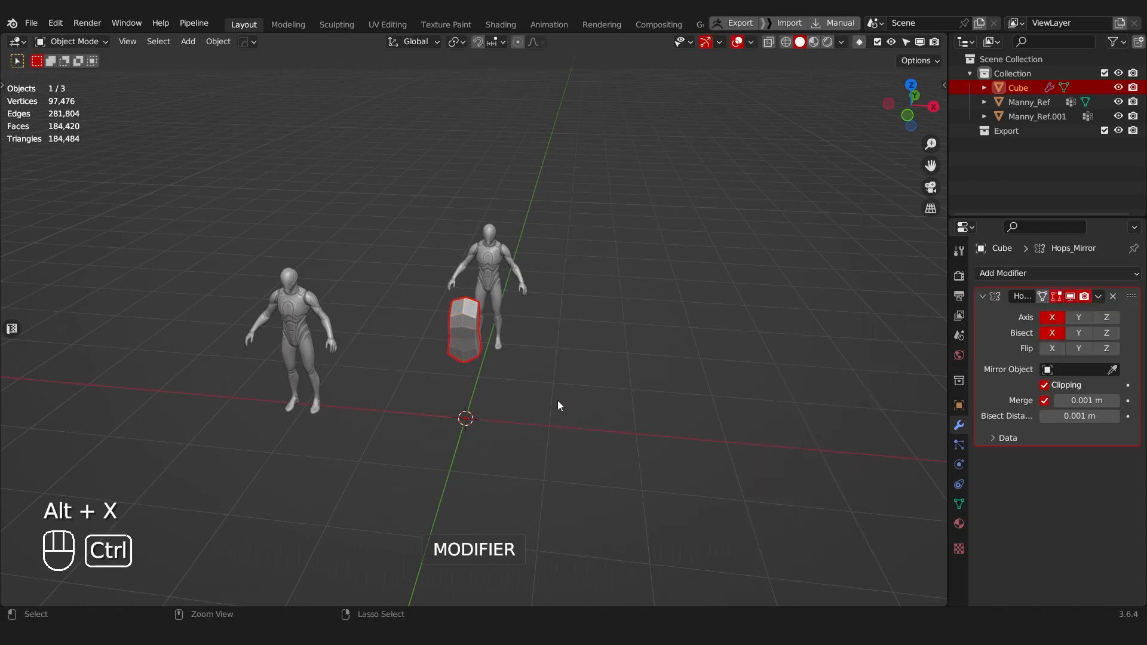
{"action": "key", "text": "ctrl+z"}
Step: Try a standard Mirror modifier on the X axis for the torso block as an alternative to the gizmo
{"action": "left_click", "coordinate": [1046, 275]}
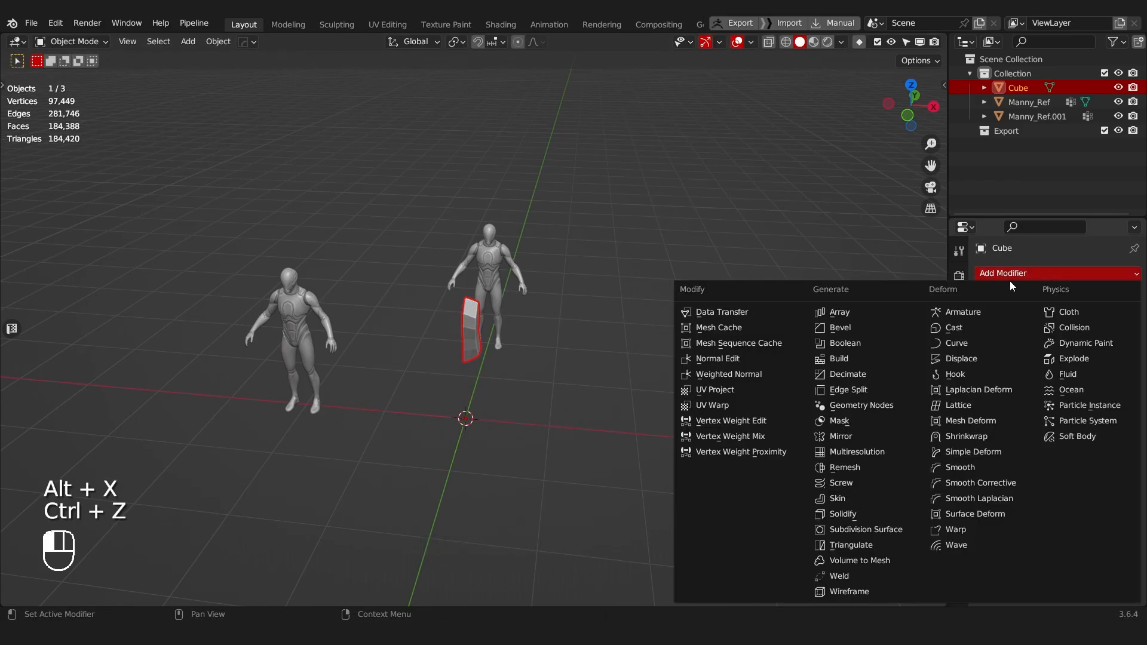
{"action": "left_click", "coordinate": [848, 436]}
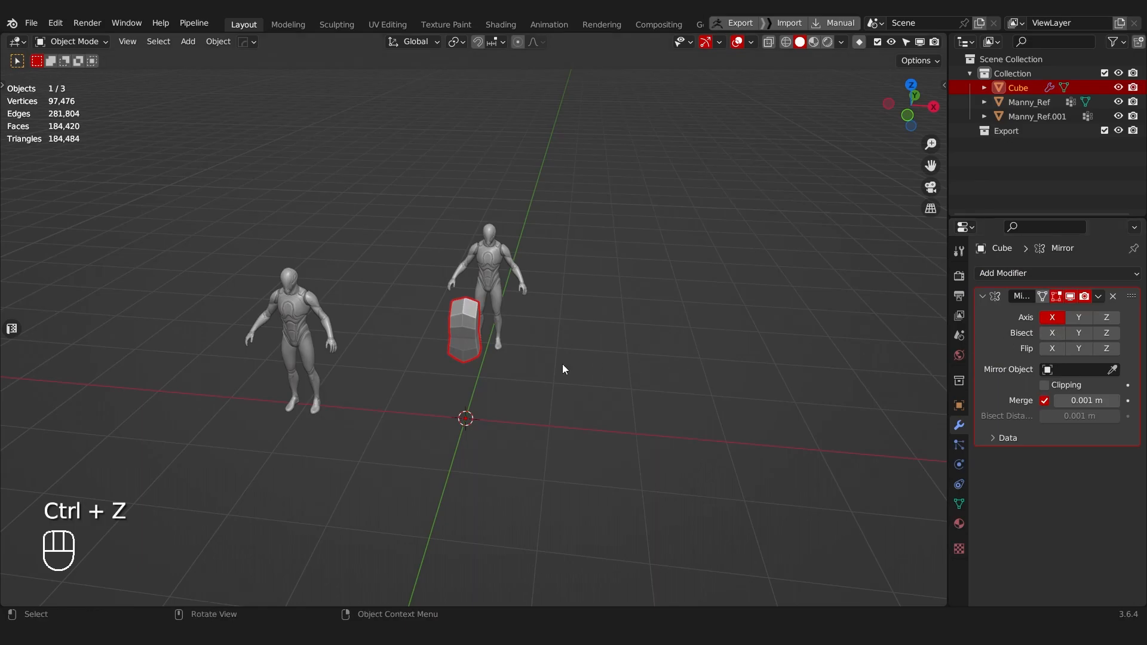
{"action": "left_click", "coordinate": [1113, 297]}
{"action": "key", "text": "alt+x"}
{"action": "right_click", "coordinate": [533, 411]}
{"action": "key", "text": "ctrl+z"}
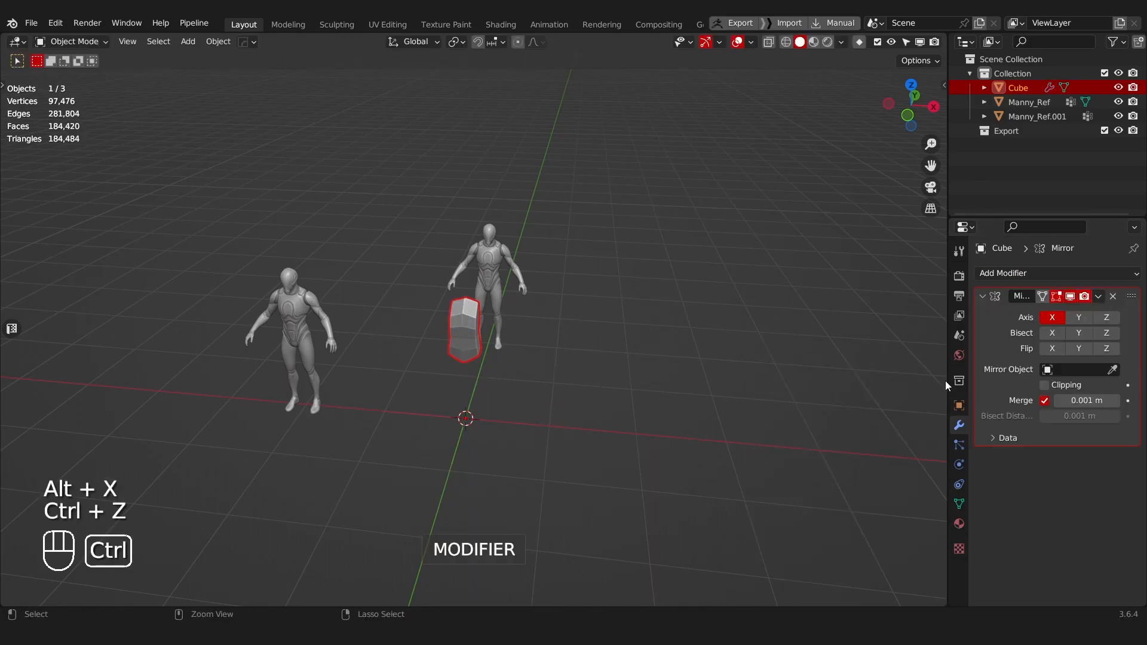
{"action": "left_click", "coordinate": [1045, 385]}
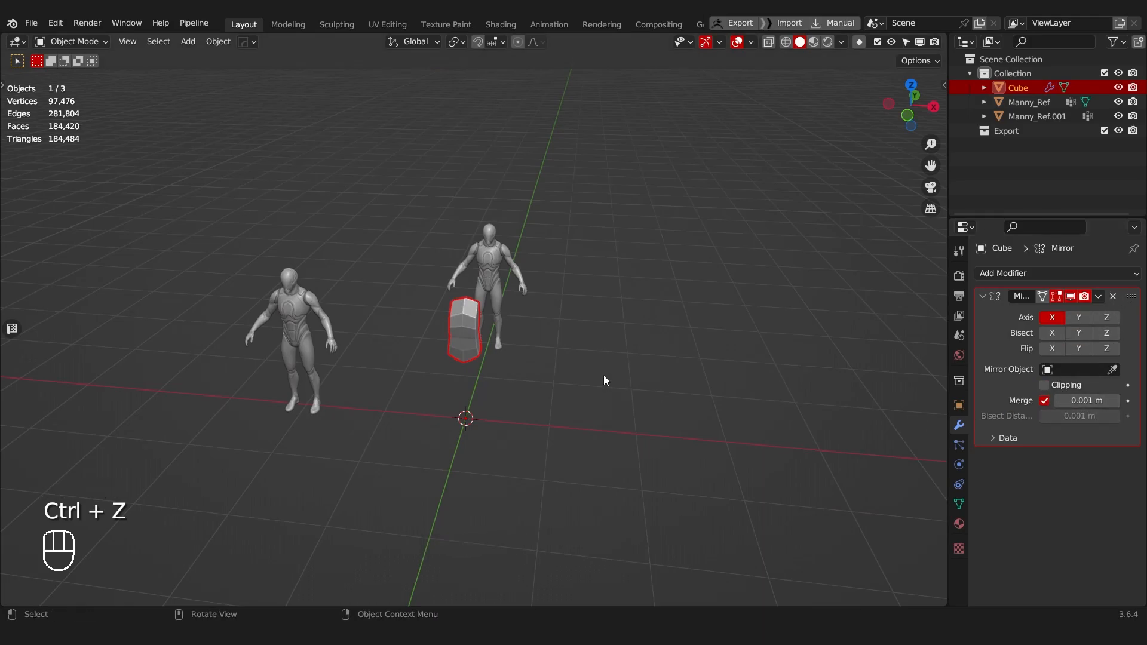
Step: Mirror the torso block across X using the mirror gizmo with bisect and clipping, and enter Edit Mode
{"action": "key", "text": "alt+x"}
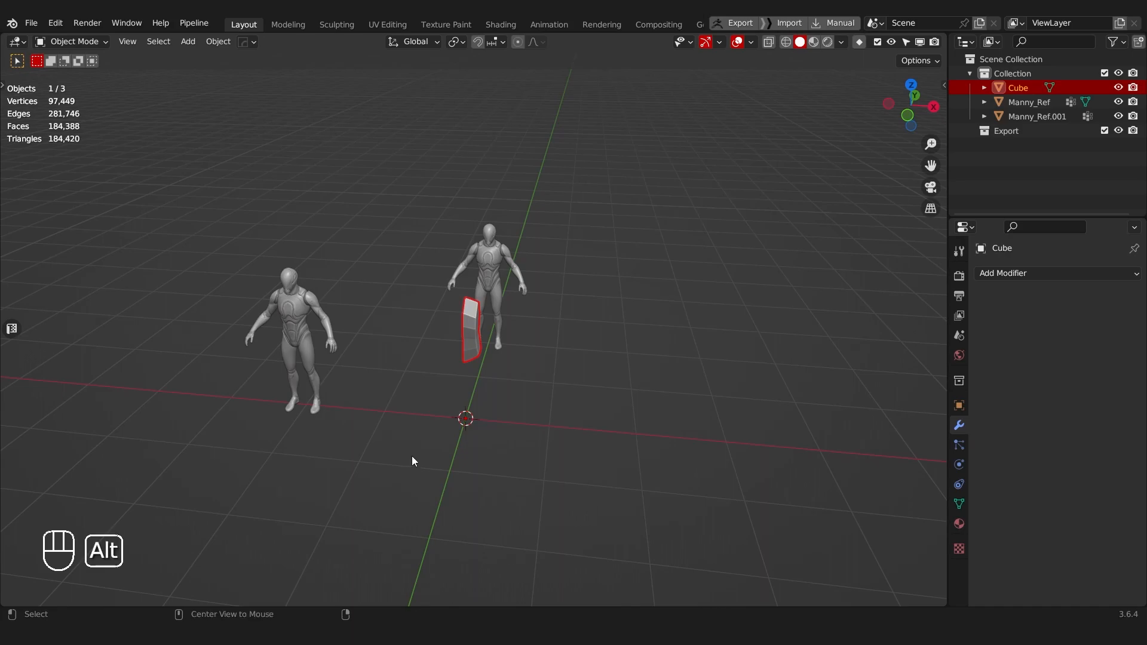
{"action": "left_click", "coordinate": [568, 434]}
{"action": "middle_click_drag", "start_coordinate": [506, 346], "coordinate": [434, 312], "text": "shift"}
{"action": "scroll", "coordinate": [510, 362], "scroll_direction": "up", "scroll_amount": 5}
{"action": "scroll", "coordinate": [447, 370], "scroll_direction": "down", "scroll_amount": 3}
{"action": "scroll", "coordinate": [454, 346], "scroll_direction": "up", "scroll_amount": 3}
{"action": "key", "text": "Tab"}
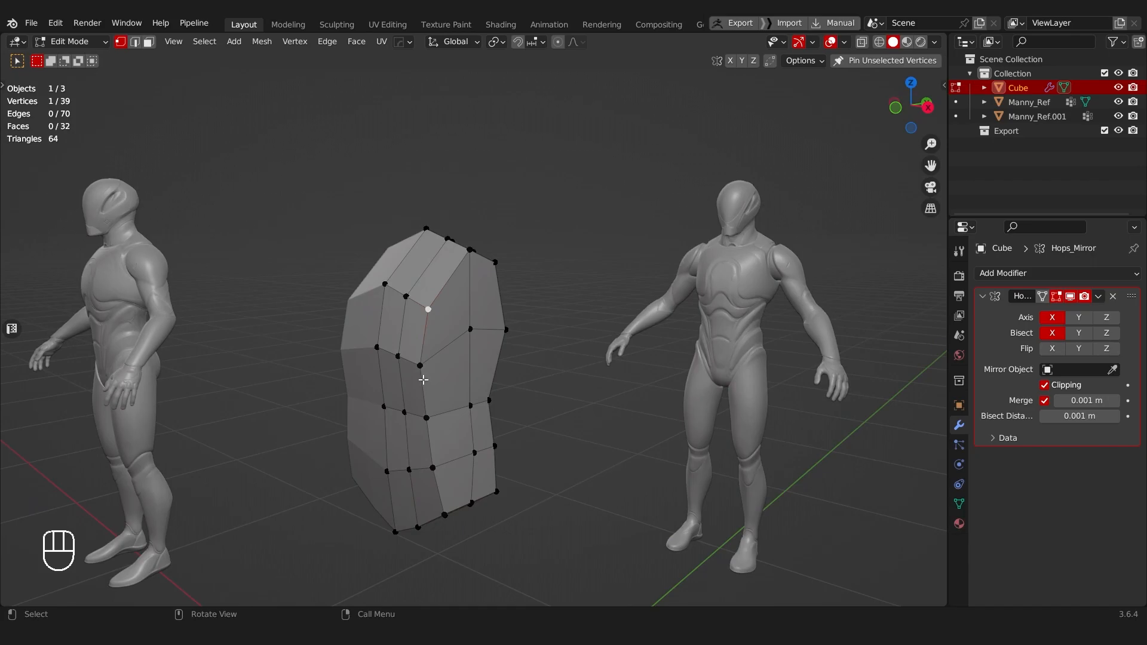
Step: Select the column of vertices along the torso's front outer corner and slide it inward to round the front
{"action": "left_click", "coordinate": [426, 418], "text": "ctrl"}
{"action": "middle_click_drag", "start_coordinate": [450, 515], "coordinate": [411, 497]}
{"action": "key", "text": "g"}
{"action": "key", "text": "g"}
{"action": "left_click", "coordinate": [447, 480]}
Step: Select the column of vertices along the torso's back outer corner and slide it inward to round the back
{"action": "left_click", "coordinate": [453, 488]}
{"action": "left_click", "coordinate": [437, 264], "text": "ctrl"}
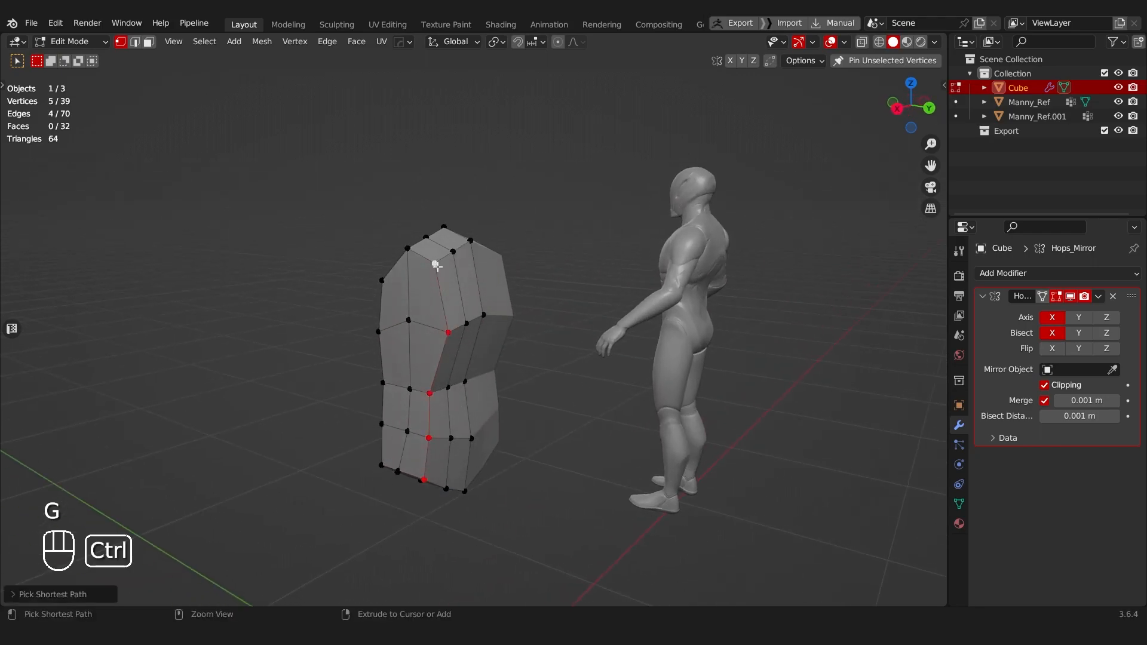
{"action": "key", "text": "g"}
{"action": "key", "text": "g"}
{"action": "left_click", "coordinate": [445, 269]}
Step: Select the front and back outer corner columns together and move them to refine the rounding of the torso's side
{"action": "middle_click_drag", "start_coordinate": [445, 269], "coordinate": [481, 338]}
{"action": "left_click", "coordinate": [473, 508], "text": "ctrl"}
{"action": "middle_click_drag", "start_coordinate": [473, 508], "coordinate": [565, 459]}
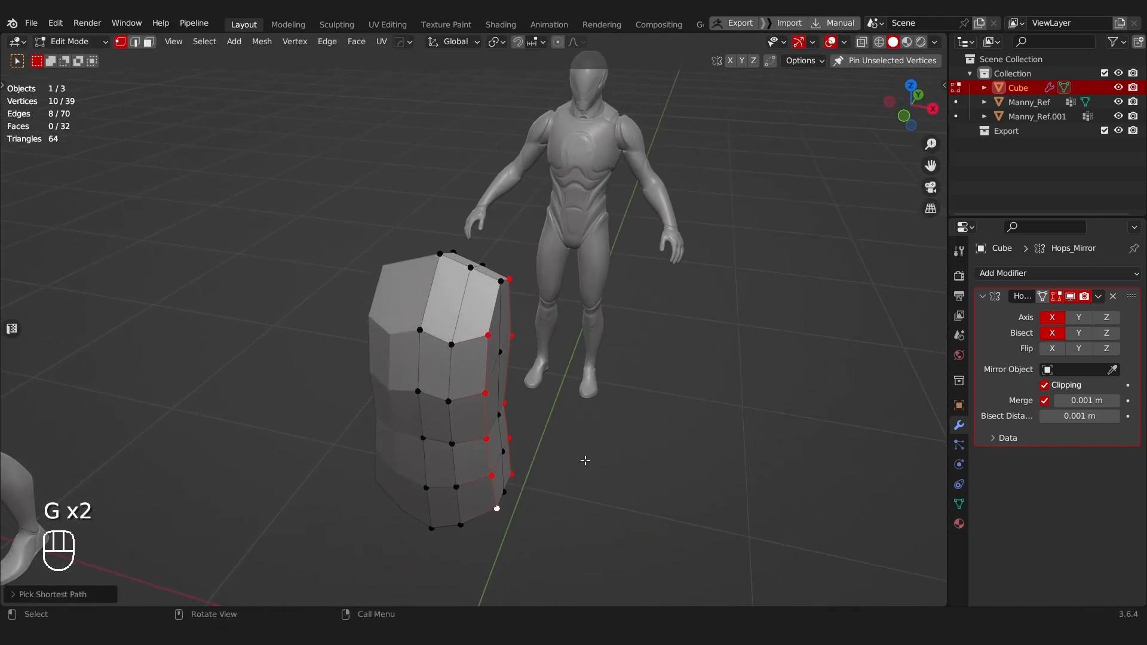
{"action": "key", "text": "g"}
{"action": "left_click", "coordinate": [686, 455]}
Step: In front view with X-ray, scale the lower-chest loop to about 1.5 along X to match the mannequin's ribcage width
{"action": "middle_click_drag", "start_coordinate": [686, 456], "coordinate": [668, 410]}
{"action": "key", "text": "alt+z"}
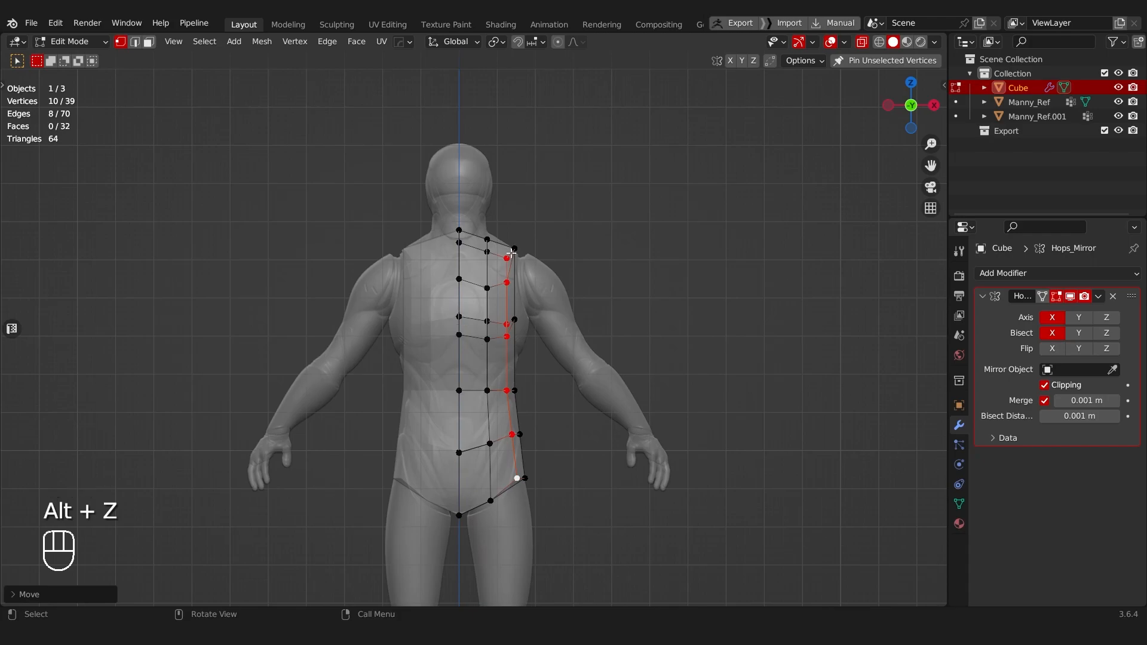
{"action": "left_click_drag", "start_coordinate": [455, 311], "coordinate": [529, 343]}
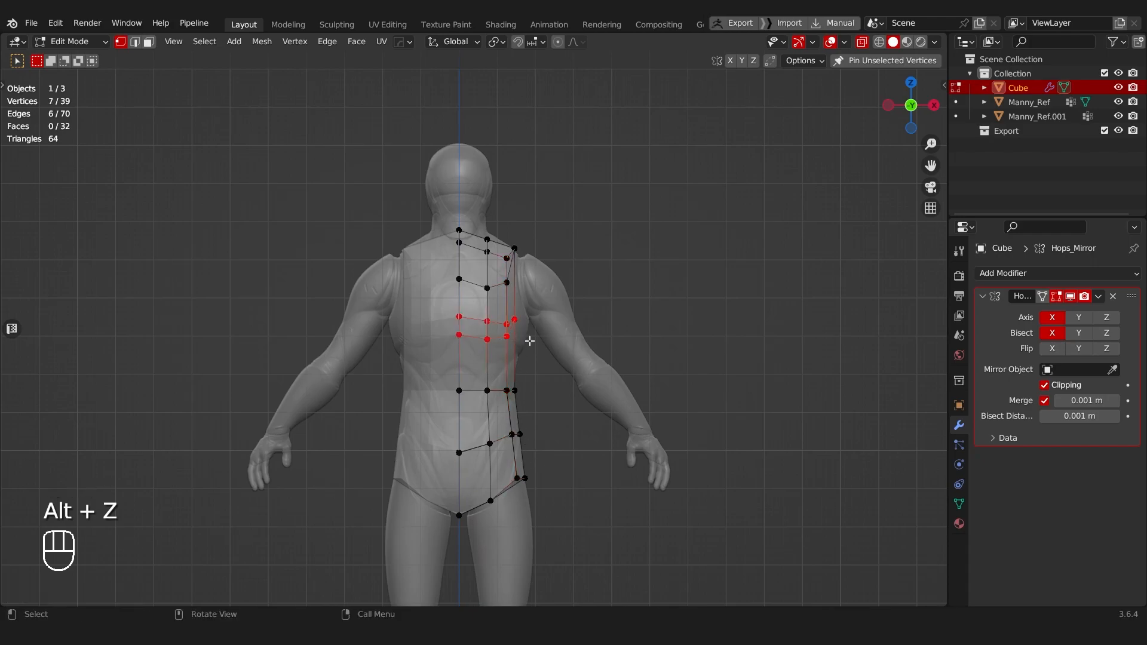
{"action": "key", "text": "s"}
{"action": "key", "text": "x"}
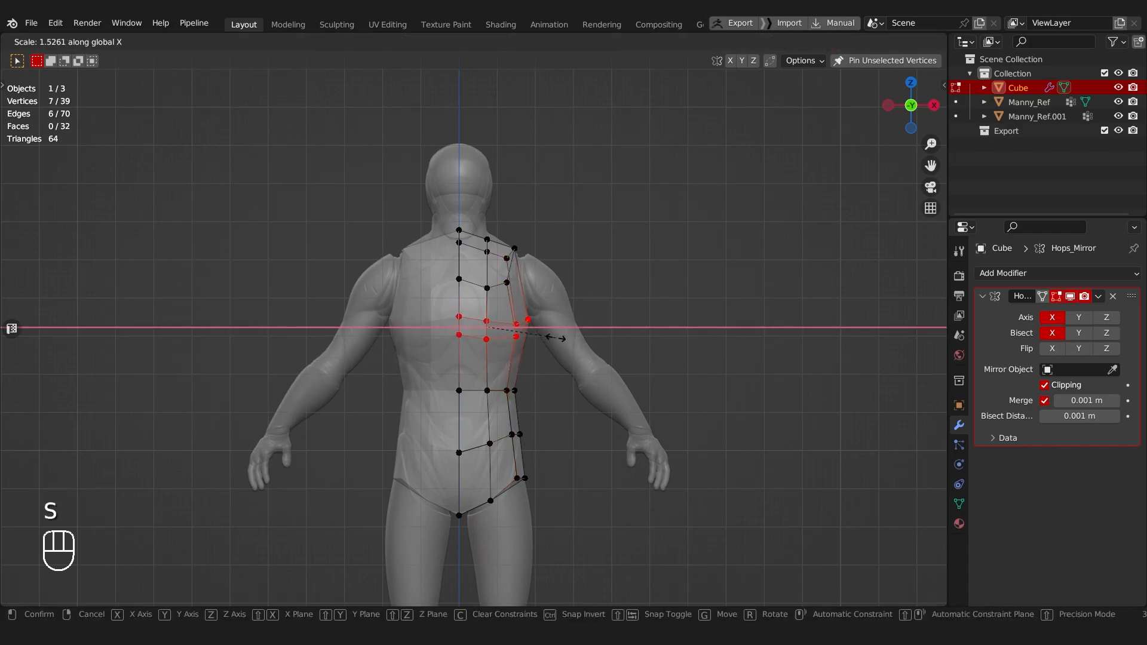
{"action": "left_click", "coordinate": [555, 339]}
Step: Scale the shoulder and upper-chest vertices along X to widen them to the mannequin's shoulders
{"action": "left_click_drag", "start_coordinate": [442, 227], "coordinate": [529, 299]}
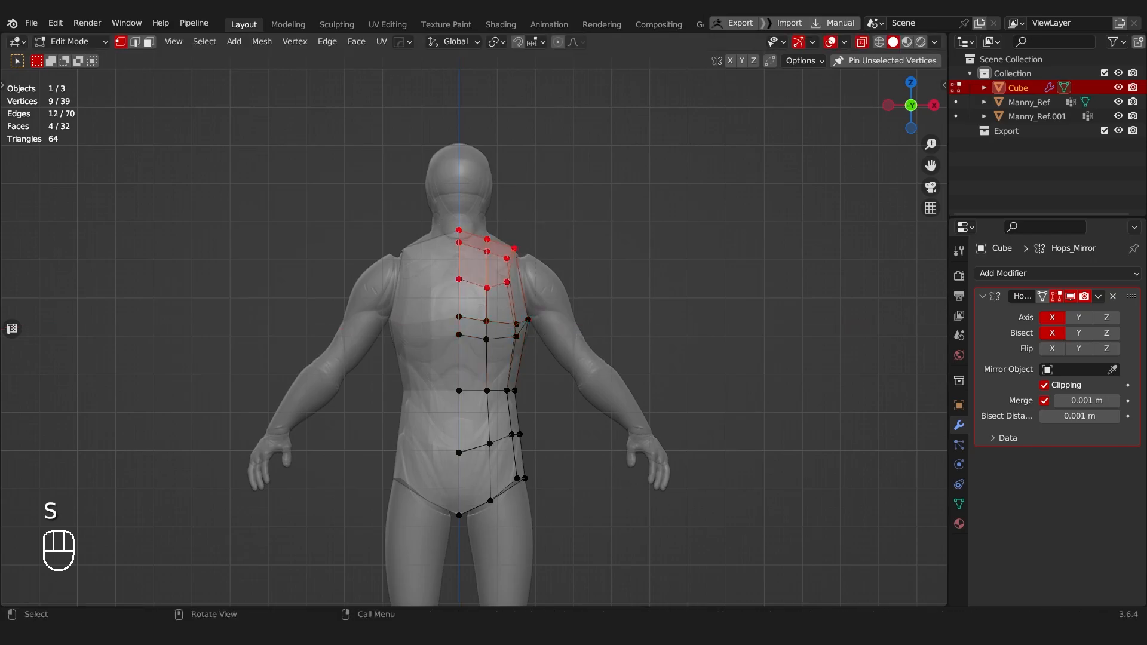
{"action": "key", "text": "s"}
{"action": "key", "text": "x"}
{"action": "left_click", "coordinate": [553, 304]}
Step: Raise the shoulder-line vertices beside the neck along Z and lower the centre-line vertex of the upper chest
{"action": "left_click_drag", "start_coordinate": [480, 224], "coordinate": [472, 342]}
{"action": "key", "text": "g"}
{"action": "key", "text": "z"}
{"action": "left_click", "coordinate": [493, 267]}
{"action": "key", "text": "g"}
{"action": "key", "text": "z"}
{"action": "left_click", "coordinate": [469, 294]}
Step: Lower the outer vertices and the second column of vertices of the lower-chest loop along Z so the loop slopes outward
{"action": "scroll", "coordinate": [471, 341], "scroll_direction": "up", "scroll_amount": 4}
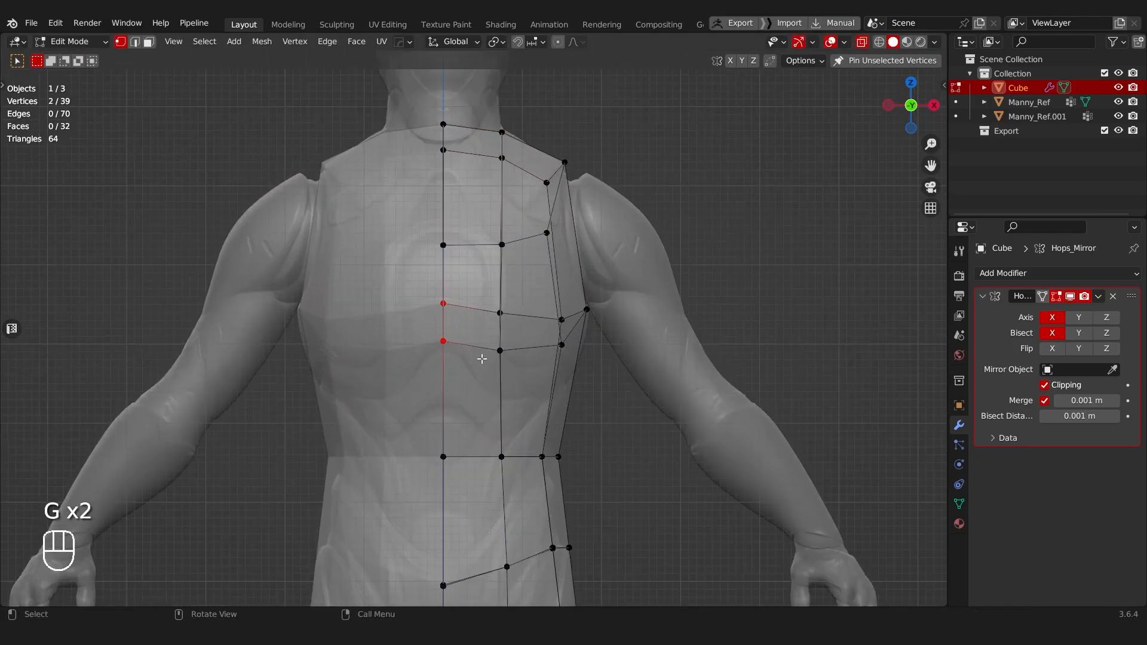
{"action": "middle_click_drag", "start_coordinate": [552, 341], "coordinate": [531, 317], "text": "shift"}
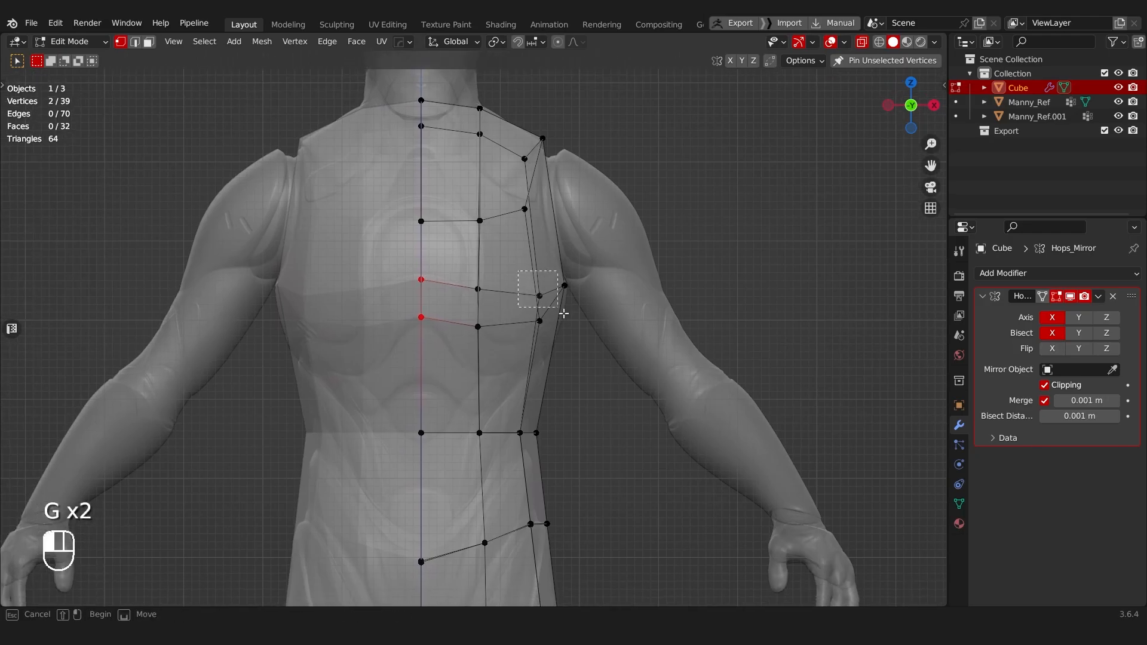
{"action": "left_click_drag", "start_coordinate": [529, 278], "coordinate": [604, 348]}
{"action": "key", "text": "g"}
{"action": "key", "text": "z"}
{"action": "left_click", "coordinate": [605, 360]}
{"action": "left_click_drag", "start_coordinate": [466, 269], "coordinate": [494, 341]}
{"action": "key", "text": "g"}
{"action": "key", "text": "z"}
{"action": "left_click", "coordinate": [492, 345]}
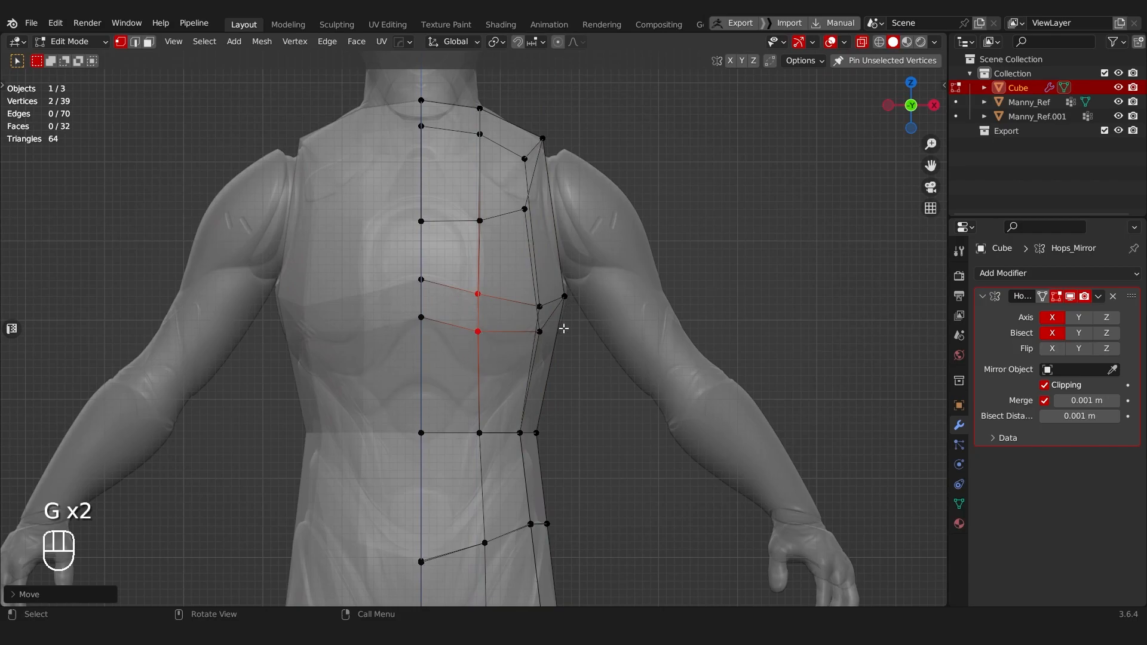
Step: Try flattening the whole lower-chest loop by scaling it down along Z
{"action": "left_click_drag", "start_coordinate": [407, 274], "coordinate": [501, 338]}
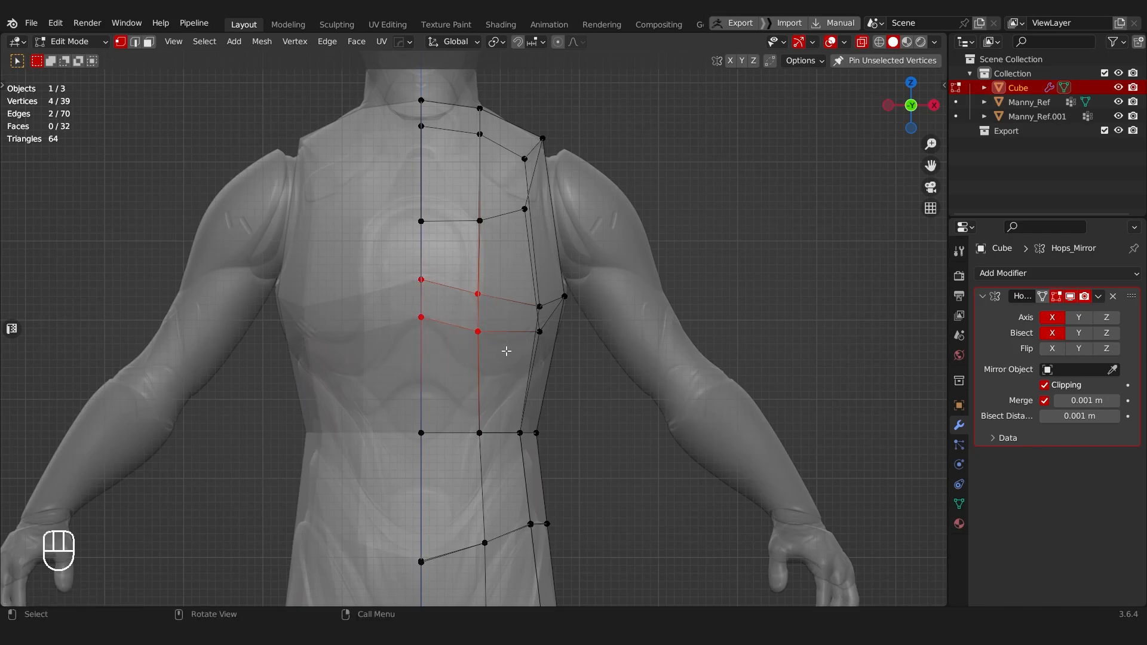
{"action": "scroll", "coordinate": [420, 337], "scroll_direction": "down", "scroll_amount": 5, "text": "shift"}
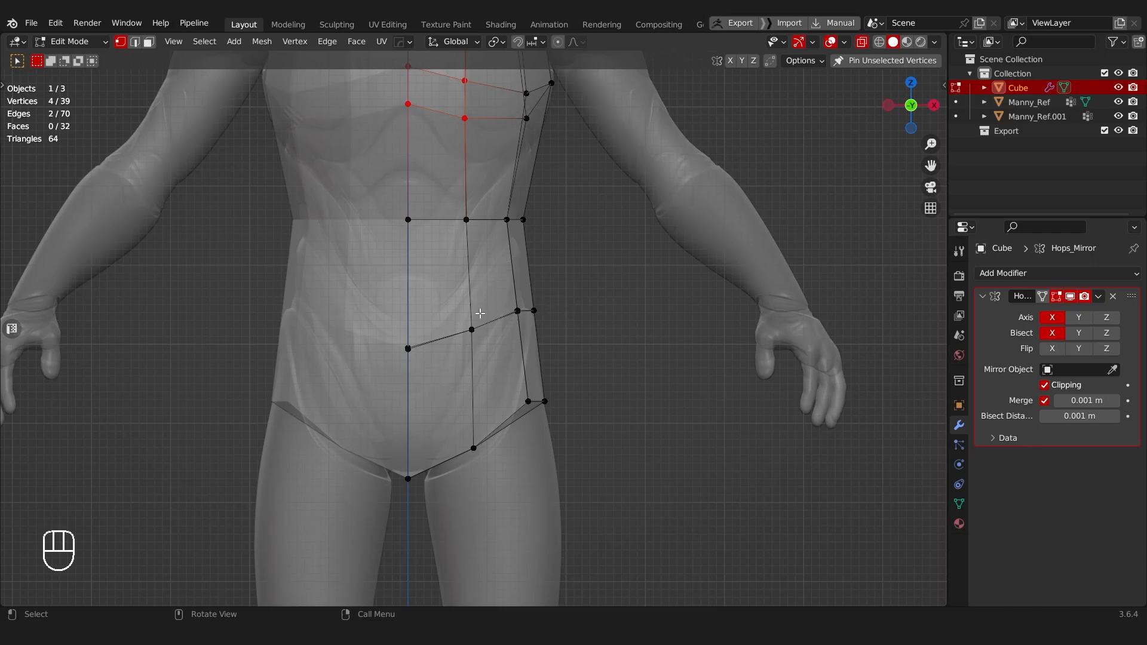
{"action": "scroll", "coordinate": [490, 268], "scroll_direction": "up", "scroll_amount": 4, "text": "shift"}
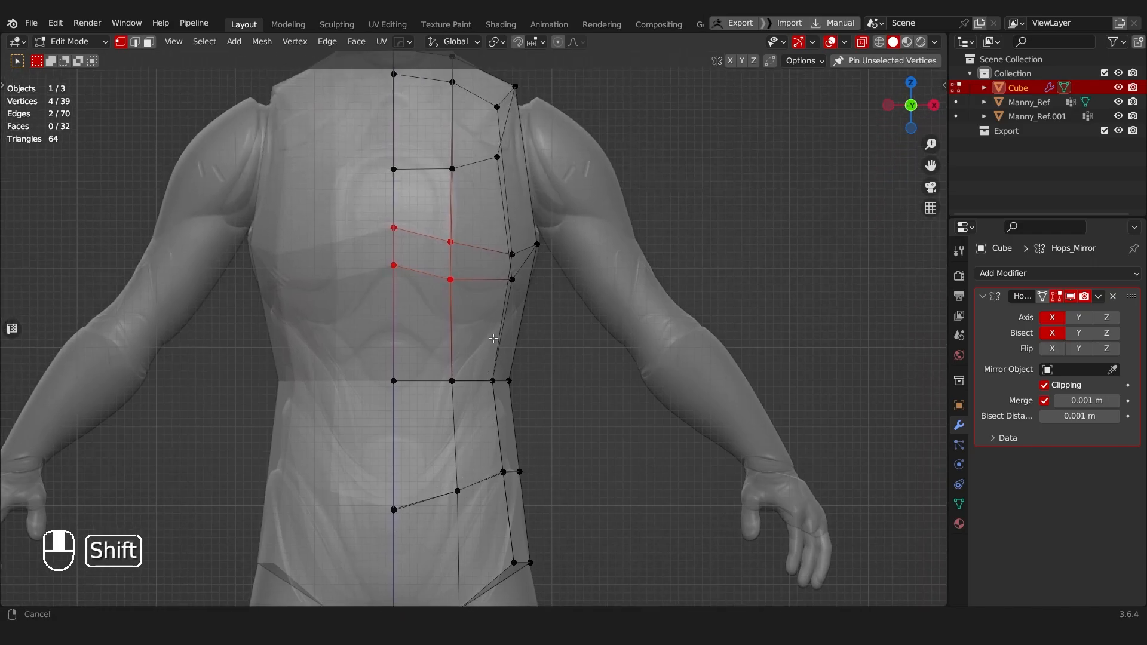
{"action": "left_click_drag", "start_coordinate": [405, 238], "coordinate": [626, 303], "text": "shift"}
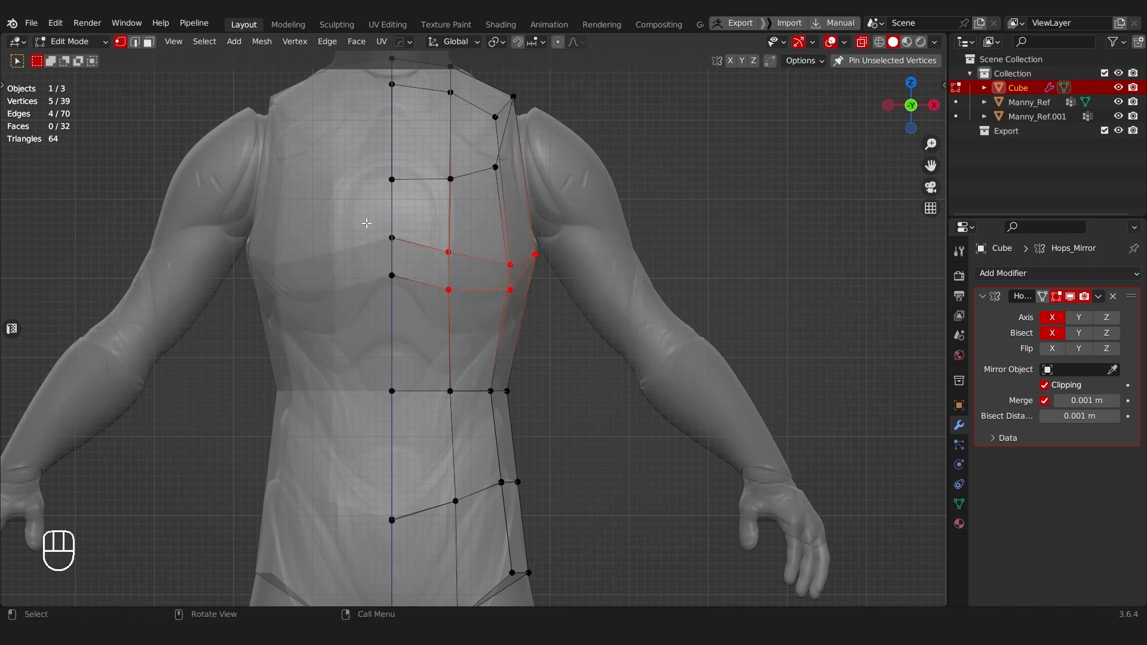
{"action": "key", "text": "s"}
{"action": "key", "text": "z"}
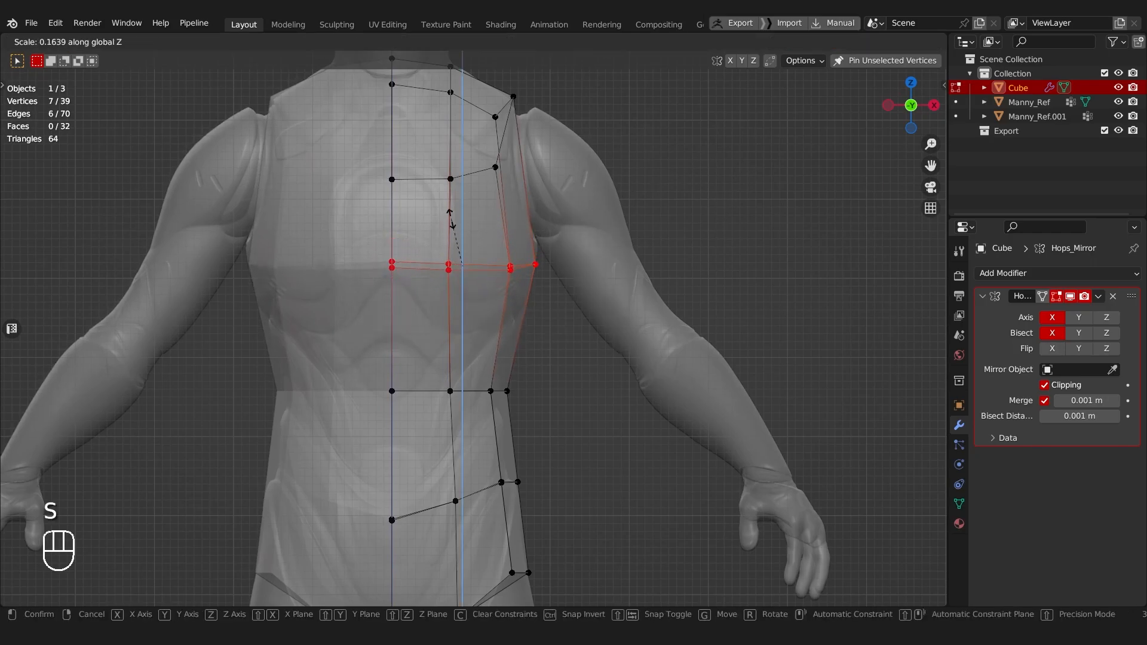
{"action": "left_click", "coordinate": [469, 297]}
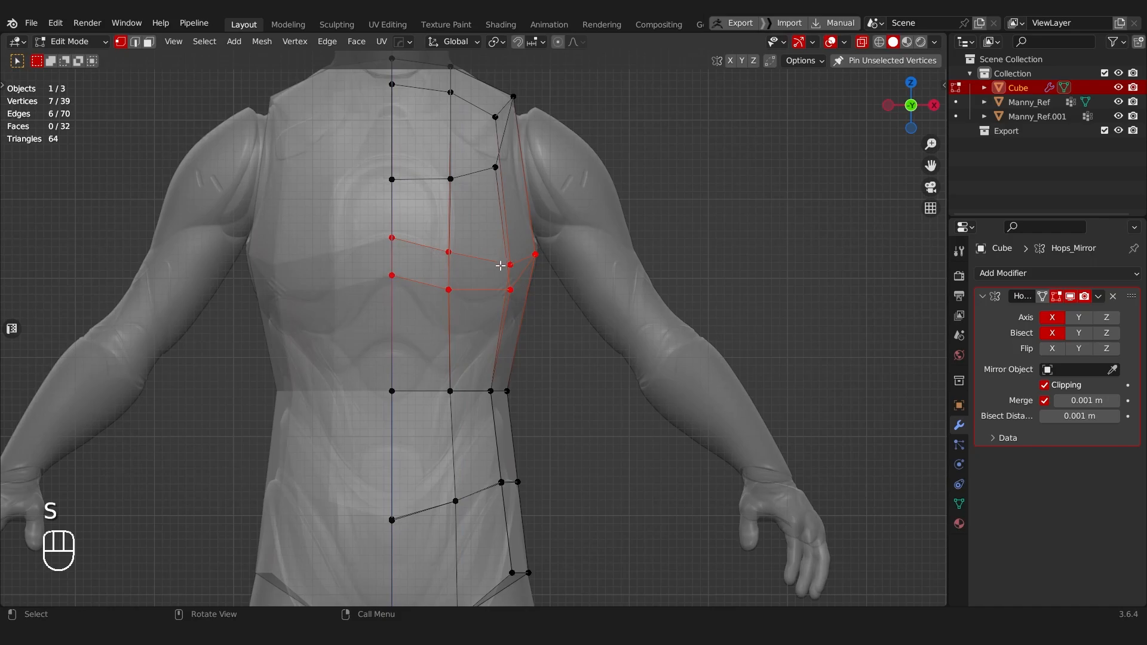
{"action": "key", "text": "s"}
{"action": "key", "text": "z"}
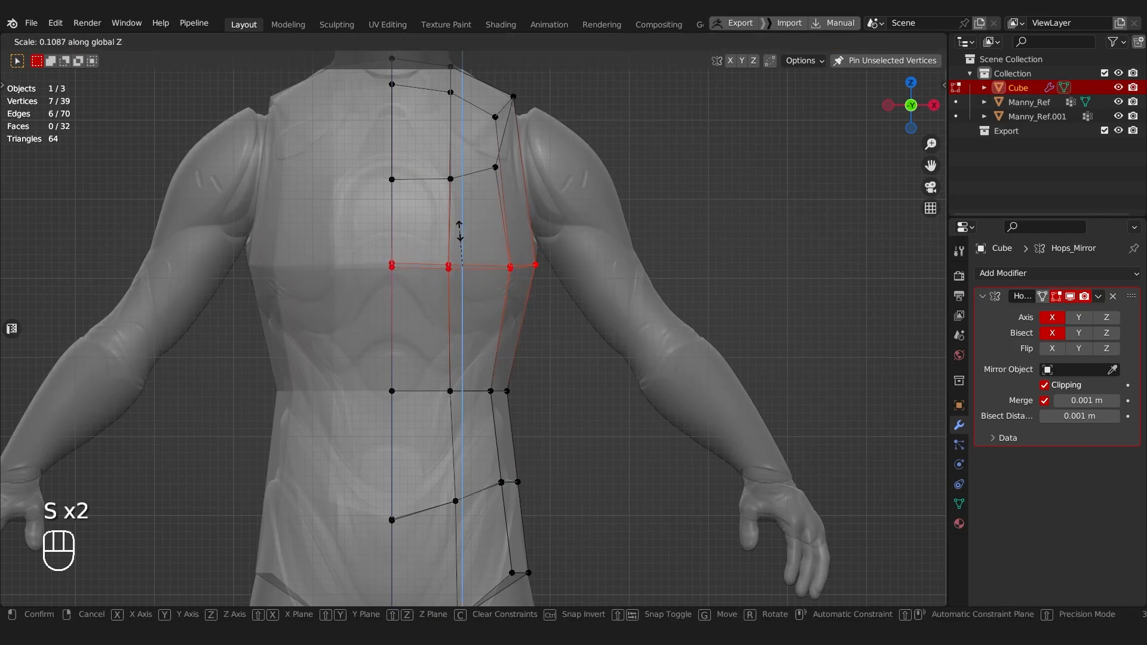
{"action": "left_click", "coordinate": [432, 266]}
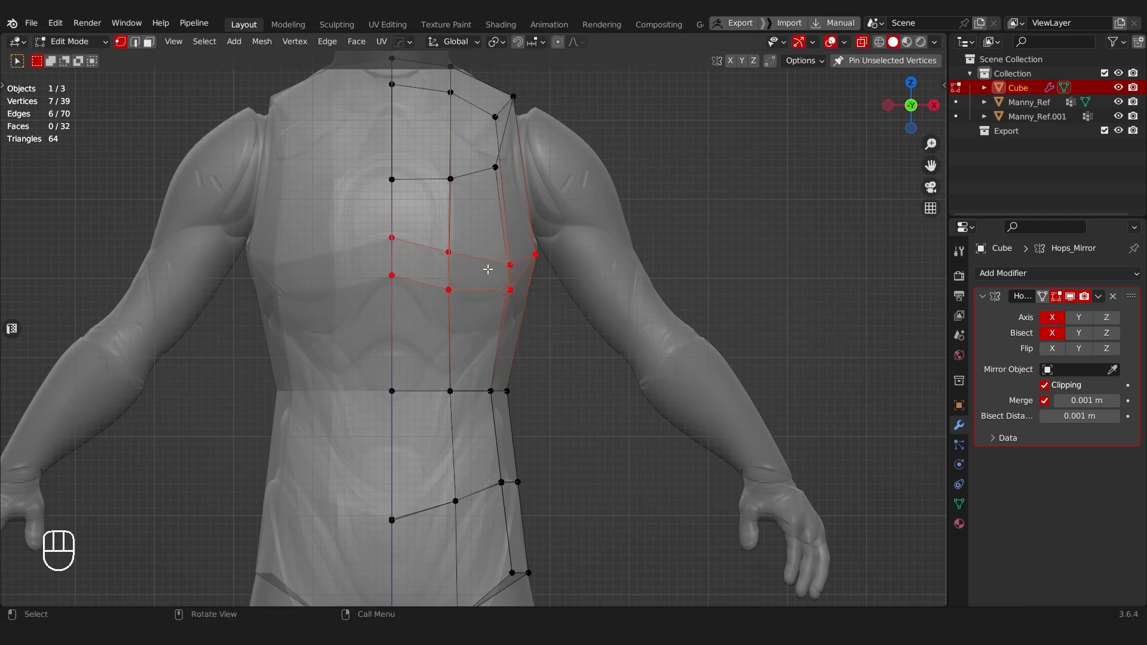
Step: Move the rear vertices of the waist loop forward along Y to follow the mannequin's lower back
{"action": "scroll", "coordinate": [453, 310], "scroll_direction": "down", "scroll_amount": 6}
{"action": "middle_click_drag", "start_coordinate": [555, 343], "coordinate": [481, 342]}
{"action": "scroll", "coordinate": [480, 342], "scroll_direction": "up", "scroll_amount": 5}
{"action": "scroll", "coordinate": [480, 340], "scroll_direction": "up", "scroll_amount": 3}
{"action": "middle_click_drag", "start_coordinate": [428, 372], "coordinate": [549, 256], "text": "shift"}
{"action": "left_click_drag", "start_coordinate": [486, 279], "coordinate": [564, 317]}
{"action": "key", "text": "g"}
{"action": "key", "text": "y"}
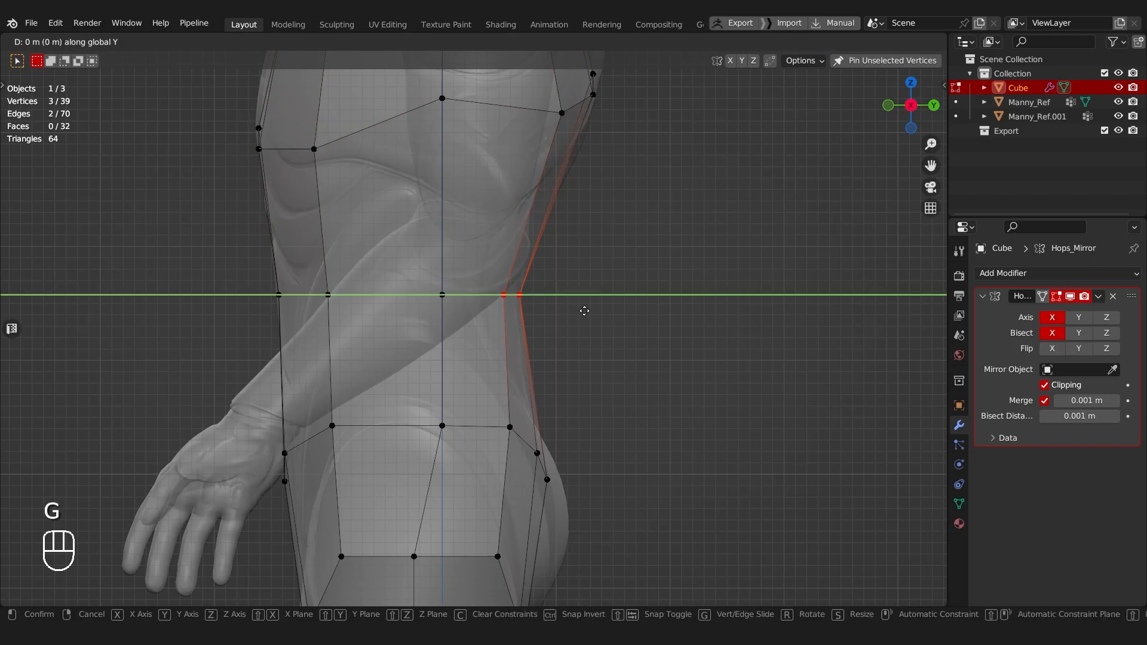
{"action": "left_click", "coordinate": [551, 304]}
Step: Nudge the rear waist vertices back outward along Y by about 0.02 m
{"action": "scroll", "coordinate": [507, 289], "scroll_direction": "down", "scroll_amount": 5}
{"action": "middle_click_drag", "start_coordinate": [523, 284], "coordinate": [534, 310], "text": "shift"}
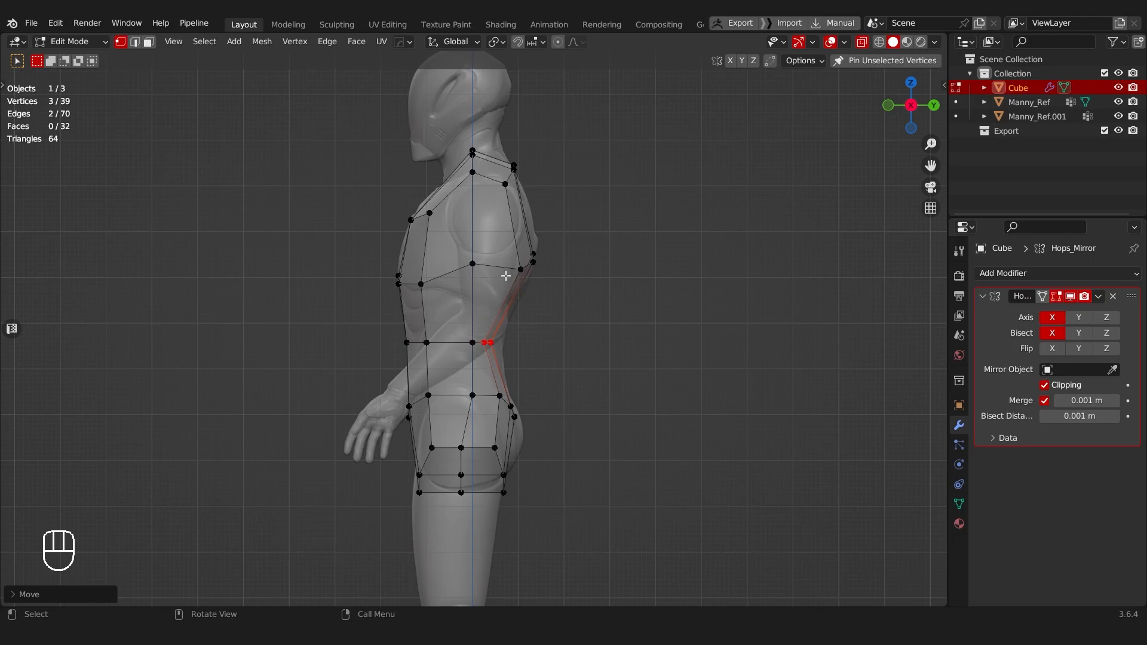
{"action": "scroll", "coordinate": [532, 379], "scroll_direction": "up", "scroll_amount": 3}
{"action": "key", "text": "g"}
{"action": "key", "text": "y"}
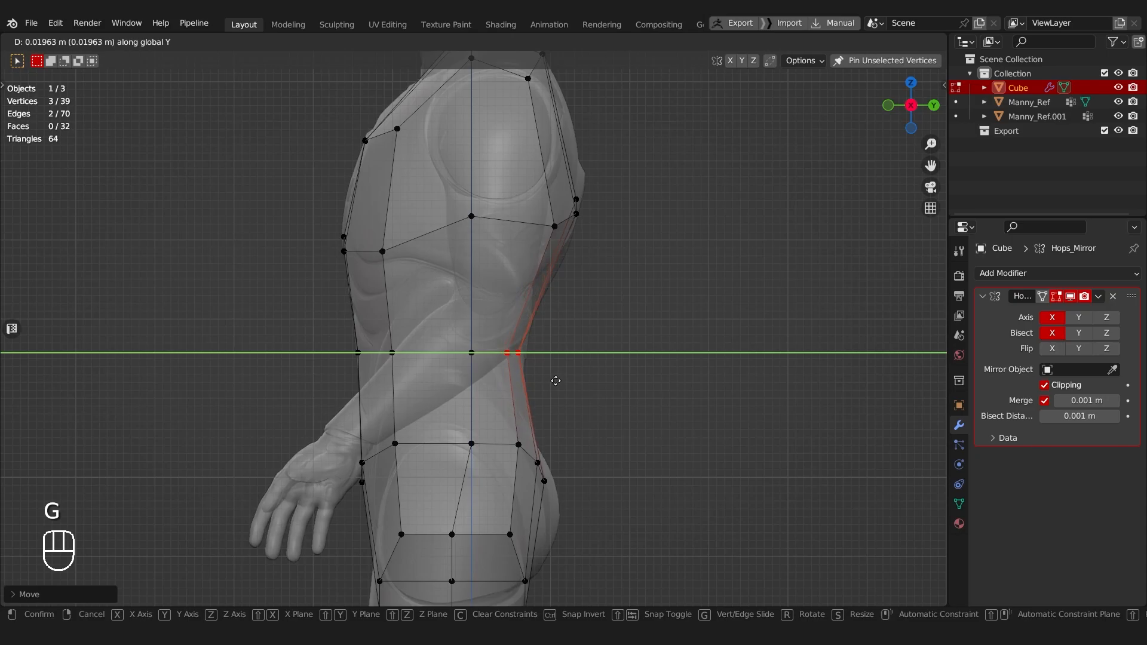
{"action": "left_click", "coordinate": [556, 381]}
Step: Move the three rear hip vertices backward to fit the mannequin's buttocks in the side view
{"action": "middle_click_drag", "start_coordinate": [492, 423], "coordinate": [482, 249], "text": "shift"}
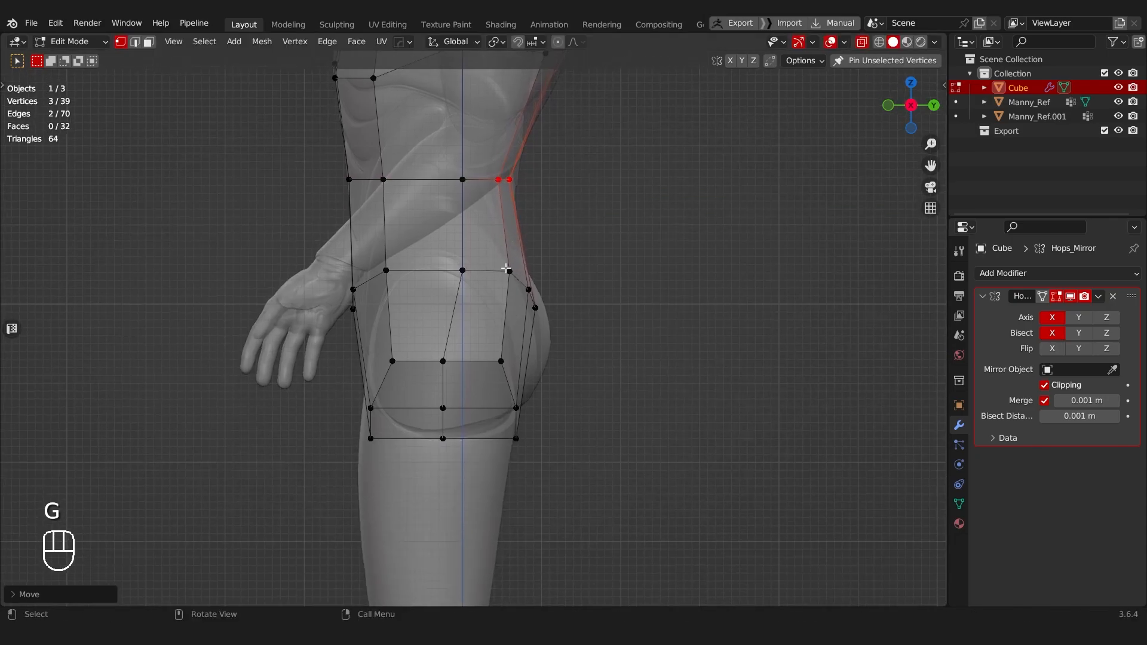
{"action": "left_click_drag", "start_coordinate": [506, 267], "coordinate": [564, 328]}
{"action": "key", "text": "g"}
{"action": "left_click", "coordinate": [542, 299]}
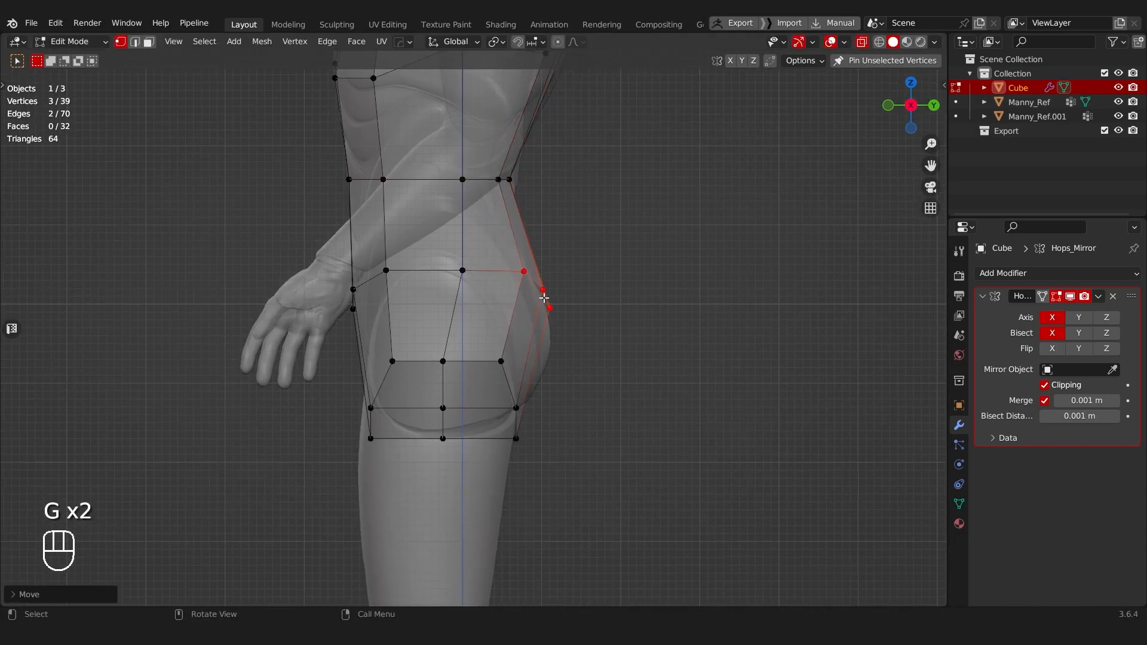
Step: Adjust the position of the middle vertex on the torso's lowest edge in the side view
{"action": "left_click_drag", "start_coordinate": [334, 263], "coordinate": [396, 331]}
{"action": "left_click", "coordinate": [442, 439]}
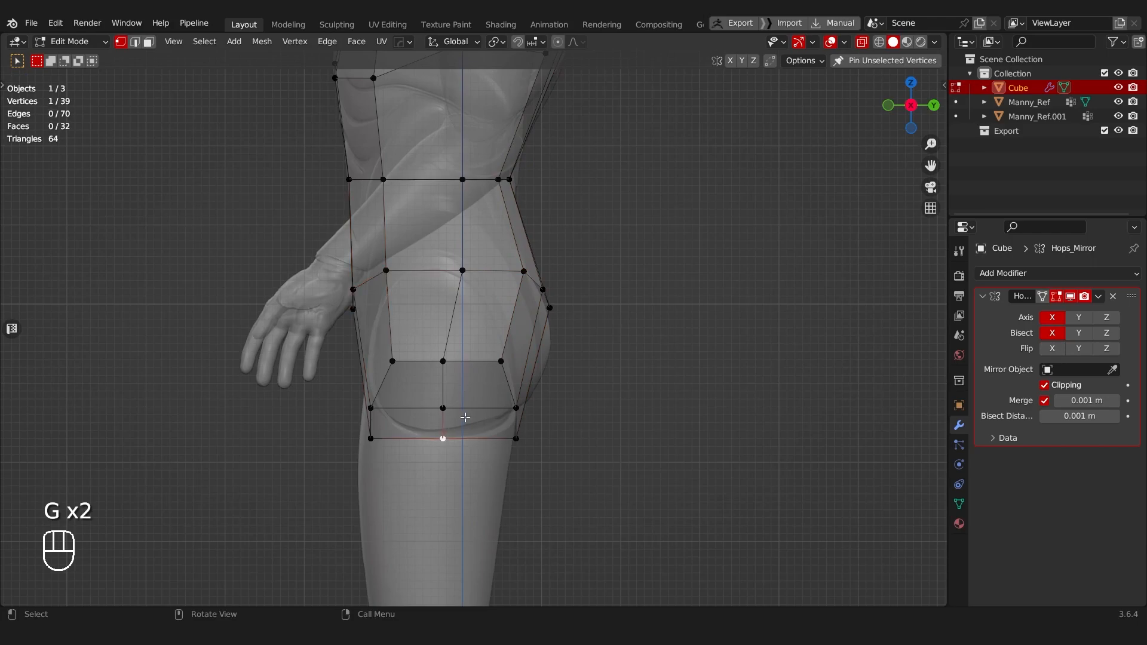
{"action": "key", "text": "g"}
{"action": "left_click", "coordinate": [440, 447]}
{"action": "mouse_move", "coordinate": [440, 448]}
{"action": "middle_mouse_down"}
{"action": "mouse_move", "coordinate": [450, 411]}
{"action": "mouse_move", "coordinate": [537, 384]}
{"action": "mouse_move", "coordinate": [481, 384]}
{"action": "mouse_move", "coordinate": [550, 330]}
{"action": "mouse_move", "coordinate": [540, 408]}
{"action": "mouse_move", "coordinate": [556, 359]}
{"action": "mouse_move", "coordinate": [501, 417]}
{"action": "middle_mouse_up"}
Step: Turn off X-ray and reposition the three front upper-chest vertices to refine the chest shape
{"action": "key", "text": "alt+z"}
{"action": "scroll", "coordinate": [507, 320], "scroll_direction": "up", "scroll_amount": 4}
{"action": "middle_click_drag", "start_coordinate": [507, 320], "coordinate": [404, 300]}
{"action": "scroll", "coordinate": [404, 300], "scroll_direction": "down", "scroll_amount": 6}
{"action": "middle_click_drag", "start_coordinate": [496, 260], "coordinate": [478, 237], "text": "shift"}
{"action": "scroll", "coordinate": [479, 263], "scroll_direction": "up", "scroll_amount": 3}
{"action": "scroll", "coordinate": [478, 238], "scroll_direction": "up", "scroll_amount": 1}
{"action": "left_click_drag", "start_coordinate": [379, 215], "coordinate": [470, 249]}
{"action": "key", "text": "g"}
{"action": "left_click", "coordinate": [470, 241]}
{"action": "scroll", "coordinate": [476, 224], "scroll_direction": "down", "scroll_amount": 2}
{"action": "middle_click_drag", "start_coordinate": [475, 231], "coordinate": [573, 287]}
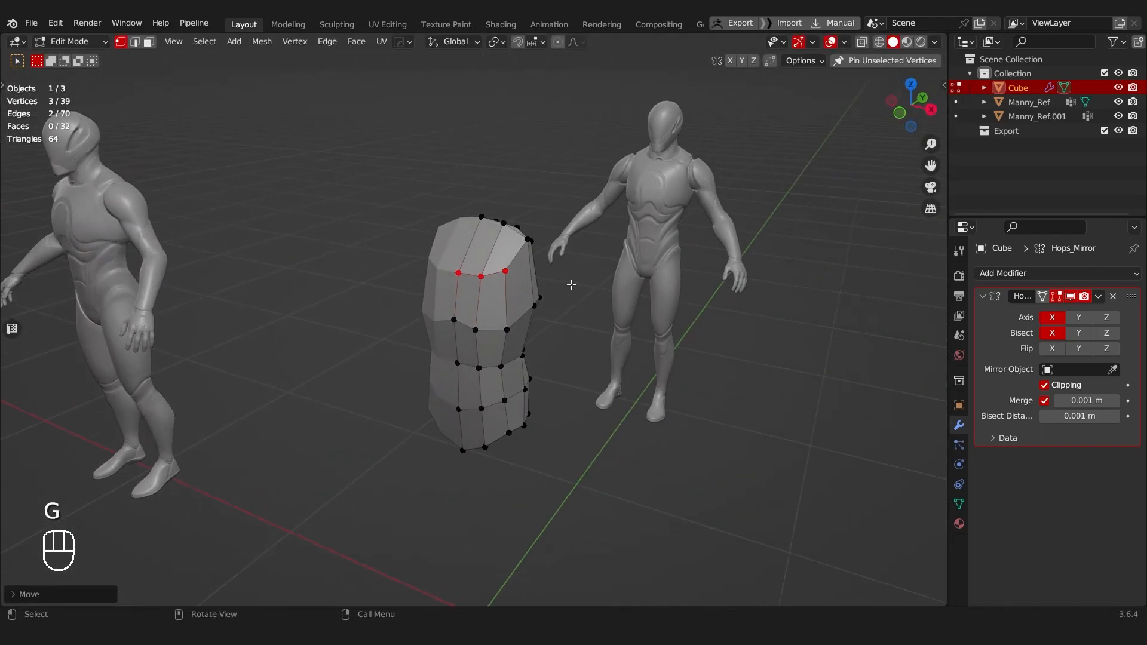
Step: Rename the cube object as Torso in Object Mode and save the file
{"action": "middle_click_drag", "start_coordinate": [496, 229], "coordinate": [637, 180]}
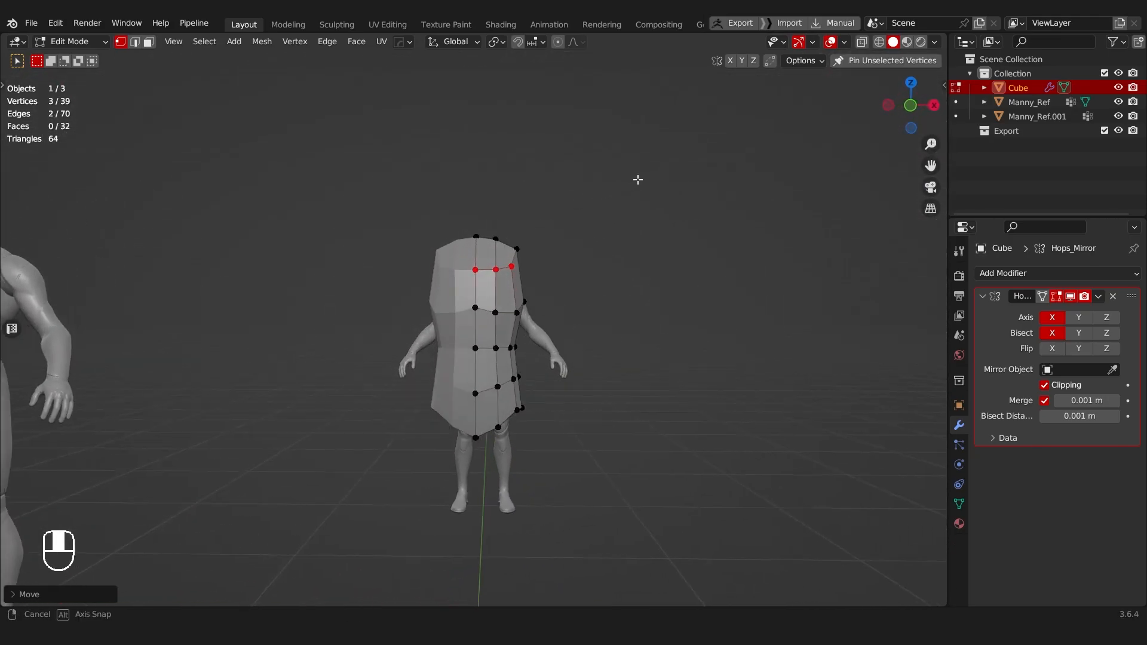
{"action": "key", "text": "Tab"}
{"action": "key", "text": "F2"}
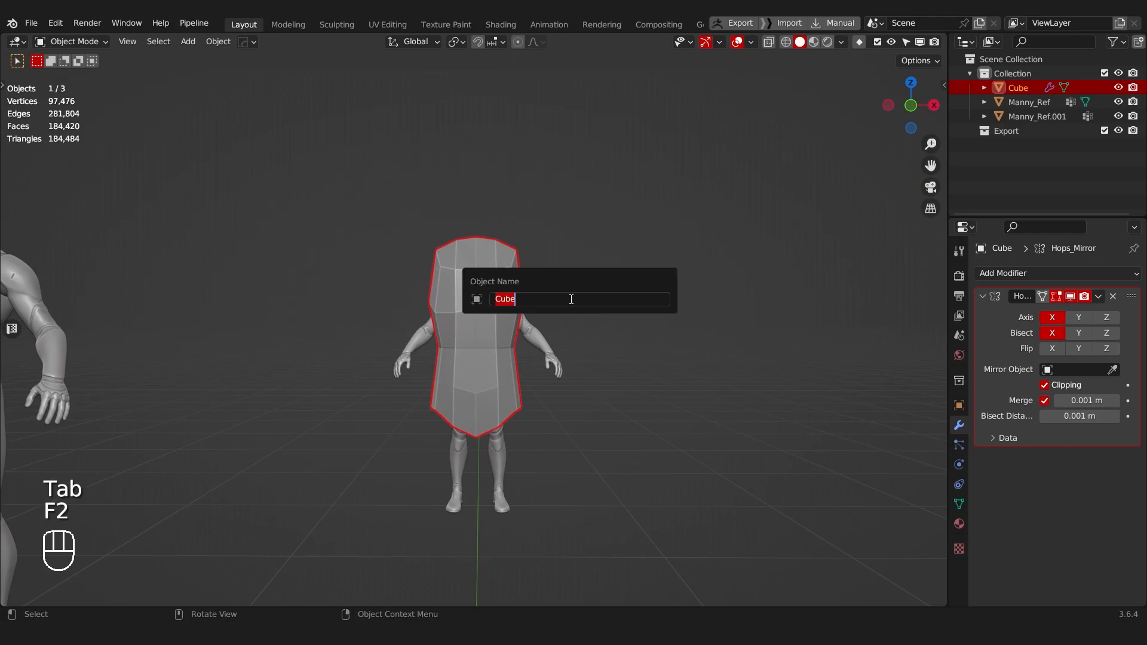
{"action": "type", "text": "Torso"}
{"action": "key", "text": "Return"}
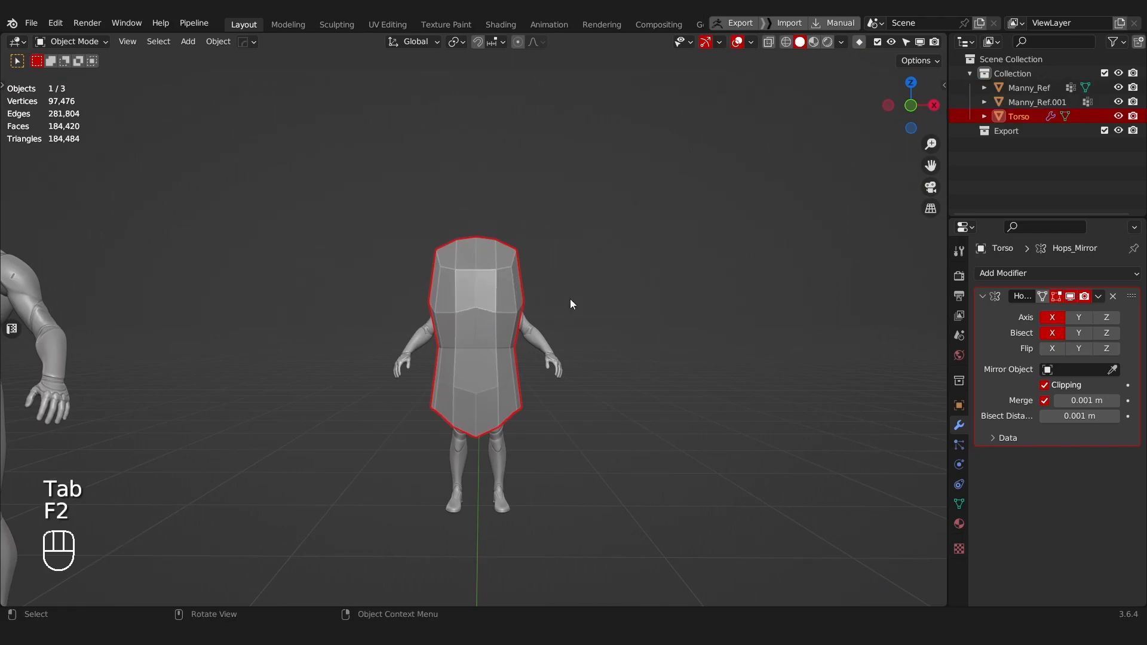
{"action": "middle_click_drag", "start_coordinate": [726, 260], "coordinate": [478, 353]}
{"action": "key", "text": "ctrl+s"}
{"action": "middle_click_drag", "start_coordinate": [519, 249], "coordinate": [644, 258]}
{"action": "middle_click_drag", "start_coordinate": [494, 353], "coordinate": [499, 217], "text": "shift"}
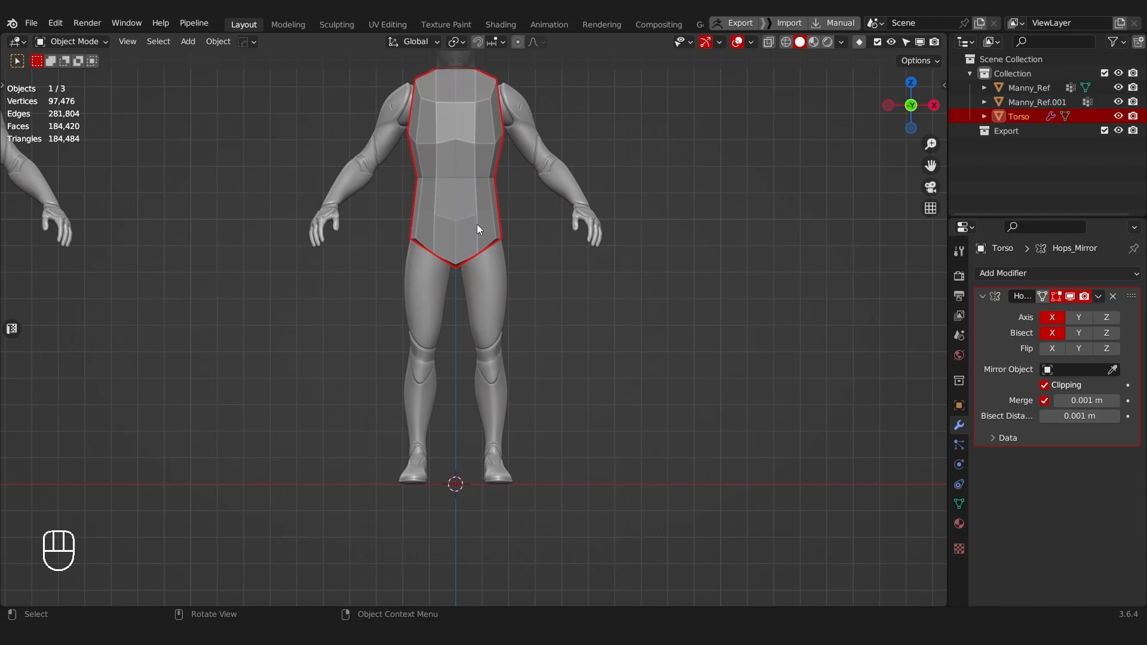
{"action": "middle_click_drag", "start_coordinate": [456, 235], "coordinate": [538, 252], "text": "shift"}
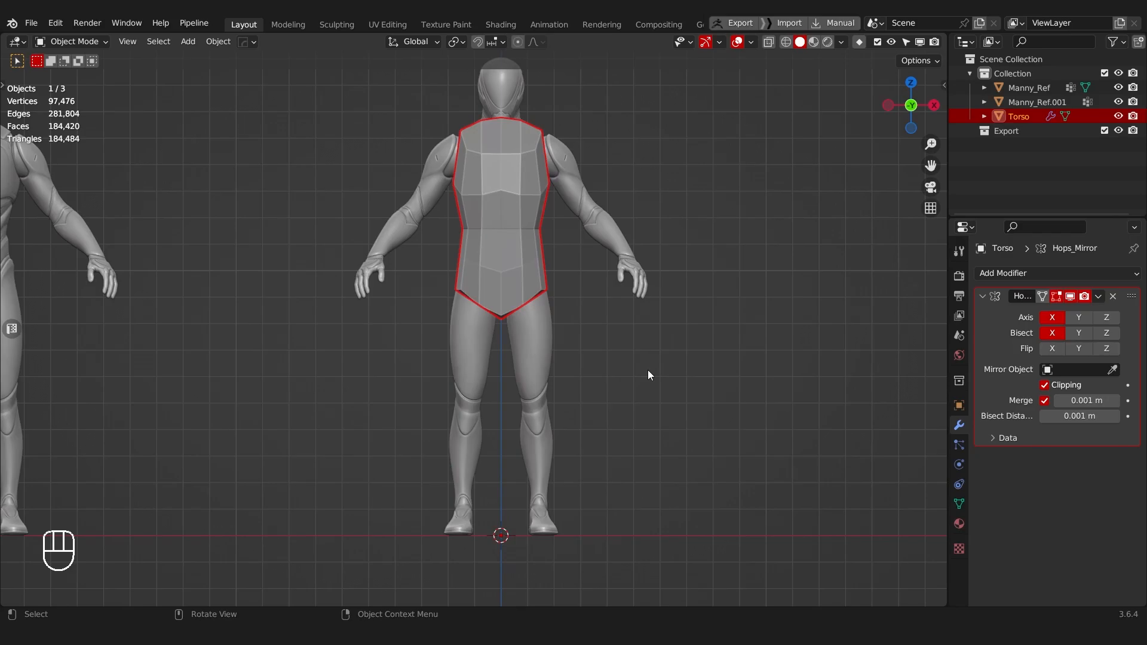
{"action": "middle_click_drag", "start_coordinate": [493, 258], "coordinate": [541, 254]}
{"action": "middle_click_drag", "start_coordinate": [522, 249], "coordinate": [538, 317], "text": "shift"}
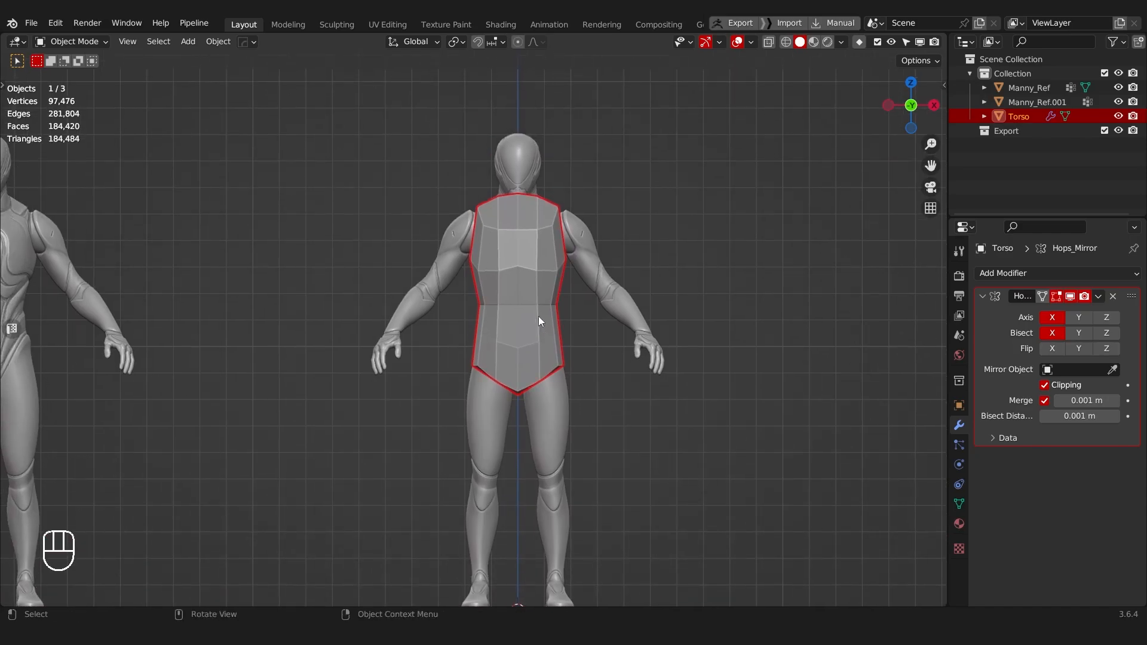
{"action": "middle_click_drag", "start_coordinate": [579, 300], "coordinate": [495, 289]}
Step: Select the four faces on the underside of the torso in Edit Mode
{"action": "key", "text": "Tab"}
{"action": "middle_click_drag", "start_coordinate": [508, 329], "coordinate": [457, 310]}
{"action": "left_click_drag", "start_coordinate": [474, 357], "coordinate": [506, 381]}
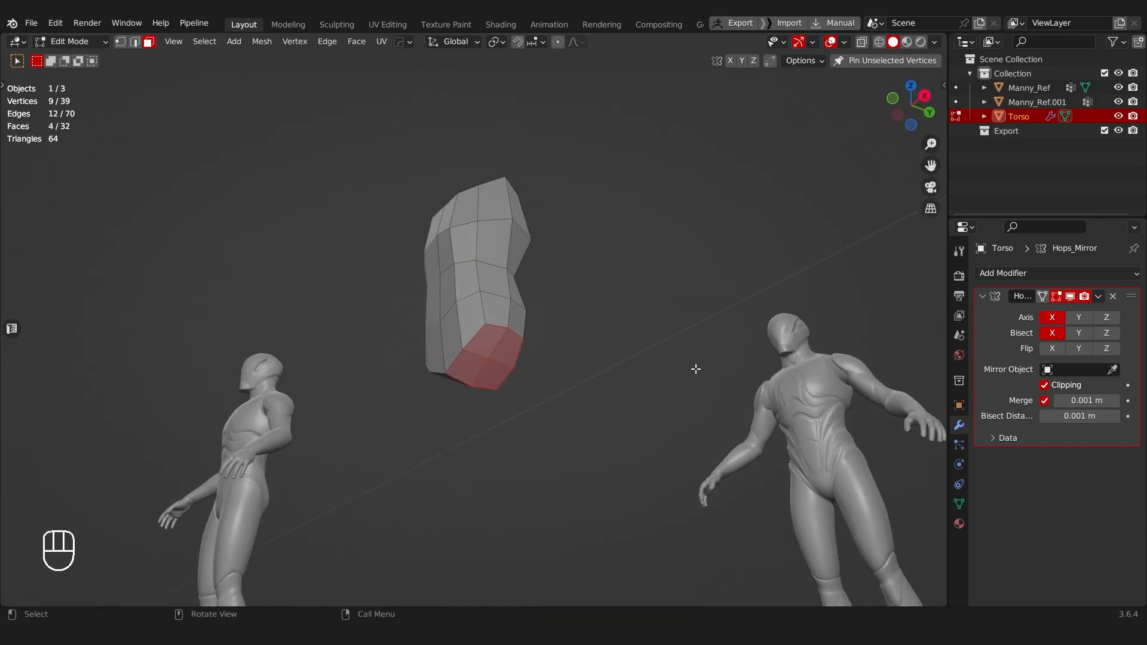
{"action": "key", "text": "i"}
{"action": "right_click", "coordinate": [716, 364]}
{"action": "key", "text": "ctrl+z"}
Step: Duplicate the four underside faces in place and separate the copy into its own object
{"action": "middle_click_drag", "start_coordinate": [561, 323], "coordinate": [566, 351]}
{"action": "key", "text": "Tab"}
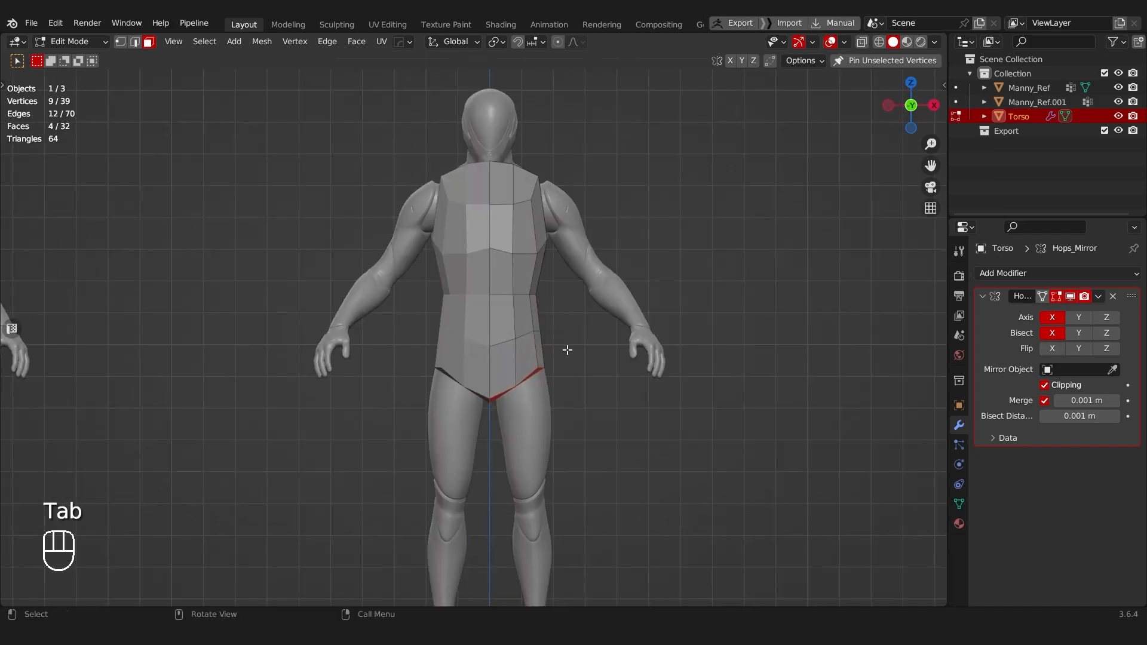
{"action": "key", "text": "shift+d"}
{"action": "right_click", "coordinate": [571, 368]}
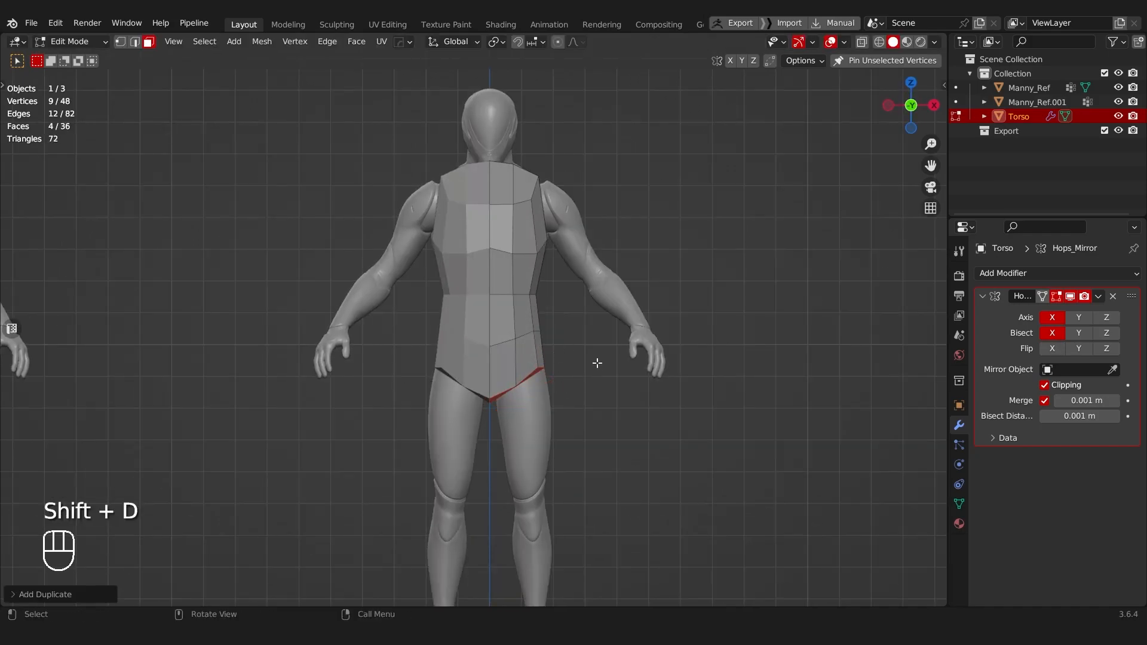
{"action": "key", "text": "p"}
{"action": "left_click", "coordinate": [510, 396]}
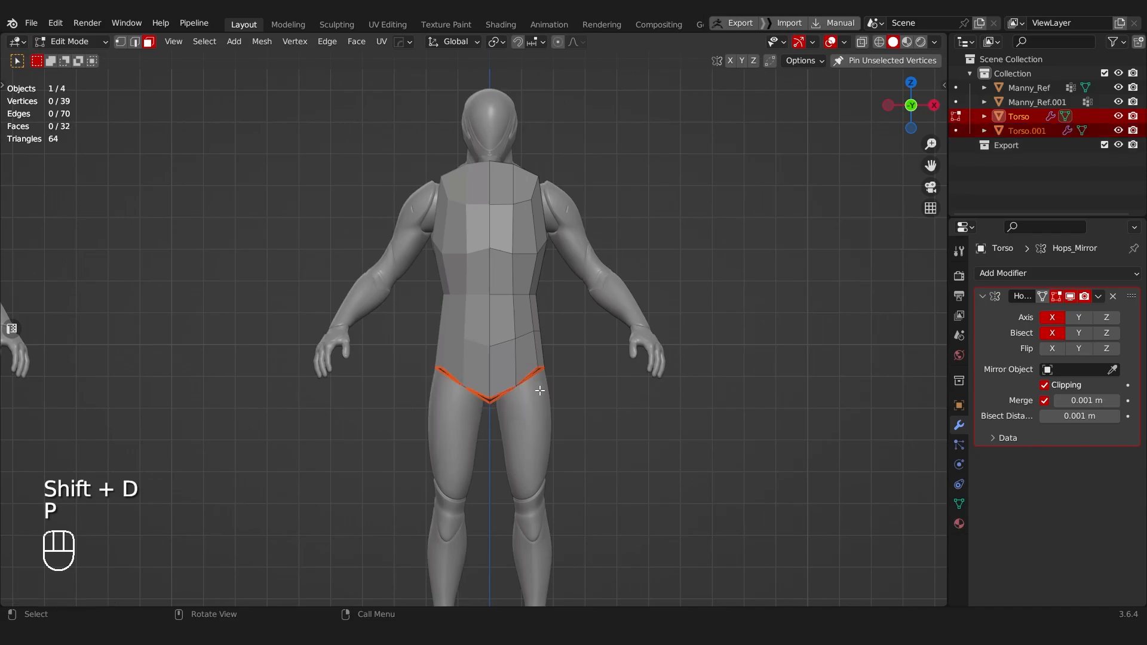
Step: Rename the separated underside object as leg and remove its mirror modifier
{"action": "key", "text": "Tab"}
{"action": "middle_click_drag", "start_coordinate": [543, 377], "coordinate": [519, 346]}
{"action": "left_click", "coordinate": [527, 365]}
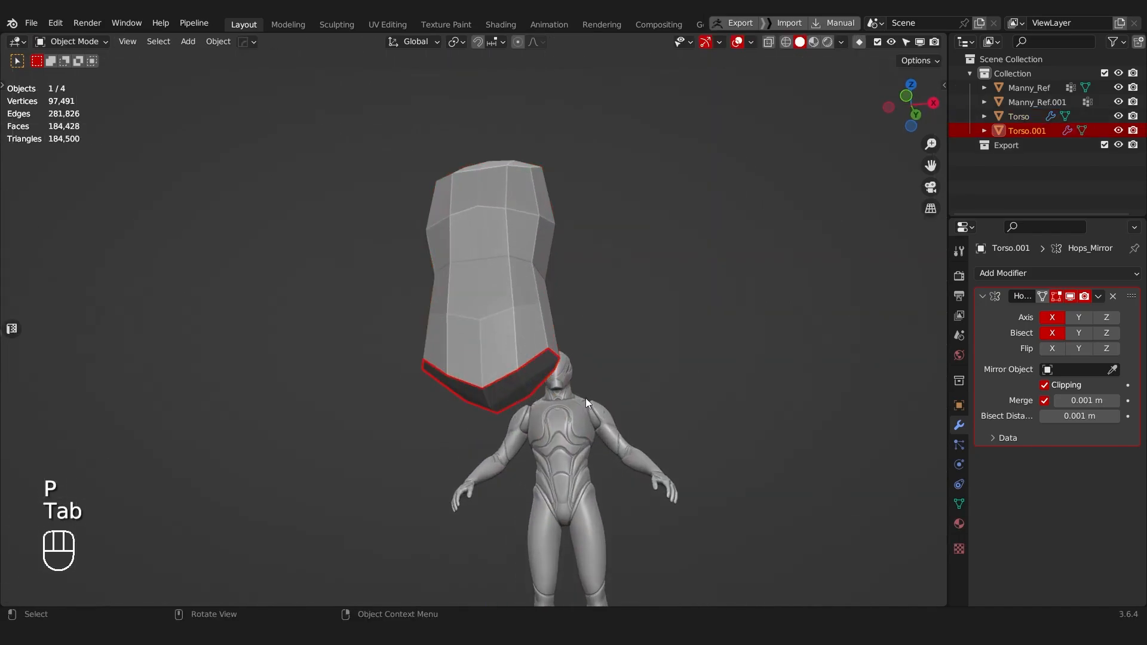
{"action": "key", "text": "F2"}
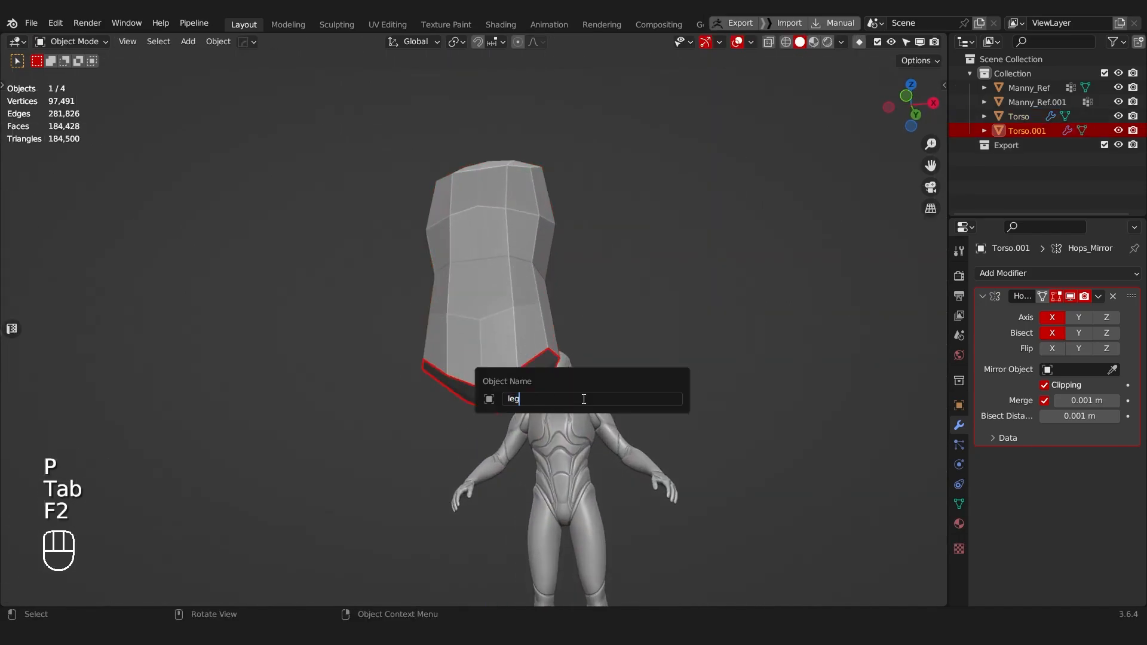
{"action": "type", "text": "leg"}
{"action": "key", "text": "Return"}
{"action": "left_click", "coordinate": [1112, 297]}
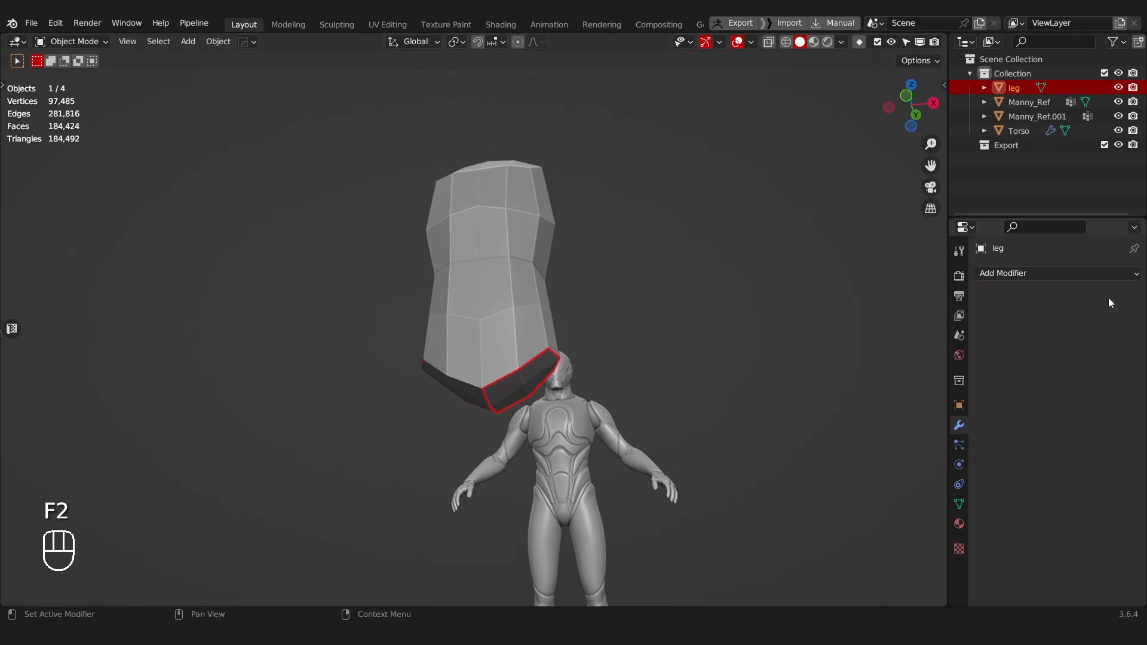
Step: Select all vertices of the leg patch and scale them down slightly inside the torso's opening
{"action": "middle_click_drag", "start_coordinate": [538, 385], "coordinate": [521, 345]}
{"action": "key", "text": "Tab"}
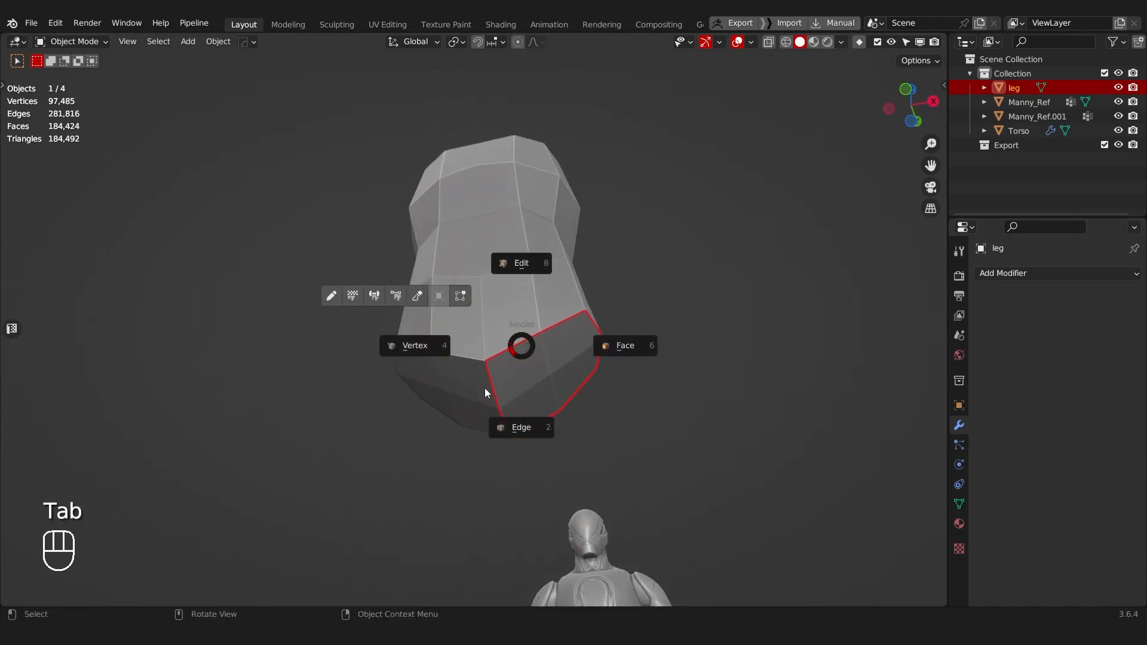
{"action": "key", "text": "Tab"}
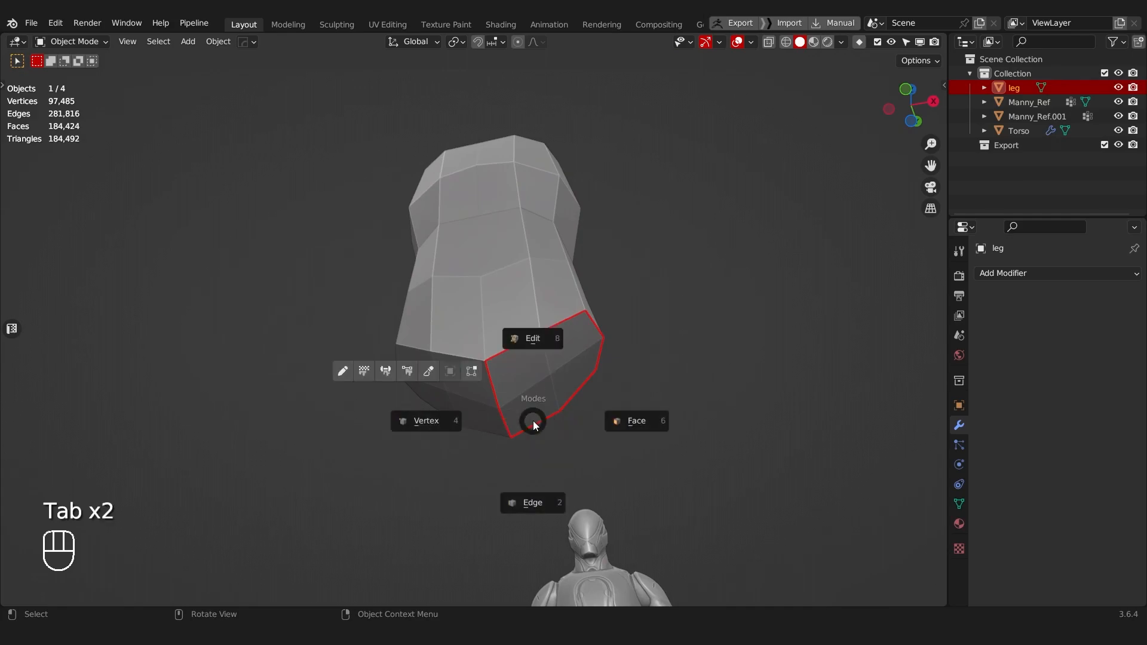
{"action": "key", "text": "a"}
{"action": "key", "text": "a"}
{"action": "key", "text": "s"}
{"action": "left_click", "coordinate": [781, 300]}
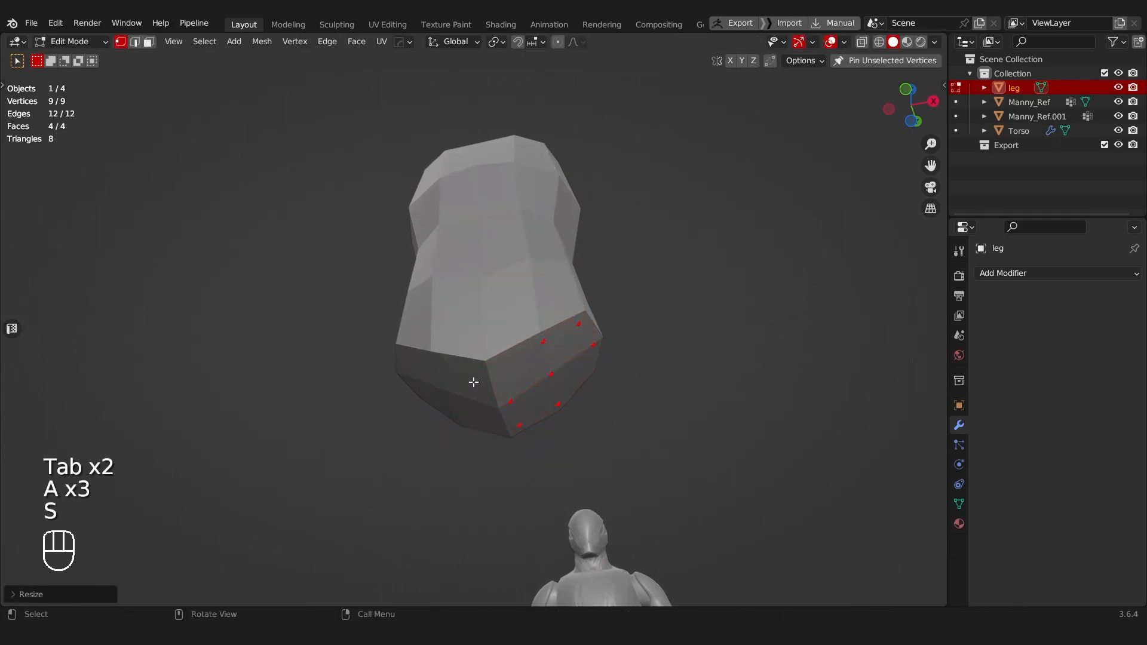
Step: Mirror the leg patch across X with a new mirror modifier
{"action": "key", "text": "Tab"}
{"action": "middle_click_drag", "start_coordinate": [696, 403], "coordinate": [695, 564]}
{"action": "key", "text": "alt+x"}
{"action": "left_click", "coordinate": [583, 480]}
{"action": "middle_click_drag", "start_coordinate": [583, 472], "coordinate": [525, 410]}
{"action": "scroll", "coordinate": [542, 331], "scroll_direction": "up", "scroll_amount": 4}
Step: Extrude the leg patch along its normal to form a thigh section
{"action": "key", "text": "Tab"}
{"action": "left_click", "coordinate": [402, 329]}
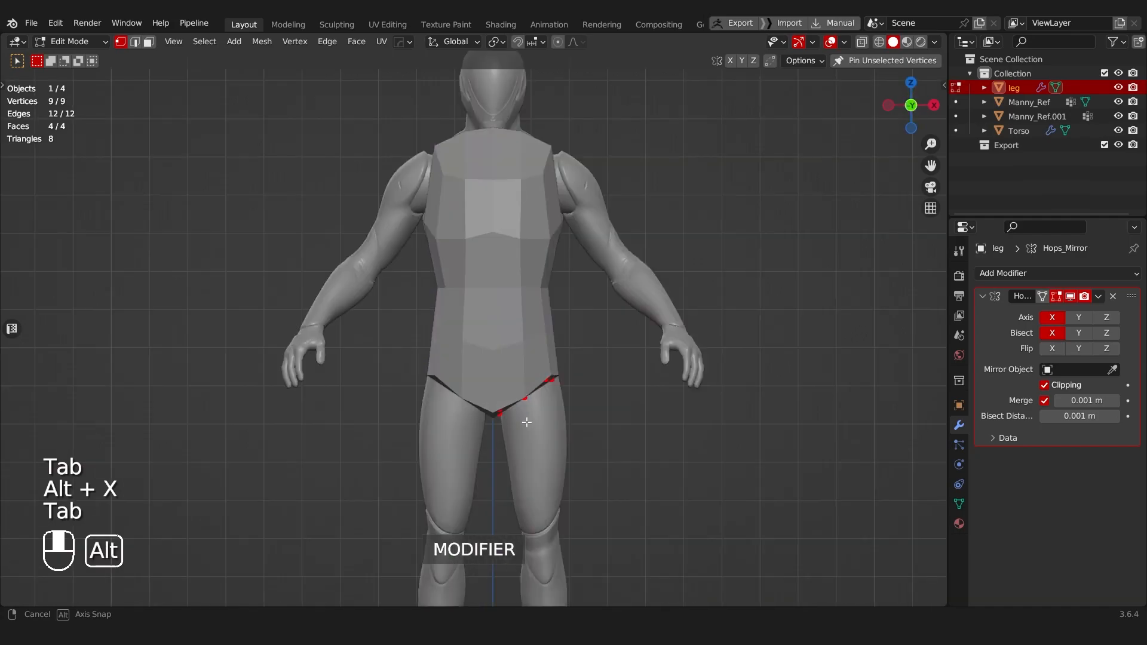
{"action": "scroll", "coordinate": [512, 329], "scroll_direction": "down", "scroll_amount": 3}
{"action": "key", "text": "e"}
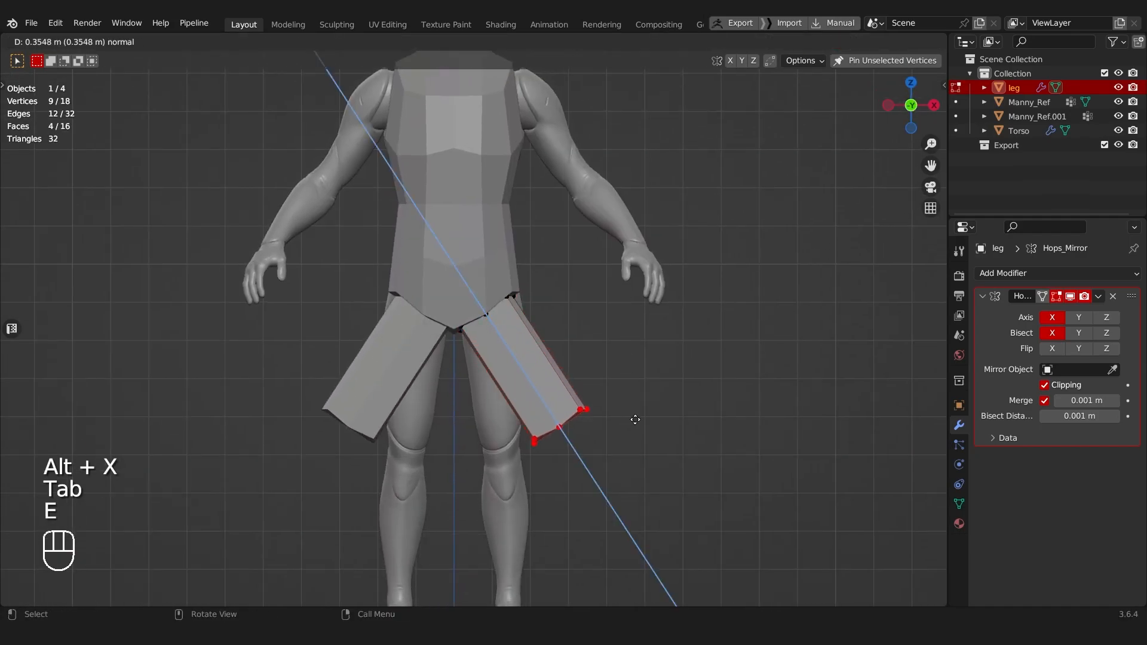
{"action": "left_click", "coordinate": [597, 430]}
Step: Move the extruded thigh end above the mannequin's knee and rotate it to nearly level
{"action": "key", "text": "g"}
{"action": "left_click", "coordinate": [575, 454]}
{"action": "key", "text": "r"}
{"action": "left_click", "coordinate": [632, 419]}
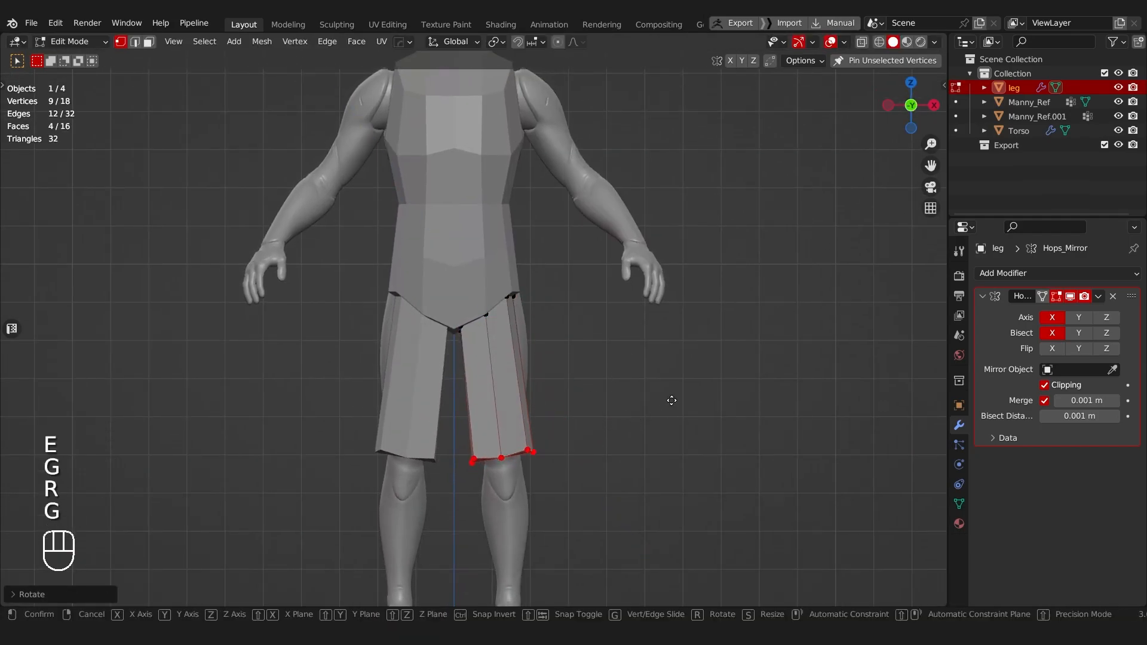
{"action": "key", "text": "g"}
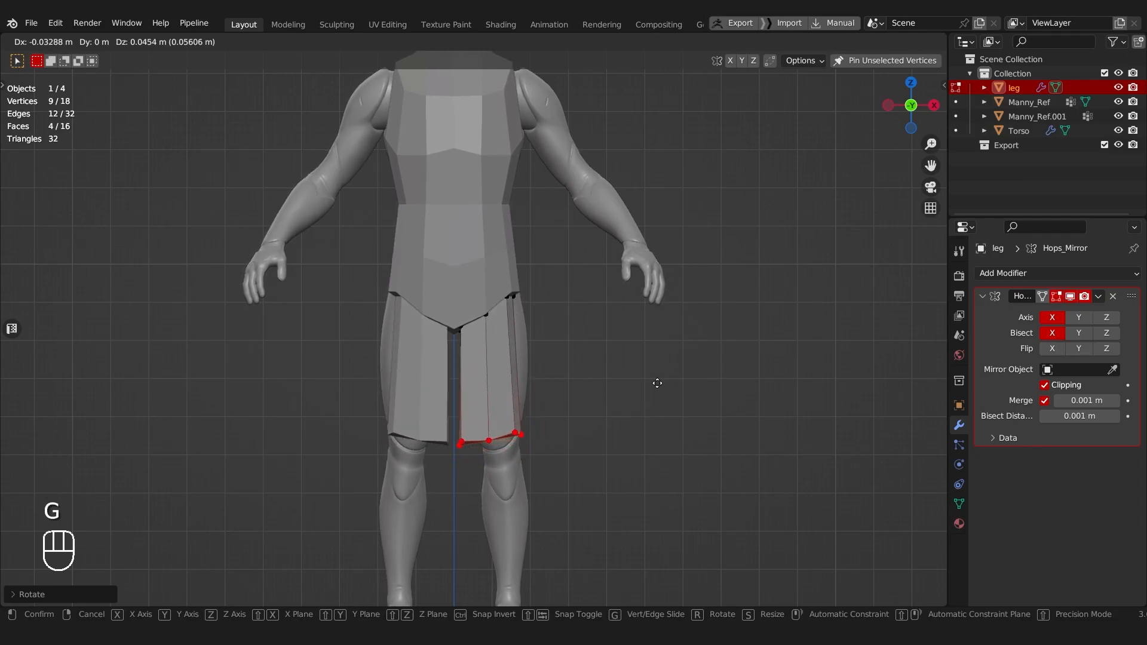
{"action": "left_click", "coordinate": [654, 389]}
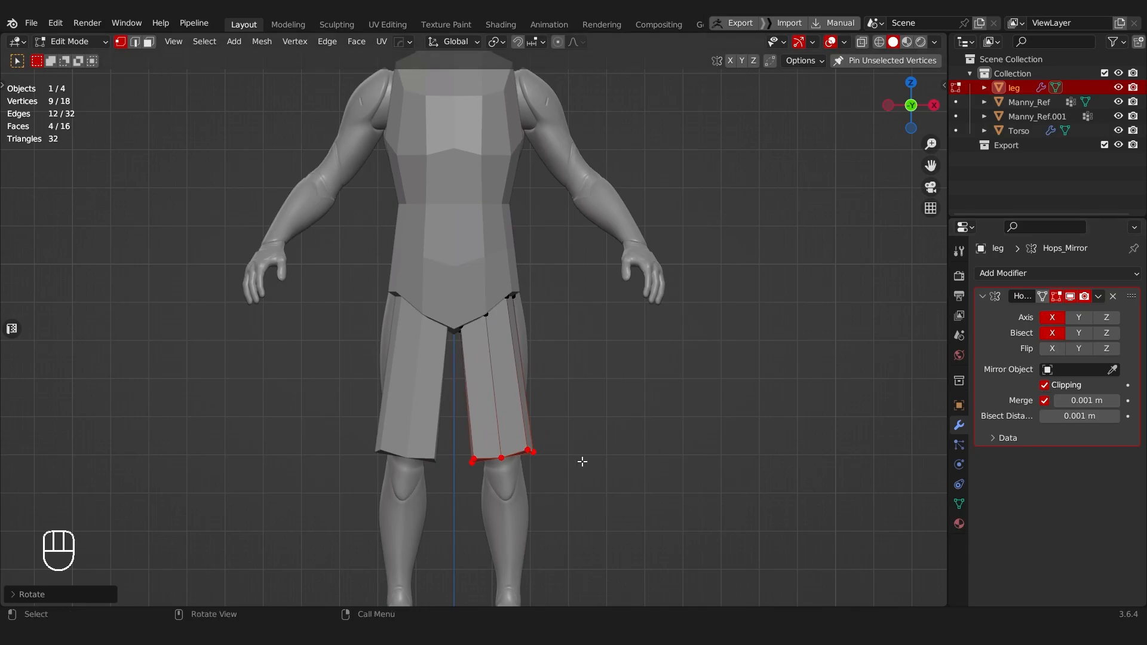
Step: Scale the thigh's lower end down slightly to fit the mannequin's knee
{"action": "scroll", "coordinate": [583, 461], "scroll_direction": "up", "scroll_amount": 2}
{"action": "key", "text": "s"}
{"action": "left_click", "coordinate": [768, 439]}
Step: With X-ray on, move the outer vertices of the thigh's upper edge out and up to the torso's hip corner
{"action": "key", "text": "alt+z"}
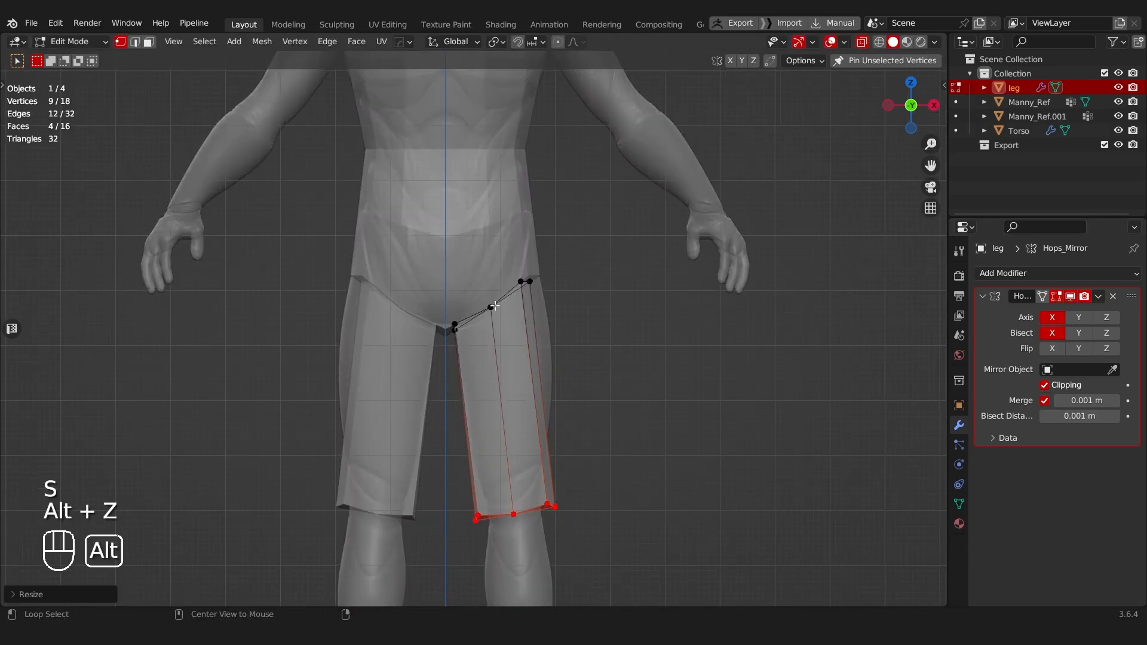
{"action": "left_click_drag", "start_coordinate": [430, 345], "coordinate": [568, 238]}
{"action": "left_click_drag", "start_coordinate": [500, 271], "coordinate": [540, 290]}
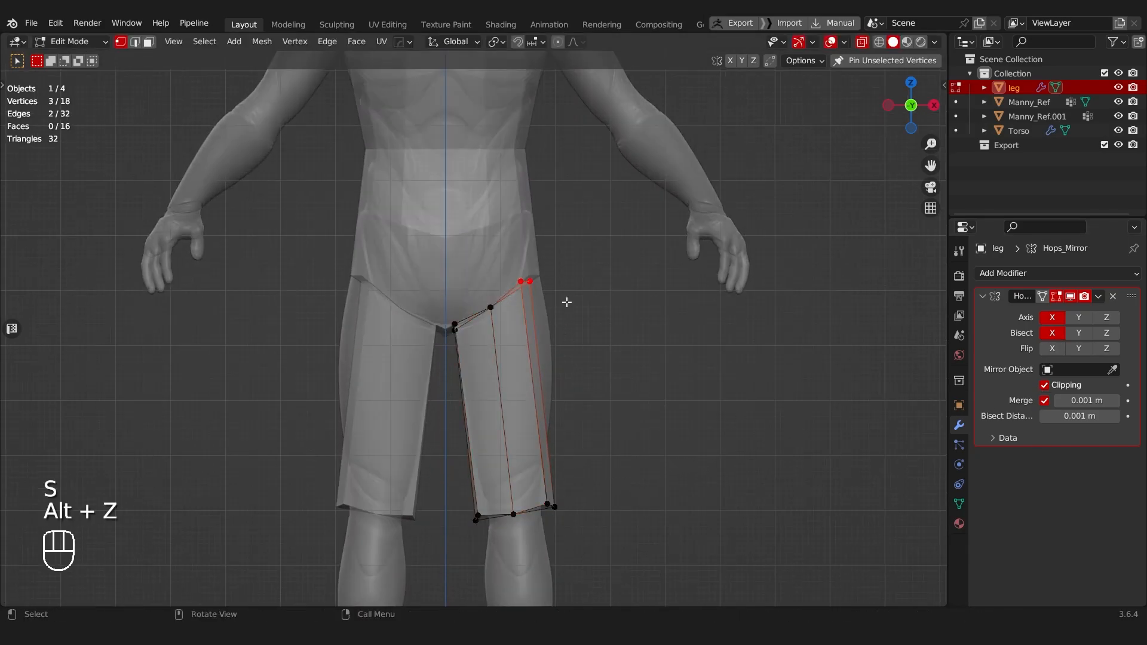
{"action": "key", "text": "g"}
{"action": "left_click", "coordinate": [575, 296]}
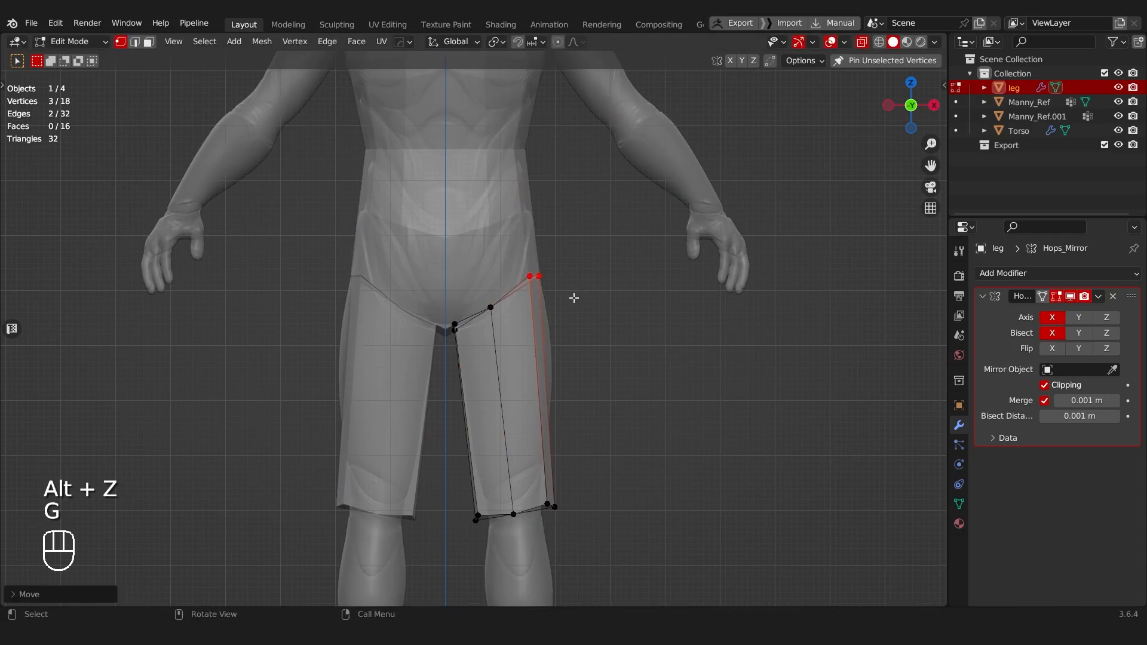
Step: Move the middle vertices of the thigh's upper edge outward and up, about 0.02 m in X and 0.01 m in Z
{"action": "key", "text": "g"}
{"action": "key", "text": "g"}
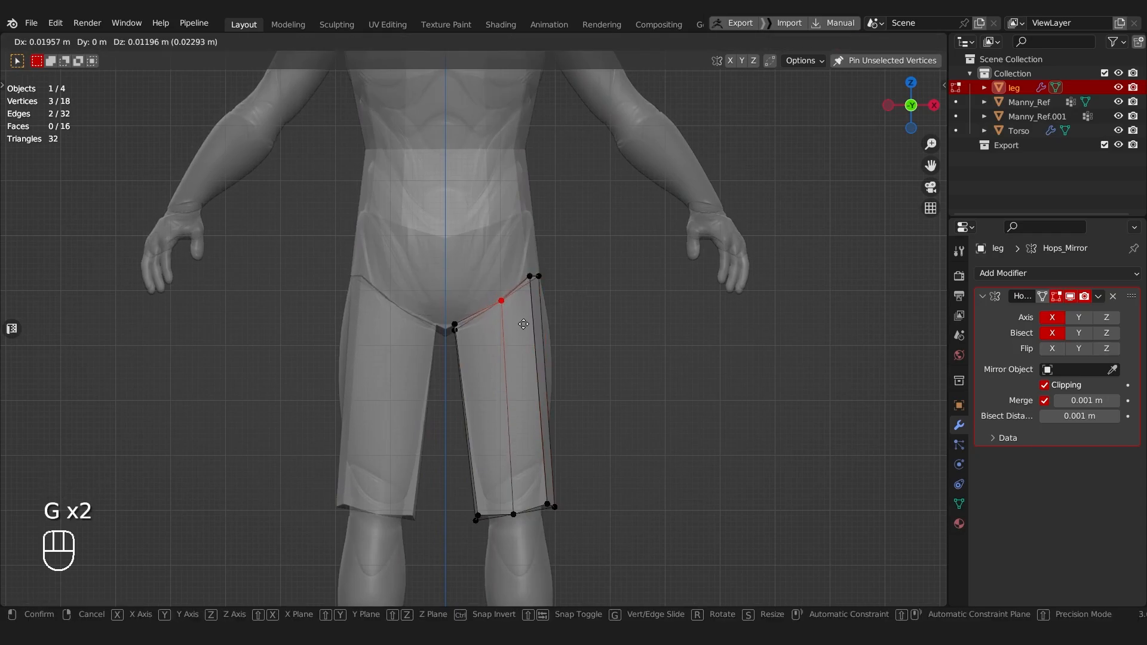
{"action": "left_click", "coordinate": [519, 326]}
Step: Turn off X-ray and examine the seam between the thigh's upper edge and the torso from several angles
{"action": "scroll", "coordinate": [470, 332], "scroll_direction": "down", "scroll_amount": 3}
{"action": "key", "text": "alt+z"}
{"action": "middle_click_drag", "start_coordinate": [489, 404], "coordinate": [333, 369]}
{"action": "scroll", "coordinate": [456, 325], "scroll_direction": "up", "scroll_amount": 2}
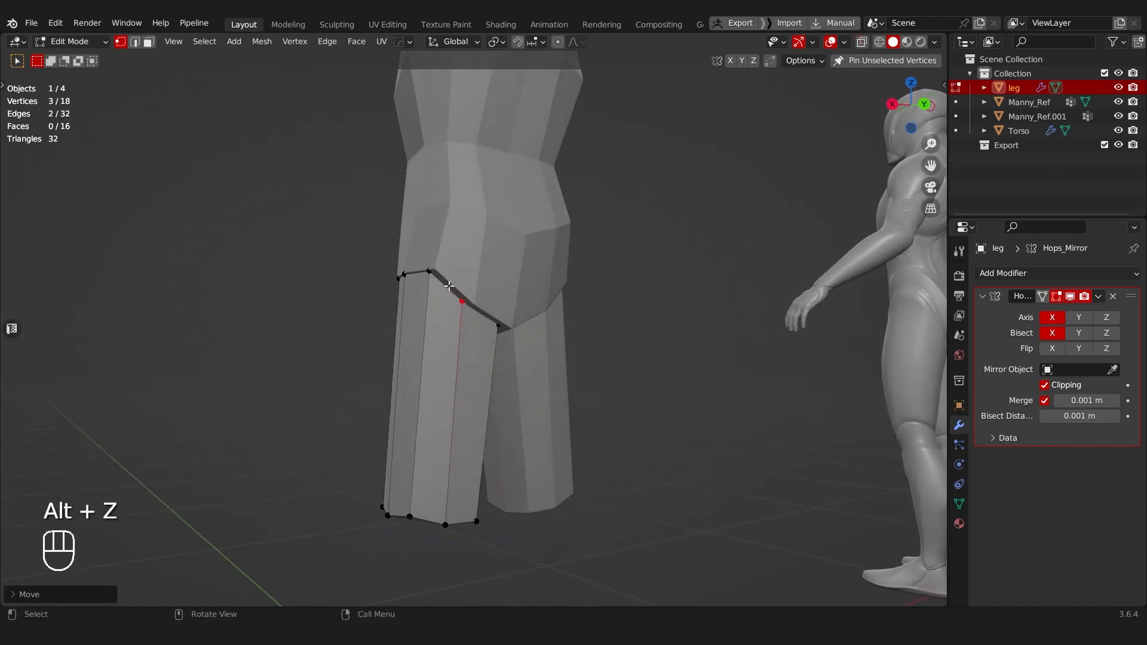
{"action": "middle_click_drag", "start_coordinate": [461, 302], "coordinate": [491, 255]}
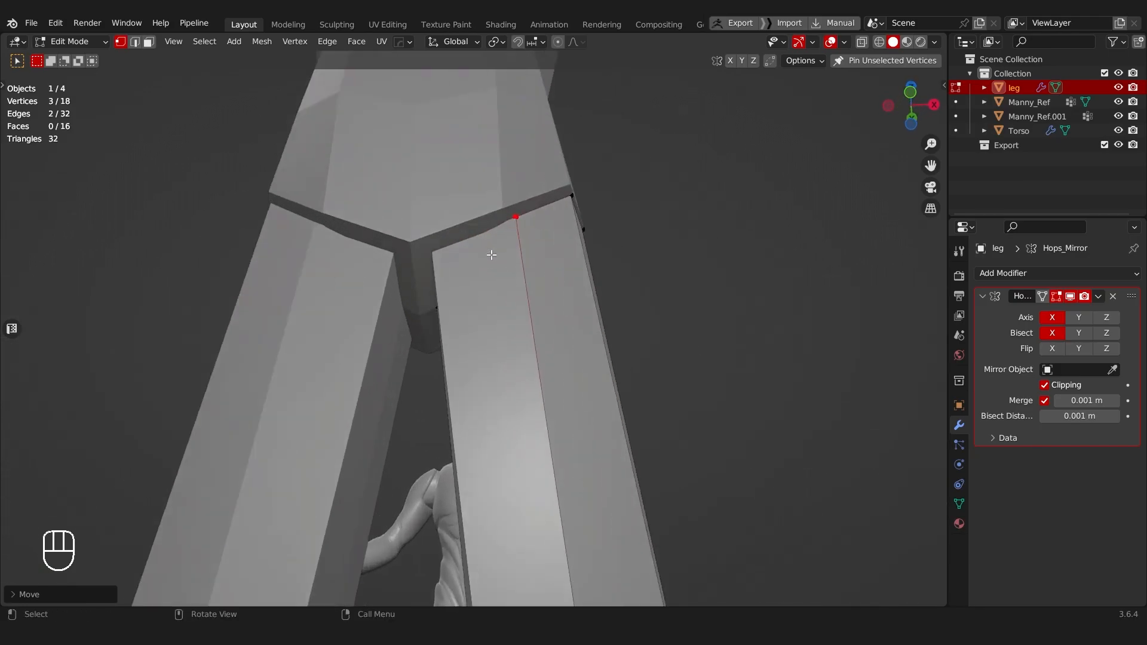
{"action": "middle_click_drag", "start_coordinate": [519, 203], "coordinate": [459, 228]}
{"action": "scroll", "coordinate": [535, 309], "scroll_direction": "down", "scroll_amount": 3}
{"action": "scroll", "coordinate": [548, 247], "scroll_direction": "up", "scroll_amount": 3}
{"action": "scroll", "coordinate": [512, 260], "scroll_direction": "down", "scroll_amount": 3}
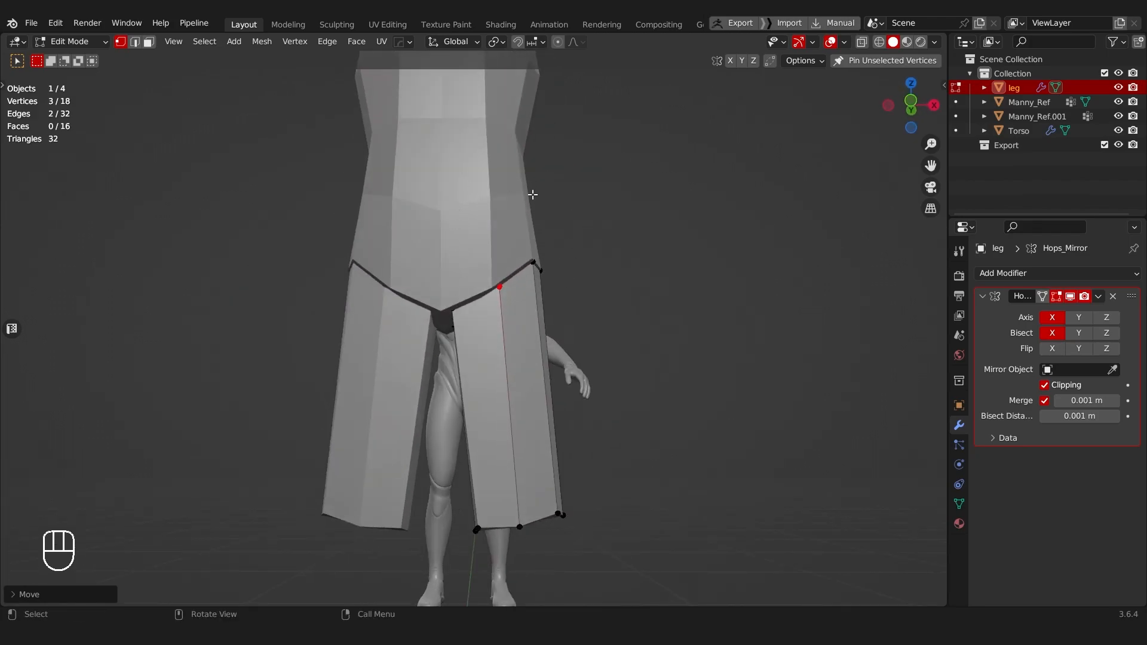
Step: Edit the torso with X-ray on and move its three rear hip vertices down about 0.03 m to fit the mannequin's buttocks
{"action": "scroll", "coordinate": [532, 322], "scroll_direction": "down", "scroll_amount": 6}
{"action": "middle_click_drag", "start_coordinate": [532, 322], "coordinate": [566, 264]}
{"action": "scroll", "coordinate": [402, 361], "scroll_direction": "up", "scroll_amount": 4}
{"action": "key", "text": "Tab"}
{"action": "left_click", "coordinate": [497, 230]}
{"action": "key", "text": "Tab"}
{"action": "key", "text": "alt+z"}
{"action": "left_click_drag", "start_coordinate": [498, 192], "coordinate": [560, 244]}
{"action": "key", "text": "g"}
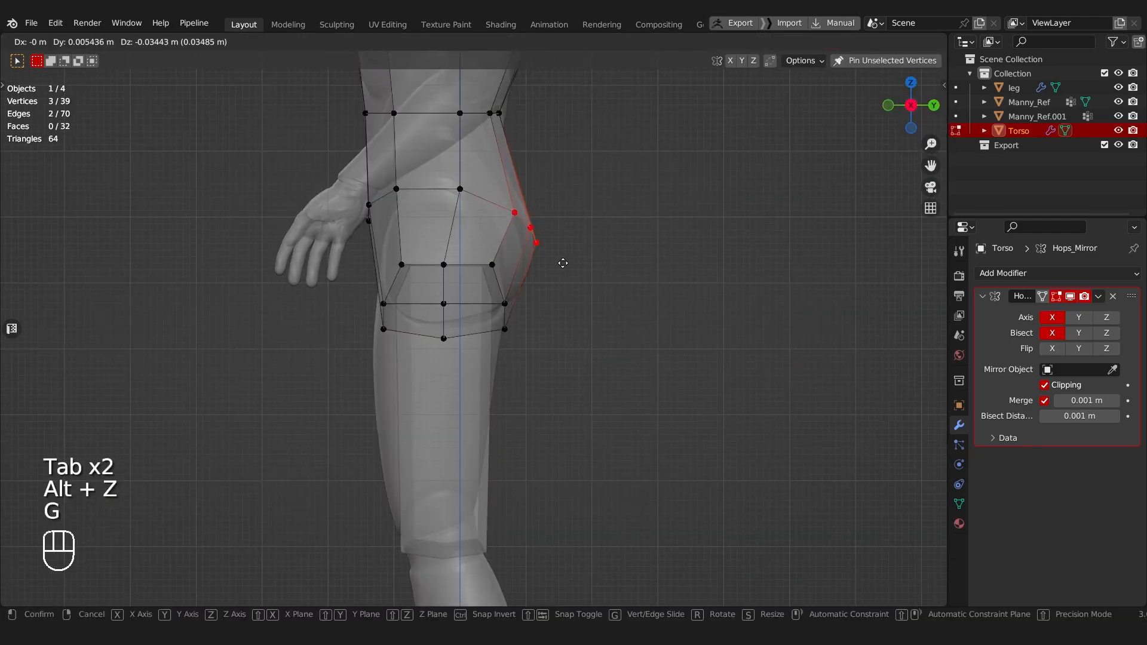
{"action": "left_click", "coordinate": [561, 260]}
{"action": "middle_click_drag", "start_coordinate": [534, 176], "coordinate": [543, 272], "text": "shift"}
{"action": "key", "text": "Tab"}
{"action": "middle_click_drag", "start_coordinate": [543, 221], "coordinate": [436, 357]}
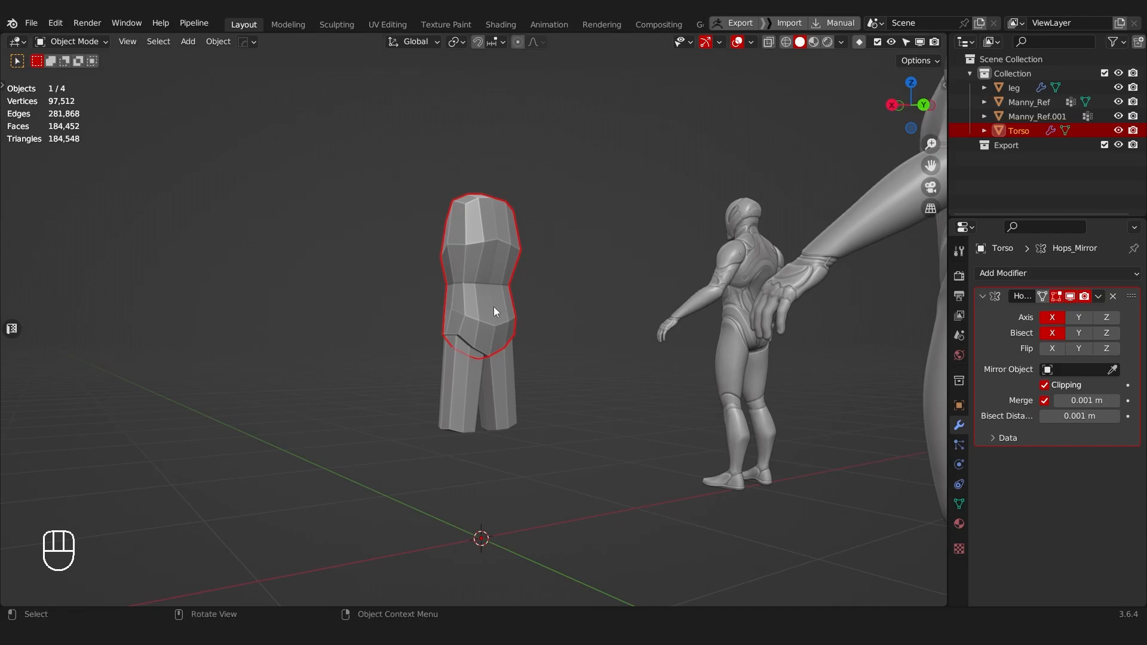
Step: Edit the leg with X-ray on and add a horizontal loop cut across the thigh between hip and knee
{"action": "middle_click_drag", "start_coordinate": [491, 310], "coordinate": [762, 274]}
{"action": "scroll", "coordinate": [771, 272], "scroll_direction": "up", "scroll_amount": 1}
{"action": "middle_click_drag", "start_coordinate": [622, 317], "coordinate": [517, 267]}
{"action": "left_click", "coordinate": [519, 327]}
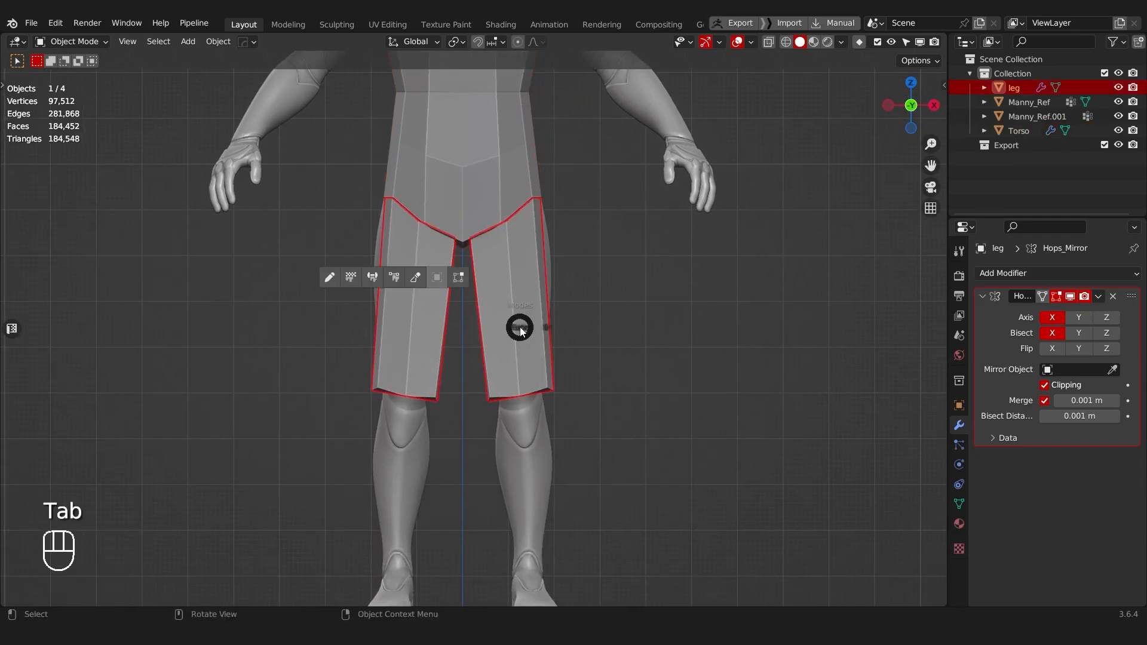
{"action": "key", "text": "Tab"}
{"action": "middle_click_drag", "start_coordinate": [500, 354], "coordinate": [505, 287], "text": "shift"}
{"action": "key", "text": "alt+z"}
{"action": "left_click_drag", "start_coordinate": [455, 284], "coordinate": [583, 314]}
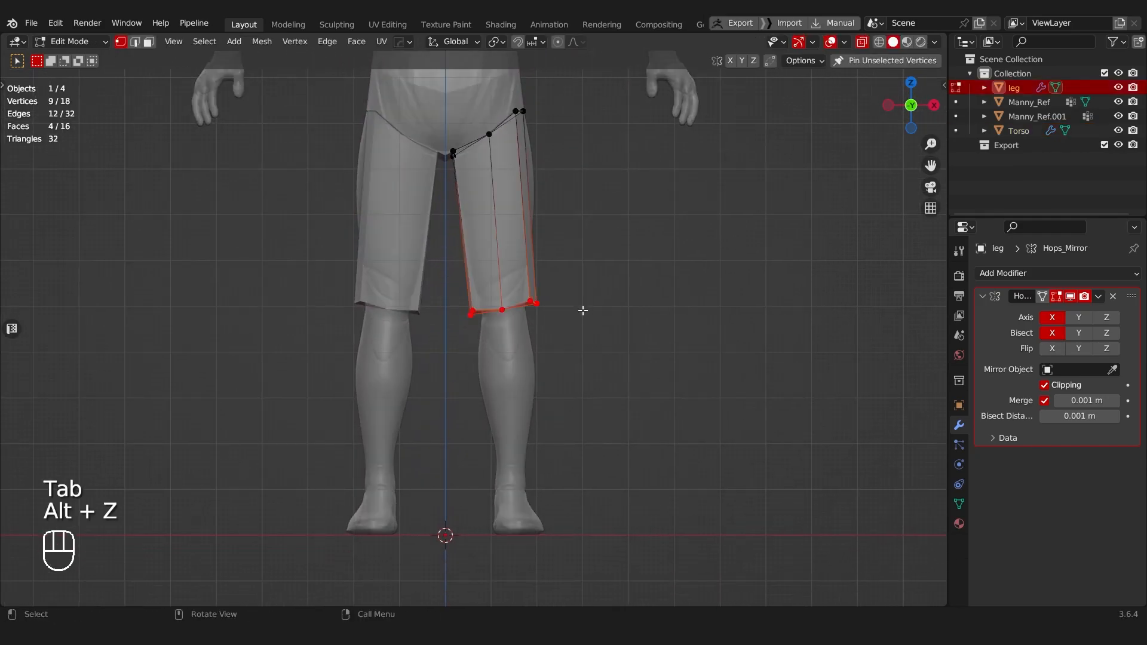
{"action": "middle_click_drag", "start_coordinate": [584, 314], "coordinate": [538, 321], "text": "shift"}
{"action": "scroll", "coordinate": [538, 320], "scroll_direction": "up", "scroll_amount": 4}
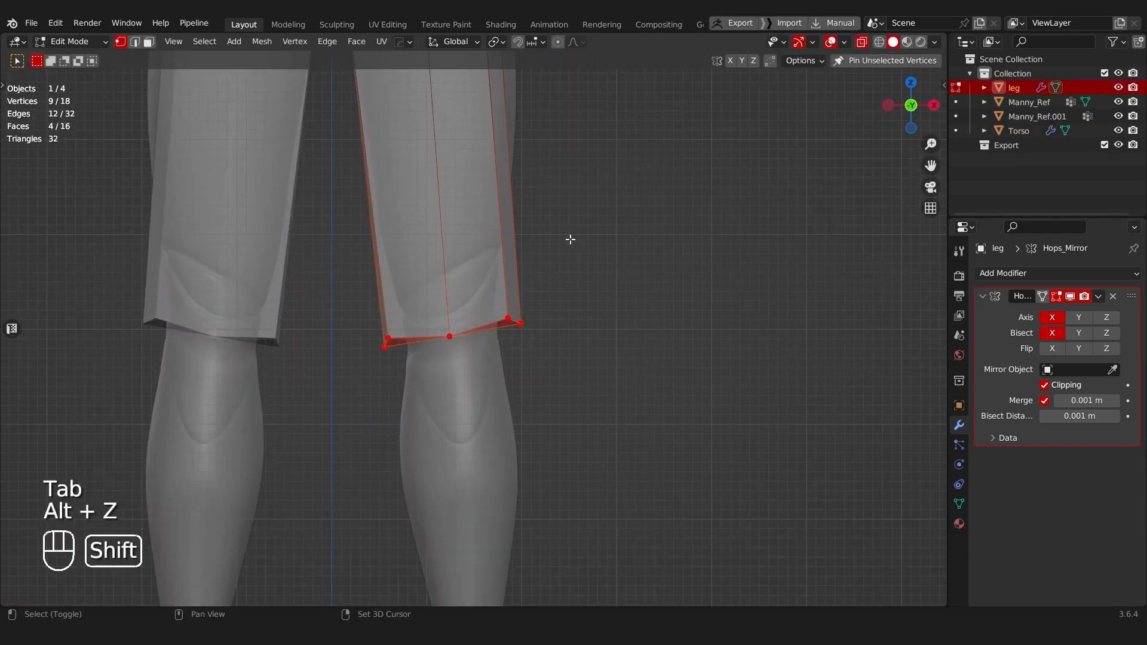
{"action": "middle_click_drag", "start_coordinate": [564, 245], "coordinate": [614, 494], "text": "shift"}
{"action": "scroll", "coordinate": [498, 423], "scroll_direction": "down", "scroll_amount": 1}
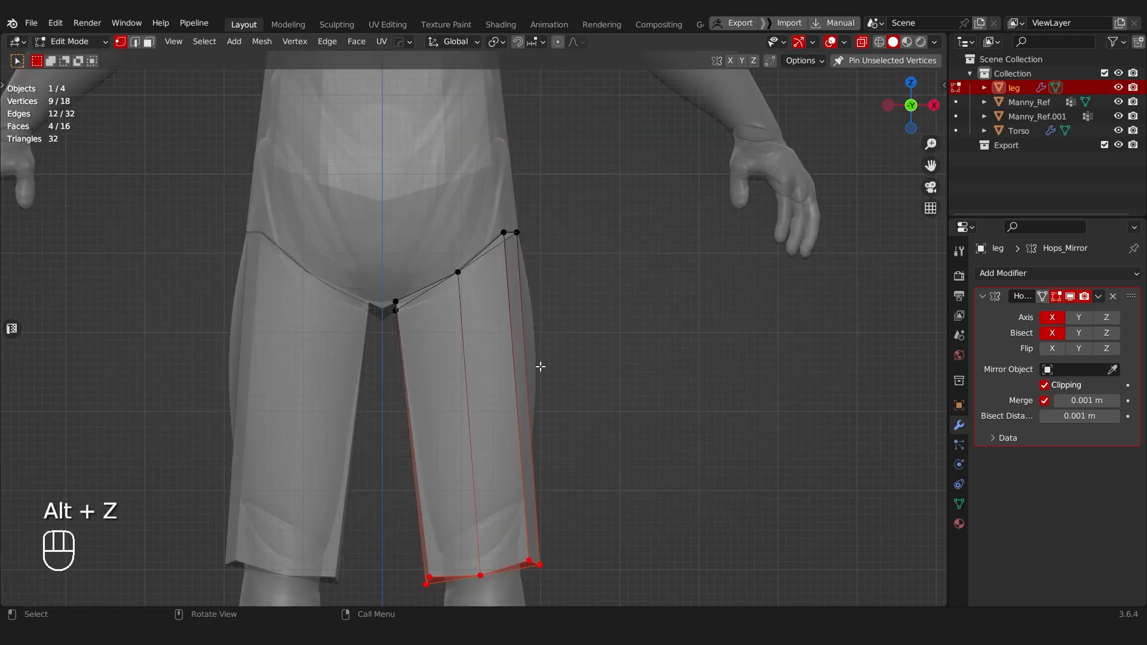
{"action": "key", "text": "ctrl+r"}
{"action": "left_click", "coordinate": [514, 376]}
{"action": "left_click", "coordinate": [522, 358]}
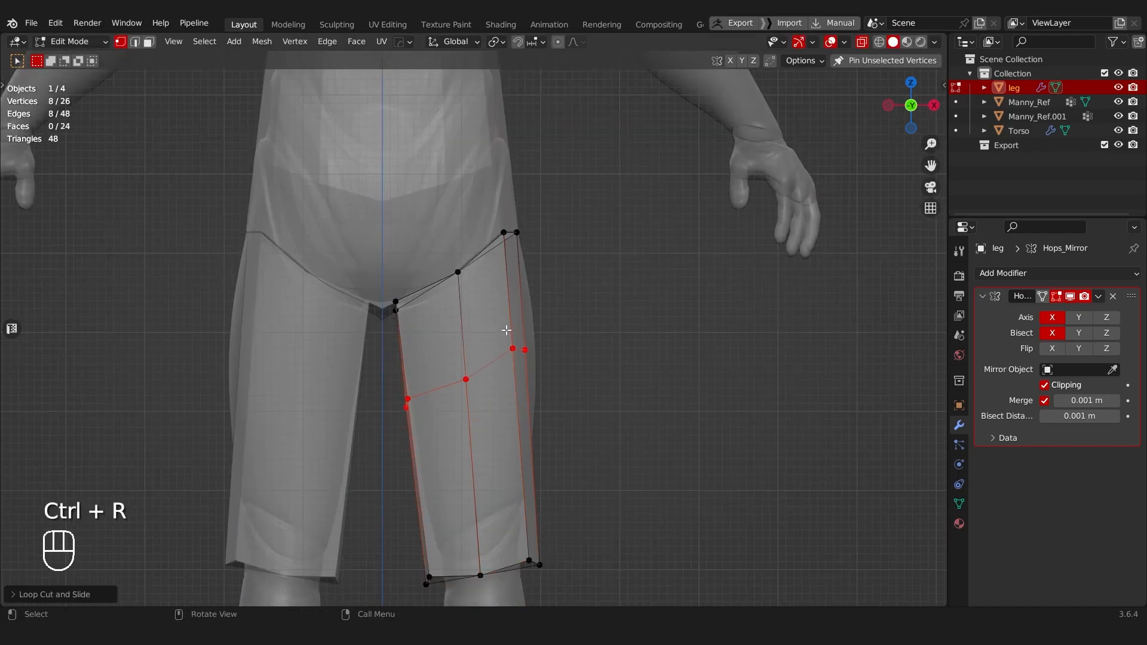
Step: Move the outer and inner vertices of the thigh's new loop slightly outward to follow the mannequin's silhouette
{"action": "key", "text": "g"}
{"action": "left_click", "coordinate": [568, 369]}
{"action": "left_click", "coordinate": [426, 428]}
{"action": "key", "text": "g"}
{"action": "left_click", "coordinate": [431, 428]}
{"action": "middle_click_drag", "start_coordinate": [427, 448], "coordinate": [425, 360], "text": "shift"}
Step: Move the inner and outer vertices of the thigh's lower edge up and toward the knee's centre to form a pointed front
{"action": "left_click_drag", "start_coordinate": [393, 465], "coordinate": [459, 534]}
{"action": "key", "text": "g"}
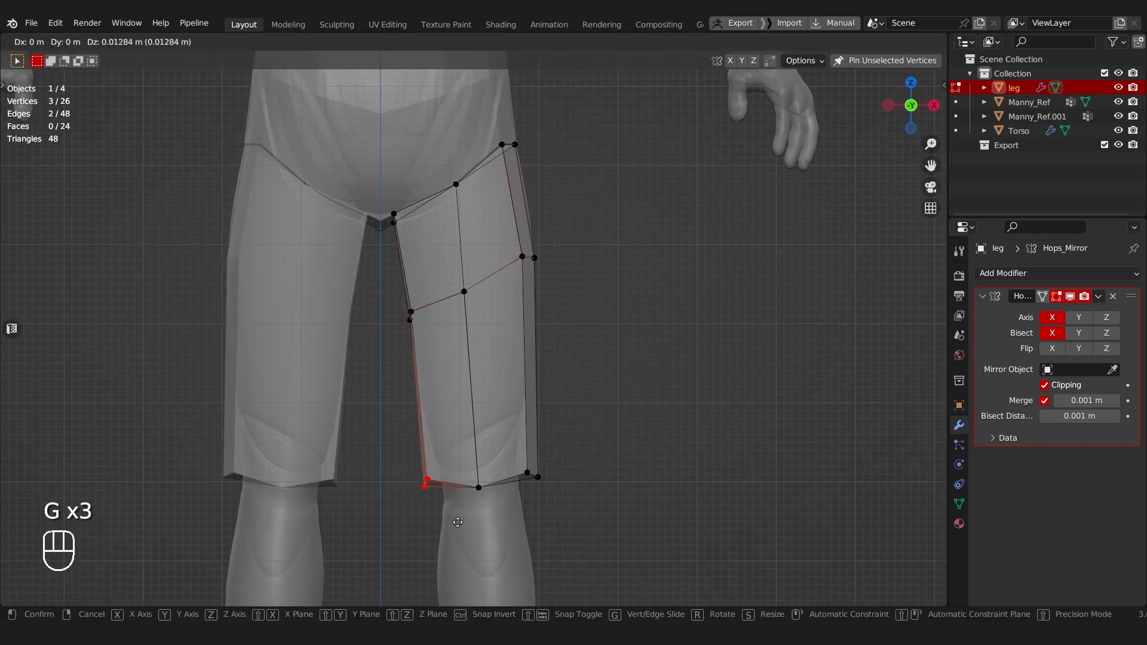
{"action": "left_click", "coordinate": [469, 505]}
{"action": "left_click_drag", "start_coordinate": [512, 449], "coordinate": [550, 499]}
{"action": "key", "text": "g"}
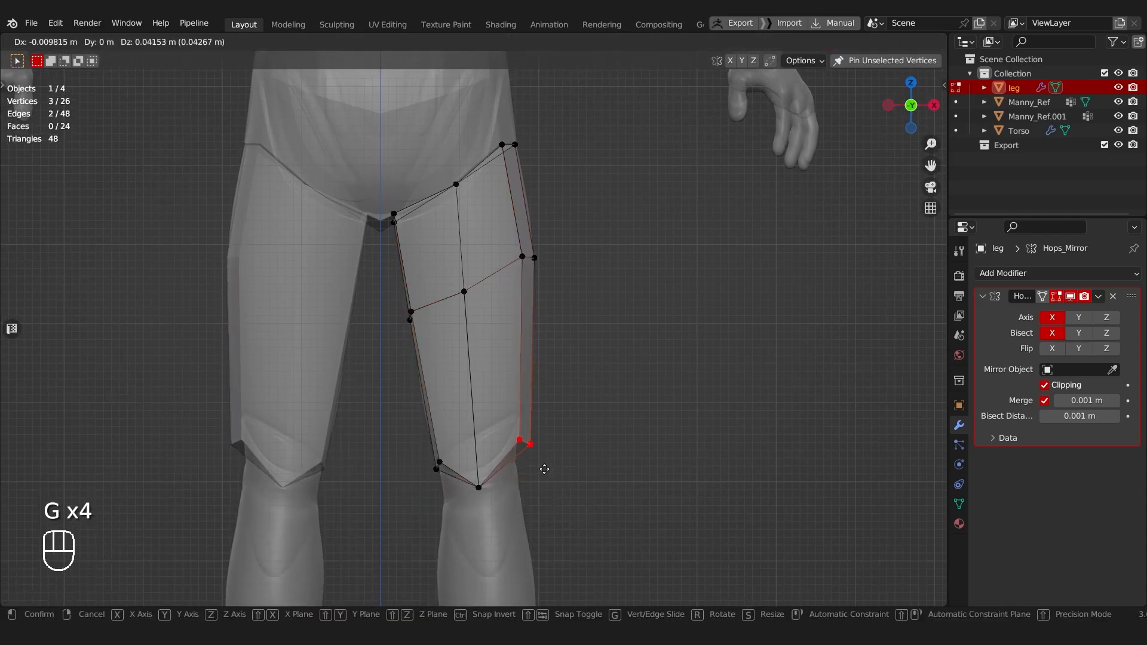
{"action": "left_click", "coordinate": [517, 461]}
{"action": "scroll", "coordinate": [517, 460], "scroll_direction": "down", "scroll_amount": 7}
{"action": "key", "text": "Tab"}
{"action": "left_click", "coordinate": [515, 363]}
{"action": "middle_click_drag", "start_coordinate": [514, 364], "coordinate": [342, 315]}
{"action": "key", "text": "Tab"}
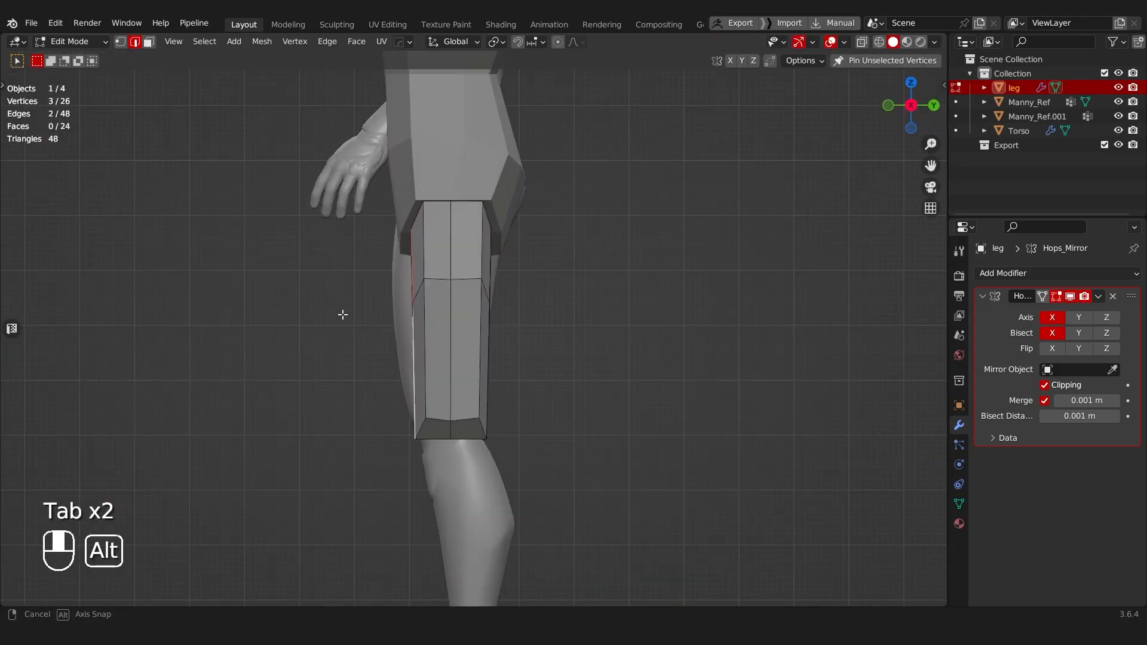
{"action": "key", "text": "g"}
{"action": "key", "text": "y"}
{"action": "right_click", "coordinate": [465, 293]}
Step: Move the front vertex of the thigh's middle loop forward along Y to the mannequin's thigh outline
{"action": "key", "text": "Tab"}
{"action": "left_click", "coordinate": [398, 310]}
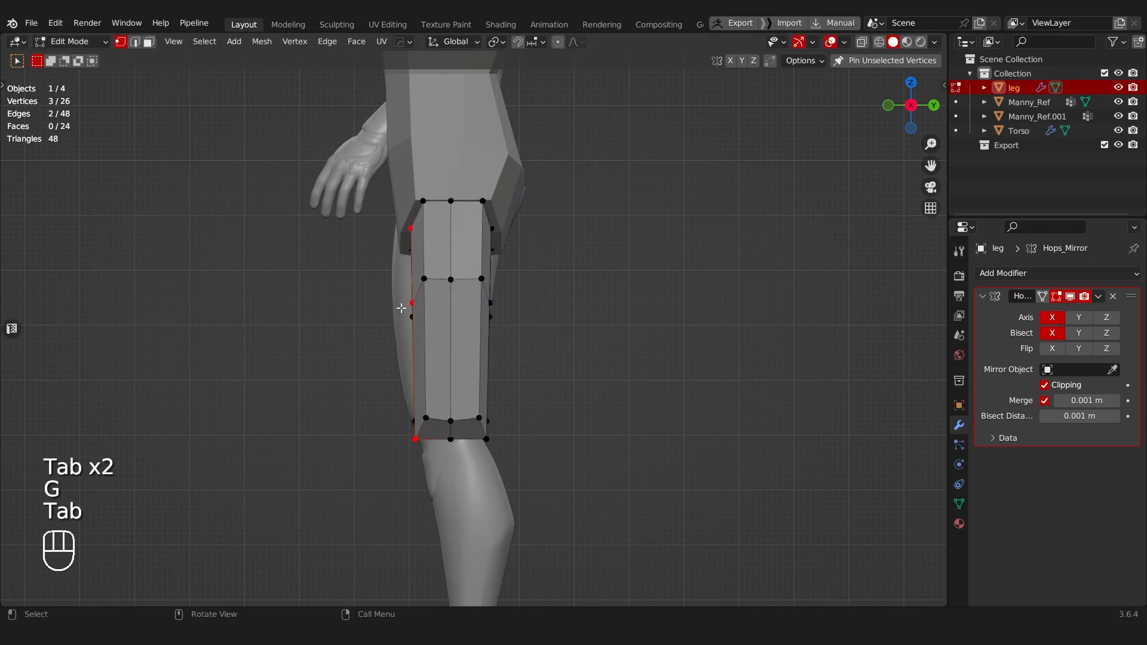
{"action": "key", "text": "g"}
{"action": "key", "text": "y"}
{"action": "left_click", "coordinate": [447, 313]}
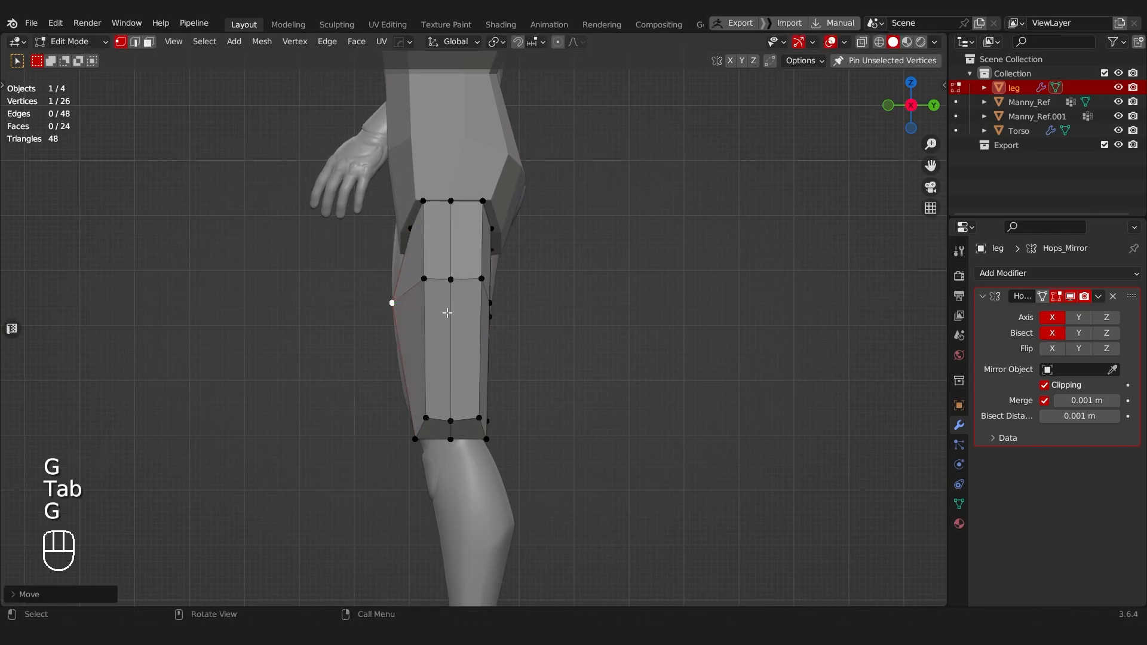
Step: Move the front vertices of the thigh's lower edge slightly back and down, and rotate them to fit the knee
{"action": "left_click", "coordinate": [408, 232]}
{"action": "left_click_drag", "start_coordinate": [397, 378], "coordinate": [442, 468]}
{"action": "key", "text": "g"}
{"action": "left_click", "coordinate": [449, 468]}
{"action": "key", "text": "r"}
{"action": "left_click", "coordinate": [506, 433]}
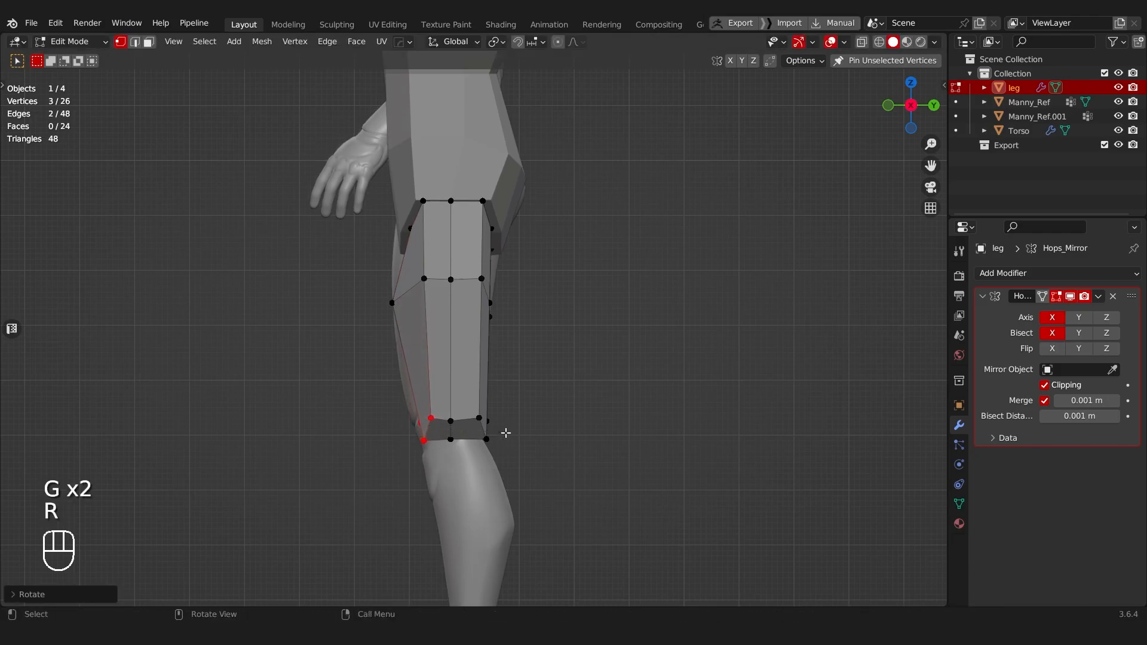
{"action": "key", "text": "g"}
{"action": "left_click", "coordinate": [499, 440]}
Step: With X-ray on, lower the middle vertices of the thigh's bottom edge slightly and raise its rear vertices
{"action": "left_click_drag", "start_coordinate": [438, 411], "coordinate": [463, 440]}
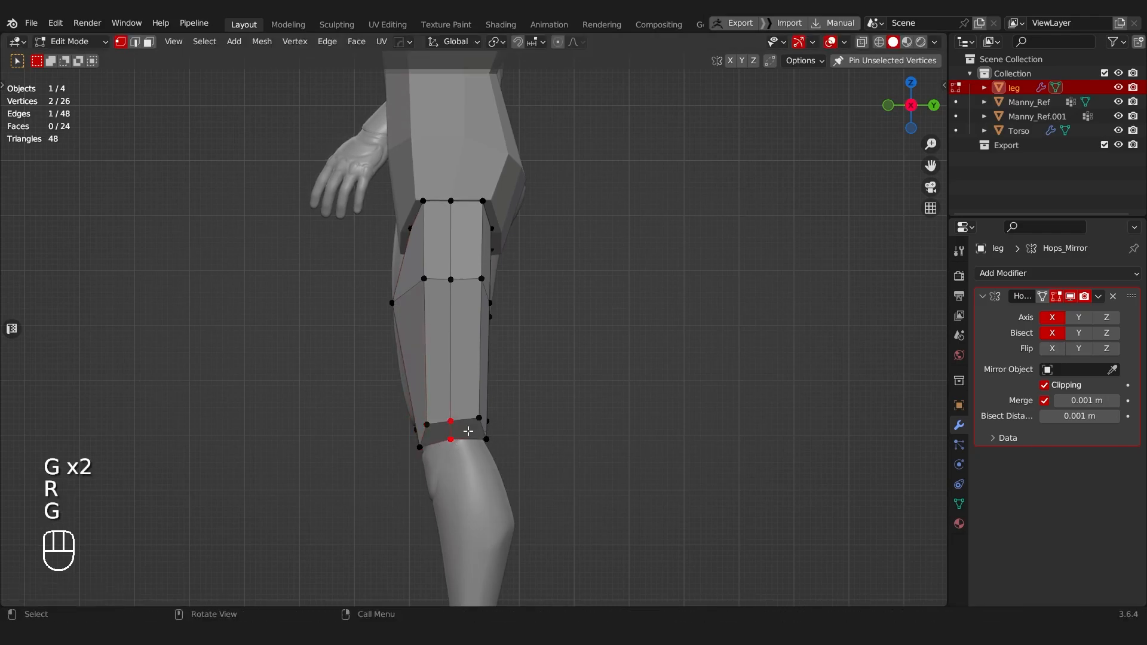
{"action": "key", "text": "alt+z"}
{"action": "key", "text": "ctrl+z"}
{"action": "key", "text": "g"}
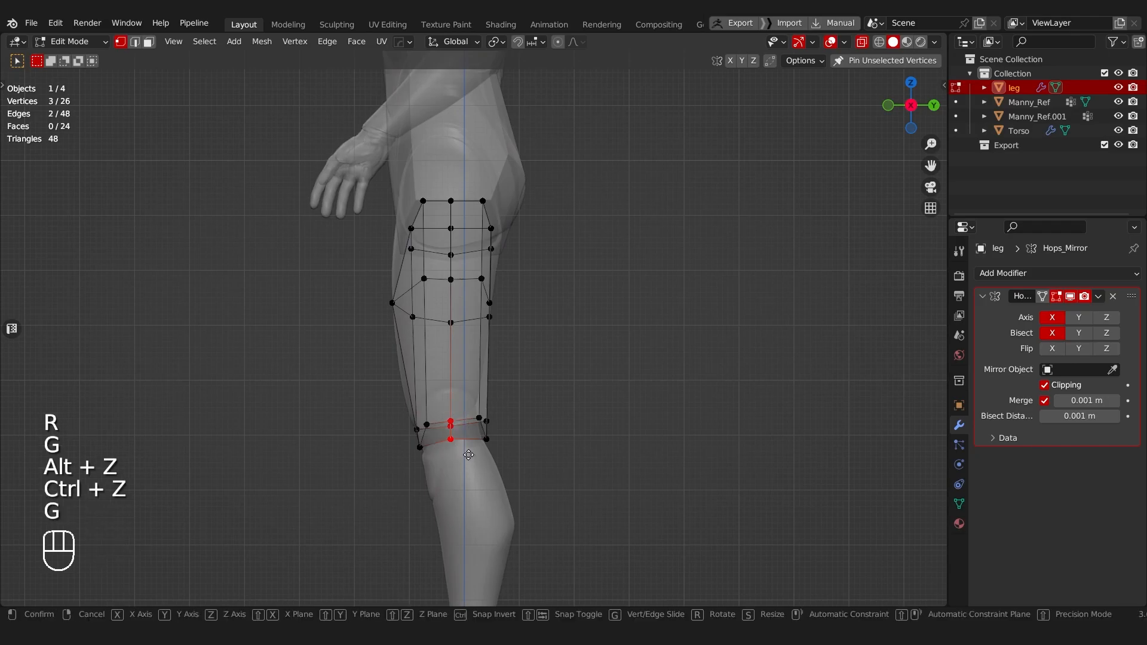
{"action": "left_click", "coordinate": [469, 456]}
{"action": "key", "text": "g"}
{"action": "left_click", "coordinate": [500, 441]}
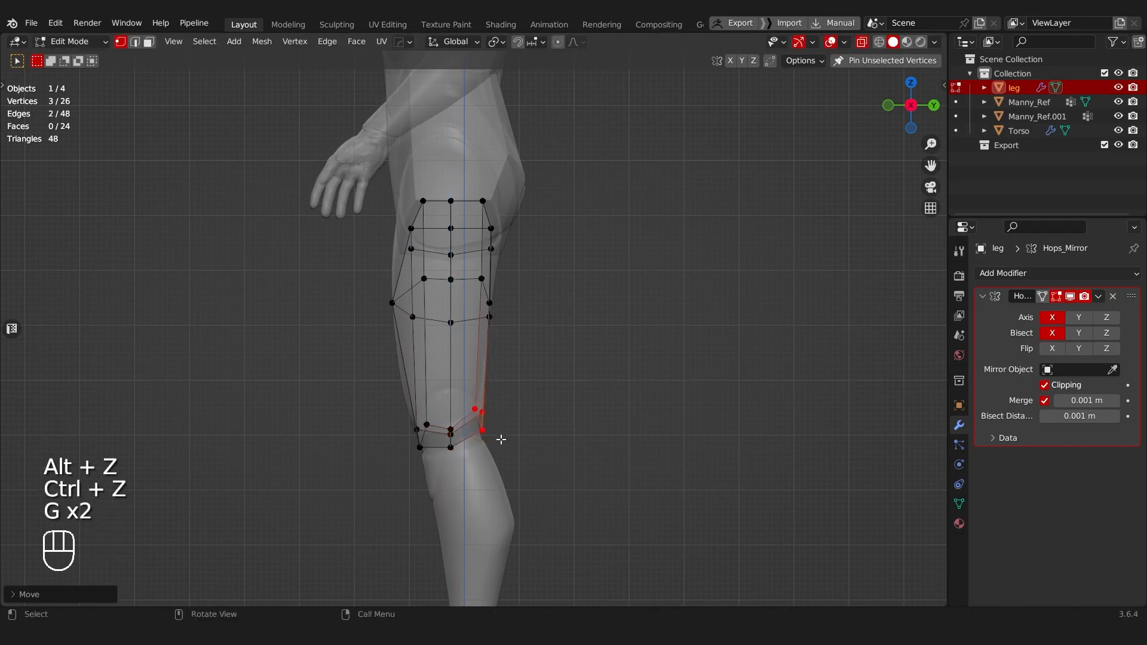
Step: Adjust the upper rear vertices of the thigh slightly and turn off X-ray to check the leg's shape
{"action": "left_click_drag", "start_coordinate": [468, 192], "coordinate": [504, 259]}
{"action": "key", "text": "g"}
{"action": "left_click", "coordinate": [507, 257]}
{"action": "key", "text": "Tab"}
{"action": "key", "text": "alt+z"}
{"action": "scroll", "coordinate": [507, 247], "scroll_direction": "down", "scroll_amount": 5}
{"action": "middle_click_drag", "start_coordinate": [508, 248], "coordinate": [529, 344]}
{"action": "middle_click_drag", "start_coordinate": [529, 344], "coordinate": [518, 330]}
{"action": "scroll", "coordinate": [518, 336], "scroll_direction": "up", "scroll_amount": 3}
Step: Duplicate the four bottom cap faces of the thigh just below the knee and flatten the copy with a Z scale of 0
{"action": "key", "text": "Tab"}
{"action": "left_click", "coordinate": [614, 346]}
{"action": "middle_click_drag", "start_coordinate": [478, 397], "coordinate": [460, 364]}
{"action": "left_click_drag", "start_coordinate": [461, 323], "coordinate": [485, 358]}
{"action": "middle_click_drag", "start_coordinate": [484, 353], "coordinate": [549, 346]}
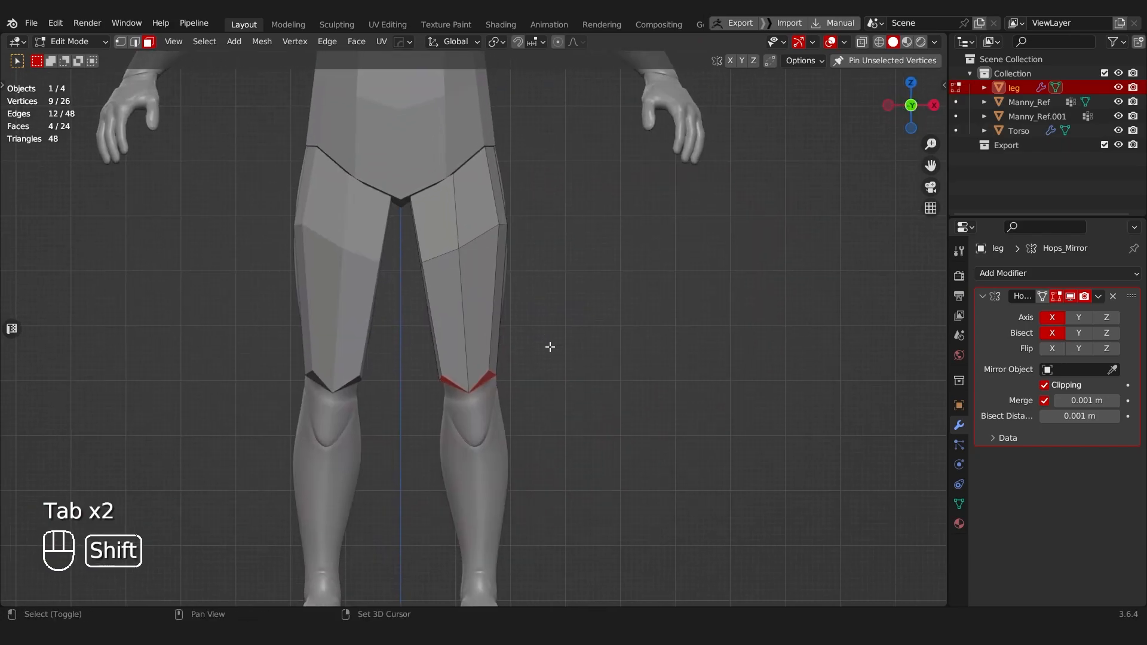
{"action": "key", "text": "shift+d"}
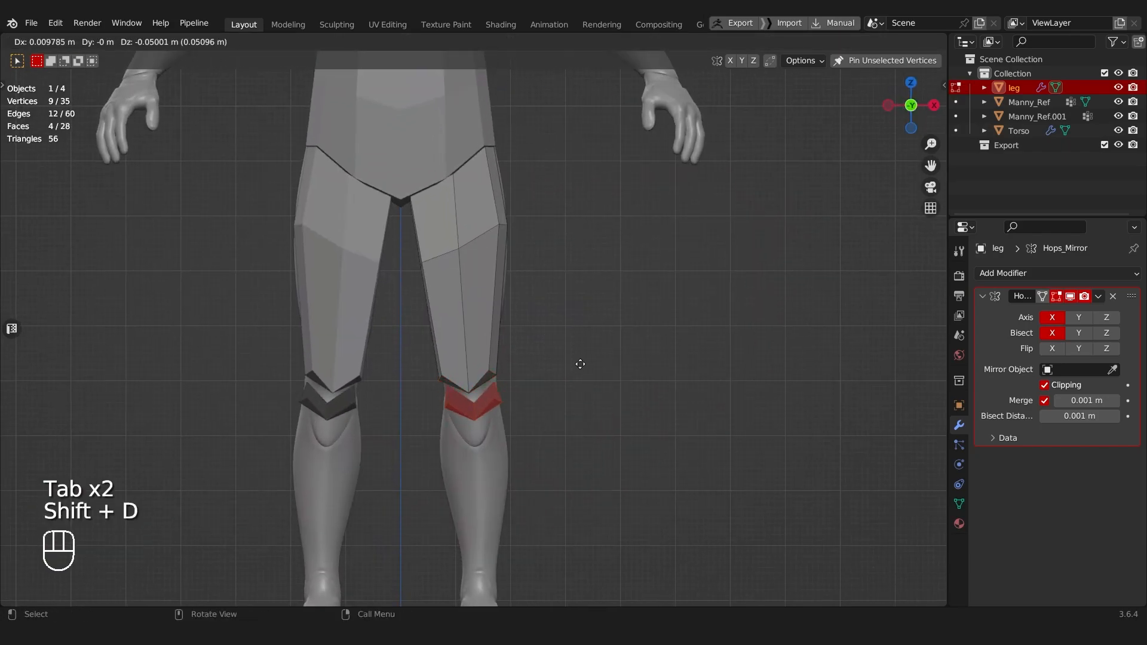
{"action": "left_click", "coordinate": [629, 351]}
{"action": "key", "text": "s"}
{"action": "key", "text": "z"}
{"action": "key", "text": "0"}
{"action": "left_click", "coordinate": [698, 374]}
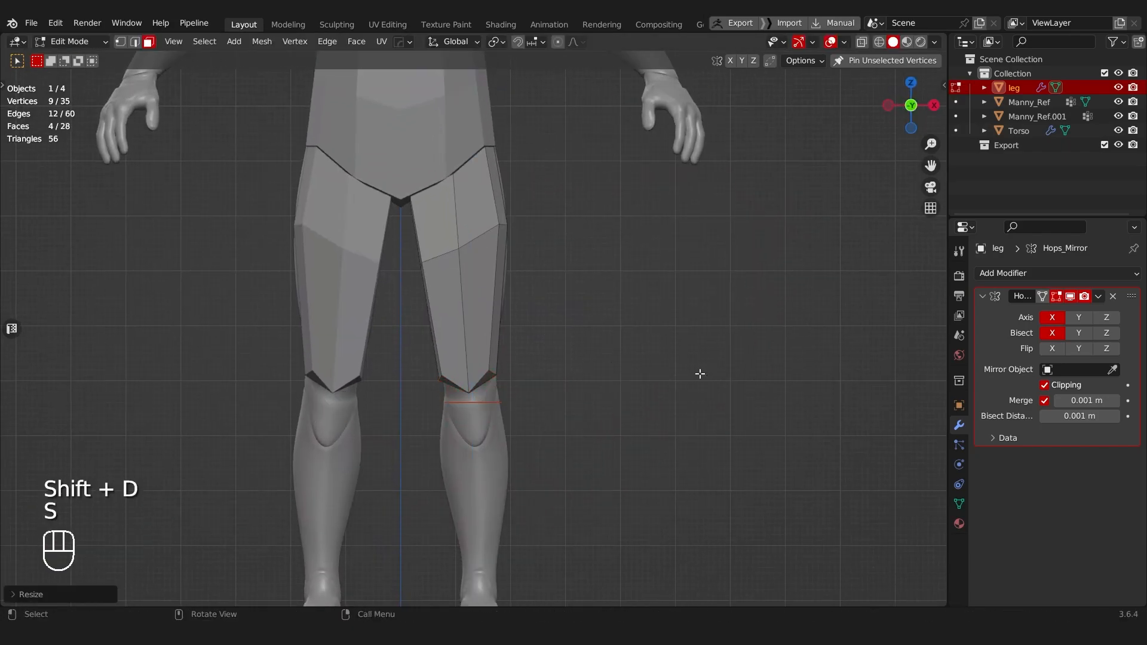
Step: Examine the flattened cap copy and the thigh's lower end from below and from the front
{"action": "scroll", "coordinate": [687, 388], "scroll_direction": "up", "scroll_amount": 3}
{"action": "middle_click_drag", "start_coordinate": [647, 471], "coordinate": [622, 355], "text": "shift"}
{"action": "scroll", "coordinate": [622, 355], "scroll_direction": "up", "scroll_amount": 2}
{"action": "key", "text": "Tab"}
{"action": "left_click", "coordinate": [595, 354]}
{"action": "scroll", "coordinate": [380, 370], "scroll_direction": "down", "scroll_amount": 4}
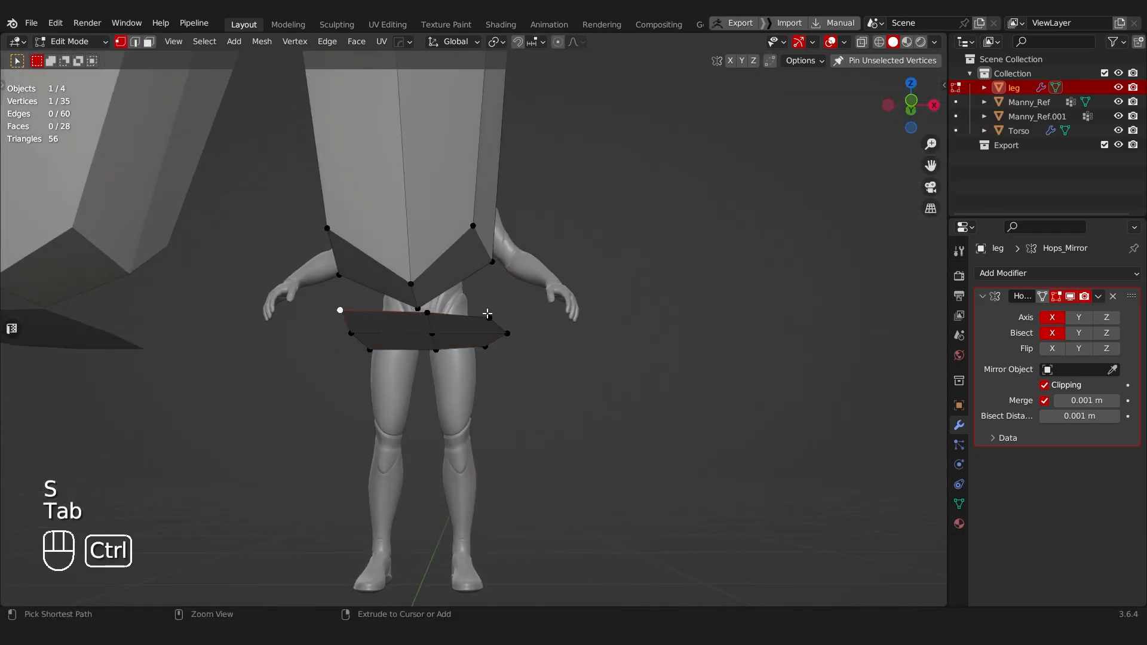
{"action": "key", "text": "Tab"}
{"action": "left_click", "coordinate": [481, 308]}
{"action": "scroll", "coordinate": [469, 304], "scroll_direction": "down", "scroll_amount": 4}
{"action": "middle_click_drag", "start_coordinate": [447, 293], "coordinate": [448, 322]}
{"action": "key", "text": "Tab"}
{"action": "key", "text": "Tab"}
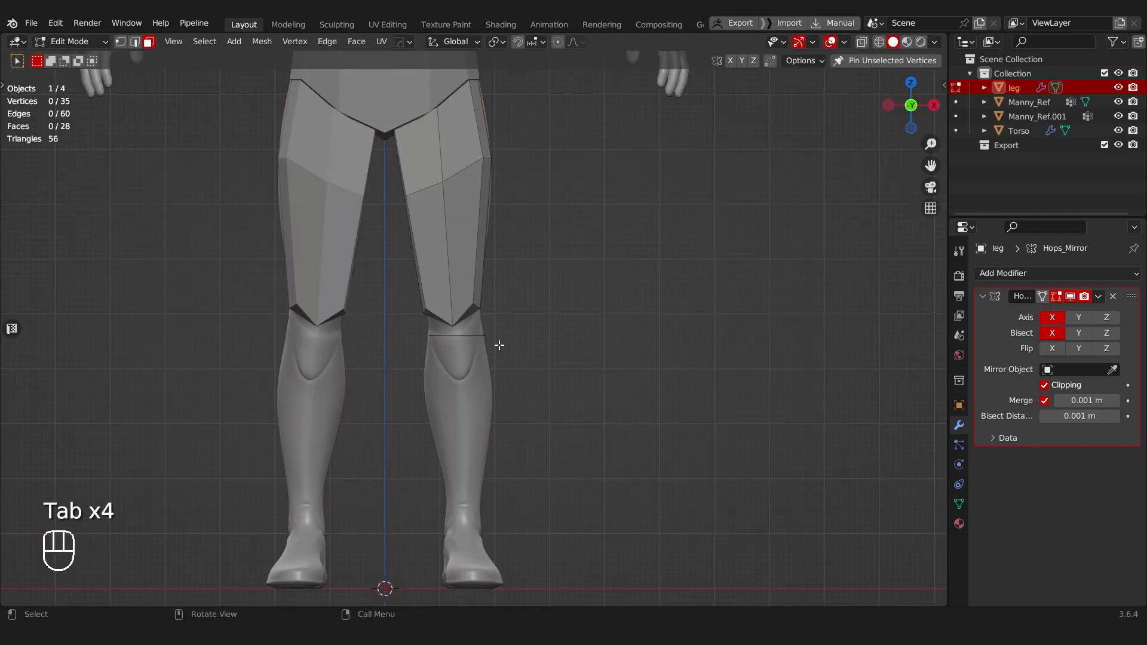
Step: With X-ray on, select the flattened cap faces below the knee and separate them into their own object
{"action": "scroll", "coordinate": [499, 345], "scroll_direction": "up", "scroll_amount": 1}
{"action": "key", "text": "alt+z"}
{"action": "left_click_drag", "start_coordinate": [401, 325], "coordinate": [561, 349]}
{"action": "key", "text": "p"}
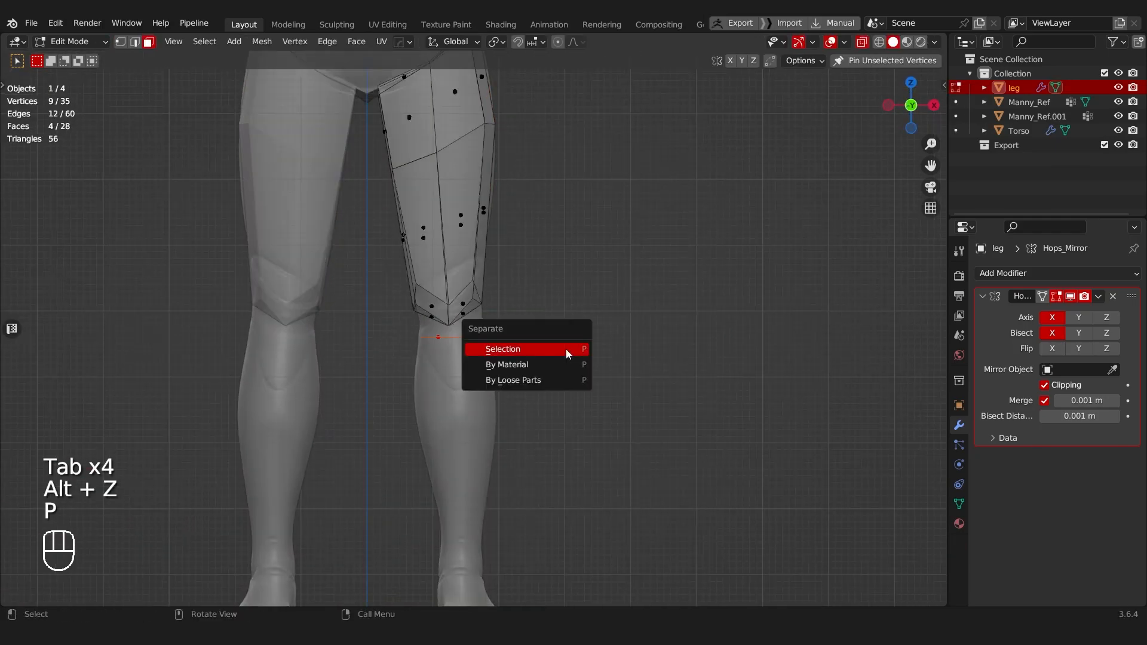
{"action": "left_click", "coordinate": [573, 351]}
{"action": "key", "text": "Tab"}
Step: Rename the separated cap object as lower_leg
{"action": "left_click", "coordinate": [436, 358]}
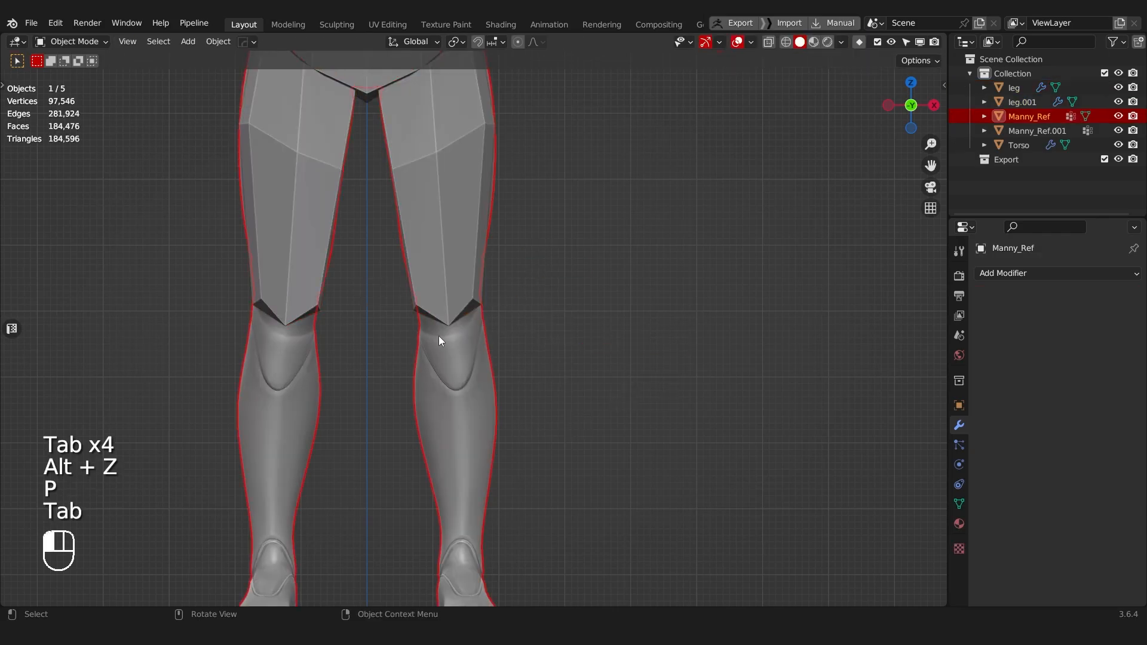
{"action": "left_click", "coordinate": [438, 336]}
{"action": "key", "text": "F2"}
{"action": "type", "text": "lower_lleg"}
{"action": "key", "text": "BackSpace"}
{"action": "key", "text": "BackSpace"}
{"action": "key", "text": "BackSpace"}
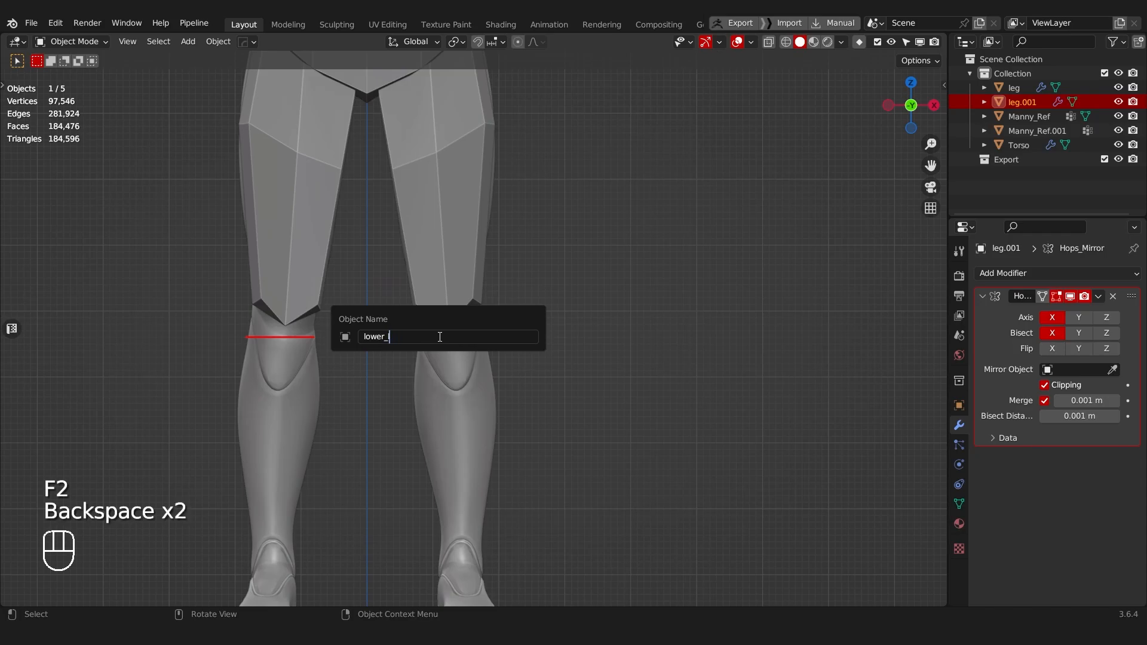
{"action": "type", "text": "eg"}
{"action": "key", "text": "Return"}
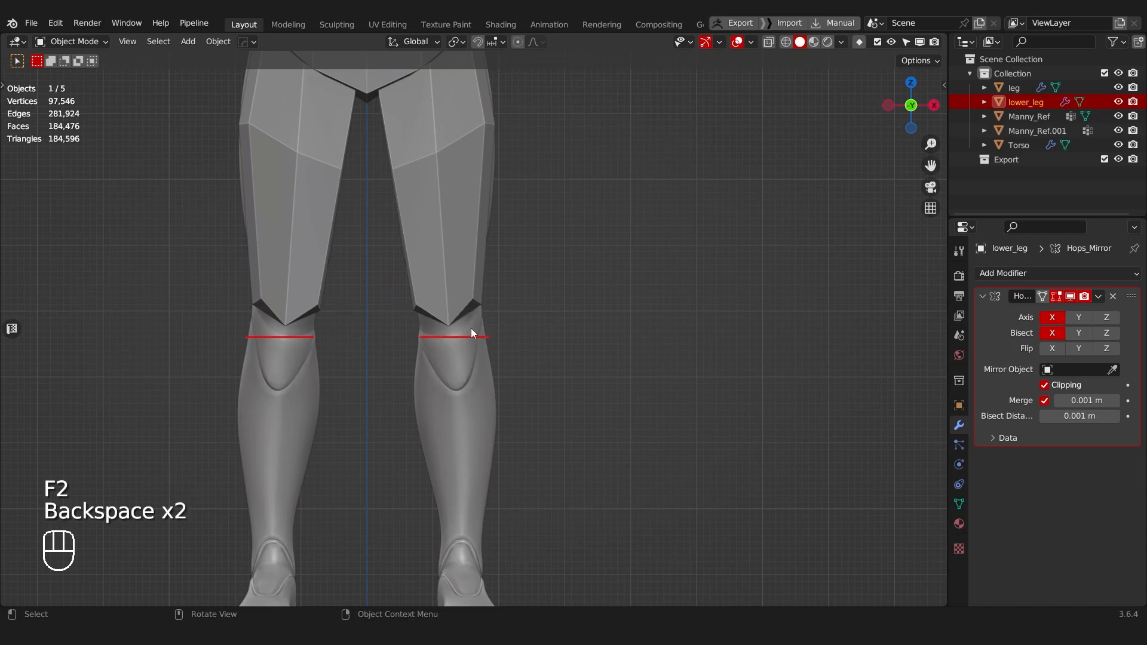
Step: Try to extrude the visible edge vertices of the lower-leg cap upward about 0.05 m along Z
{"action": "key", "text": "Tab"}
{"action": "scroll", "coordinate": [473, 325], "scroll_direction": "up", "scroll_amount": 4}
{"action": "left_click_drag", "start_coordinate": [320, 302], "coordinate": [586, 376]}
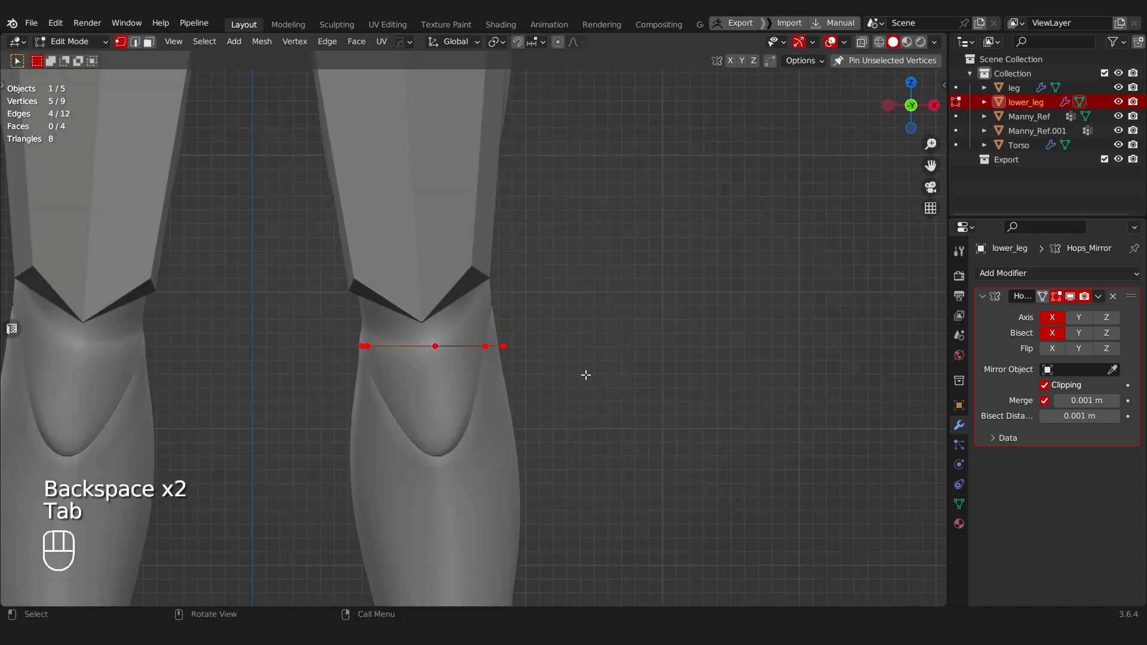
{"action": "key", "text": "e"}
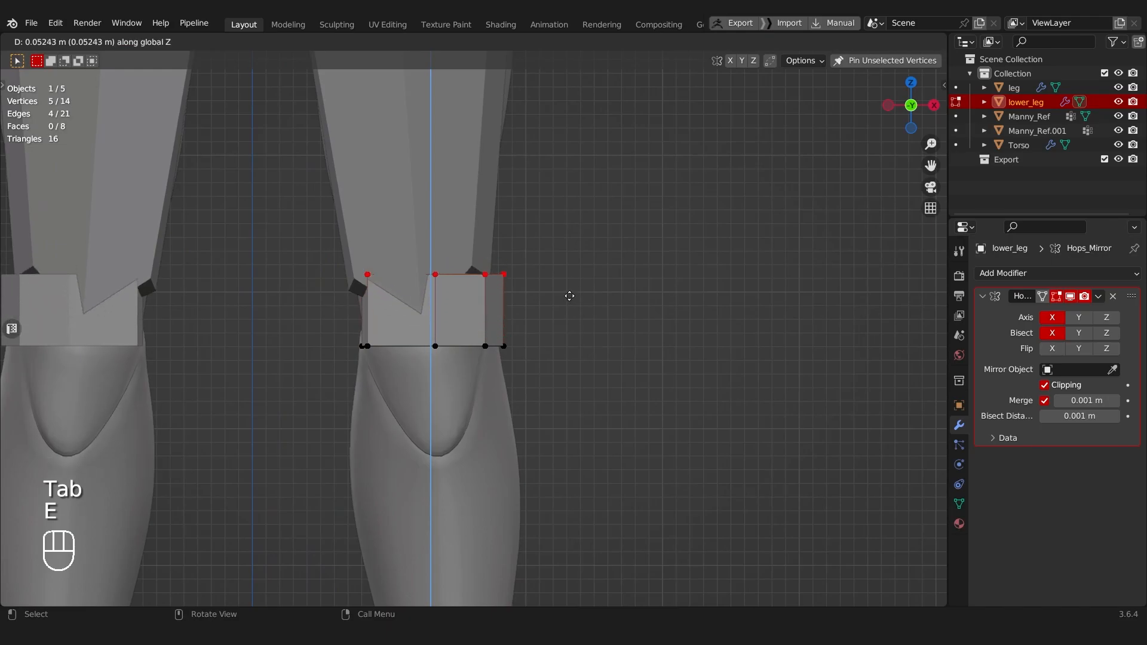
{"action": "left_click", "coordinate": [570, 288]}
{"action": "middle_click_drag", "start_coordinate": [568, 287], "coordinate": [520, 282]}
{"action": "key", "text": "ctrl+z"}
{"action": "key", "text": "ctrl+z"}
Step: Extrude the lower-leg cap faces up to overlap the thigh's end, and extrude the bottom faces down to the mannequin's ankle
{"action": "key", "text": "Tab"}
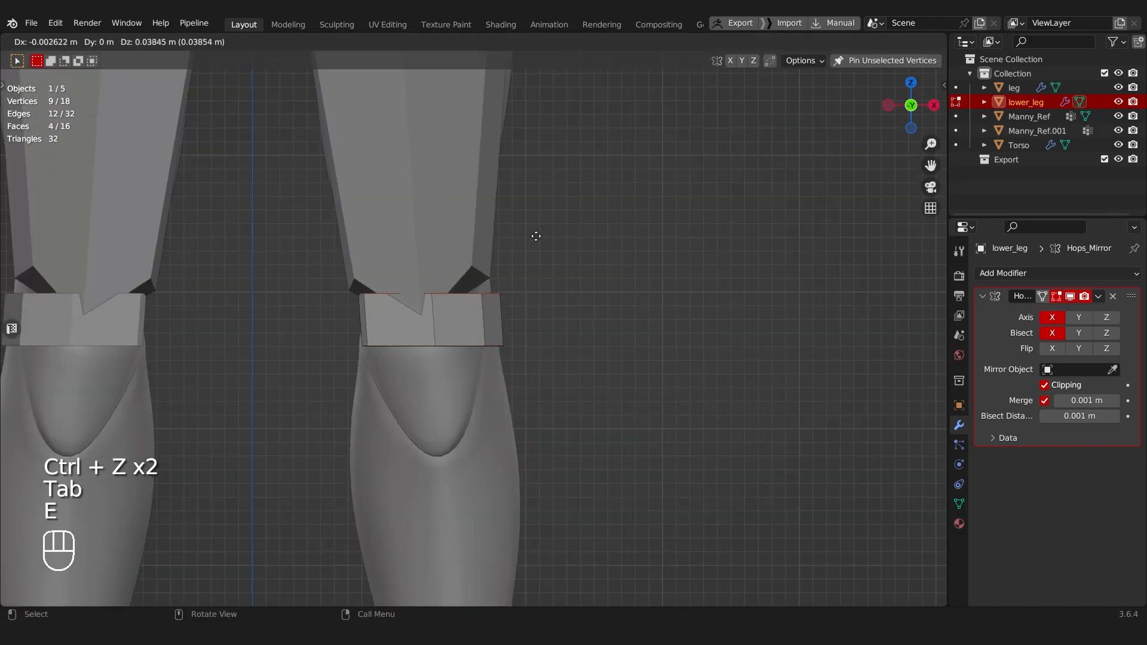
{"action": "left_click", "coordinate": [529, 217]}
{"action": "middle_click_drag", "start_coordinate": [529, 218], "coordinate": [496, 258]}
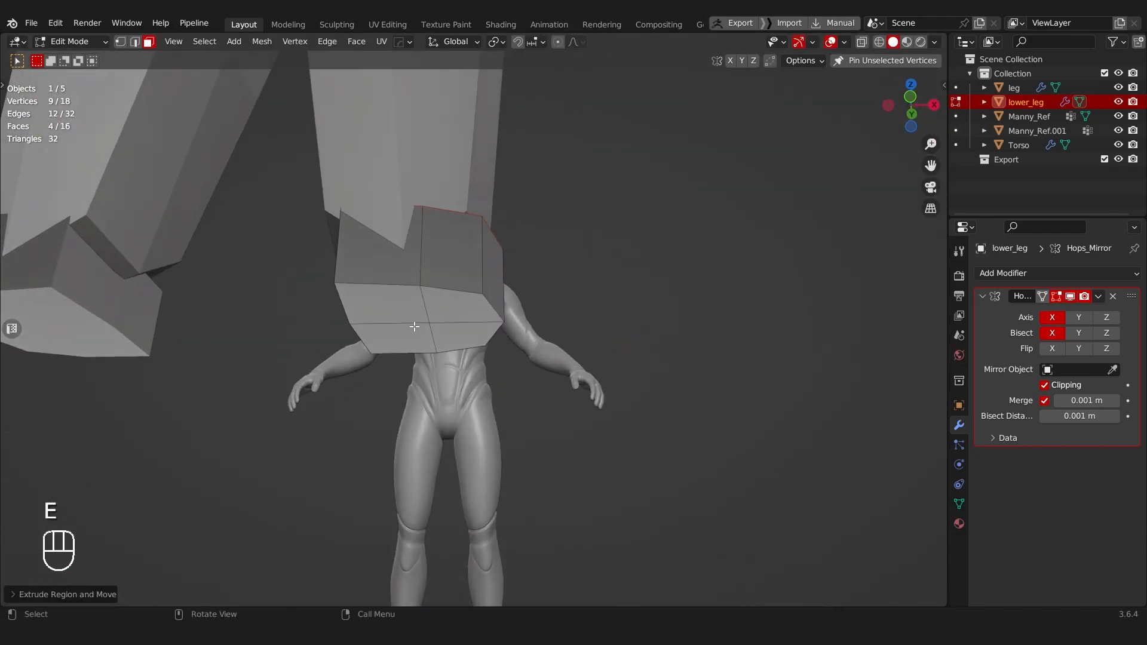
{"action": "middle_click_drag", "start_coordinate": [488, 311], "coordinate": [525, 327]}
{"action": "key", "text": "e"}
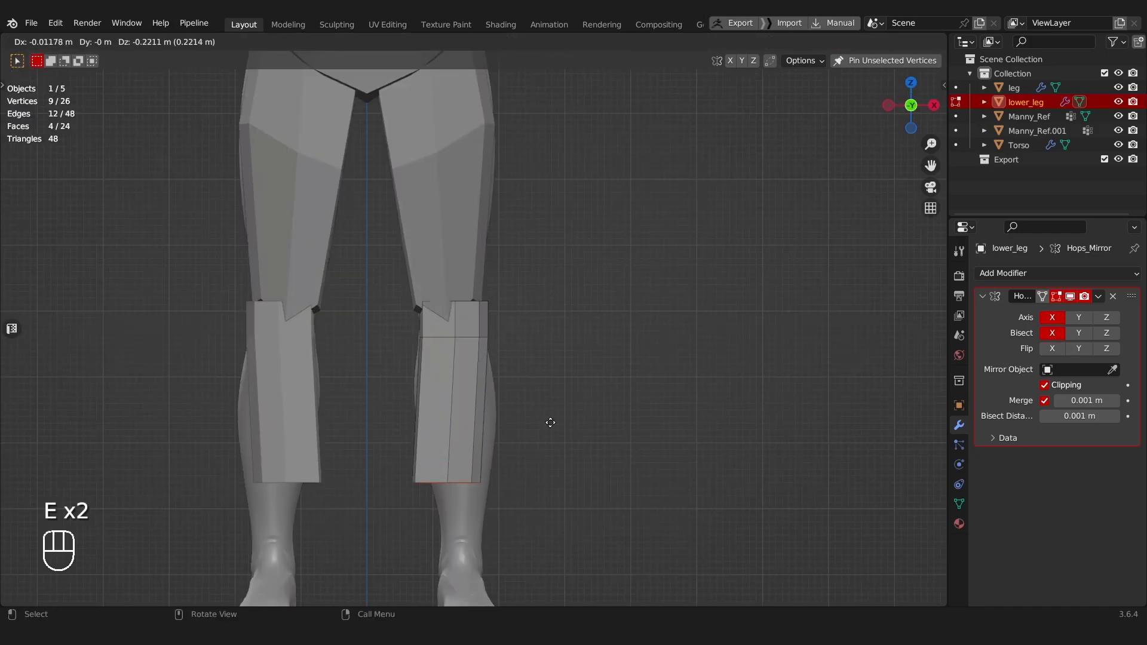
{"action": "left_click", "coordinate": [565, 494]}
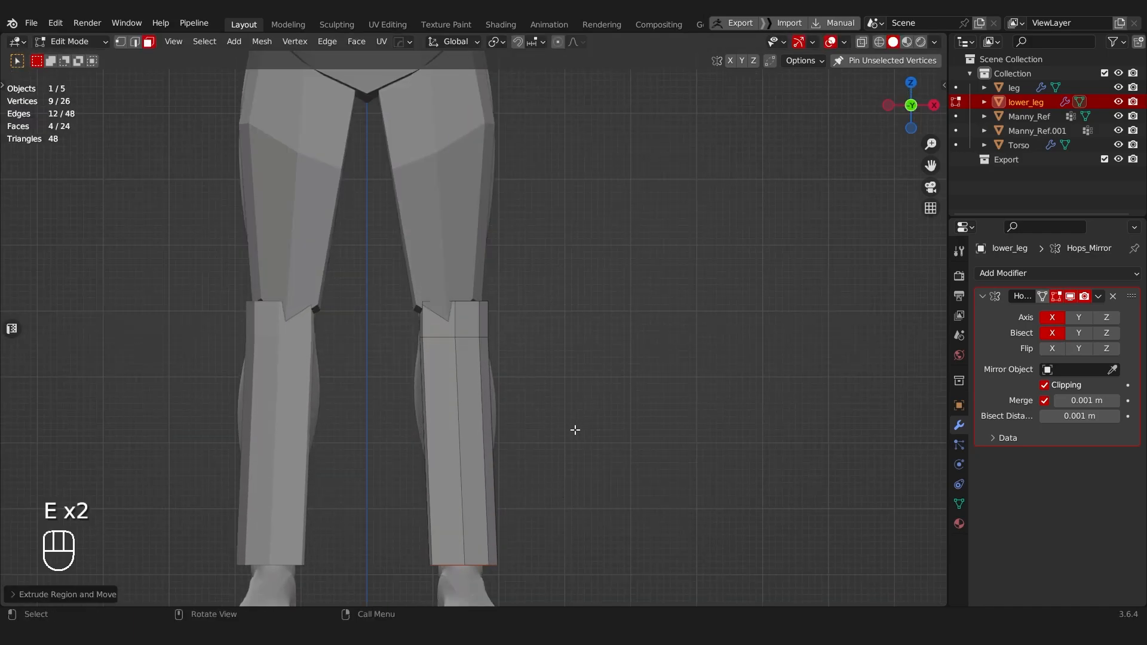
Step: Select the entire lower-leg mesh and recalculate its normals to face outward
{"action": "key", "text": "shift+n"}
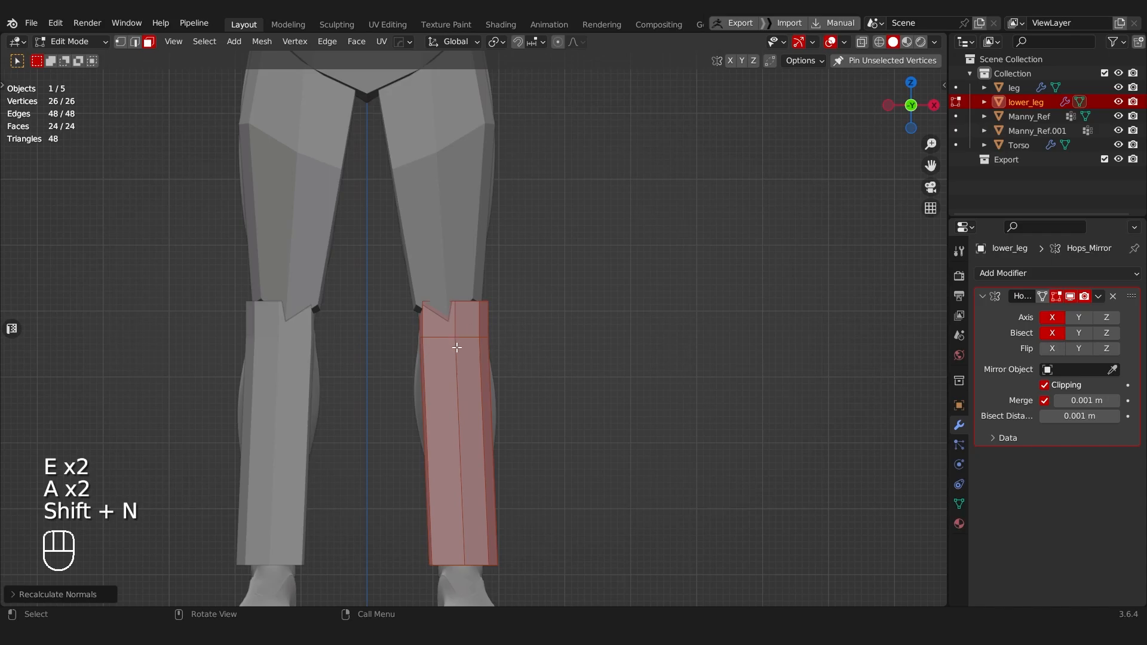
{"action": "middle_click_drag", "start_coordinate": [454, 342], "coordinate": [482, 399]}
{"action": "scroll", "coordinate": [482, 400], "scroll_direction": "up", "scroll_amount": 3}
{"action": "key", "text": "ctrl+z"}
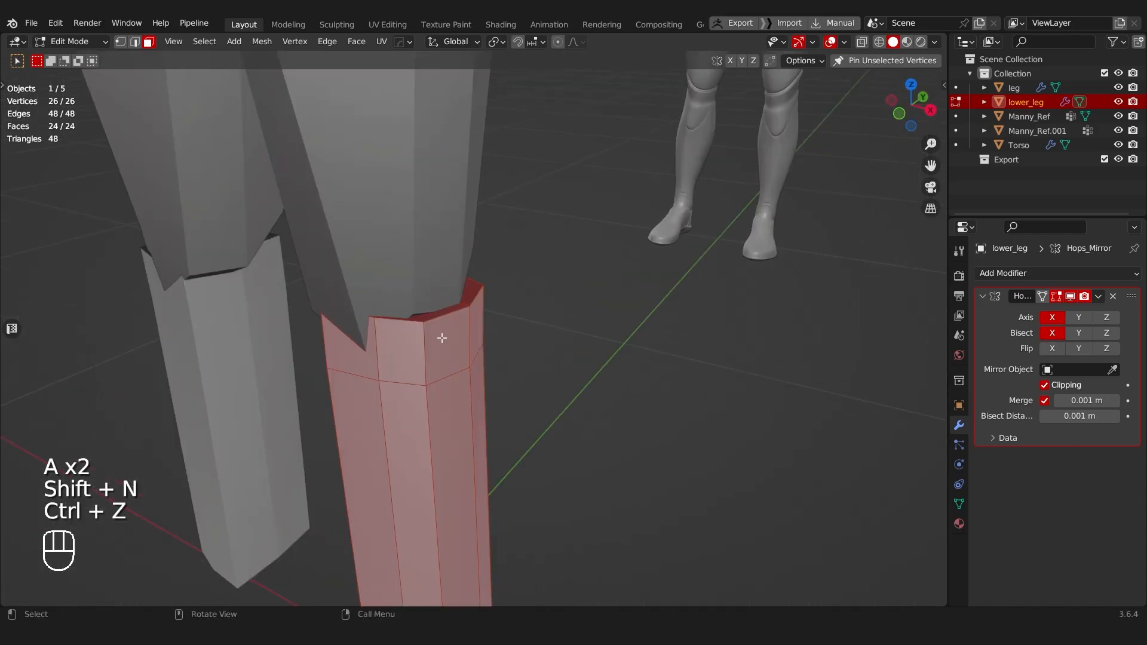
{"action": "key", "text": "shift+n"}
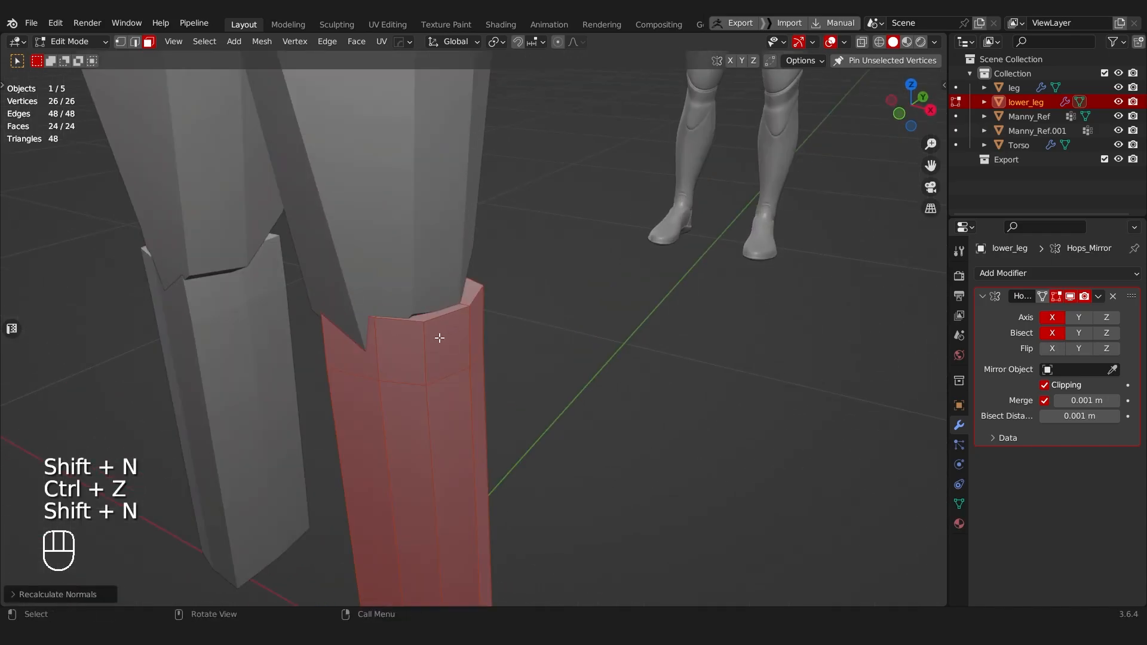
{"action": "scroll", "coordinate": [469, 343], "scroll_direction": "down", "scroll_amount": 6}
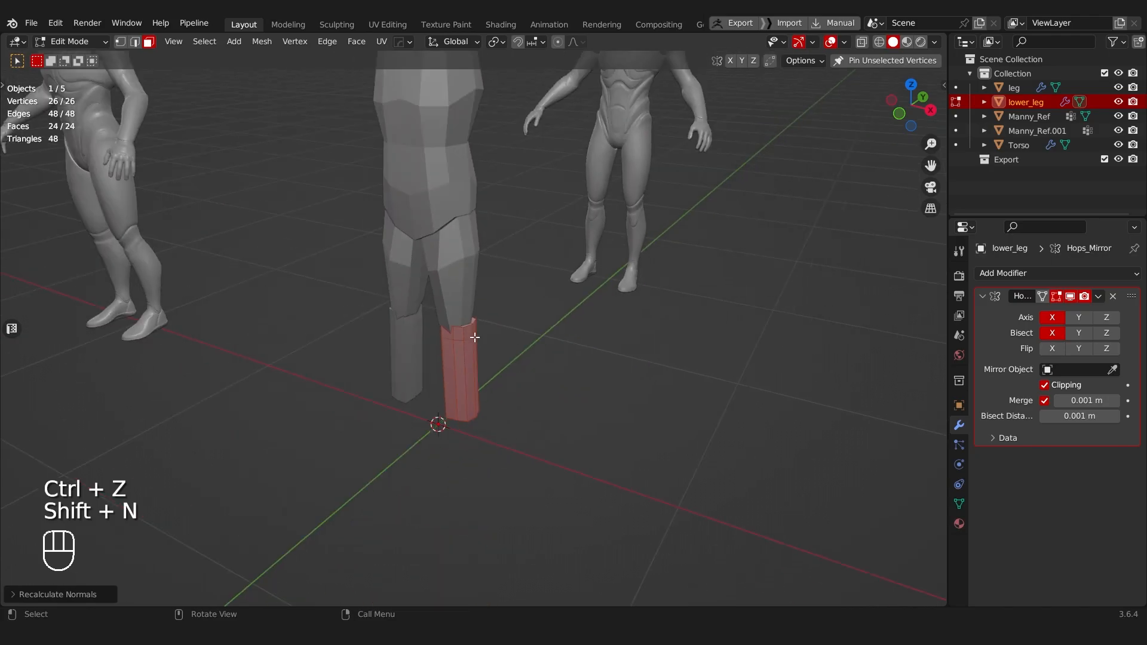
Step: Recalculate the torso, thigh and lower-leg normals together so that all their faces point outward
{"action": "key", "text": "Tab"}
{"action": "left_click_drag", "start_coordinate": [498, 194], "coordinate": [465, 301]}
{"action": "key", "text": "Tab"}
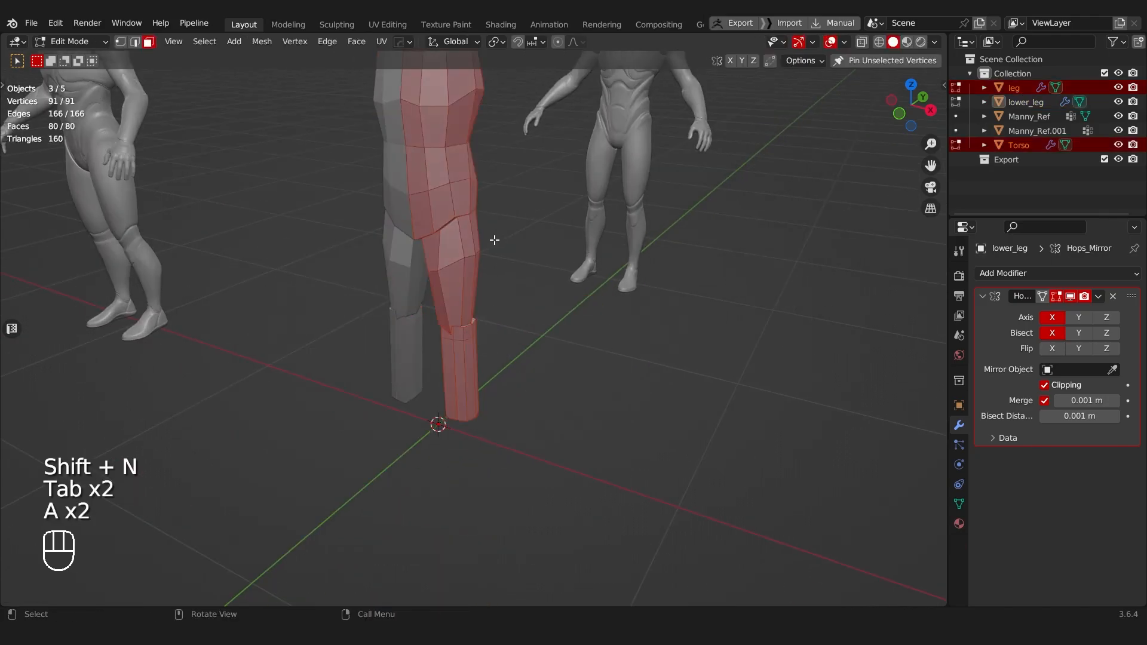
{"action": "key", "text": "Tab"}
{"action": "middle_click_drag", "start_coordinate": [423, 196], "coordinate": [482, 273]}
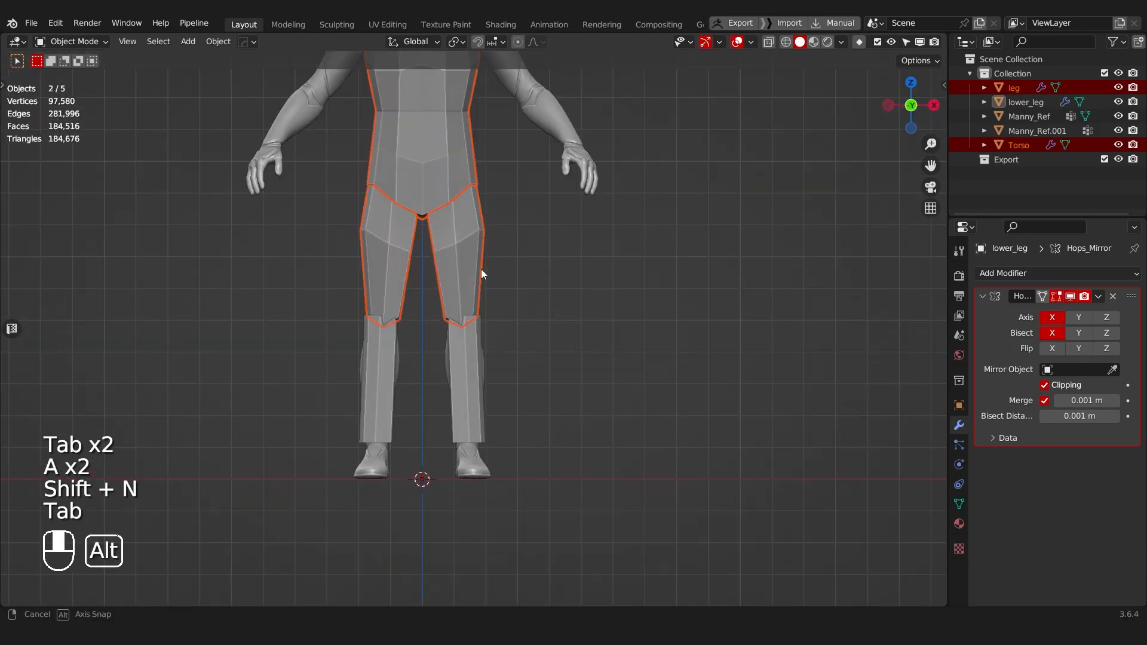
Step: Add a horizontal edge loop across the lower leg's upper calf and move its side vertices outward to the mannequin's calf outline
{"action": "scroll", "coordinate": [477, 251], "scroll_direction": "up", "scroll_amount": 6}
{"action": "left_click", "coordinate": [450, 309]}
{"action": "key", "text": "Tab"}
{"action": "key", "text": "alt+z"}
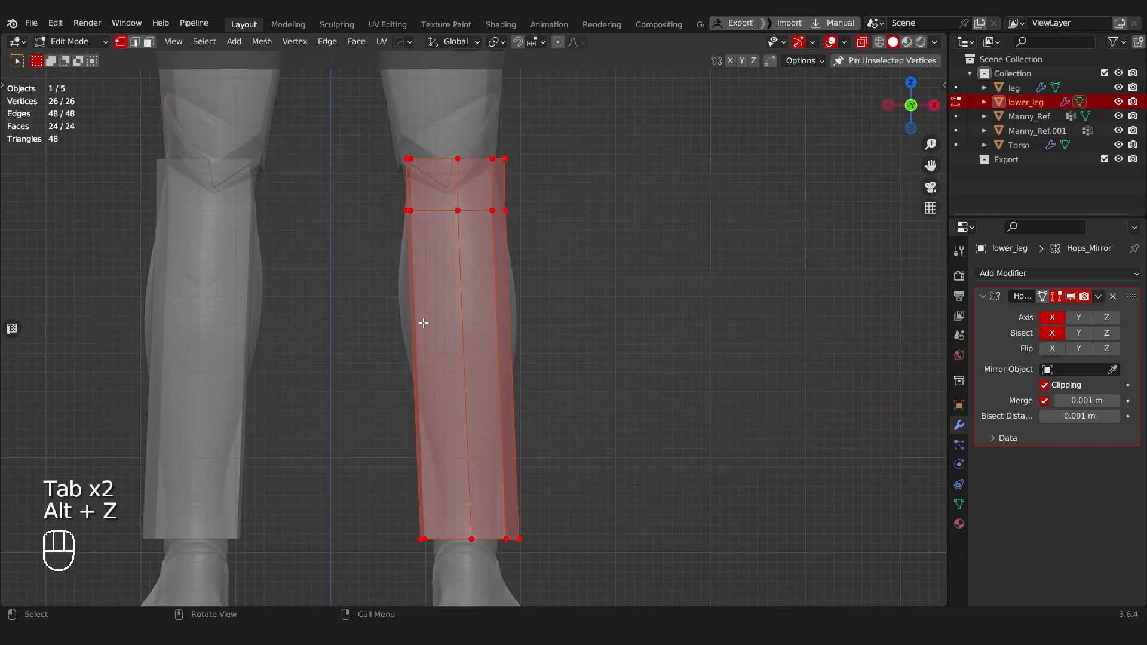
{"action": "key", "text": "ctrl+r"}
{"action": "left_click", "coordinate": [431, 325]}
{"action": "left_click", "coordinate": [433, 246]}
{"action": "left_click_drag", "start_coordinate": [379, 265], "coordinate": [437, 326]}
{"action": "key", "text": "g"}
{"action": "key", "text": "x"}
{"action": "left_click", "coordinate": [421, 319]}
{"action": "key", "text": "g"}
{"action": "middle_click", "coordinate": [528, 315]}
{"action": "left_click", "coordinate": [532, 315]}
Step: Scale down the lower leg's bottom end vertices to narrow them to the mannequin's ankle
{"action": "middle_click_drag", "start_coordinate": [515, 365], "coordinate": [506, 266], "text": "shift"}
{"action": "left_click_drag", "start_coordinate": [340, 387], "coordinate": [564, 461]}
{"action": "key", "text": "s"}
{"action": "left_click", "coordinate": [566, 450]}
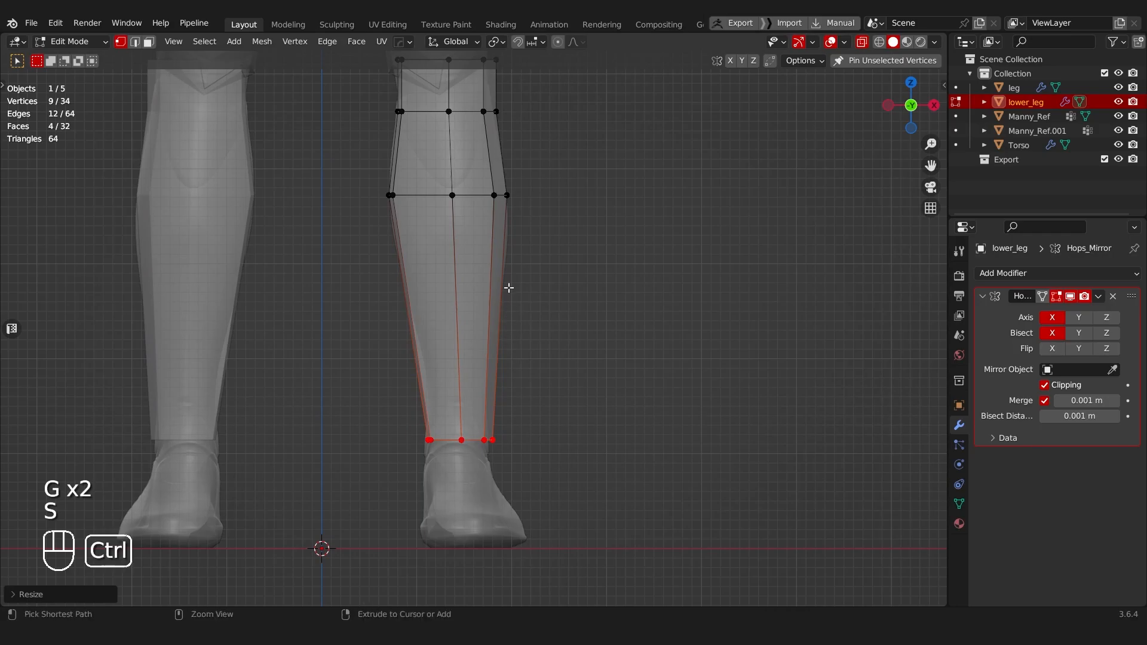
Step: Try to add and scale another edge loop between the calf and the ankle
{"action": "left_click", "coordinate": [506, 283]}
{"action": "key", "text": "s"}
{"action": "left_click", "coordinate": [571, 339]}
{"action": "scroll", "coordinate": [556, 407], "scroll_direction": "down", "scroll_amount": 3}
{"action": "key", "text": "ctrl+z"}
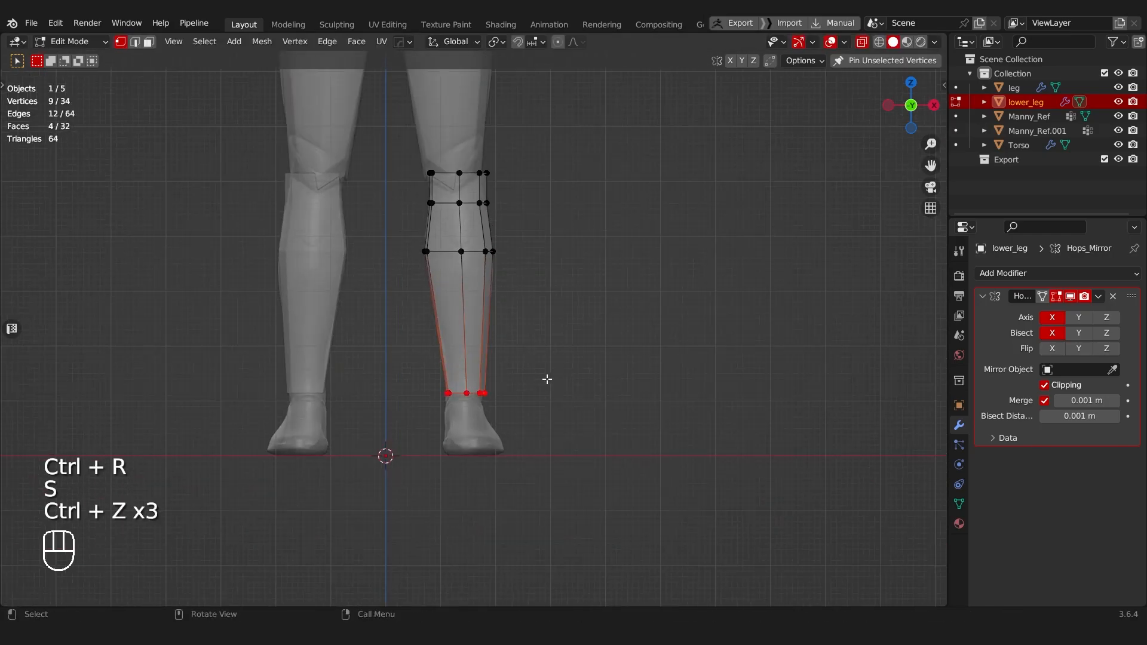
Step: Shift the ankle-end vertices along X and adjust their height along Z to align them with the mannequin's ankle
{"action": "scroll", "coordinate": [547, 379], "scroll_direction": "up", "scroll_amount": 6}
{"action": "key", "text": "g"}
{"action": "key", "text": "x"}
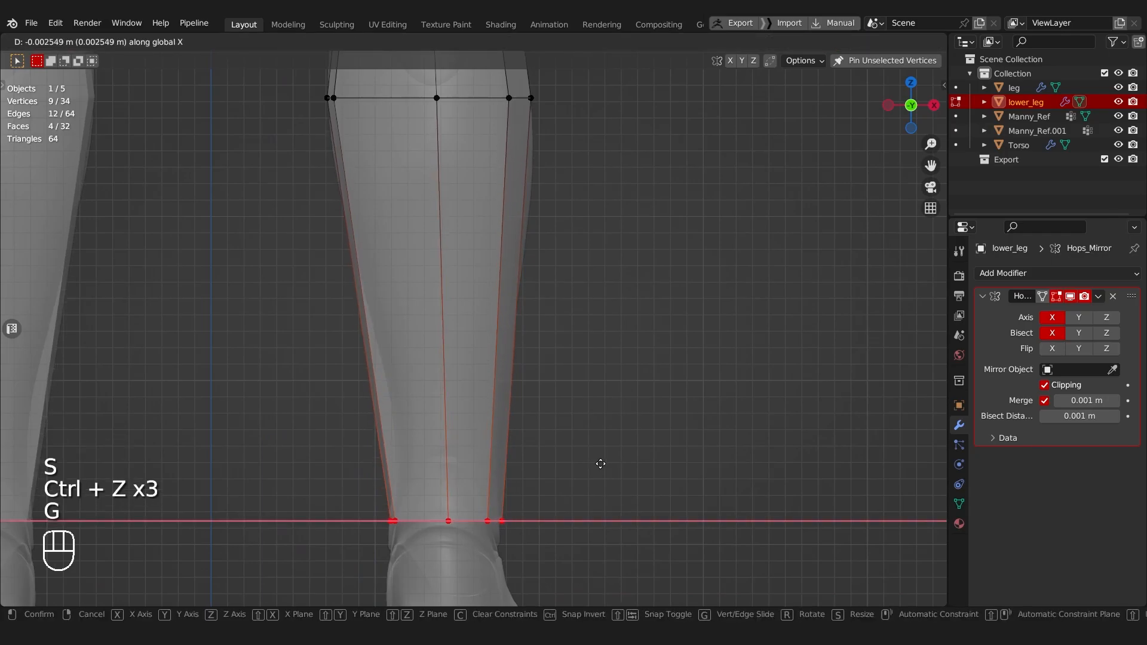
{"action": "left_click", "coordinate": [597, 461]}
{"action": "scroll", "coordinate": [597, 457], "scroll_direction": "down", "scroll_amount": 1}
{"action": "key", "text": "g"}
{"action": "key", "text": "z"}
{"action": "left_click", "coordinate": [591, 431]}
Step: Lower the centre vertex of the lower leg's bottom cap along Z to give the ankle end a point
{"action": "middle_click_drag", "start_coordinate": [558, 431], "coordinate": [500, 392], "text": "shift"}
{"action": "key", "text": "alt+z"}
{"action": "key", "text": "g"}
{"action": "key", "text": "z"}
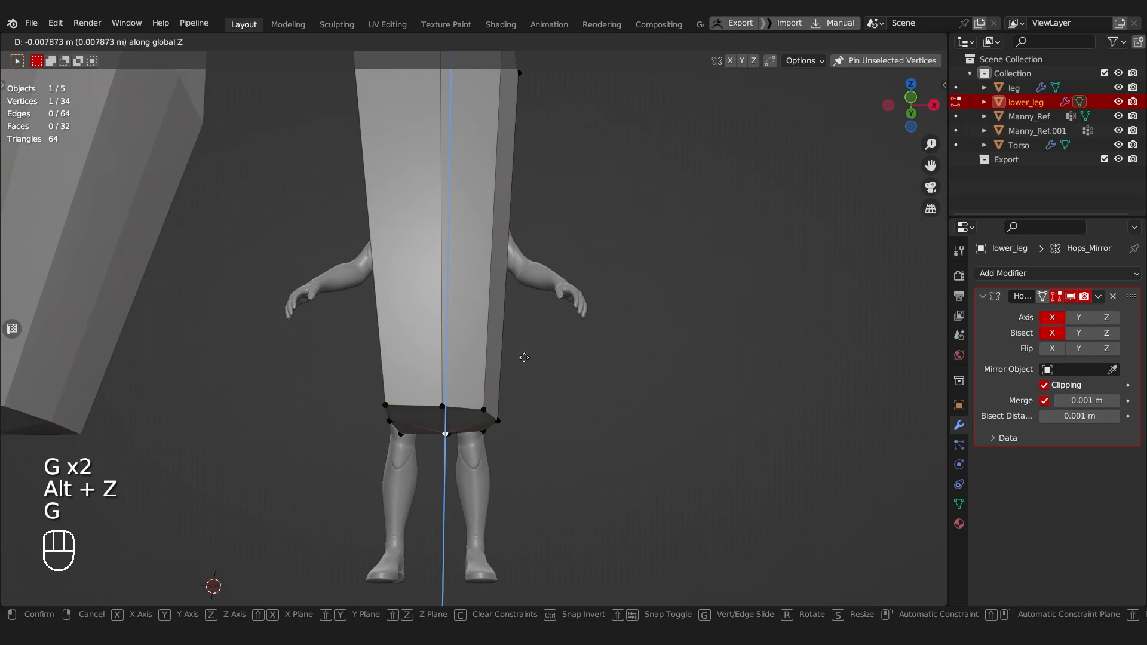
{"action": "left_click", "coordinate": [523, 369]}
Step: Raise the centre vertex of the lower leg's top cap about 0.024 m along Z
{"action": "scroll", "coordinate": [522, 369], "scroll_direction": "down", "scroll_amount": 3}
{"action": "middle_click_drag", "start_coordinate": [523, 383], "coordinate": [529, 430], "text": "shift"}
{"action": "scroll", "coordinate": [478, 388], "scroll_direction": "up", "scroll_amount": 4}
{"action": "key", "text": "alt+z"}
{"action": "key", "text": "alt+z"}
{"action": "key", "text": "g"}
{"action": "key", "text": "z"}
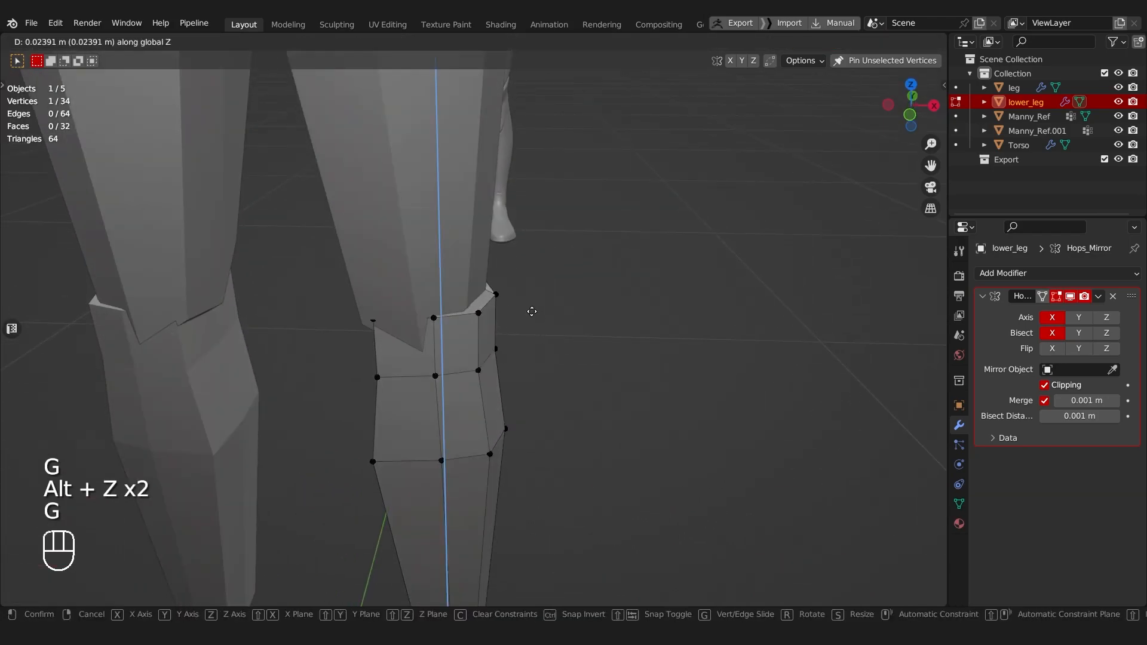
{"action": "left_click", "coordinate": [531, 312]}
Step: Try to slide the back rim vertices at the lower leg's top end down along their edges
{"action": "scroll", "coordinate": [418, 329], "scroll_direction": "down", "scroll_amount": 3}
{"action": "scroll", "coordinate": [389, 329], "scroll_direction": "up", "scroll_amount": 3}
{"action": "middle_click_drag", "start_coordinate": [388, 328], "coordinate": [356, 333]}
{"action": "key", "text": "Tab"}
{"action": "left_click", "coordinate": [426, 354]}
{"action": "middle_click_drag", "start_coordinate": [426, 354], "coordinate": [431, 353]}
{"action": "key", "text": "Tab"}
{"action": "key", "text": "g"}
{"action": "key", "text": "g"}
{"action": "right_click", "coordinate": [415, 334]}
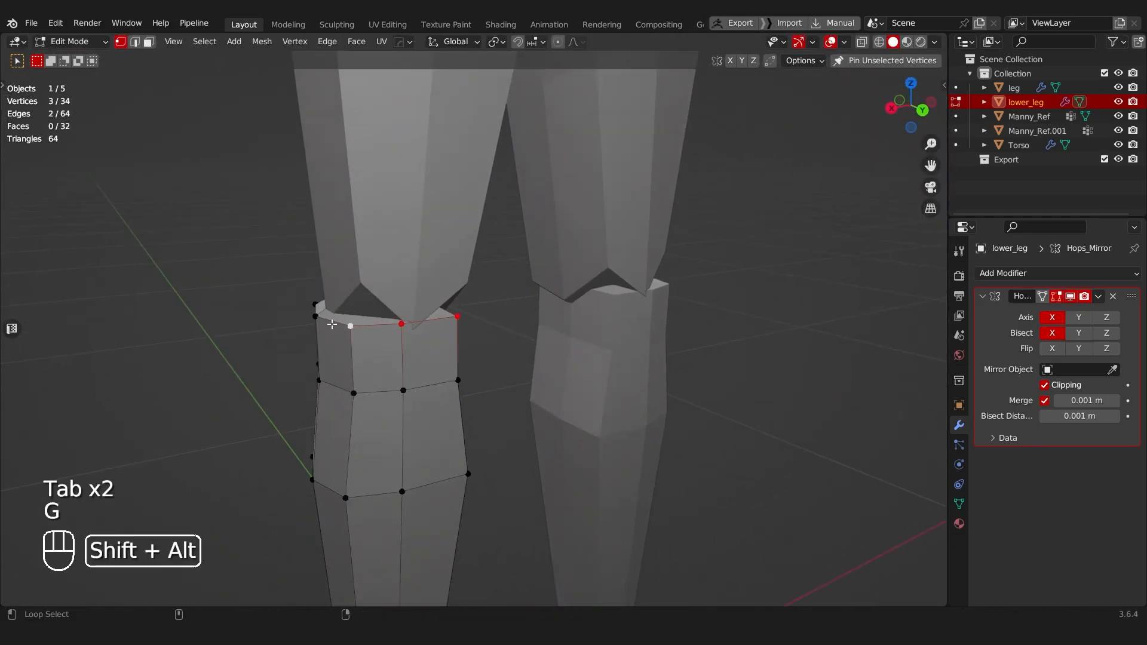
{"action": "key", "text": "g"}
{"action": "key", "text": "g"}
{"action": "left_click", "coordinate": [363, 354]}
Step: Try to move the top cap's peak vertex, and undo the recent edits to the lower leg's upper rim
{"action": "middle_click_drag", "start_coordinate": [363, 353], "coordinate": [622, 331]}
{"action": "key", "text": "Tab"}
{"action": "left_click", "coordinate": [720, 342]}
{"action": "key", "text": "alt+z"}
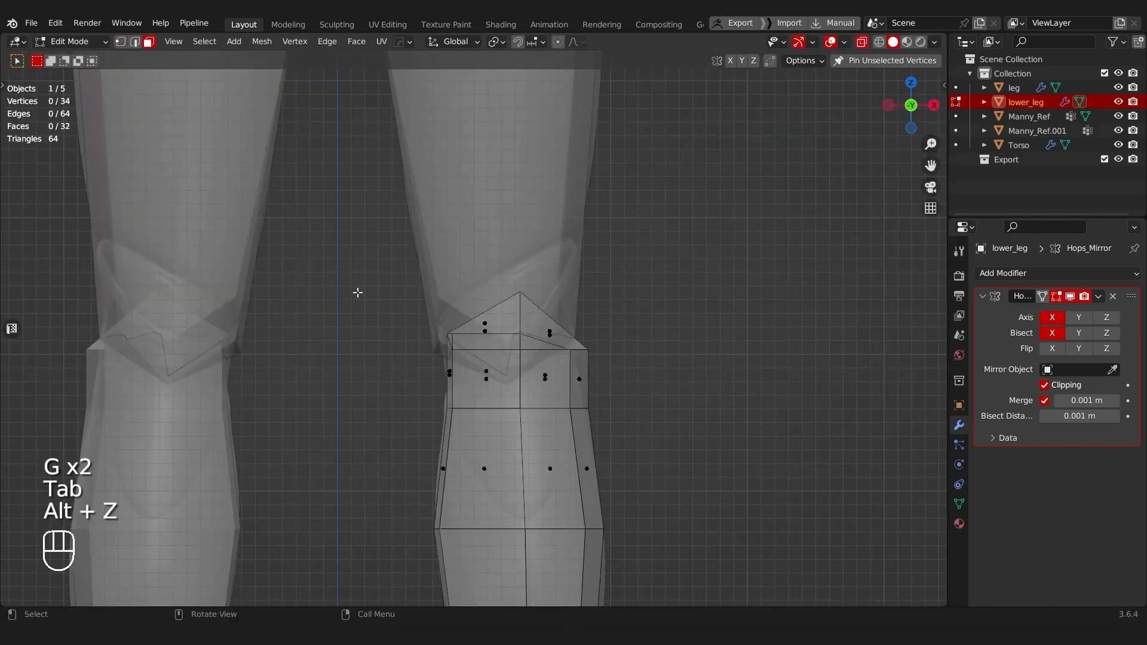
{"action": "left_click", "coordinate": [522, 291]}
{"action": "key", "text": "g"}
{"action": "middle_click", "coordinate": [554, 279]}
{"action": "left_click", "coordinate": [555, 284]}
{"action": "key", "text": "ctrl+z"}
Step: Raise all vertices of the lower leg's top end about 0.015 m along Z into the thigh
{"action": "left_click_drag", "start_coordinate": [324, 287], "coordinate": [663, 347]}
{"action": "key", "text": "g"}
{"action": "middle_click", "coordinate": [734, 292]}
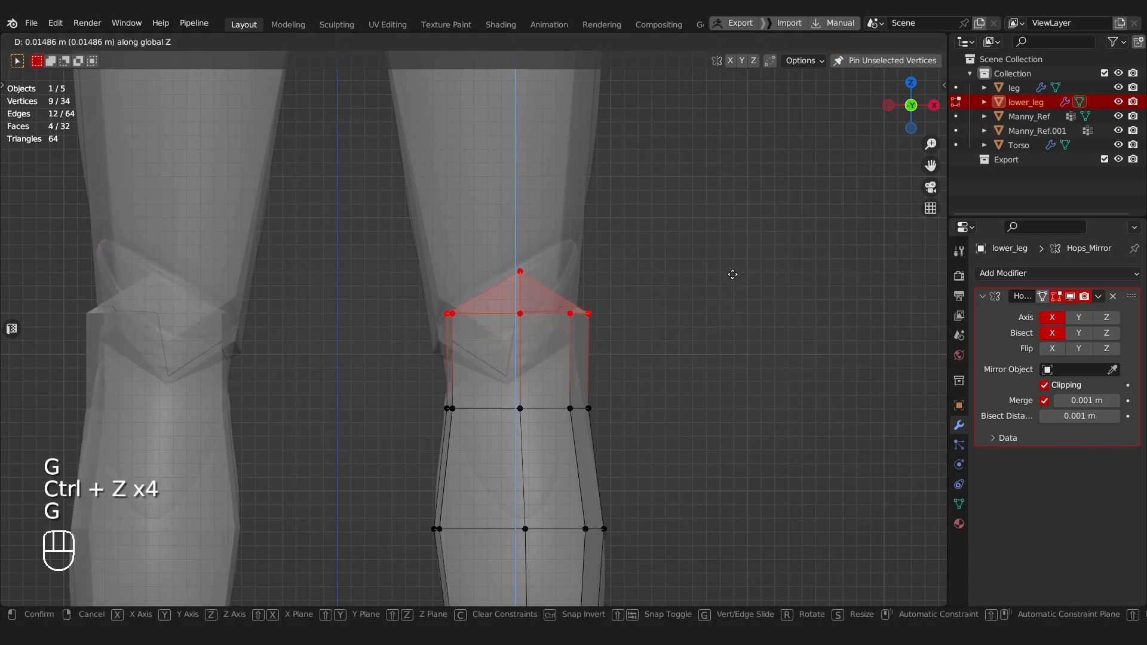
{"action": "left_click", "coordinate": [730, 276]}
{"action": "key", "text": "Tab"}
{"action": "left_click", "coordinate": [516, 216]}
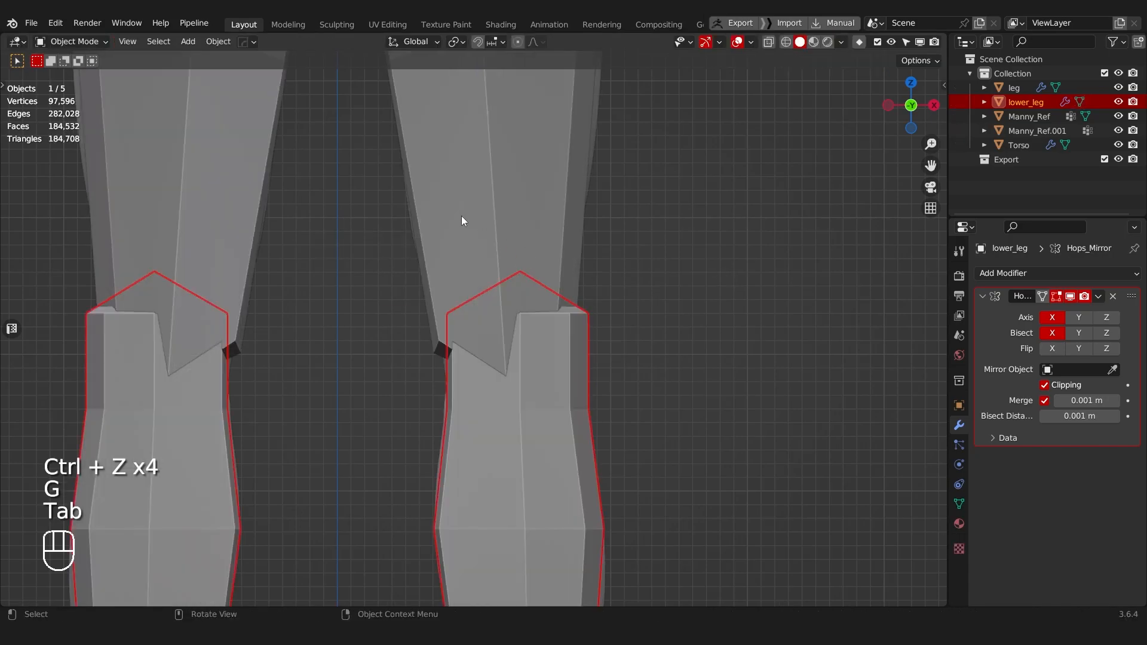
{"action": "left_click", "coordinate": [486, 245]}
{"action": "key", "text": "Tab"}
{"action": "left_click", "coordinate": [426, 263]}
{"action": "scroll", "coordinate": [503, 290], "scroll_direction": "down", "scroll_amount": 5}
{"action": "key", "text": "Tab"}
{"action": "left_click", "coordinate": [517, 266]}
Step: Move the lower leg's top end vertices about 0.012 m inward along X to centre them in the thigh's end
{"action": "left_click", "coordinate": [482, 365]}
{"action": "key", "text": "Tab"}
{"action": "scroll", "coordinate": [388, 267], "scroll_direction": "up", "scroll_amount": 4}
{"action": "key", "text": "alt+z"}
{"action": "left_click_drag", "start_coordinate": [579, 347], "coordinate": [579, 347]}
{"action": "key", "text": "g"}
{"action": "key", "text": "x"}
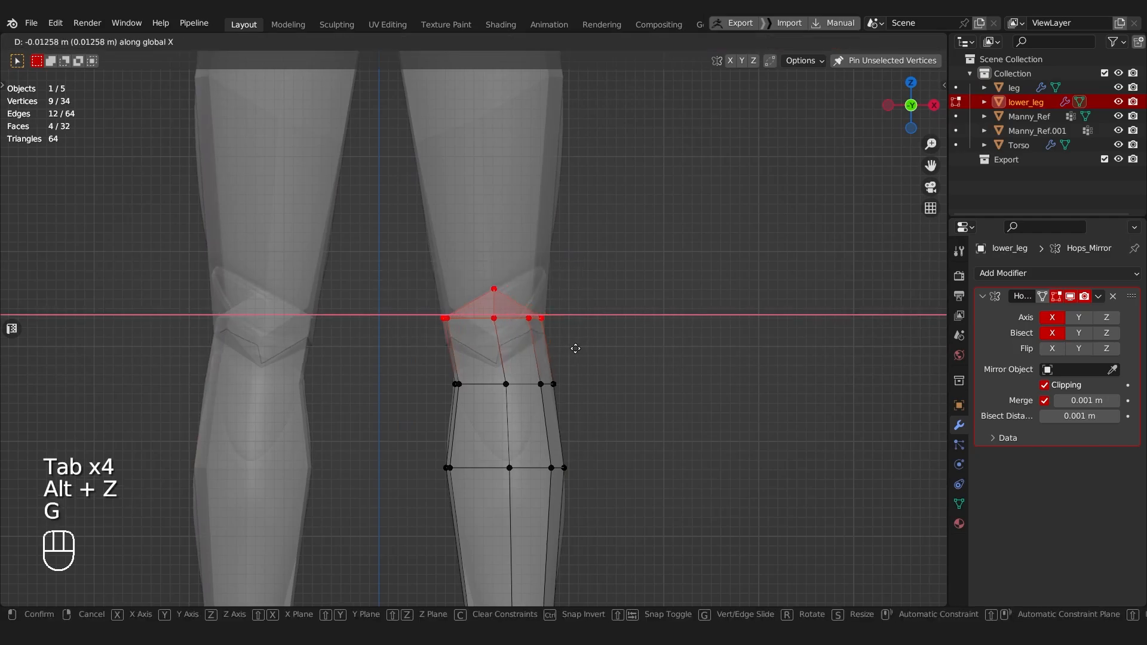
{"action": "left_click", "coordinate": [578, 346]}
Step: In side view, move the calf edge loop back about 0.043 m along Y and scale it along Y to the mannequin's calf depth
{"action": "scroll", "coordinate": [579, 374], "scroll_direction": "down", "scroll_amount": 5}
{"action": "middle_click_drag", "start_coordinate": [578, 374], "coordinate": [490, 378]}
{"action": "middle_click_drag", "start_coordinate": [491, 377], "coordinate": [499, 316], "text": "shift"}
{"action": "scroll", "coordinate": [498, 326], "scroll_direction": "up", "scroll_amount": 2}
{"action": "left_click_drag", "start_coordinate": [289, 337], "coordinate": [464, 409]}
{"action": "key", "text": "g"}
{"action": "key", "text": "y"}
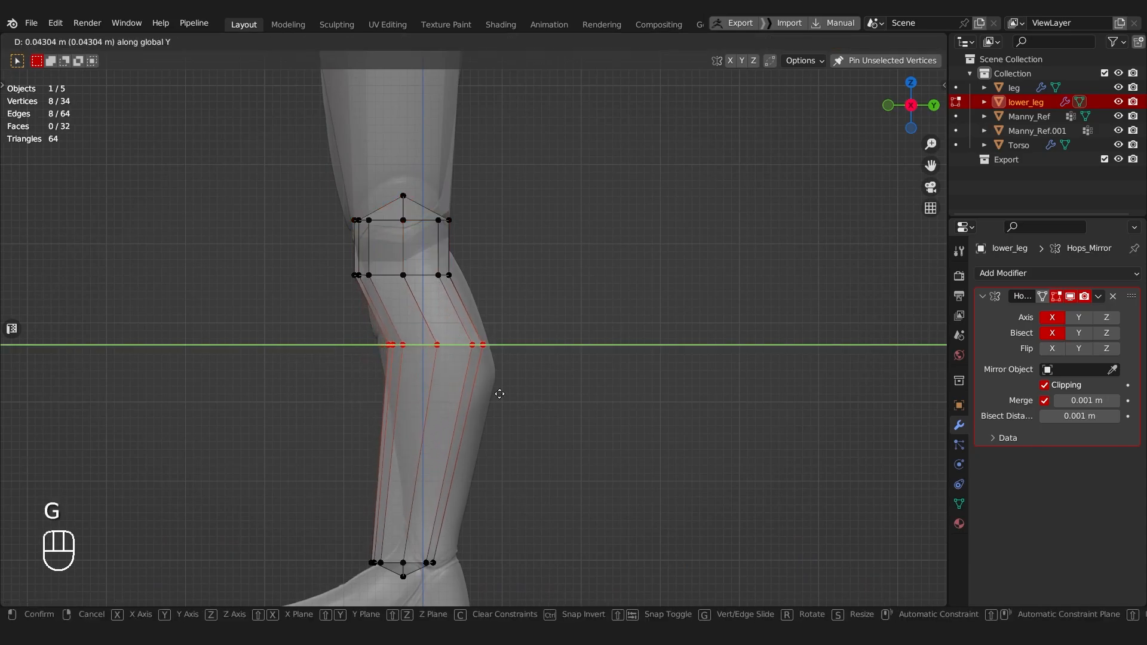
{"action": "left_click", "coordinate": [502, 394]}
{"action": "key", "text": "s"}
{"action": "key", "text": "y"}
{"action": "left_click", "coordinate": [628, 380]}
{"action": "key", "text": "g"}
{"action": "key", "text": "y"}
{"action": "left_click", "coordinate": [625, 380]}
Step: Move the edge loop just below the knee back about 0.012 m along Y
{"action": "left_click_drag", "start_coordinate": [496, 306], "coordinate": [498, 306]}
{"action": "key", "text": "g"}
{"action": "key", "text": "y"}
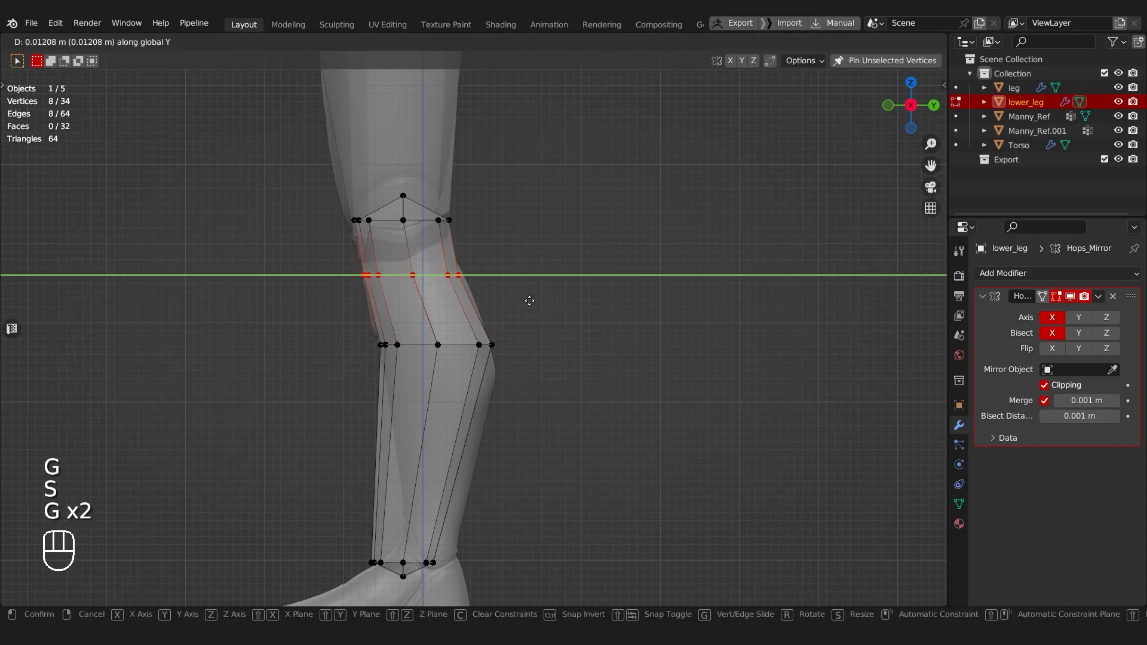
{"action": "left_click", "coordinate": [533, 299]}
Step: Move the ankle-end vertices back along Y and scale them down to match the mannequin's ankle in side view
{"action": "middle_click_drag", "start_coordinate": [335, 536], "coordinate": [371, 430], "text": "shift"}
{"action": "left_click_drag", "start_coordinate": [371, 430], "coordinate": [526, 533]}
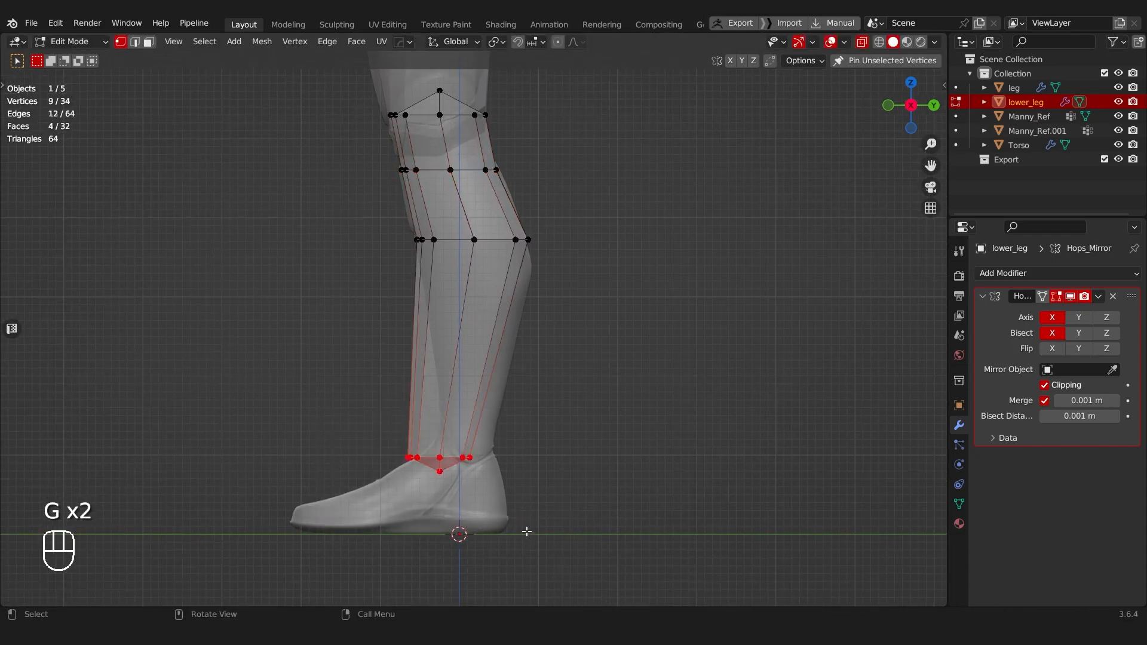
{"action": "key", "text": "g"}
{"action": "key", "text": "y"}
{"action": "key", "text": "s"}
{"action": "left_click", "coordinate": [594, 450]}
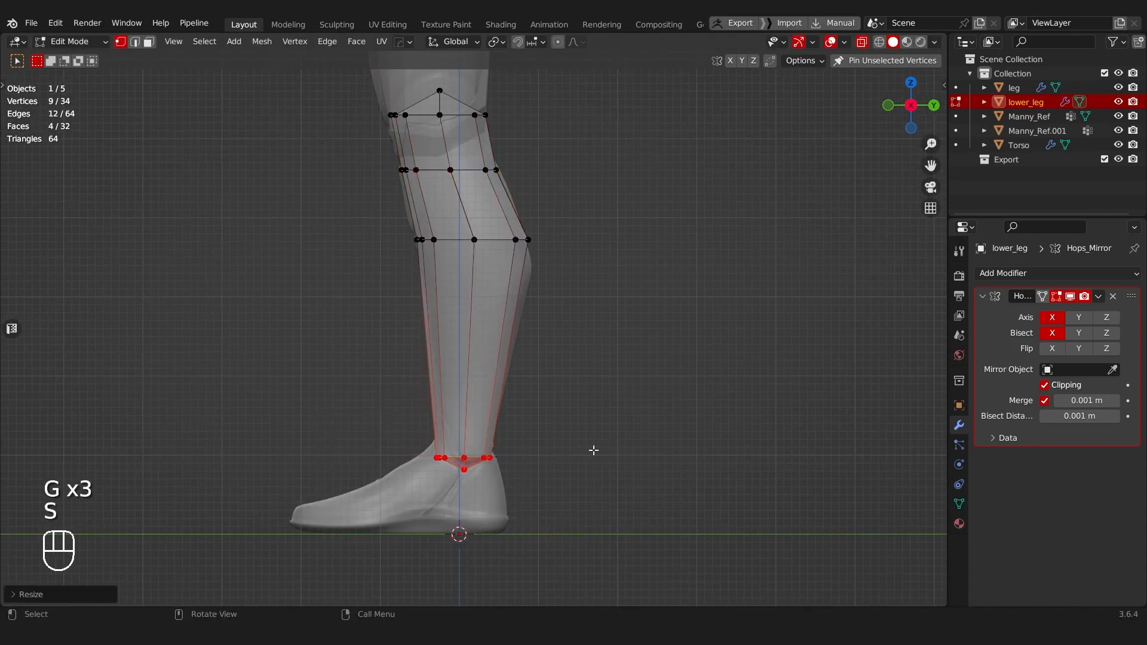
{"action": "key", "text": "g"}
{"action": "key", "text": "y"}
{"action": "left_click", "coordinate": [595, 450]}
{"action": "middle_click_drag", "start_coordinate": [596, 450], "coordinate": [559, 452], "text": "shift"}
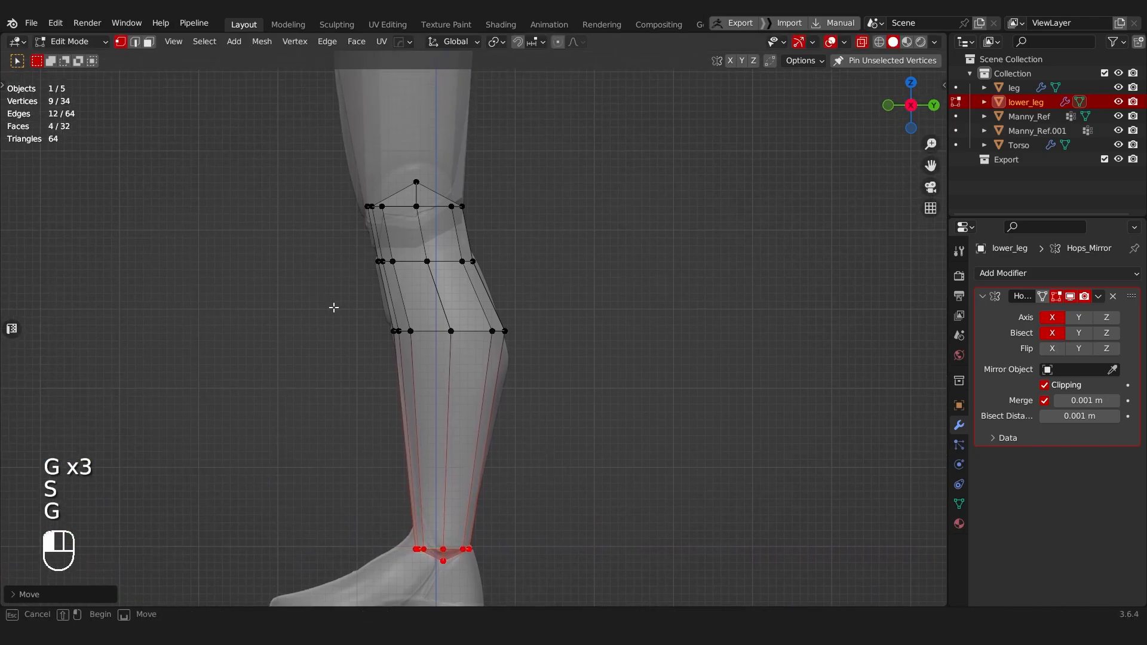
Step: Lower the calf edge loop along Z, and refit its depth and position along Y to the mannequin's calf
{"action": "left_click_drag", "start_coordinate": [329, 303], "coordinate": [598, 361]}
{"action": "key", "text": "g"}
{"action": "key", "text": "z"}
{"action": "left_click", "coordinate": [599, 382]}
{"action": "key", "text": "s"}
{"action": "key", "text": "y"}
{"action": "left_click", "coordinate": [604, 382]}
{"action": "key", "text": "g"}
{"action": "key", "text": "y"}
{"action": "left_click", "coordinate": [605, 380]}
Step: Move and scale the edge loop below the knee along Y to follow the mannequin's side profile
{"action": "left_click_drag", "start_coordinate": [542, 277], "coordinate": [541, 276]}
{"action": "key", "text": "g"}
{"action": "key", "text": "y"}
{"action": "left_click", "coordinate": [550, 276]}
{"action": "key", "text": "s"}
{"action": "key", "text": "y"}
{"action": "left_click", "coordinate": [558, 274]}
Step: Scale the lower leg's top end vertices along Z, leave mesh editing and deselect everything
{"action": "middle_click_drag", "start_coordinate": [398, 208], "coordinate": [455, 275], "text": "shift"}
{"action": "left_click_drag", "start_coordinate": [333, 251], "coordinate": [590, 335]}
{"action": "key", "text": "s"}
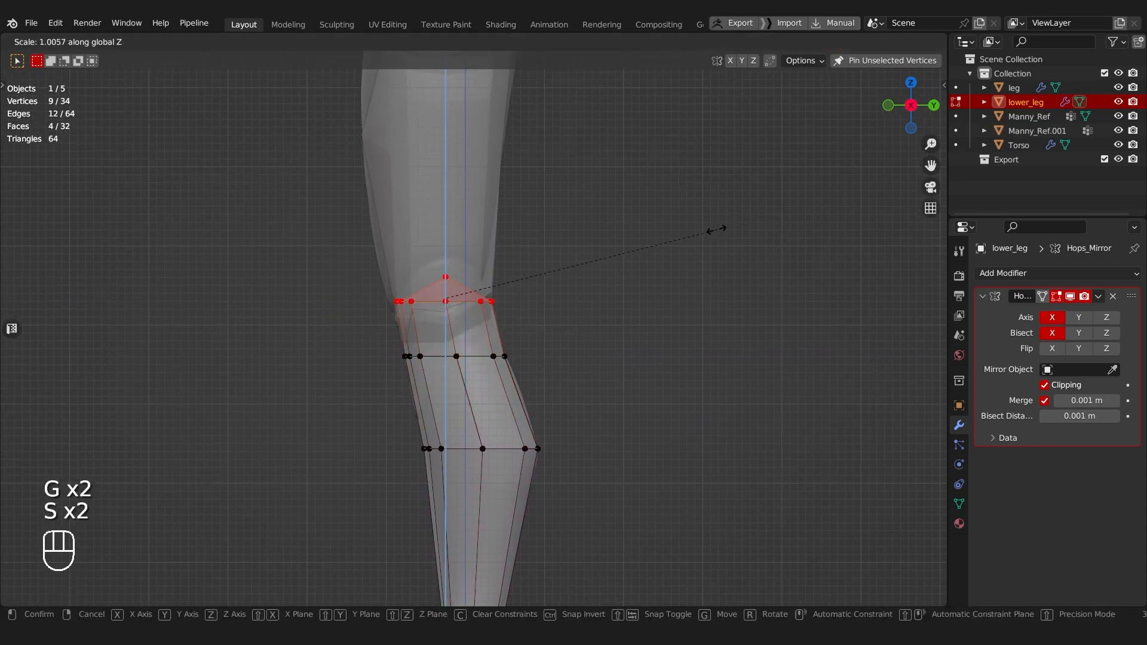
{"action": "left_click", "coordinate": [622, 237]}
{"action": "scroll", "coordinate": [441, 287], "scroll_direction": "down", "scroll_amount": 2}
{"action": "middle_click_drag", "start_coordinate": [441, 286], "coordinate": [360, 333]}
{"action": "key", "text": "Tab"}
{"action": "scroll", "coordinate": [603, 320], "scroll_direction": "down", "scroll_amount": 4}
{"action": "key", "text": "a"}
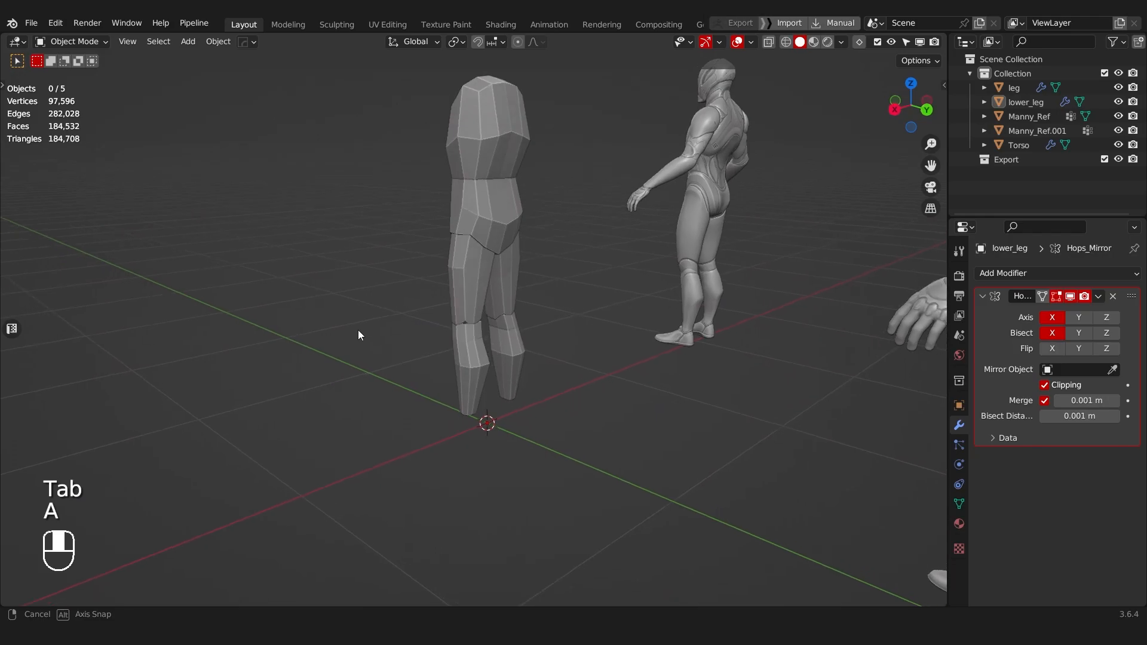
Step: Edit the thigh mesh and move its knee-end vertices to fit the mannequin's knee in front view
{"action": "scroll", "coordinate": [360, 332], "scroll_direction": "up", "scroll_amount": 4}
{"action": "left_click", "coordinate": [461, 300]}
{"action": "middle_click_drag", "start_coordinate": [462, 300], "coordinate": [665, 274]}
{"action": "key", "text": "Tab"}
{"action": "left_click", "coordinate": [550, 274]}
{"action": "key", "text": "alt+z"}
{"action": "left_click_drag", "start_coordinate": [423, 274], "coordinate": [564, 353]}
{"action": "key", "text": "g"}
{"action": "left_click", "coordinate": [568, 355]}
Step: Scale the thigh's knee-end vertices along Z, refit their position and size to the mannequin, leave mesh editing and deselect everything
{"action": "key", "text": "s"}
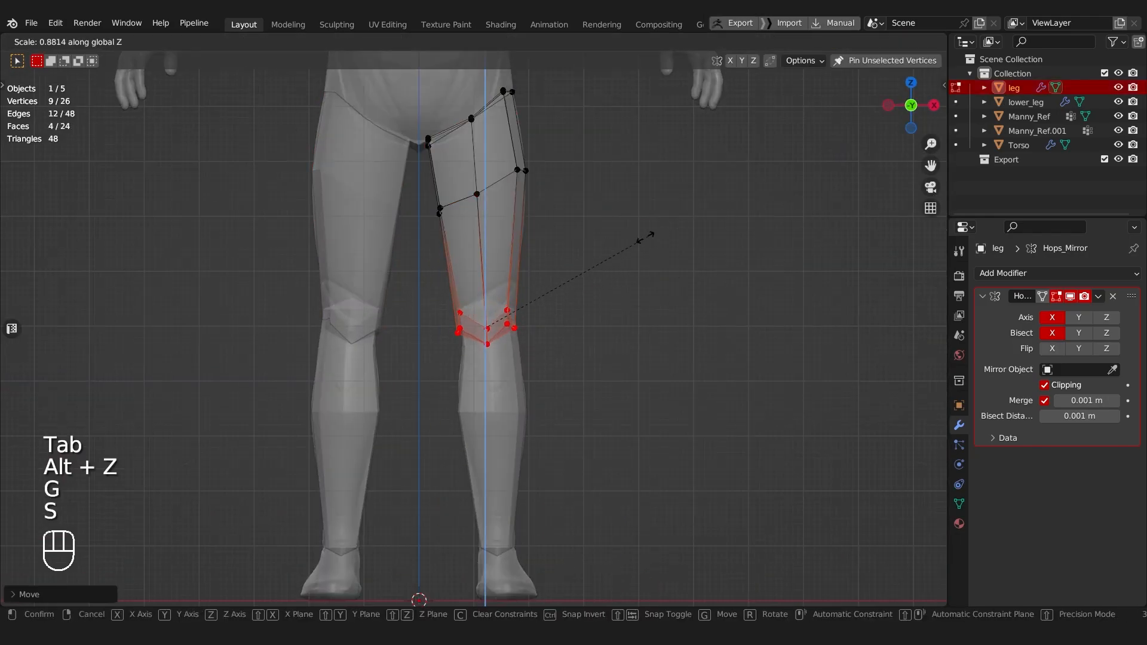
{"action": "key", "text": "g"}
{"action": "left_click", "coordinate": [614, 256]}
{"action": "key", "text": "s"}
{"action": "left_click", "coordinate": [615, 269]}
{"action": "key", "text": "Tab"}
{"action": "middle_click_drag", "start_coordinate": [615, 269], "coordinate": [472, 337]}
{"action": "left_click", "coordinate": [591, 211]}
{"action": "key", "text": "a"}
Step: Duplicate the lower leg's ankle-end faces and place the copy about 0.063 m lower along Z, inside the mannequin's foot
{"action": "middle_click_drag", "start_coordinate": [492, 343], "coordinate": [648, 322]}
{"action": "middle_click_drag", "start_coordinate": [512, 297], "coordinate": [402, 308]}
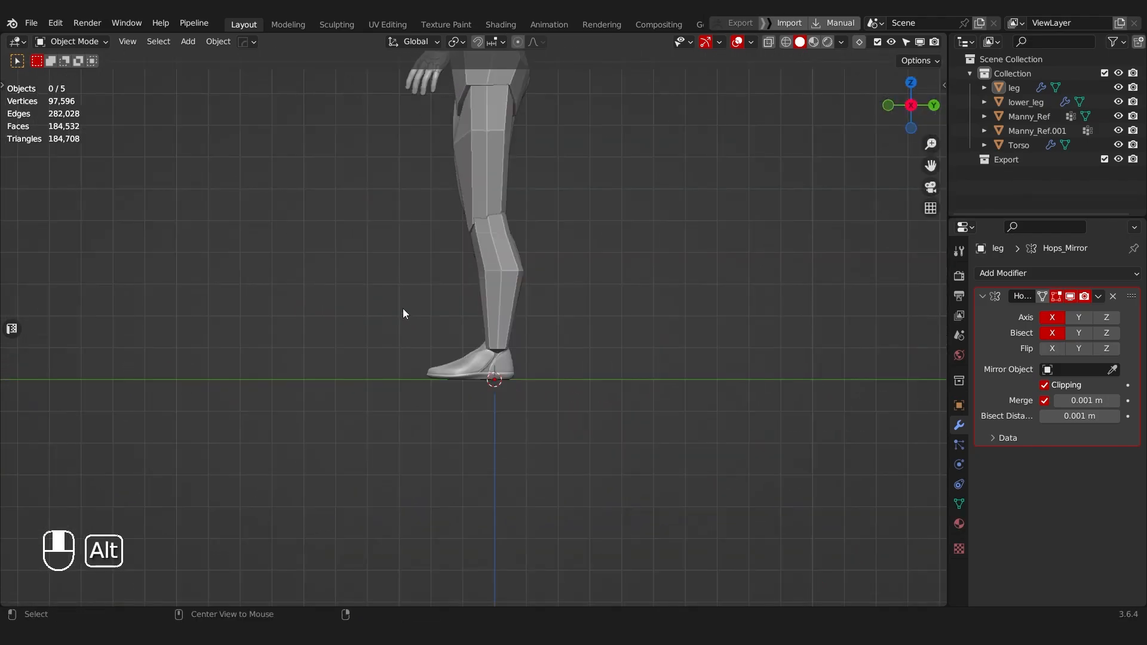
{"action": "middle_click_drag", "start_coordinate": [484, 347], "coordinate": [486, 290], "text": "shift"}
{"action": "scroll", "coordinate": [519, 304], "scroll_direction": "up", "scroll_amount": 6}
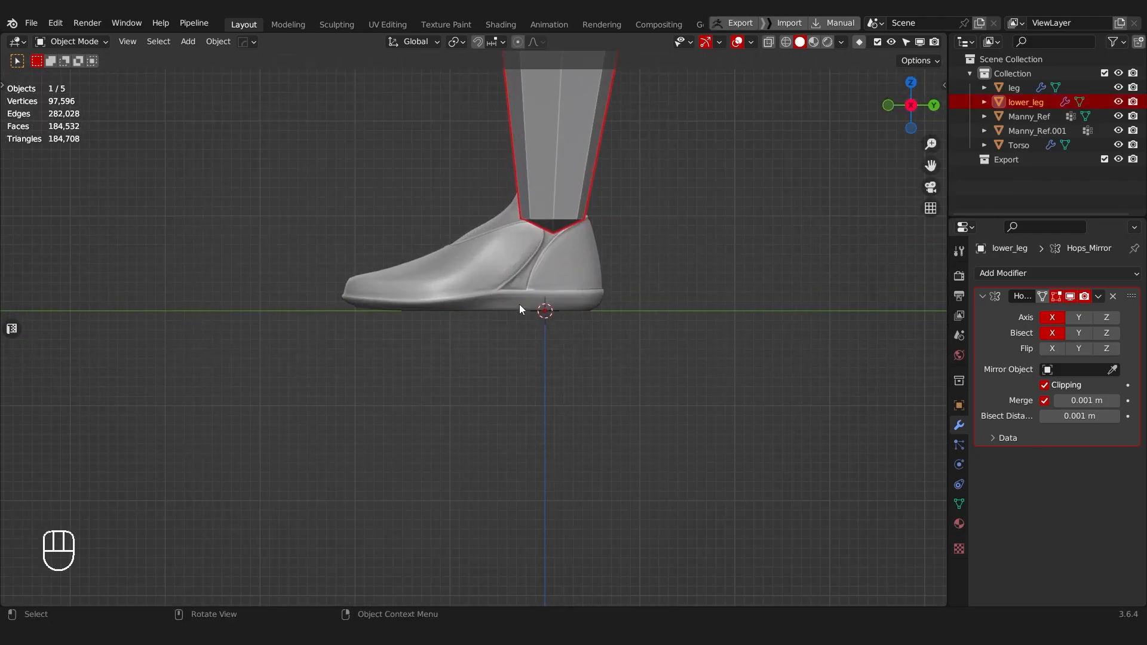
{"action": "key", "text": "Tab"}
{"action": "middle_click_drag", "start_coordinate": [614, 283], "coordinate": [511, 388], "text": "shift"}
{"action": "scroll", "coordinate": [510, 388], "scroll_direction": "up", "scroll_amount": 1}
{"action": "key", "text": "alt+z"}
{"action": "key", "text": "s"}
{"action": "key", "text": "z"}
{"action": "right_click", "coordinate": [596, 363]}
{"action": "key", "text": "shift+d"}
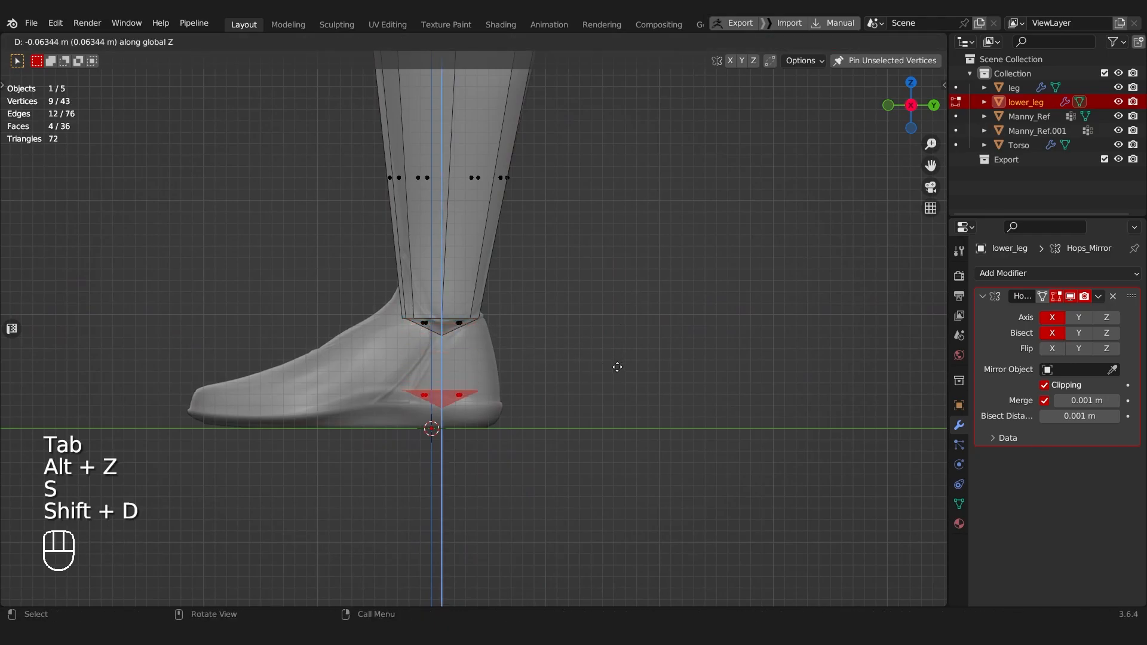
{"action": "right_click", "coordinate": [617, 367]}
Step: Separate the duplicated ankle faces into their own object and rename it foot
{"action": "key", "text": "p"}
{"action": "left_click", "coordinate": [622, 366]}
{"action": "key", "text": "Tab"}
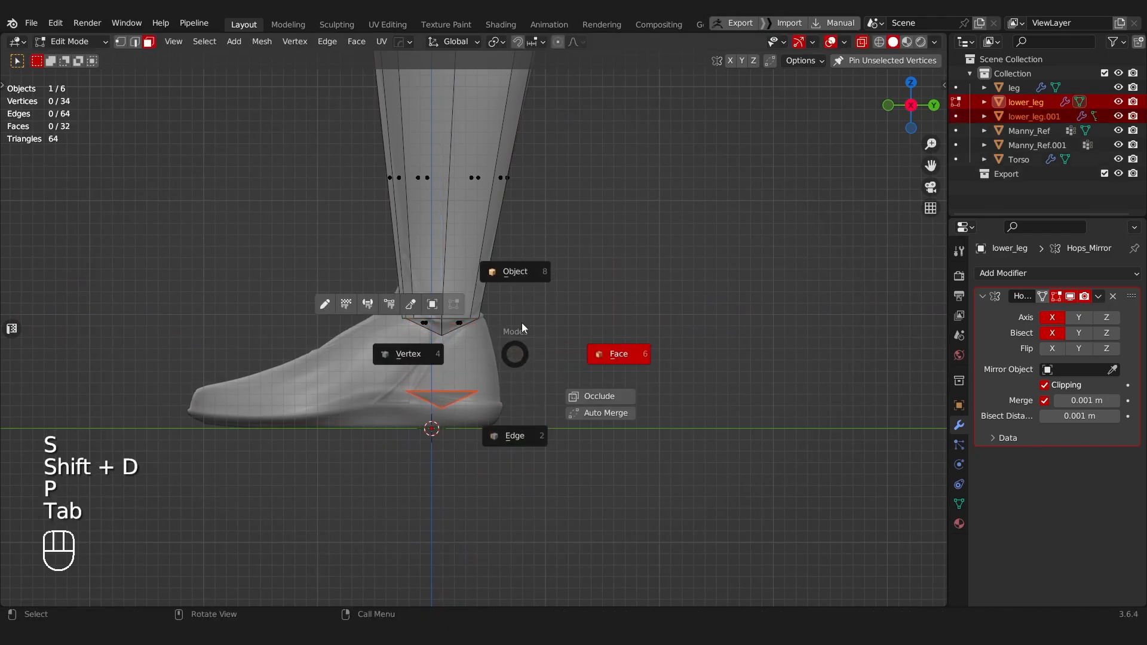
{"action": "key", "text": "F2"}
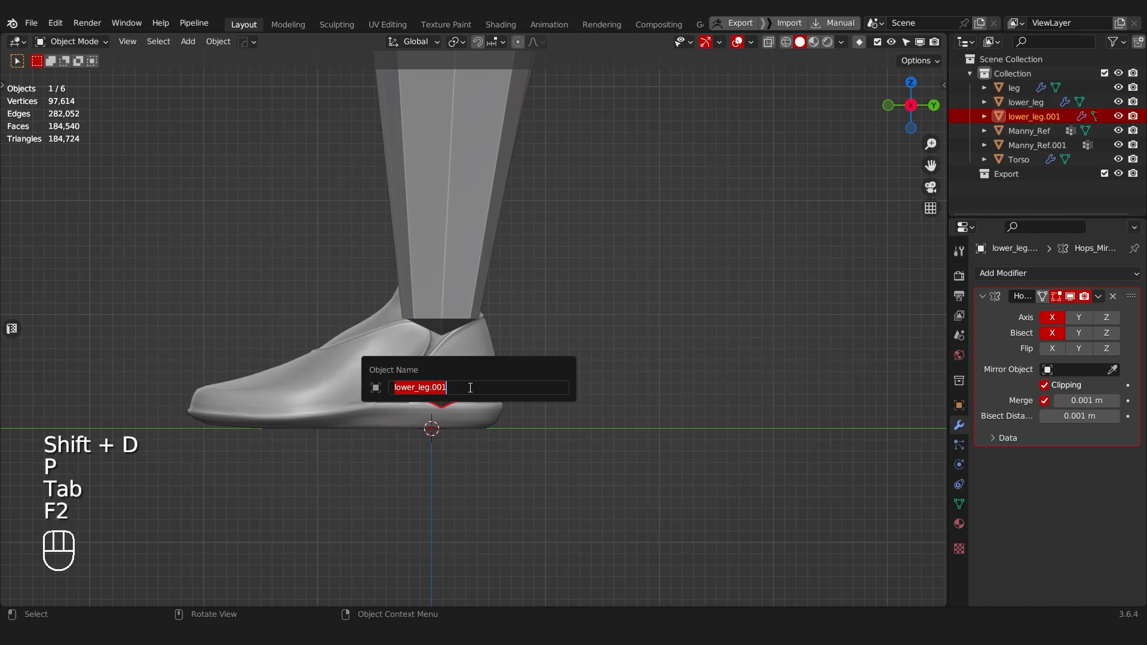
{"action": "type", "text": "foot"}
{"action": "key", "text": "Return"}
Step: Flatten all the foot faces by scaling them to 0 along Z and lower them to the mannequin's sole
{"action": "key", "text": "Tab"}
{"action": "key", "text": "alt+z"}
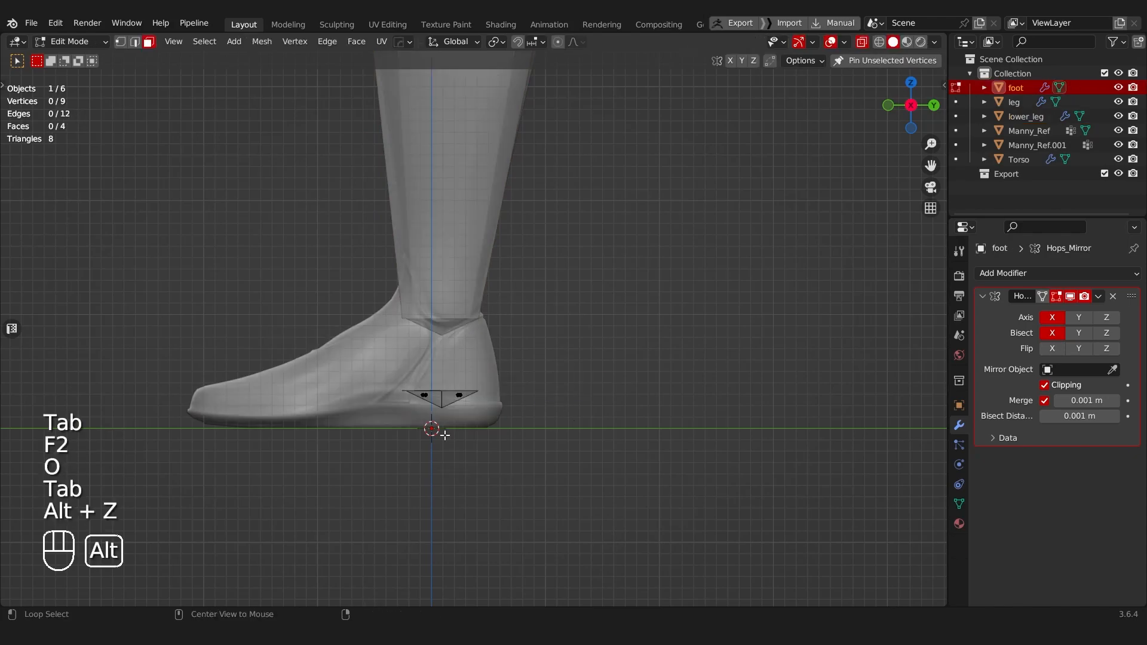
{"action": "key", "text": "s"}
{"action": "key", "text": "z"}
{"action": "key", "text": "0"}
{"action": "left_click", "coordinate": [487, 326]}
{"action": "key", "text": "g"}
{"action": "key", "text": "z"}
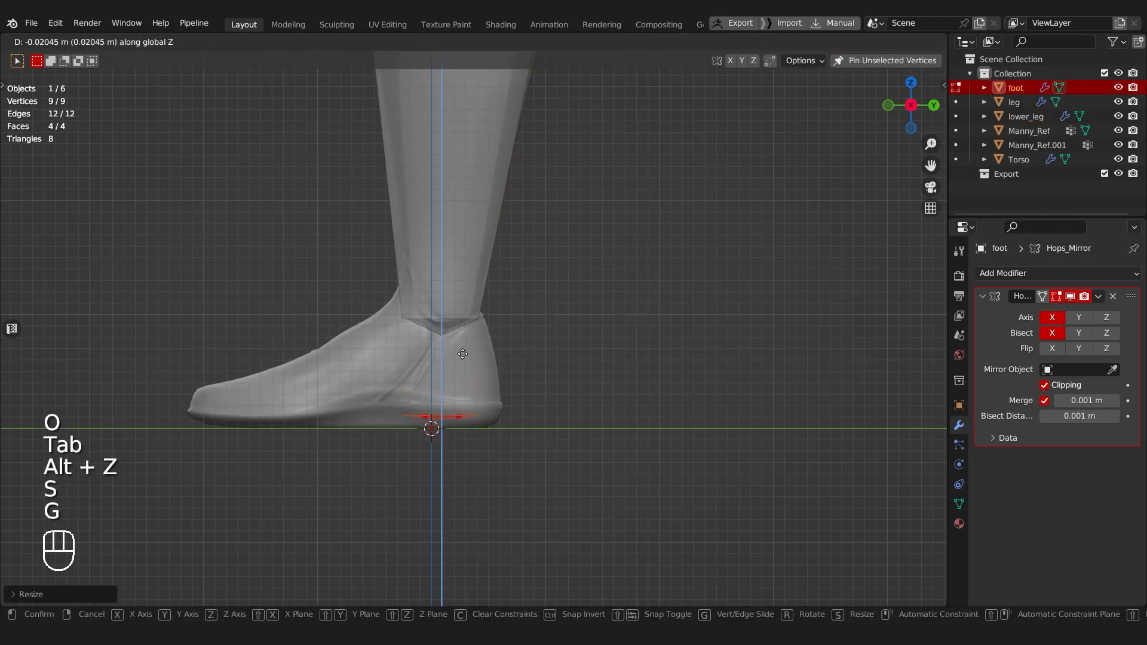
{"action": "left_click", "coordinate": [462, 358]}
{"action": "key", "text": "e"}
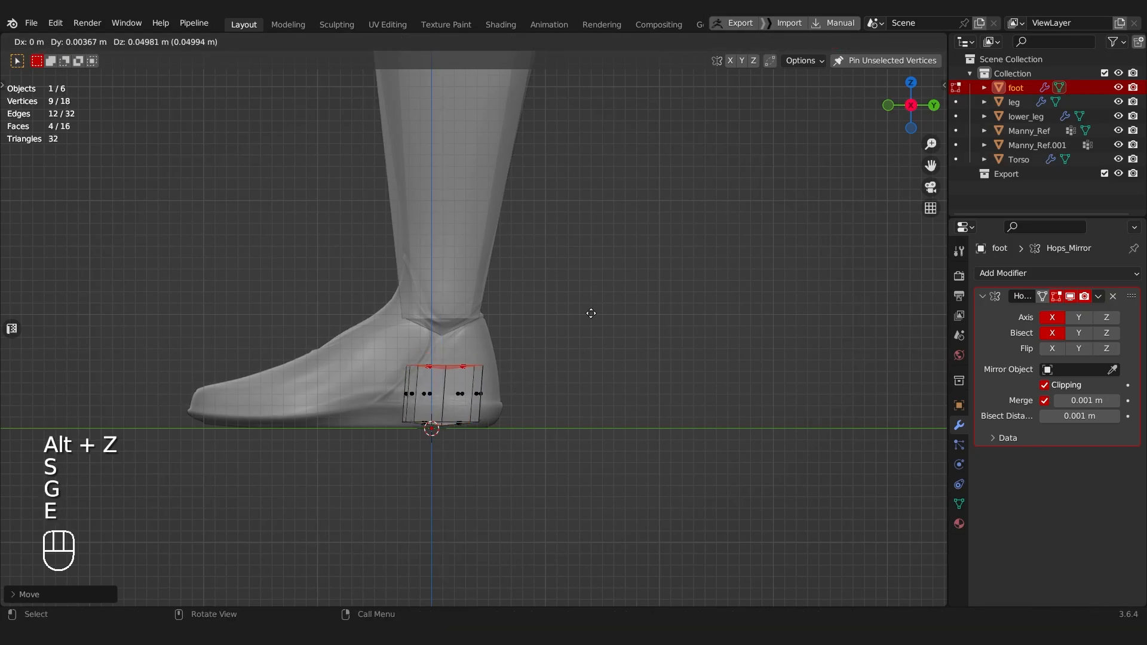
{"action": "right_click", "coordinate": [590, 313]}
{"action": "key", "text": "ctrl+z"}
Step: Extrude the foot faces upward along Z to just above the mannequin's ankle
{"action": "scroll", "coordinate": [568, 341], "scroll_direction": "up", "scroll_amount": 2}
{"action": "middle_click_drag", "start_coordinate": [554, 361], "coordinate": [598, 323], "text": "shift"}
{"action": "key", "text": "e"}
{"action": "key", "text": "z"}
{"action": "left_click", "coordinate": [586, 187]}
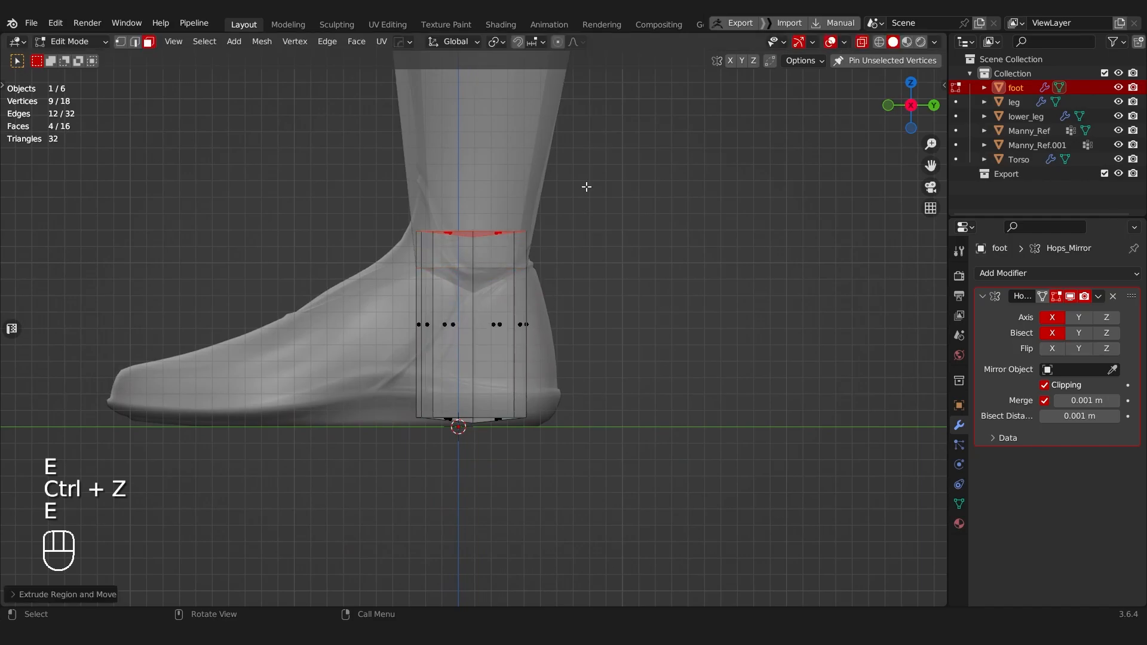
Step: Extrude the two front faces of the foot block forward to the tip of the mannequin's toes
{"action": "scroll", "coordinate": [460, 352], "scroll_direction": "down", "scroll_amount": 5}
{"action": "middle_click_drag", "start_coordinate": [466, 355], "coordinate": [605, 368]}
{"action": "key", "text": "alt+z"}
{"action": "scroll", "coordinate": [604, 358], "scroll_direction": "up", "scroll_amount": 4}
{"action": "key", "text": "Tab"}
{"action": "left_click", "coordinate": [417, 309]}
{"action": "middle_click_drag", "start_coordinate": [417, 310], "coordinate": [591, 323]}
{"action": "key", "text": "e"}
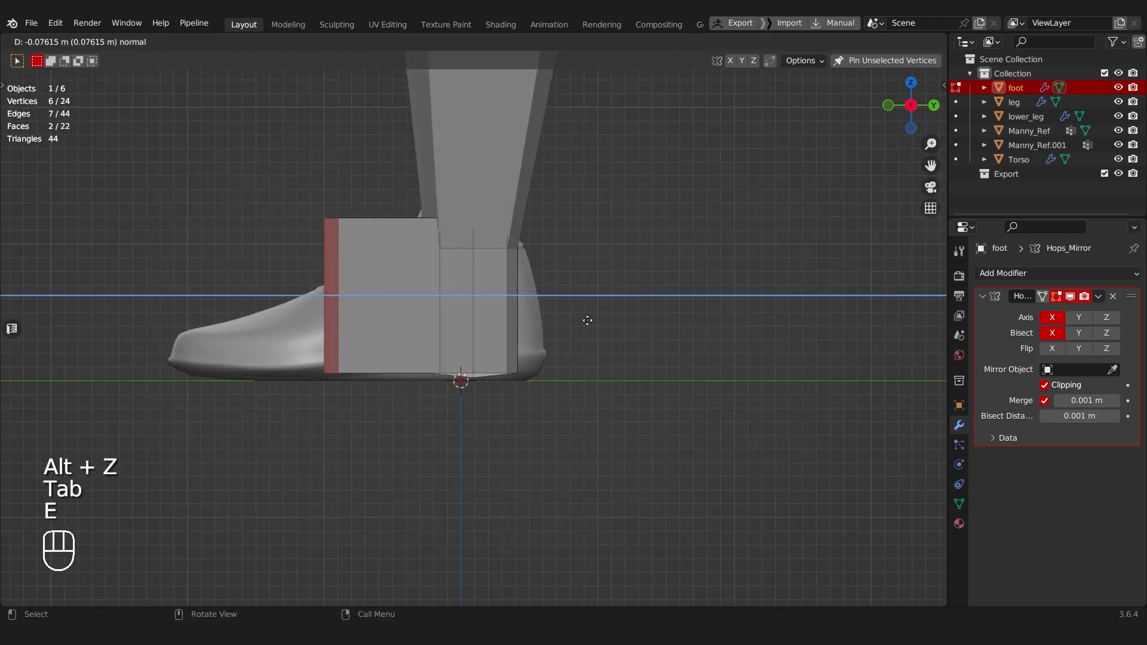
{"action": "left_click", "coordinate": [428, 325]}
Step: Lower the upper vertices of the toe end along Z to the mannequin's toe height
{"action": "key", "text": "Tab"}
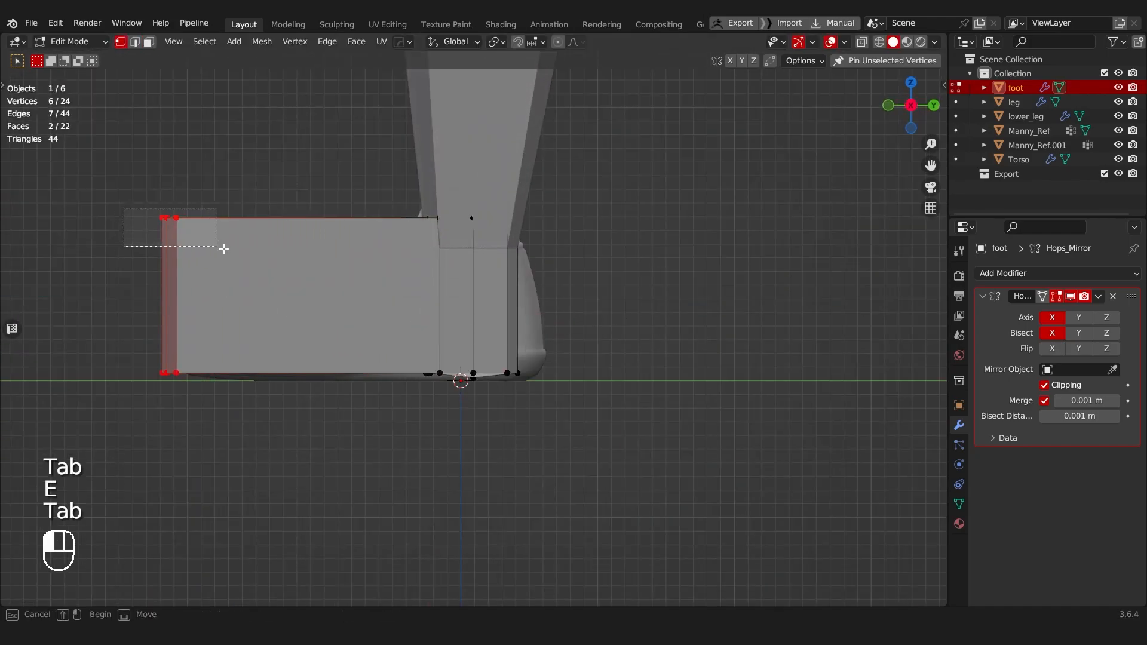
{"action": "left_click_drag", "start_coordinate": [220, 248], "coordinate": [221, 252]}
{"action": "key", "text": "g"}
{"action": "key", "text": "z"}
{"action": "left_click", "coordinate": [210, 368]}
Step: Scale the foot's upper ankle vertices up to about 1.16 to match the mannequin's ankle, and leave mesh editing
{"action": "key", "text": "alt+z"}
{"action": "middle_click_drag", "start_coordinate": [389, 268], "coordinate": [333, 322], "text": "shift"}
{"action": "scroll", "coordinate": [332, 323], "scroll_direction": "up", "scroll_amount": 1}
{"action": "left_click_drag", "start_coordinate": [345, 243], "coordinate": [535, 300]}
{"action": "key", "text": "s"}
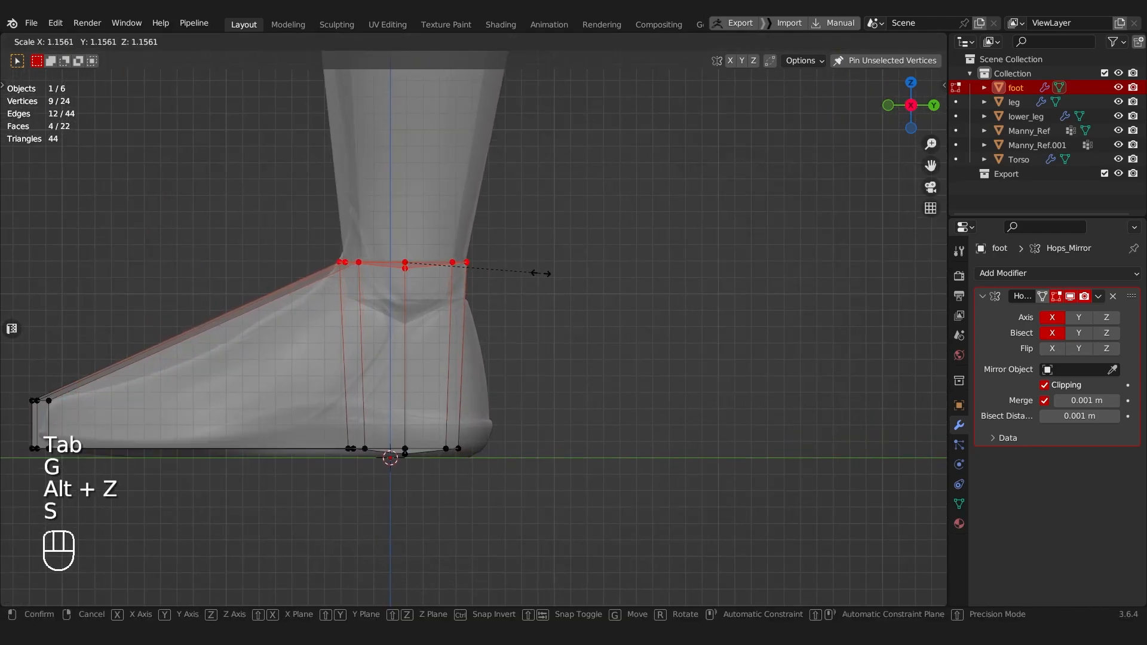
{"action": "left_click", "coordinate": [544, 273]}
{"action": "key", "text": "alt+z"}
{"action": "middle_click_drag", "start_coordinate": [366, 274], "coordinate": [412, 247]}
{"action": "scroll", "coordinate": [423, 335], "scroll_direction": "down", "scroll_amount": 4}
{"action": "key", "text": "Tab"}
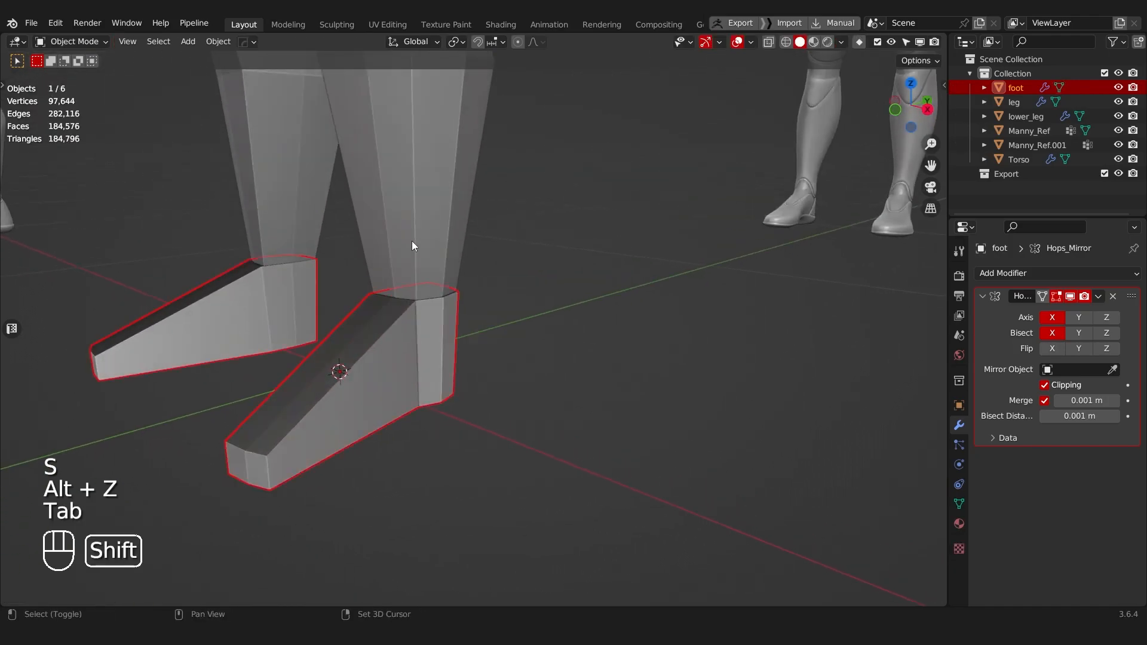
Step: Recalculate the normals of the whole lower leg mesh and of the whole foot mesh
{"action": "left_click", "coordinate": [416, 232]}
{"action": "scroll", "coordinate": [415, 233], "scroll_direction": "down", "scroll_amount": 3}
{"action": "key", "text": "Tab"}
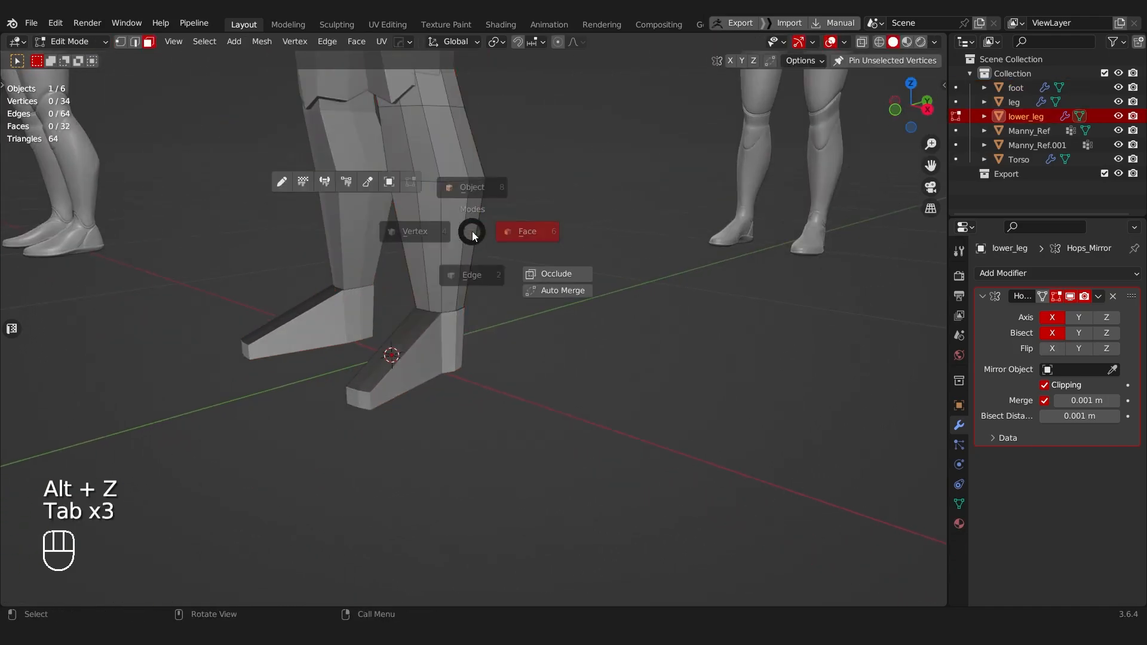
{"action": "key", "text": "Tab"}
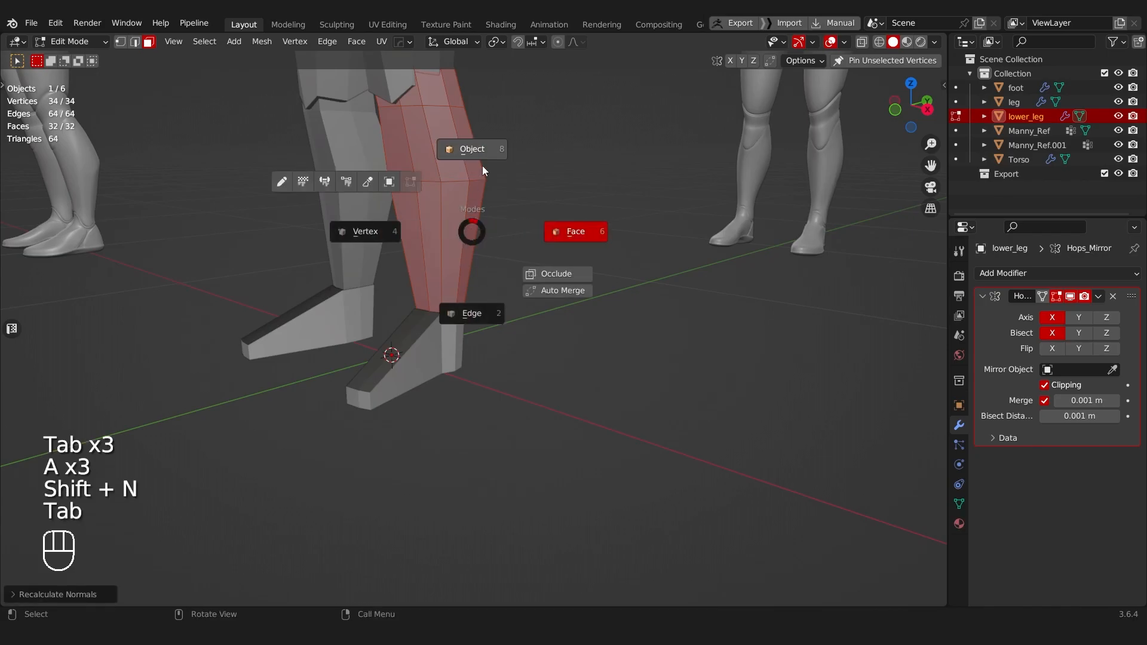
{"action": "left_click", "coordinate": [411, 366]}
{"action": "key", "text": "Tab"}
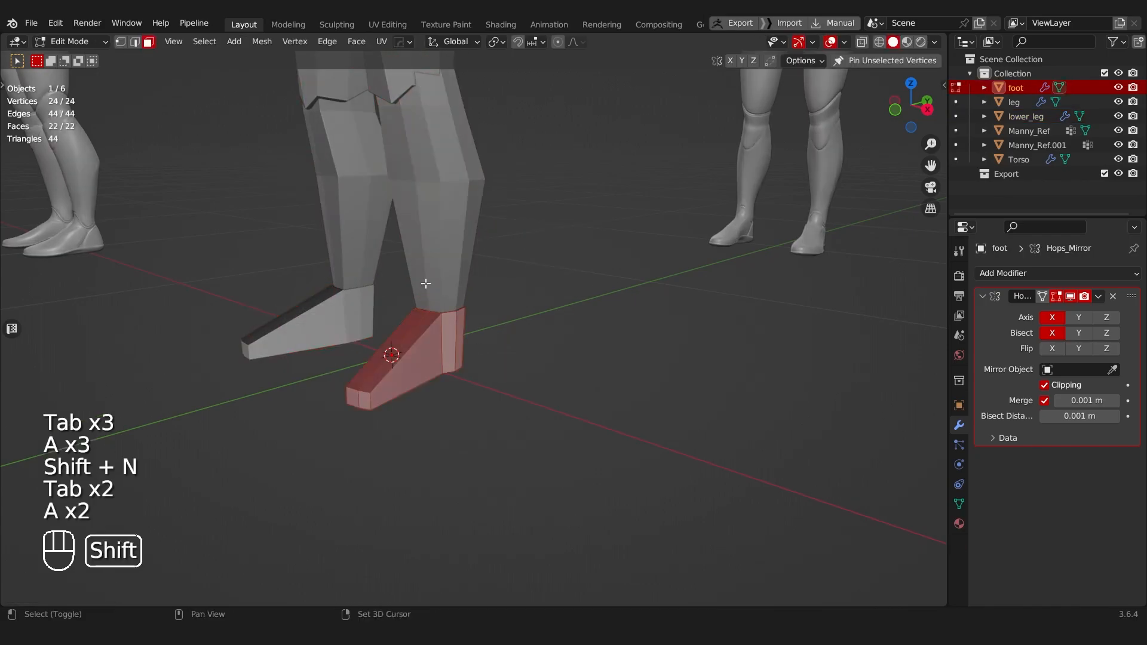
{"action": "key", "text": "shift+n"}
{"action": "key", "text": "Tab"}
Step: Add a horizontal edge loop around the foot and level it by scaling it along Z
{"action": "scroll", "coordinate": [460, 365], "scroll_direction": "up", "scroll_amount": 3}
{"action": "middle_click_drag", "start_coordinate": [460, 374], "coordinate": [363, 337]}
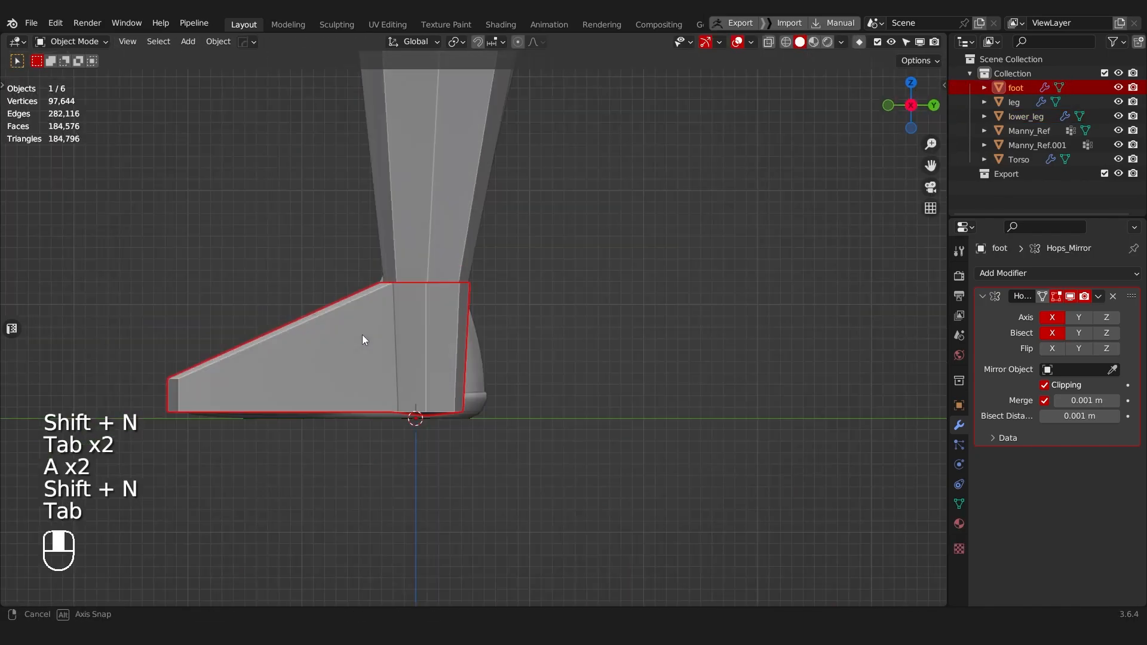
{"action": "key", "text": "Tab"}
{"action": "key", "text": "ctrl+r"}
{"action": "left_click", "coordinate": [450, 376]}
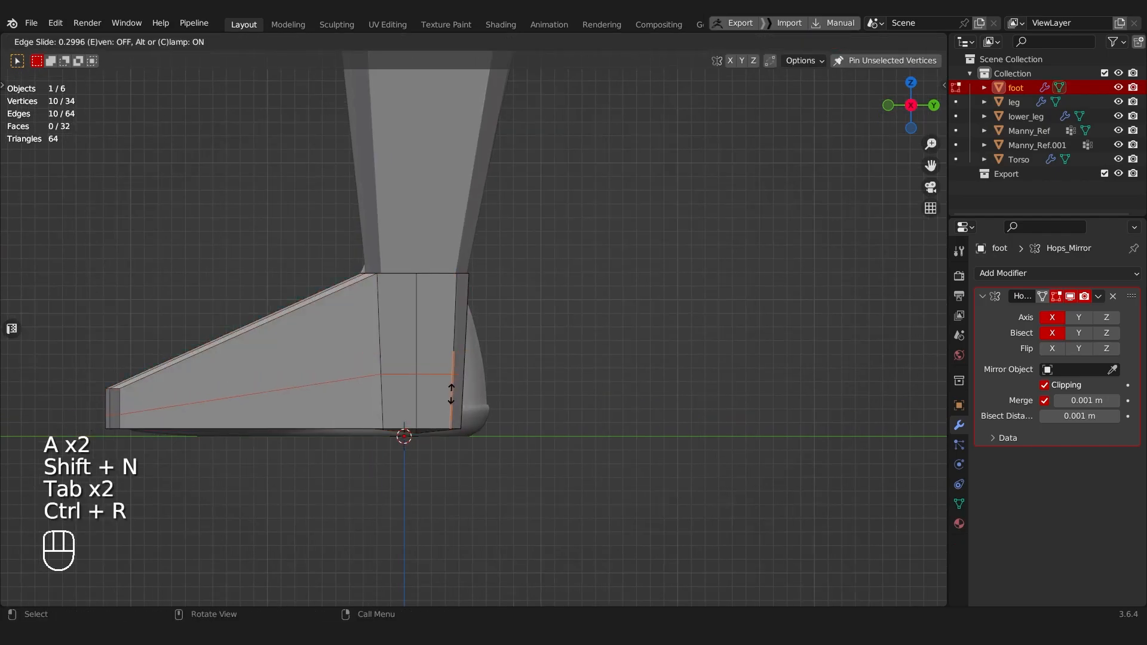
{"action": "left_click", "coordinate": [451, 394]}
{"action": "key", "text": "s"}
{"action": "key", "text": "z"}
{"action": "key", "text": "Return"}
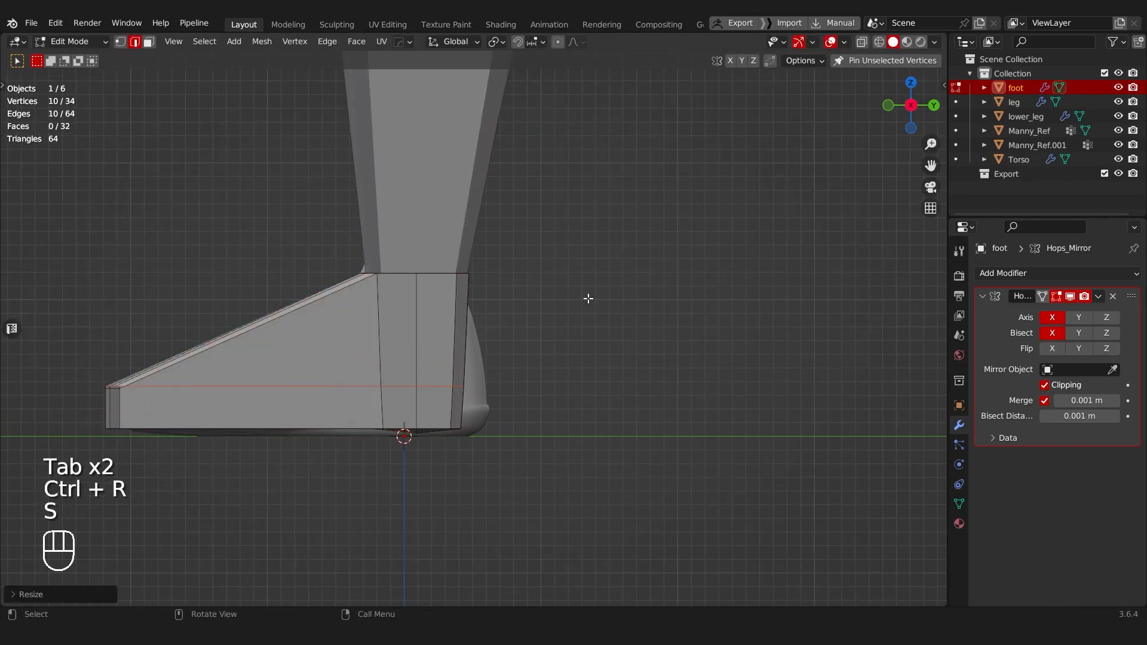
{"action": "key", "text": "g"}
{"action": "left_click", "coordinate": [603, 332]}
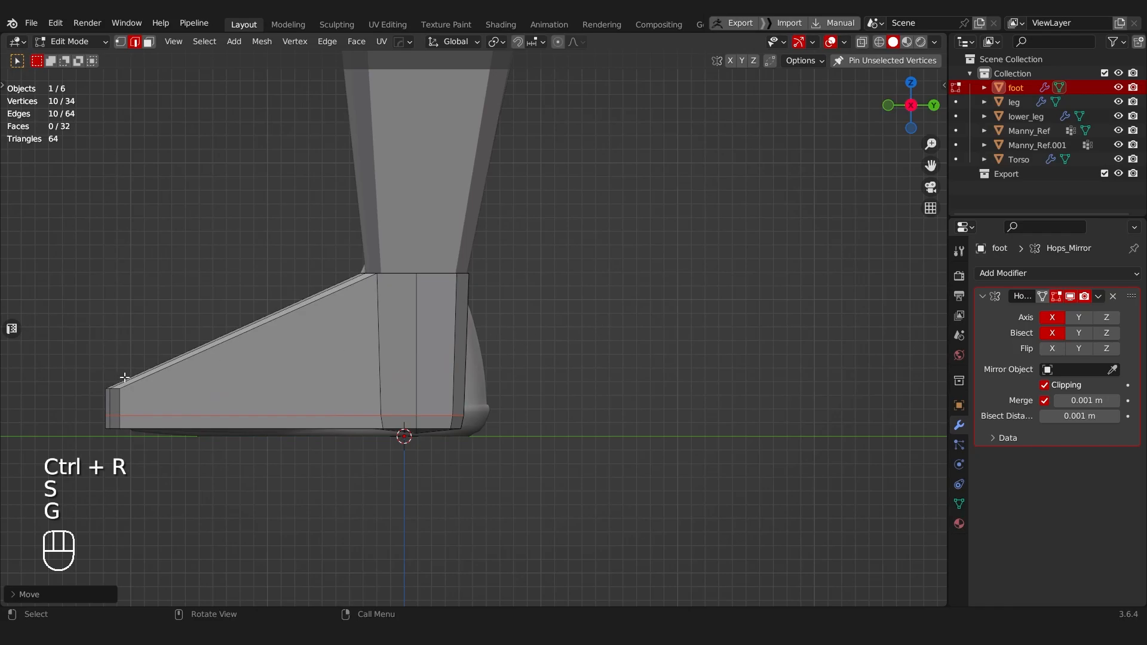
{"action": "key", "text": "ctrl+z"}
Step: Lower the foot's horizontal edge loop to the top of the sole, and move the lower heel vertices back to the mannequin's heel
{"action": "key", "text": "g"}
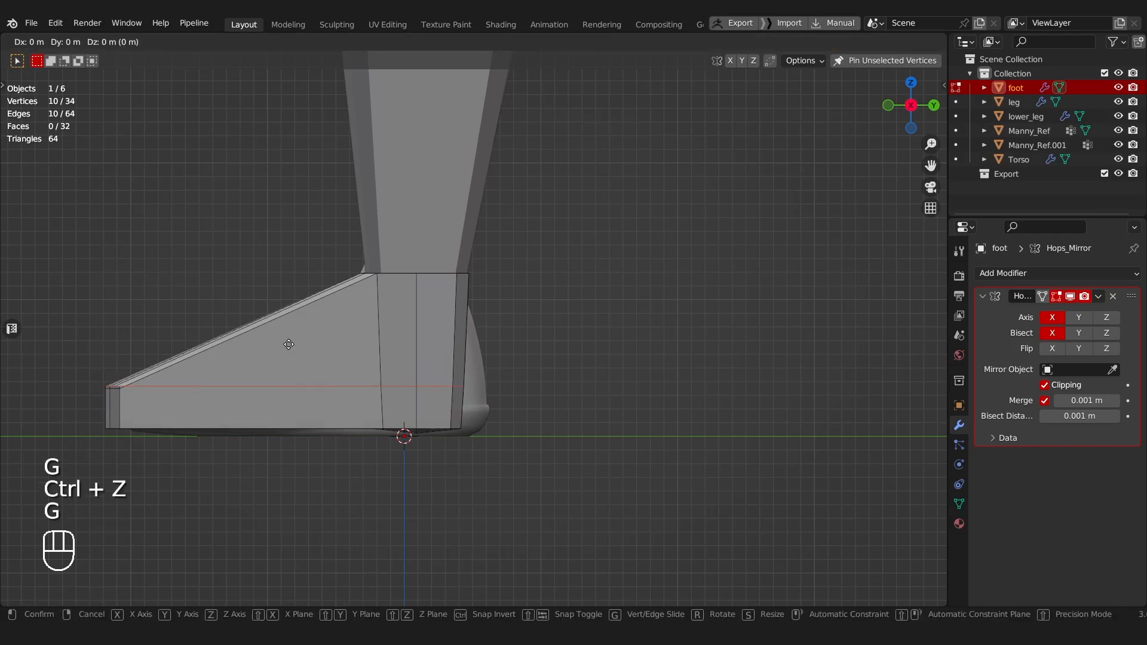
{"action": "left_click", "coordinate": [418, 385]}
{"action": "key", "text": "Tab"}
{"action": "key", "text": "alt+z"}
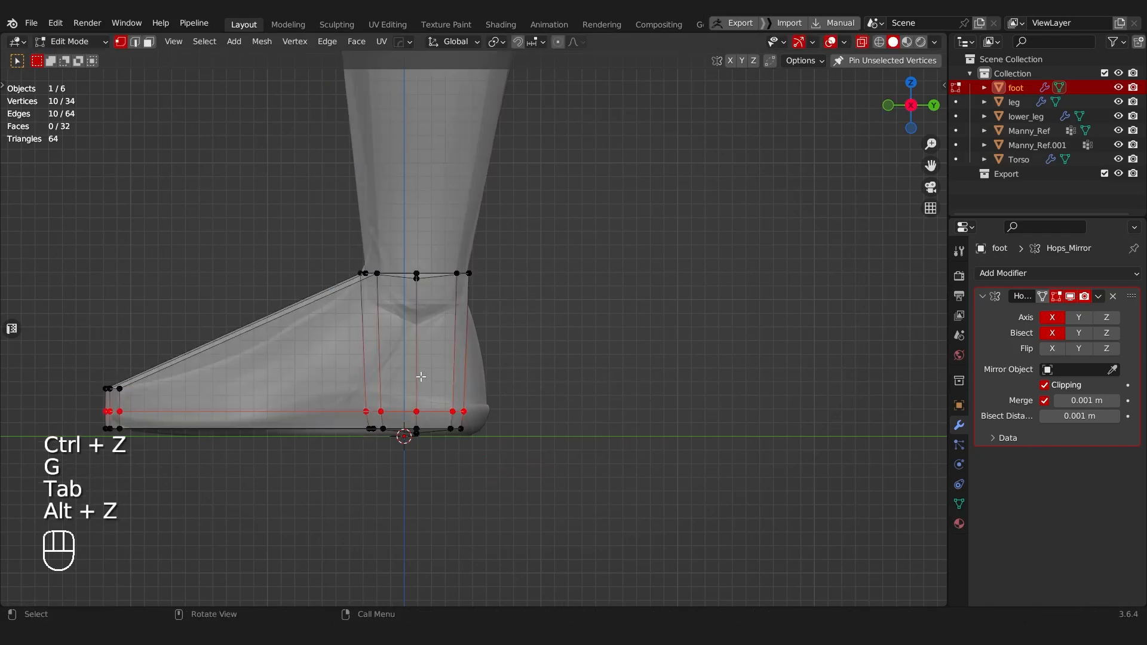
{"action": "key", "text": "g"}
{"action": "left_click", "coordinate": [476, 407]}
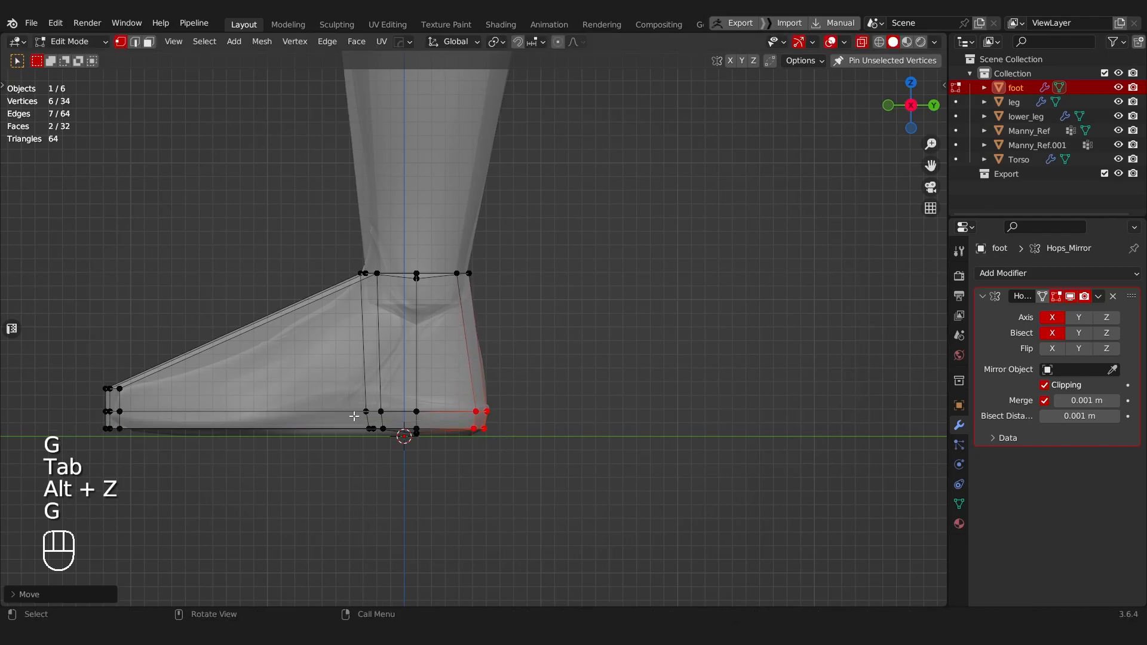
Step: Flatten the foot's bottom vertices along Z and move them down to ground level
{"action": "left_click_drag", "start_coordinate": [138, 431], "coordinate": [508, 442]}
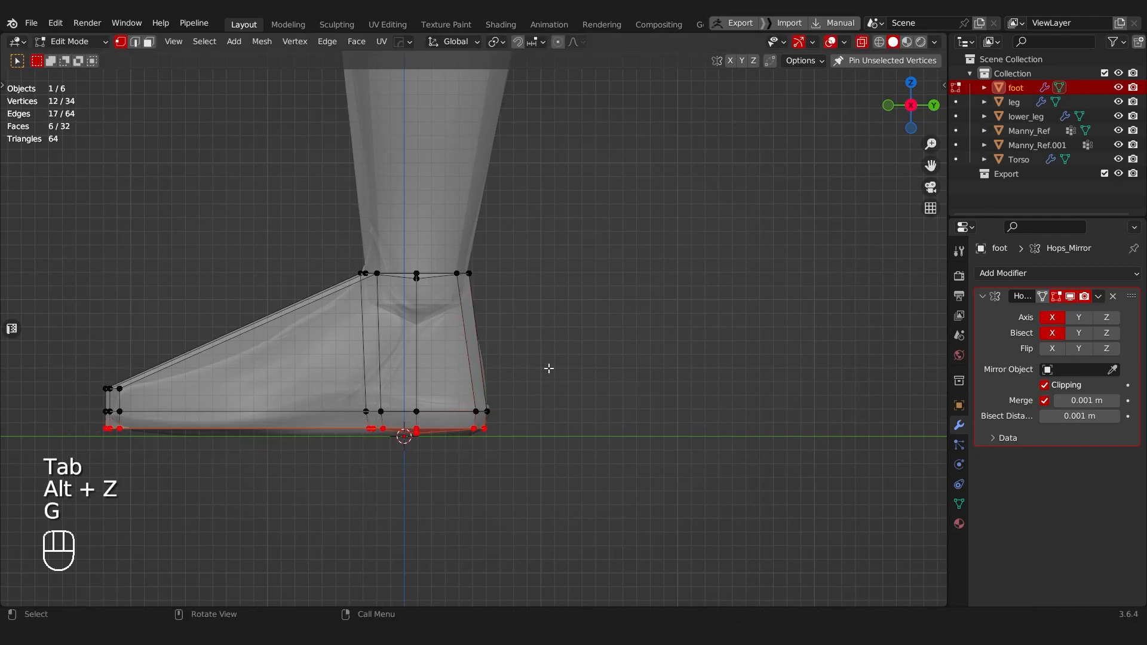
{"action": "key", "text": "s"}
{"action": "left_click", "coordinate": [528, 367]}
{"action": "key", "text": "g"}
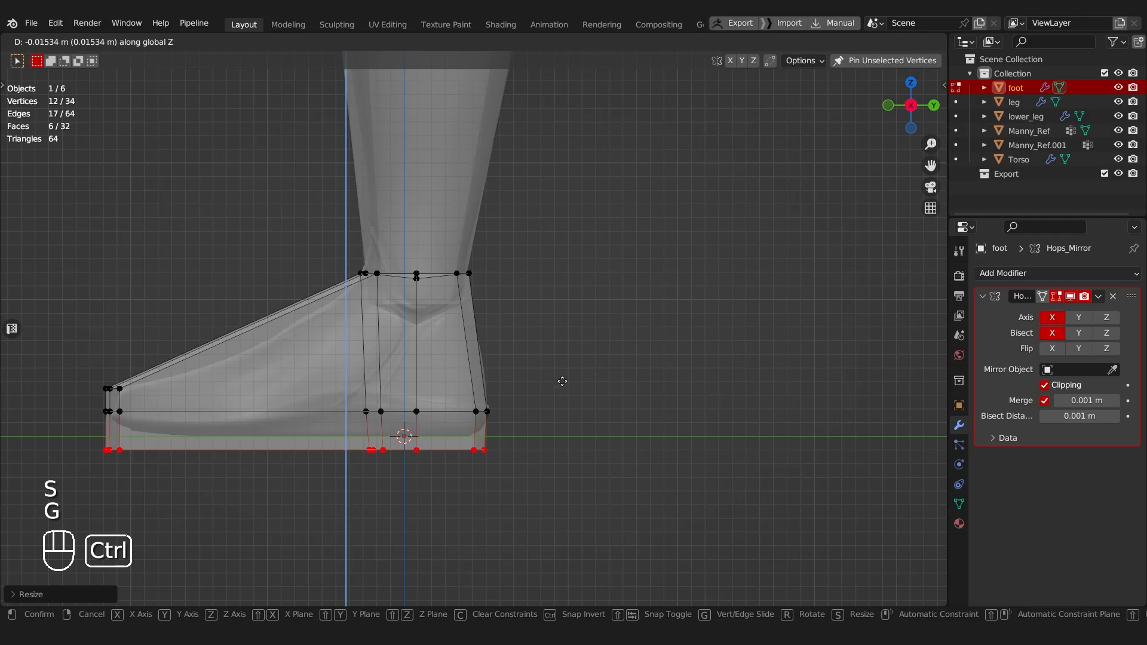
{"action": "left_click", "coordinate": [553, 373]}
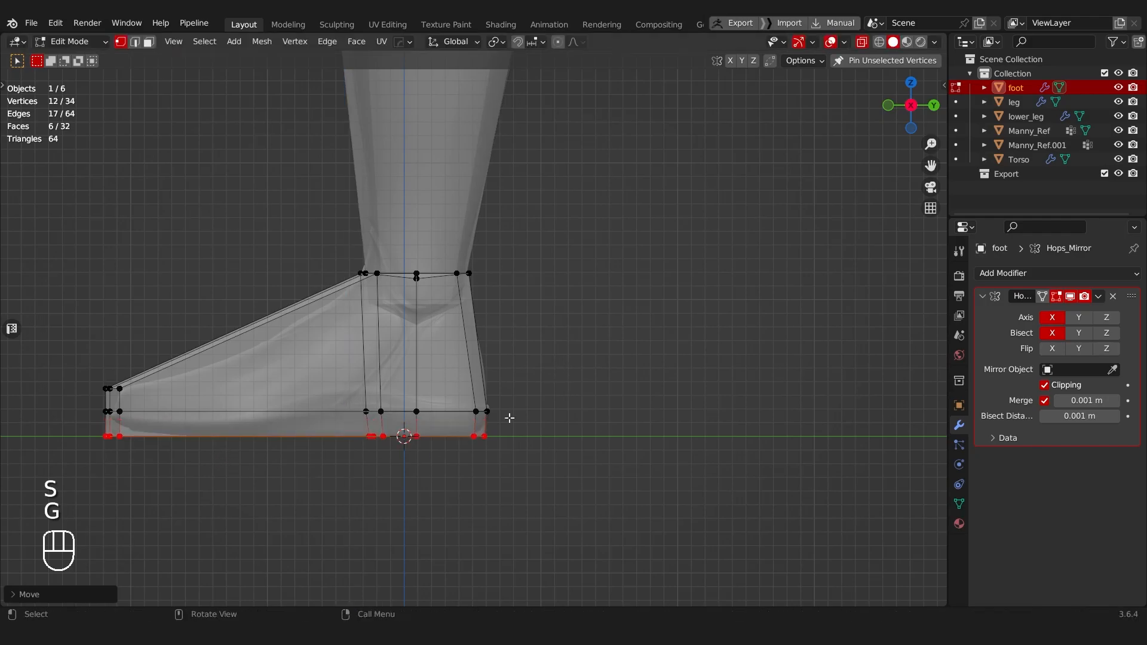
Step: Scale the foot's bottom vertices along Y to about 0.95 so the sole tapers inward
{"action": "key", "text": "s"}
{"action": "key", "text": "y"}
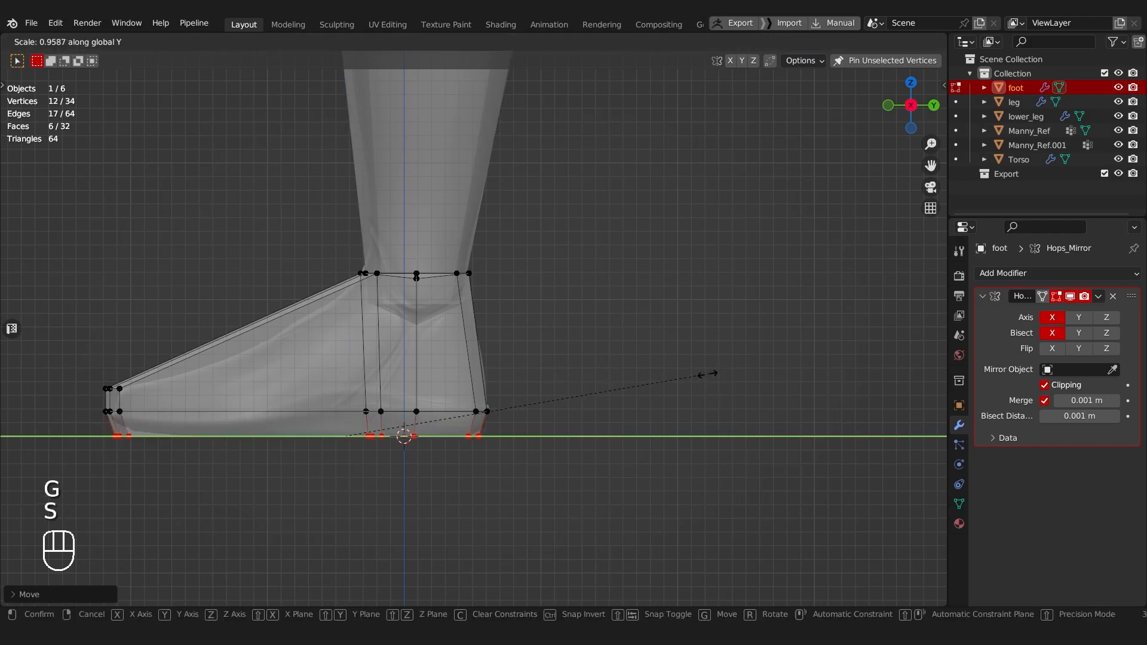
{"action": "left_click", "coordinate": [707, 374]}
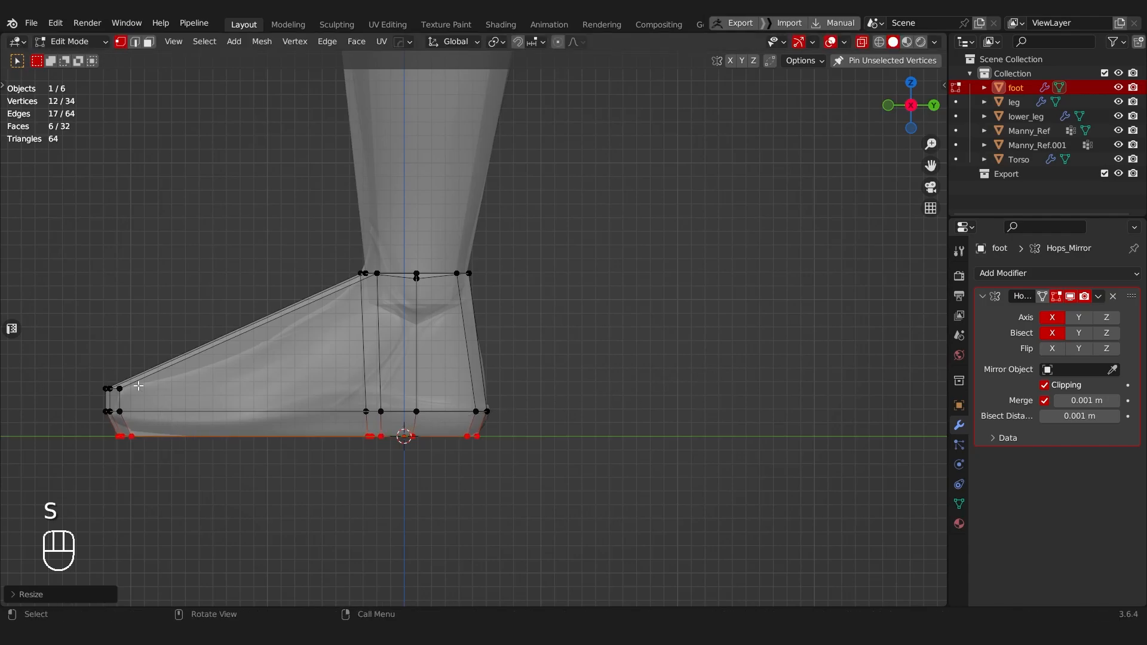
Step: Add an edge loop across the middle of the foot and lower its top vertices along Z to the mannequin's instep
{"action": "left_click", "coordinate": [250, 332]}
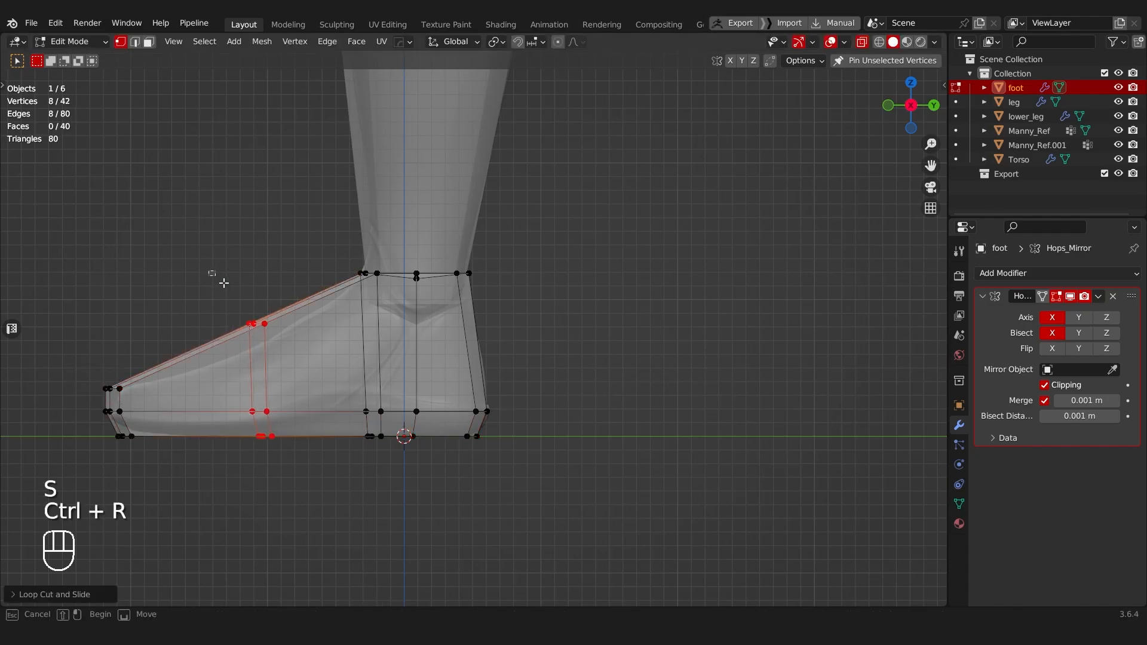
{"action": "left_click_drag", "start_coordinate": [213, 273], "coordinate": [307, 346]}
{"action": "key", "text": "g"}
{"action": "key", "text": "z"}
{"action": "left_click", "coordinate": [310, 362]}
Step: Select the vertical edges at the foot's inner toe corner in edge selection mode and view them from the front
{"action": "middle_click_drag", "start_coordinate": [309, 362], "coordinate": [476, 342], "text": "alt"}
{"action": "scroll", "coordinate": [465, 341], "scroll_direction": "up", "scroll_amount": 4}
{"action": "key", "text": "alt+z"}
{"action": "scroll", "coordinate": [438, 410], "scroll_direction": "down", "scroll_amount": 4}
{"action": "key", "text": "Tab"}
{"action": "left_click", "coordinate": [499, 396]}
{"action": "scroll", "coordinate": [536, 344], "scroll_direction": "up", "scroll_amount": 4}
{"action": "key", "text": "Tab"}
{"action": "left_click", "coordinate": [516, 391]}
{"action": "left_click", "coordinate": [540, 375], "text": "shift"}
{"action": "scroll", "coordinate": [538, 372], "scroll_direction": "down", "scroll_amount": 4}
{"action": "scroll", "coordinate": [475, 329], "scroll_direction": "up", "scroll_amount": 5}
{"action": "key", "text": "g"}
{"action": "key", "text": "x"}
{"action": "right_click", "coordinate": [497, 335]}
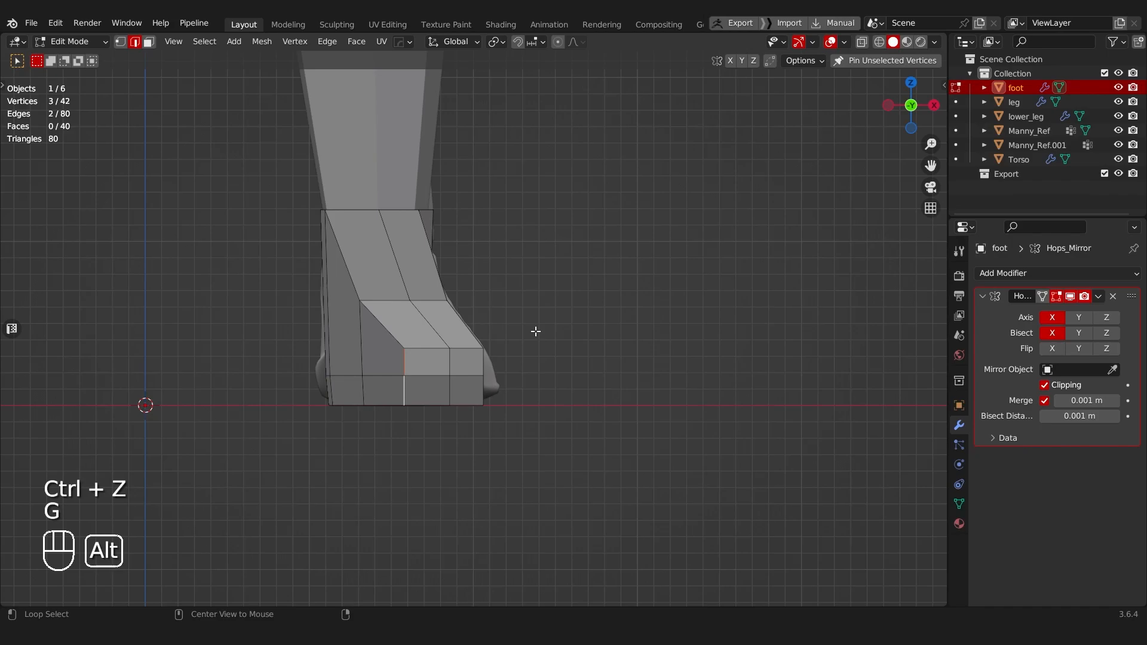
Step: Move the inner toe-corner edges about 0.05 m toward negative X to widen the toe, and recentre the middle toe edges along X
{"action": "key", "text": "alt+z"}
{"action": "key", "text": "g"}
{"action": "middle_click", "coordinate": [520, 334]}
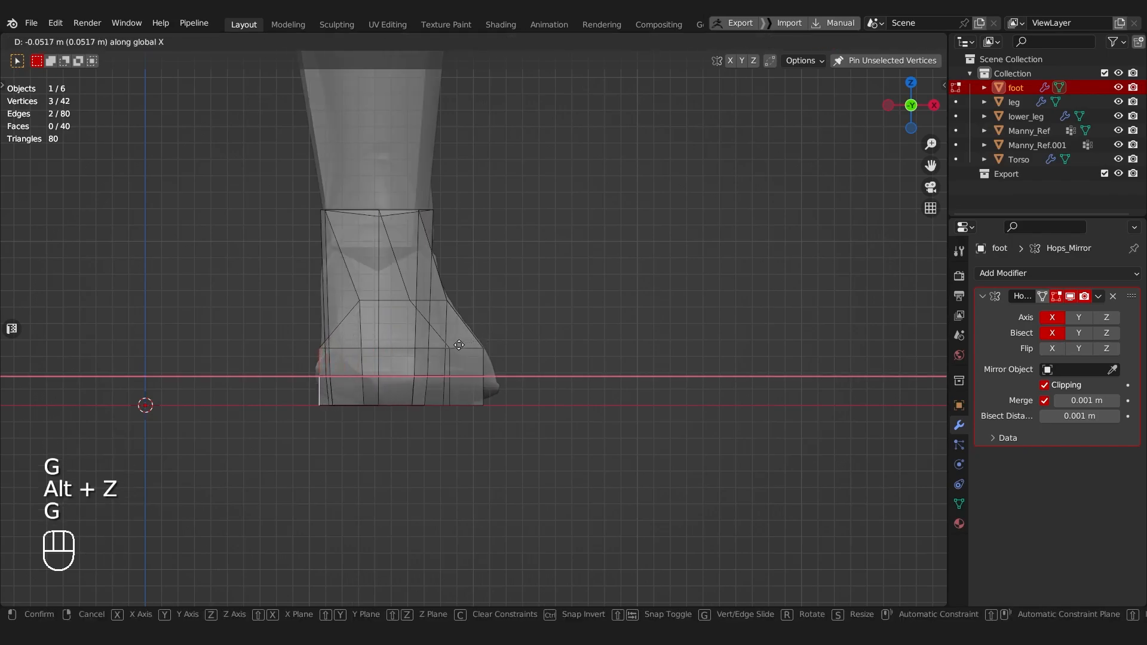
{"action": "left_click", "coordinate": [458, 346]}
{"action": "left_click", "coordinate": [448, 395], "text": "shift"}
{"action": "key", "text": "g"}
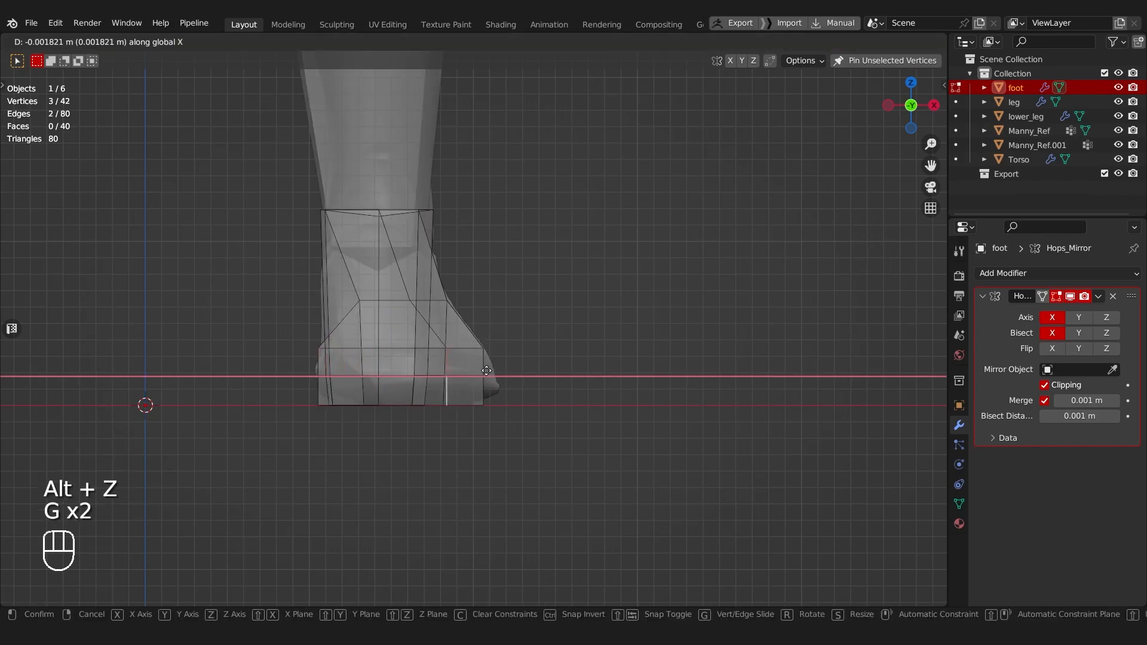
{"action": "left_click", "coordinate": [448, 369]}
Step: Select edges on the side of the foot and move them along X to refine the foot's outline
{"action": "scroll", "coordinate": [474, 335], "scroll_direction": "down", "scroll_amount": 6}
{"action": "key", "text": "alt+z"}
{"action": "middle_click_drag", "start_coordinate": [476, 341], "coordinate": [365, 378]}
{"action": "scroll", "coordinate": [376, 338], "scroll_direction": "up", "scroll_amount": 4}
{"action": "middle_click_drag", "start_coordinate": [377, 337], "coordinate": [471, 308]}
{"action": "middle_click_drag", "start_coordinate": [487, 394], "coordinate": [489, 395]}
{"action": "scroll", "coordinate": [489, 394], "scroll_direction": "up", "scroll_amount": 2}
{"action": "key", "text": "Tab"}
{"action": "left_click", "coordinate": [482, 473]}
{"action": "mouse_move", "coordinate": [480, 480]}
{"action": "middle_mouse_down"}
{"action": "mouse_move", "coordinate": [489, 463]}
{"action": "mouse_move", "coordinate": [473, 482]}
{"action": "middle_mouse_up"}
{"action": "left_click", "coordinate": [491, 468], "text": "shift"}
{"action": "left_click", "coordinate": [477, 445], "text": "shift"}
{"action": "scroll", "coordinate": [495, 435], "scroll_direction": "down", "scroll_amount": 4}
{"action": "middle_click_drag", "start_coordinate": [515, 423], "coordinate": [370, 420]}
{"action": "key", "text": "g"}
{"action": "key", "text": "x"}
{"action": "left_click", "coordinate": [476, 435]}
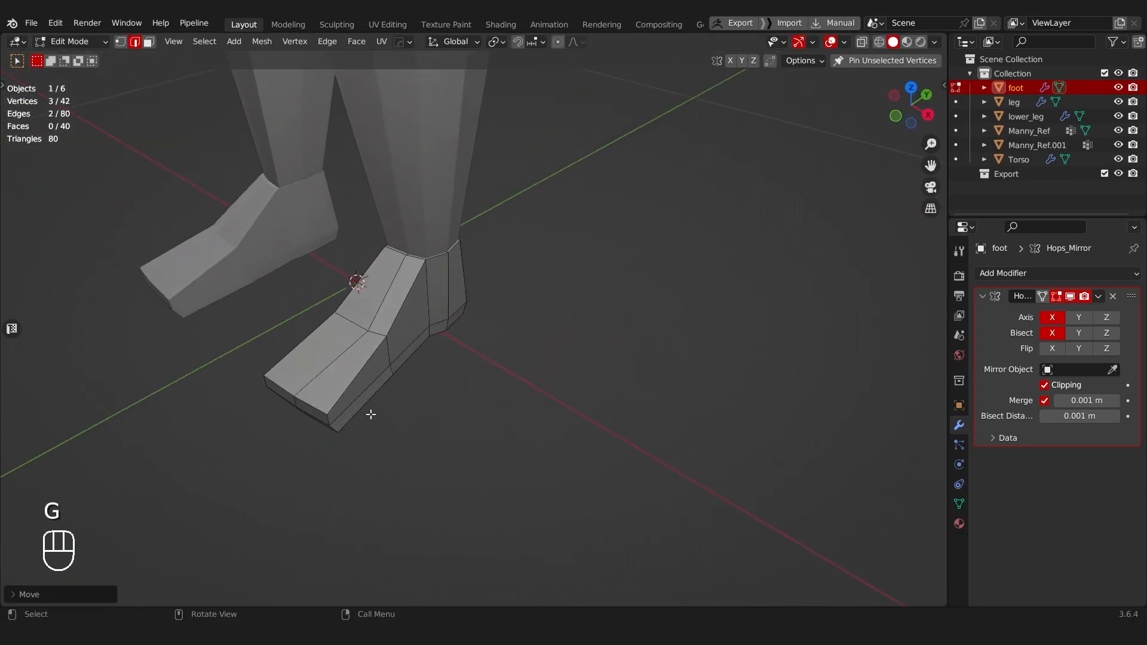
Step: Select the lower side edges between the foot's middle and heel, and shift them slightly outward along X
{"action": "left_click", "coordinate": [392, 356], "text": "shift"}
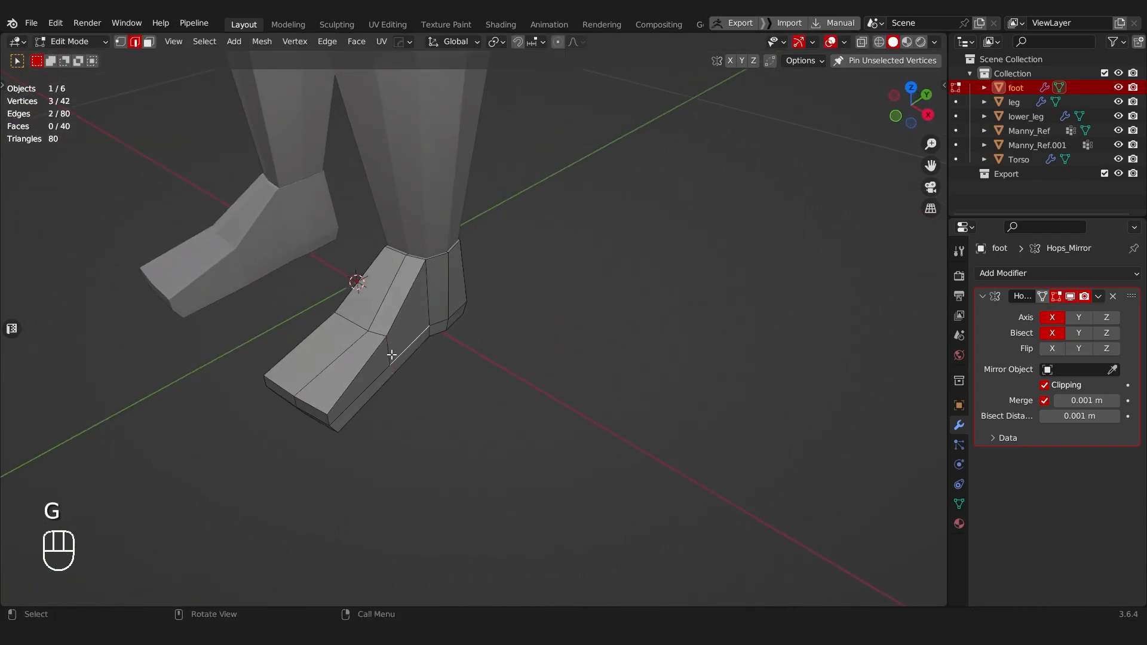
{"action": "key", "text": "g"}
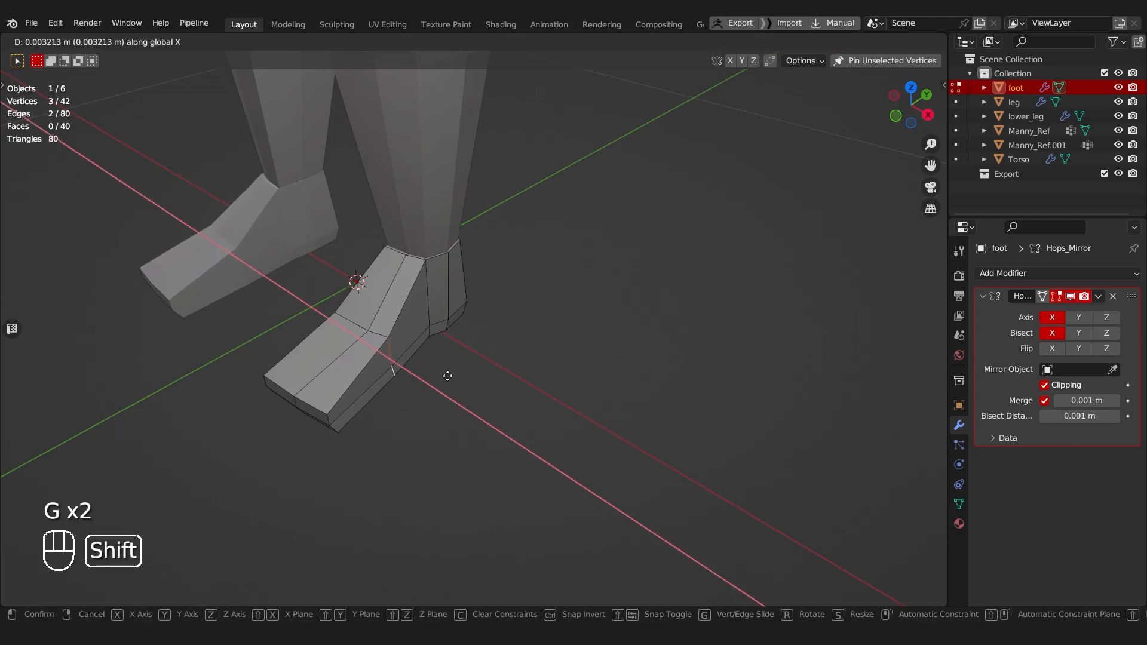
{"action": "left_click", "coordinate": [506, 386]}
{"action": "middle_click_drag", "start_coordinate": [384, 370], "coordinate": [440, 366]}
Step: In vertex selection mode, slide the centre vertices at the instep and front ankle sideways to straighten the foot's top centre line
{"action": "key", "text": "Tab"}
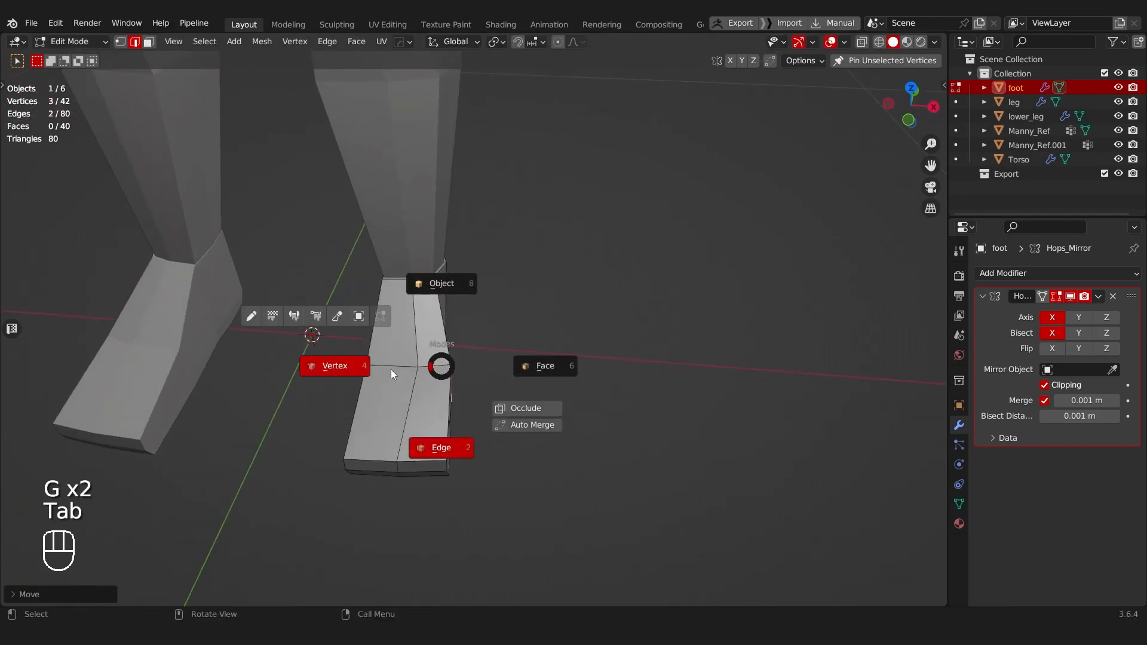
{"action": "left_click", "coordinate": [391, 370]}
{"action": "left_click", "coordinate": [413, 366]}
{"action": "key", "text": "g"}
{"action": "key", "text": "g"}
{"action": "left_click", "coordinate": [407, 367]}
{"action": "left_click", "coordinate": [405, 291]}
{"action": "key", "text": "g"}
{"action": "key", "text": "g"}
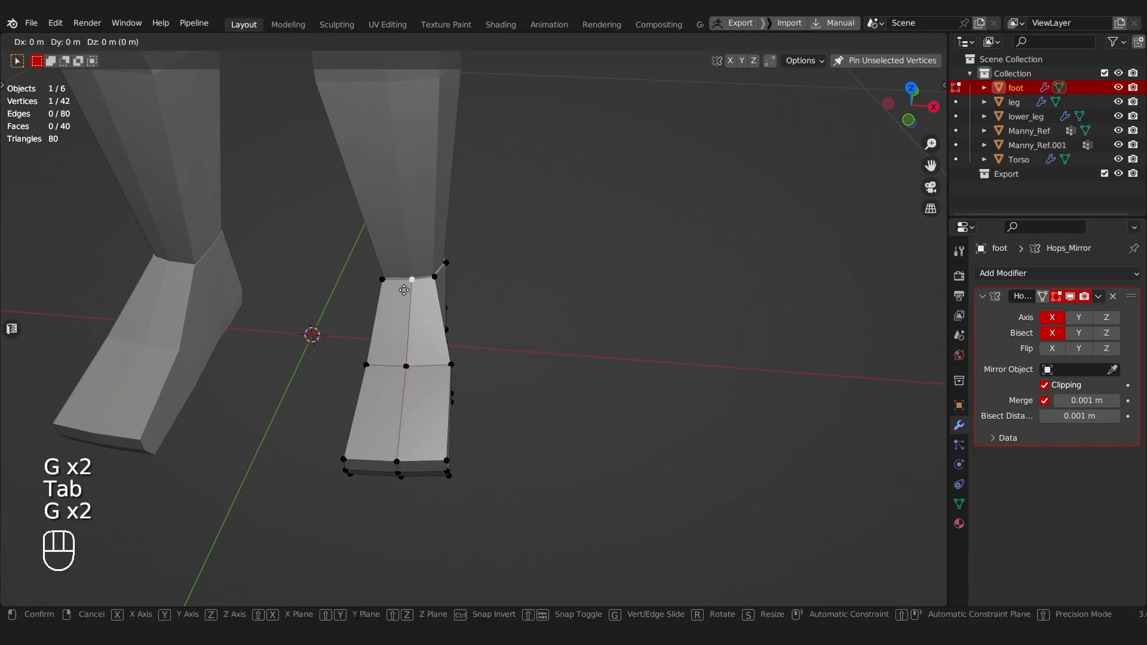
{"action": "left_click", "coordinate": [401, 290]}
{"action": "middle_click_drag", "start_coordinate": [382, 316], "coordinate": [481, 349], "text": "shift"}
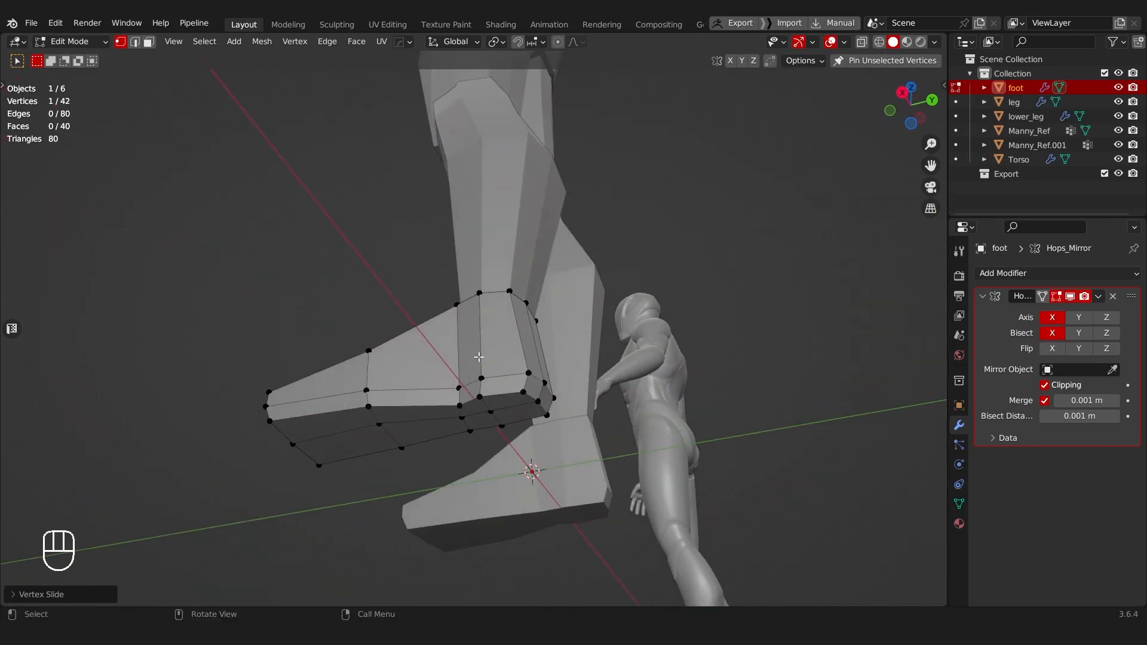
Step: Select the short vertical edge low on the foot's outer side ahead of the heel and move it along X
{"action": "left_click", "coordinate": [457, 386], "text": "ctrl"}
{"action": "middle_click_drag", "start_coordinate": [458, 386], "coordinate": [476, 478]}
{"action": "key", "text": "g"}
{"action": "key", "text": "x"}
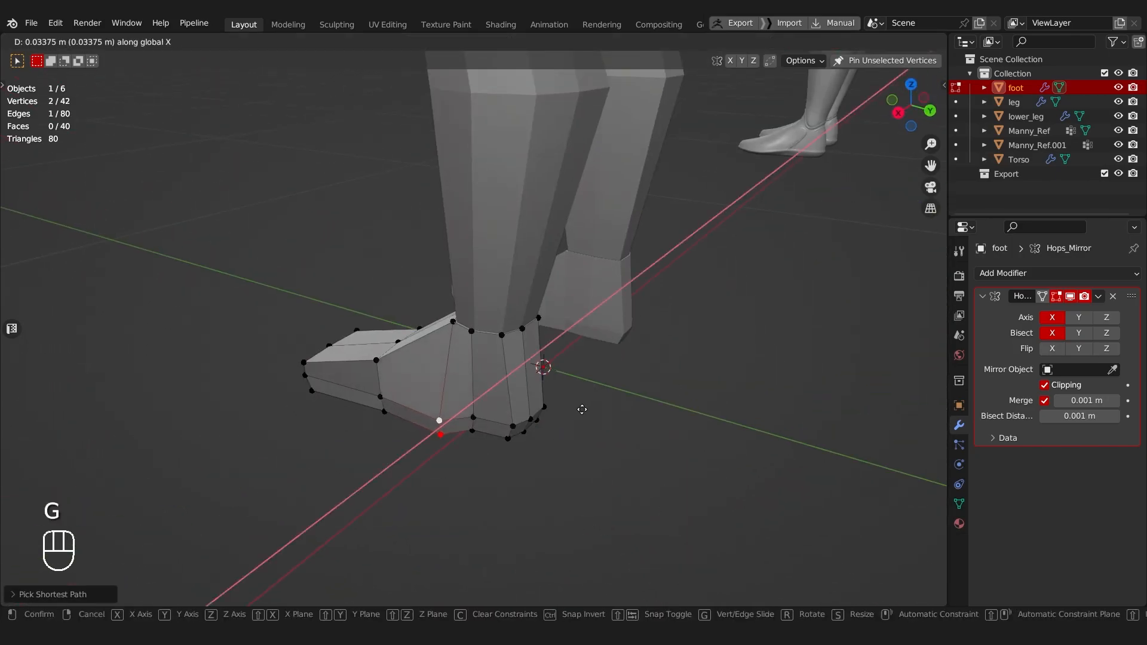
{"action": "left_click", "coordinate": [705, 343]}
{"action": "middle_click_drag", "start_coordinate": [706, 343], "coordinate": [482, 327]}
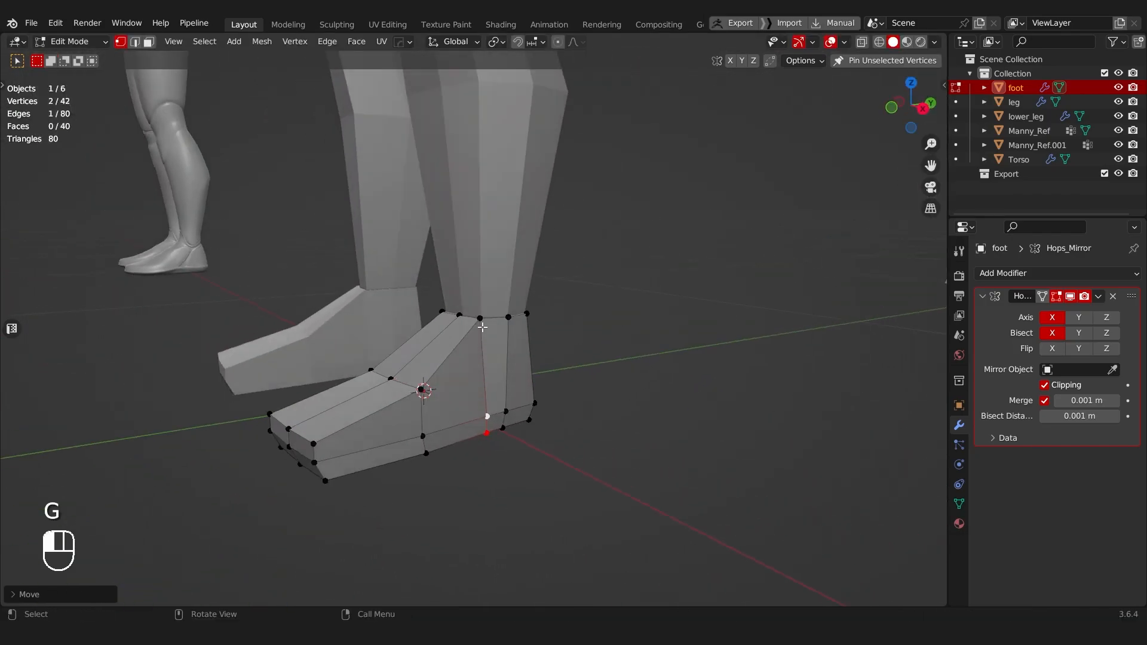
Step: Select both lengthwise border edge paths on top of the foot, from ankle to toe, and slide them along the adjoining edges
{"action": "left_click", "coordinate": [313, 433], "text": "ctrl"}
{"action": "middle_click_drag", "start_coordinate": [313, 433], "coordinate": [468, 317]}
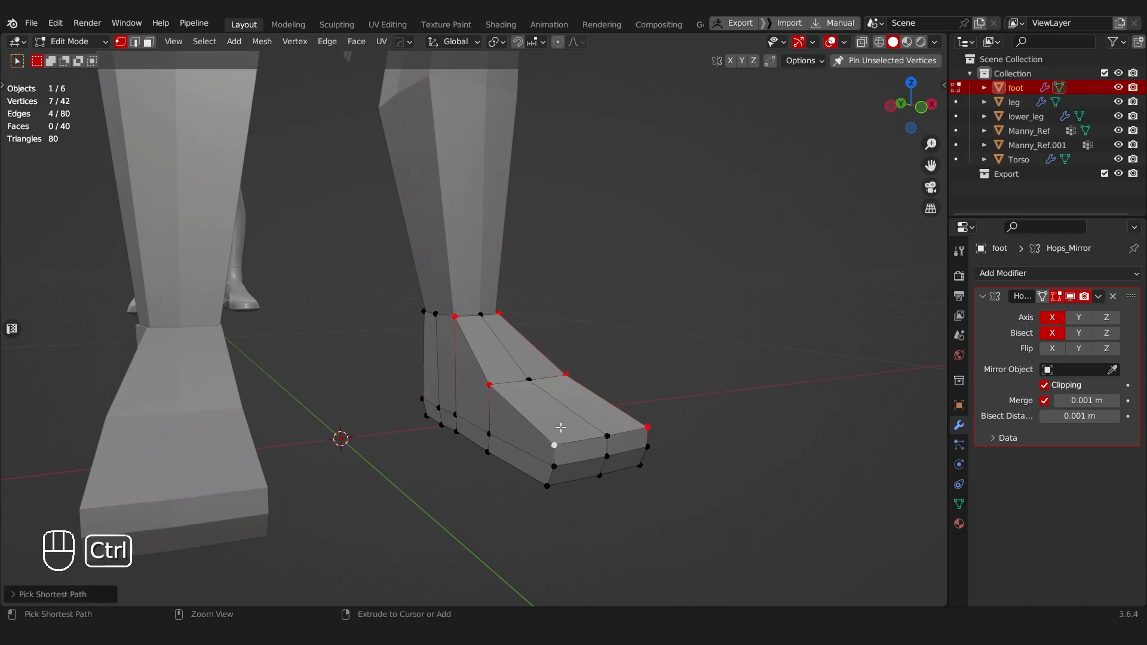
{"action": "key", "text": "alt+z"}
{"action": "middle_click_drag", "start_coordinate": [562, 433], "coordinate": [518, 372]}
{"action": "key", "text": "alt+z"}
{"action": "middle_click_drag", "start_coordinate": [551, 430], "coordinate": [589, 371]}
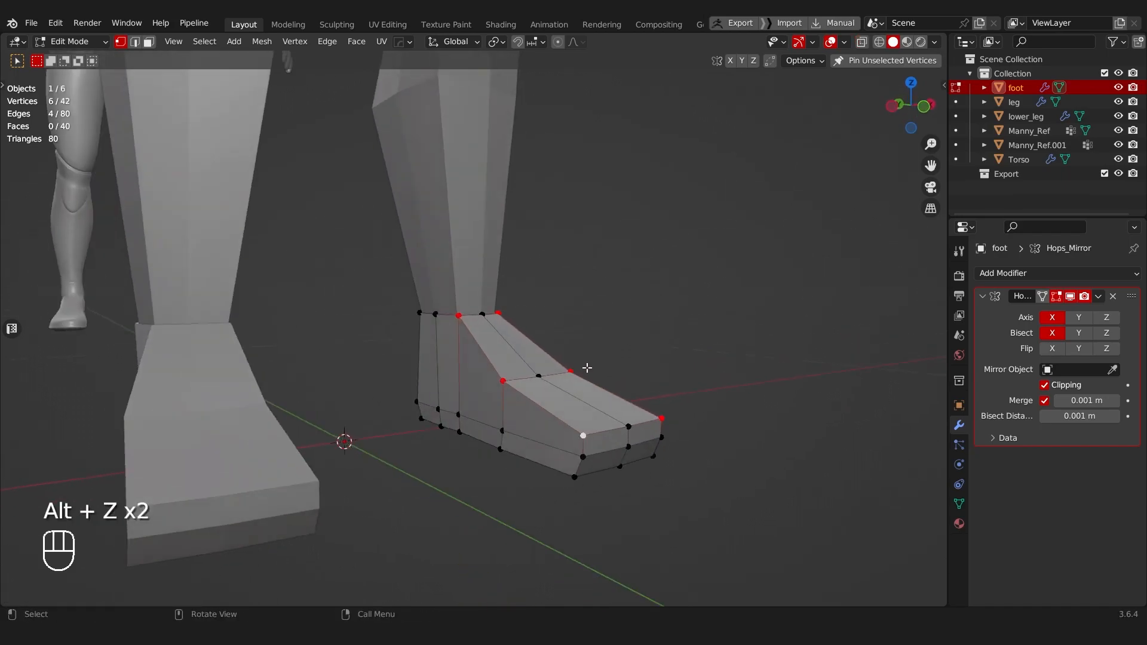
{"action": "key", "text": "g"}
{"action": "key", "text": "g"}
{"action": "left_click", "coordinate": [559, 444]}
{"action": "middle_click_drag", "start_coordinate": [559, 443], "coordinate": [393, 405]}
Step: Select the lower edge path along the foot's outer side from heel to toe and move it along X
{"action": "middle_click_drag", "start_coordinate": [432, 440], "coordinate": [401, 418]}
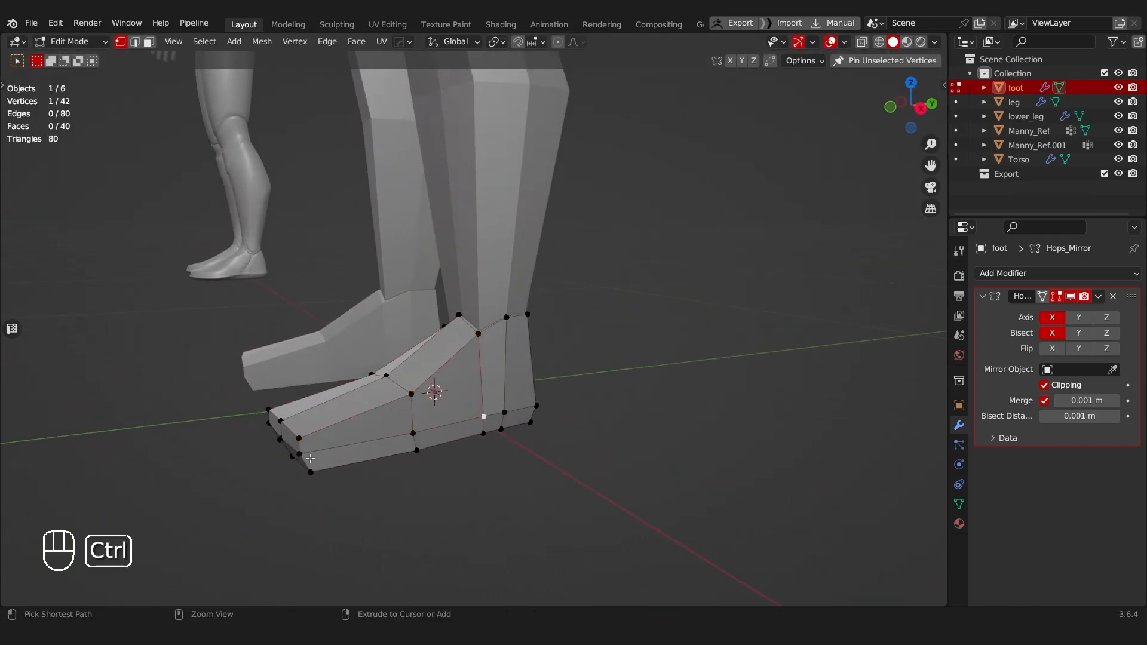
{"action": "key", "text": "g"}
{"action": "key", "text": "x"}
{"action": "middle_click_drag", "start_coordinate": [361, 444], "coordinate": [297, 441]}
{"action": "left_click", "coordinate": [431, 458], "text": "shift"}
Step: Slide the lower vertex on the outer side of the heel along its edge to even out the spacing
{"action": "left_click", "coordinate": [483, 413]}
{"action": "key", "text": "g"}
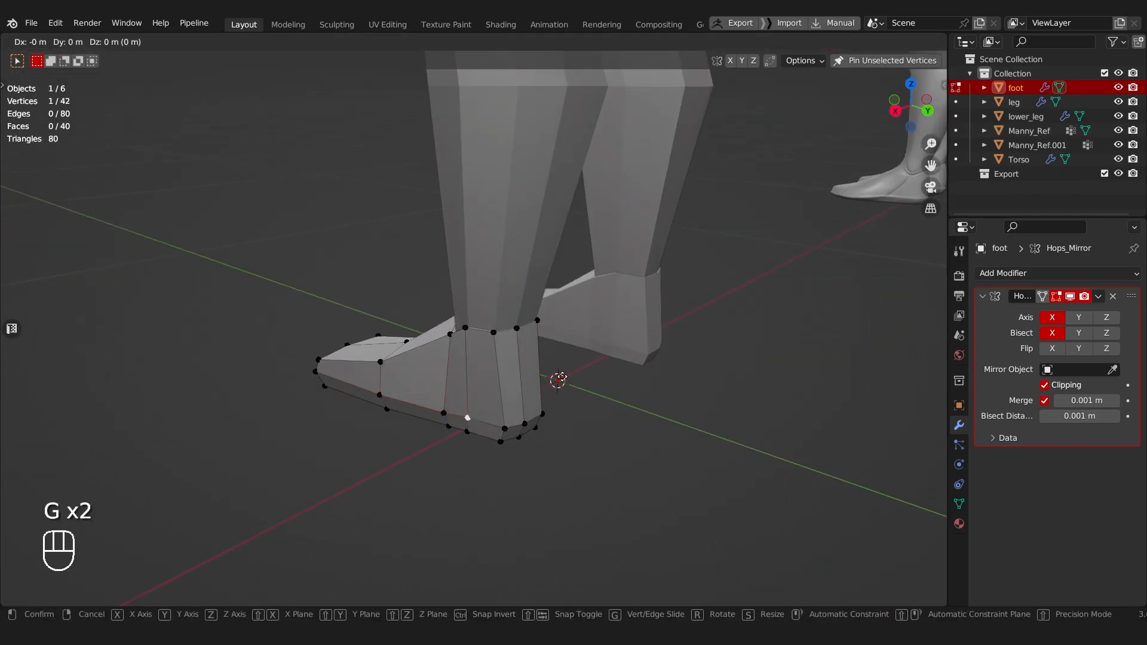
{"action": "left_click", "coordinate": [466, 415]}
{"action": "middle_click_drag", "start_coordinate": [450, 428], "coordinate": [447, 433]}
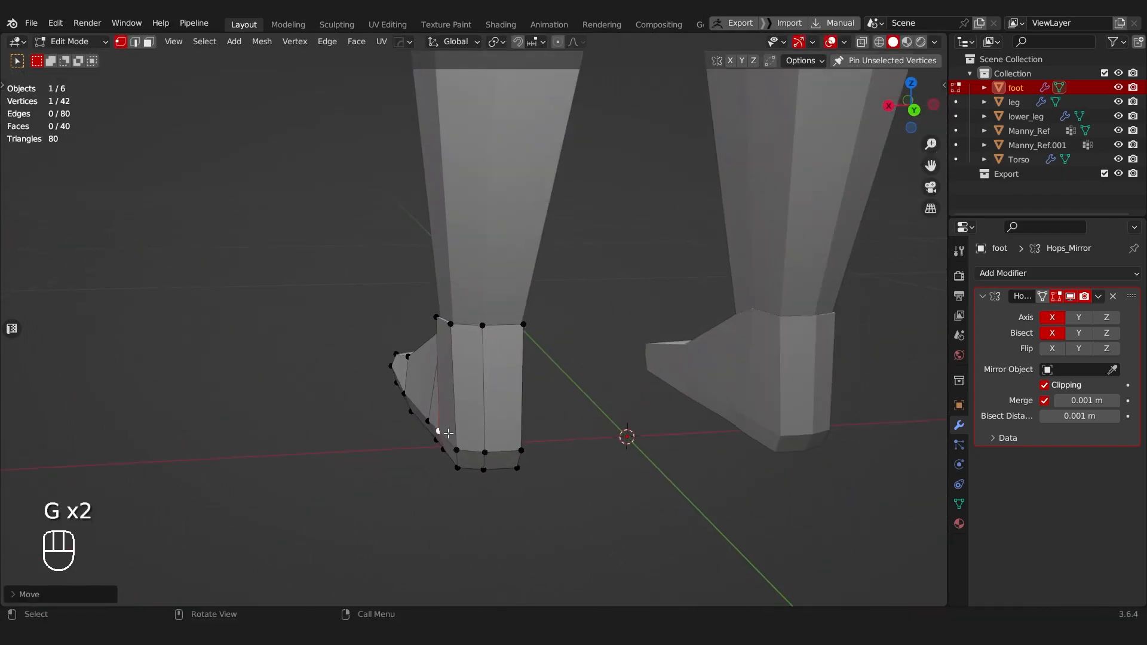
Step: Select the bottom corner vertices at the back of the heel and scale them to narrow the heel base
{"action": "left_click", "coordinate": [520, 448], "text": "shift"}
{"action": "key", "text": "s"}
{"action": "left_click", "coordinate": [520, 449]}
{"action": "middle_click_drag", "start_coordinate": [521, 449], "coordinate": [429, 411]}
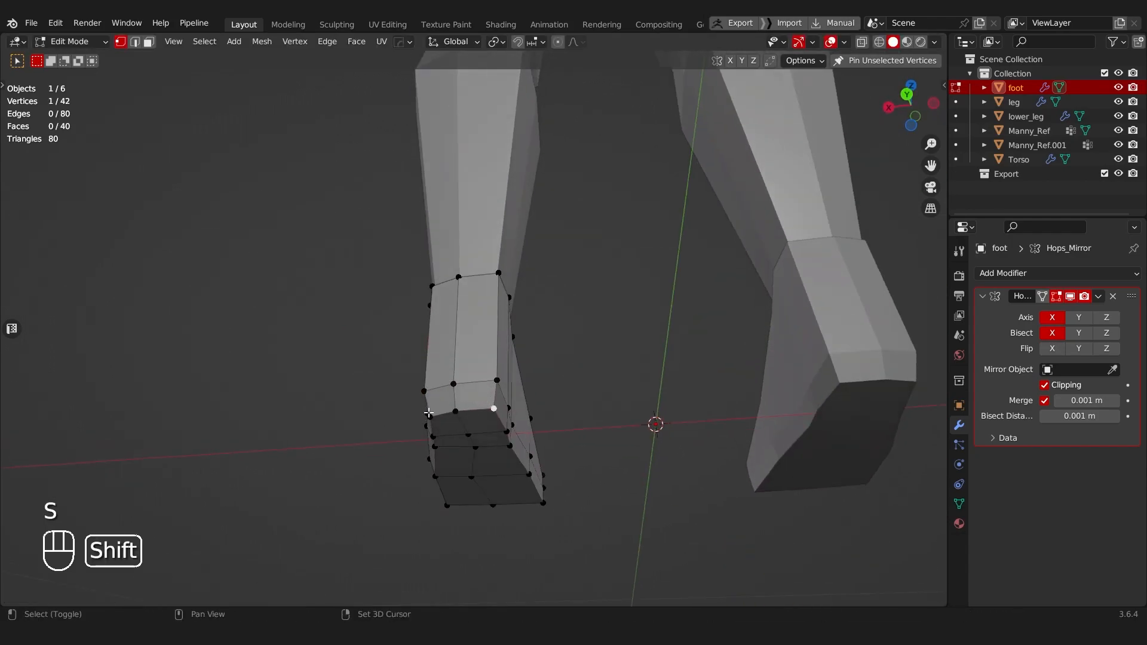
{"action": "key", "text": "s"}
{"action": "left_click", "coordinate": [441, 308]}
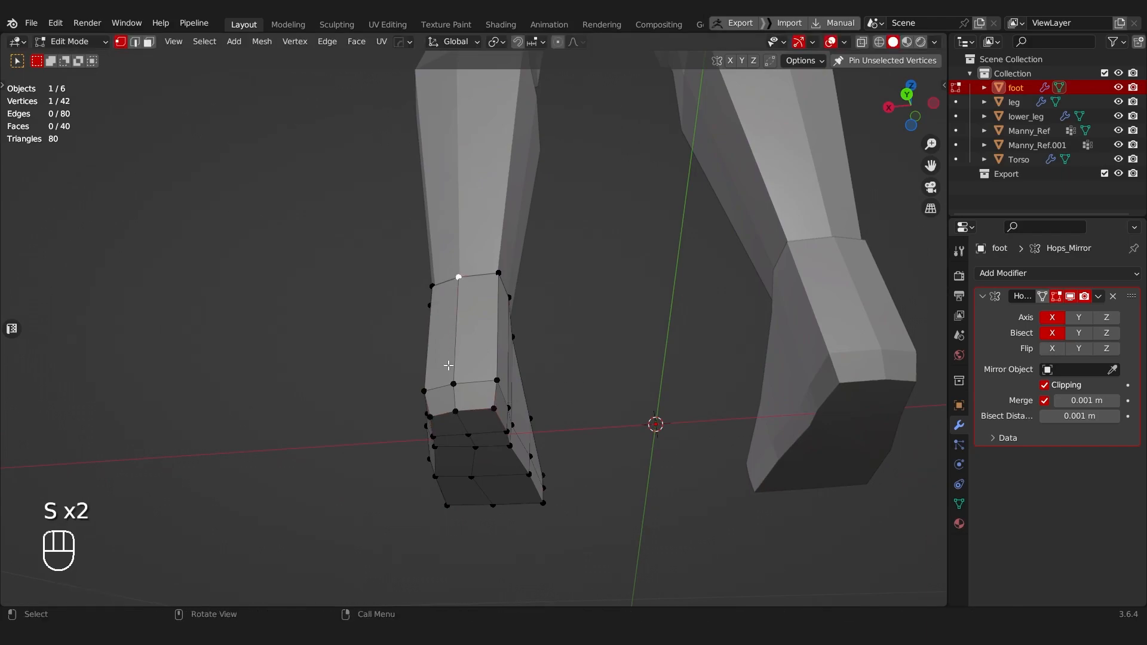
{"action": "key", "text": "s"}
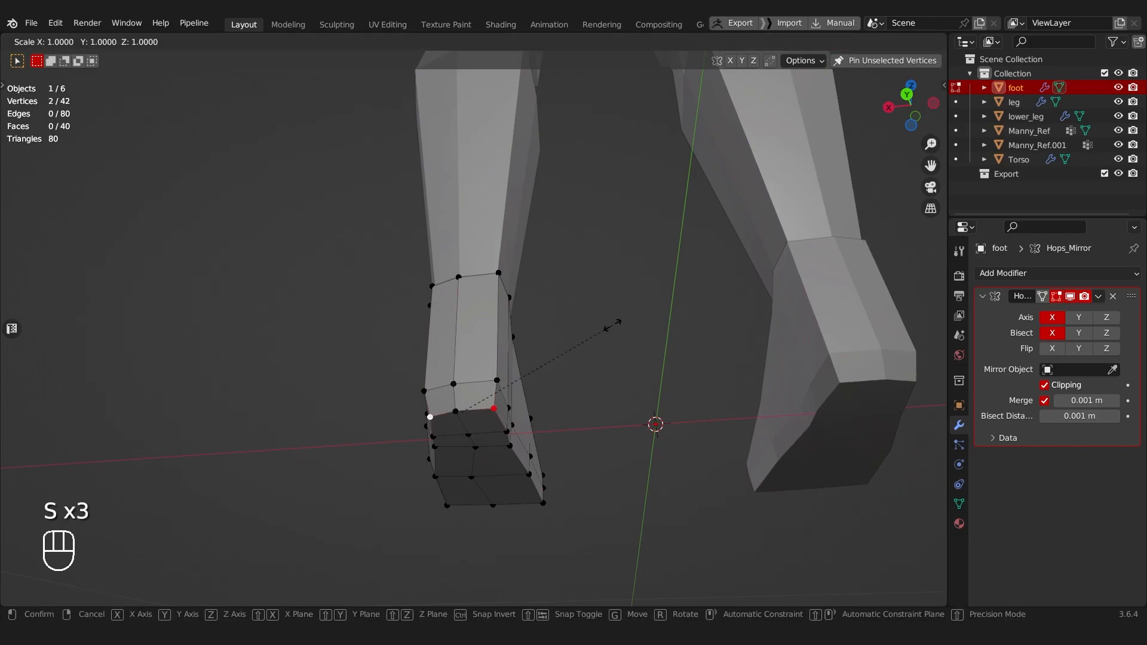
{"action": "left_click", "coordinate": [605, 328]}
Step: Select the vertical centre edges at the back of the heel and slide them sideways
{"action": "left_click", "coordinate": [460, 405], "text": "ctrl"}
{"action": "key", "text": "g"}
{"action": "key", "text": "g"}
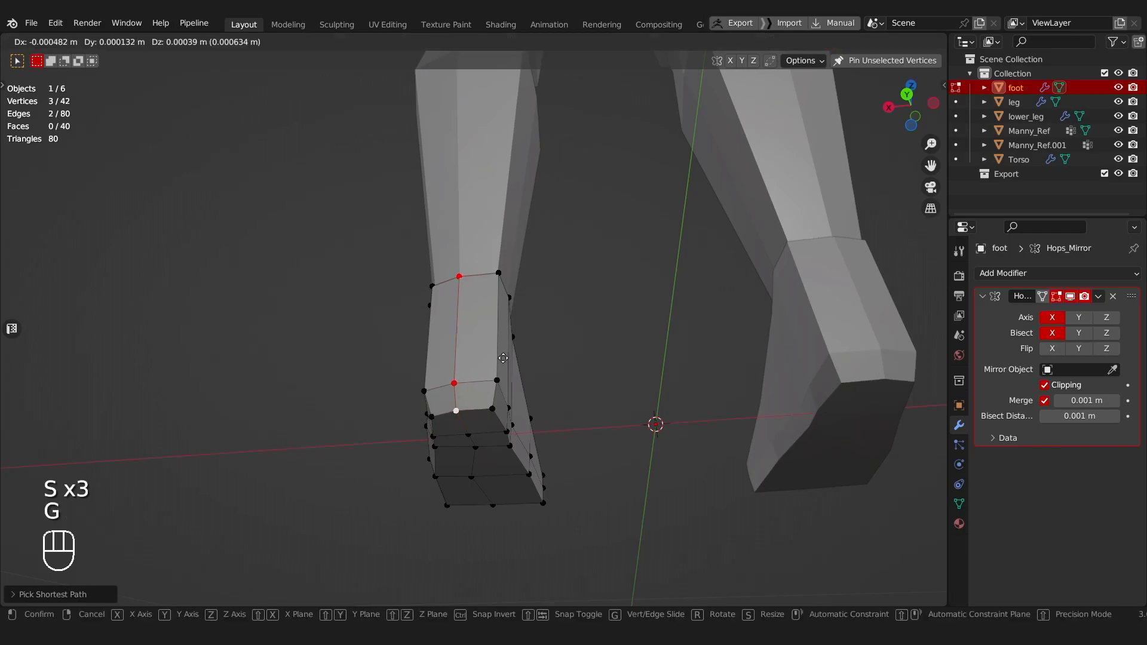
{"action": "left_click", "coordinate": [507, 357]}
Step: Select the vertices at the back of the foot's ankle opening and lower them along Z
{"action": "middle_click_drag", "start_coordinate": [507, 356], "coordinate": [462, 329]}
{"action": "key", "text": "alt+z"}
{"action": "left_click", "coordinate": [461, 327]}
{"action": "key", "text": "alt+z"}
{"action": "key", "text": "g"}
{"action": "key", "text": "z"}
{"action": "left_click", "coordinate": [639, 338]}
Step: Adjust the height of the ankle opening's side vertices along Z, redoing the first attempt
{"action": "left_click", "coordinate": [499, 343]}
{"action": "key", "text": "g"}
{"action": "key", "text": "z"}
{"action": "left_click", "coordinate": [500, 335]}
{"action": "key", "text": "ctrl+z"}
{"action": "key", "text": "g"}
{"action": "key", "text": "z"}
{"action": "left_click", "coordinate": [545, 320]}
{"action": "middle_click_drag", "start_coordinate": [545, 320], "coordinate": [588, 410]}
Step: Slide the back rim vertices of the ankle opening along the foot's vertical edges
{"action": "left_click", "coordinate": [532, 330], "text": "ctrl"}
{"action": "left_click", "coordinate": [485, 335], "text": "ctrl"}
{"action": "key", "text": "g"}
{"action": "key", "text": "g"}
{"action": "left_click", "coordinate": [476, 344]}
{"action": "key", "text": "alt+z"}
{"action": "key", "text": "alt+z"}
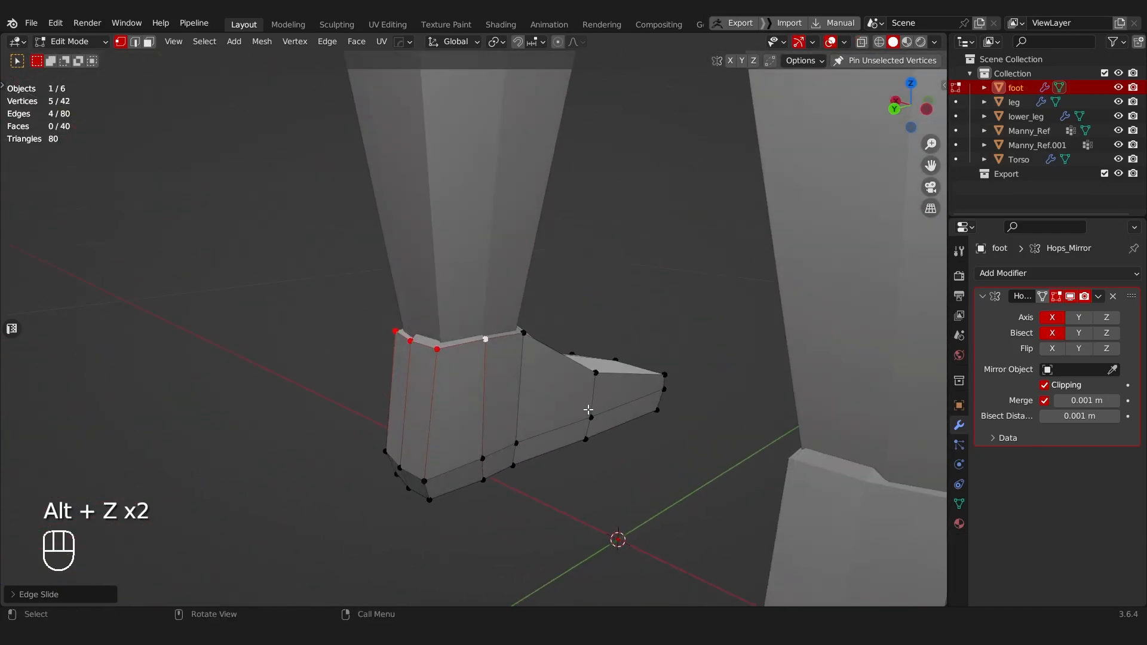
Step: Move the lower edge path on the foot's inner side, from heel to toe, slightly along X
{"action": "key", "text": "g"}
{"action": "key", "text": "x"}
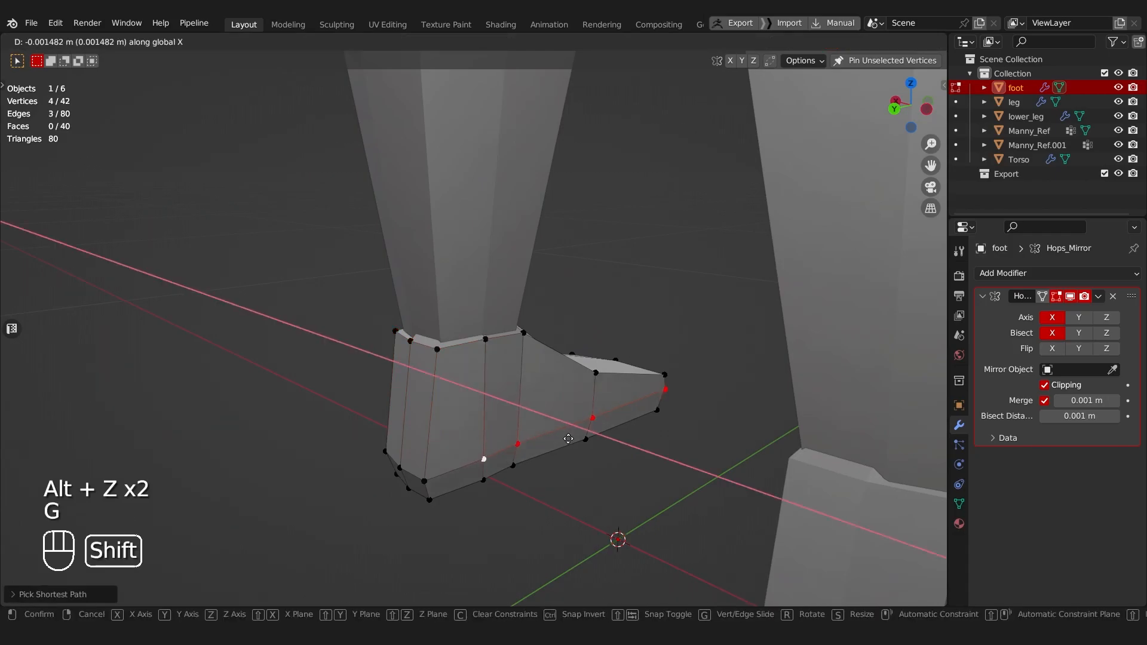
{"action": "left_click", "coordinate": [576, 439], "text": "shift"}
{"action": "left_click", "coordinate": [426, 478]}
{"action": "middle_click_drag", "start_coordinate": [426, 478], "coordinate": [589, 473]}
Step: Slide the lower heel corner edges along their neighbouring edges to round the back of the foot
{"action": "left_click", "coordinate": [489, 487], "text": "shift"}
{"action": "key", "text": "g"}
{"action": "key", "text": "g"}
{"action": "left_click", "coordinate": [458, 486]}
{"action": "left_click", "coordinate": [499, 490], "text": "shift"}
{"action": "key", "text": "g"}
{"action": "key", "text": "g"}
{"action": "middle_click_drag", "start_coordinate": [498, 490], "coordinate": [381, 497]}
{"action": "left_click", "coordinate": [577, 479]}
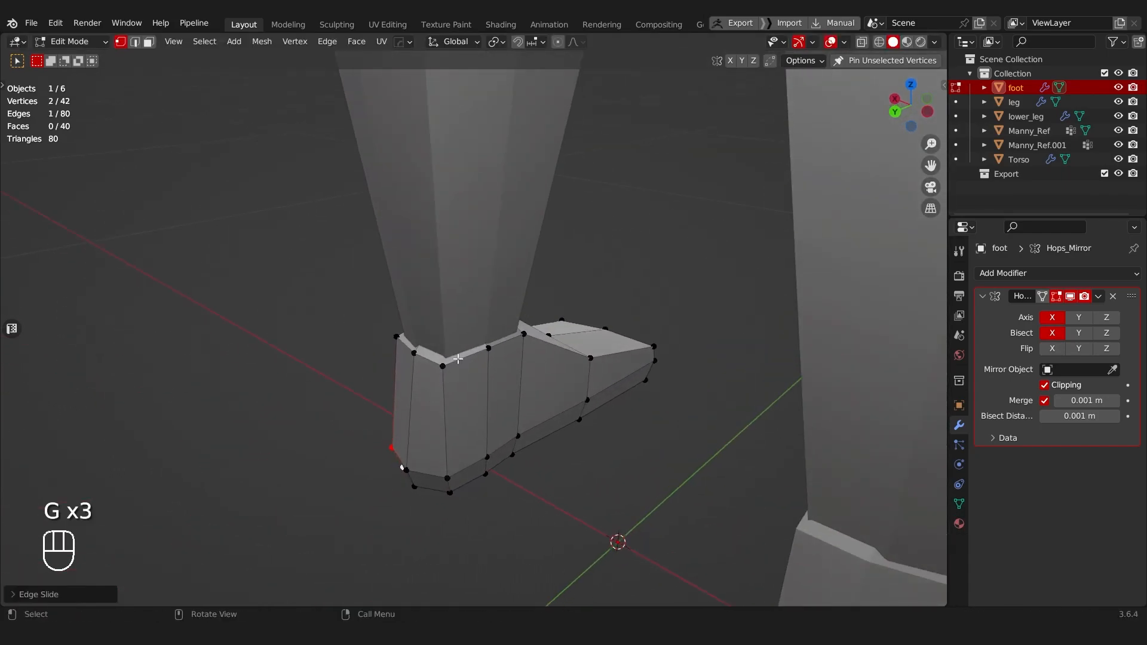
Step: Slide the rear corner vertices of the ankle opening along their edges to even out the rim
{"action": "left_click", "coordinate": [449, 369]}
{"action": "key", "text": "g"}
{"action": "key", "text": "g"}
{"action": "left_click", "coordinate": [442, 390]}
{"action": "middle_click_drag", "start_coordinate": [424, 392], "coordinate": [533, 389]}
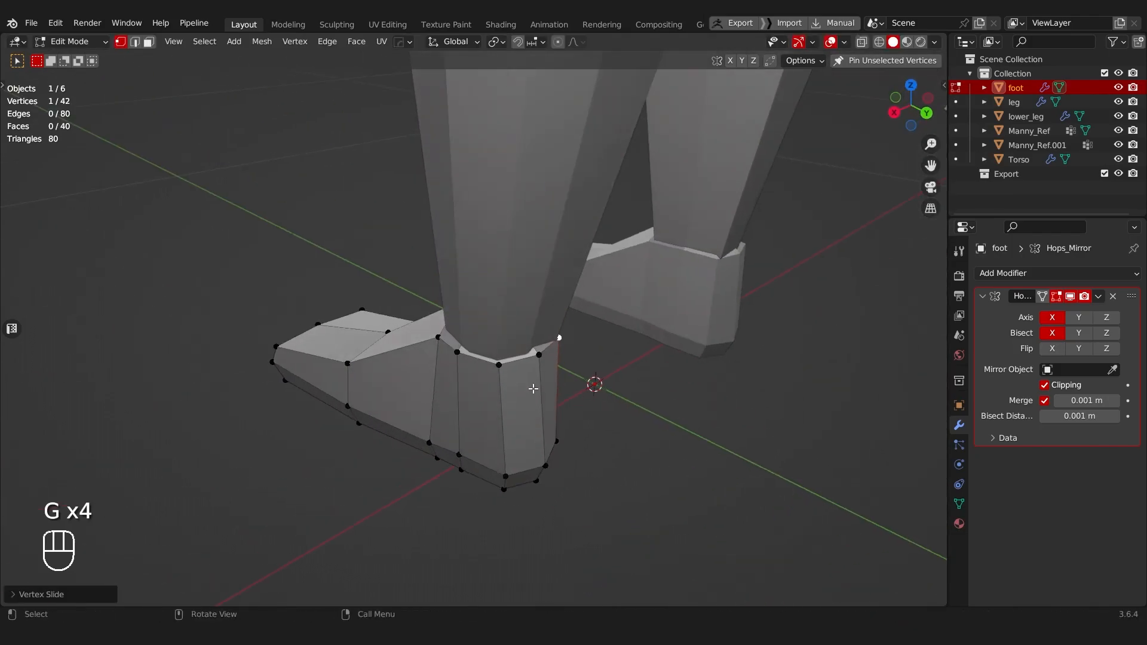
{"action": "left_click", "coordinate": [500, 366]}
{"action": "key", "text": "g"}
{"action": "key", "text": "g"}
{"action": "left_click", "coordinate": [495, 364]}
Step: Leave the foot mesh and open the lower leg for mesh editing
{"action": "key", "text": "Tab"}
{"action": "left_click", "coordinate": [541, 303]}
{"action": "key", "text": "Tab"}
{"action": "middle_click_drag", "start_coordinate": [548, 349], "coordinate": [464, 402]}
{"action": "key", "text": "Tab"}
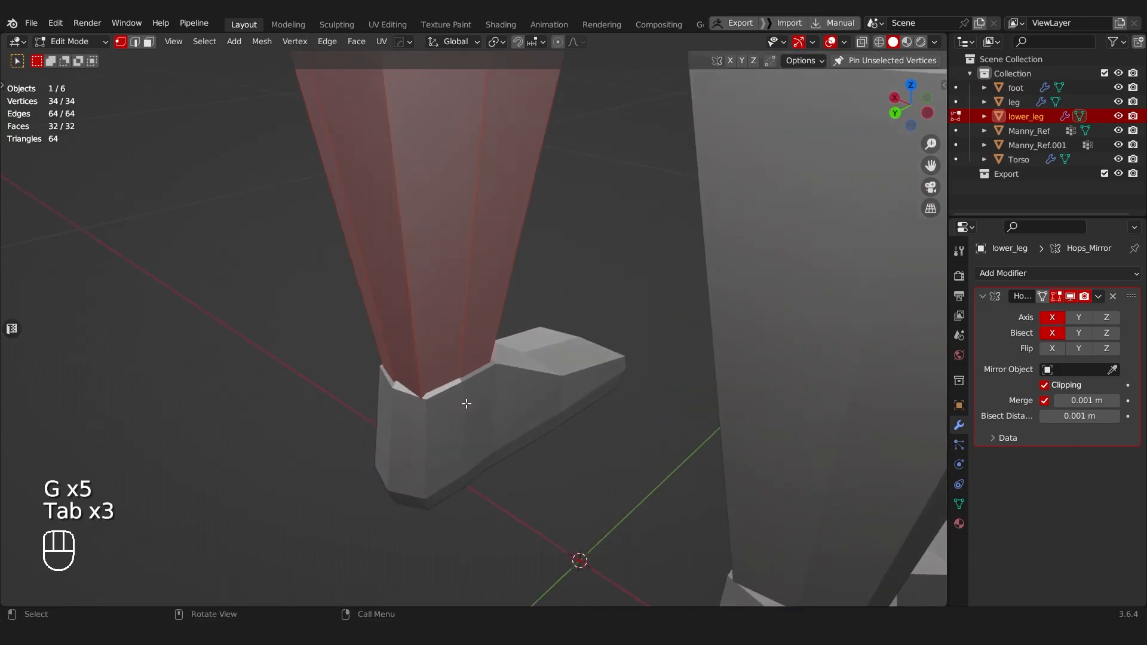
Step: Select the rear corner vertex at the bottom of the lower leg and slide it along the ankle edge
{"action": "key", "text": "alt+z"}
{"action": "left_click", "coordinate": [428, 410]}
{"action": "key", "text": "alt+z"}
{"action": "key", "text": "g"}
{"action": "key", "text": "g"}
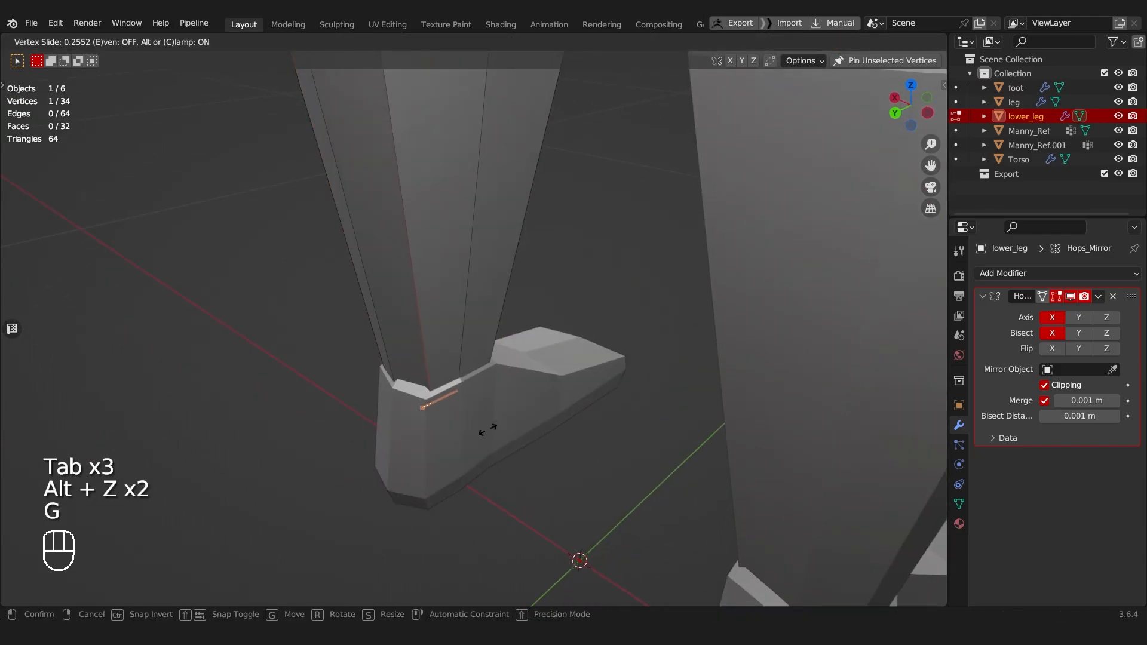
{"action": "left_click", "coordinate": [489, 429]}
Step: In edge selection mode, slide the long shin edge at the front of the lower leg sideways
{"action": "key", "text": "Tab"}
{"action": "middle_click_drag", "start_coordinate": [479, 307], "coordinate": [436, 384], "text": "shift"}
{"action": "middle_click_drag", "start_coordinate": [538, 332], "coordinate": [356, 349]}
{"action": "key", "text": "g"}
{"action": "key", "text": "g"}
{"action": "left_click", "coordinate": [365, 345]}
{"action": "key", "text": "g"}
{"action": "key", "text": "g"}
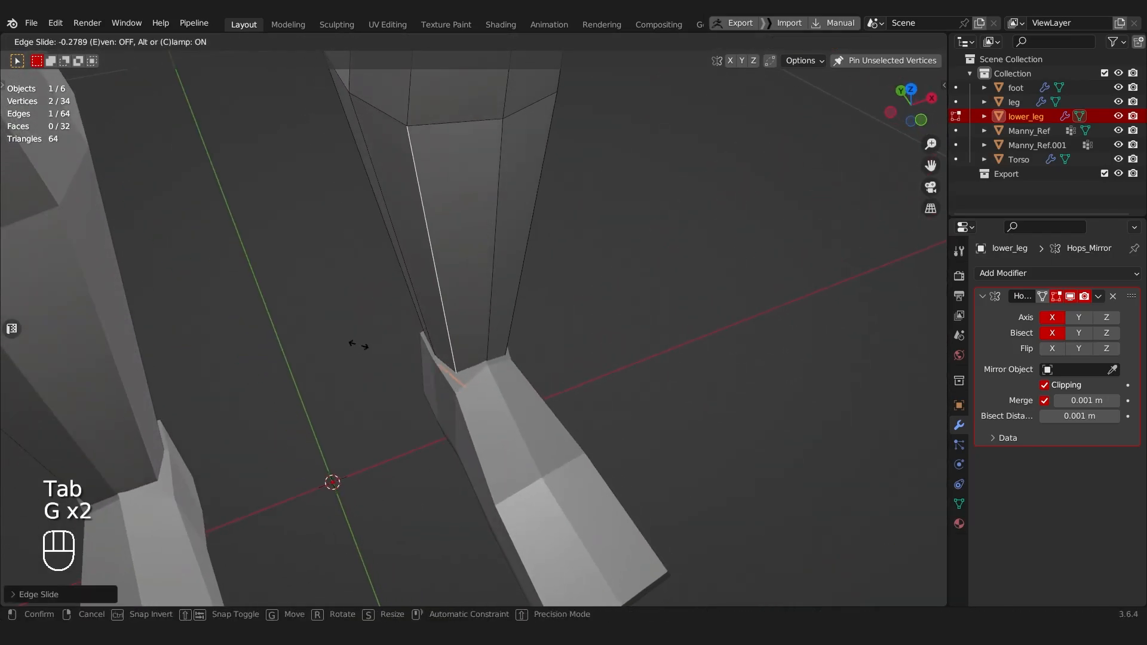
{"action": "scroll", "coordinate": [456, 400], "scroll_direction": "down", "scroll_amount": 2}
Step: In vertex selection mode, slide the front vertex of the lower leg's upper loop along its edges below the knee
{"action": "middle_click_drag", "start_coordinate": [436, 321], "coordinate": [406, 342], "text": "shift"}
{"action": "middle_click_drag", "start_coordinate": [406, 342], "coordinate": [412, 397], "text": "shift"}
{"action": "middle_click_drag", "start_coordinate": [412, 397], "coordinate": [493, 347]}
{"action": "middle_click_drag", "start_coordinate": [494, 346], "coordinate": [486, 404], "text": "shift"}
{"action": "scroll", "coordinate": [486, 404], "scroll_direction": "up", "scroll_amount": 3}
{"action": "key", "text": "Tab"}
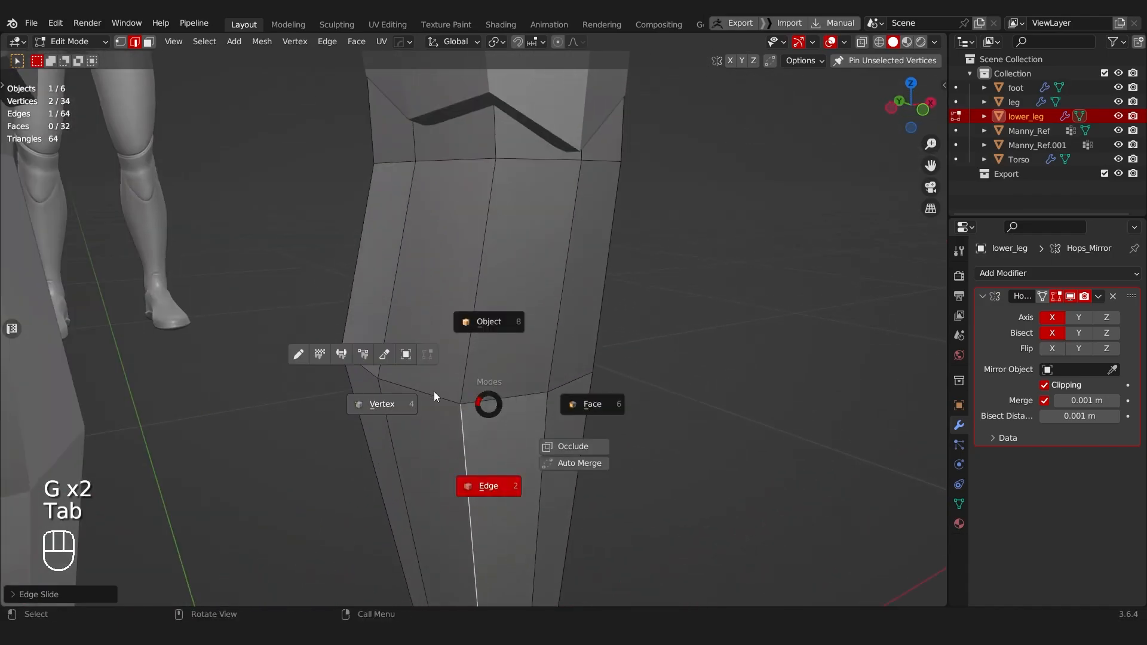
{"action": "left_click", "coordinate": [406, 396]}
{"action": "middle_click_drag", "start_coordinate": [511, 253], "coordinate": [521, 295]}
{"action": "key", "text": "g"}
{"action": "key", "text": "g"}
{"action": "left_click", "coordinate": [497, 322]}
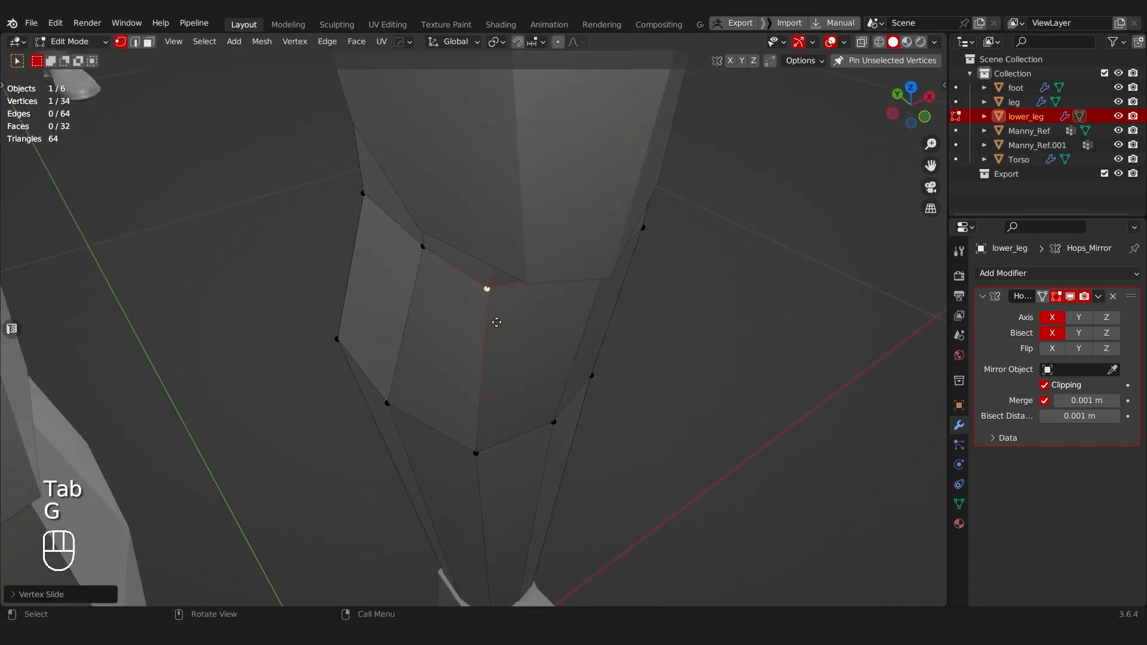
{"action": "key", "text": "g"}
{"action": "key", "text": "g"}
{"action": "left_click", "coordinate": [517, 328]}
Step: Try a free move of a vertex on the lower leg's upper loop and undo it
{"action": "scroll", "coordinate": [518, 328], "scroll_direction": "down", "scroll_amount": 4}
{"action": "middle_click_drag", "start_coordinate": [518, 328], "coordinate": [336, 313]}
{"action": "key", "text": "g"}
{"action": "left_click", "coordinate": [420, 278]}
{"action": "middle_click_drag", "start_coordinate": [420, 281], "coordinate": [537, 333]}
{"action": "key", "text": "ctrl+z"}
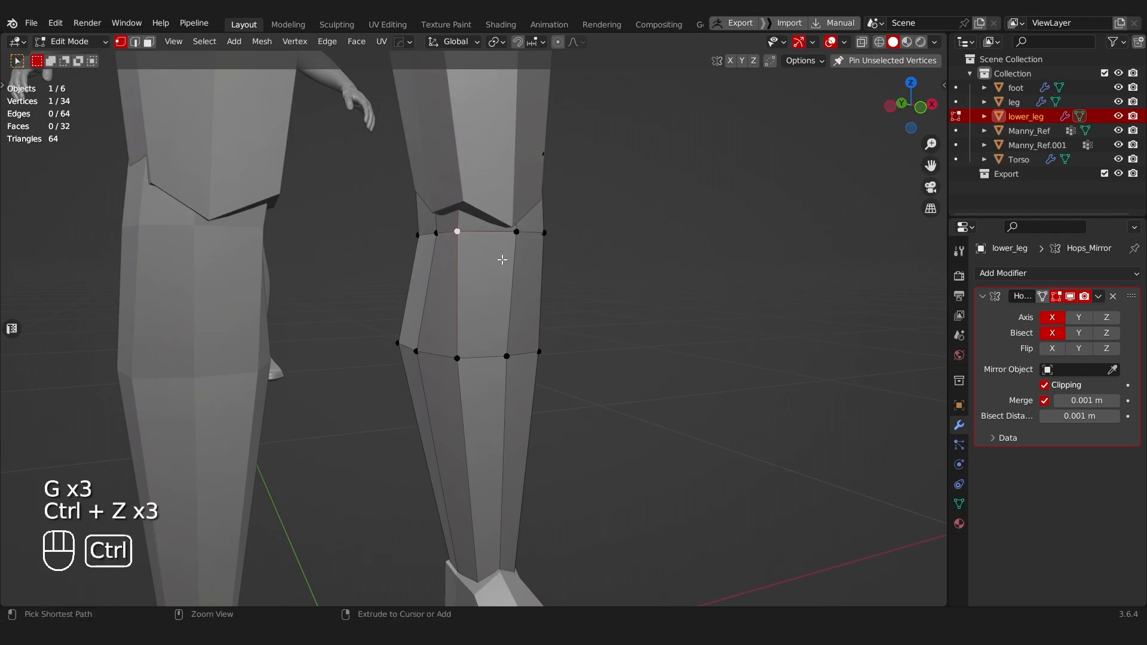
Step: Switch editing to the thigh, select its bottom knee vertices, and move them about 0.007 m along X over the lower leg
{"action": "mouse_move", "coordinate": [492, 287]}
{"action": "middle_mouse_down", "text": "shift"}
{"action": "mouse_move", "coordinate": [479, 366]}
{"action": "mouse_move", "coordinate": [544, 324]}
{"action": "mouse_move", "coordinate": [471, 287]}
{"action": "middle_mouse_up", "text": "shift"}
{"action": "key", "text": "alt+q"}
{"action": "middle_click_drag", "start_coordinate": [461, 231], "coordinate": [464, 333]}
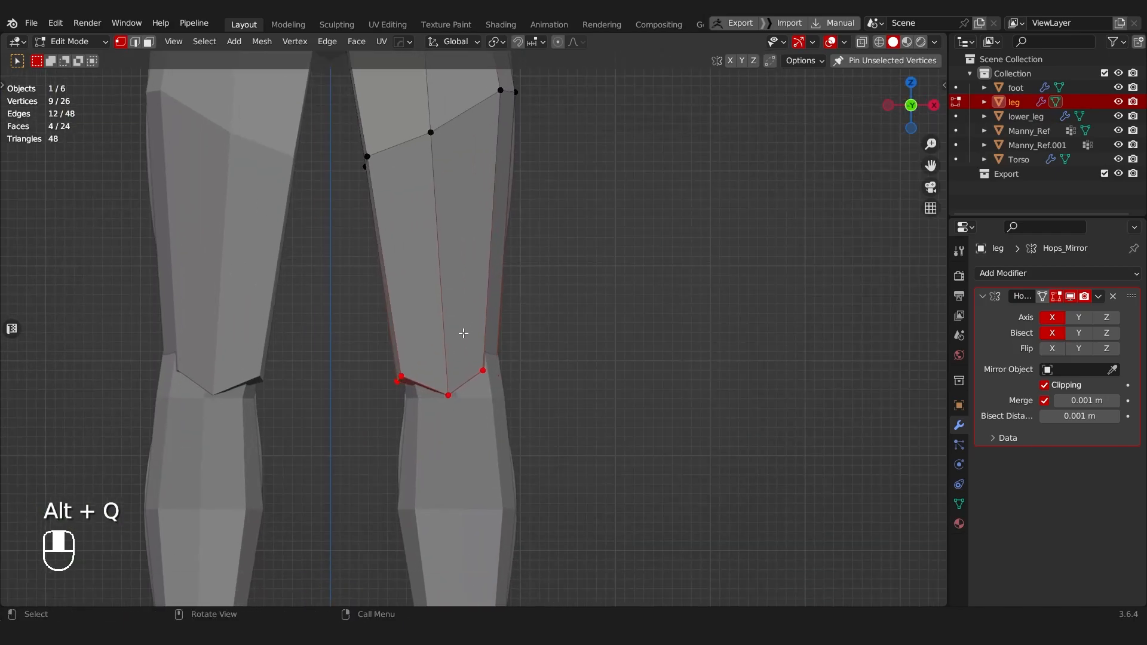
{"action": "key", "text": "alt+z"}
{"action": "key", "text": "g"}
{"action": "key", "text": "x"}
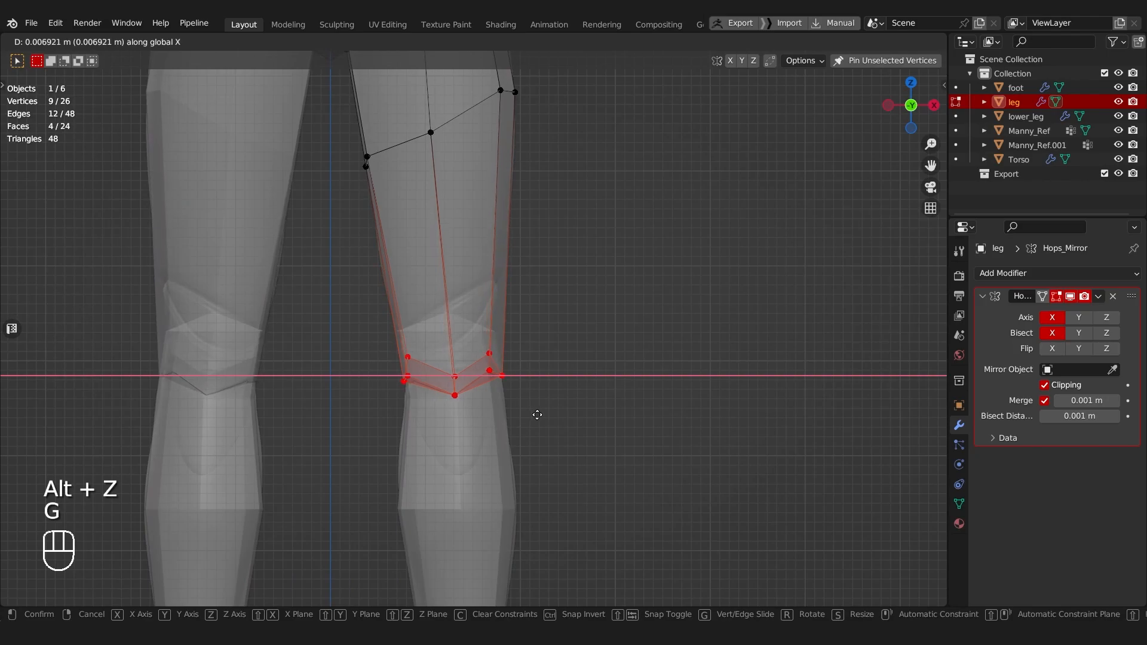
{"action": "left_click", "coordinate": [538, 414]}
Step: Scale the thigh's bottom knee vertices to fit around the top of the lower leg
{"action": "key", "text": "alt+z"}
{"action": "key", "text": "s"}
{"action": "left_click", "coordinate": [600, 381]}
{"action": "middle_click_drag", "start_coordinate": [600, 381], "coordinate": [581, 263]}
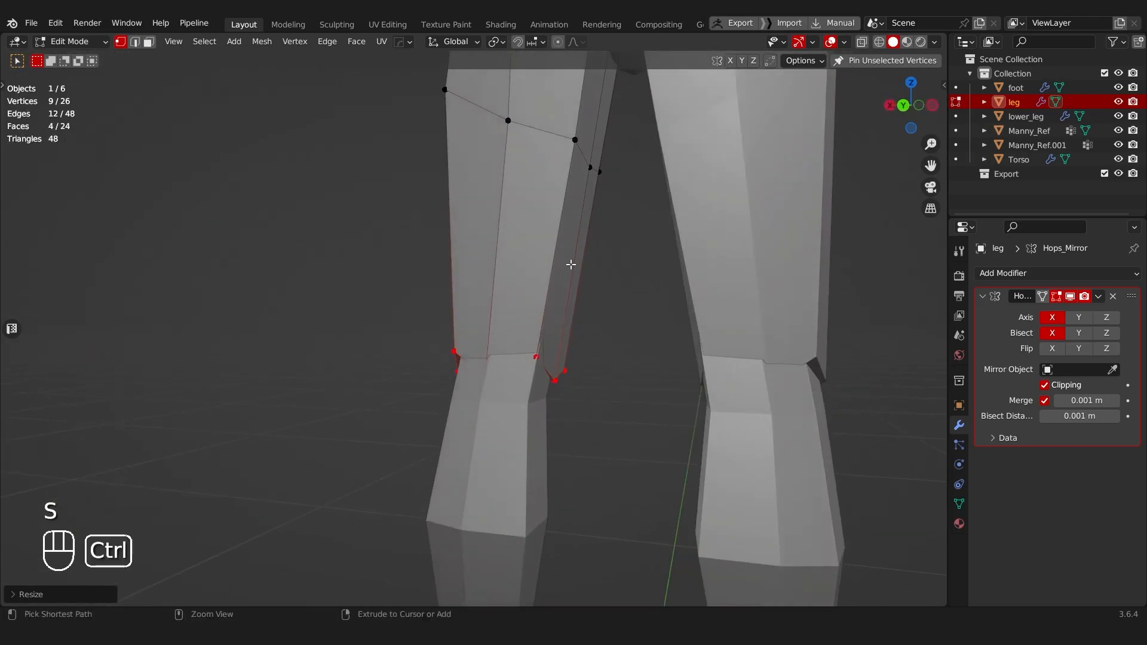
Step: Add an edge loop around the thigh just above the knee opening
{"action": "key", "text": "ctrl+r"}
{"action": "left_click", "coordinate": [547, 254]}
{"action": "left_click", "coordinate": [463, 347]}
{"action": "middle_click_drag", "start_coordinate": [463, 346], "coordinate": [663, 315]}
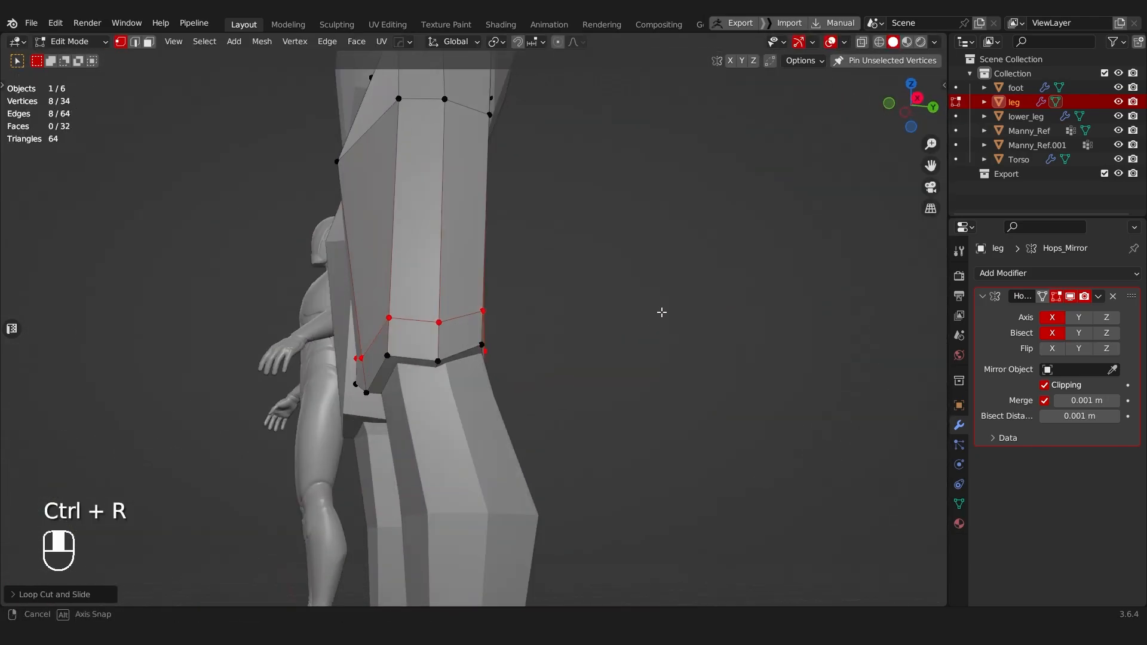
Step: Select the thigh's bottom cap by growing the selection from its centre vertex, and apply Smooth Vertices
{"action": "key", "text": "alt+z"}
{"action": "middle_click_drag", "start_coordinate": [422, 374], "coordinate": [439, 384]}
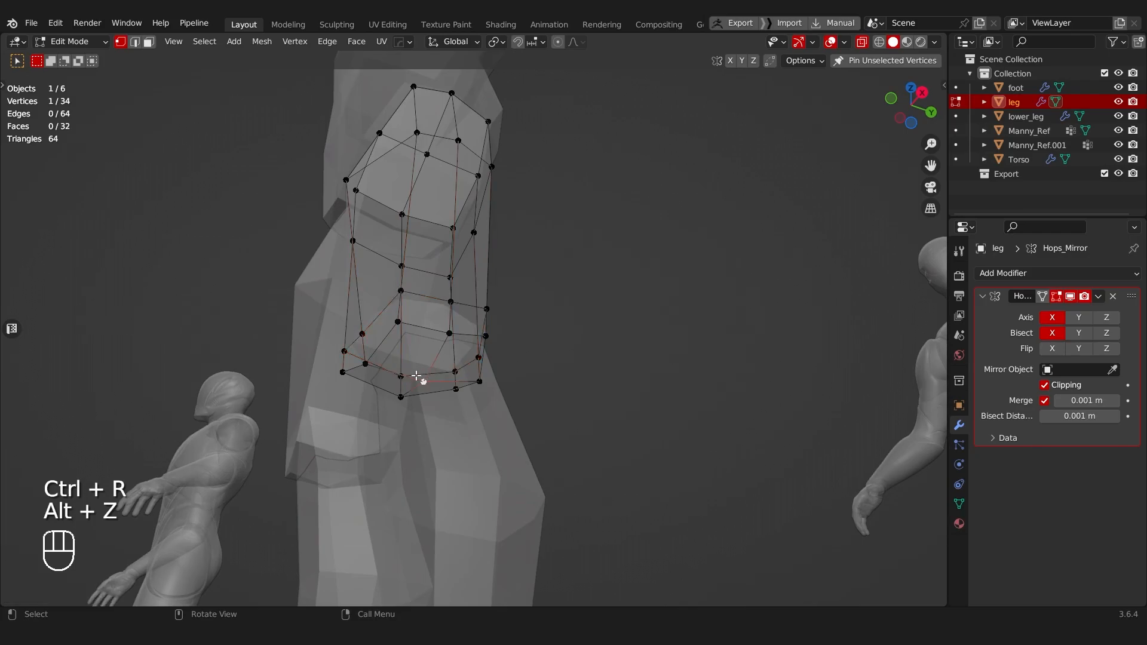
{"action": "key", "text": "ctrl+KP_Add"}
{"action": "middle_click_drag", "start_coordinate": [563, 177], "coordinate": [724, 247]}
{"action": "right_click", "coordinate": [724, 247]}
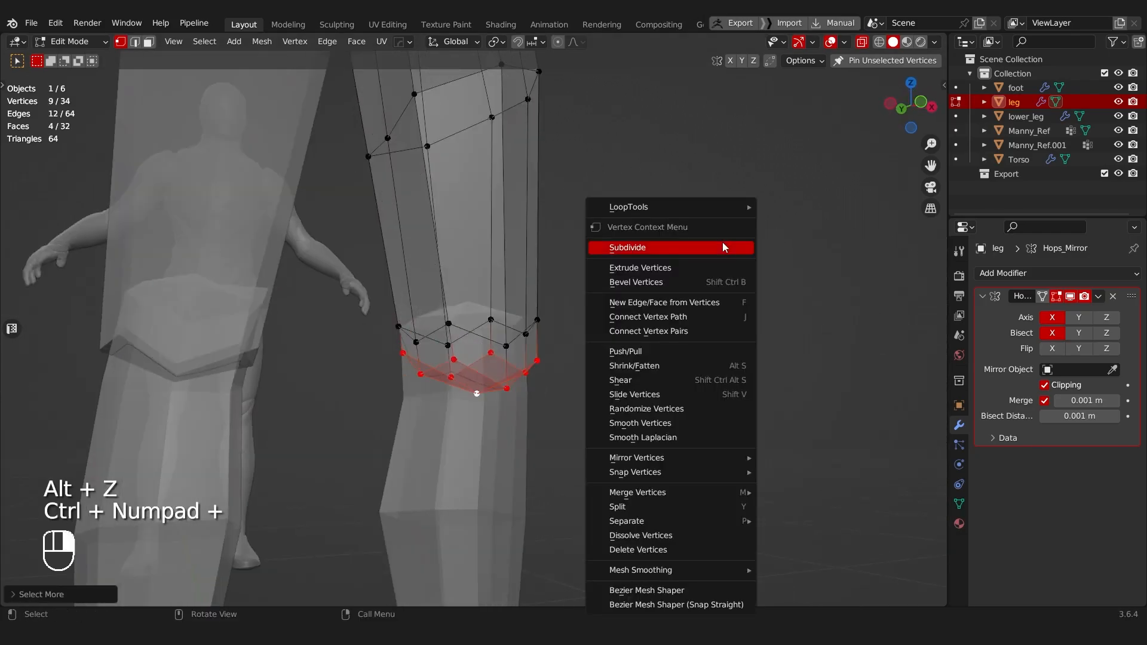
{"action": "left_click", "coordinate": [639, 424]}
{"action": "middle_click_drag", "start_coordinate": [637, 423], "coordinate": [408, 351]}
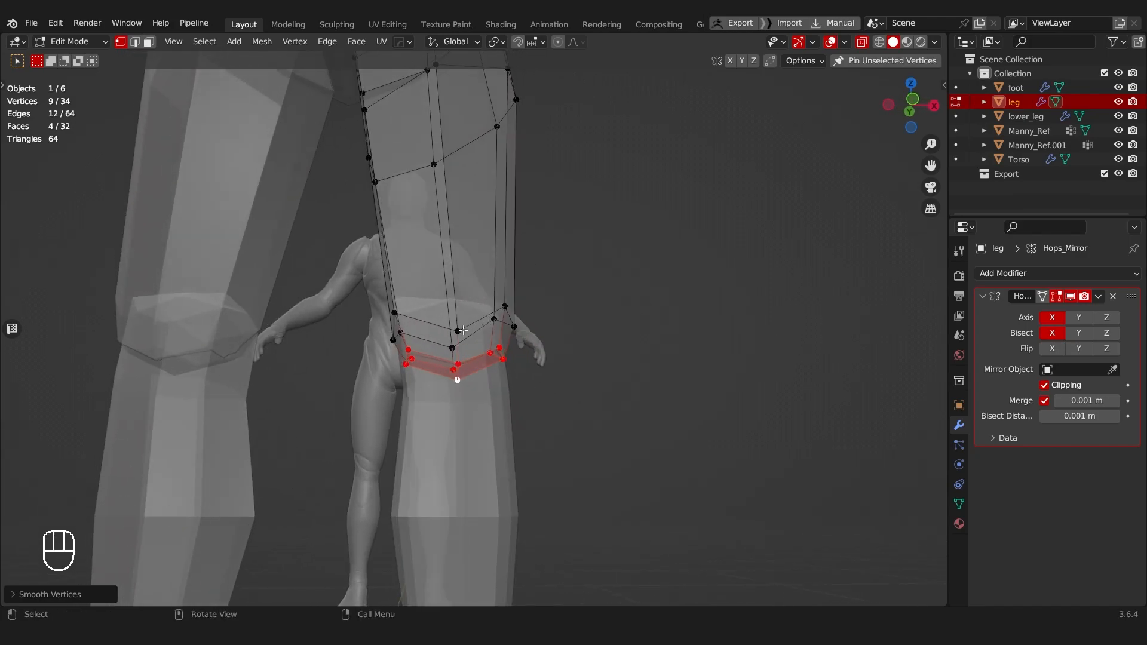
Step: Select the edge loop around the thigh just above the knee and dissolve it
{"action": "key", "text": "Tab"}
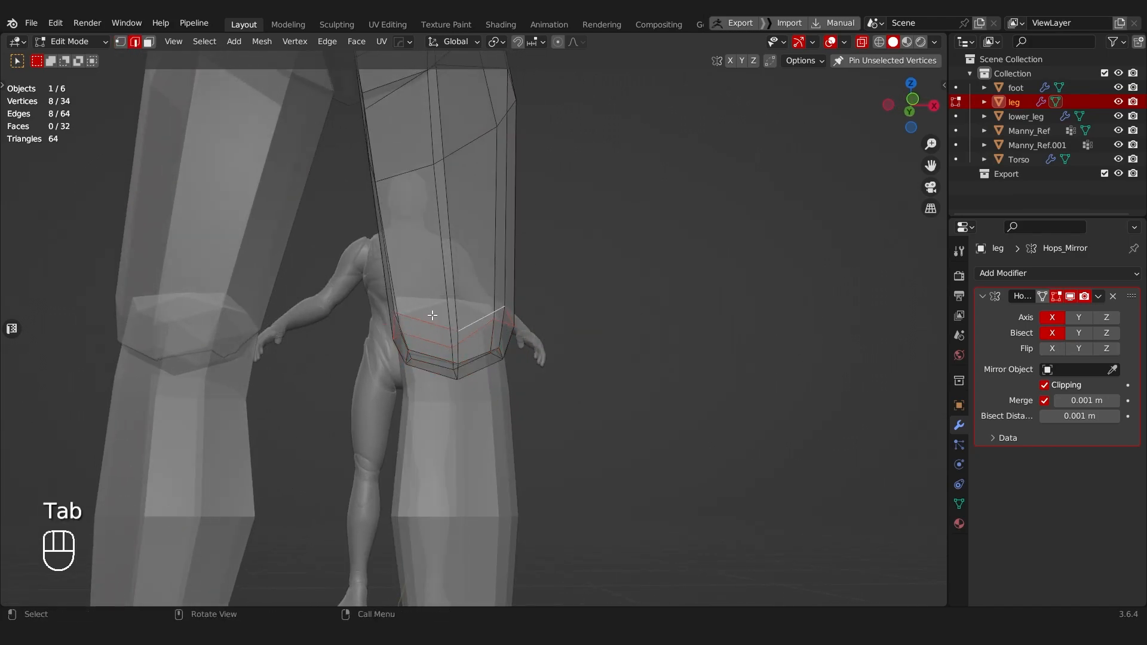
{"action": "middle_click_drag", "start_coordinate": [450, 312], "coordinate": [408, 350]}
{"action": "key", "text": "ctrl+x"}
{"action": "middle_click_drag", "start_coordinate": [511, 361], "coordinate": [451, 350]}
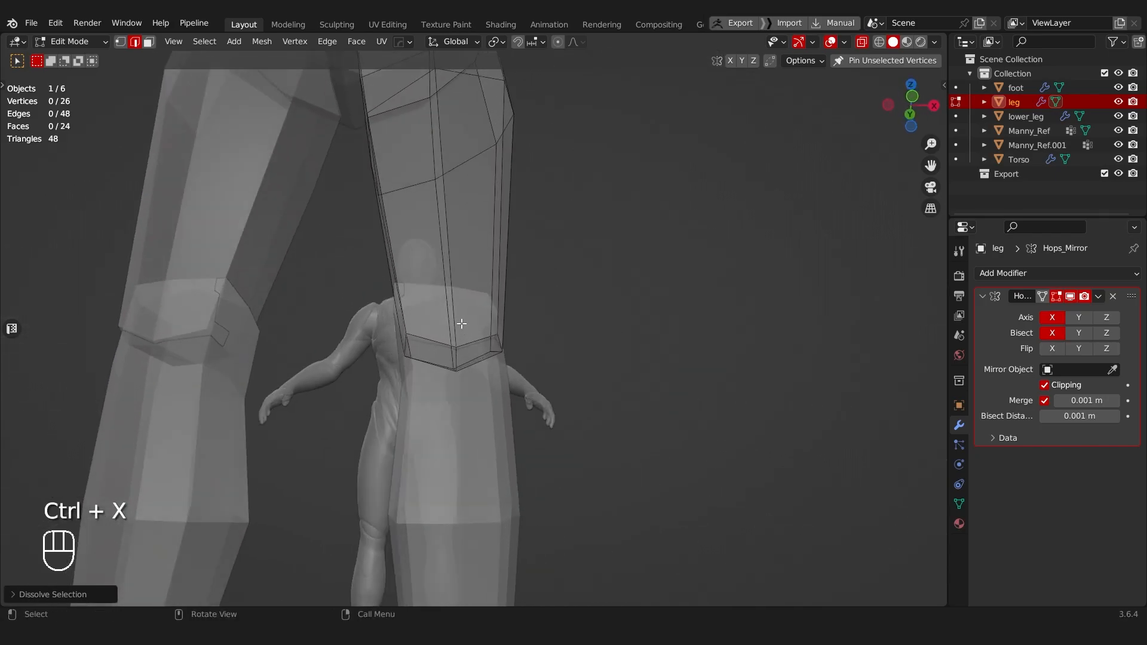
{"action": "key", "text": "alt+z"}
{"action": "scroll", "coordinate": [434, 282], "scroll_direction": "down", "scroll_amount": 3}
{"action": "scroll", "coordinate": [478, 360], "scroll_direction": "up", "scroll_amount": 3}
{"action": "mouse_move", "coordinate": [451, 350]}
{"action": "middle_mouse_down", "text": "shift"}
{"action": "mouse_move", "coordinate": [462, 260]}
{"action": "mouse_move", "coordinate": [412, 282]}
{"action": "mouse_move", "coordinate": [464, 293]}
{"action": "mouse_move", "coordinate": [469, 346]}
{"action": "middle_mouse_up", "text": "shift"}
{"action": "scroll", "coordinate": [462, 262], "scroll_direction": "down", "scroll_amount": 3}
{"action": "scroll", "coordinate": [473, 317], "scroll_direction": "up", "scroll_amount": 3}
Step: Switch editing to the lower leg, scale its top cap vertices down, and move them about 0.005 m along X
{"action": "key", "text": "alt+q"}
{"action": "scroll", "coordinate": [444, 299], "scroll_direction": "up", "scroll_amount": 3}
{"action": "key", "text": "Tab"}
{"action": "left_click", "coordinate": [394, 348]}
{"action": "key", "text": "alt+z"}
{"action": "middle_click_drag", "start_coordinate": [421, 315], "coordinate": [410, 249], "text": "alt"}
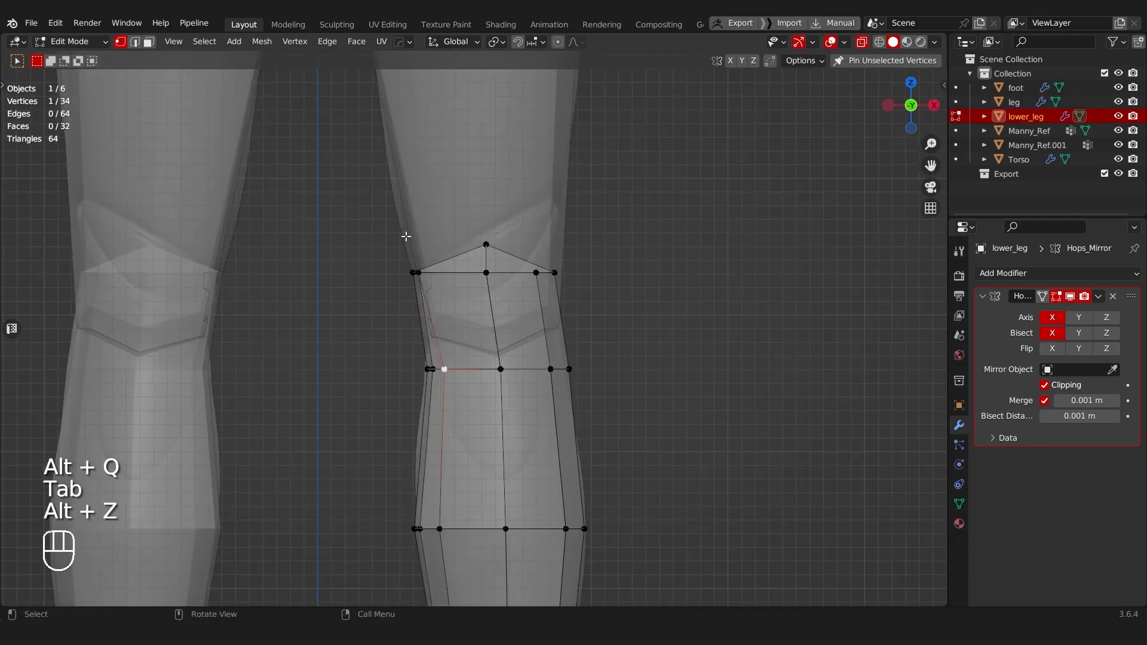
{"action": "key", "text": "s"}
{"action": "left_click", "coordinate": [673, 254]}
{"action": "key", "text": "g"}
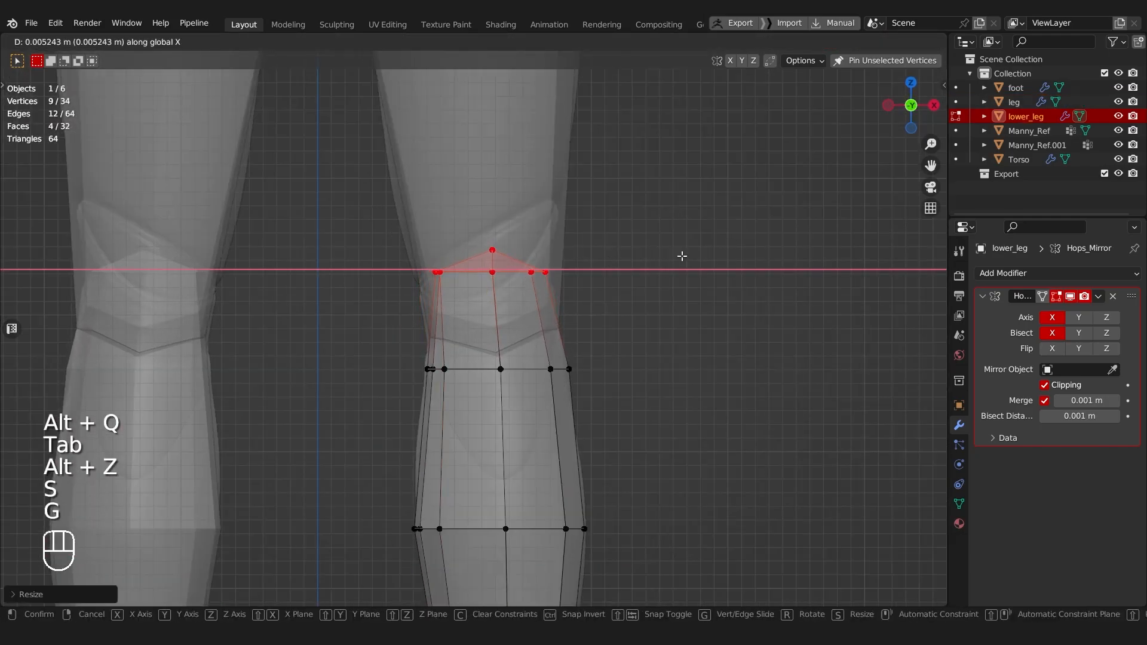
{"action": "left_click", "coordinate": [681, 256]}
Step: Select the lower leg's edge loop just below the knee and dissolve it
{"action": "key", "text": "Tab"}
{"action": "left_click", "coordinate": [676, 223]}
{"action": "key", "text": "Tab"}
{"action": "left_click", "coordinate": [615, 358]}
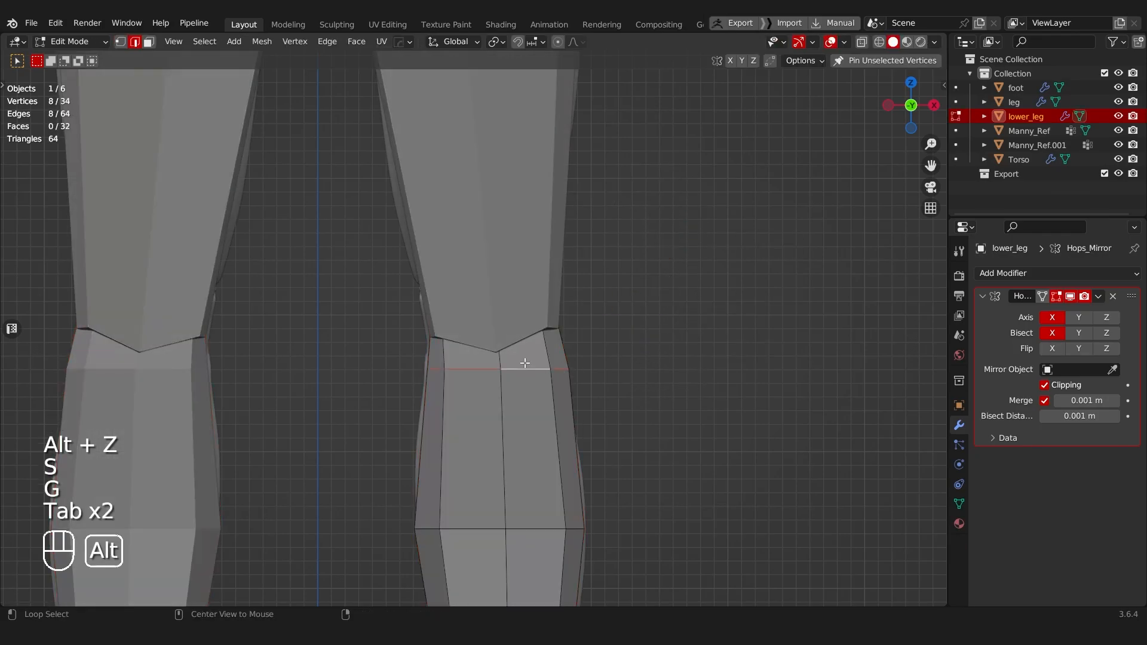
{"action": "key", "text": "ctrl+x"}
{"action": "middle_click_drag", "start_coordinate": [632, 335], "coordinate": [637, 218], "text": "shift"}
{"action": "scroll", "coordinate": [640, 277], "scroll_direction": "down", "scroll_amount": 4}
{"action": "middle_click_drag", "start_coordinate": [640, 277], "coordinate": [557, 298]}
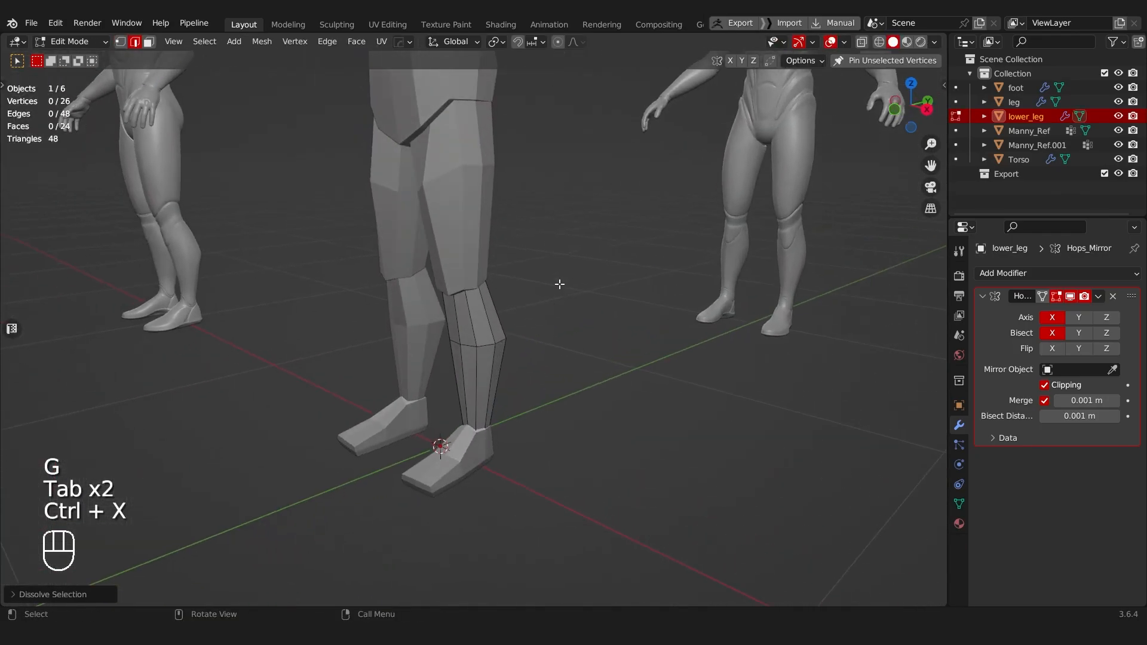
Step: Leave mesh editing and examine the legs and torso as a whole against the mannequin references
{"action": "key", "text": "Tab"}
{"action": "left_click", "coordinate": [575, 204]}
{"action": "middle_click_drag", "start_coordinate": [615, 263], "coordinate": [557, 250]}
{"action": "key", "text": "a"}
{"action": "scroll", "coordinate": [537, 227], "scroll_direction": "down", "scroll_amount": 2}
{"action": "middle_click_drag", "start_coordinate": [519, 197], "coordinate": [448, 320], "text": "shift"}
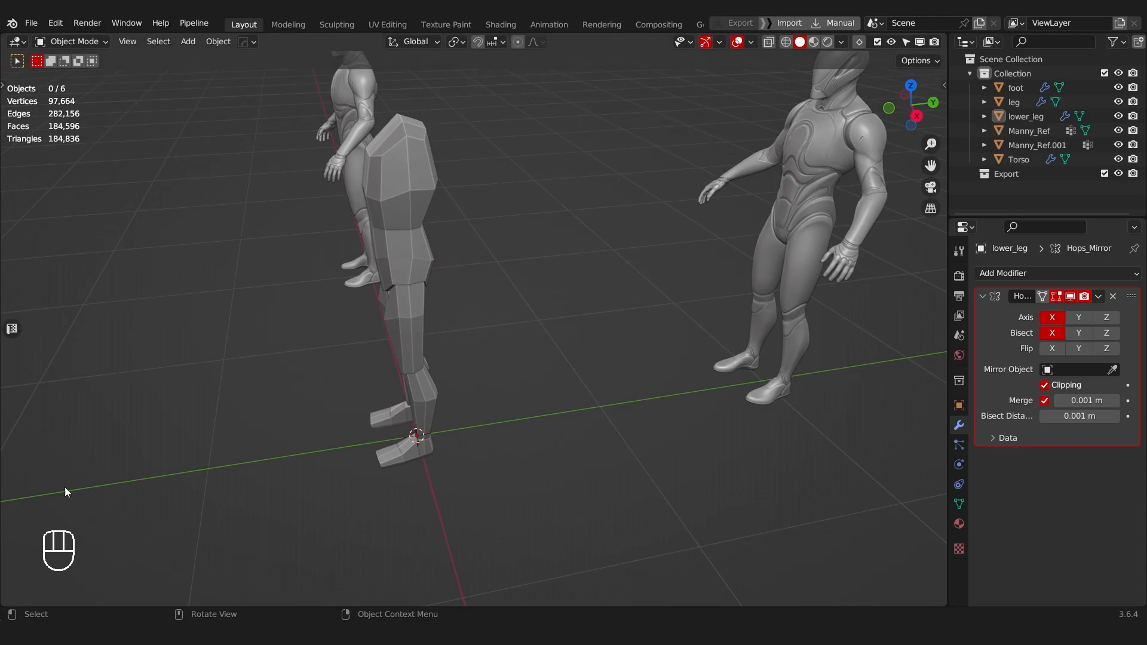
{"action": "middle_click_drag", "start_coordinate": [325, 314], "coordinate": [449, 203]}
{"action": "scroll", "coordinate": [439, 298], "scroll_direction": "up", "scroll_amount": 3}
{"action": "middle_click_drag", "start_coordinate": [394, 334], "coordinate": [430, 368]}
{"action": "scroll", "coordinate": [433, 406], "scroll_direction": "up", "scroll_amount": 2}
Step: Edit the foot and slide the three vertices at its inner toe corner back along their edges
{"action": "left_click", "coordinate": [436, 472]}
{"action": "middle_click_drag", "start_coordinate": [455, 472], "coordinate": [507, 369], "text": "shift"}
{"action": "key", "text": "Tab"}
{"action": "key", "text": "alt+z"}
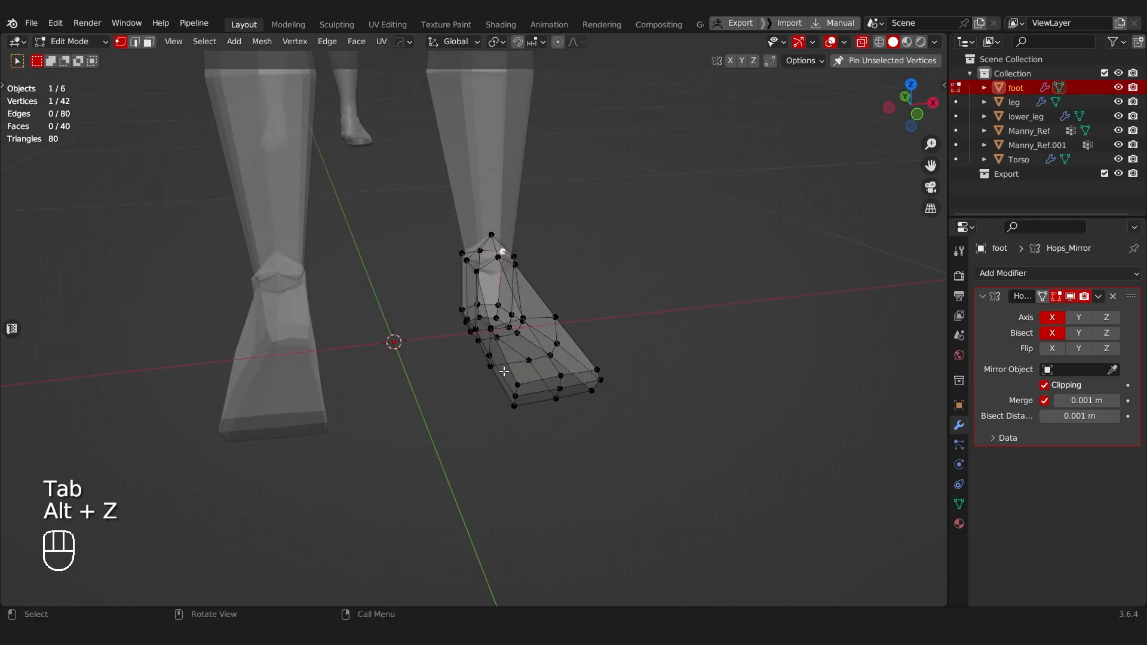
{"action": "key", "text": "alt+z"}
{"action": "key", "text": "g"}
Step: Slide the three vertices at the foot's outer toe corner back along their edges to narrow the toe
{"action": "key", "text": "g"}
{"action": "left_click", "coordinate": [581, 441]}
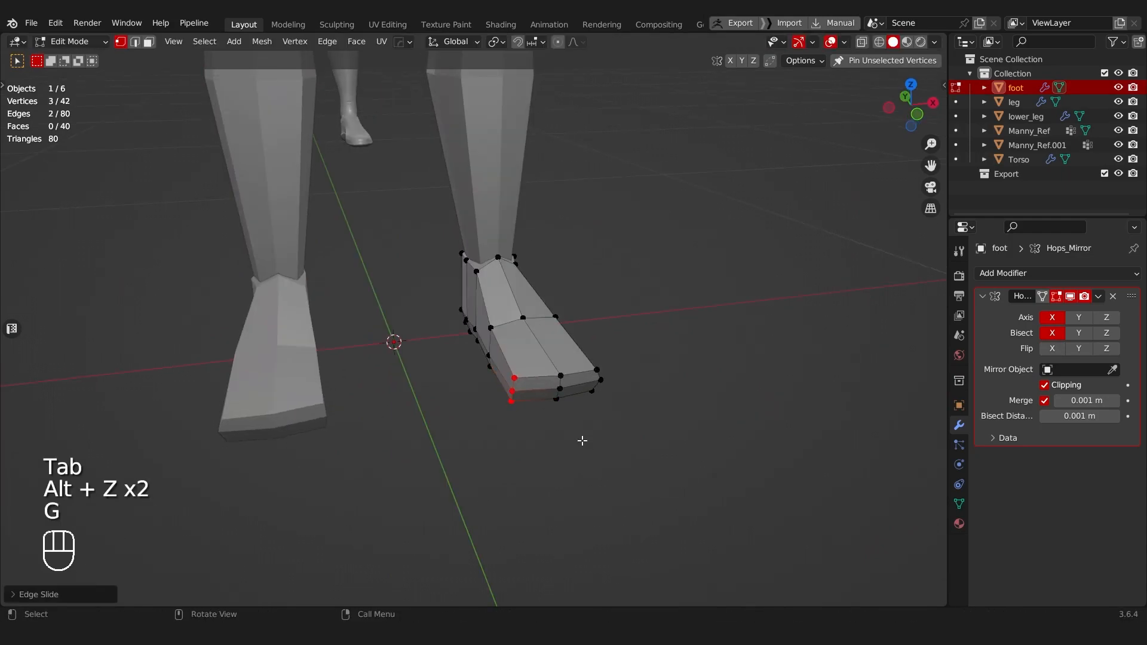
{"action": "middle_click_drag", "start_coordinate": [581, 441], "coordinate": [450, 399]}
{"action": "left_click_drag", "start_coordinate": [508, 446], "coordinate": [509, 446]}
{"action": "key", "text": "g"}
{"action": "key", "text": "g"}
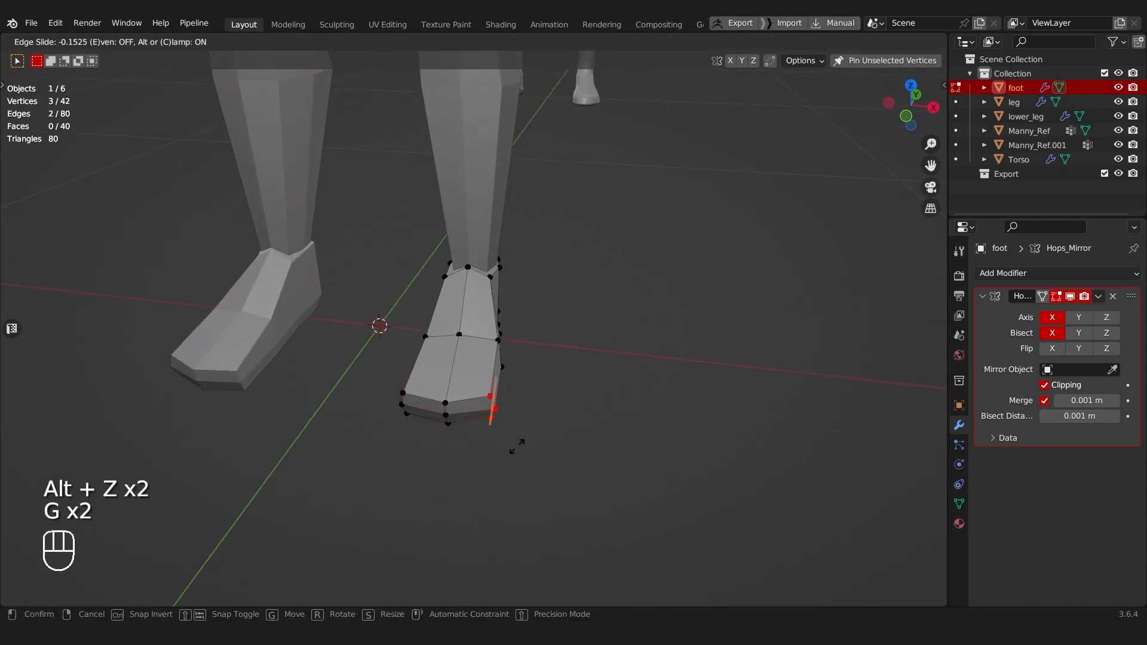
{"action": "left_click", "coordinate": [532, 388]}
{"action": "middle_click_drag", "start_coordinate": [537, 392], "coordinate": [430, 379]}
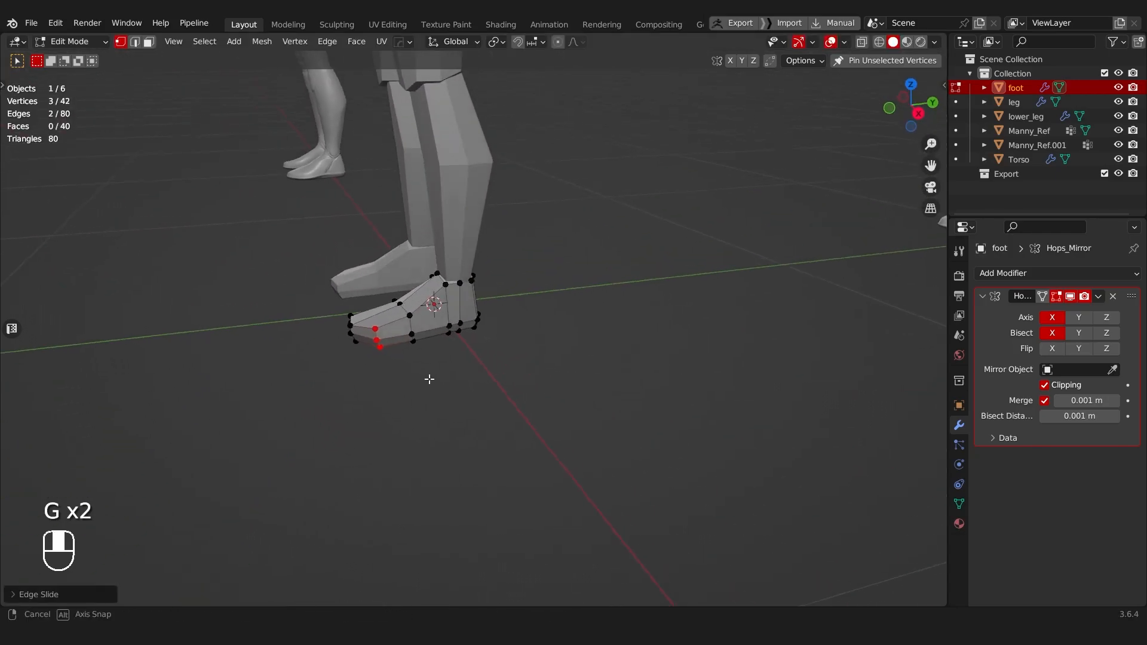
Step: Select the upper two vertices of the foot's inner toe corner and edge-slide them slightly back
{"action": "key", "text": "Tab"}
{"action": "middle_click_drag", "start_coordinate": [436, 295], "coordinate": [589, 305]}
{"action": "key", "text": "Tab"}
{"action": "middle_click_drag", "start_coordinate": [502, 375], "coordinate": [554, 344]}
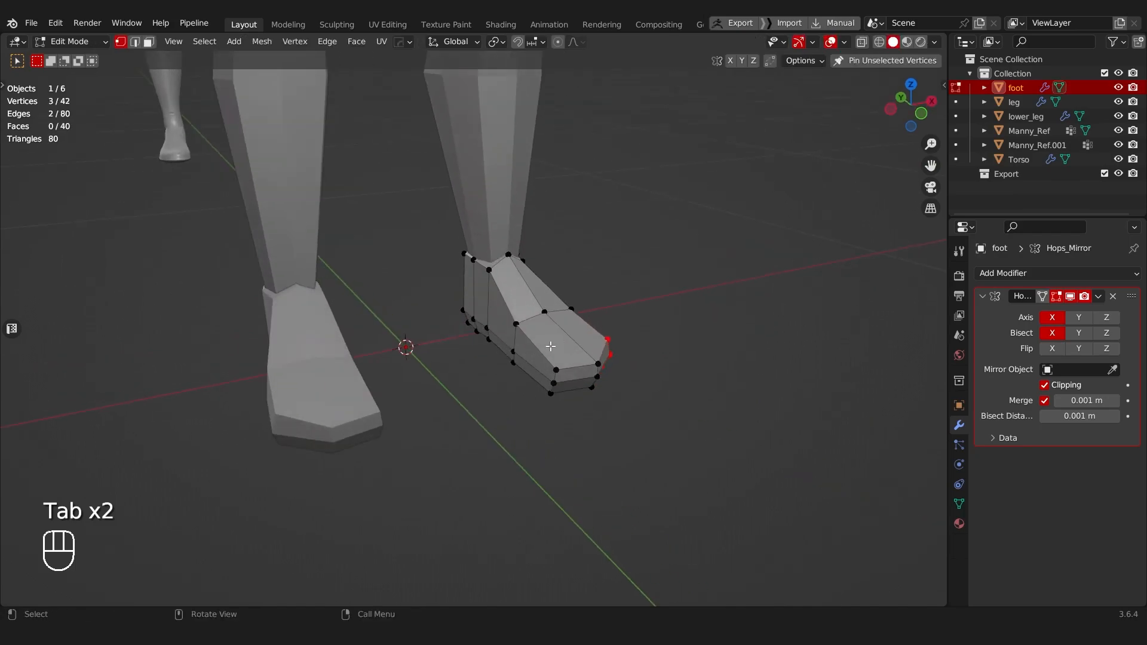
{"action": "left_click", "coordinate": [552, 385], "text": "ctrl"}
{"action": "key", "text": "g"}
{"action": "key", "text": "g"}
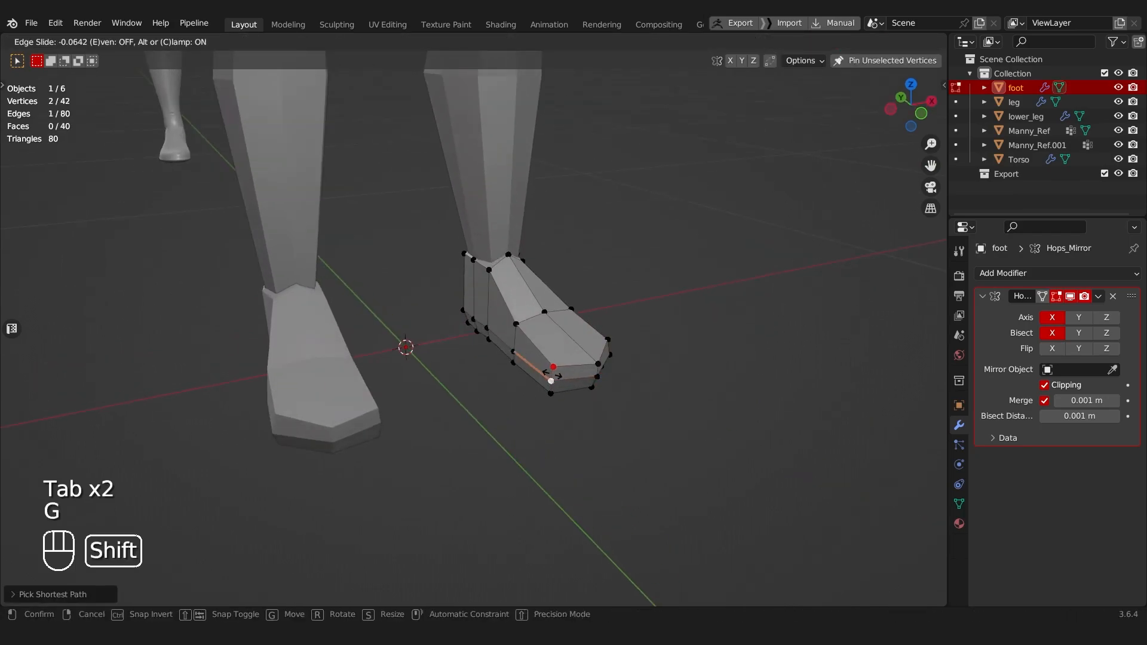
{"action": "left_click", "coordinate": [553, 375]}
Step: Leave editing of the foot and save the file
{"action": "scroll", "coordinate": [597, 359], "scroll_direction": "down", "scroll_amount": 3}
{"action": "middle_click_drag", "start_coordinate": [624, 349], "coordinate": [545, 366]}
{"action": "key", "text": "Tab"}
{"action": "middle_click_drag", "start_coordinate": [532, 300], "coordinate": [392, 309]}
{"action": "key", "text": "ctrl+s"}
Step: Edit the torso mesh and duplicate the two side faces below the shoulder
{"action": "left_click", "coordinate": [477, 308]}
{"action": "middle_click_drag", "start_coordinate": [465, 262], "coordinate": [475, 343], "text": "shift"}
{"action": "key", "text": "a"}
{"action": "middle_click_drag", "start_coordinate": [496, 335], "coordinate": [450, 324]}
{"action": "left_click", "coordinate": [461, 289]}
{"action": "key", "text": "Tab"}
{"action": "key", "text": "shift+d"}
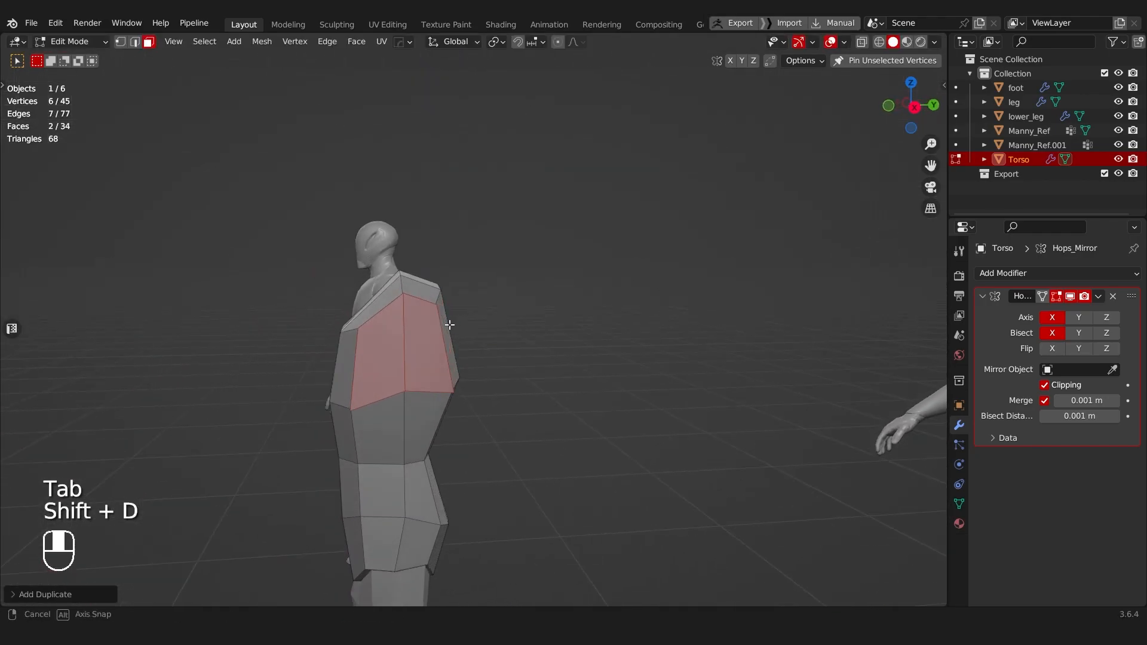
Step: Shape the duplicated faces with LoopTools Circle and scale them down to about 0.73
{"action": "right_click", "coordinate": [449, 325]}
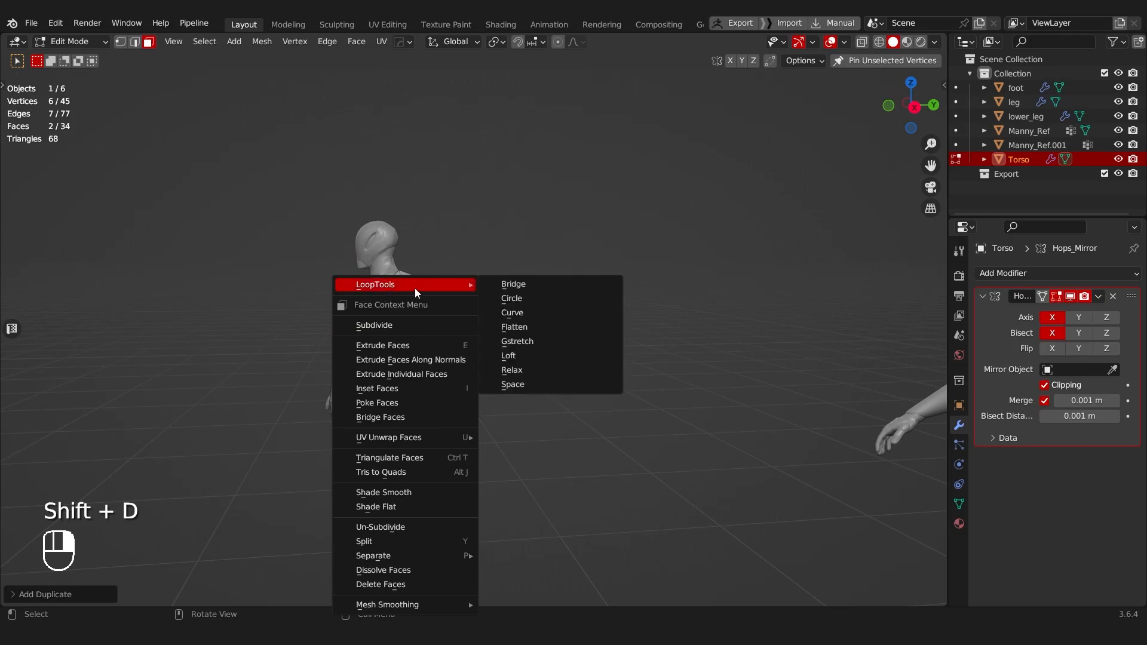
{"action": "mouse_move", "coordinate": [443, 286]}
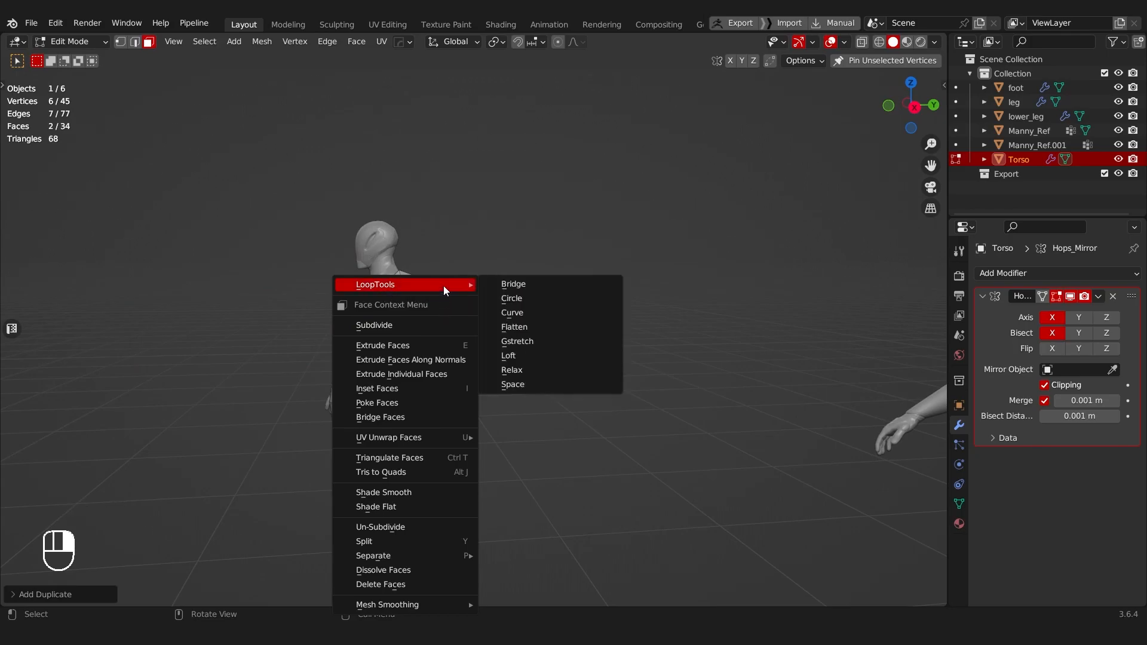
{"action": "left_click", "coordinate": [525, 297]}
{"action": "scroll", "coordinate": [501, 351], "scroll_direction": "up", "scroll_amount": 1}
{"action": "key", "text": "s"}
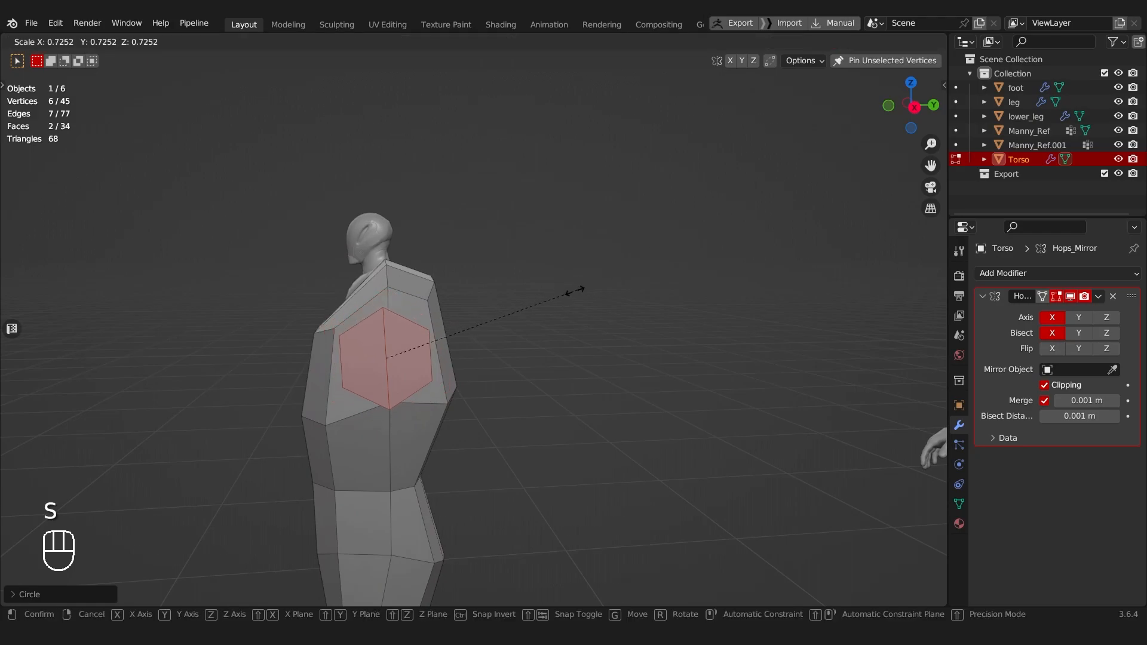
{"action": "left_click", "coordinate": [568, 291]}
Step: Extrude the circular faces about 0.14 m outward from the shoulder to start the arm
{"action": "middle_click_drag", "start_coordinate": [568, 291], "coordinate": [565, 346]}
{"action": "key", "text": "e"}
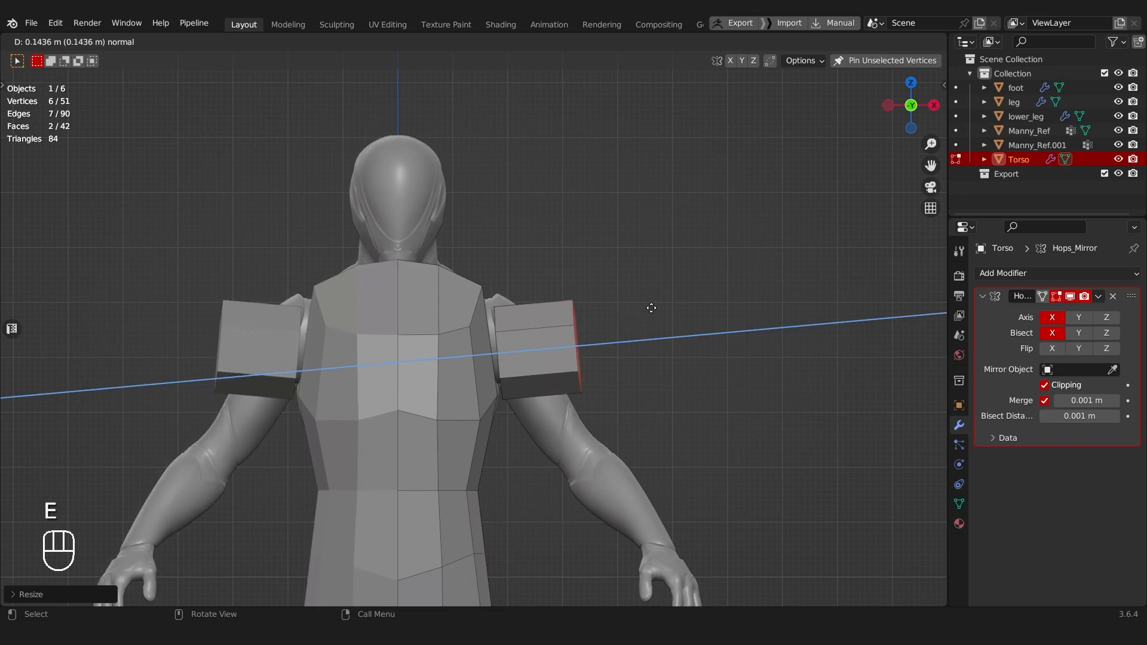
{"action": "left_click", "coordinate": [645, 314]}
Step: Try to stretch the arm down to the forearm by moving, rotating and scaling its end faces
{"action": "key", "text": "g"}
{"action": "key", "text": "r"}
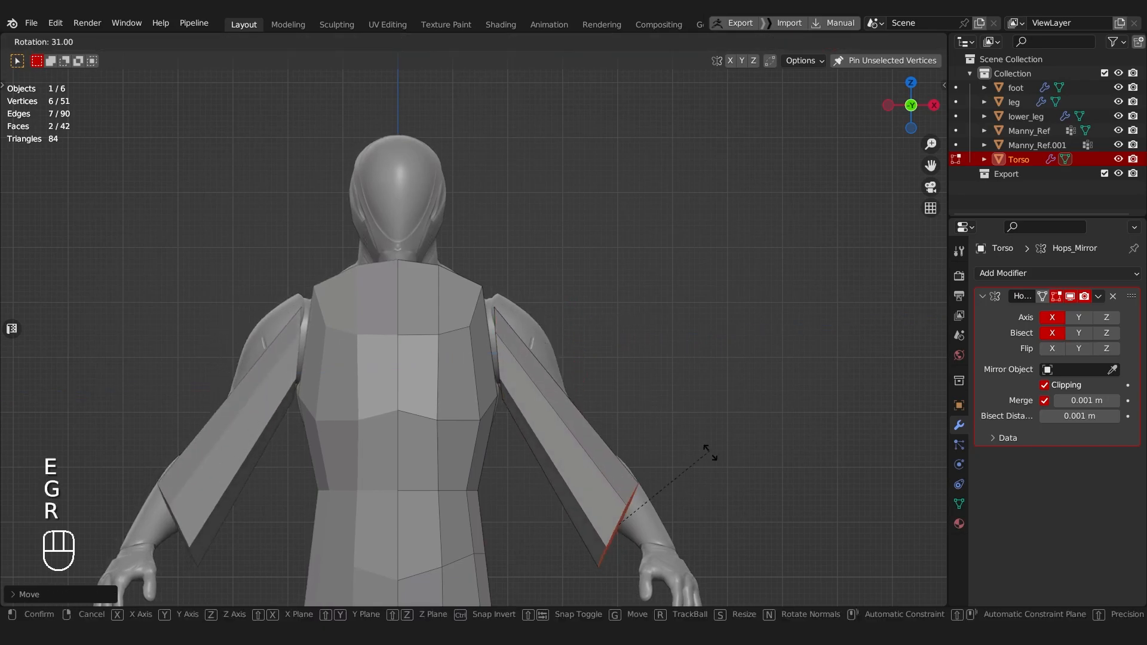
{"action": "key", "text": "g"}
{"action": "left_click", "coordinate": [742, 412]}
{"action": "key", "text": "s"}
{"action": "left_click", "coordinate": [696, 422]}
Step: Try to add an edge loop across the upper arm and move it into the shoulder area
{"action": "key", "text": "ctrl+r"}
{"action": "left_click", "coordinate": [524, 332]}
{"action": "key", "text": "Tab"}
{"action": "key", "text": "alt+z"}
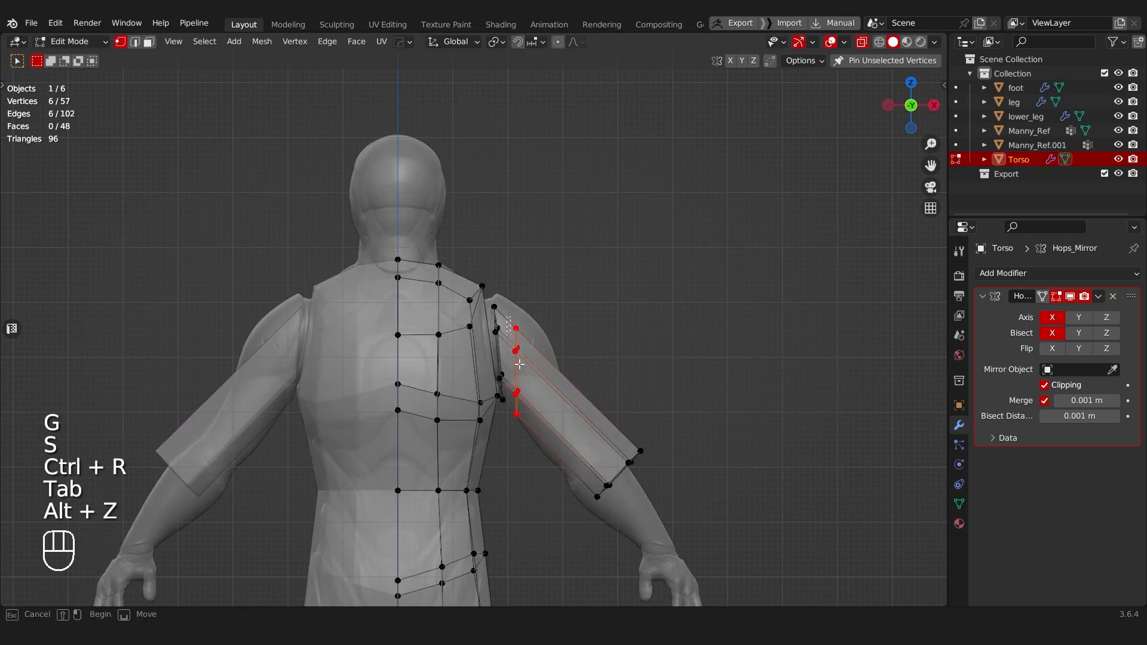
{"action": "key", "text": "g"}
{"action": "left_click", "coordinate": [519, 345]}
Step: Undo the arm's edge loop and end-face edits back to the short shoulder extrusion
{"action": "key", "text": "Tab"}
{"action": "middle_click_drag", "start_coordinate": [597, 356], "coordinate": [471, 367]}
{"action": "key", "text": "ctrl+z"}
{"action": "key", "text": "ctrl+z"}
{"action": "key", "text": "ctrl+z"}
{"action": "key", "text": "ctrl+z"}
{"action": "key", "text": "ctrl+z"}
{"action": "key", "text": "ctrl+z"}
Step: Select the underside faces of the shoulder block and extrude them down along the reference arm
{"action": "middle_click_drag", "start_coordinate": [475, 384], "coordinate": [561, 379]}
{"action": "scroll", "coordinate": [565, 350], "scroll_direction": "up", "scroll_amount": 3}
{"action": "key", "text": "Tab"}
{"action": "key", "text": "alt+z"}
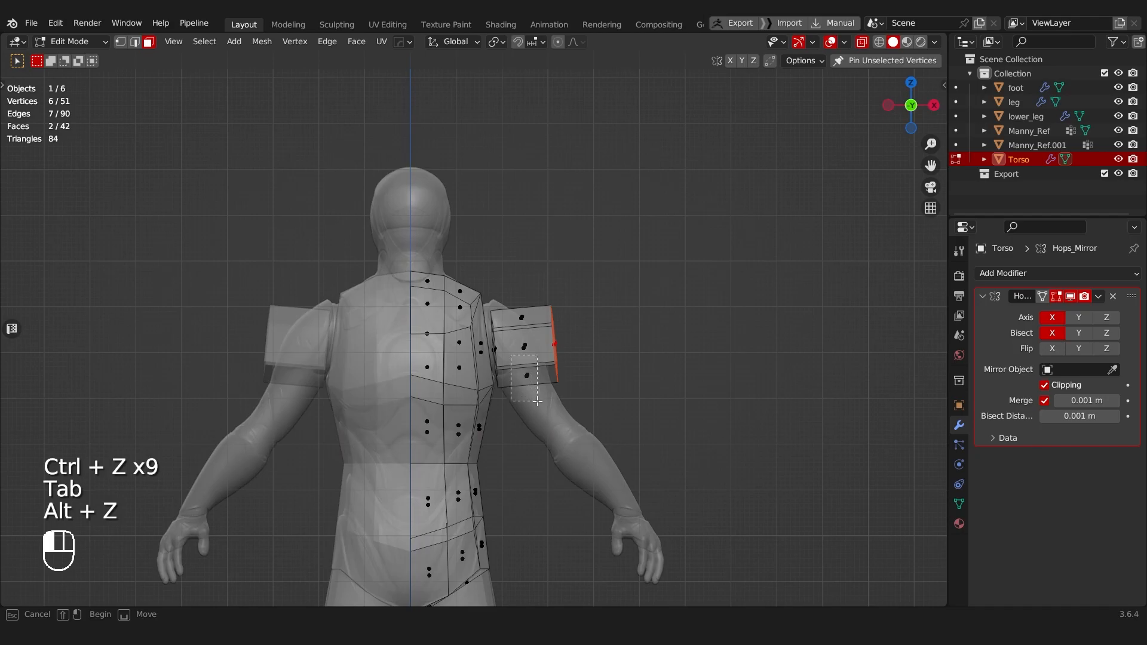
{"action": "left_click_drag", "start_coordinate": [537, 401], "coordinate": [538, 402]}
{"action": "key", "text": "e"}
{"action": "left_click", "coordinate": [637, 547]}
Step: Move, rotate and scale the extruded end faces to fit the reference mannequin's wrist
{"action": "key", "text": "g"}
{"action": "left_click", "coordinate": [739, 540]}
{"action": "key", "text": "r"}
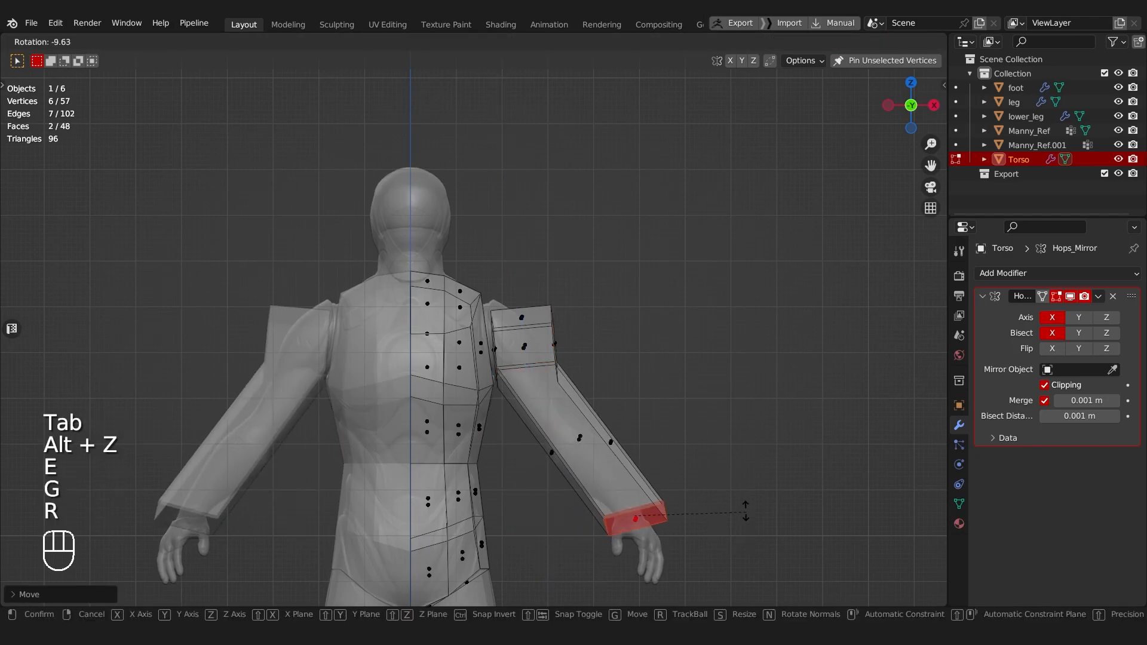
{"action": "key", "text": "g"}
{"action": "key", "text": "s"}
{"action": "left_click", "coordinate": [687, 451]}
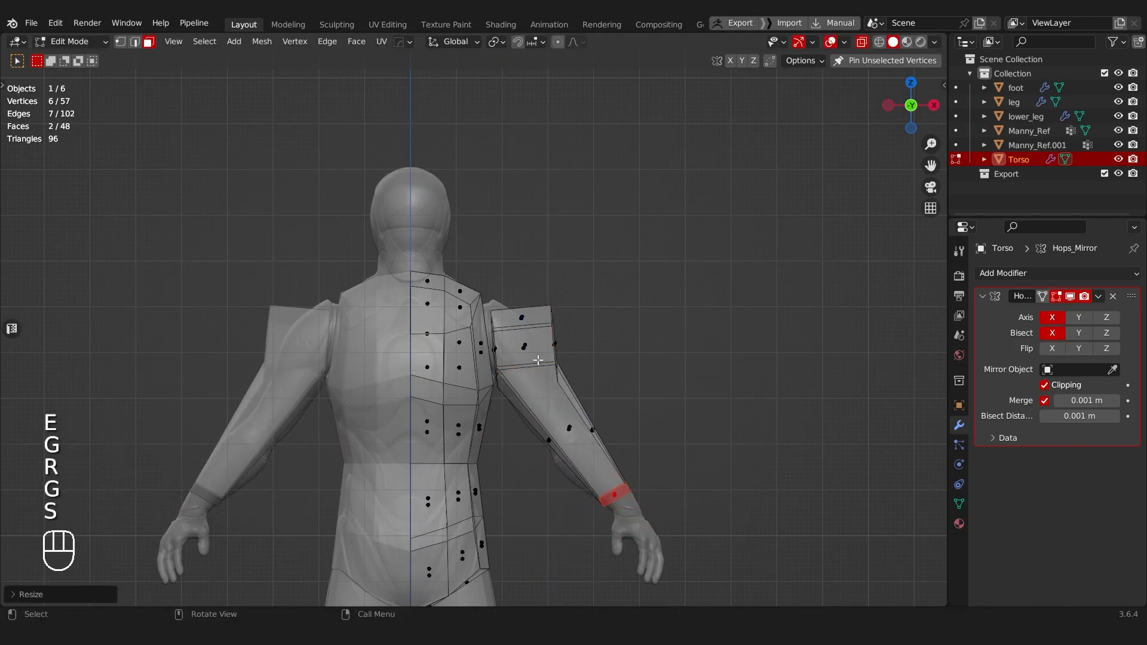
Step: Try to move the shoulder block's three upper outer vertices inward and rotate them
{"action": "scroll", "coordinate": [548, 329], "scroll_direction": "up", "scroll_amount": 2}
{"action": "key", "text": "Tab"}
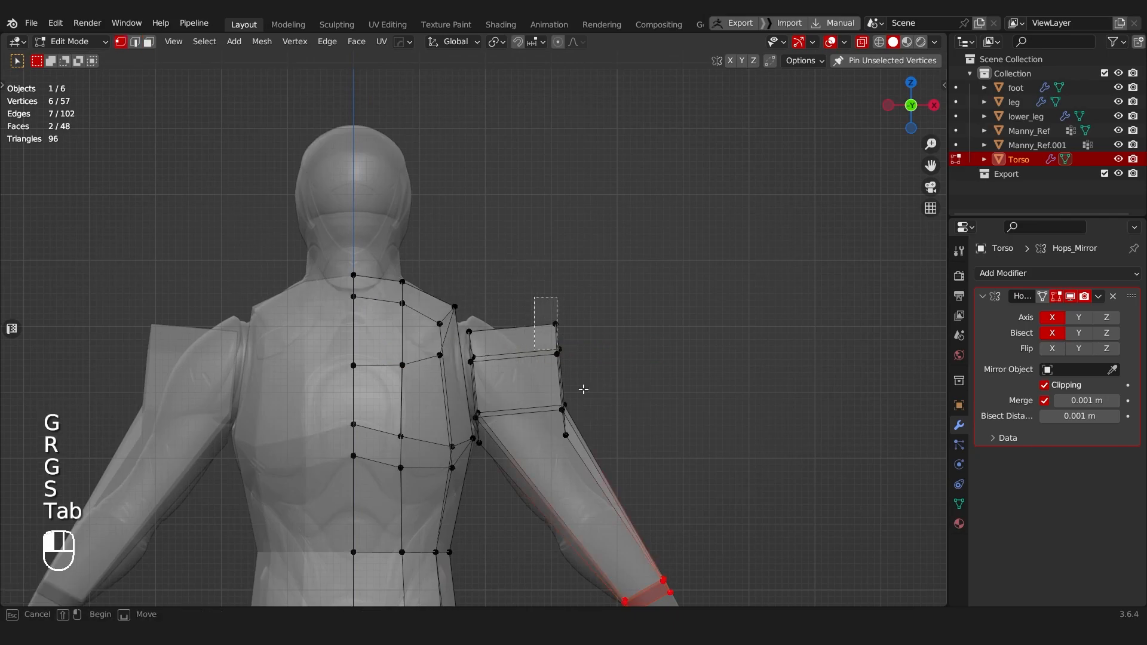
{"action": "left_click_drag", "start_coordinate": [534, 297], "coordinate": [575, 380]}
{"action": "key", "text": "g"}
{"action": "left_click", "coordinate": [624, 369]}
{"action": "key", "text": "r"}
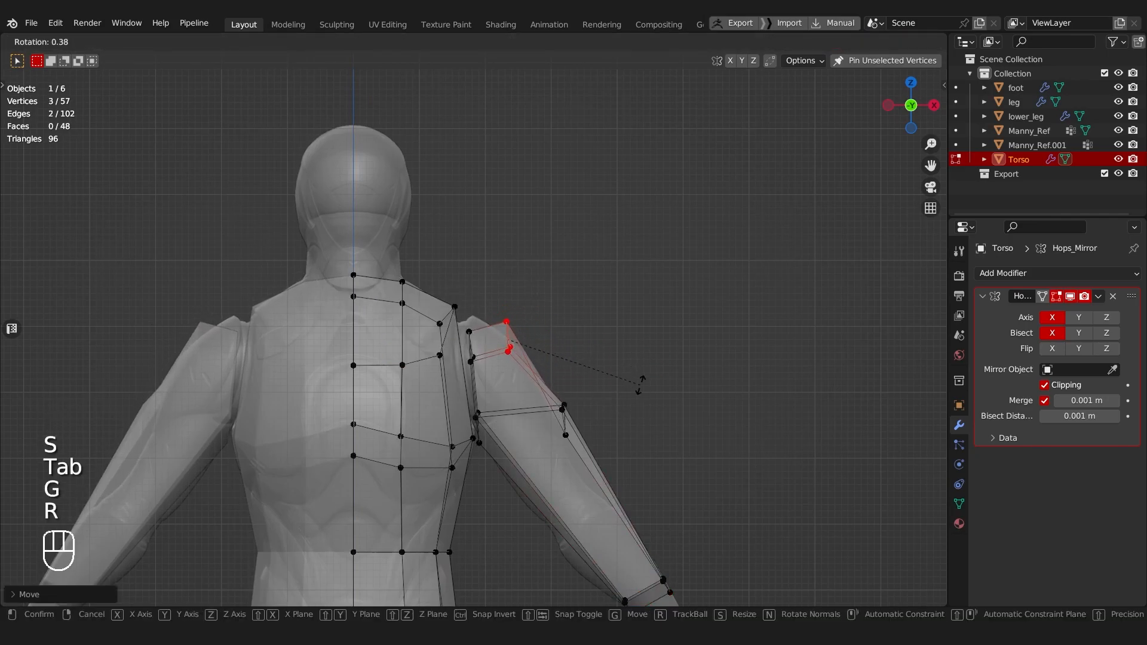
{"action": "left_click", "coordinate": [639, 385]}
{"action": "key", "text": "ctrl+z"}
{"action": "key", "text": "ctrl+z"}
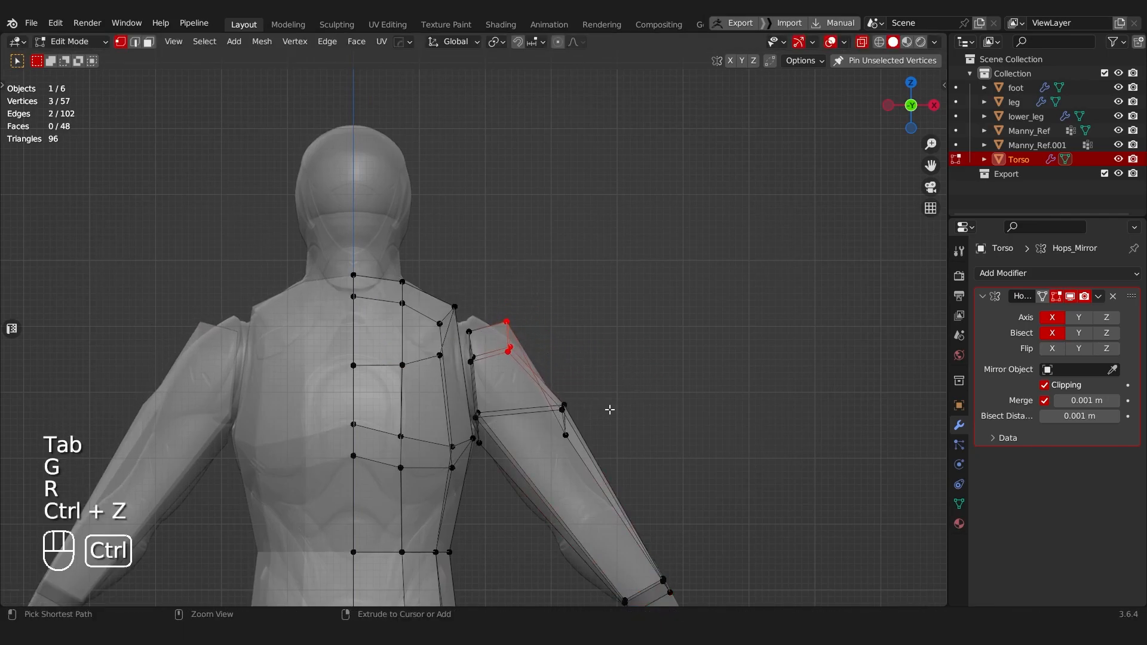
{"action": "left_click_drag", "start_coordinate": [528, 281], "coordinate": [605, 467]}
{"action": "key", "text": "g"}
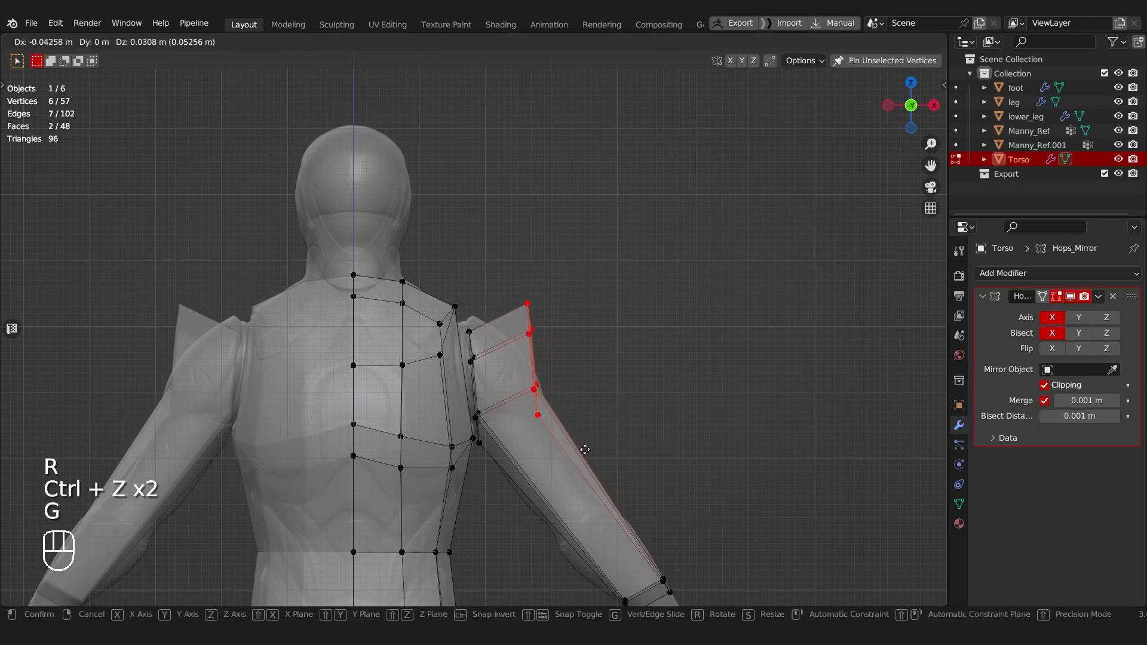
{"action": "left_click", "coordinate": [604, 436]}
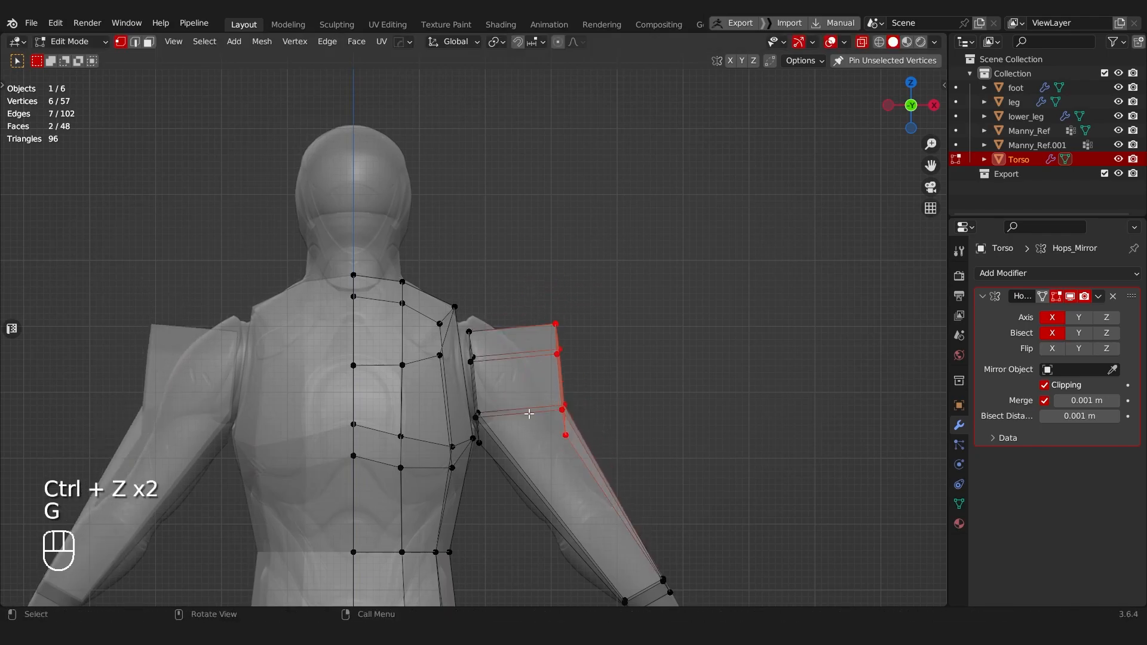
Step: Raise the shoulder block's lowest outer vertex about 0.04 m, and move its three lower outer vertices about 0.03 m inward
{"action": "left_click", "coordinate": [563, 433]}
{"action": "key", "text": "g"}
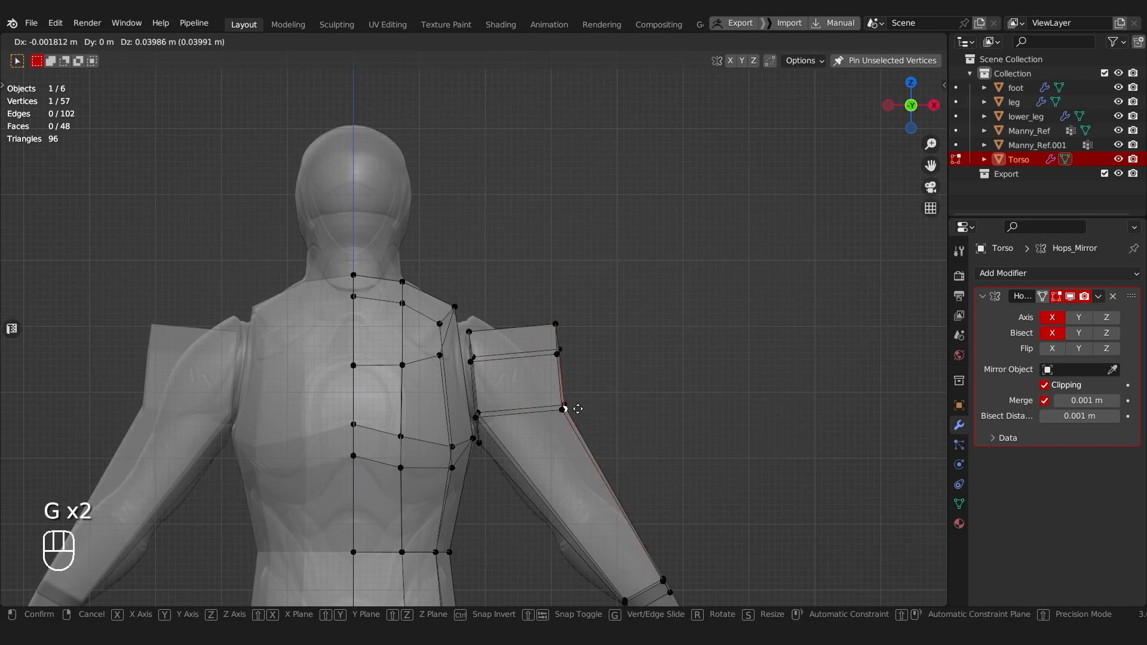
{"action": "left_click", "coordinate": [578, 409]}
{"action": "left_click_drag", "start_coordinate": [549, 395], "coordinate": [622, 441]}
{"action": "key", "text": "g"}
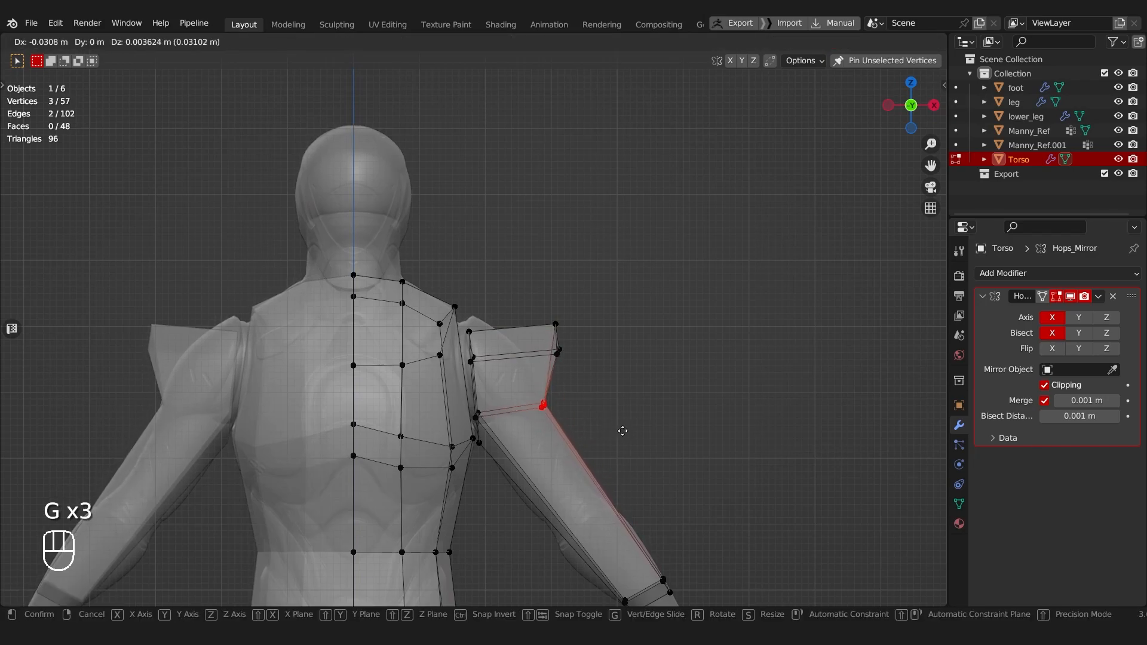
{"action": "left_click", "coordinate": [620, 425]}
Step: Move the shoulder block's three upper outer vertices inward and rotate them toward the reference shoulder
{"action": "left_click_drag", "start_coordinate": [516, 288], "coordinate": [602, 391]}
{"action": "key", "text": "g"}
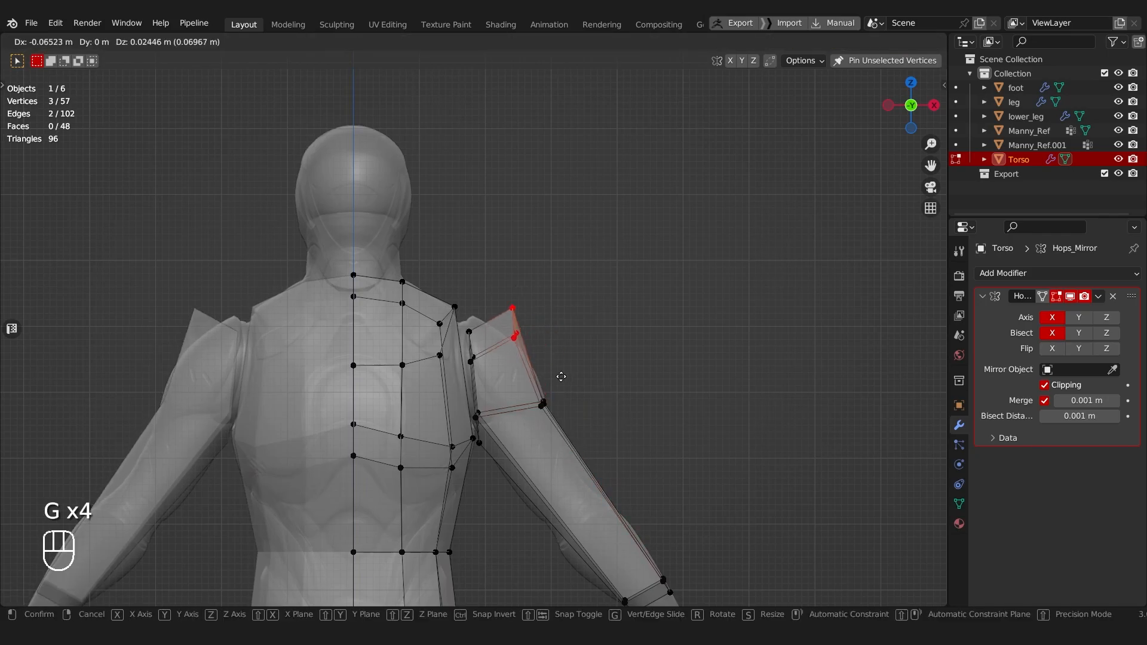
{"action": "key", "text": "r"}
{"action": "left_click", "coordinate": [617, 345]}
{"action": "middle_click_drag", "start_coordinate": [617, 345], "coordinate": [605, 375]}
Step: Move the shoulder block's top outer vertex down onto the reference shoulder's outline
{"action": "key", "text": "alt+z"}
{"action": "scroll", "coordinate": [540, 330], "scroll_direction": "up", "scroll_amount": 3}
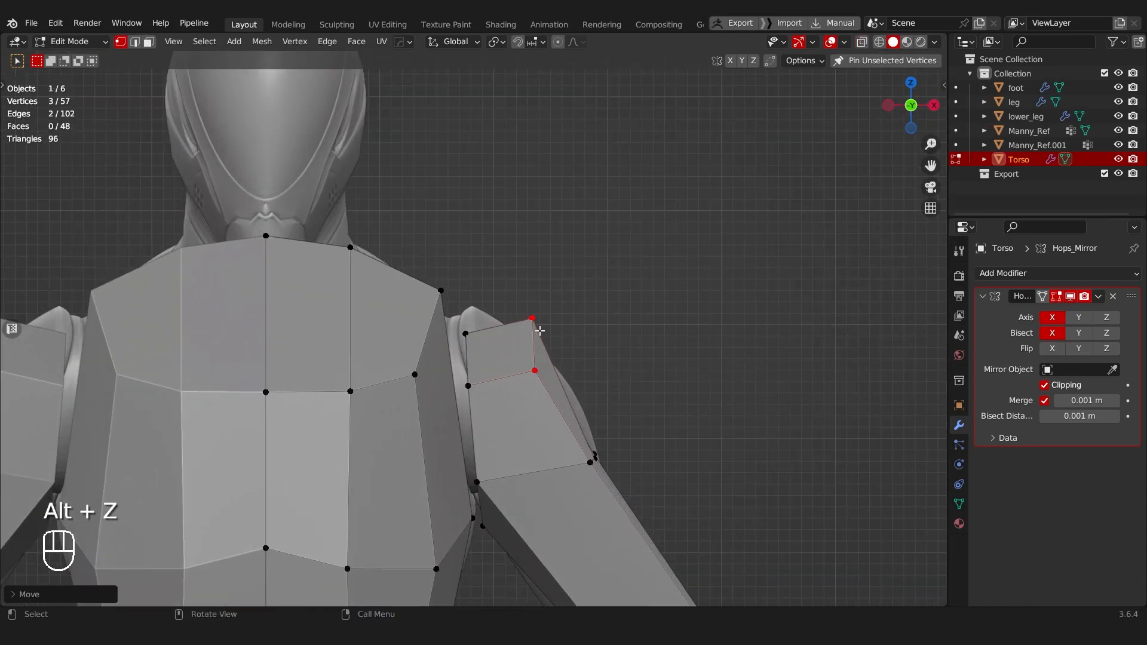
{"action": "key", "text": "g"}
{"action": "key", "text": "g"}
{"action": "left_click", "coordinate": [553, 322]}
Step: Select the three upper outer shoulder vertices, then reposition and rotate them to follow the reference's shoulder curve
{"action": "key", "text": "alt+z"}
{"action": "left_click_drag", "start_coordinate": [517, 335], "coordinate": [589, 402]}
{"action": "key", "text": "g"}
{"action": "left_click", "coordinate": [593, 405]}
{"action": "key", "text": "r"}
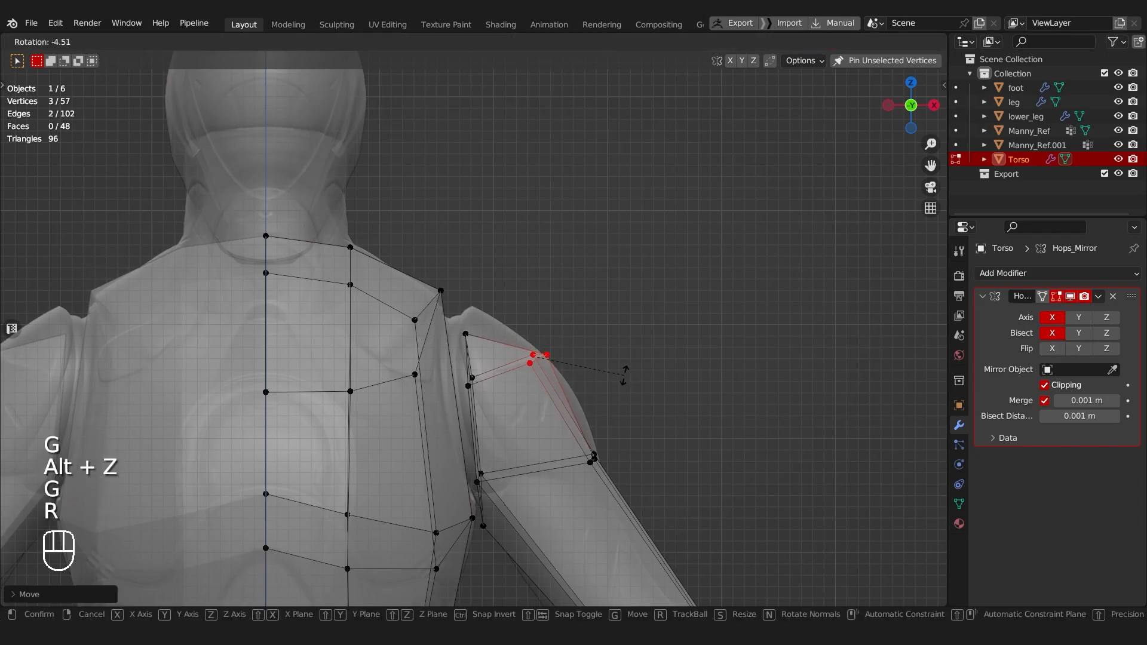
{"action": "left_click", "coordinate": [618, 357]}
Step: Move the shoulder block's three inner vertices up against the torso's side, and nudge its three upper outer vertices about 0.01 m outward
{"action": "key", "text": "g"}
{"action": "key", "text": "g"}
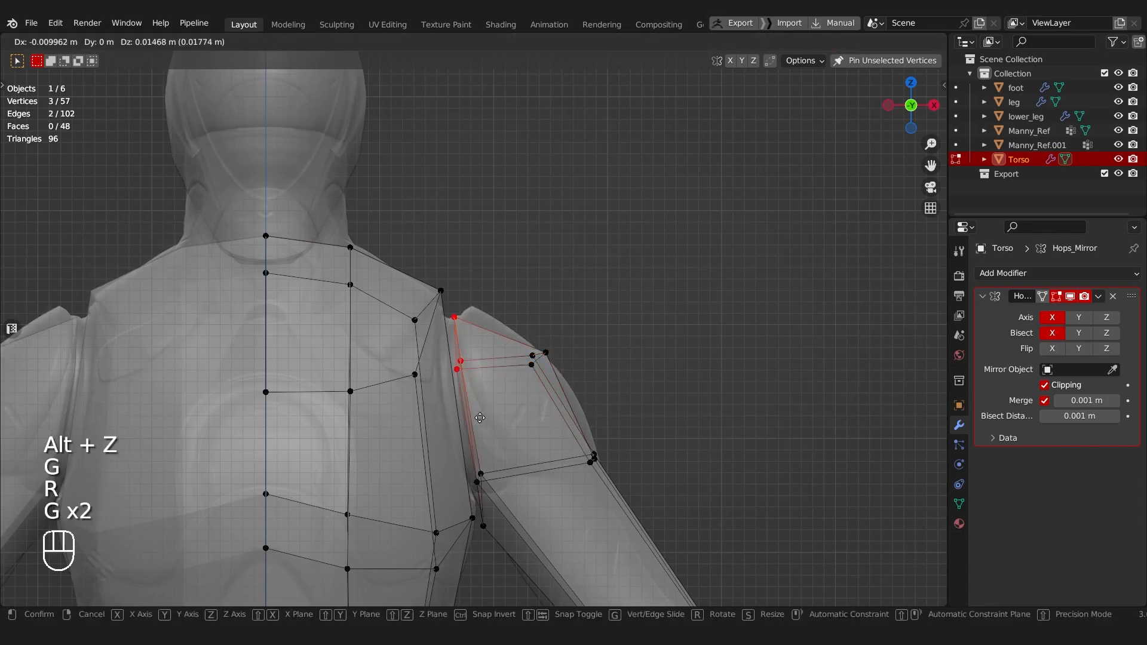
{"action": "left_click", "coordinate": [467, 405]}
{"action": "key", "text": "g"}
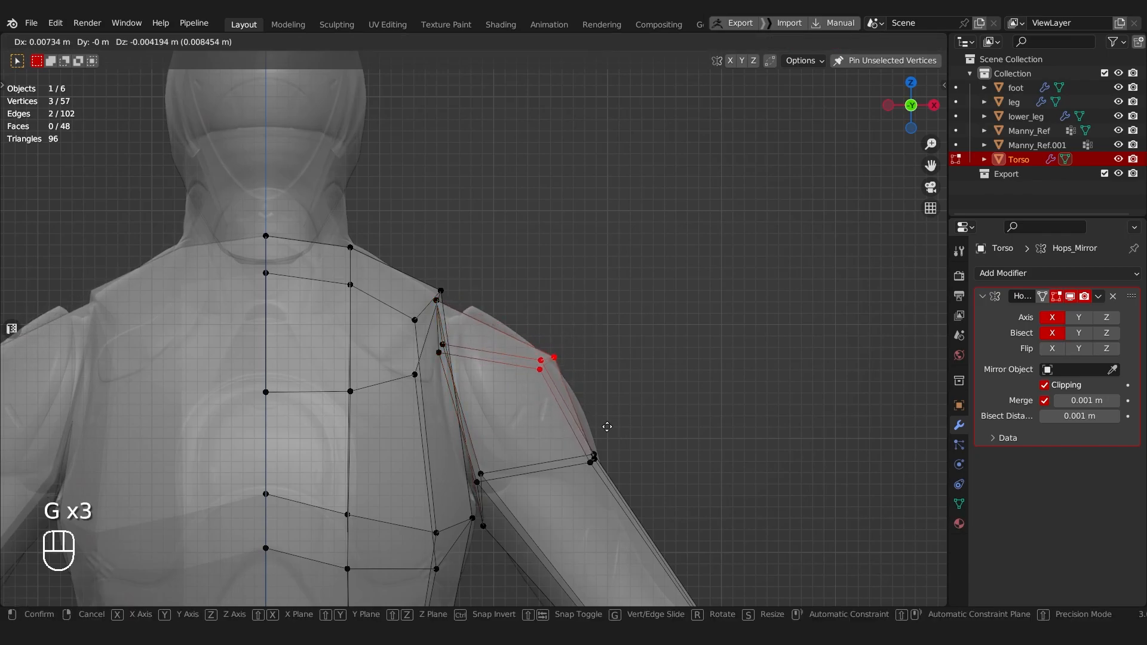
{"action": "left_click", "coordinate": [607, 424]}
Step: Turn off X-ray display and examine the fit between the shoulder block's inner side and the torso from several angles
{"action": "middle_click_drag", "start_coordinate": [554, 460], "coordinate": [478, 353], "text": "shift"}
{"action": "scroll", "coordinate": [508, 370], "scroll_direction": "down", "scroll_amount": 6}
{"action": "middle_click_drag", "start_coordinate": [477, 352], "coordinate": [548, 341]}
{"action": "scroll", "coordinate": [485, 346], "scroll_direction": "up", "scroll_amount": 4}
{"action": "key", "text": "alt+z"}
{"action": "scroll", "coordinate": [476, 327], "scroll_direction": "up", "scroll_amount": 1}
{"action": "key", "text": "Tab"}
{"action": "left_click", "coordinate": [525, 328]}
{"action": "middle_click_drag", "start_coordinate": [476, 343], "coordinate": [452, 328], "text": "shift"}
{"action": "scroll", "coordinate": [452, 328], "scroll_direction": "up", "scroll_amount": 1}
{"action": "left_click", "coordinate": [452, 328]}
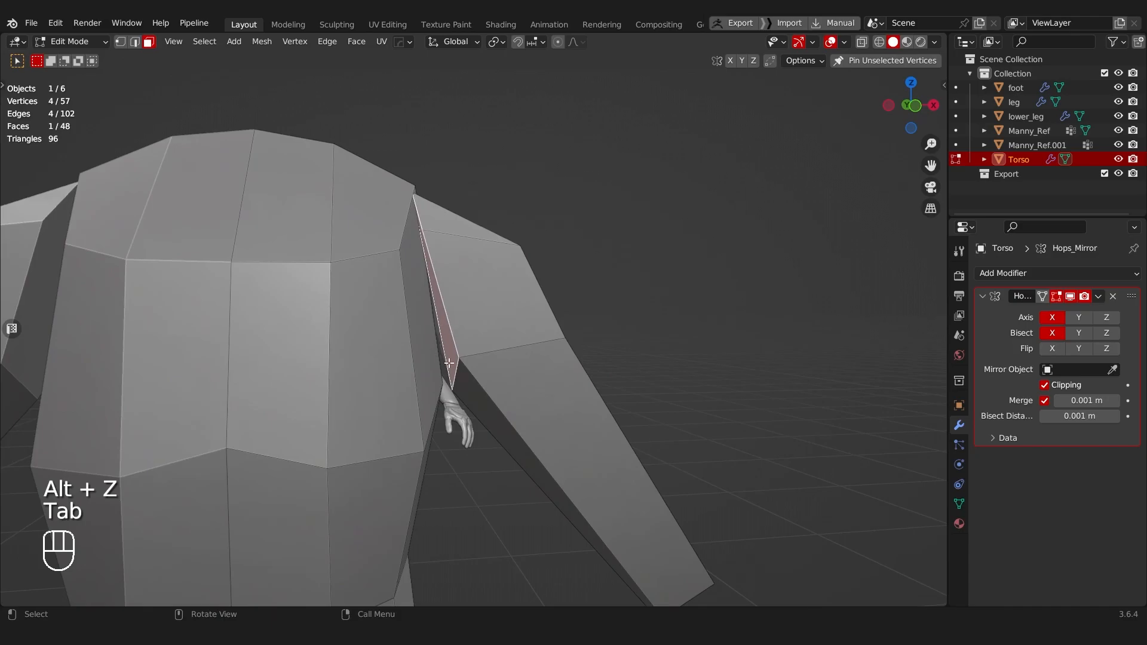
Step: Select the whole linked arm mesh and hide the rest of the torso geometry to isolate it
{"action": "scroll", "coordinate": [462, 344], "scroll_direction": "down", "scroll_amount": 3}
{"action": "middle_click_drag", "start_coordinate": [509, 358], "coordinate": [473, 357]}
{"action": "key", "text": "Tab"}
{"action": "key", "text": "Tab"}
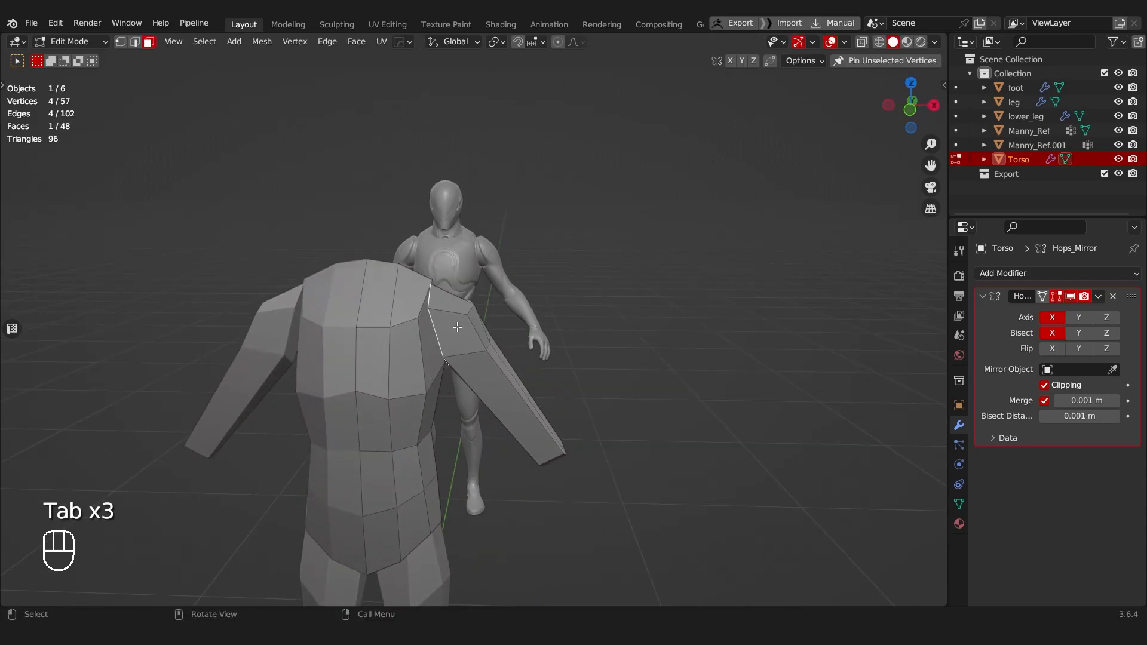
{"action": "key", "text": "l"}
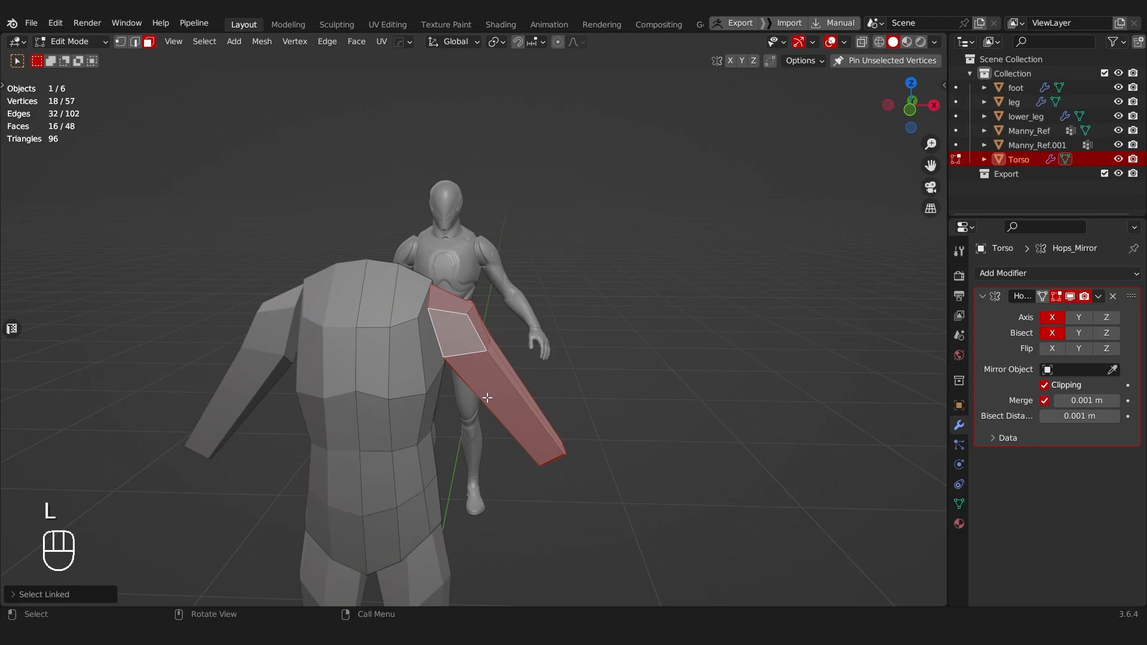
{"action": "key", "text": "shift+h"}
Step: Extrude the two faces at the arm's open inner shoulder end toward the body
{"action": "middle_click_drag", "start_coordinate": [488, 398], "coordinate": [406, 309]}
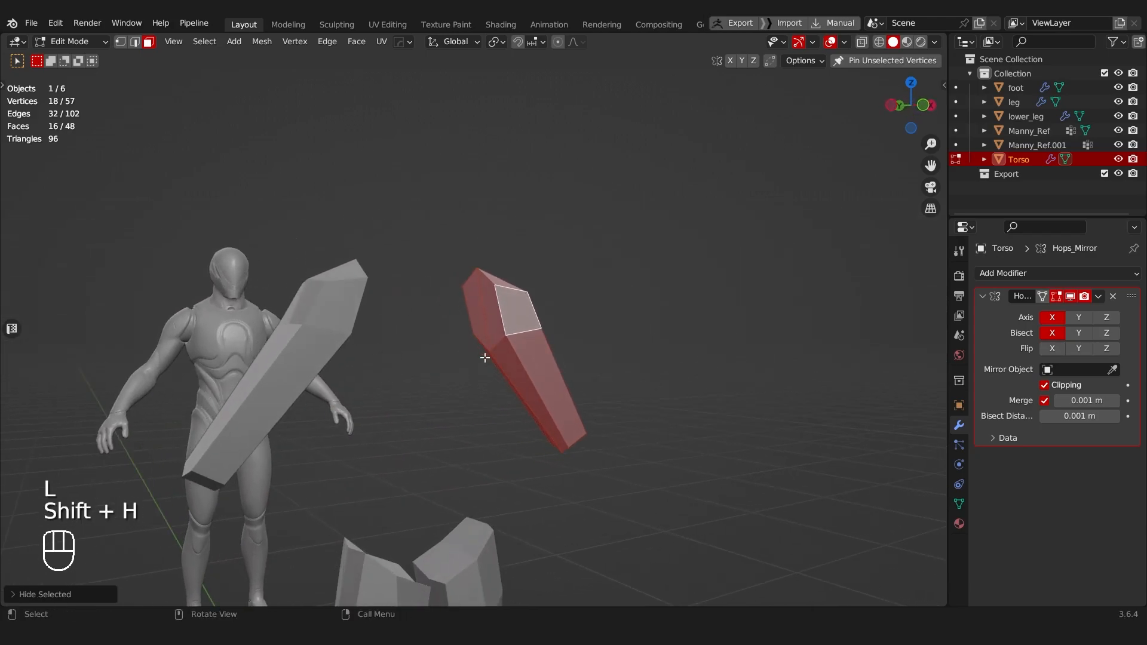
{"action": "middle_click_drag", "start_coordinate": [485, 357], "coordinate": [482, 389]}
{"action": "left_click", "coordinate": [478, 380]}
{"action": "key", "text": "e"}
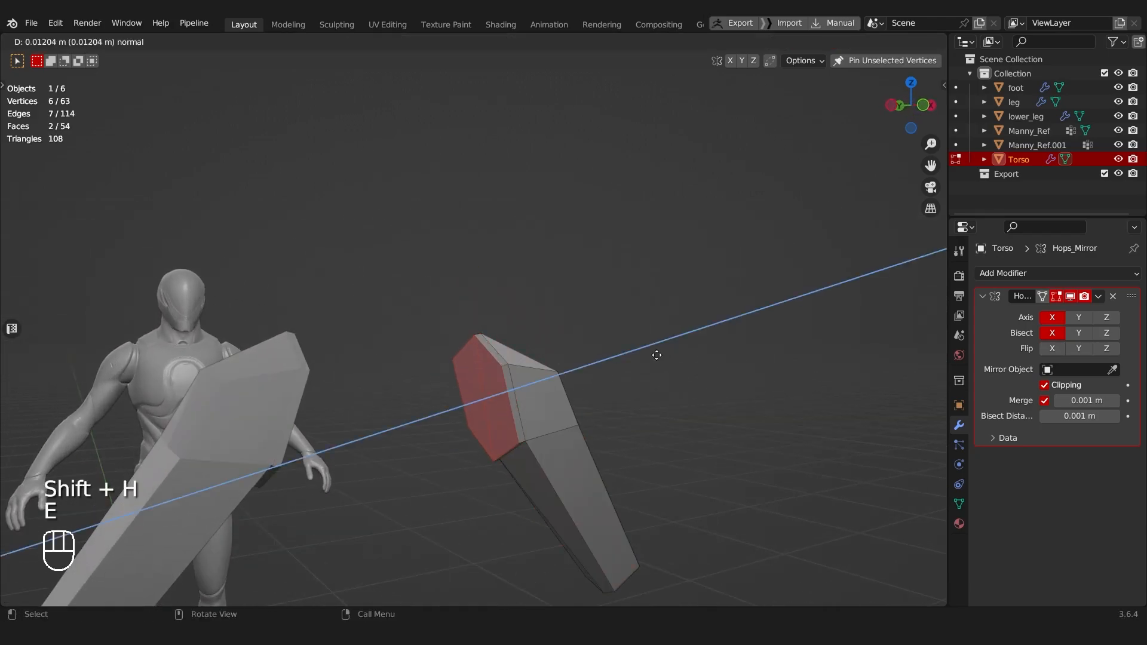
{"action": "left_click", "coordinate": [622, 358]}
Step: Flatten the extruded shoulder end along X and resize it, and adjust its position along the X axis over the reference chest
{"action": "middle_click_drag", "start_coordinate": [622, 358], "coordinate": [671, 348]}
{"action": "key", "text": "s"}
{"action": "key", "text": "x"}
{"action": "left_click", "coordinate": [505, 376]}
{"action": "key", "text": "s"}
{"action": "left_click", "coordinate": [716, 299]}
{"action": "key", "text": "g"}
{"action": "key", "text": "x"}
{"action": "left_click", "coordinate": [719, 300]}
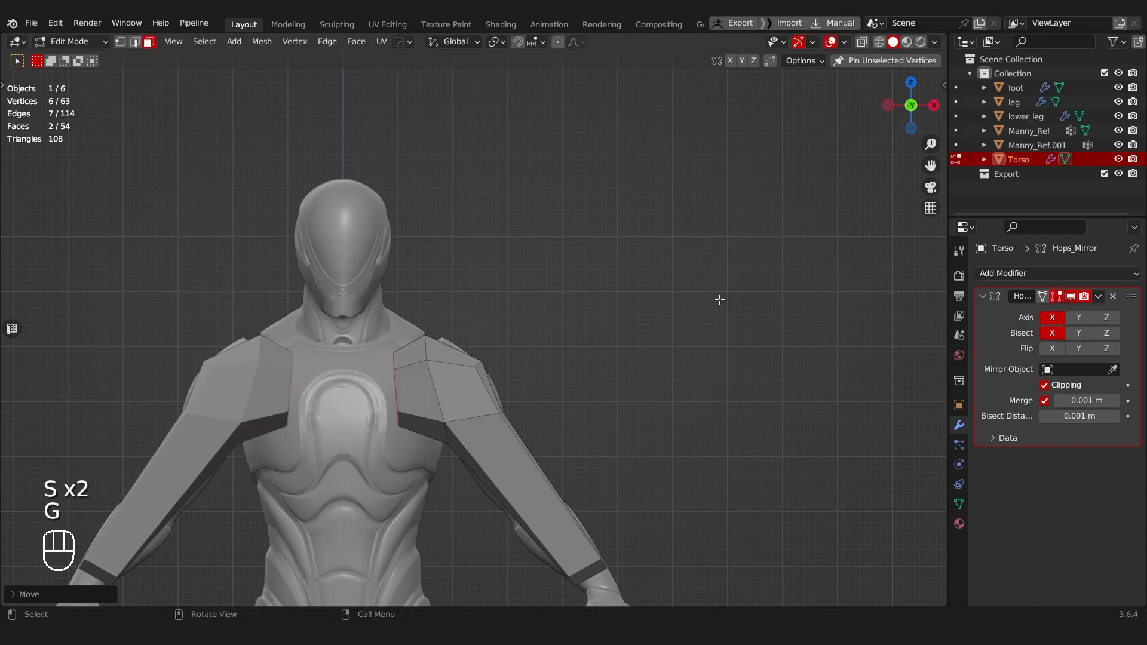
{"action": "middle_click_drag", "start_coordinate": [719, 299], "coordinate": [439, 338]}
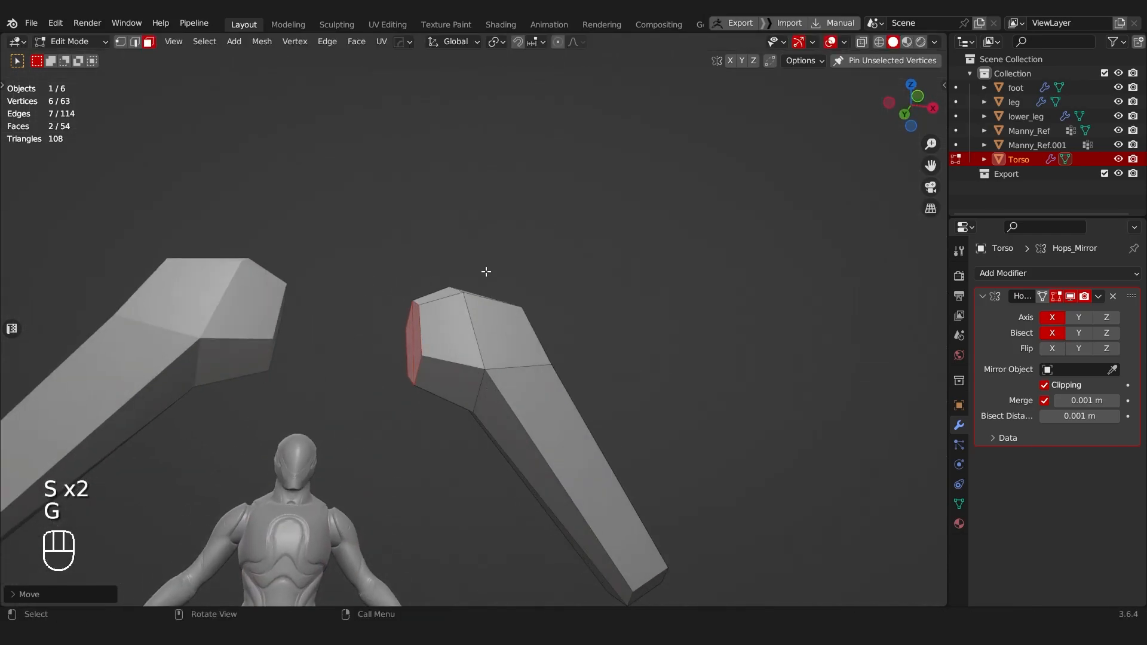
{"action": "middle_click_drag", "start_coordinate": [456, 272], "coordinate": [464, 340]}
{"action": "scroll", "coordinate": [464, 341], "scroll_direction": "down", "scroll_amount": 6}
{"action": "scroll", "coordinate": [465, 341], "scroll_direction": "up", "scroll_amount": 6}
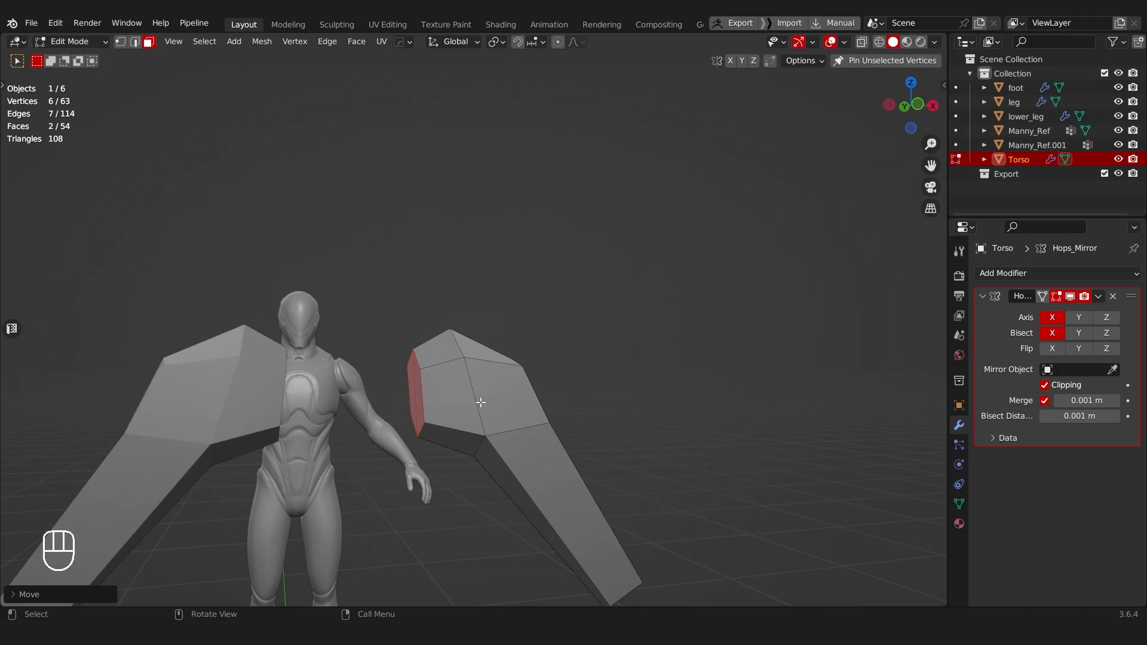
Step: Reveal the hidden torso geometry, select only the linked arm mesh and separate it into its own object
{"action": "middle_click_drag", "start_coordinate": [382, 416], "coordinate": [360, 373], "text": "alt"}
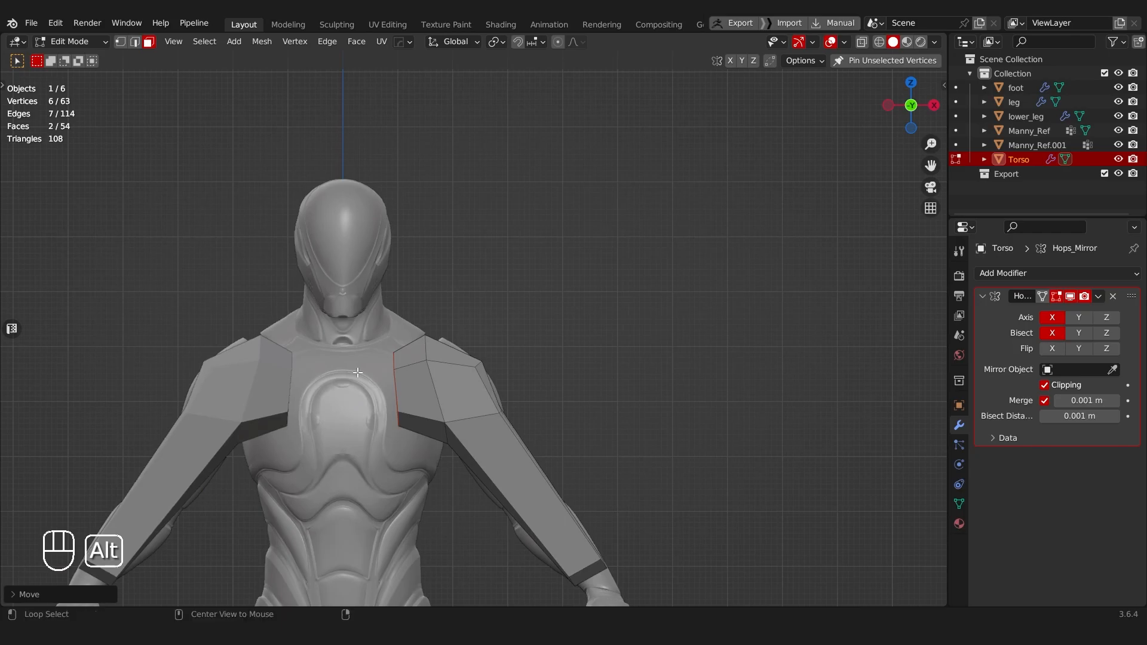
{"action": "key", "text": "alt+h"}
{"action": "middle_click_drag", "start_coordinate": [405, 417], "coordinate": [440, 379]}
{"action": "key", "text": "a"}
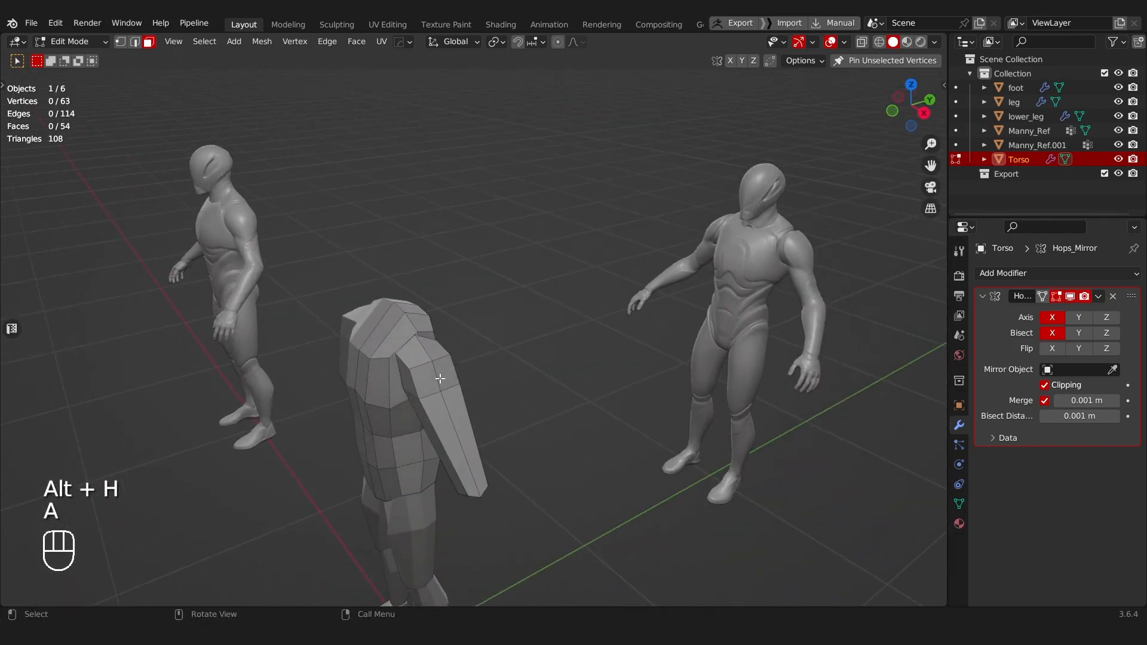
{"action": "key", "text": "ctrl+l"}
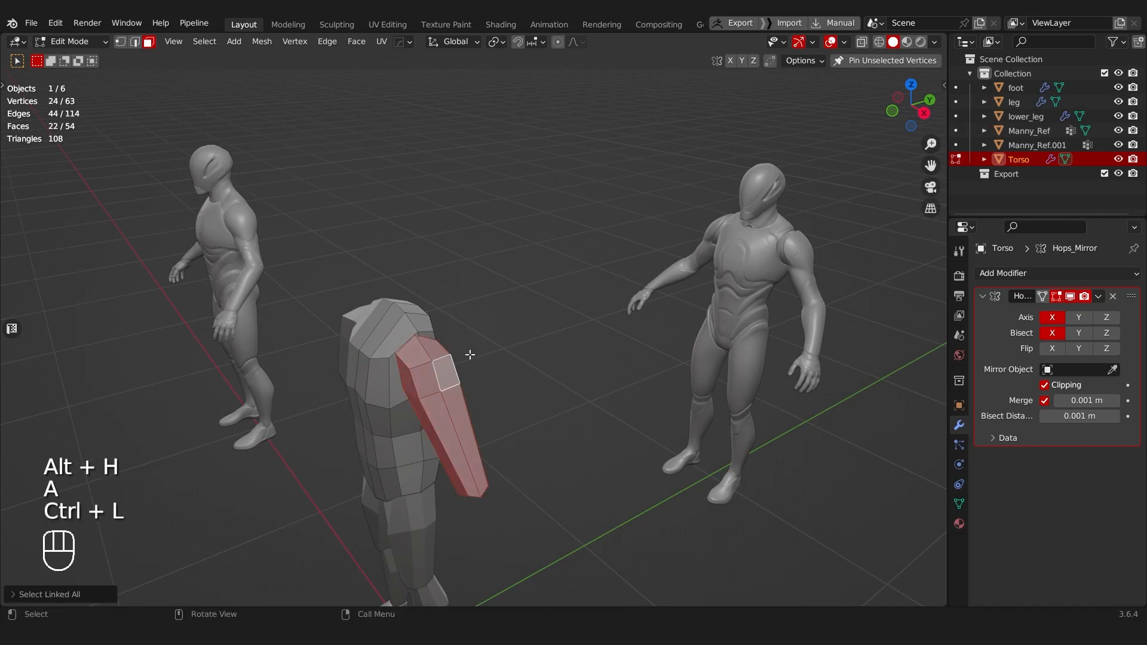
{"action": "key", "text": "p"}
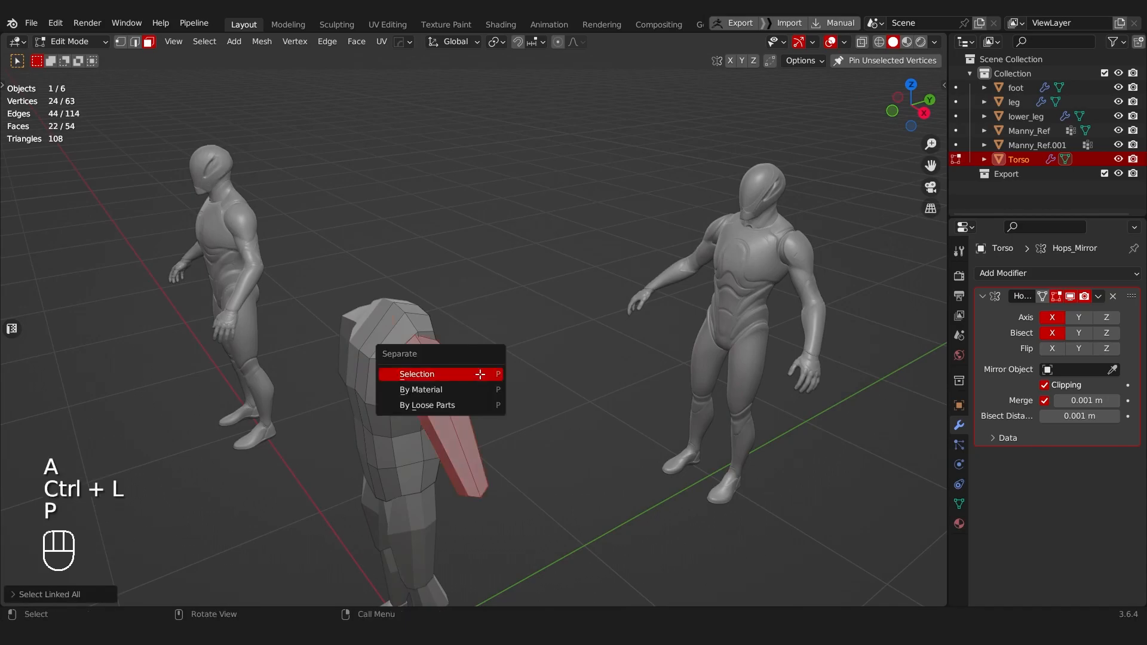
{"action": "left_click", "coordinate": [479, 373]}
Step: Select the separated arm mesh in Object Mode and rename it Arm
{"action": "key", "text": "Tab"}
{"action": "left_click", "coordinate": [491, 338]}
{"action": "key", "text": "F2"}
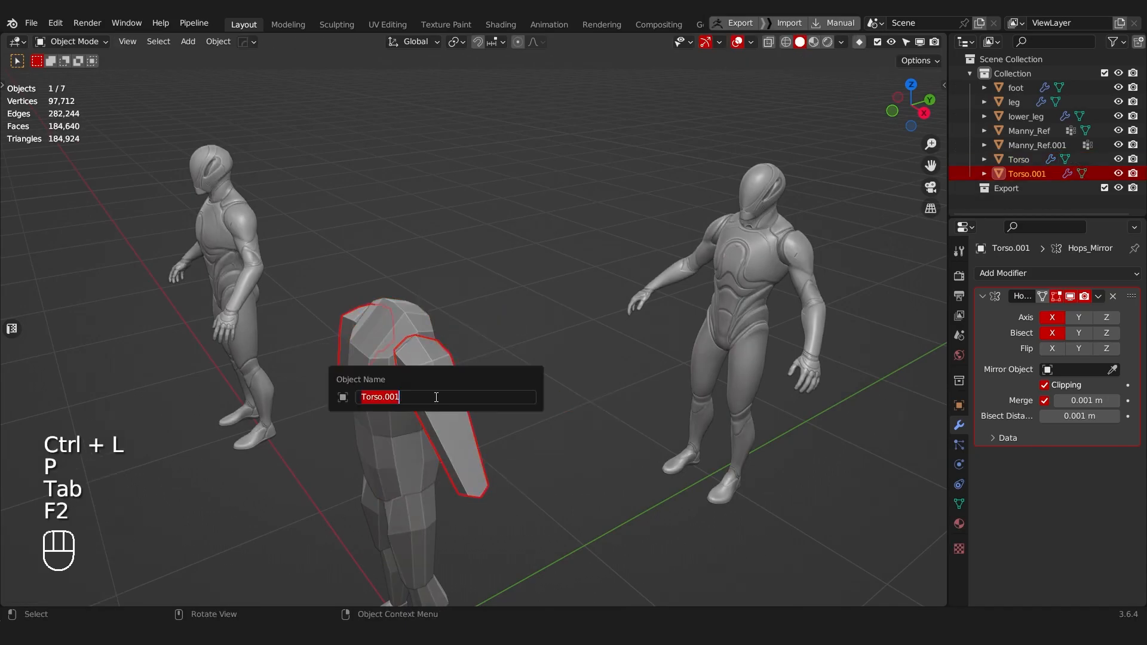
{"action": "type", "text": "A"}
{"action": "key", "text": "Return"}
Step: Edit the arm in side view with X-ray on and shift its shoulder vertices over the reference shoulder
{"action": "middle_click_drag", "start_coordinate": [443, 381], "coordinate": [344, 428]}
{"action": "scroll", "coordinate": [412, 403], "scroll_direction": "up", "scroll_amount": 4}
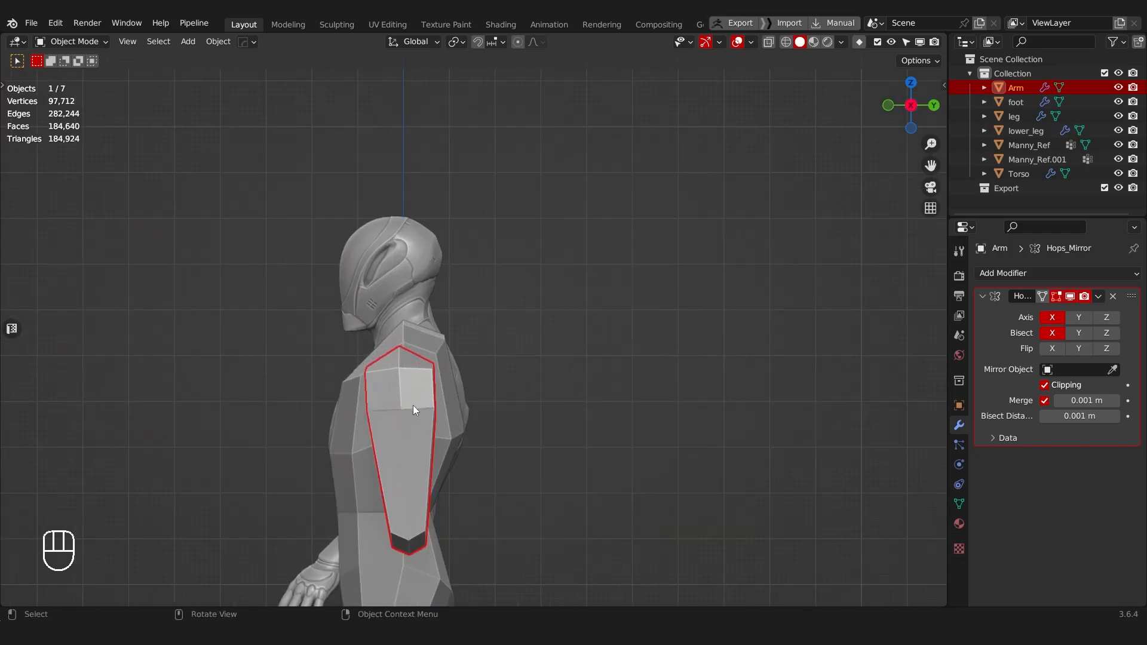
{"action": "key", "text": "Tab"}
{"action": "scroll", "coordinate": [293, 289], "scroll_direction": "up", "scroll_amount": 3}
{"action": "key", "text": "alt+z"}
{"action": "left_click_drag", "start_coordinate": [268, 258], "coordinate": [442, 463]}
{"action": "key", "text": "g"}
{"action": "left_click", "coordinate": [487, 459]}
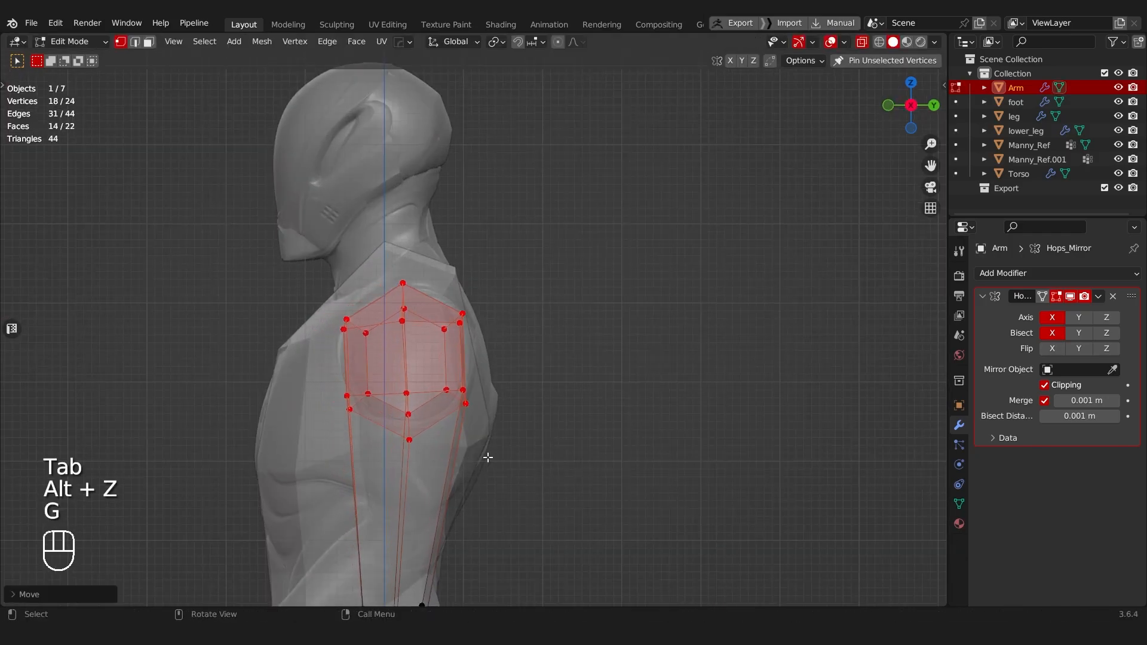
Step: Move the six vertices at the arm's lower end up to the reference elbow and rotate them to match the joint
{"action": "scroll", "coordinate": [485, 458], "scroll_direction": "down", "scroll_amount": 4}
{"action": "middle_click_drag", "start_coordinate": [477, 462], "coordinate": [484, 403], "text": "shift"}
{"action": "scroll", "coordinate": [484, 403], "scroll_direction": "up", "scroll_amount": 3}
{"action": "left_click_drag", "start_coordinate": [355, 412], "coordinate": [500, 508]}
{"action": "middle_click_drag", "start_coordinate": [487, 483], "coordinate": [639, 481], "text": "alt"}
{"action": "key", "text": "g"}
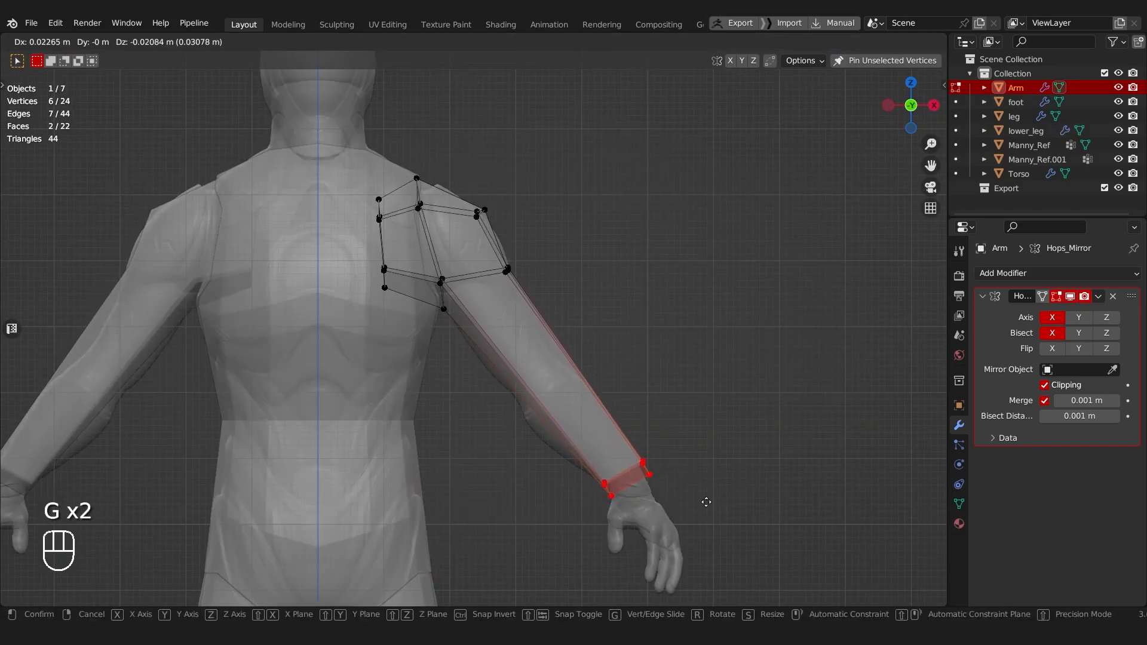
{"action": "left_click", "coordinate": [611, 380]}
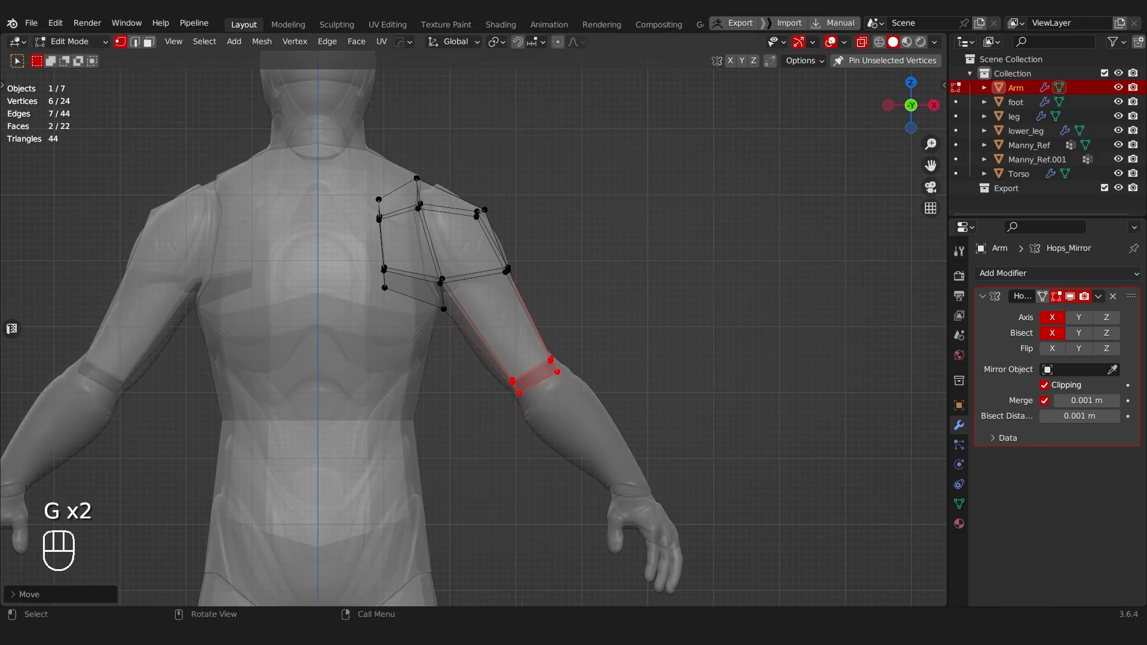
{"action": "key", "text": "r"}
{"action": "left_click", "coordinate": [623, 370]}
Step: Turn off X-ray display and even out the six elbow-end vertices with the LoopTools Circle operation
{"action": "middle_click_drag", "start_coordinate": [622, 371], "coordinate": [452, 311]}
{"action": "key", "text": "alt+z"}
{"action": "right_click", "coordinate": [453, 310]}
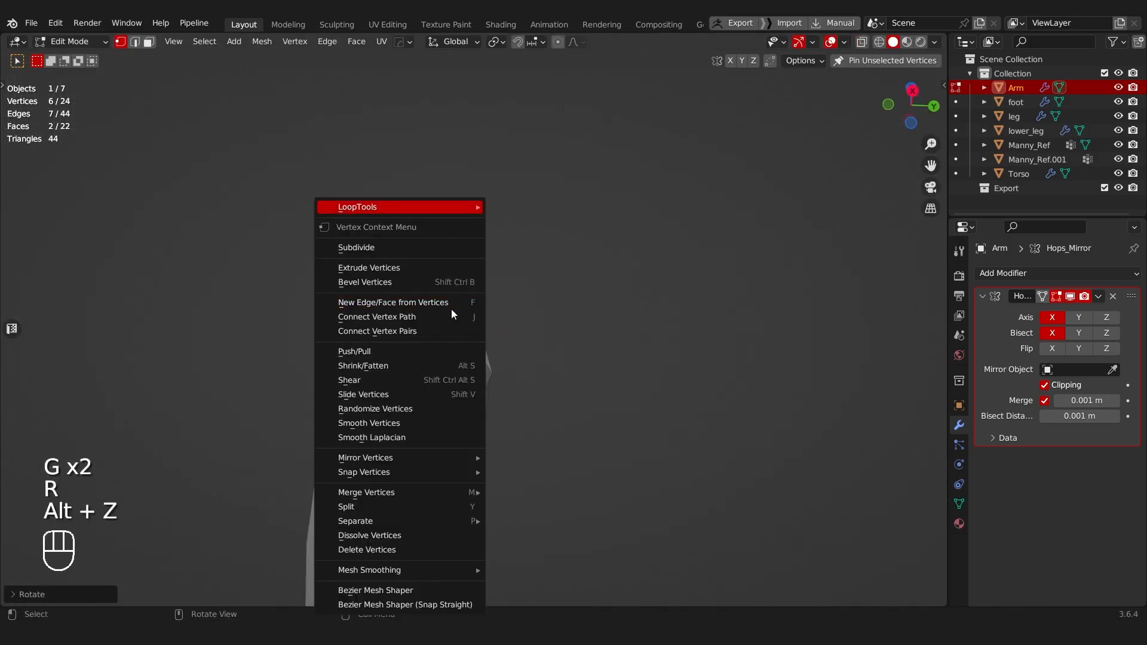
{"action": "mouse_move", "coordinate": [472, 207]}
{"action": "left_click", "coordinate": [537, 221]}
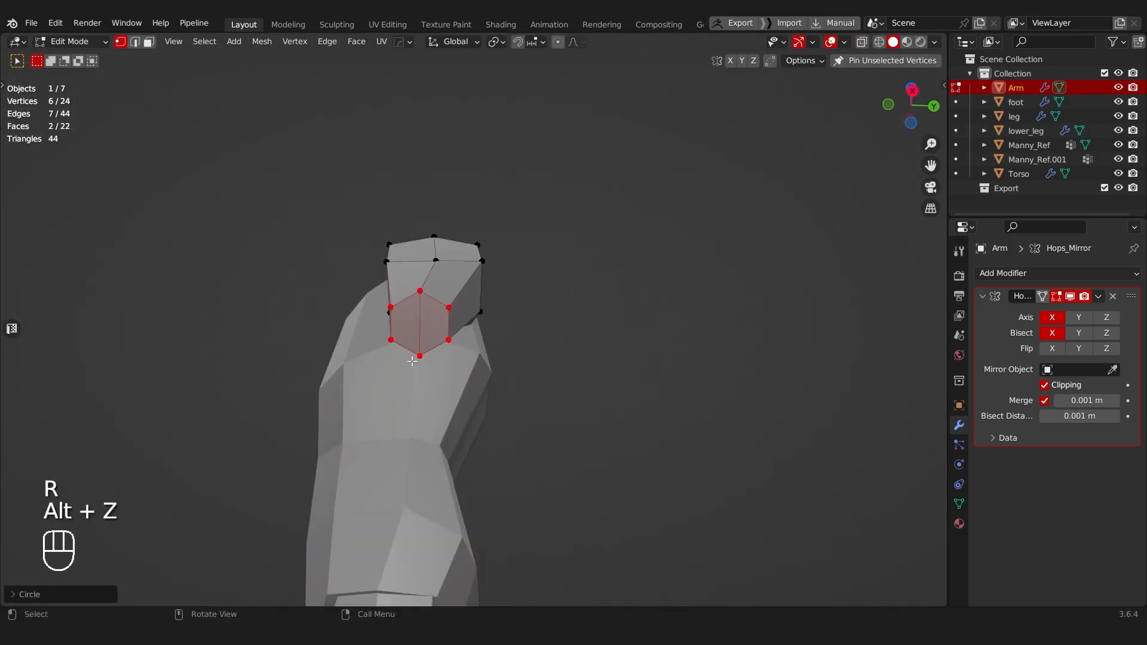
{"action": "middle_click_drag", "start_coordinate": [440, 303], "coordinate": [527, 448]}
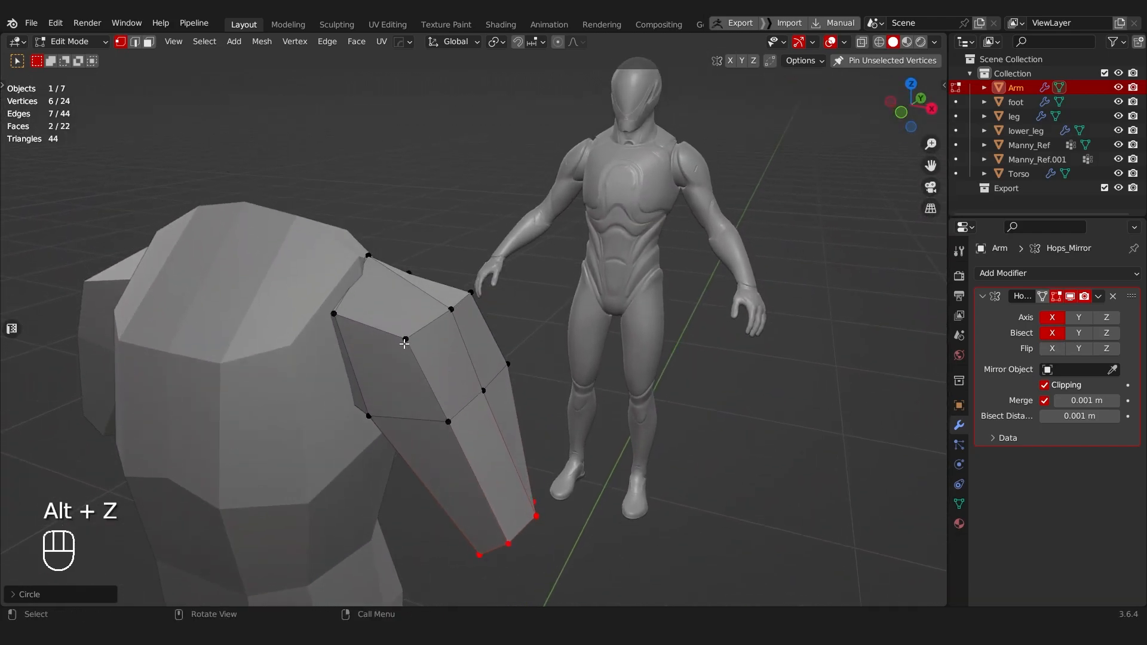
Step: Select vertices on the front and back of the upper arm below the shoulder and slide them to refine its outline
{"action": "left_click", "coordinate": [404, 343]}
{"action": "left_click", "coordinate": [421, 427], "text": "shift"}
{"action": "middle_click_drag", "start_coordinate": [429, 419], "coordinate": [370, 410]}
{"action": "left_click", "coordinate": [455, 365], "text": "shift"}
{"action": "middle_click_drag", "start_coordinate": [456, 366], "coordinate": [603, 361]}
{"action": "key", "text": "g"}
{"action": "key", "text": "g"}
{"action": "left_click", "coordinate": [602, 431]}
Step: Select the six elbow-end vertices with X-ray on, duplicate them in place and separate the copy into a new object
{"action": "key", "text": "alt+z"}
{"action": "middle_click_drag", "start_coordinate": [617, 453], "coordinate": [552, 353], "text": "shift"}
{"action": "left_click_drag", "start_coordinate": [428, 313], "coordinate": [637, 496], "text": "shift"}
{"action": "middle_click_drag", "start_coordinate": [579, 340], "coordinate": [504, 297], "text": "shift"}
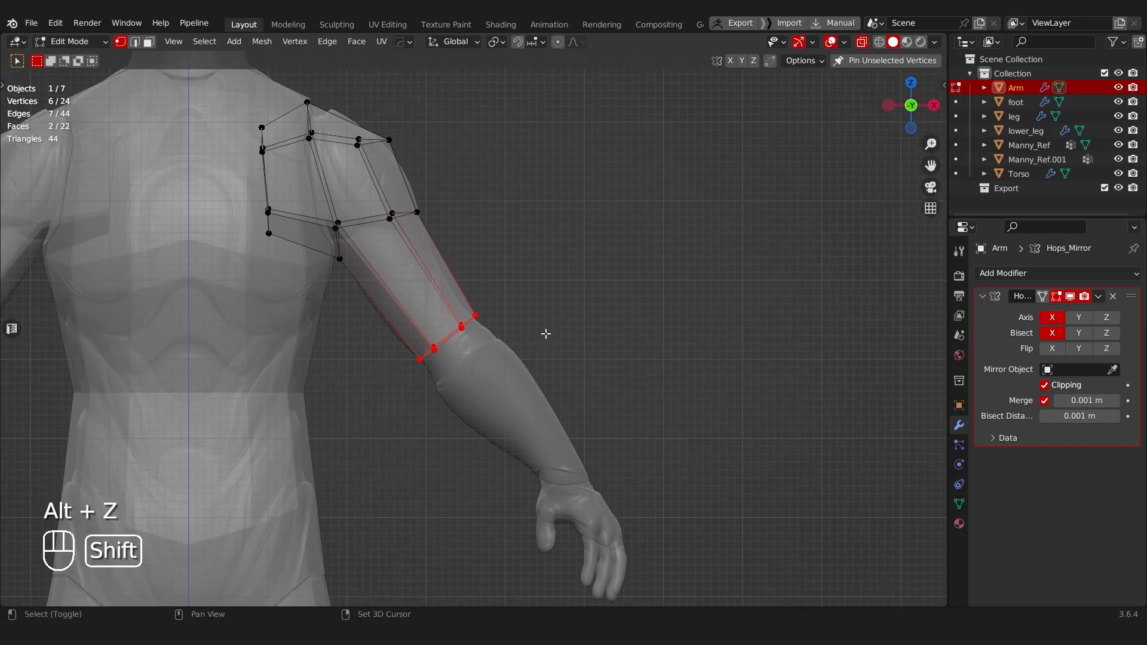
{"action": "key", "text": "shift+d"}
{"action": "right_click", "coordinate": [567, 355]}
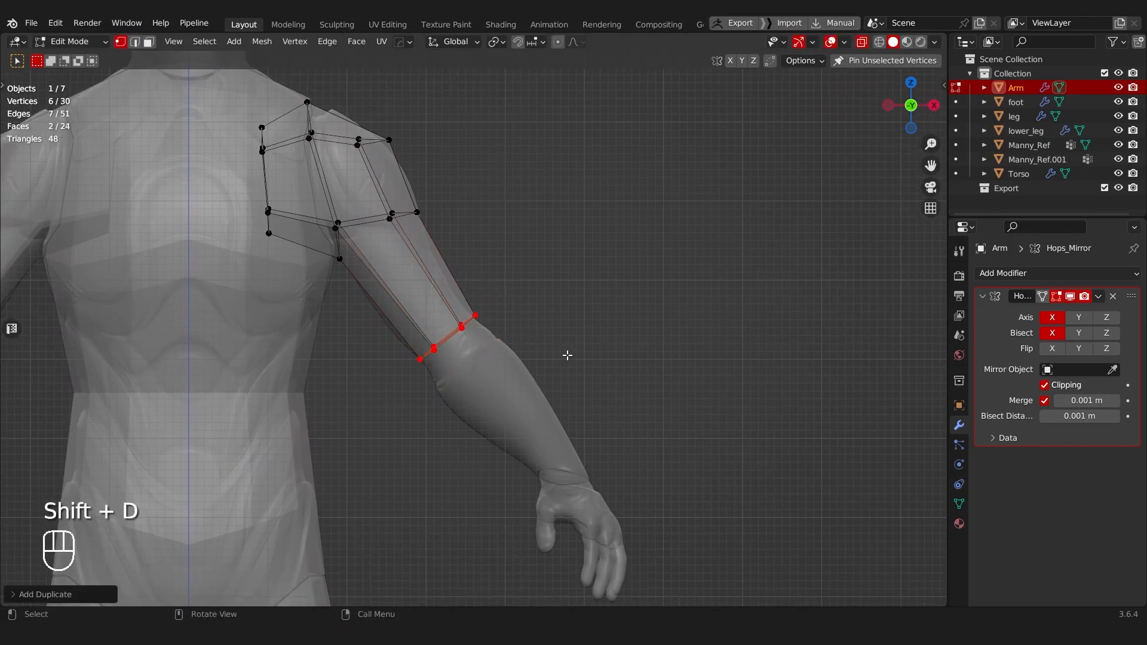
{"action": "key", "text": "p"}
{"action": "left_click", "coordinate": [568, 356]}
Step: Return to Object Mode, select the separated elbow piece and rename it lower_arm
{"action": "key", "text": "Tab"}
{"action": "left_click", "coordinate": [472, 344]}
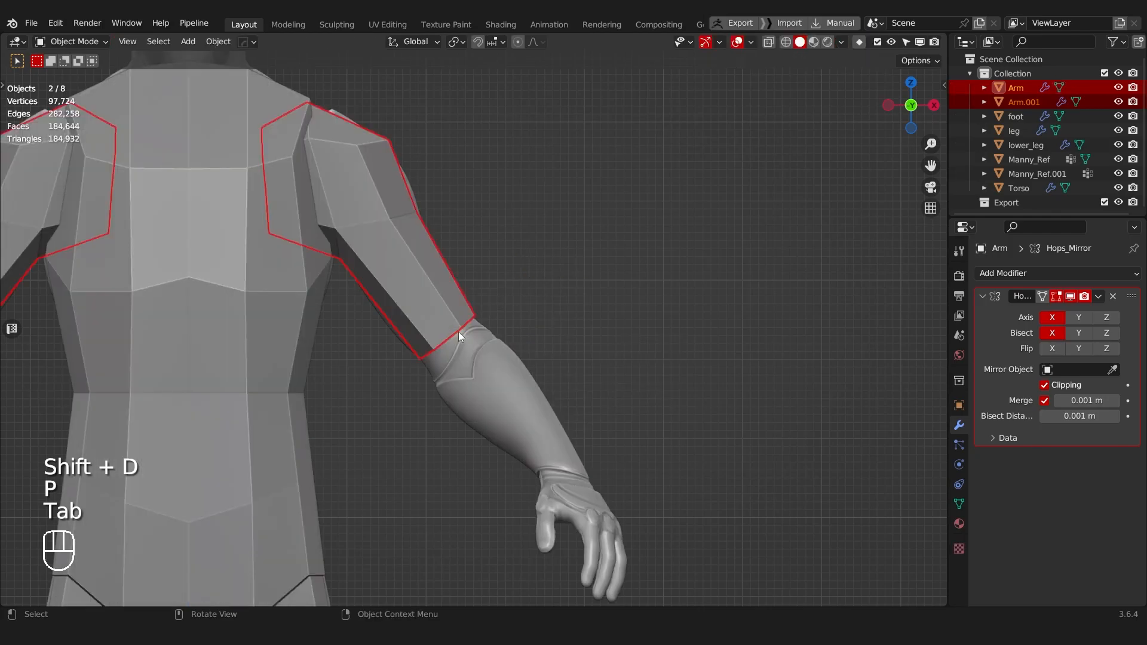
{"action": "left_click", "coordinate": [446, 339]}
{"action": "left_click", "coordinate": [446, 340]}
{"action": "left_click", "coordinate": [446, 339]}
{"action": "left_click_drag", "start_coordinate": [456, 341], "coordinate": [485, 383]}
{"action": "left_click_drag", "start_coordinate": [507, 371], "coordinate": [590, 301], "text": "ctrl"}
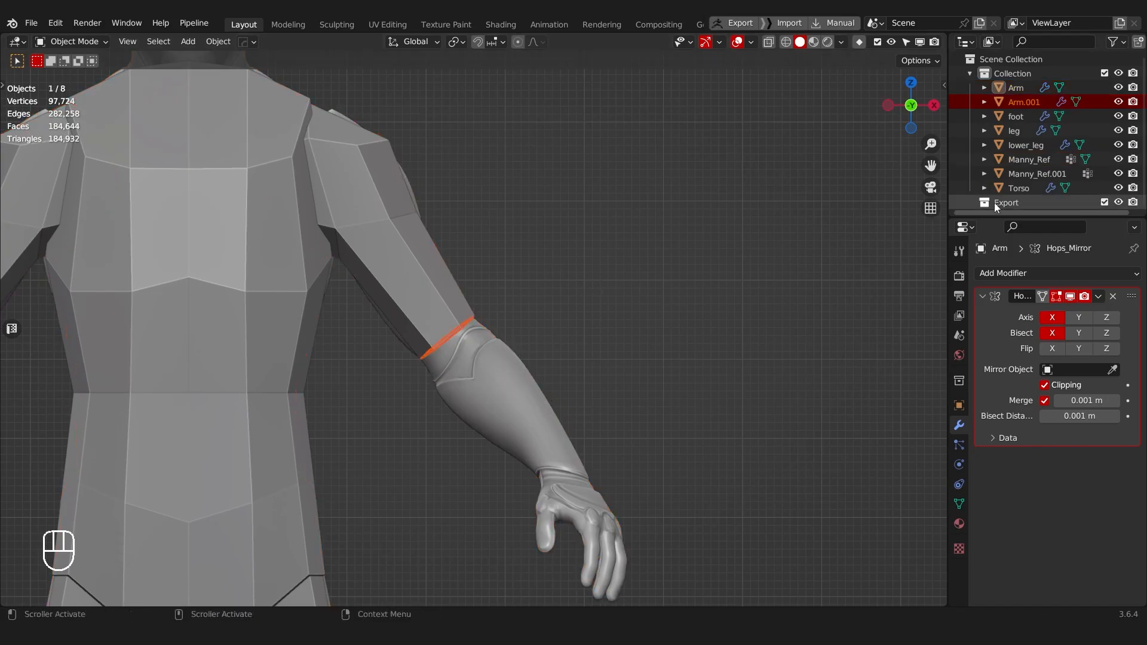
{"action": "left_click", "coordinate": [1005, 102]}
{"action": "double_click", "coordinate": [1017, 104]}
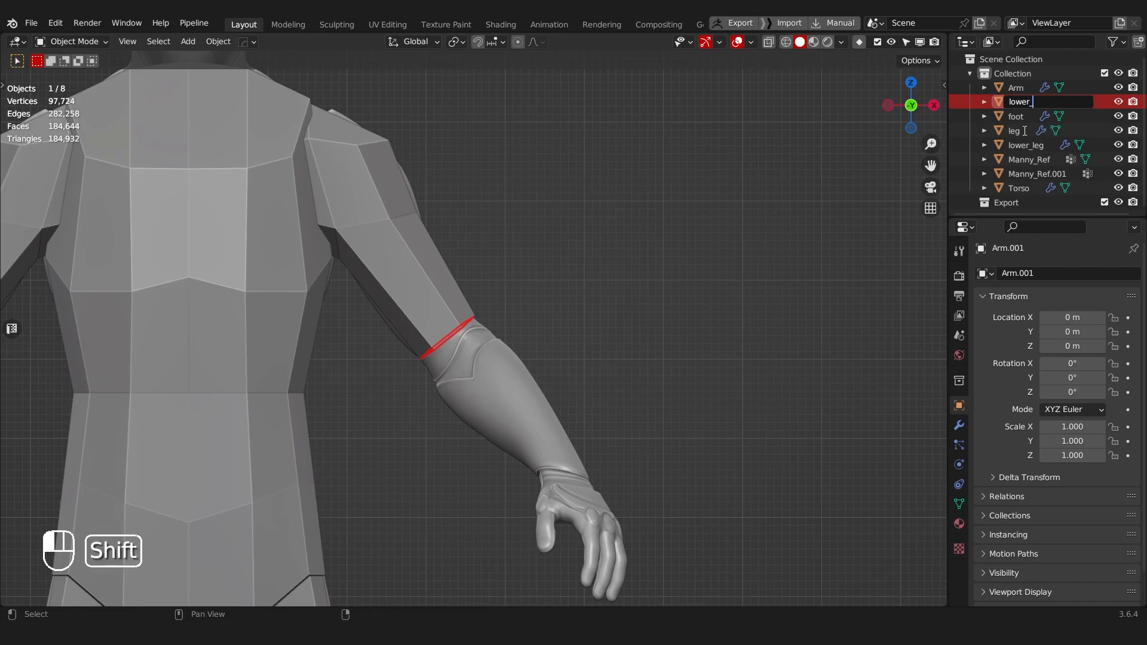
{"action": "key", "text": "Return"}
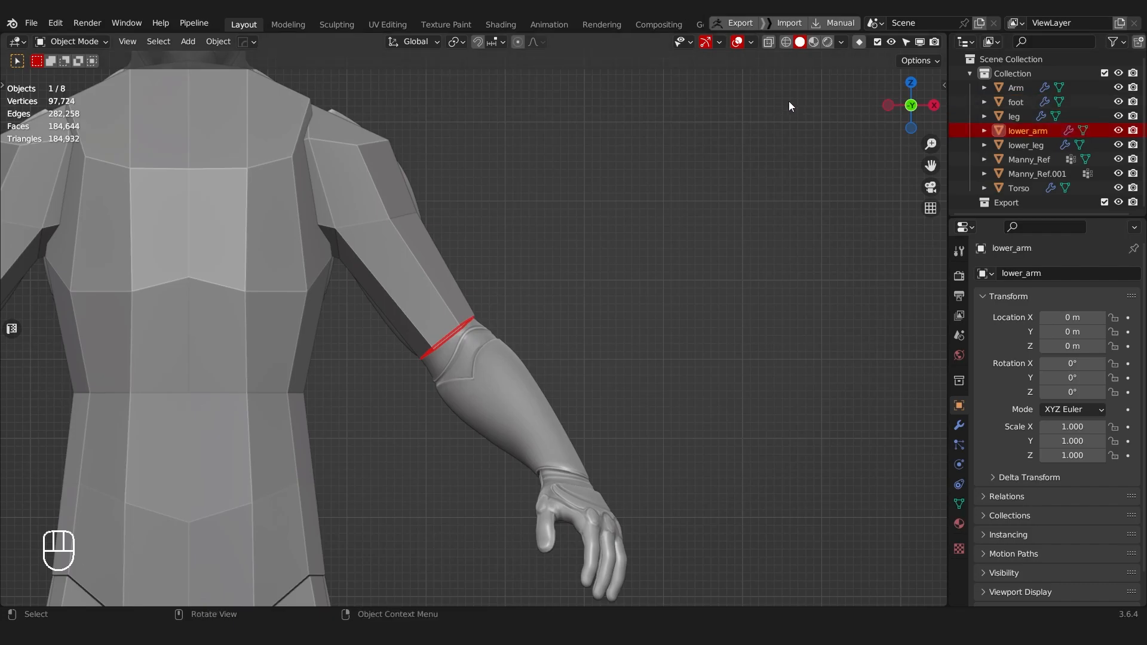
Step: Rename the Arm and Torso objects to lowercase arm and torso, and save the file
{"action": "double_click", "coordinate": [1016, 87]}
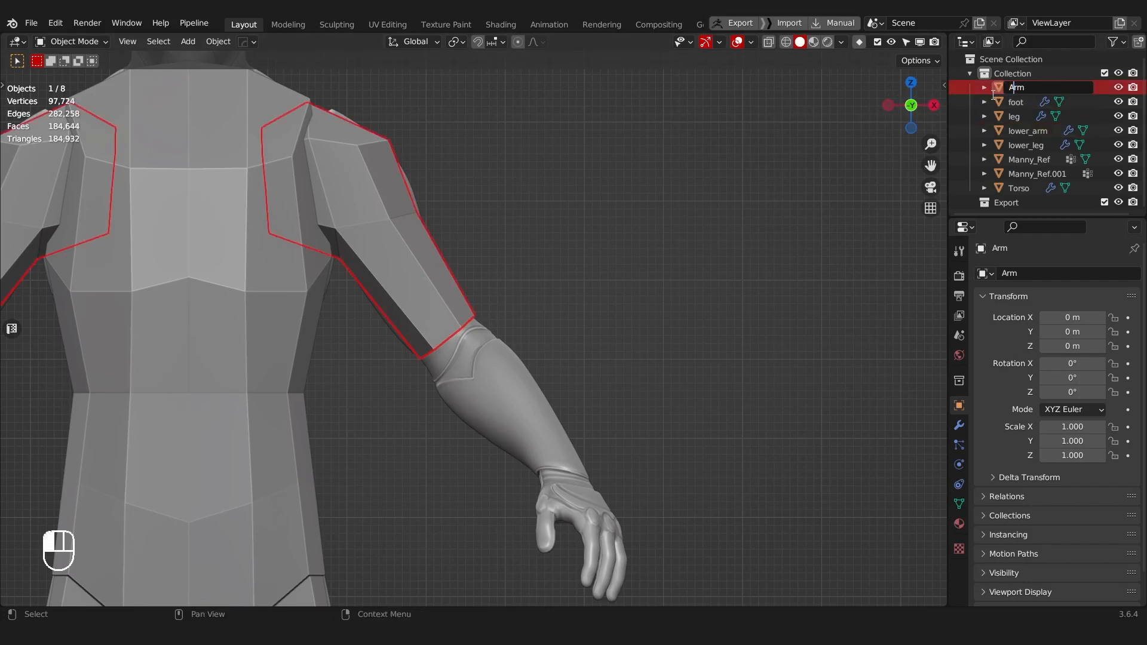
{"action": "double_click", "coordinate": [1018, 188]}
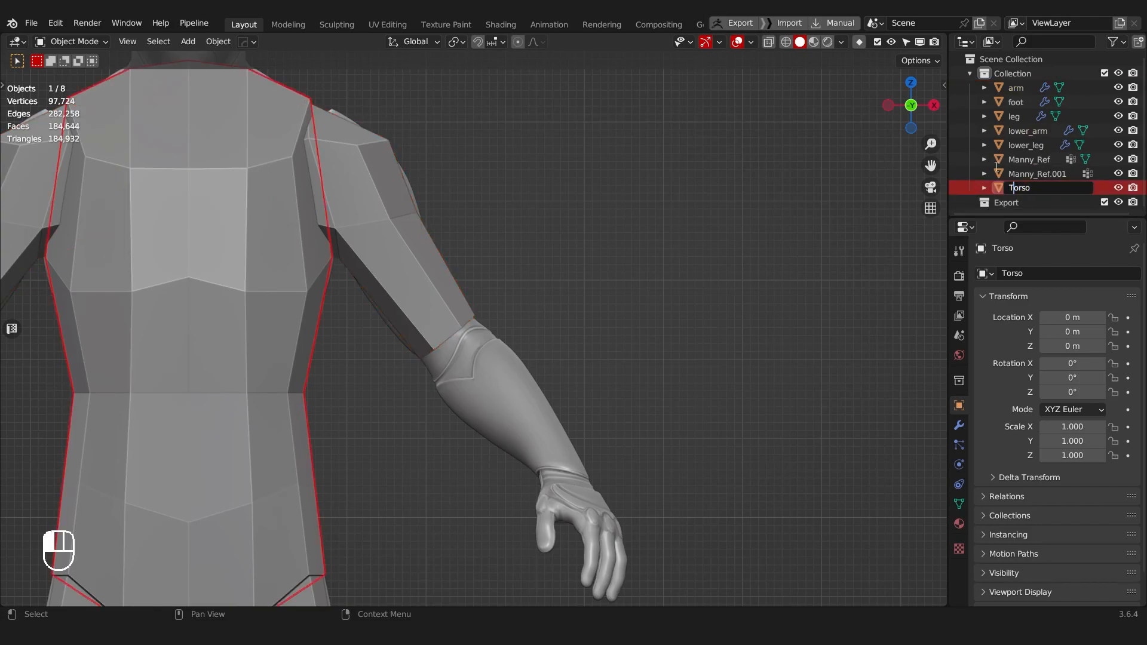
{"action": "key", "text": "BackSpace"}
{"action": "type", "text": "t"}
{"action": "key", "text": "Return"}
{"action": "key", "text": "ctrl+s"}
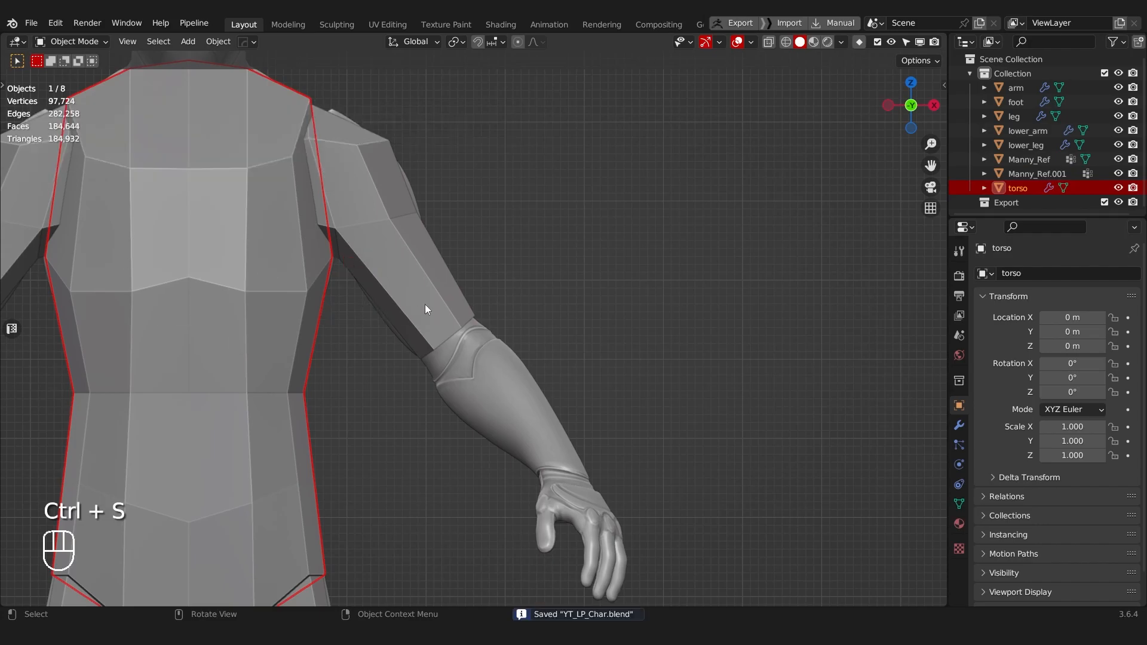
{"action": "left_click", "coordinate": [1036, 145]}
{"action": "key", "text": "Tab"}
{"action": "left_click", "coordinate": [423, 330]}
{"action": "middle_click_drag", "start_coordinate": [697, 326], "coordinate": [840, 298], "text": "shift"}
{"action": "key", "text": "alt+z"}
{"action": "key", "text": "a"}
{"action": "key", "text": "a"}
{"action": "key", "text": "Tab"}
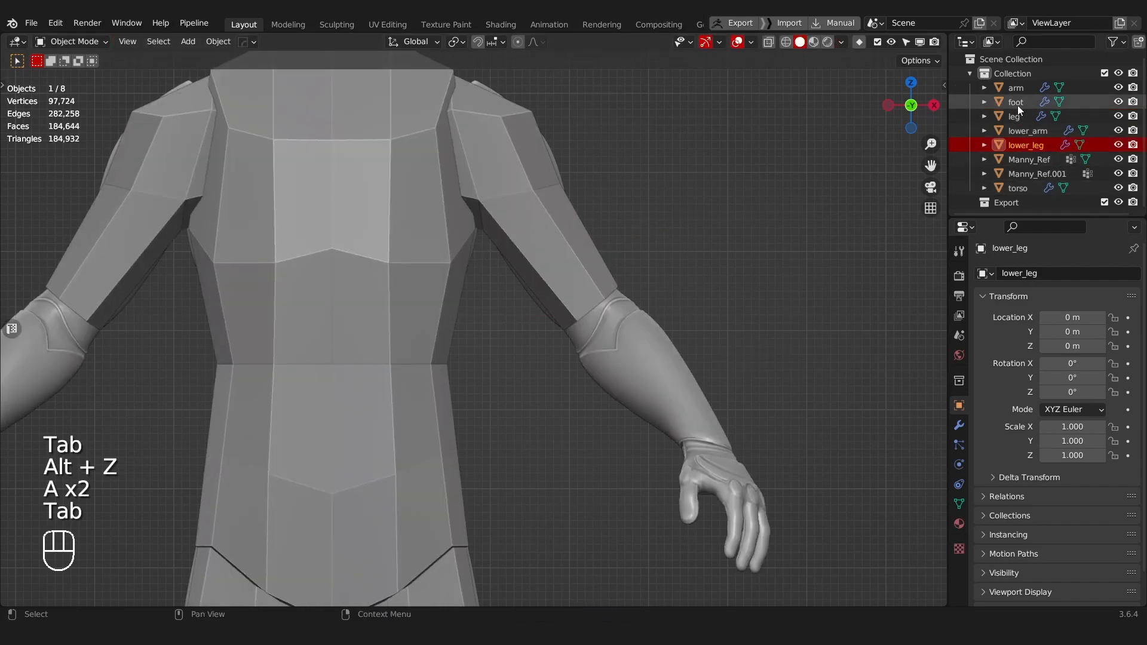
Step: Extrude all of the lower_arm faces from the elbow to the reference wrist and scale the new end to about 0.69
{"action": "left_click", "coordinate": [1027, 130]}
{"action": "key", "text": "Tab"}
{"action": "left_click", "coordinate": [585, 251]}
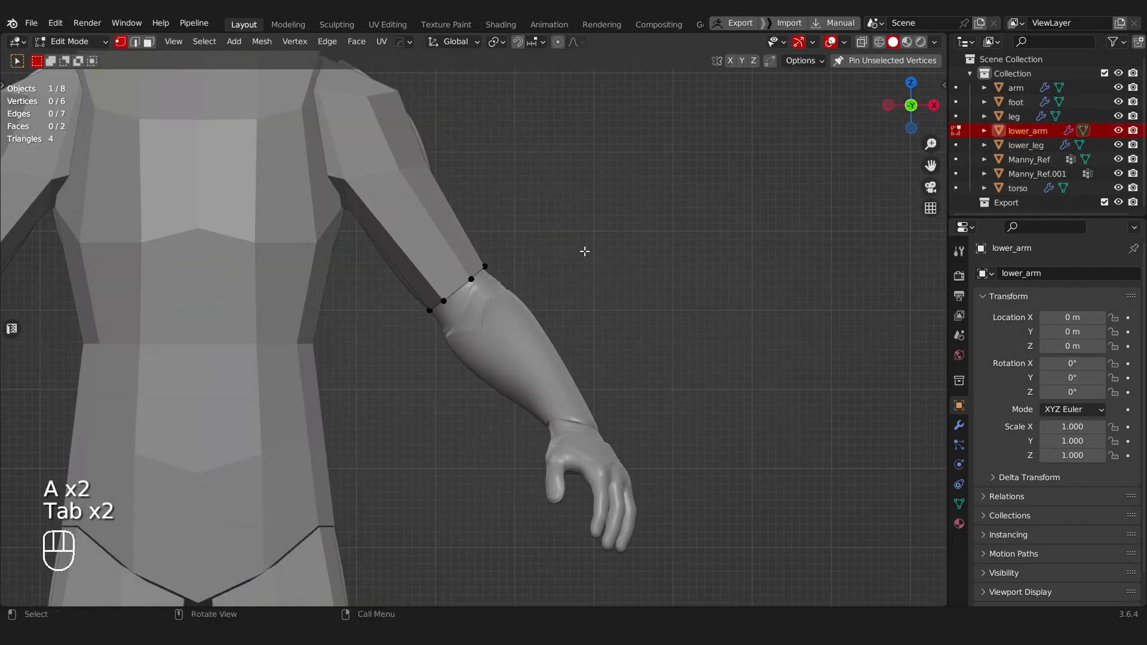
{"action": "key", "text": "a"}
{"action": "key", "text": "e"}
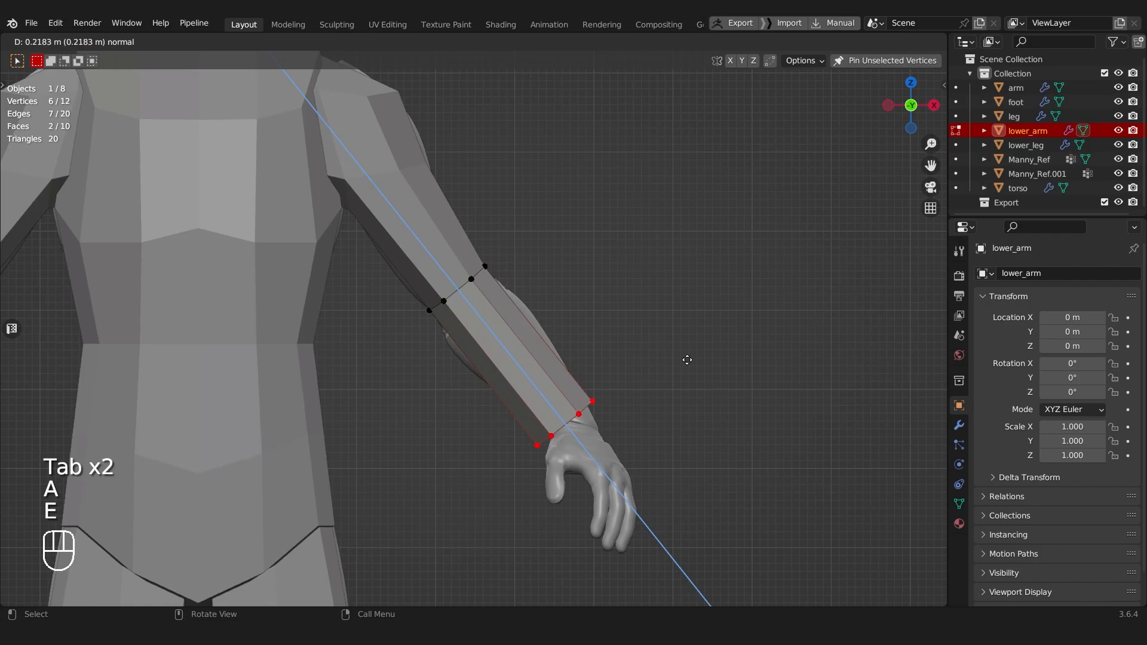
{"action": "left_click", "coordinate": [702, 379]}
{"action": "key", "text": "s"}
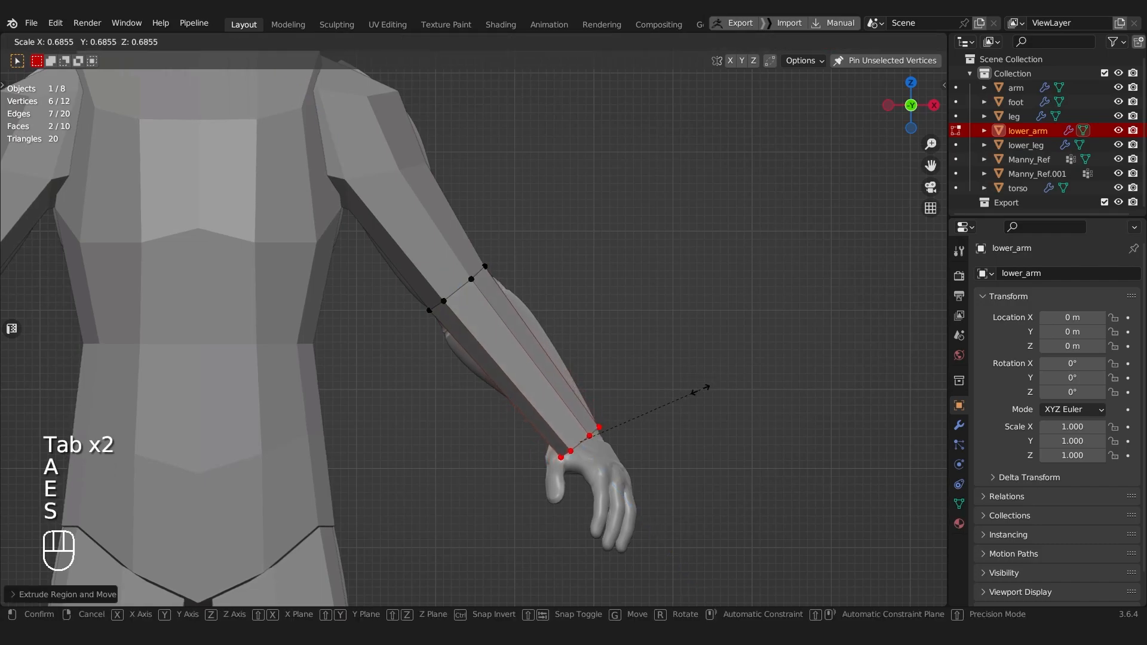
{"action": "left_click", "coordinate": [700, 389]}
Step: Add a loop cut across the upper part of the forearm and scale it up to about 1.26
{"action": "key", "text": "ctrl+r"}
{"action": "left_click", "coordinate": [508, 358]}
{"action": "left_click", "coordinate": [511, 349]}
{"action": "key", "text": "s"}
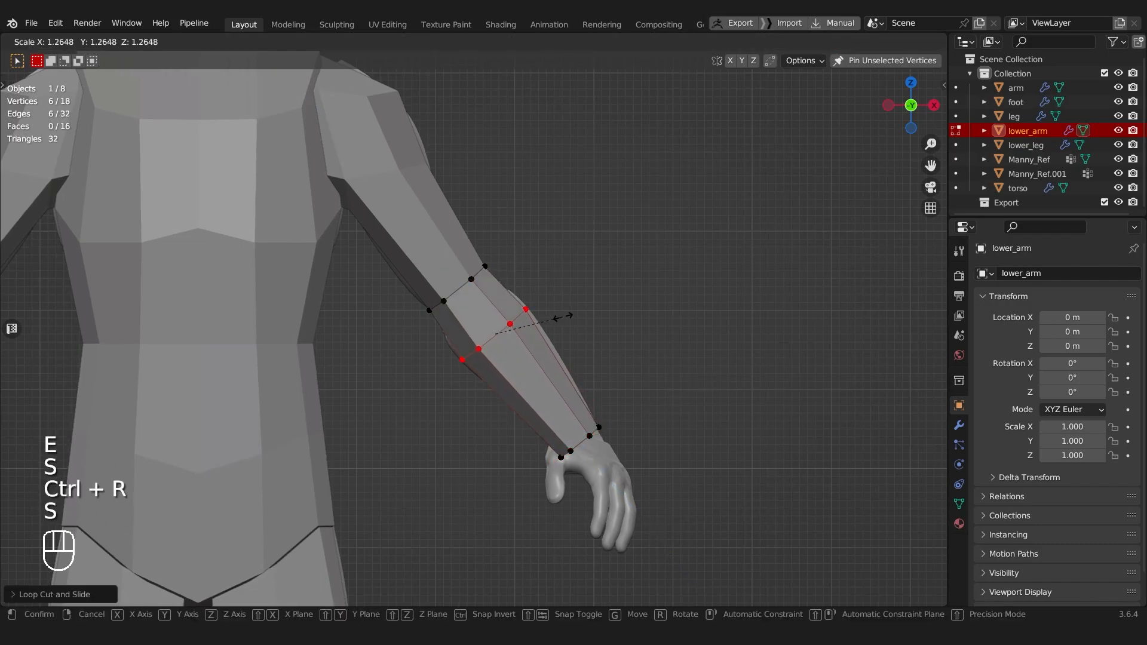
{"action": "left_click", "coordinate": [561, 317]}
Step: Select the forearm's six wrist-end vertices with X-ray on and move them along the Y axis
{"action": "middle_click_drag", "start_coordinate": [546, 579], "coordinate": [511, 379]}
{"action": "scroll", "coordinate": [464, 369], "scroll_direction": "up", "scroll_amount": 2}
{"action": "mouse_move", "coordinate": [511, 382]}
{"action": "middle_mouse_down"}
{"action": "mouse_move", "coordinate": [533, 486]}
{"action": "mouse_move", "coordinate": [515, 380]}
{"action": "mouse_move", "coordinate": [510, 391]}
{"action": "middle_mouse_up"}
{"action": "key", "text": "Tab"}
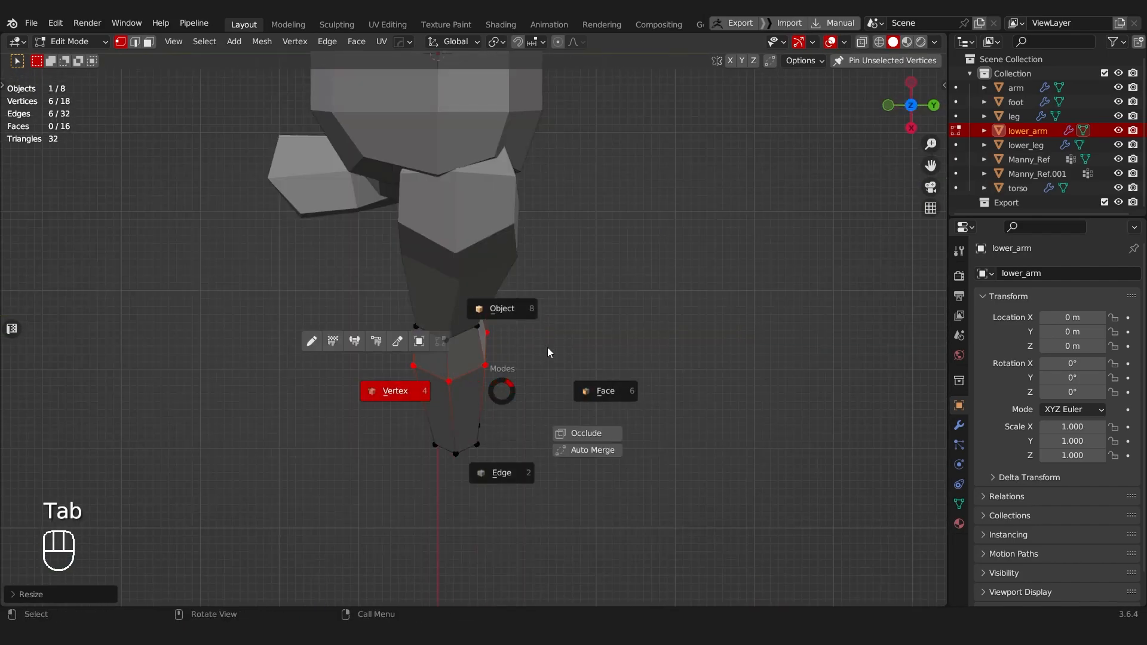
{"action": "key", "text": "a"}
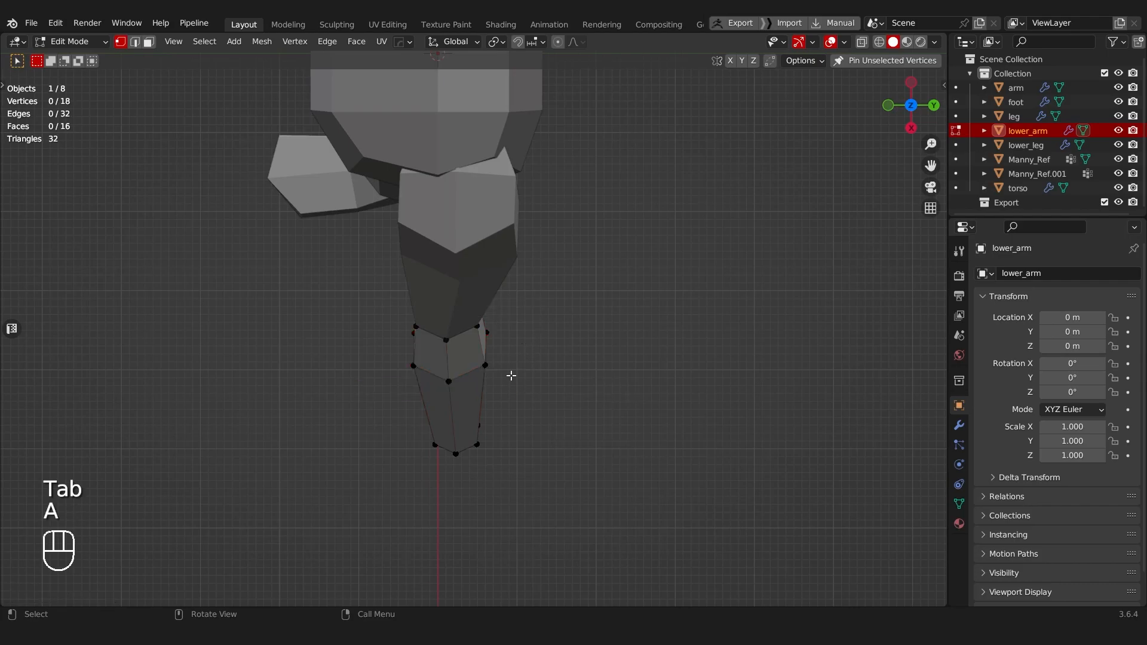
{"action": "key", "text": "alt+z"}
{"action": "left_click_drag", "start_coordinate": [391, 398], "coordinate": [601, 522]}
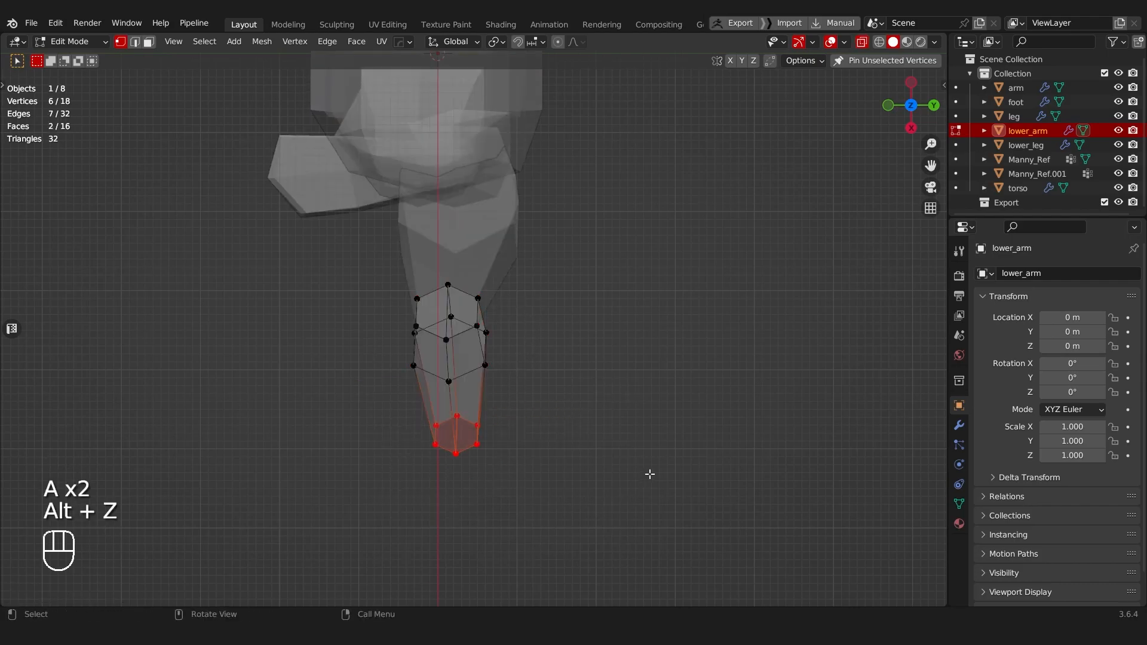
{"action": "key", "text": "g"}
{"action": "key", "text": "y"}
{"action": "left_click", "coordinate": [624, 480]}
Step: Move the forearm's middle edge loop along the Y axis and return to Object Mode
{"action": "left_click_drag", "start_coordinate": [543, 420], "coordinate": [525, 292], "text": "alt"}
{"action": "left_click_drag", "start_coordinate": [388, 326], "coordinate": [635, 402]}
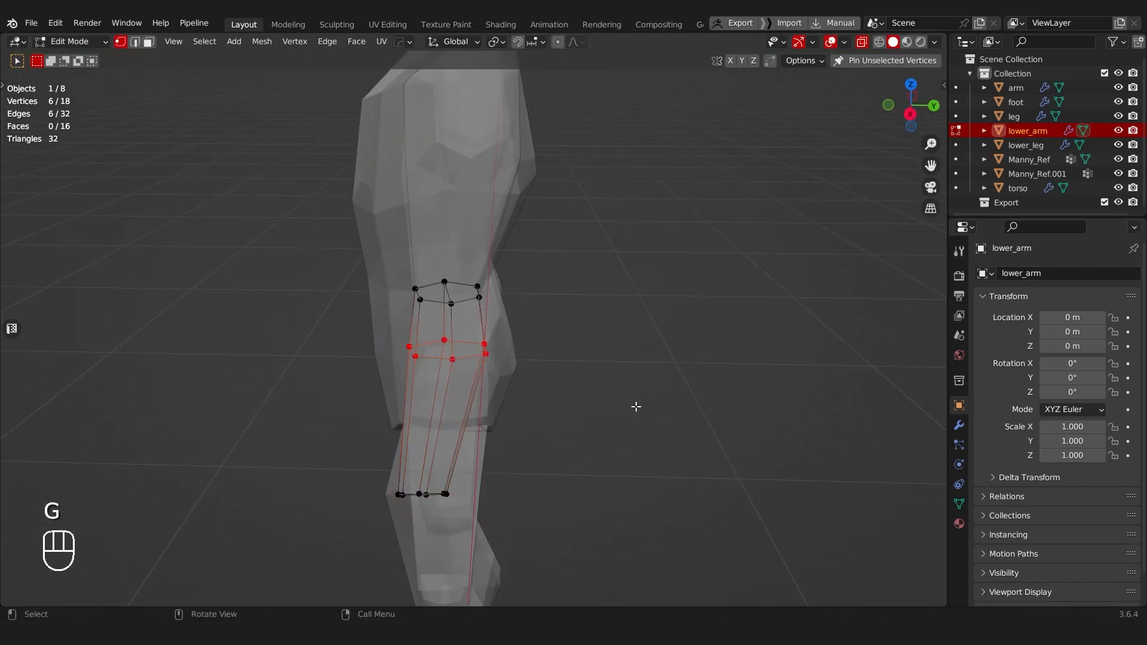
{"action": "key", "text": "g"}
{"action": "key", "text": "y"}
{"action": "left_click", "coordinate": [632, 408]}
{"action": "middle_click_drag", "start_coordinate": [423, 335], "coordinate": [603, 338]}
{"action": "key", "text": "Tab"}
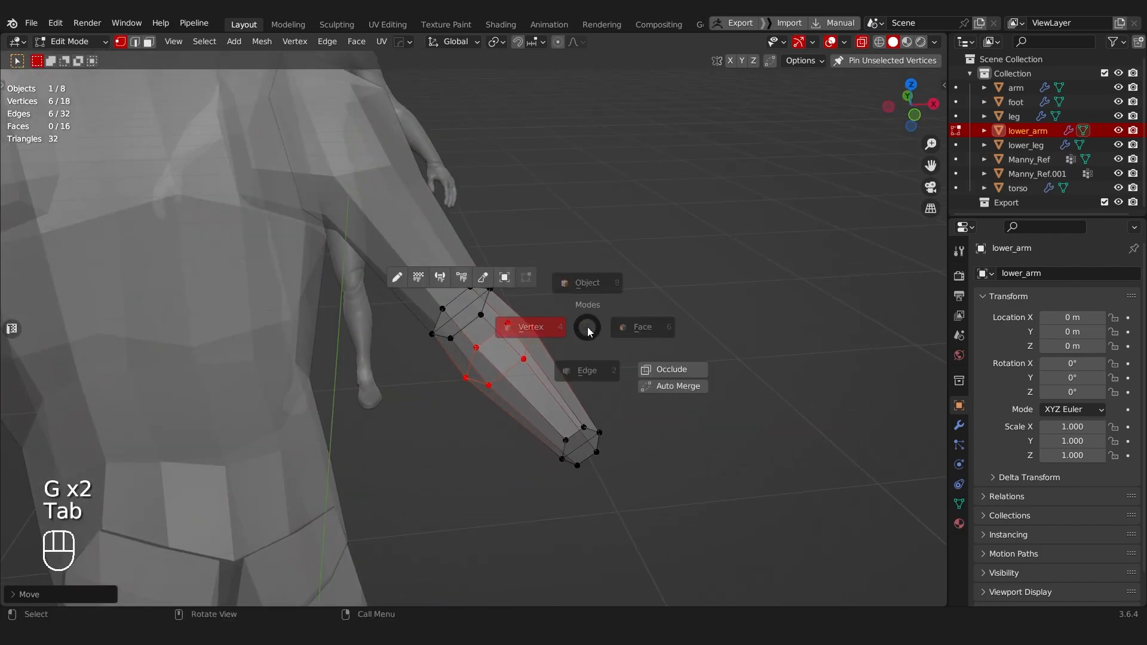
{"action": "middle_click_drag", "start_coordinate": [606, 295], "coordinate": [441, 325]}
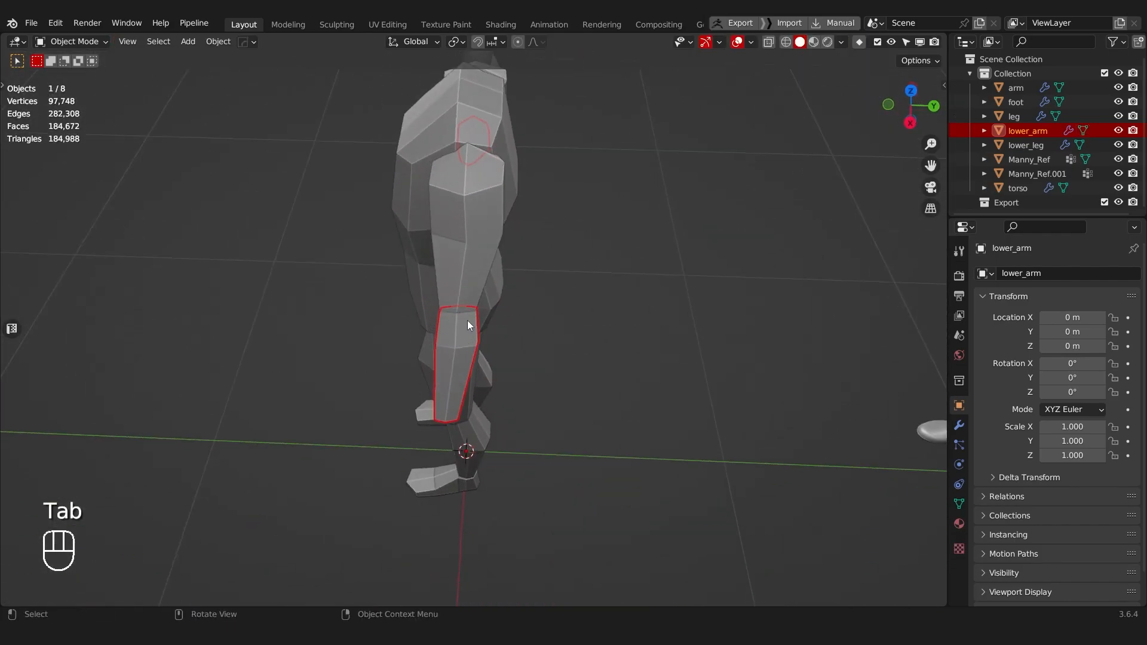
Step: Try to rotate and reposition the whole lower arm mesh in side view, and undo both changes
{"action": "middle_click_drag", "start_coordinate": [503, 367], "coordinate": [494, 310]}
{"action": "key", "text": "Tab"}
{"action": "key", "text": "a"}
{"action": "key", "text": "a"}
{"action": "key", "text": "a"}
{"action": "key", "text": "r"}
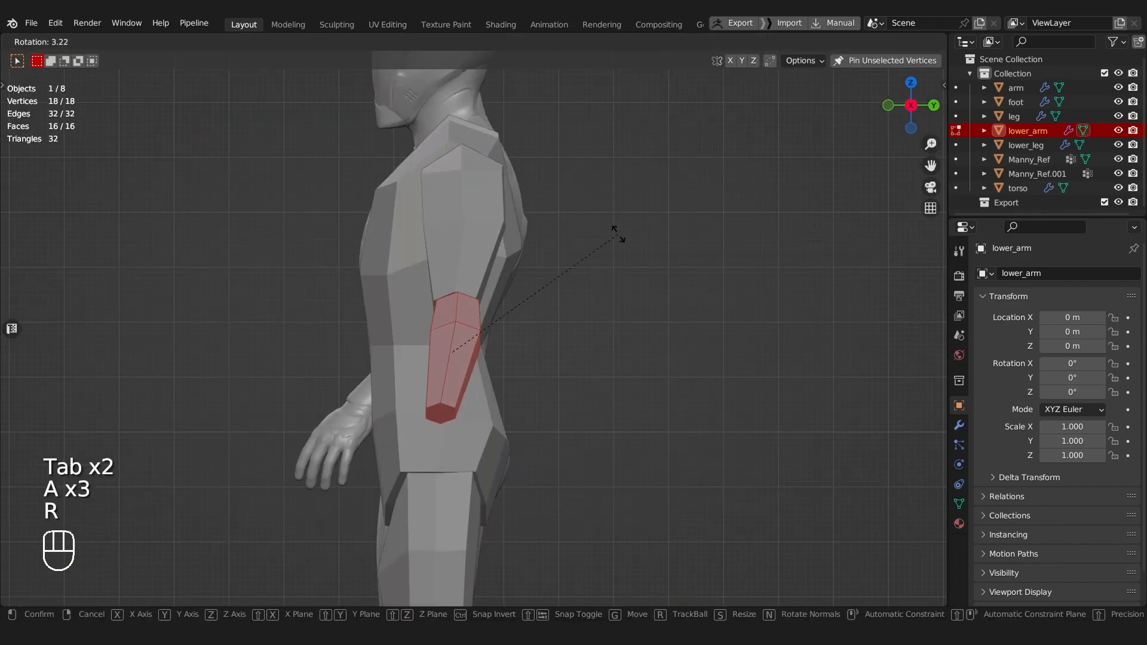
{"action": "left_click", "coordinate": [615, 239]}
{"action": "key", "text": "g"}
{"action": "left_click", "coordinate": [622, 256]}
{"action": "middle_click_drag", "start_coordinate": [622, 255], "coordinate": [673, 338]}
{"action": "key", "text": "ctrl+z"}
{"action": "key", "text": "ctrl+z"}
Step: Switch from the lower arm to the upper arm, open it in Edit Mode with X-ray on, and isolate it in local view
{"action": "middle_click_drag", "start_coordinate": [563, 338], "coordinate": [521, 346]}
{"action": "scroll", "coordinate": [520, 347], "scroll_direction": "up", "scroll_amount": 4}
{"action": "key", "text": "Tab"}
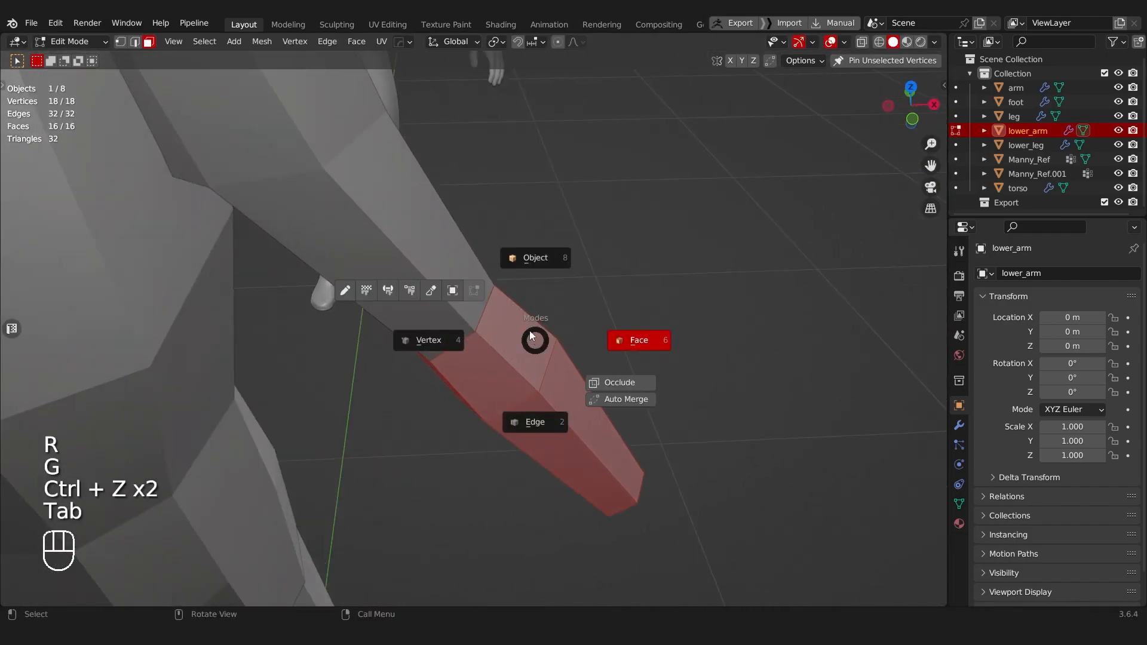
{"action": "left_click", "coordinate": [422, 290]}
{"action": "key", "text": "Tab"}
{"action": "key", "text": "alt+z"}
{"action": "middle_click_drag", "start_coordinate": [428, 317], "coordinate": [458, 260], "text": "shift"}
{"action": "key", "text": "Tab"}
{"action": "key", "text": "Tab"}
{"action": "key", "text": "alt+z"}
{"action": "key", "text": "alt+z"}
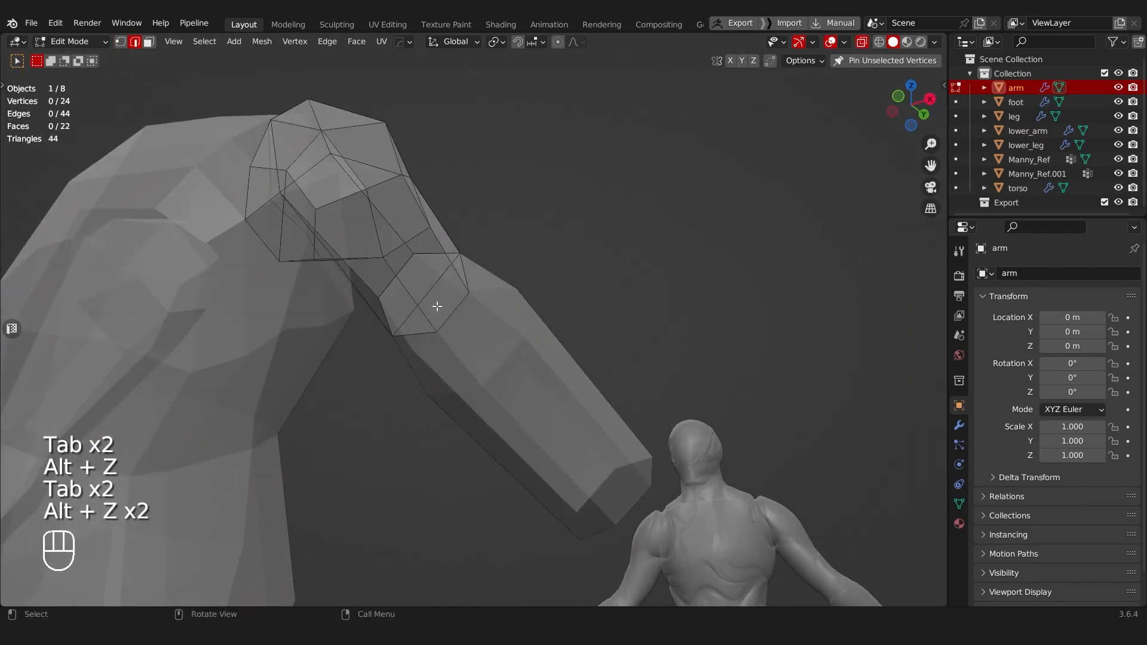
{"action": "key", "text": "KP_Divide"}
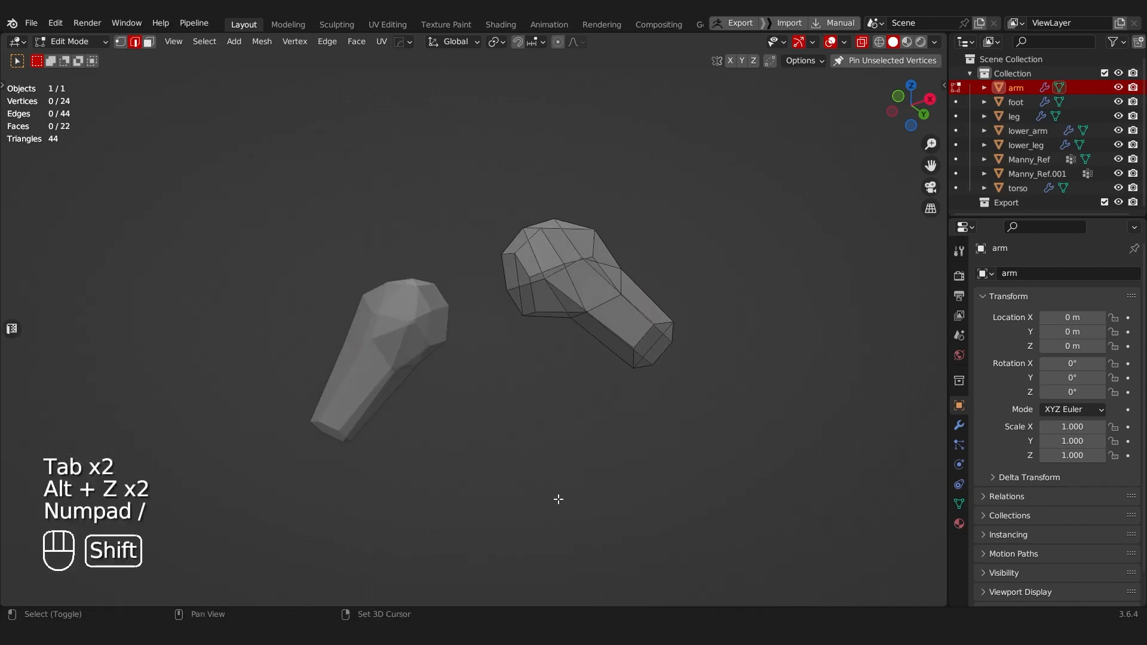
Step: Turn X-ray off and dissolve the edge dividing the upper arm's elbow-end cap
{"action": "middle_click_drag", "start_coordinate": [688, 412], "coordinate": [576, 436], "text": "shift"}
{"action": "scroll", "coordinate": [588, 407], "scroll_direction": "up", "scroll_amount": 3}
{"action": "key", "text": "alt+z"}
{"action": "middle_click_drag", "start_coordinate": [591, 387], "coordinate": [550, 353], "text": "shift"}
{"action": "key", "text": "Tab"}
{"action": "left_click", "coordinate": [509, 365]}
{"action": "key", "text": "ctrl+x"}
Step: Select the merged elbow-end cap face of the upper arm and poke it into triangles
{"action": "key", "text": "Tab"}
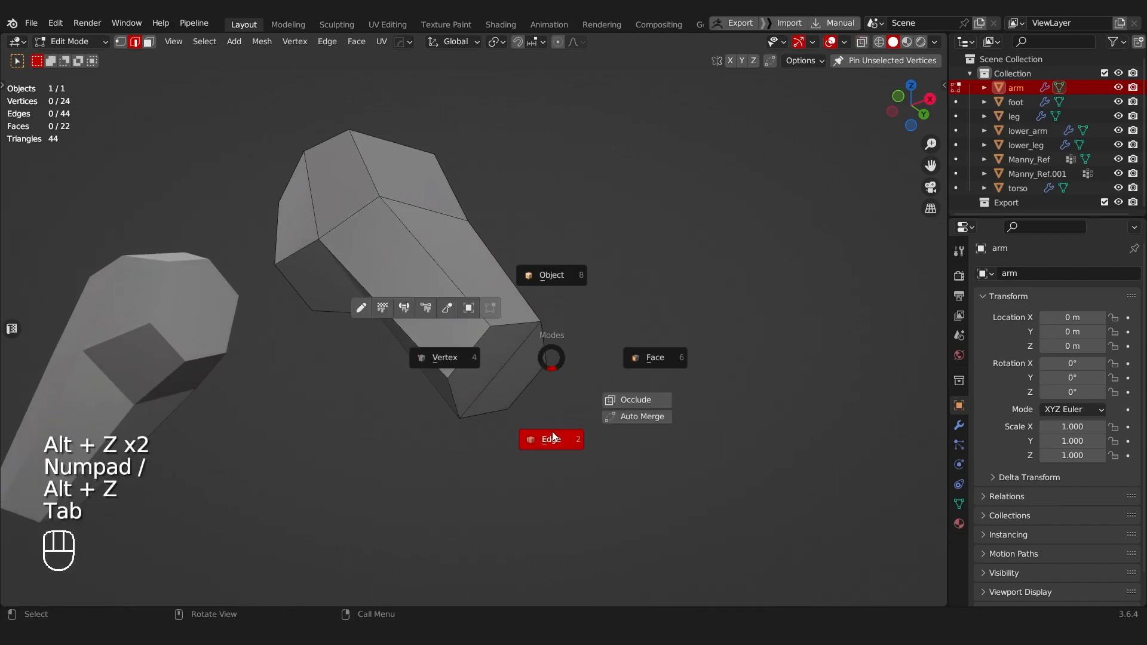
{"action": "left_click", "coordinate": [489, 409]}
{"action": "key", "text": "Tab"}
{"action": "left_click", "coordinate": [608, 377]}
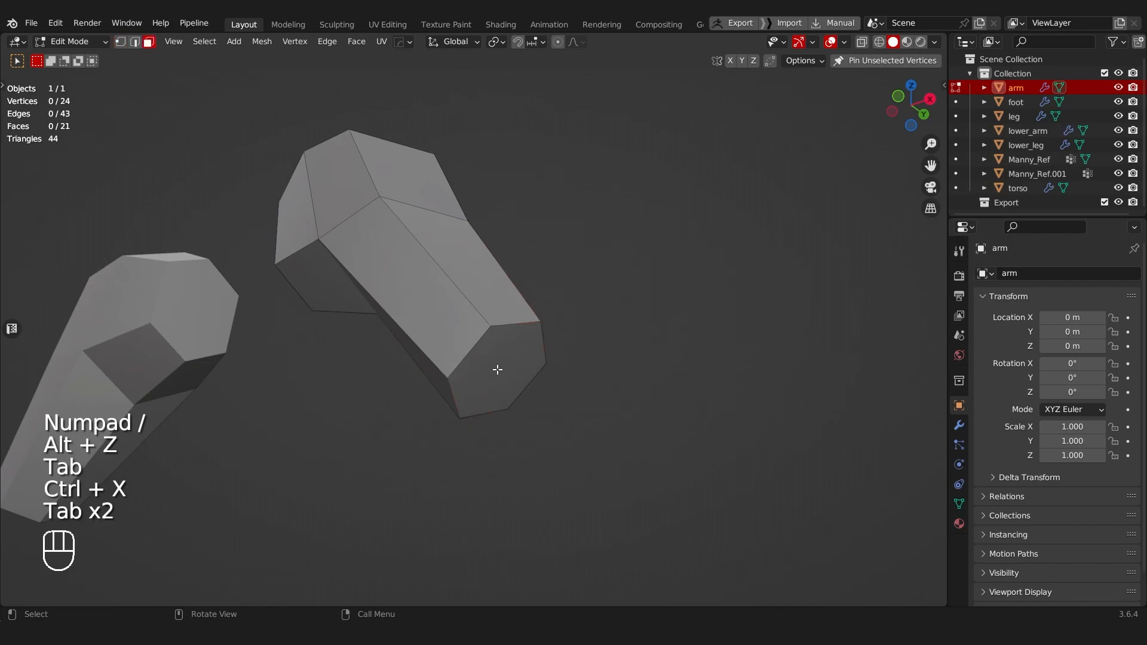
{"action": "left_click", "coordinate": [497, 370]}
{"action": "key", "text": "ctrl+f"}
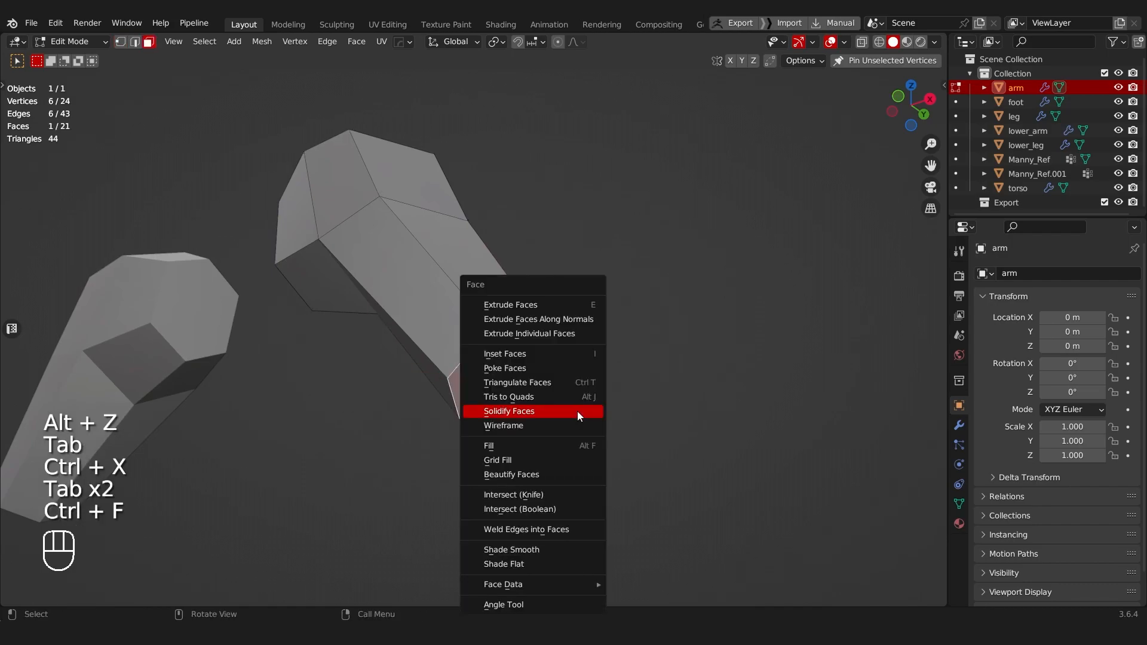
{"action": "left_click", "coordinate": [577, 411]}
Step: Select the centre vertex of the upper arm's elbow cap and push it outward with Shrink/Fatten
{"action": "key", "text": "Tab"}
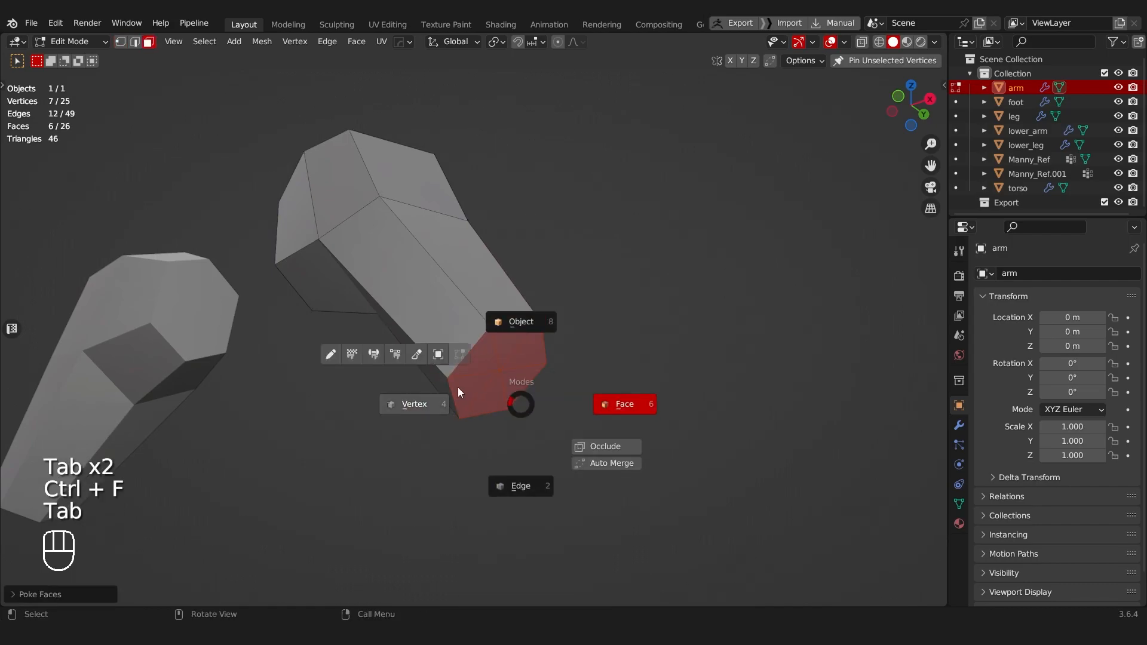
{"action": "left_click", "coordinate": [418, 401]}
{"action": "left_click", "coordinate": [500, 371]}
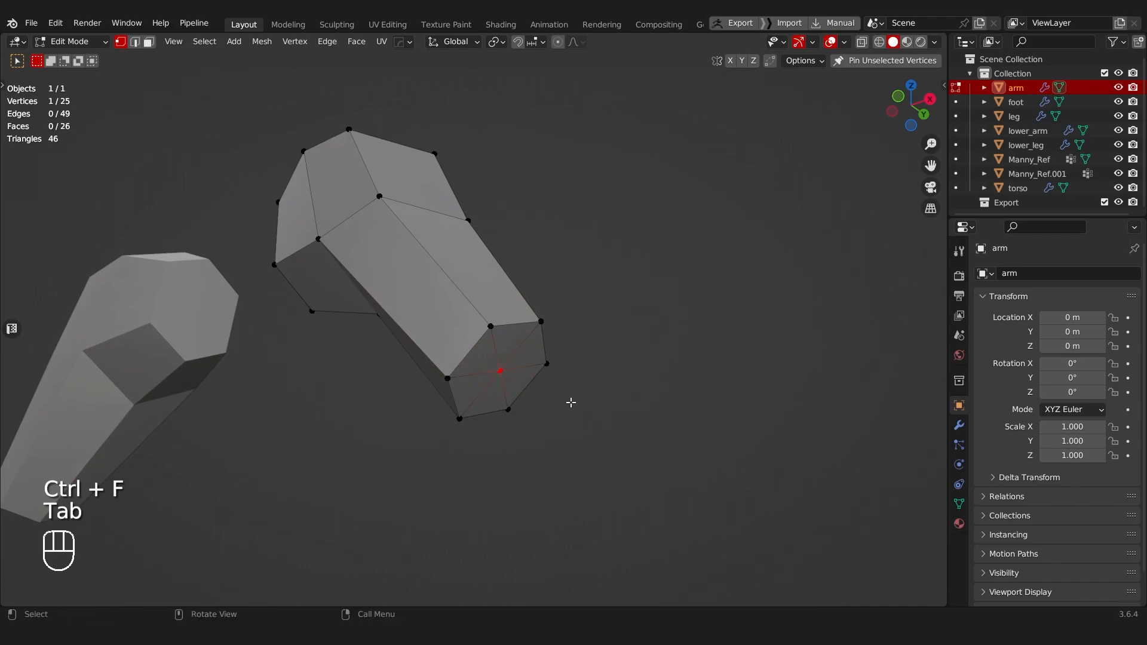
{"action": "key", "text": "alt+s"}
{"action": "left_click", "coordinate": [568, 366]}
Step: Dissolve the dividing edge in the upper arm's shoulder-end cap and poke the merged face
{"action": "middle_click_drag", "start_coordinate": [568, 366], "coordinate": [490, 320]}
{"action": "key", "text": "Tab"}
{"action": "key", "text": "Tab"}
{"action": "left_click", "coordinate": [495, 318]}
{"action": "key", "text": "ctrl+x"}
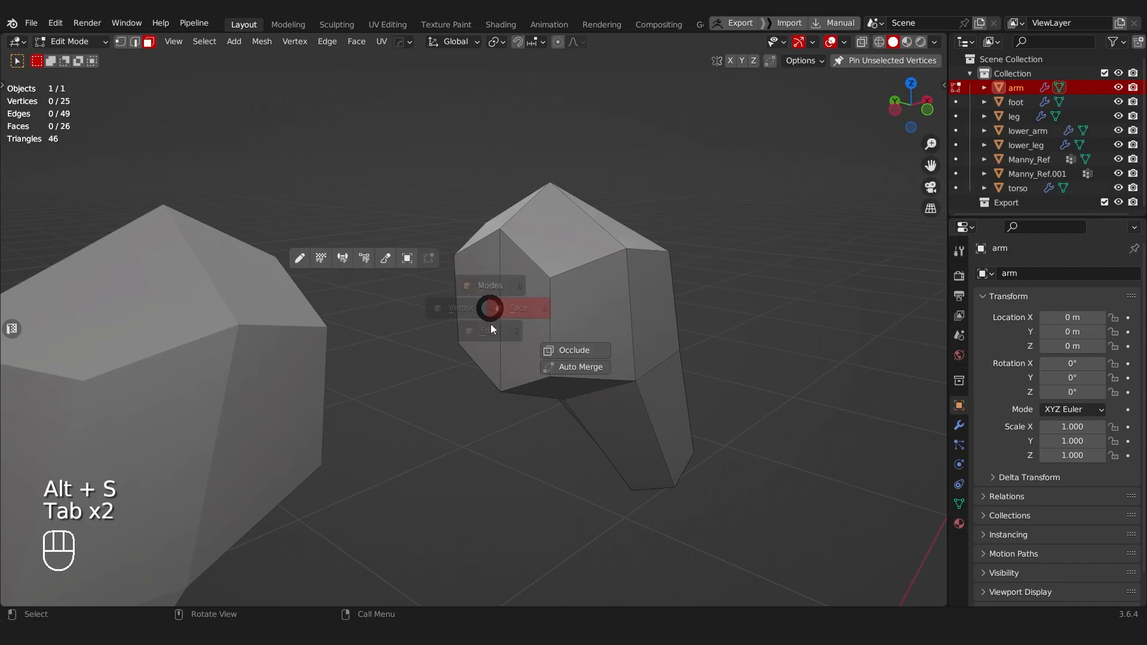
Step: Push the shoulder cap's centre vertex outward with Shrink/Fatten, then return to Object Mode and leave local view
{"action": "key", "text": "Tab"}
{"action": "left_click", "coordinate": [491, 305]}
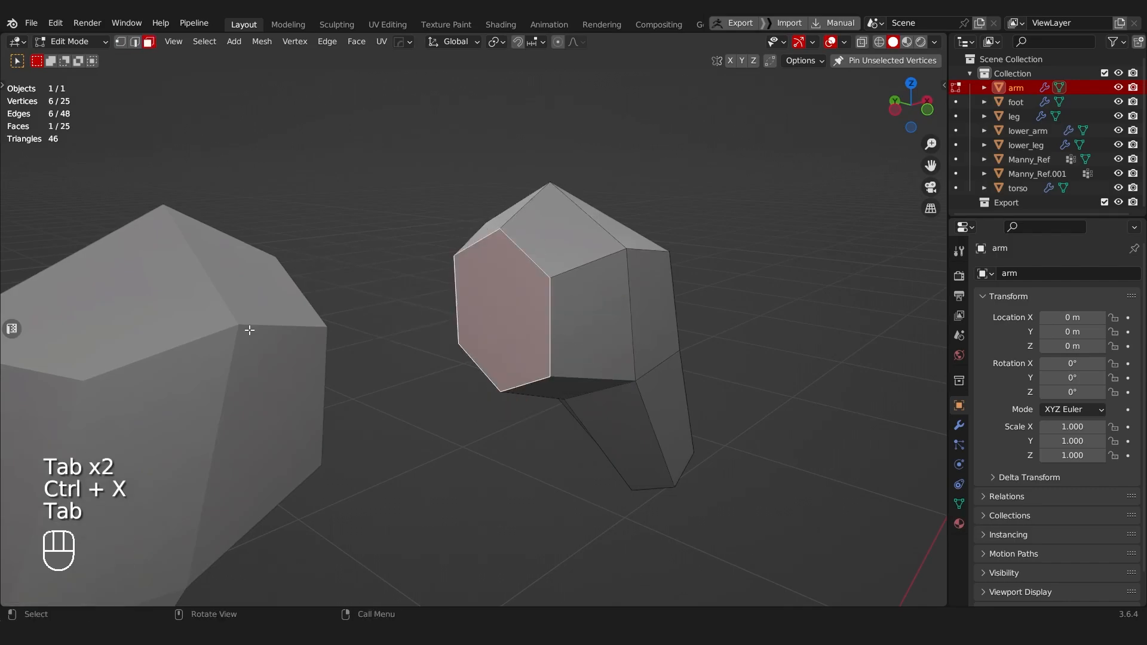
{"action": "key", "text": "ctrl+f"}
{"action": "left_click", "coordinate": [249, 330]}
{"action": "key", "text": "Tab"}
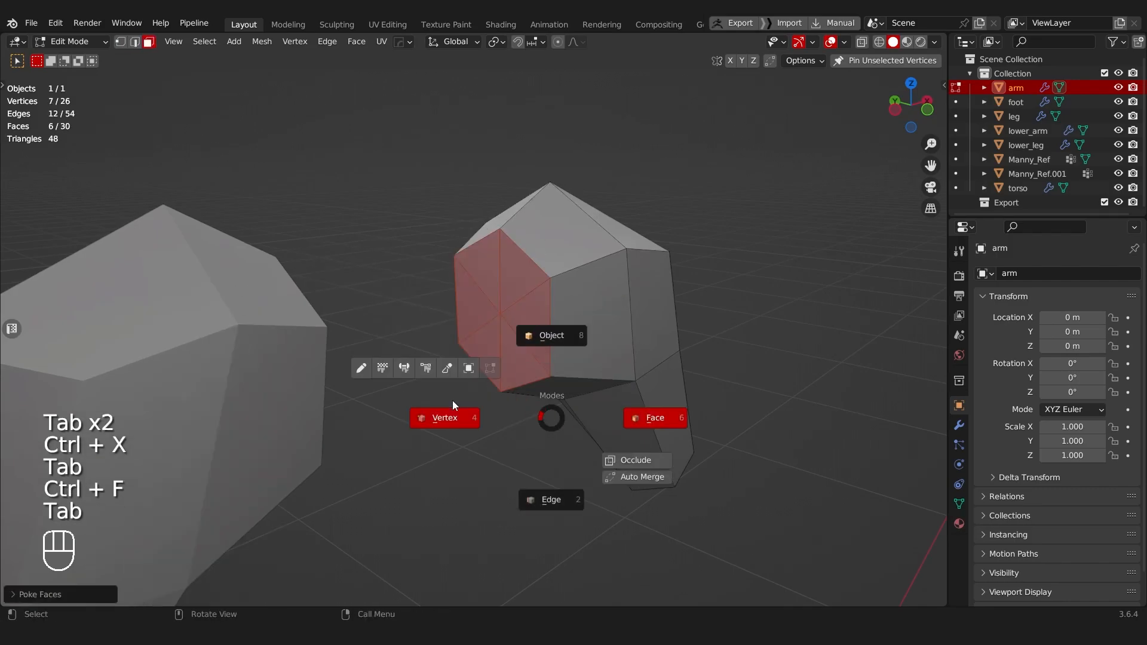
{"action": "left_click", "coordinate": [448, 401]}
{"action": "left_click", "coordinate": [501, 313]}
{"action": "key", "text": "alt+s"}
{"action": "left_click", "coordinate": [557, 318]}
{"action": "scroll", "coordinate": [558, 318], "scroll_direction": "down", "scroll_amount": 3}
{"action": "middle_click_drag", "start_coordinate": [557, 318], "coordinate": [493, 257]}
{"action": "key", "text": "Tab"}
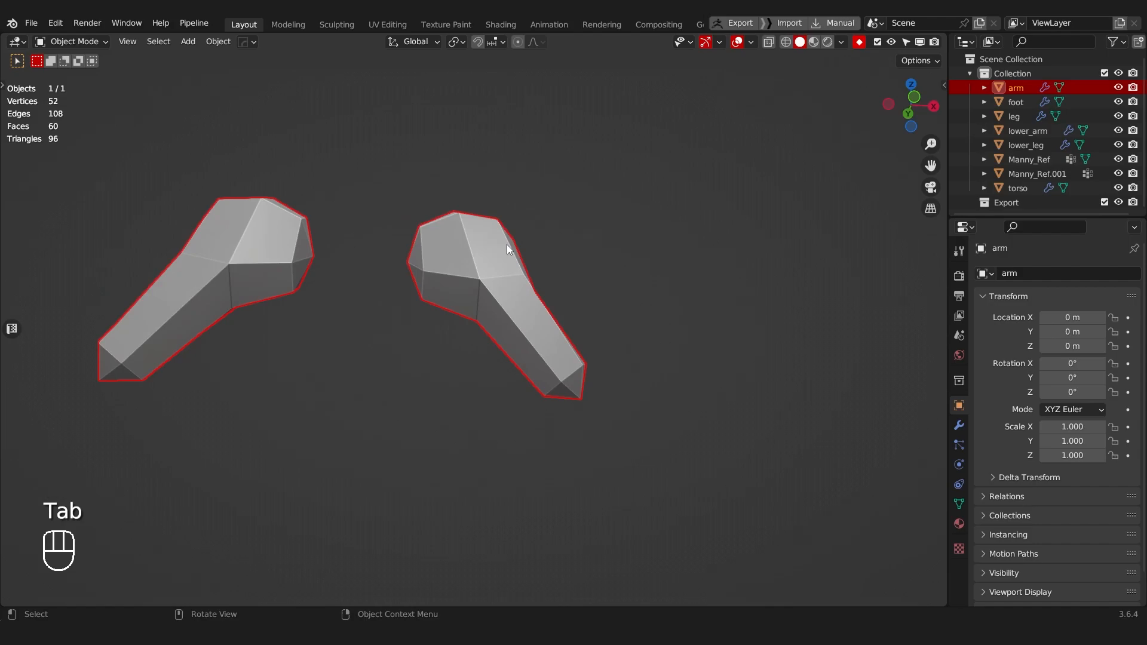
{"action": "key", "text": "KP_Divide"}
Step: Isolate the lower arm in local view and open it in Edit Mode with edge selection
{"action": "middle_click_drag", "start_coordinate": [489, 259], "coordinate": [561, 423]}
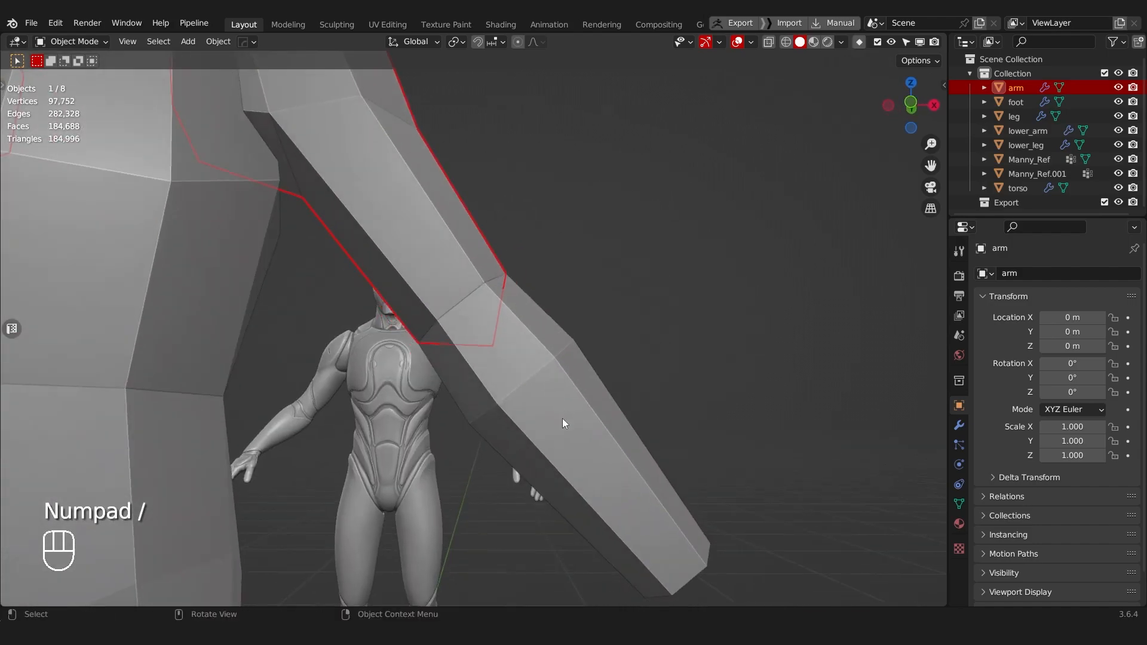
{"action": "left_click", "coordinate": [562, 419]}
{"action": "key", "text": "KP_Divide"}
{"action": "middle_click_drag", "start_coordinate": [452, 150], "coordinate": [501, 257]}
{"action": "middle_click_drag", "start_coordinate": [500, 257], "coordinate": [241, 232], "text": "shift"}
{"action": "scroll", "coordinate": [346, 326], "scroll_direction": "up", "scroll_amount": 4}
{"action": "key", "text": "Tab"}
{"action": "left_click", "coordinate": [379, 358]}
Step: Select the dividing edges in both end caps of the lower arm and dissolve them
{"action": "left_click", "coordinate": [346, 303]}
{"action": "key", "text": "KP_Decimal"}
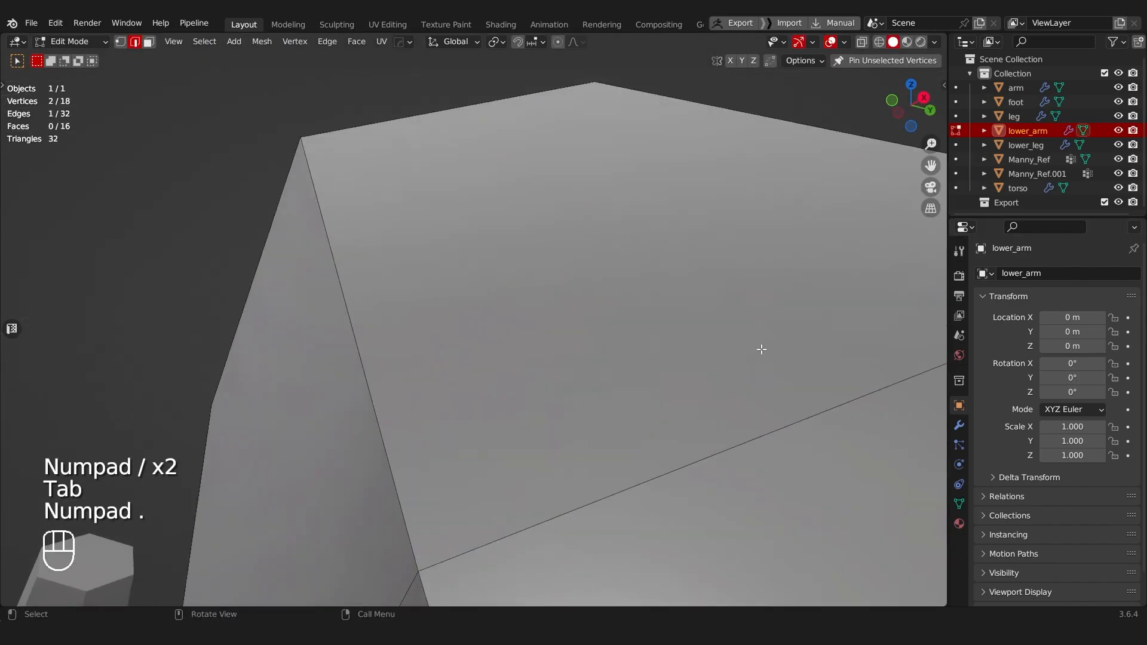
{"action": "scroll", "coordinate": [827, 369], "scroll_direction": "down", "scroll_amount": 12}
{"action": "scroll", "coordinate": [545, 340], "scroll_direction": "up", "scroll_amount": 4}
{"action": "middle_click_drag", "start_coordinate": [563, 348], "coordinate": [504, 405]}
{"action": "left_click", "coordinate": [513, 423], "text": "shift"}
{"action": "key", "text": "ctrl+x"}
Step: Select both end cap faces of the lower arm and poke them into triangles
{"action": "key", "text": "Tab"}
{"action": "left_click", "coordinate": [506, 327]}
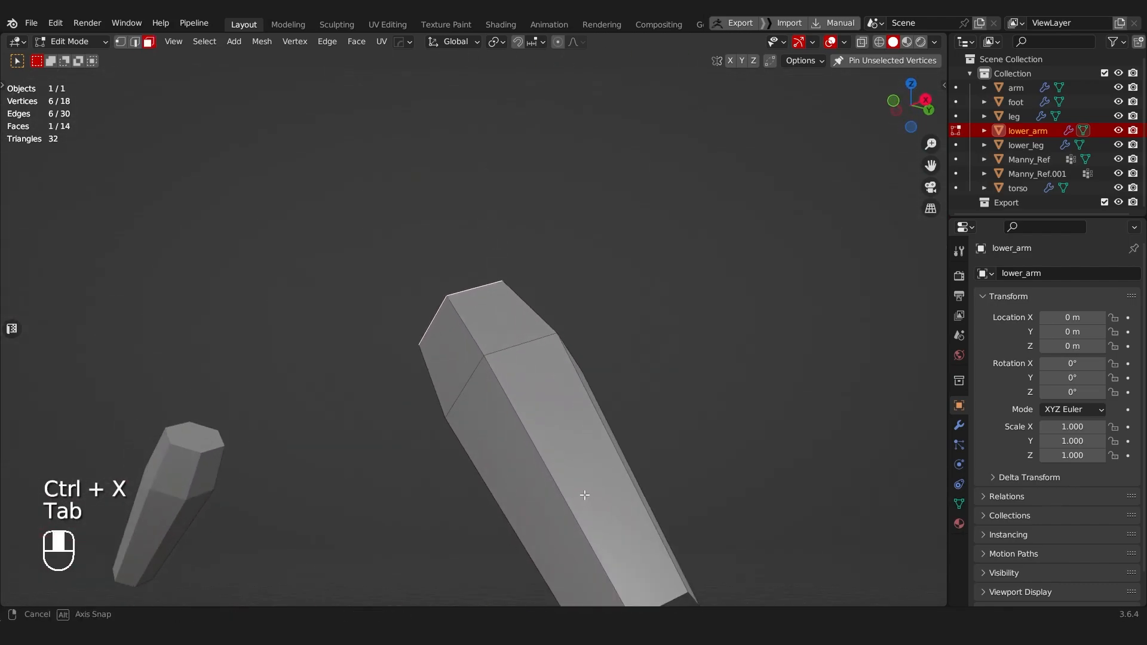
{"action": "middle_click_drag", "start_coordinate": [586, 502], "coordinate": [589, 435]}
{"action": "left_click", "coordinate": [589, 435], "text": "shift"}
{"action": "key", "text": "ctrl+f"}
{"action": "left_click", "coordinate": [493, 474]}
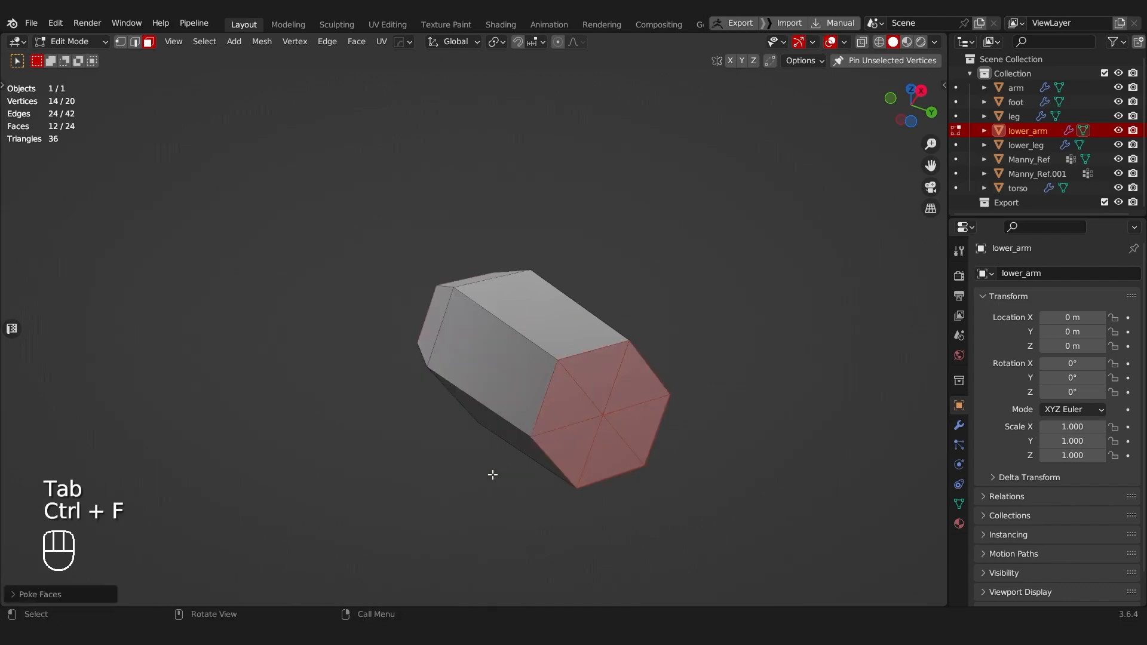
Step: Push the centre vertices of both lower arm caps outward with Shrink/Fatten and return to Object Mode
{"action": "key", "text": "Tab"}
{"action": "middle_click_drag", "start_coordinate": [519, 369], "coordinate": [491, 340]}
{"action": "key", "text": "alt+s"}
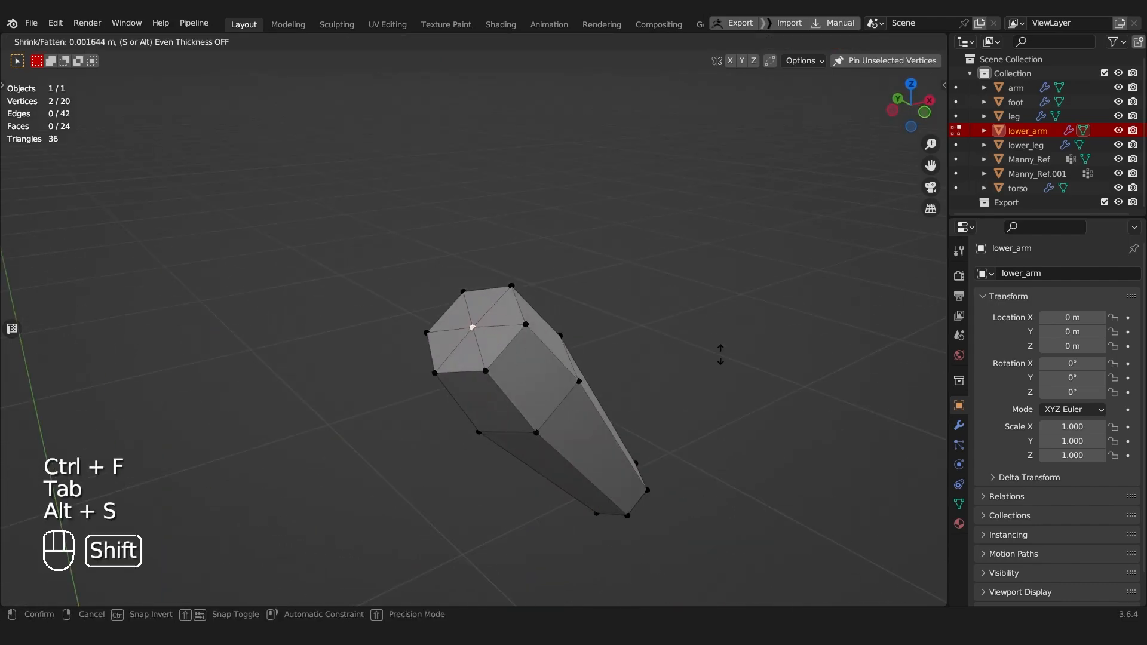
{"action": "left_click", "coordinate": [603, 348]}
{"action": "middle_click_drag", "start_coordinate": [603, 347], "coordinate": [463, 321]}
{"action": "key", "text": "Tab"}
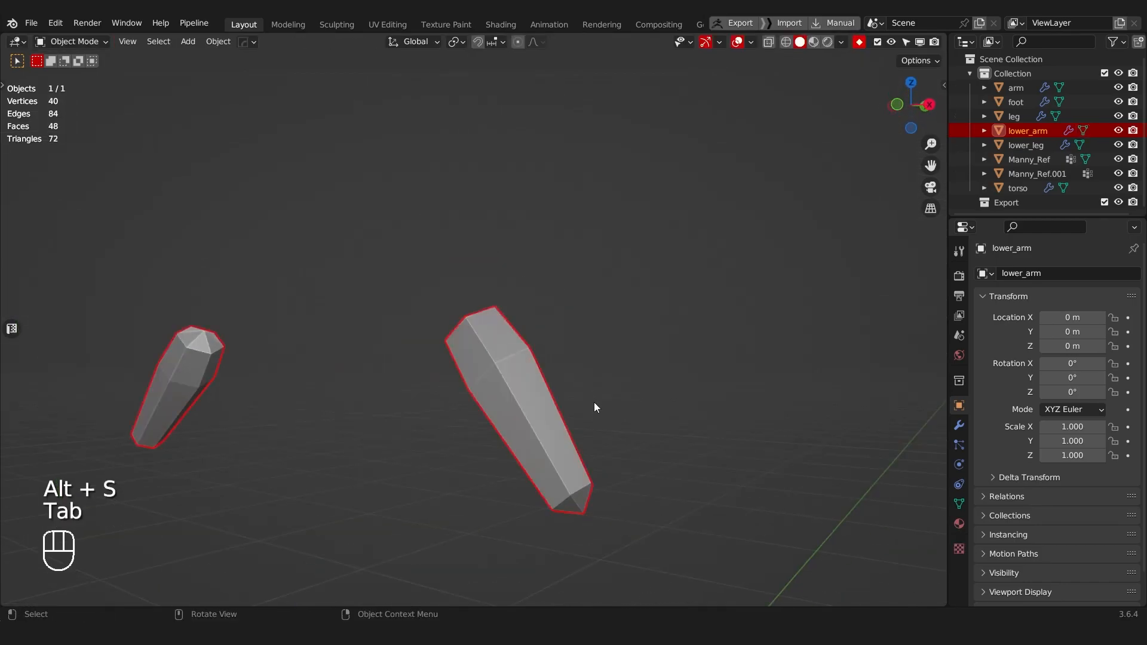
Step: Leave local view, check the arms against the reference mannequins, and save the file
{"action": "key", "text": "KP_Divide"}
{"action": "middle_click_drag", "start_coordinate": [593, 402], "coordinate": [379, 379]}
{"action": "key", "text": "ctrl+s"}
{"action": "middle_click_drag", "start_coordinate": [409, 332], "coordinate": [531, 339]}
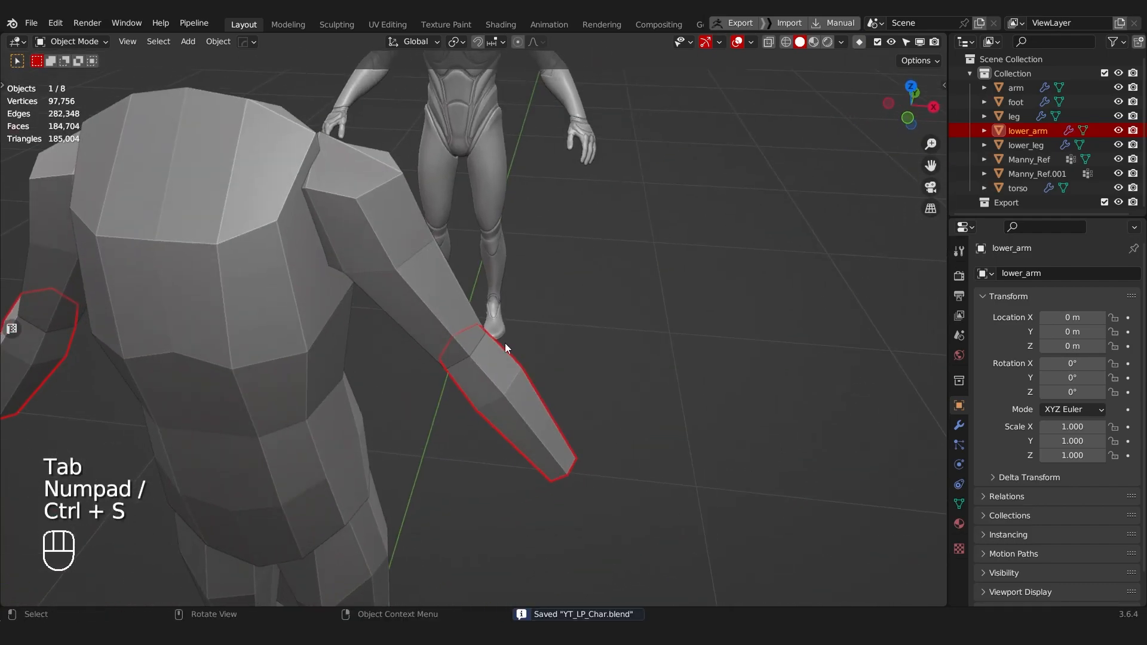
{"action": "scroll", "coordinate": [492, 385], "scroll_direction": "down", "scroll_amount": 5}
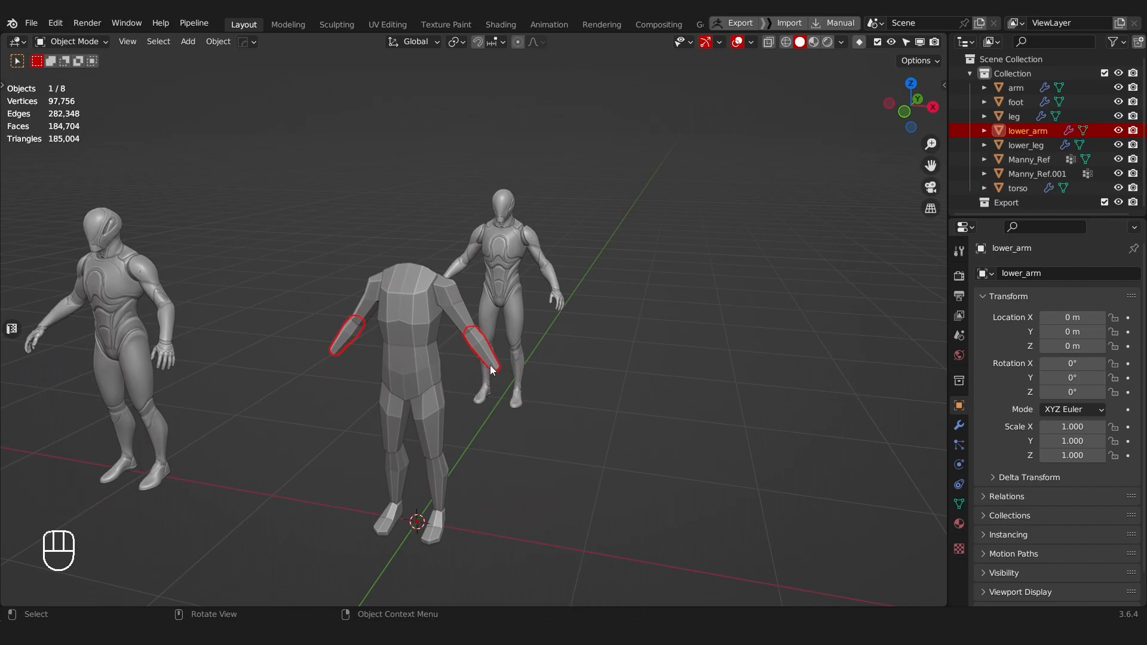
{"action": "scroll", "coordinate": [356, 381], "scroll_direction": "up", "scroll_amount": 3}
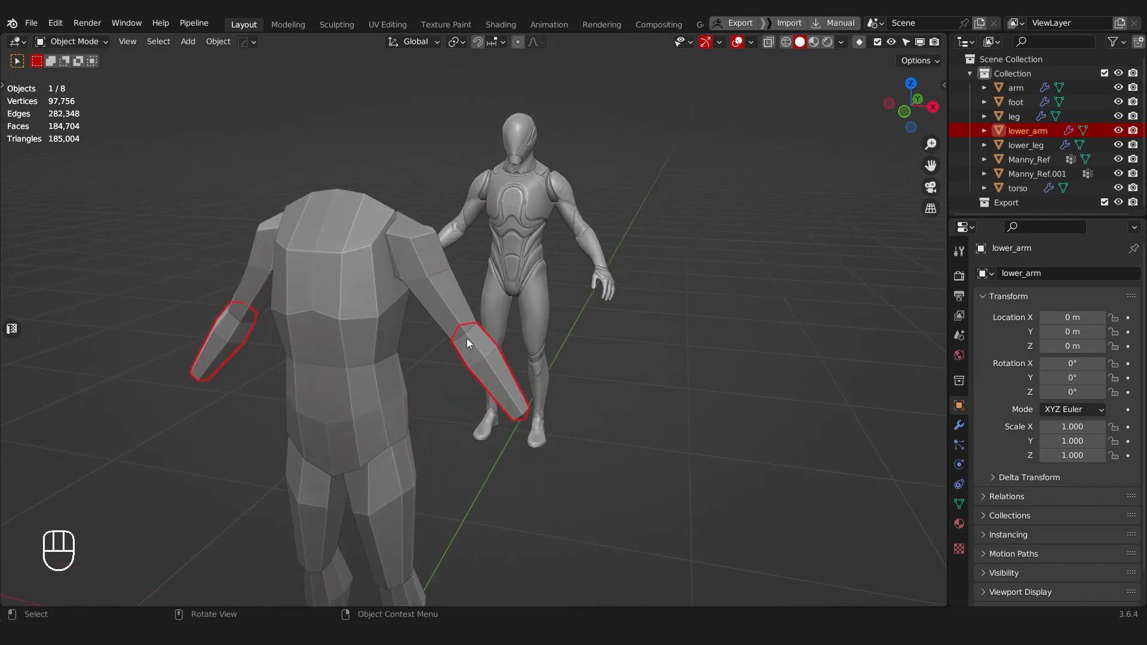
{"action": "middle_click_drag", "start_coordinate": [483, 390], "coordinate": [365, 382]}
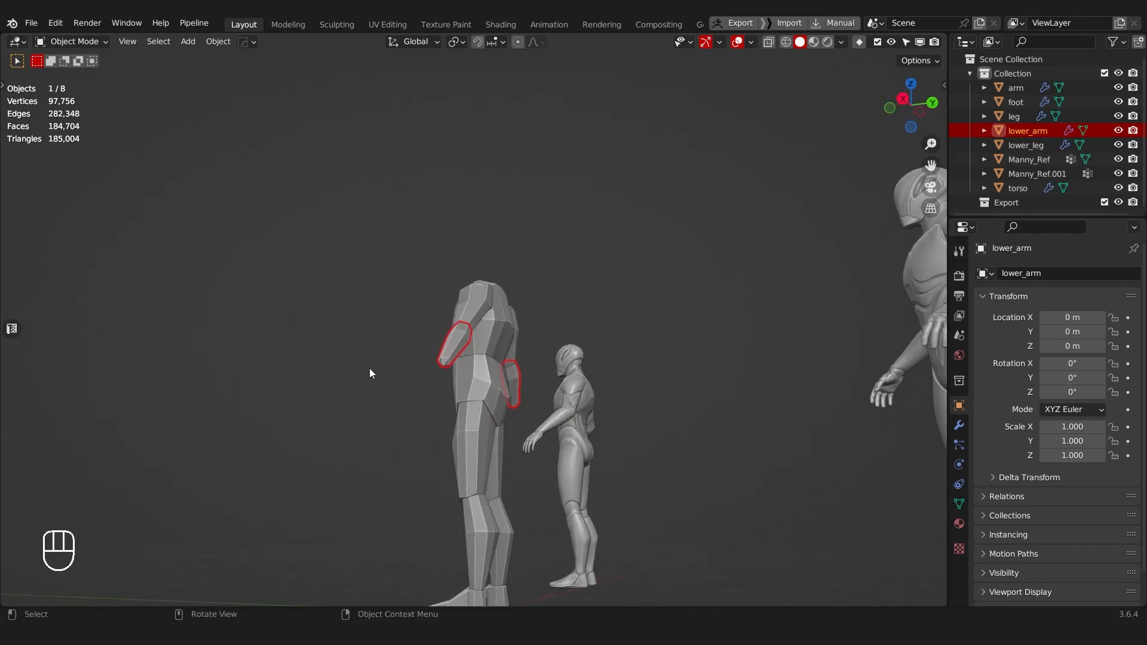
{"action": "middle_click_drag", "start_coordinate": [412, 336], "coordinate": [538, 371]}
{"action": "scroll", "coordinate": [478, 345], "scroll_direction": "up", "scroll_amount": 4}
{"action": "key", "text": "ctrl+s"}
Step: Select the six wrist-end ring vertices of the lower arm, duplicate them and move the copy outward along X
{"action": "middle_click_drag", "start_coordinate": [478, 346], "coordinate": [510, 239]}
{"action": "left_click", "coordinate": [528, 357]}
{"action": "scroll", "coordinate": [512, 325], "scroll_direction": "down", "scroll_amount": 4}
{"action": "scroll", "coordinate": [504, 296], "scroll_direction": "up", "scroll_amount": 4}
{"action": "scroll", "coordinate": [474, 295], "scroll_direction": "up", "scroll_amount": 4}
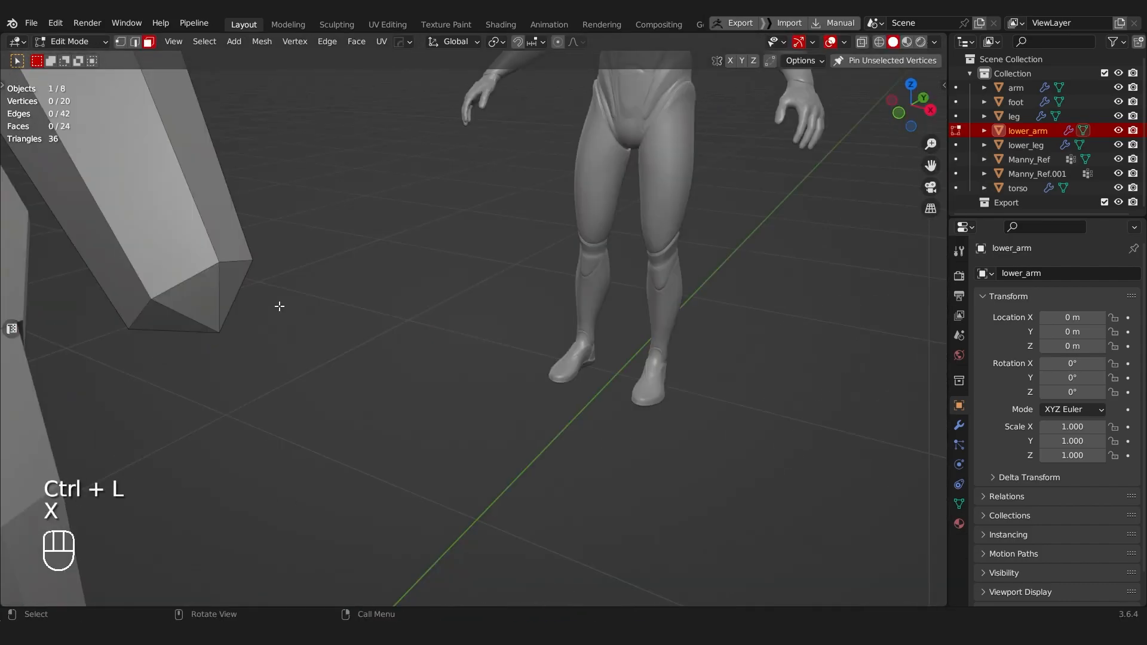
{"action": "middle_click_drag", "start_coordinate": [279, 298], "coordinate": [420, 320], "text": "shift"}
{"action": "key", "text": "Tab"}
{"action": "left_click", "coordinate": [322, 329]}
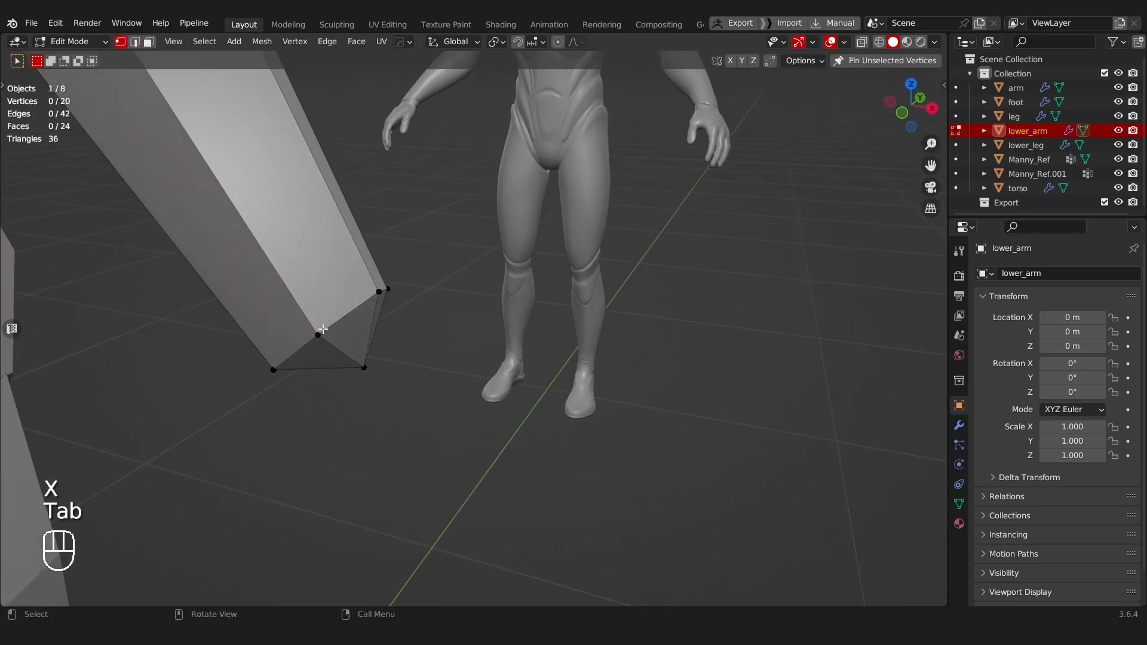
{"action": "left_click", "coordinate": [344, 320], "text": "alt"}
{"action": "middle_click_drag", "start_coordinate": [344, 320], "coordinate": [562, 498]}
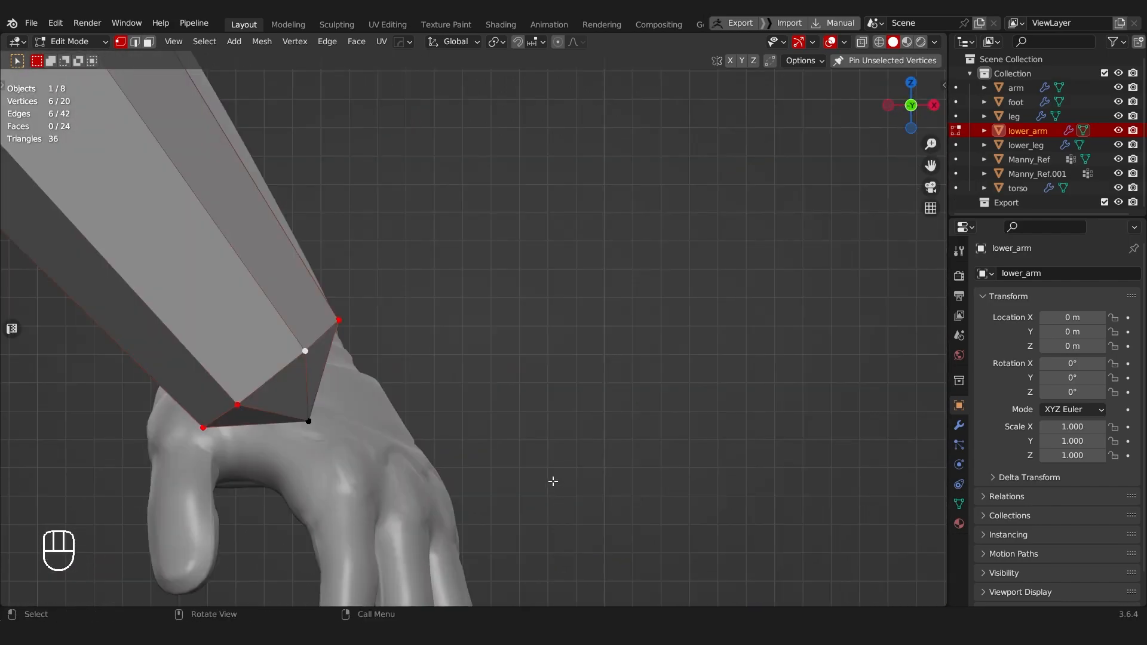
{"action": "key", "text": "shift+d"}
{"action": "key", "text": "x"}
{"action": "left_click", "coordinate": [801, 379]}
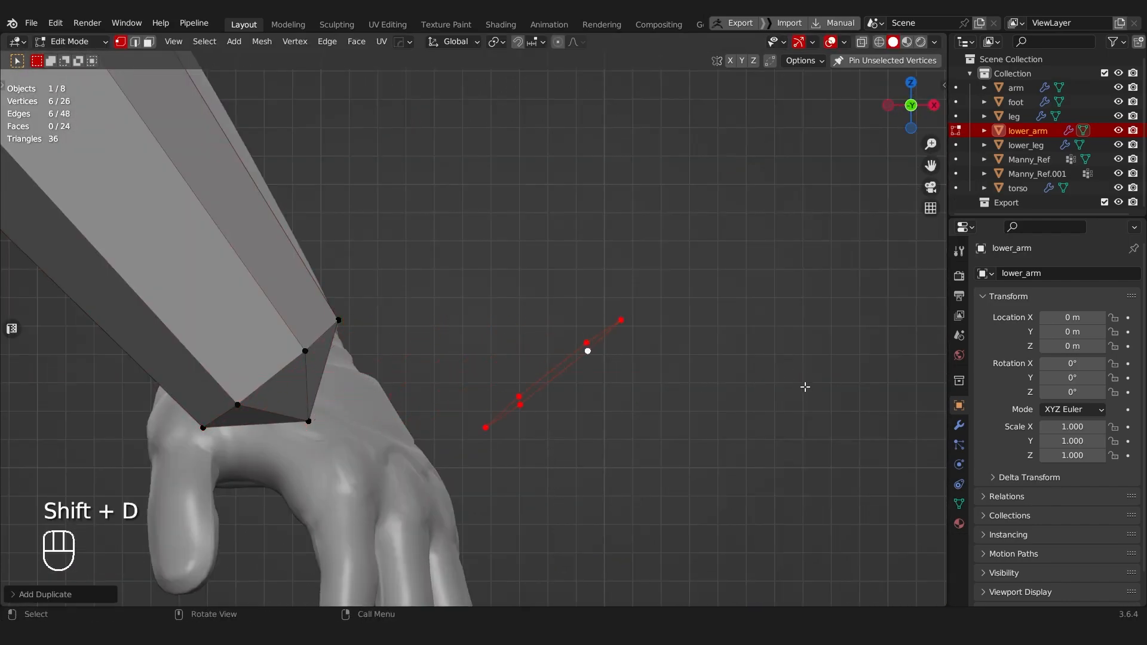
Step: Rotate the duplicated wrist ring roughly upright and flatten it by scaling to 0 along X
{"action": "key", "text": "r"}
{"action": "left_click", "coordinate": [700, 248]}
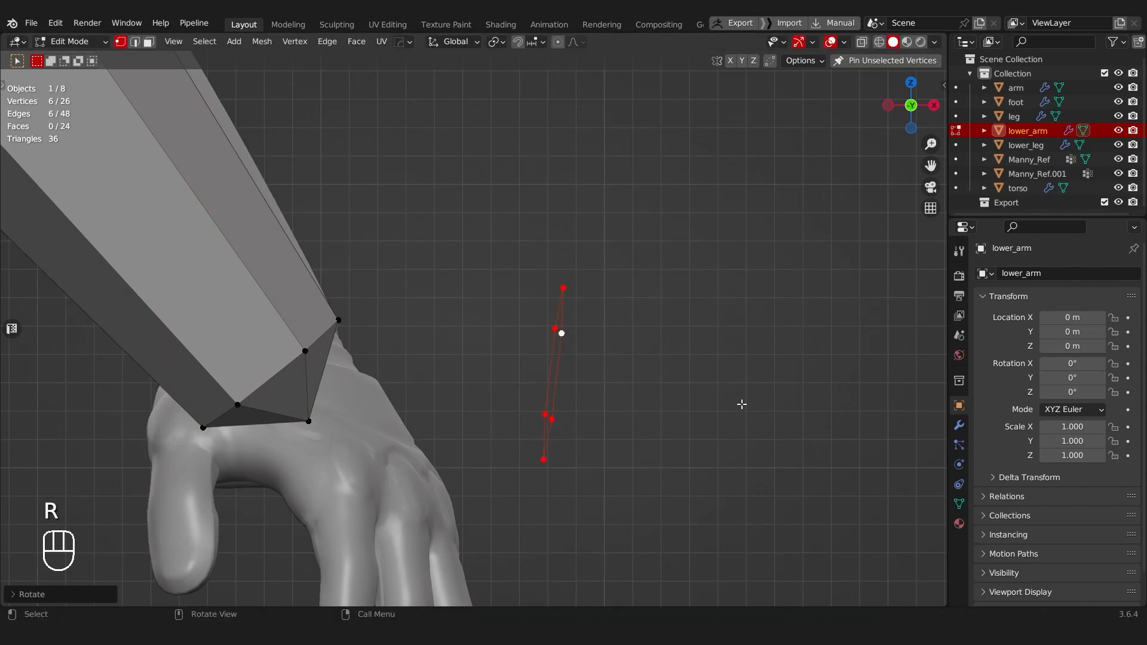
{"action": "scroll", "coordinate": [743, 324], "scroll_direction": "down", "scroll_amount": 5}
{"action": "key", "text": "s"}
{"action": "key", "text": "x"}
{"action": "key", "text": "0"}
{"action": "key", "text": "Return"}
Step: Extrude the flattened ring outward about 0.09 m along X to start the hand block
{"action": "middle_click_drag", "start_coordinate": [696, 353], "coordinate": [728, 366]}
{"action": "scroll", "coordinate": [396, 387], "scroll_direction": "down", "scroll_amount": 4}
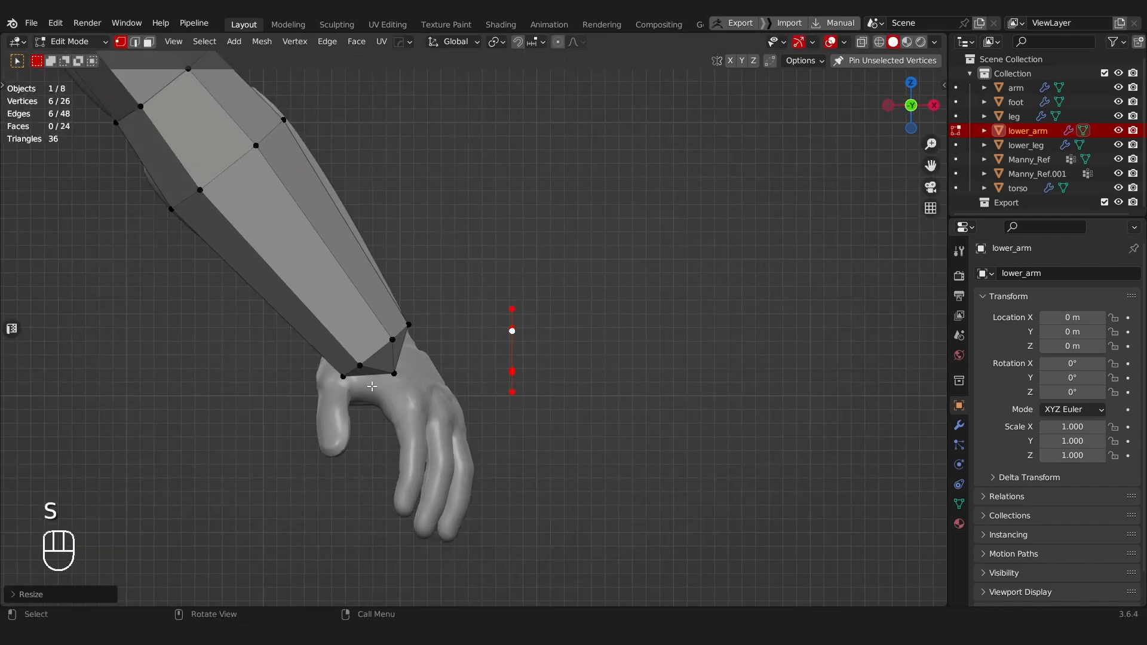
{"action": "middle_click_drag", "start_coordinate": [368, 222], "coordinate": [715, 497], "text": "shift"}
{"action": "scroll", "coordinate": [476, 304], "scroll_direction": "down", "scroll_amount": 7}
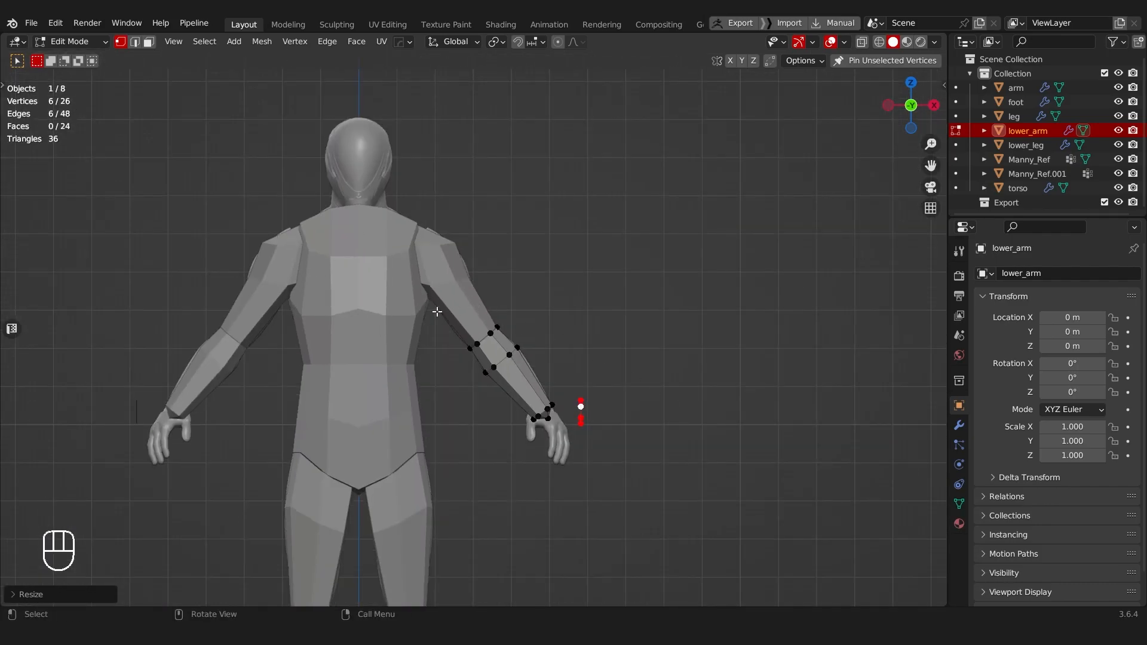
{"action": "middle_click_drag", "start_coordinate": [564, 472], "coordinate": [438, 421], "text": "shift"}
{"action": "scroll", "coordinate": [512, 416], "scroll_direction": "up", "scroll_amount": 1}
{"action": "middle_click_drag", "start_coordinate": [543, 407], "coordinate": [527, 391], "text": "shift"}
{"action": "middle_click_drag", "start_coordinate": [527, 391], "coordinate": [395, 327]}
{"action": "scroll", "coordinate": [591, 395], "scroll_direction": "up", "scroll_amount": 4}
{"action": "scroll", "coordinate": [395, 327], "scroll_direction": "up", "scroll_amount": 2}
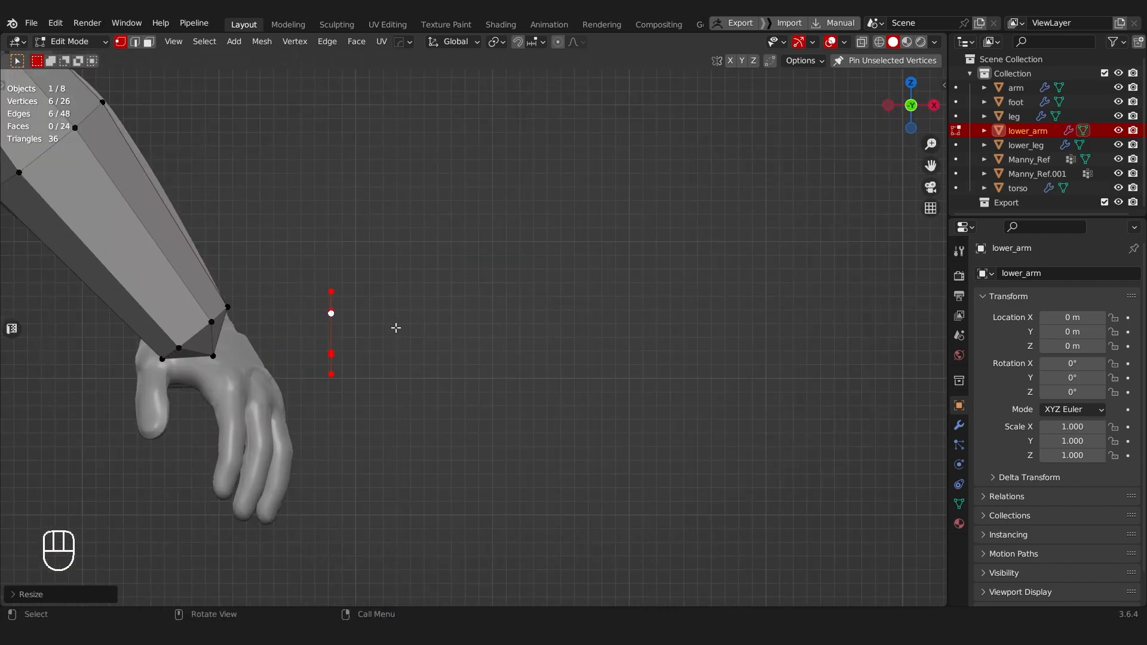
{"action": "key", "text": "e"}
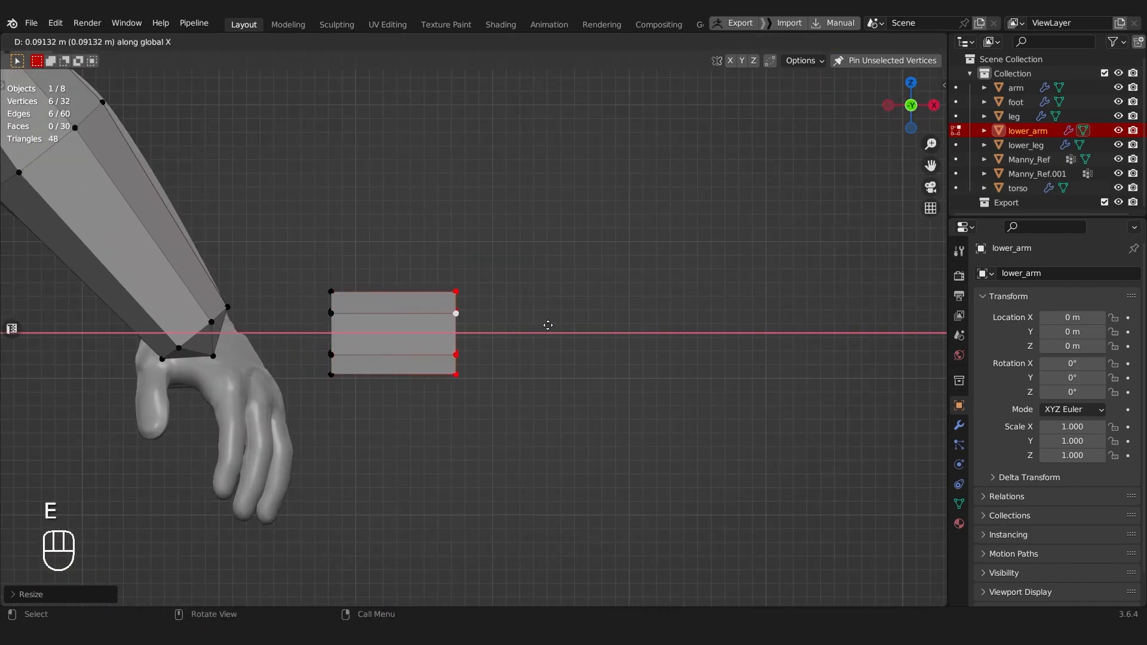
{"action": "left_click", "coordinate": [549, 324]}
Step: Try scaling the extruded end ring to about 0.73 along Z and moving it up, and undo the change
{"action": "middle_click_drag", "start_coordinate": [548, 324], "coordinate": [476, 287]}
{"action": "key", "text": "s"}
{"action": "key", "text": "z"}
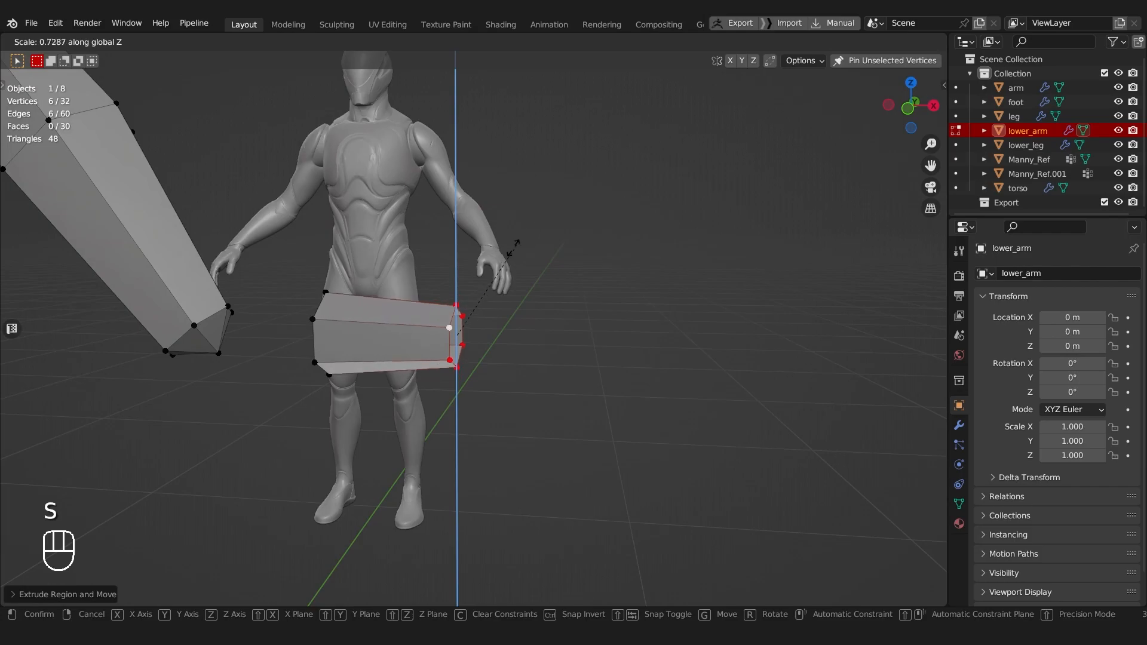
{"action": "left_click", "coordinate": [505, 255]}
{"action": "key", "text": "g"}
{"action": "key", "text": "z"}
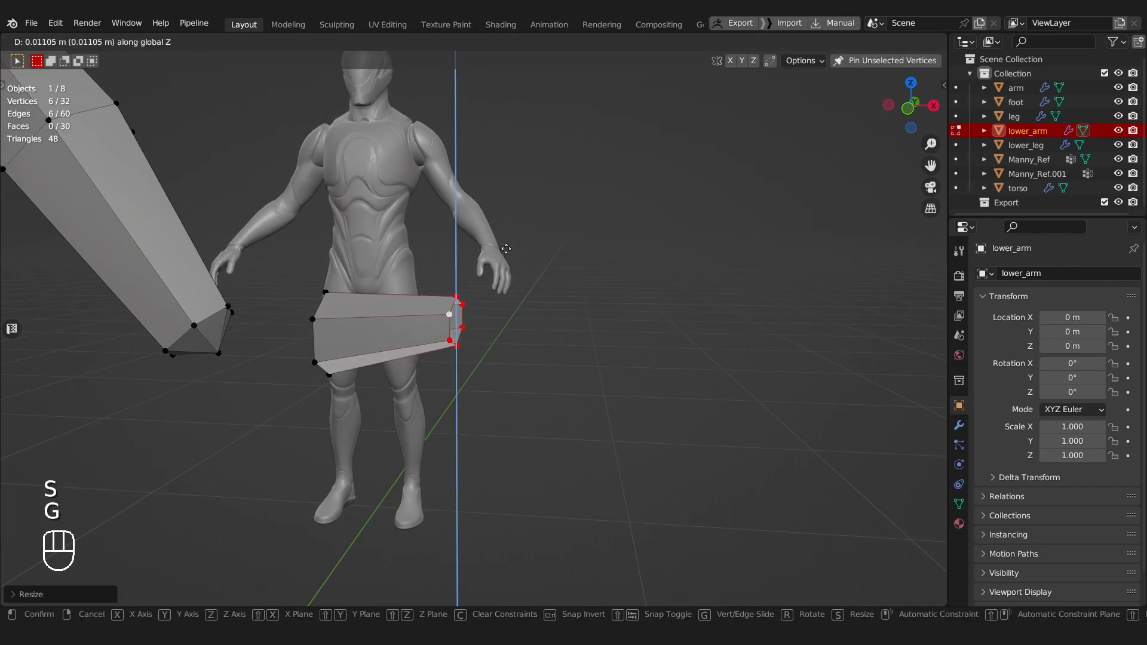
{"action": "key", "text": "ctrl+z"}
{"action": "key", "text": "a"}
{"action": "key", "text": "a"}
{"action": "key", "text": "s"}
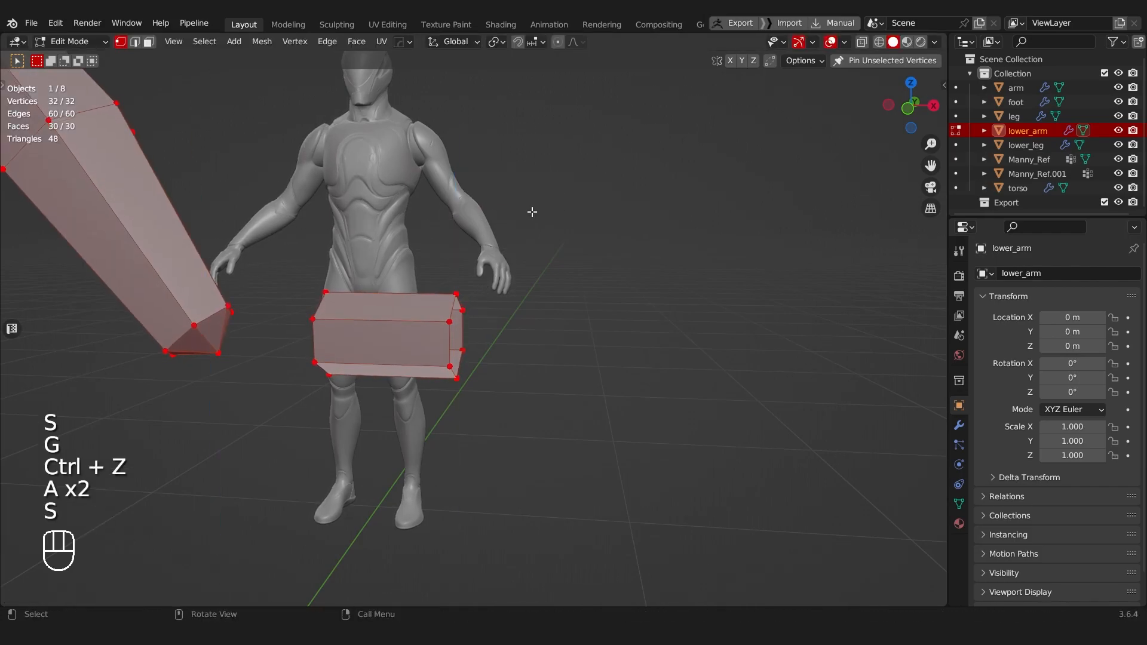
Step: Select all linked geometry of the extruded hand block and separate it from the lower arm as its own object
{"action": "scroll", "coordinate": [293, 251], "scroll_direction": "down", "scroll_amount": 5}
{"action": "key", "text": "a"}
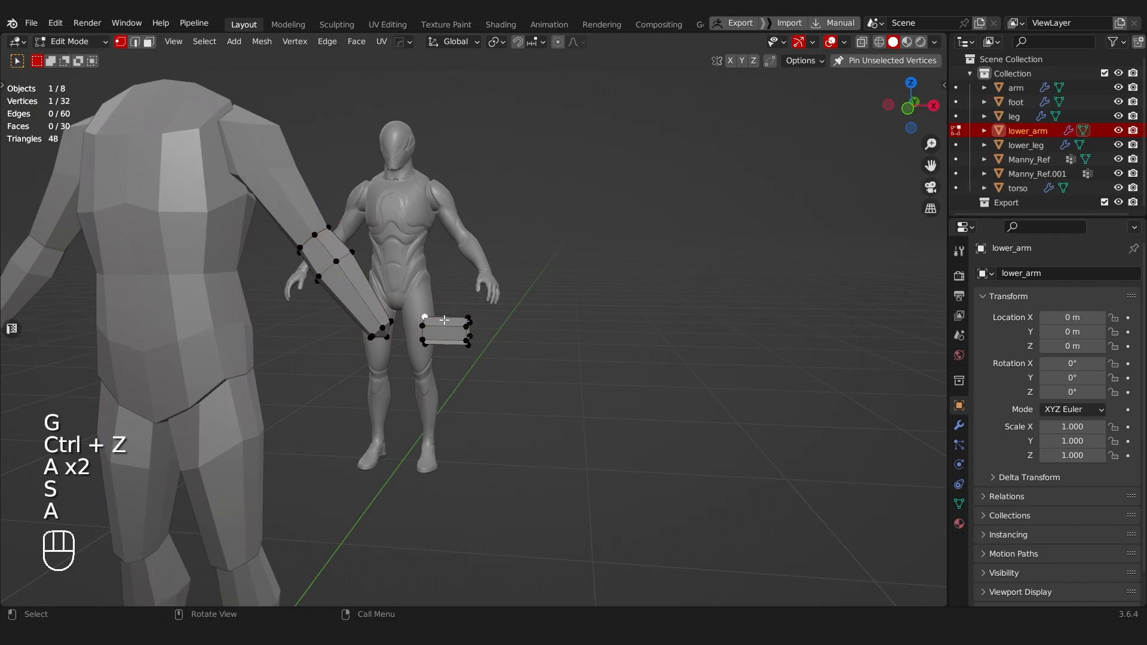
{"action": "key", "text": "ctrl+l"}
{"action": "key", "text": "p"}
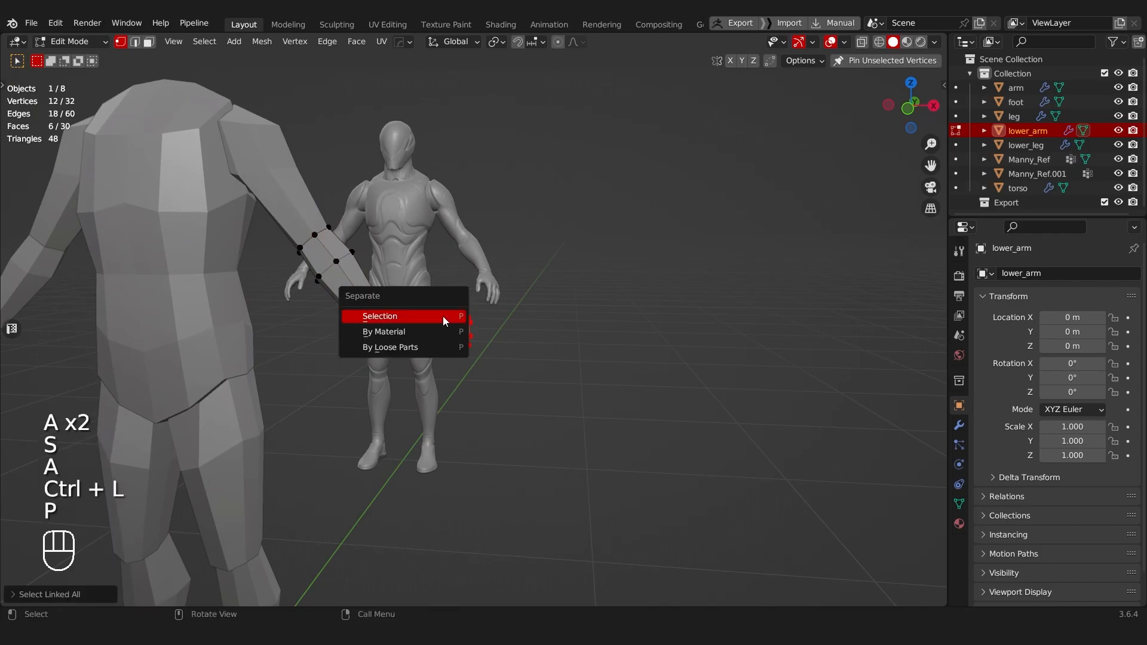
{"action": "left_click", "coordinate": [443, 317]}
{"action": "scroll", "coordinate": [412, 322], "scroll_direction": "up", "scroll_amount": 3}
{"action": "key", "text": "Tab"}
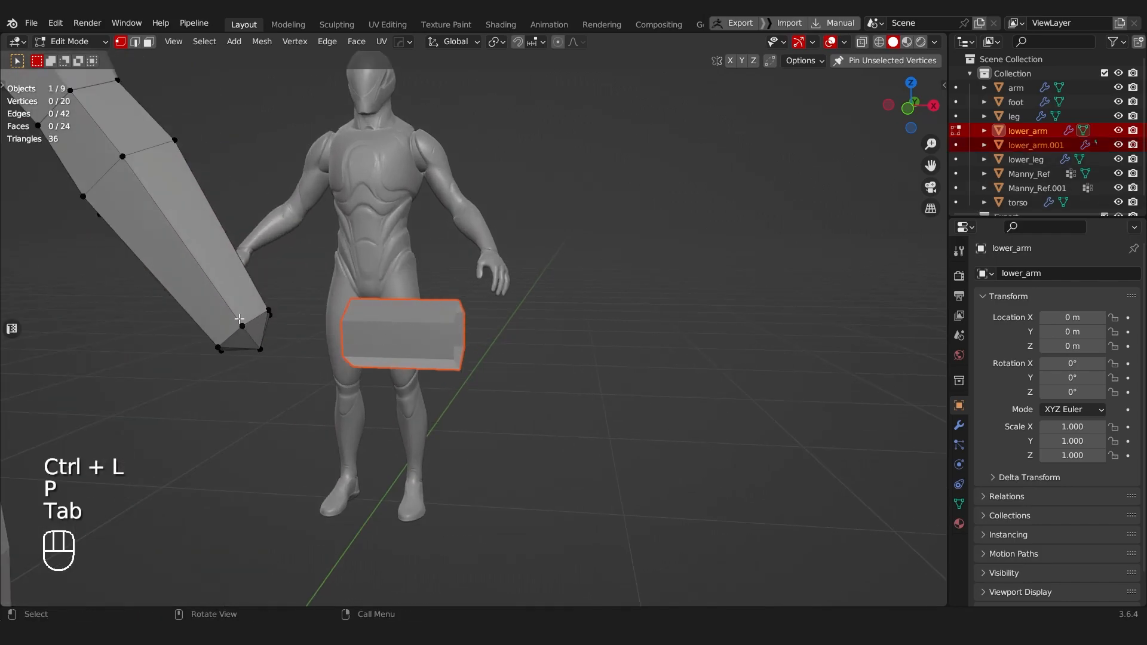
Step: Switch editing from the lower arm to the separated hand block
{"action": "middle_click_drag", "start_coordinate": [239, 319], "coordinate": [361, 345]}
{"action": "key", "text": "l"}
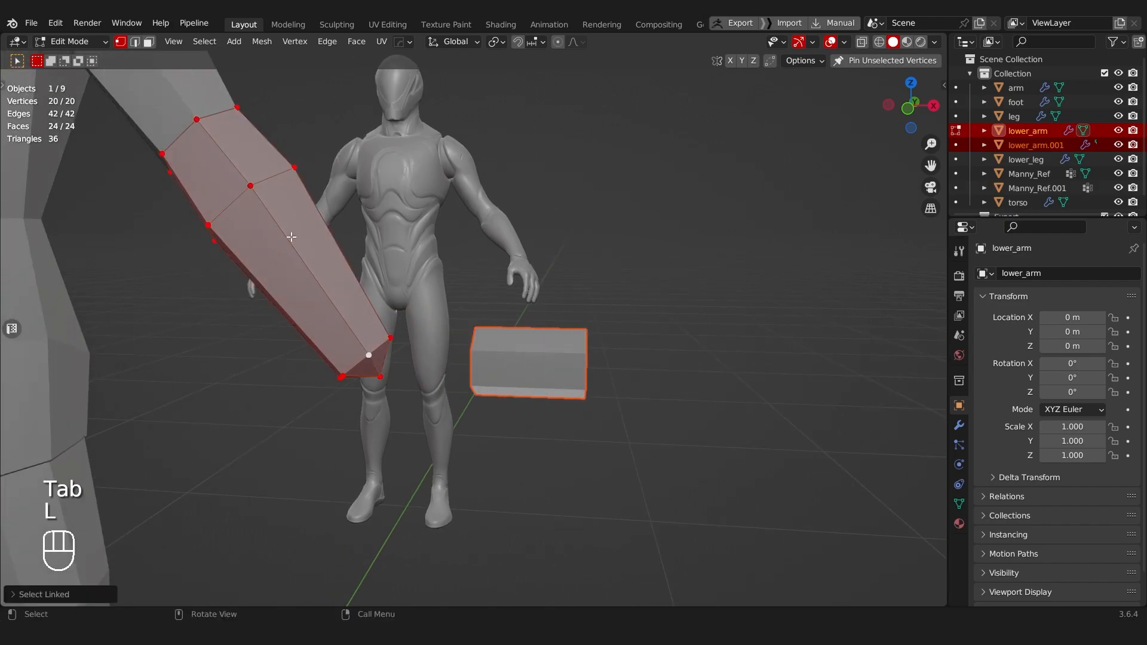
{"action": "key", "text": "p"}
{"action": "key", "text": "Tab"}
{"action": "key", "text": "alt+q"}
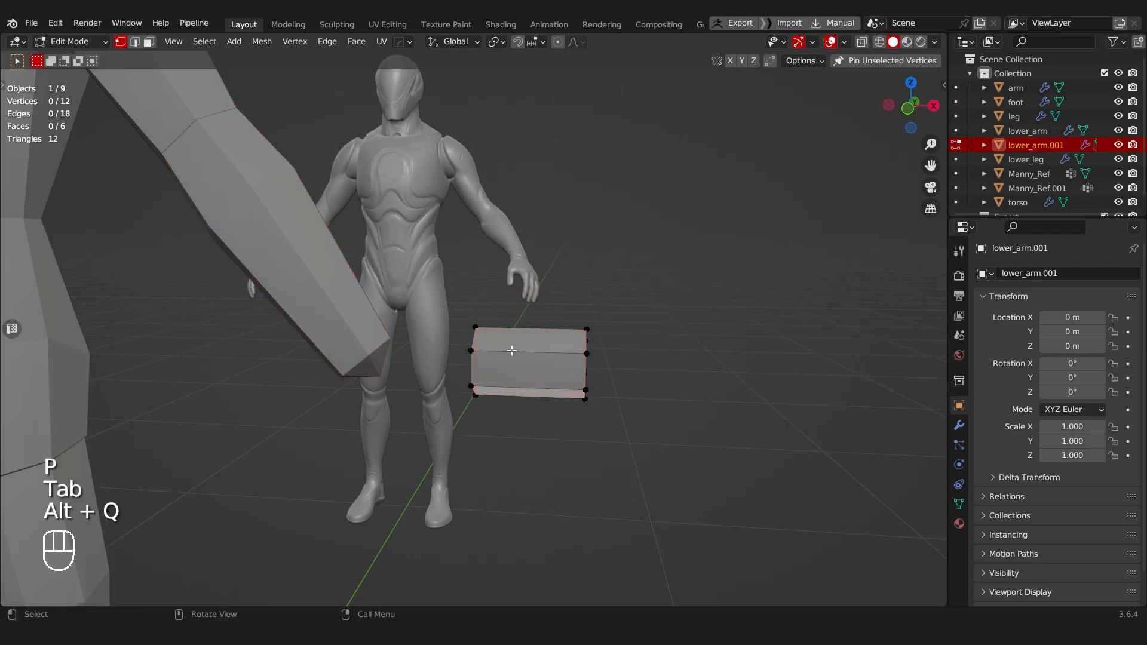
{"action": "key", "text": "alt+q"}
{"action": "key", "text": "alt+q"}
{"action": "key", "text": "alt+q"}
{"action": "key", "text": "alt+q"}
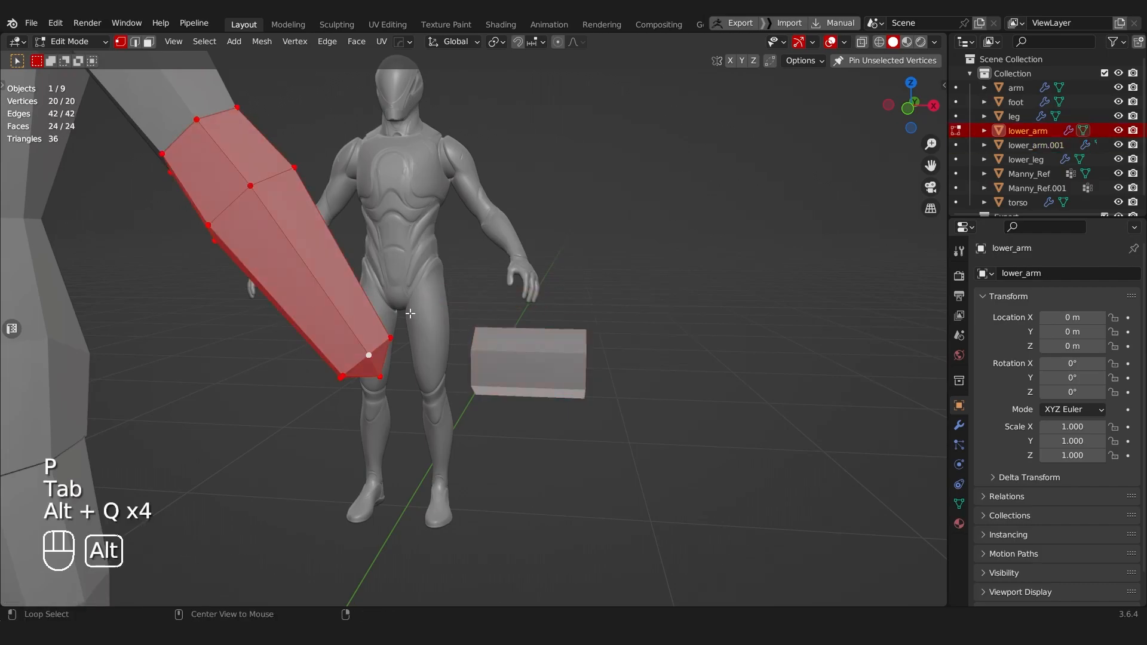
{"action": "scroll", "coordinate": [418, 347], "scroll_direction": "up", "scroll_amount": 1}
{"action": "middle_click_drag", "start_coordinate": [511, 339], "coordinate": [858, 169], "text": "shift"}
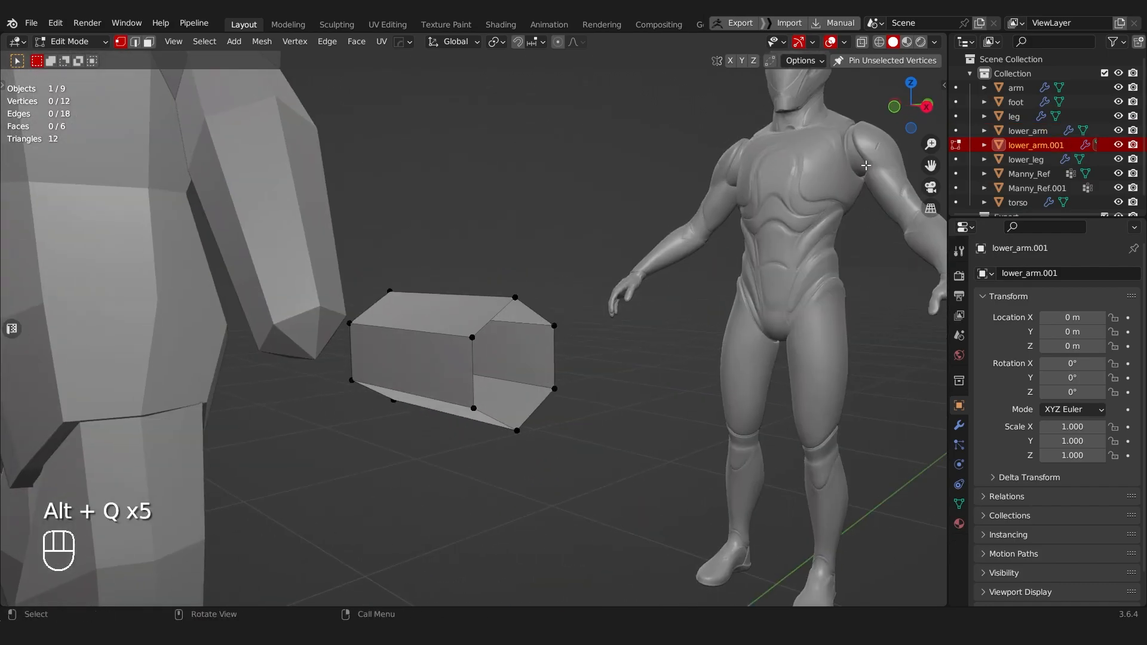
Step: Rename the separated lower_arm.001 object to hand and save the file
{"action": "double_click", "coordinate": [1035, 142]}
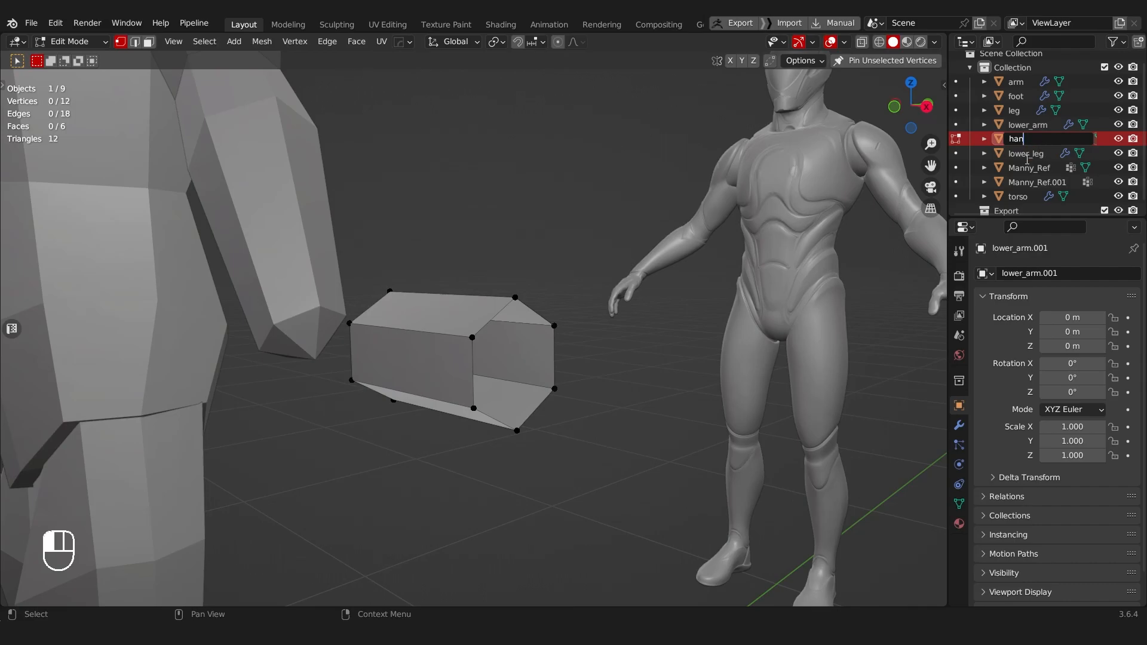
{"action": "key", "text": "Return"}
{"action": "middle_click_drag", "start_coordinate": [546, 230], "coordinate": [437, 333]}
{"action": "key", "text": "ctrl+s"}
Step: Select the whole hand mesh, recalculate its normals to face outside, and save the file
{"action": "left_click", "coordinate": [751, 235]}
{"action": "key", "text": "a"}
{"action": "key", "text": "shift+n"}
{"action": "scroll", "coordinate": [475, 349], "scroll_direction": "up", "scroll_amount": 3}
{"action": "key", "text": "a"}
{"action": "middle_click_drag", "start_coordinate": [537, 329], "coordinate": [468, 325]}
{"action": "key", "text": "ctrl+z"}
{"action": "key", "text": "ctrl+z"}
{"action": "key", "text": "shift+n"}
{"action": "key", "text": "ctrl+s"}
Step: Select the six-vertex open ring at the hand's outer end and fill it with a face
{"action": "left_click", "coordinate": [553, 343]}
{"action": "middle_click_drag", "start_coordinate": [553, 342], "coordinate": [452, 357]}
{"action": "key", "text": "a"}
{"action": "key", "text": "Tab"}
{"action": "left_click", "coordinate": [464, 347], "text": "alt"}
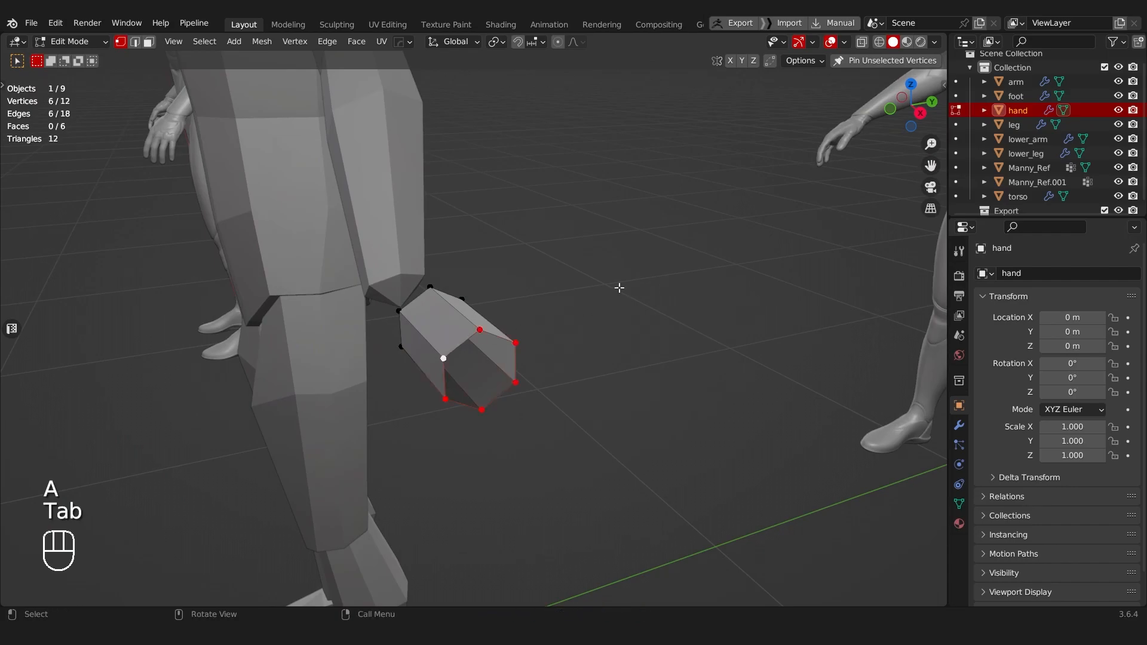
{"action": "middle_click_drag", "start_coordinate": [524, 352], "coordinate": [518, 303]}
{"action": "scroll", "coordinate": [593, 362], "scroll_direction": "up", "scroll_amount": 2}
{"action": "scroll", "coordinate": [591, 362], "scroll_direction": "down", "scroll_amount": 1}
{"action": "middle_click_drag", "start_coordinate": [637, 323], "coordinate": [454, 332]}
{"action": "key", "text": "f"}
Step: Add a loop cut around the hand block, closer to the wrist end
{"action": "key", "text": "ctrl+r"}
{"action": "left_click", "coordinate": [455, 332]}
{"action": "left_click", "coordinate": [438, 336]}
Step: Bevel the loop-cut edge on the front side of the hand into a face for the thumb base
{"action": "key", "text": "Tab"}
{"action": "left_click", "coordinate": [456, 386]}
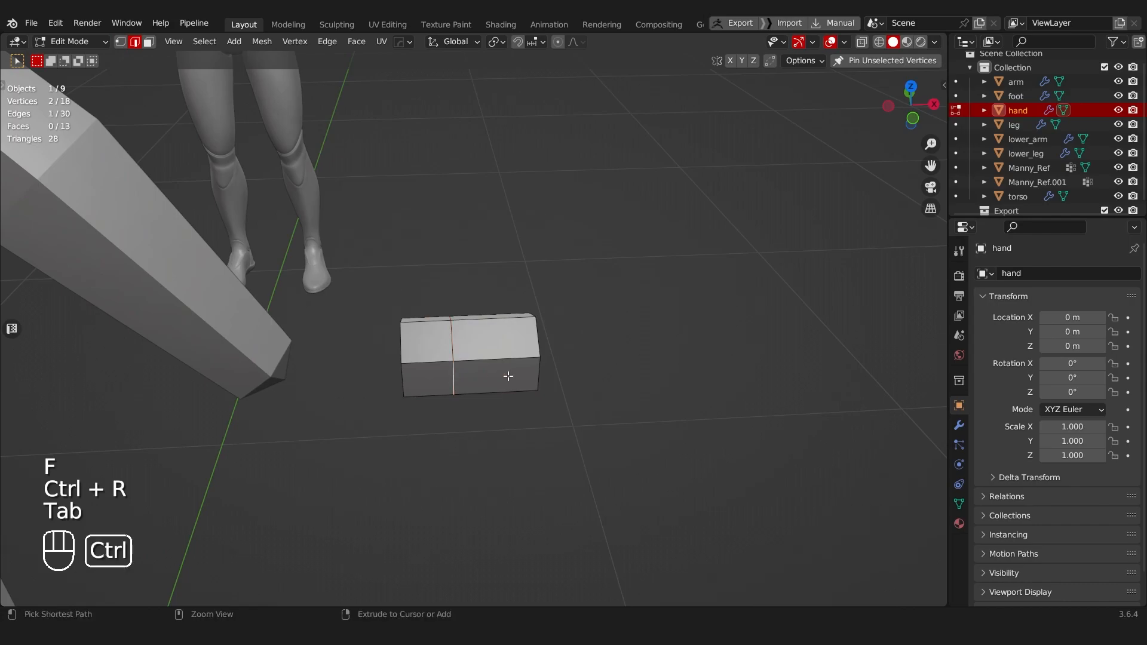
{"action": "key", "text": "ctrl+b"}
{"action": "left_click", "coordinate": [524, 376]}
{"action": "middle_click_drag", "start_coordinate": [525, 377], "coordinate": [380, 317]}
Step: Extrude the beveled front face outward to form the thumb
{"action": "key", "text": "Tab"}
{"action": "left_click", "coordinate": [650, 392]}
{"action": "left_click", "coordinate": [485, 387]}
{"action": "left_click", "coordinate": [487, 396]}
{"action": "left_click", "coordinate": [486, 397]}
{"action": "key", "text": "e"}
{"action": "left_click", "coordinate": [534, 415]}
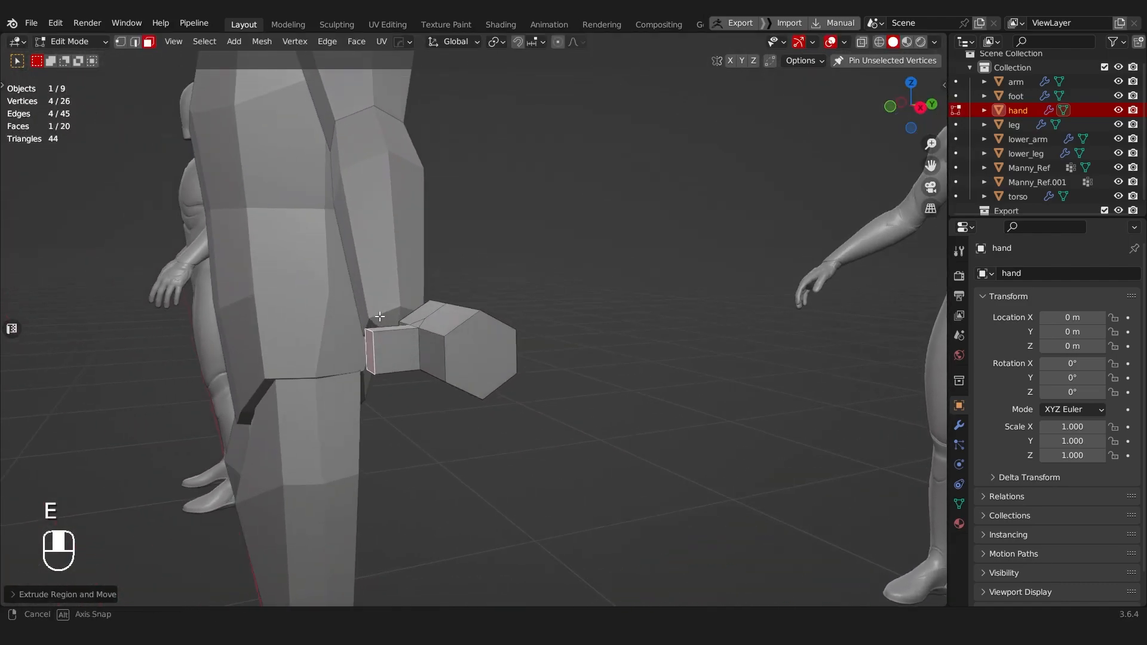
Step: Scale down the hand's outer end face along Z so the fingers taper
{"action": "middle_click_drag", "start_coordinate": [424, 359], "coordinate": [401, 371]}
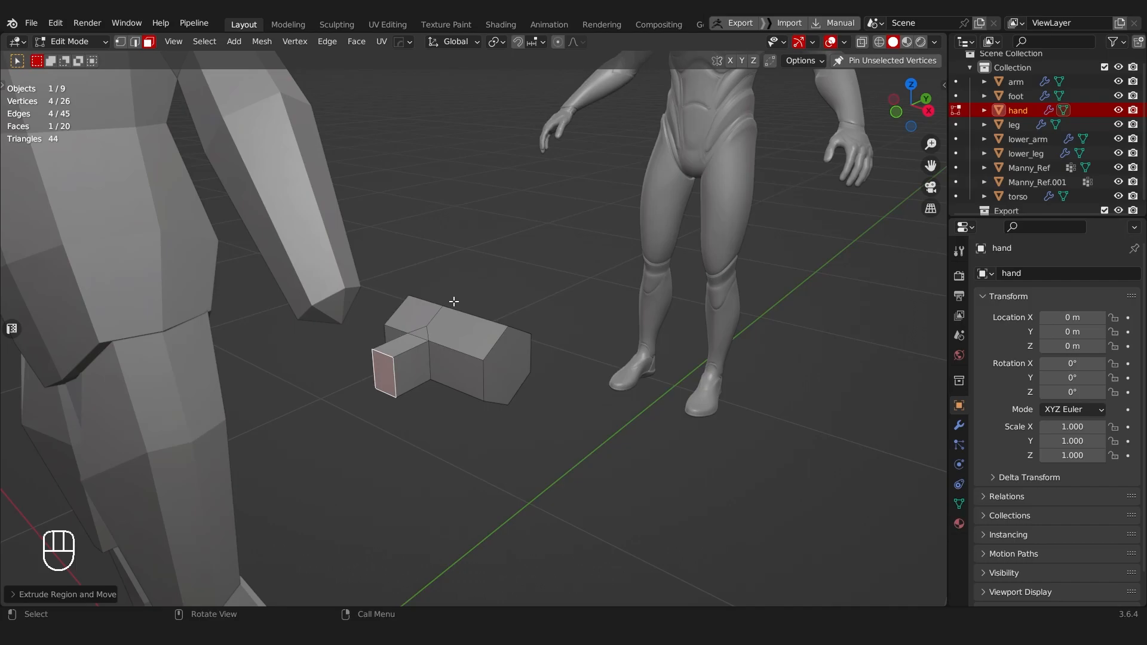
{"action": "scroll", "coordinate": [425, 318], "scroll_direction": "up", "scroll_amount": 4}
{"action": "key", "text": "Tab"}
{"action": "left_click", "coordinate": [546, 389]}
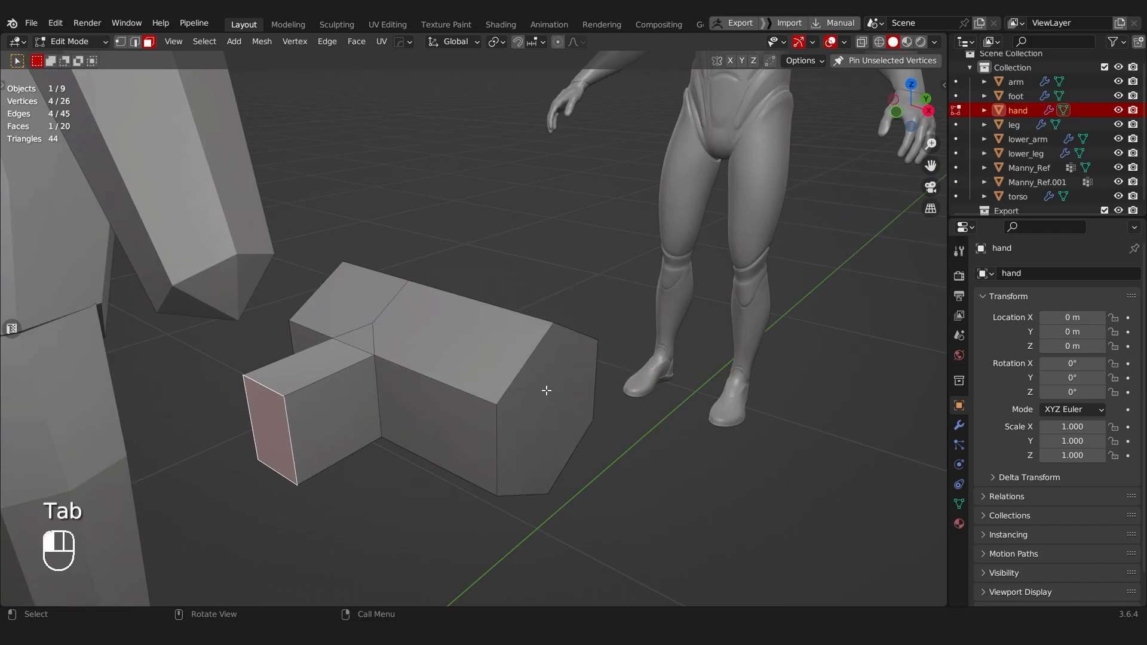
{"action": "key", "text": "s"}
{"action": "key", "text": "z"}
{"action": "left_click", "coordinate": [586, 304]}
Step: Scale down the end face of the thumb
{"action": "mouse_move", "coordinate": [470, 336]}
{"action": "middle_mouse_down"}
{"action": "mouse_move", "coordinate": [481, 384]}
{"action": "mouse_move", "coordinate": [489, 338]}
{"action": "middle_mouse_up"}
{"action": "left_click", "coordinate": [309, 456]}
{"action": "key", "text": "s"}
{"action": "left_click", "coordinate": [388, 263]}
{"action": "middle_click_drag", "start_coordinate": [388, 263], "coordinate": [336, 307]}
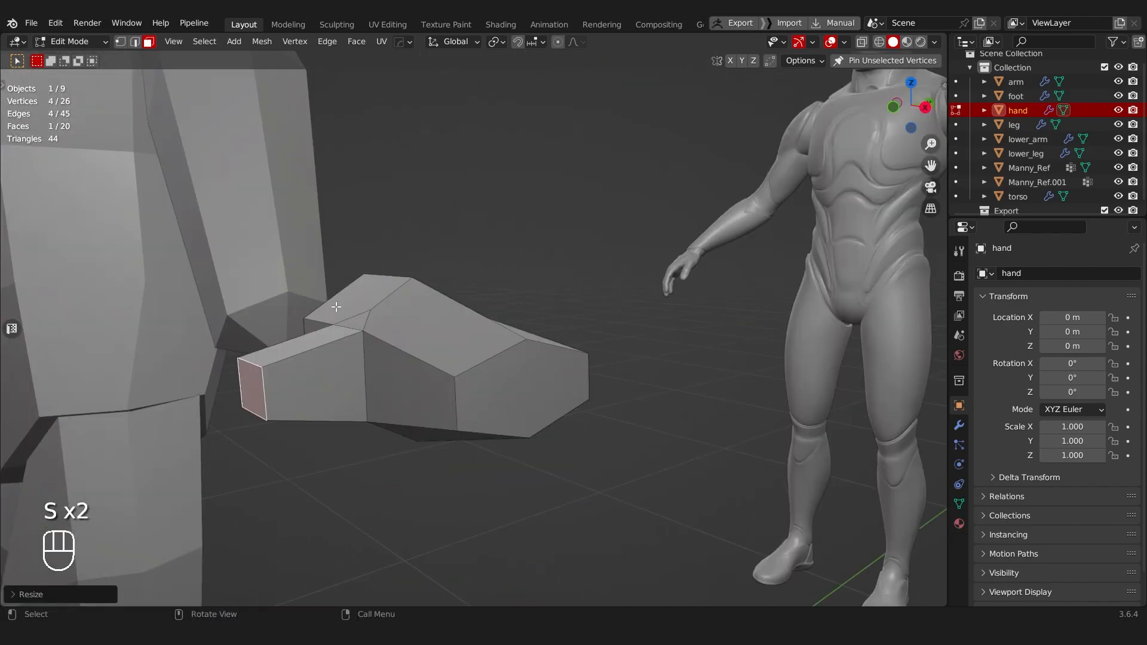
Step: Connect the upper and lower middle vertices of the hand's end face with an edge
{"action": "left_click", "coordinate": [502, 498]}
{"action": "left_click", "coordinate": [455, 389]}
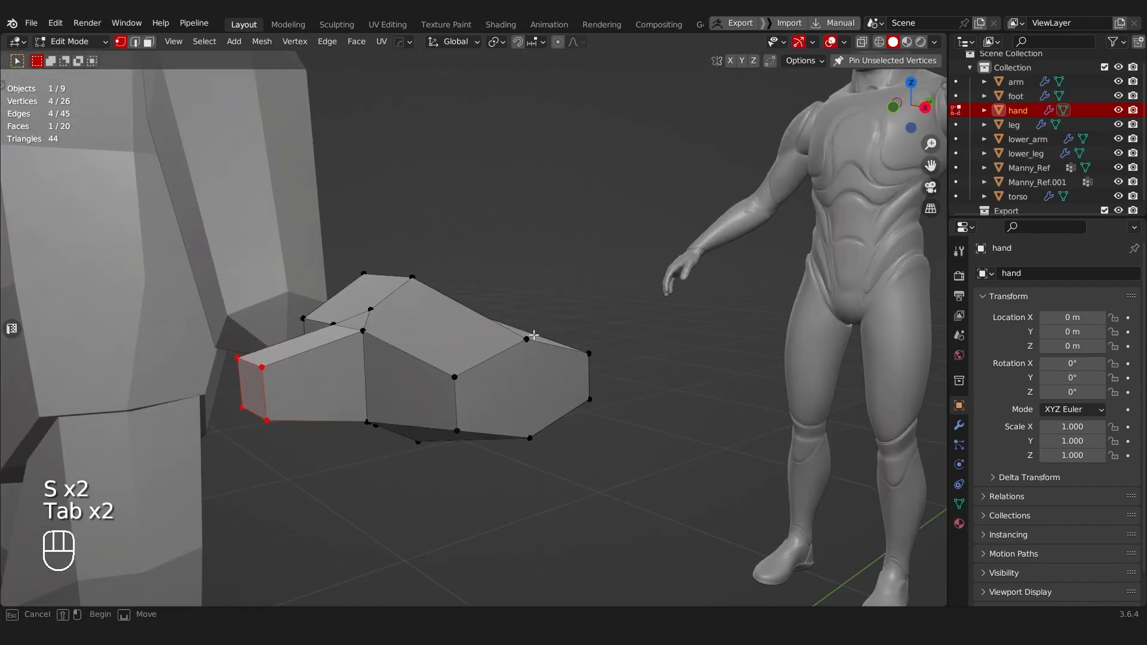
{"action": "key", "text": "j"}
{"action": "middle_click_drag", "start_coordinate": [530, 422], "coordinate": [511, 389]}
Step: Edge-slide the two vertical side edges of the hand's outer end toward the wrist to make the end pointed
{"action": "key", "text": "Tab"}
{"action": "left_click", "coordinate": [506, 471]}
{"action": "left_click", "coordinate": [488, 474]}
{"action": "key", "text": "g"}
{"action": "key", "text": "g"}
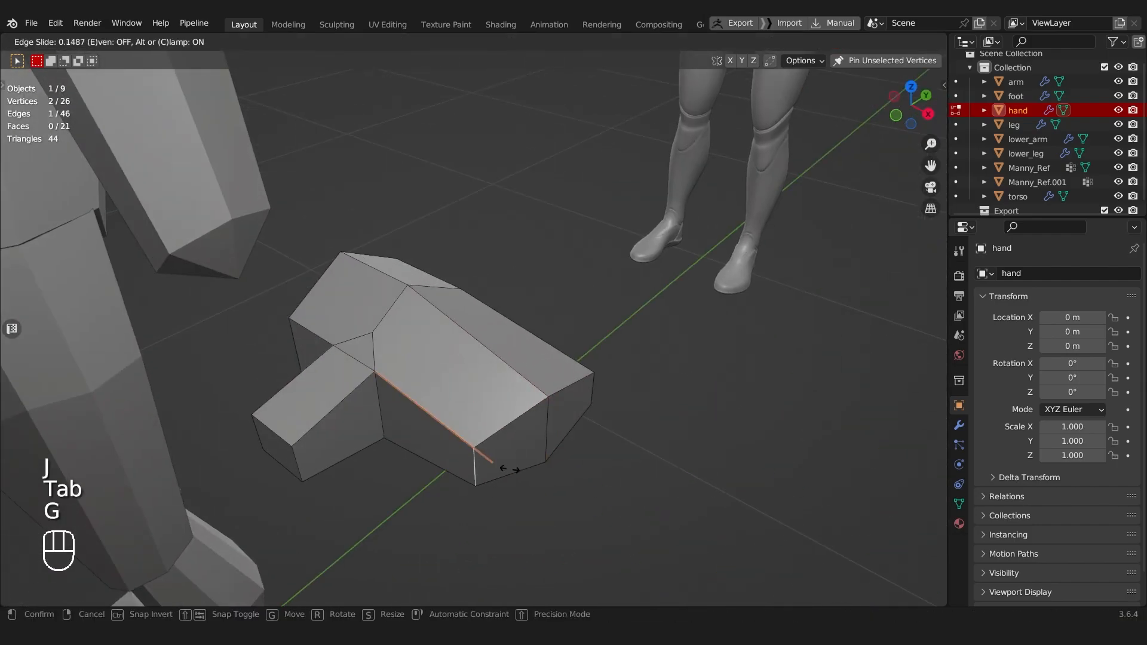
{"action": "left_click", "coordinate": [525, 443]}
{"action": "mouse_move", "coordinate": [525, 442]}
{"action": "middle_mouse_down"}
{"action": "mouse_move", "coordinate": [389, 424]}
{"action": "mouse_move", "coordinate": [540, 436]}
{"action": "middle_mouse_up"}
{"action": "key", "text": "g"}
{"action": "key", "text": "g"}
{"action": "left_click", "coordinate": [407, 417]}
Step: Select the two angled end faces of the hand and widen them by scaling to about 1.14
{"action": "key", "text": "Tab"}
{"action": "left_click", "coordinate": [450, 439]}
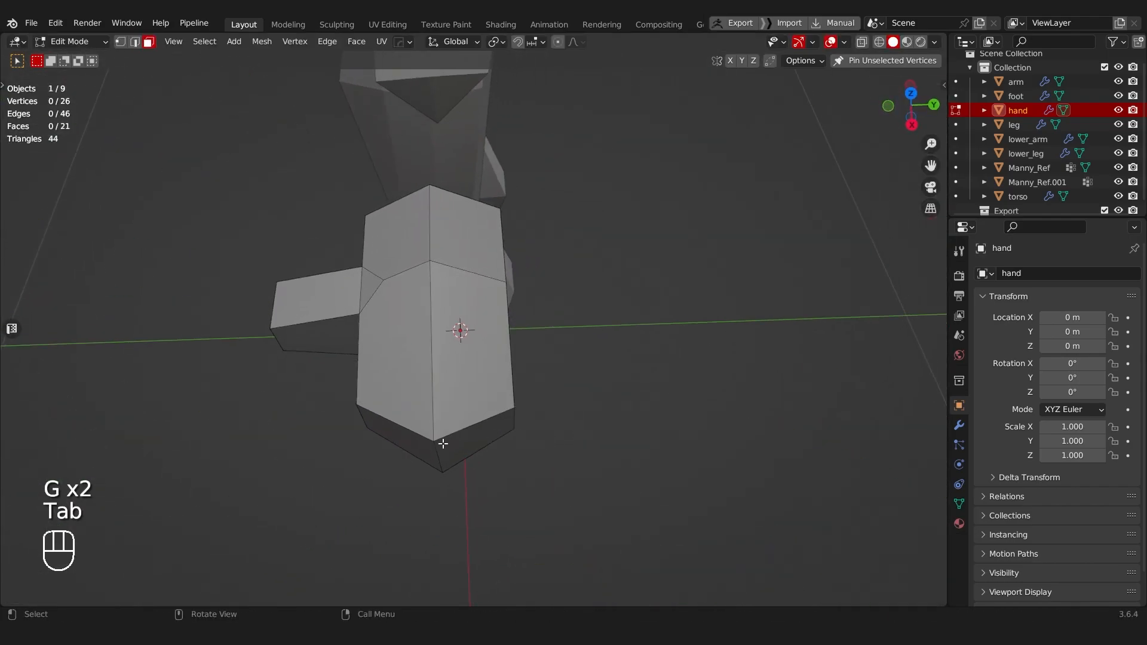
{"action": "left_click", "coordinate": [447, 445], "text": "shift"}
{"action": "key", "text": "s"}
{"action": "left_click", "coordinate": [563, 435]}
{"action": "key", "text": "s"}
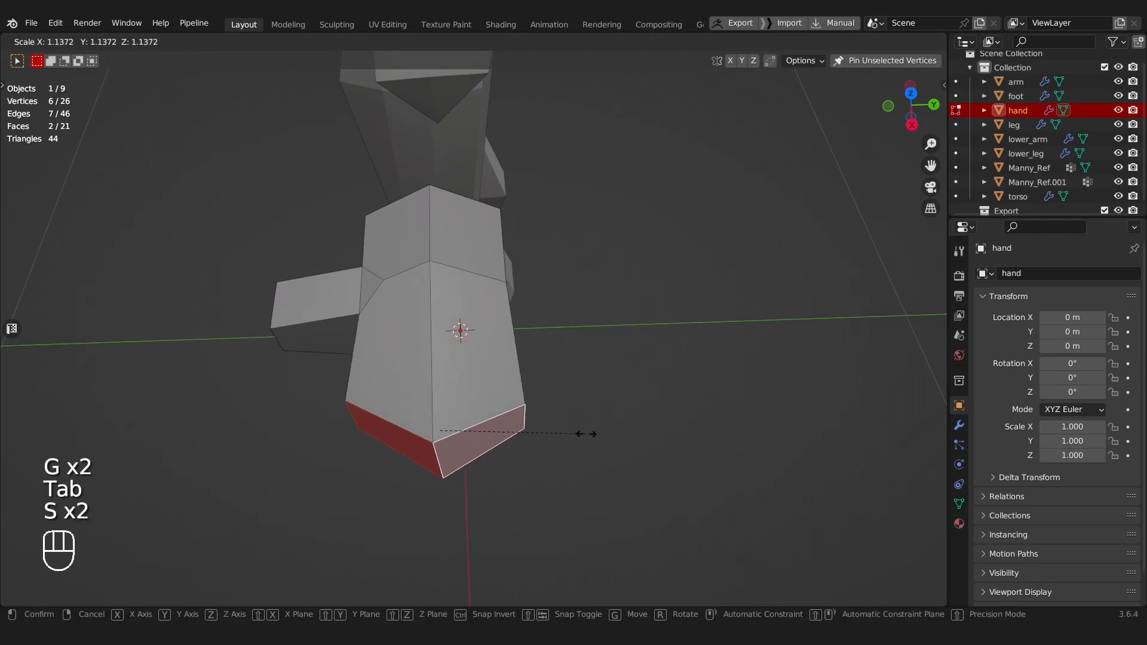
{"action": "left_click", "coordinate": [587, 434]}
Step: Fine-tune the scale and position of the two angled end faces
{"action": "middle_click_drag", "start_coordinate": [587, 435], "coordinate": [734, 331]}
{"action": "key", "text": "s"}
{"action": "middle_click_drag", "start_coordinate": [606, 361], "coordinate": [588, 427]}
{"action": "key", "text": "g"}
{"action": "left_click", "coordinate": [481, 412]}
{"action": "middle_click_drag", "start_coordinate": [481, 412], "coordinate": [517, 399]}
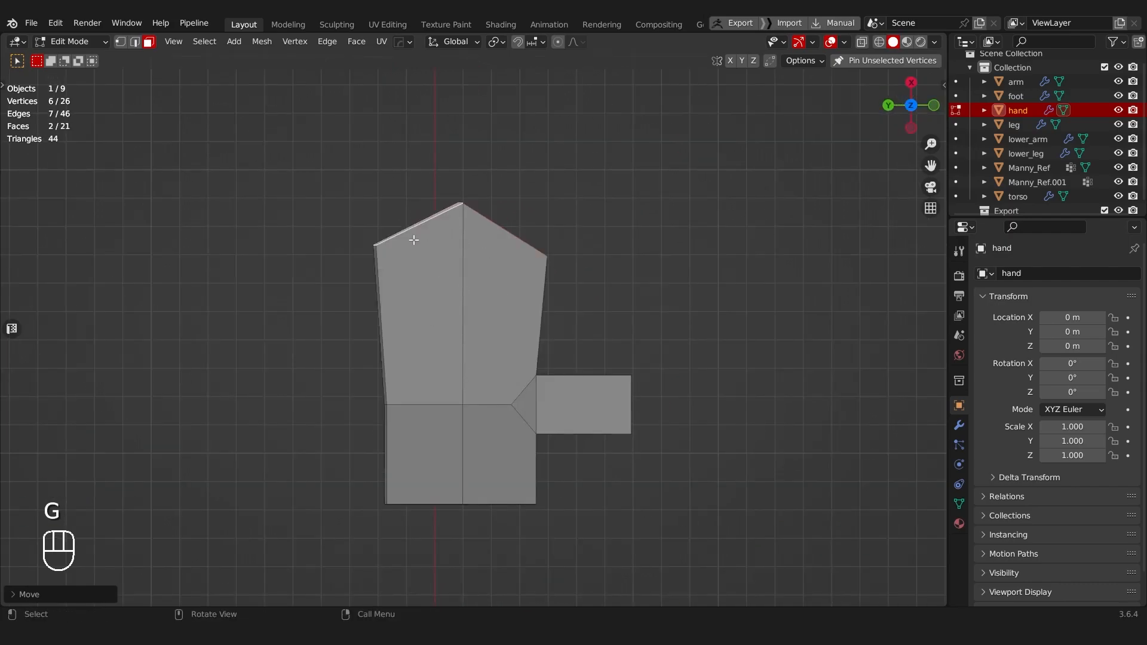
Step: Select the two underside faces near the wrist and move and scale them along Z
{"action": "middle_click_drag", "start_coordinate": [512, 369], "coordinate": [338, 352]}
{"action": "key", "text": "Tab"}
{"action": "left_click", "coordinate": [444, 345]}
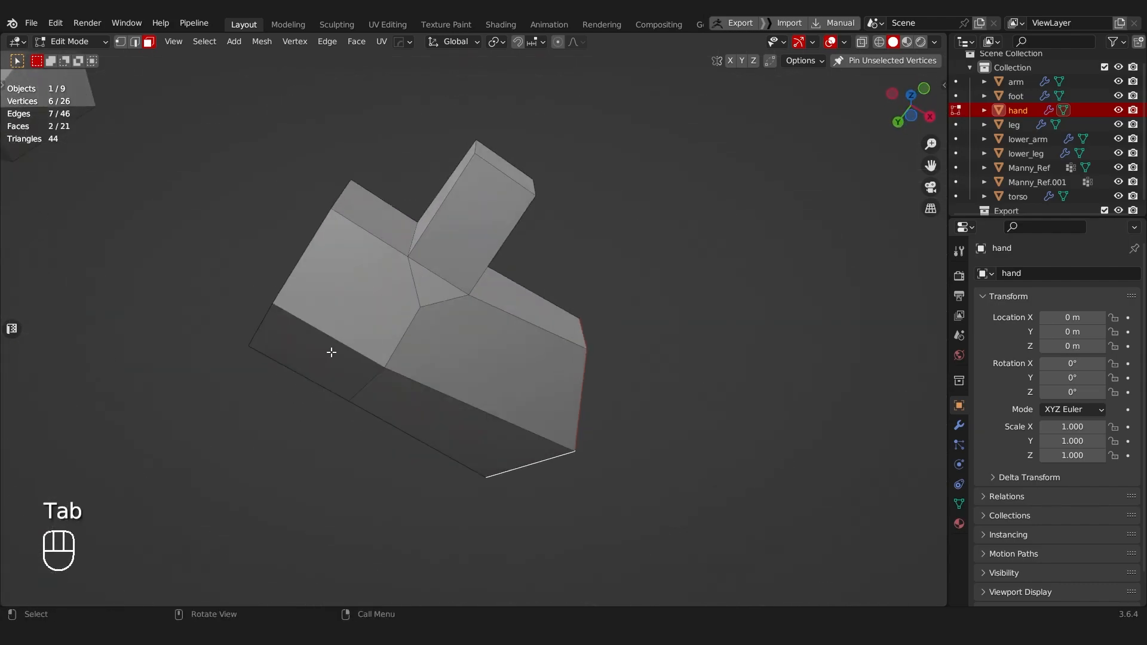
{"action": "middle_click_drag", "start_coordinate": [369, 312], "coordinate": [378, 361]}
{"action": "key", "text": "g"}
{"action": "key", "text": "z"}
{"action": "left_click", "coordinate": [371, 313]}
{"action": "middle_click_drag", "start_coordinate": [371, 313], "coordinate": [402, 336]}
{"action": "key", "text": "s"}
{"action": "key", "text": "z"}
{"action": "left_click", "coordinate": [384, 235]}
{"action": "middle_click_drag", "start_coordinate": [384, 236], "coordinate": [368, 333]}
Step: Adjust the heights of the hand's lengthwise edges near the wrist with repeated moves along Z
{"action": "left_click", "coordinate": [333, 364]}
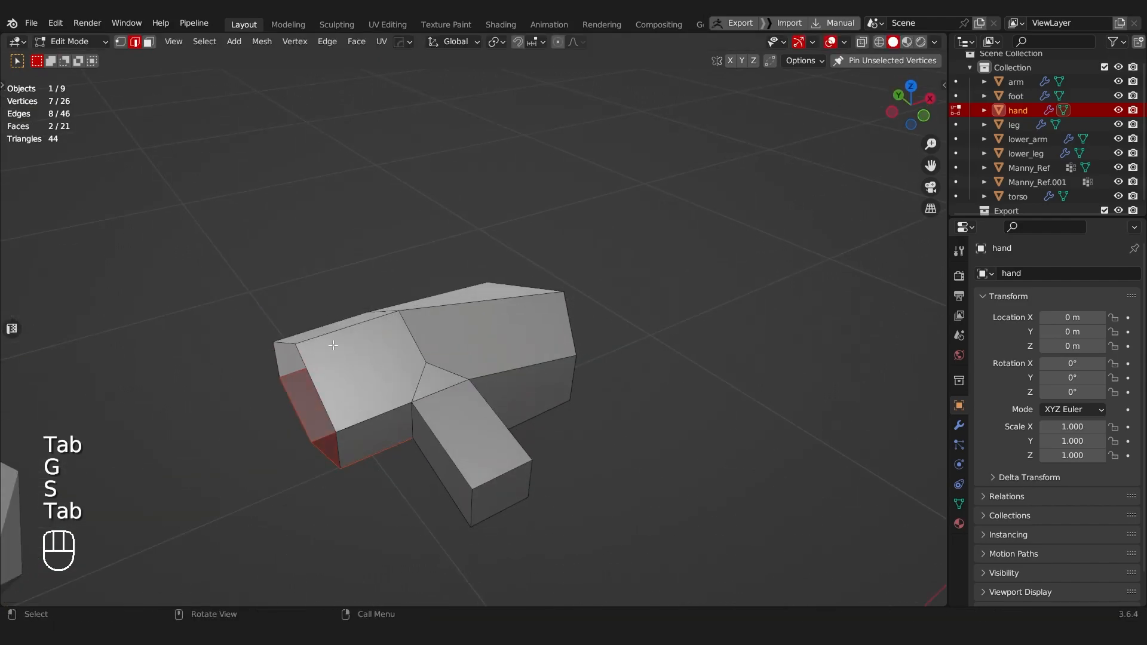
{"action": "key", "text": "g"}
{"action": "key", "text": "z"}
{"action": "left_click", "coordinate": [348, 237]}
{"action": "key", "text": "g"}
{"action": "key", "text": "z"}
{"action": "left_click", "coordinate": [380, 266]}
{"action": "middle_click_drag", "start_coordinate": [380, 266], "coordinate": [406, 281]}
{"action": "key", "text": "g"}
{"action": "key", "text": "z"}
{"action": "left_click", "coordinate": [450, 266]}
{"action": "key", "text": "g"}
{"action": "key", "text": "z"}
{"action": "left_click", "coordinate": [413, 273]}
Step: Select the upper and lower extra corner vertices at the thumb base and move them onto the hand's middle ridge vertices
{"action": "middle_click_drag", "start_coordinate": [528, 268], "coordinate": [533, 328]}
{"action": "key", "text": "Tab"}
{"action": "key", "text": "Tab"}
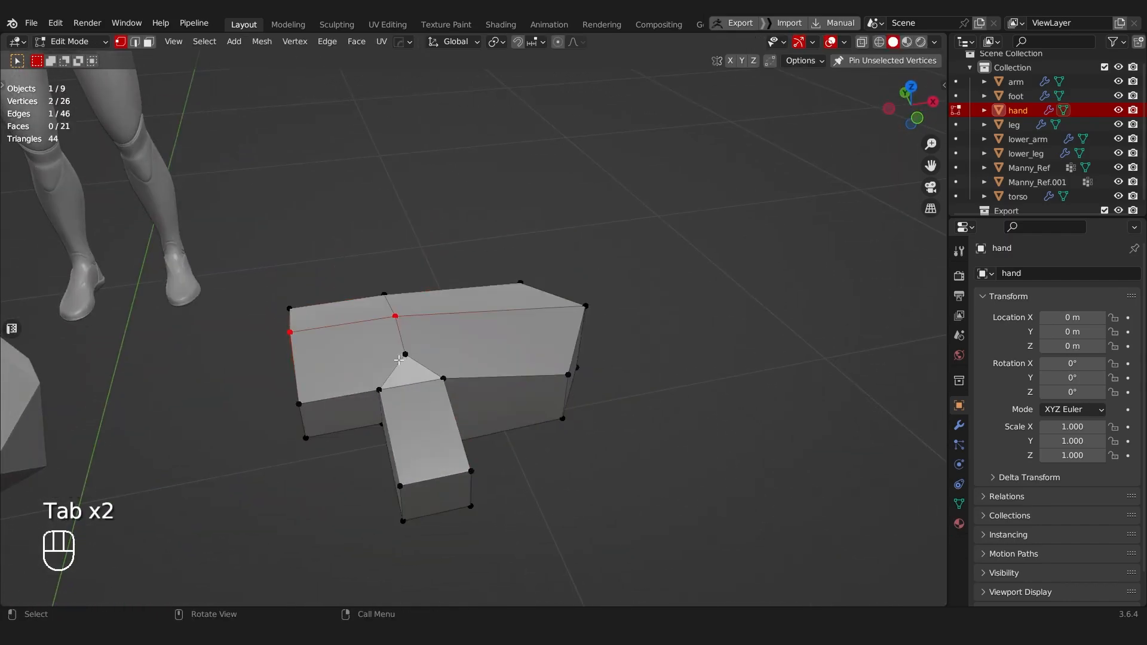
{"action": "middle_click_drag", "start_coordinate": [396, 315], "coordinate": [399, 275]}
{"action": "left_click", "coordinate": [397, 370], "text": "shift"}
{"action": "middle_click_drag", "start_coordinate": [397, 370], "coordinate": [595, 255]}
{"action": "key", "text": "g"}
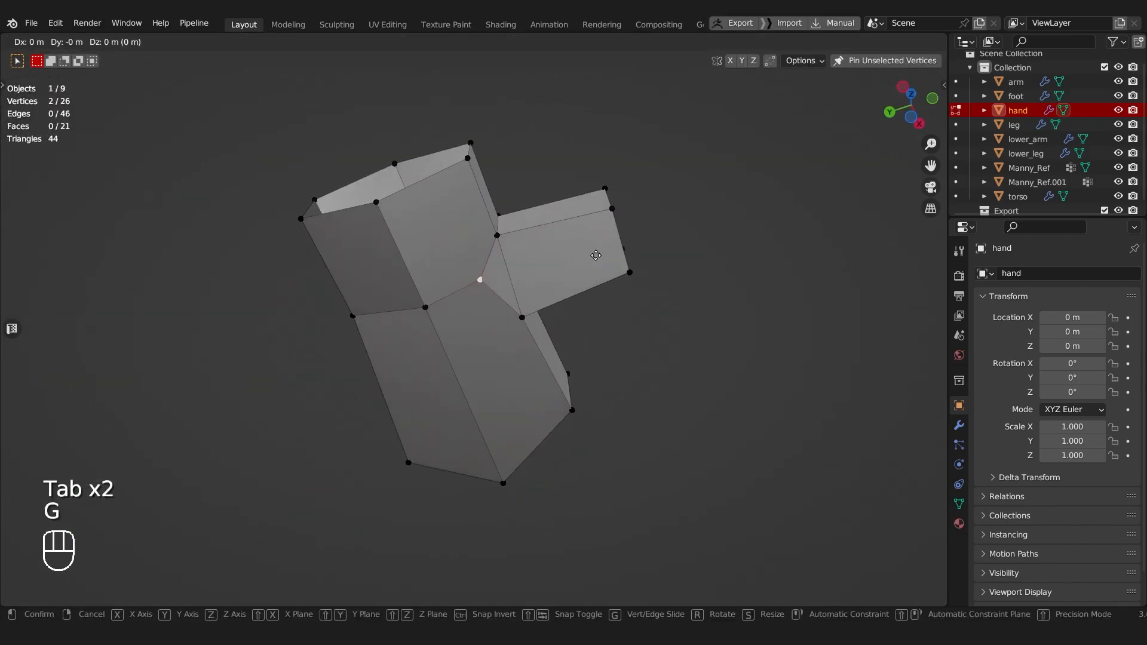
{"action": "left_click", "coordinate": [488, 279]}
Step: Select the entire hand mesh, merge the overlapping vertices by distance, and clear the selection
{"action": "middle_click_drag", "start_coordinate": [489, 279], "coordinate": [453, 418]}
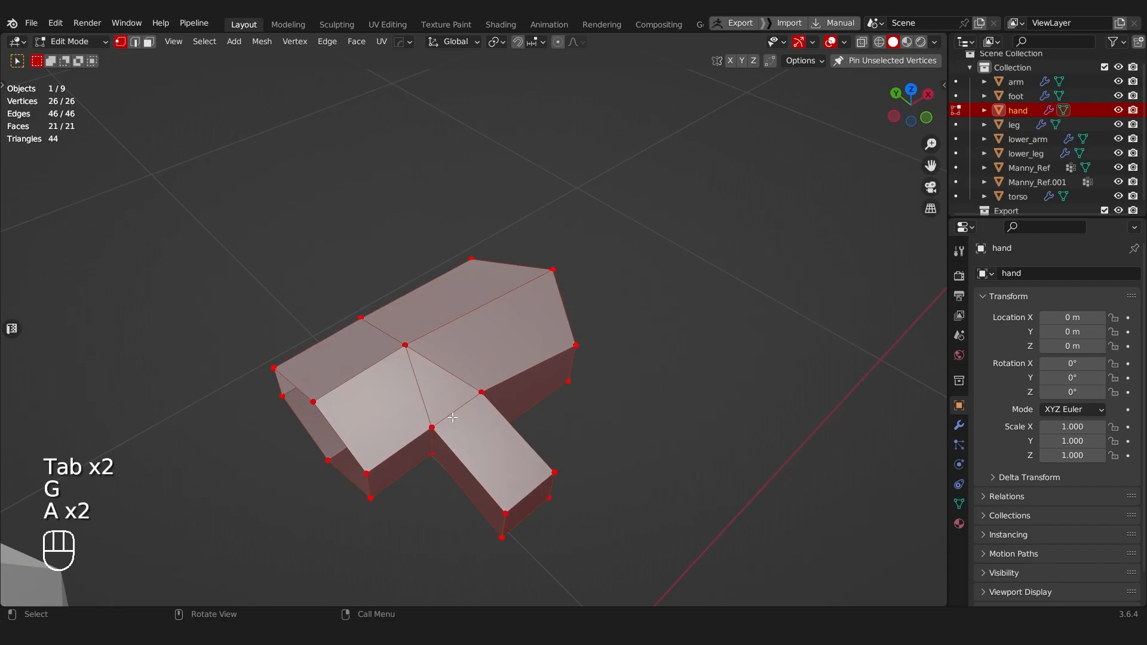
{"action": "key", "text": "m"}
{"action": "left_click", "coordinate": [428, 467]}
{"action": "key", "text": "a"}
Step: Move the lower thumb-base vertex on the wrist side along Z
{"action": "middle_click_drag", "start_coordinate": [429, 467], "coordinate": [379, 411]}
{"action": "key", "text": "g"}
{"action": "key", "text": "z"}
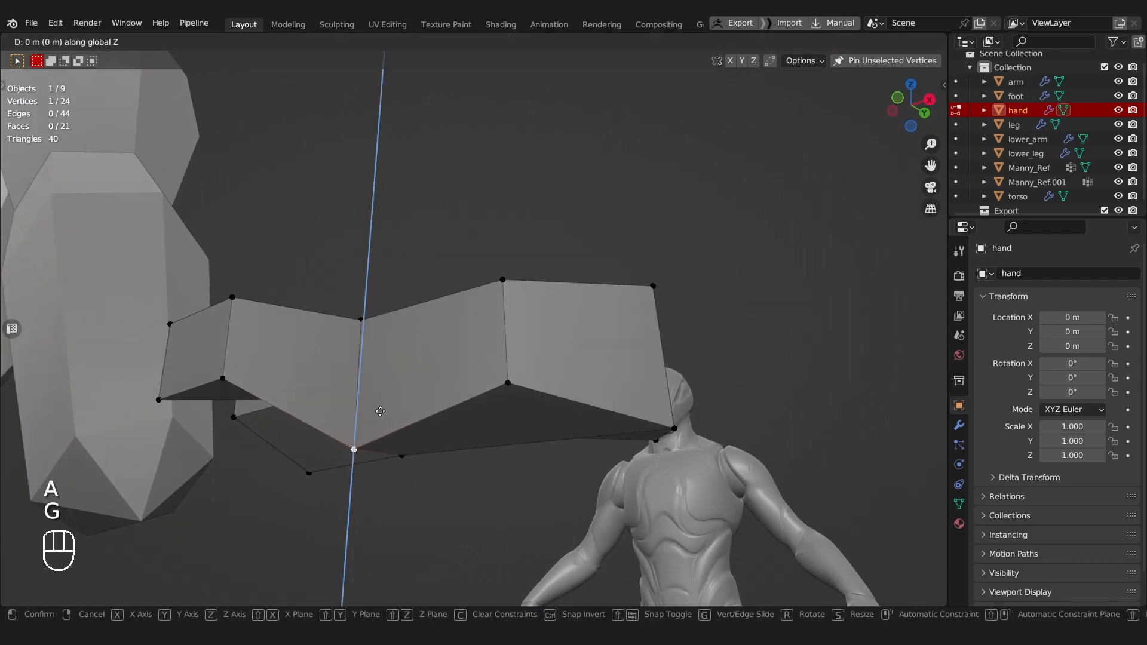
{"action": "left_click", "coordinate": [382, 339]}
{"action": "scroll", "coordinate": [381, 336], "scroll_direction": "down", "scroll_amount": 1}
{"action": "middle_click_drag", "start_coordinate": [380, 333], "coordinate": [542, 459]}
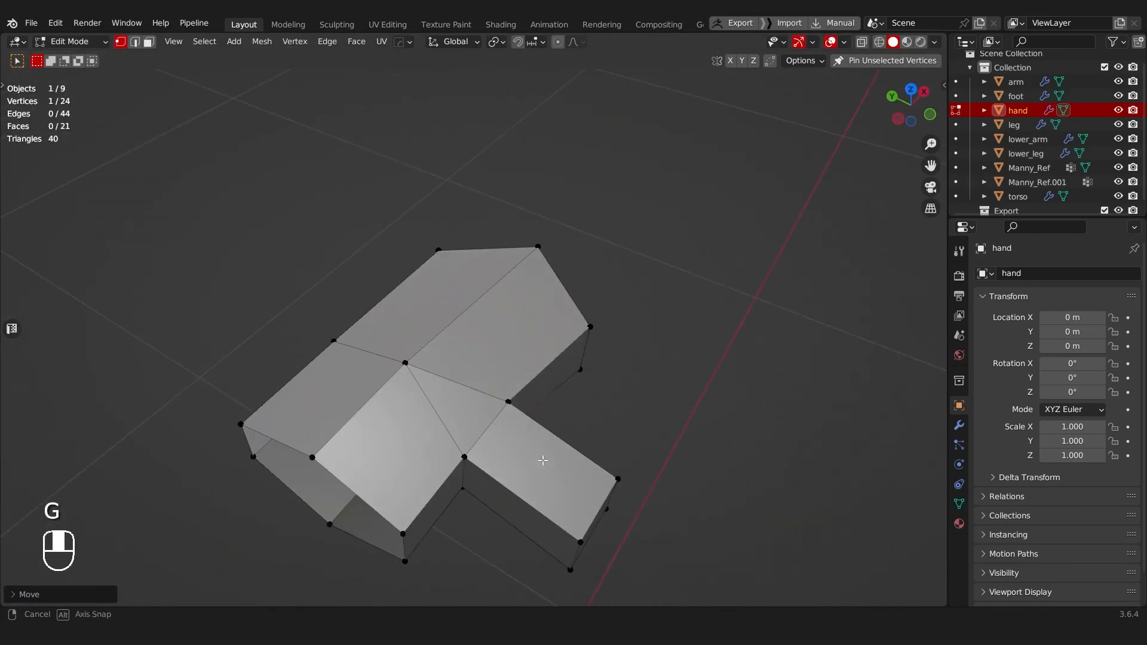
Step: Add two centered edge loops to the thumb, one running lengthwise and one cutting across its middle
{"action": "key", "text": "Tab"}
{"action": "scroll", "coordinate": [545, 379], "scroll_direction": "down", "scroll_amount": 4}
{"action": "middle_click_drag", "start_coordinate": [544, 383], "coordinate": [526, 399]}
{"action": "scroll", "coordinate": [526, 399], "scroll_direction": "up", "scroll_amount": 4}
{"action": "key", "text": "Tab"}
{"action": "mouse_move", "coordinate": [476, 442]}
{"action": "middle_mouse_down"}
{"action": "mouse_move", "coordinate": [416, 436]}
{"action": "mouse_move", "coordinate": [466, 430]}
{"action": "middle_mouse_up"}
{"action": "key", "text": "ctrl+r"}
{"action": "left_click", "coordinate": [402, 459]}
{"action": "right_click", "coordinate": [403, 460]}
{"action": "key", "text": "ctrl+r"}
{"action": "left_click", "coordinate": [359, 441]}
{"action": "right_click", "coordinate": [360, 441]}
Step: Edge-slide vertices of the thumb's lengthwise center loop to reshape its middle line
{"action": "middle_click_drag", "start_coordinate": [406, 454], "coordinate": [400, 419]}
{"action": "key", "text": "Tab"}
{"action": "left_click", "coordinate": [439, 471]}
{"action": "key", "text": "g"}
{"action": "key", "text": "g"}
{"action": "left_click", "coordinate": [445, 308]}
{"action": "middle_click_drag", "start_coordinate": [406, 379], "coordinate": [460, 278]}
{"action": "scroll", "coordinate": [459, 287], "scroll_direction": "up", "scroll_amount": 1}
{"action": "middle_click_drag", "start_coordinate": [455, 461], "coordinate": [489, 404]}
{"action": "key", "text": "Tab"}
{"action": "left_click", "coordinate": [463, 475]}
{"action": "left_click", "coordinate": [473, 422]}
{"action": "key", "text": "g"}
{"action": "key", "text": "g"}
{"action": "left_click", "coordinate": [523, 464]}
Step: Select the four outer corner vertices of the thumb tip and scale them to taper the end
{"action": "key", "text": "Tab"}
{"action": "left_click", "coordinate": [407, 410]}
{"action": "middle_click_drag", "start_coordinate": [406, 389], "coordinate": [385, 357]}
{"action": "left_click", "coordinate": [389, 329]}
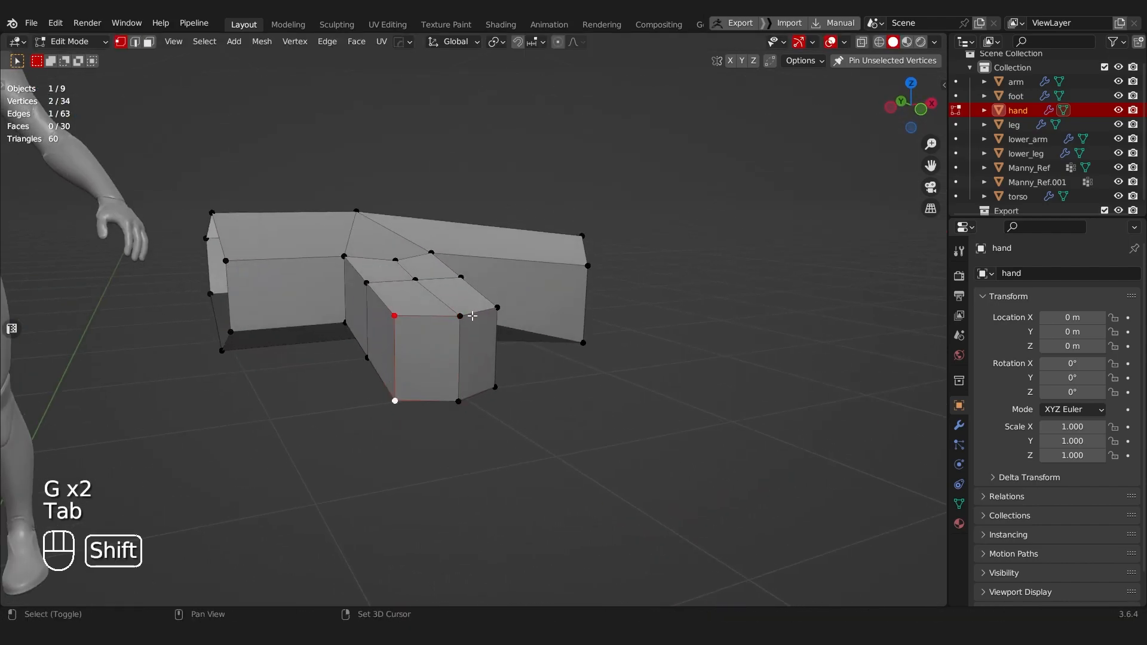
{"action": "left_click", "coordinate": [495, 387], "text": "shift"}
{"action": "key", "text": "s"}
{"action": "left_click", "coordinate": [487, 381]}
Step: Slide the edge loop that runs across the middle of the thumb along the thumb's length
{"action": "middle_click_drag", "start_coordinate": [487, 381], "coordinate": [409, 363]}
{"action": "key", "text": "g"}
{"action": "key", "text": "g"}
{"action": "middle_click_drag", "start_coordinate": [396, 319], "coordinate": [466, 333]}
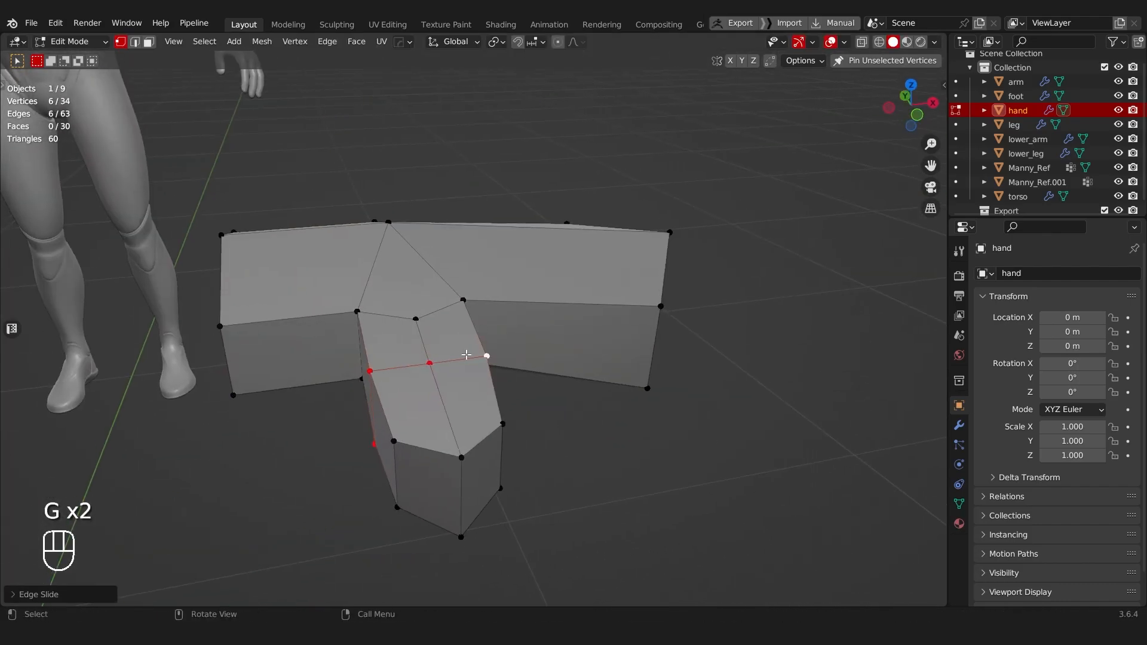
Step: Select the four side vertices of the mid-thumb loop and scale them together
{"action": "left_click", "coordinate": [477, 353]}
{"action": "left_click", "coordinate": [376, 370], "text": "shift"}
{"action": "left_click", "coordinate": [377, 456], "text": "shift"}
{"action": "middle_click_drag", "start_coordinate": [374, 433], "coordinate": [314, 337]}
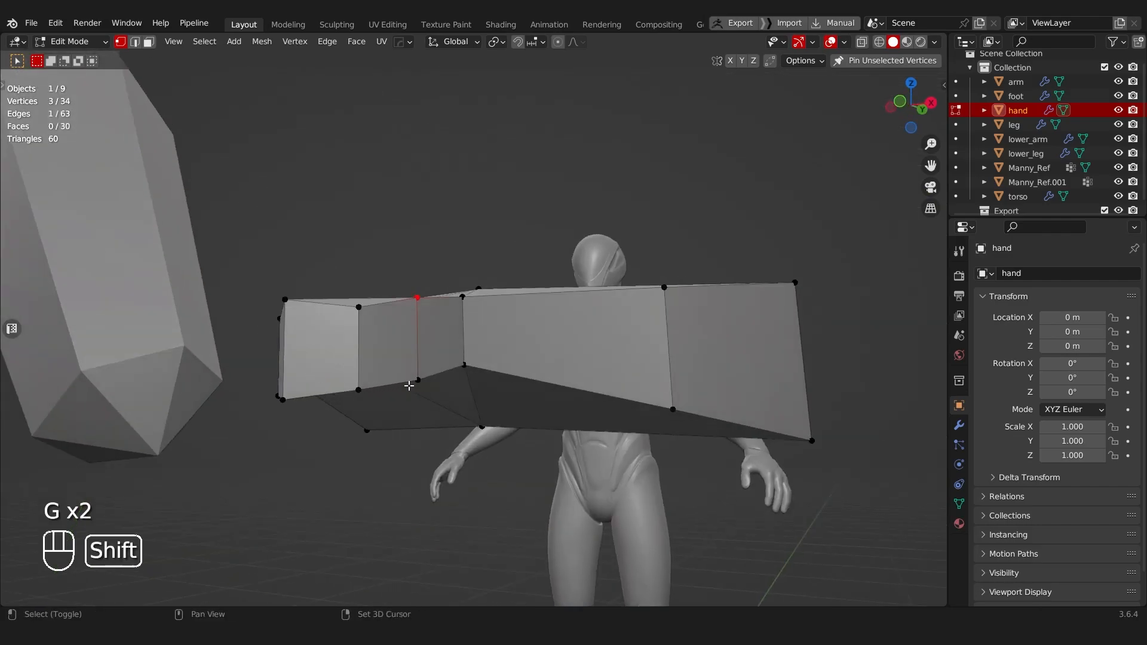
{"action": "left_click", "coordinate": [412, 384], "text": "shift"}
{"action": "key", "text": "s"}
{"action": "left_click", "coordinate": [492, 316]}
{"action": "middle_click_drag", "start_coordinate": [492, 317], "coordinate": [467, 374]}
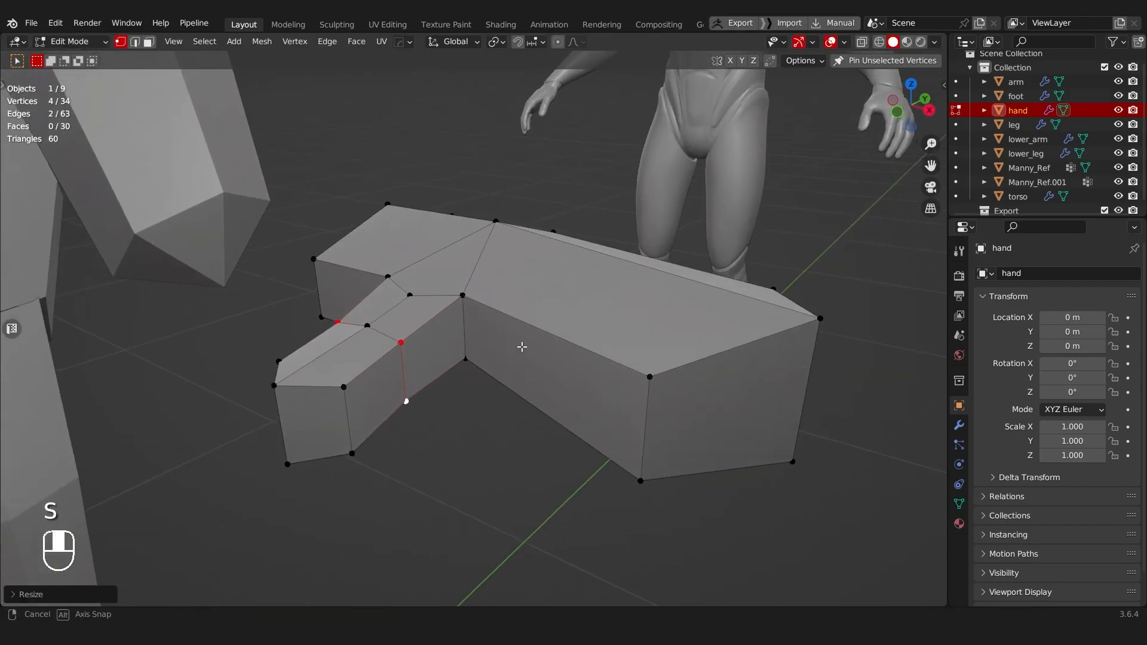
Step: Scale the four mid-thumb side vertices along X and shift them along Z
{"action": "middle_click_drag", "start_coordinate": [516, 346], "coordinate": [594, 347]}
{"action": "key", "text": "s"}
{"action": "key", "text": "x"}
{"action": "left_click", "coordinate": [593, 346]}
{"action": "key", "text": "s"}
{"action": "key", "text": "x"}
{"action": "left_click", "coordinate": [588, 343]}
{"action": "key", "text": "g"}
{"action": "key", "text": "z"}
{"action": "left_click", "coordinate": [589, 341]}
Step: Refine the mid-thumb side vertices with another Z move and further scaling, including along X
{"action": "middle_click_drag", "start_coordinate": [589, 341], "coordinate": [660, 421]}
{"action": "key", "text": "g"}
{"action": "key", "text": "z"}
{"action": "left_click", "coordinate": [447, 324]}
{"action": "key", "text": "s"}
{"action": "left_click", "coordinate": [517, 282]}
{"action": "key", "text": "s"}
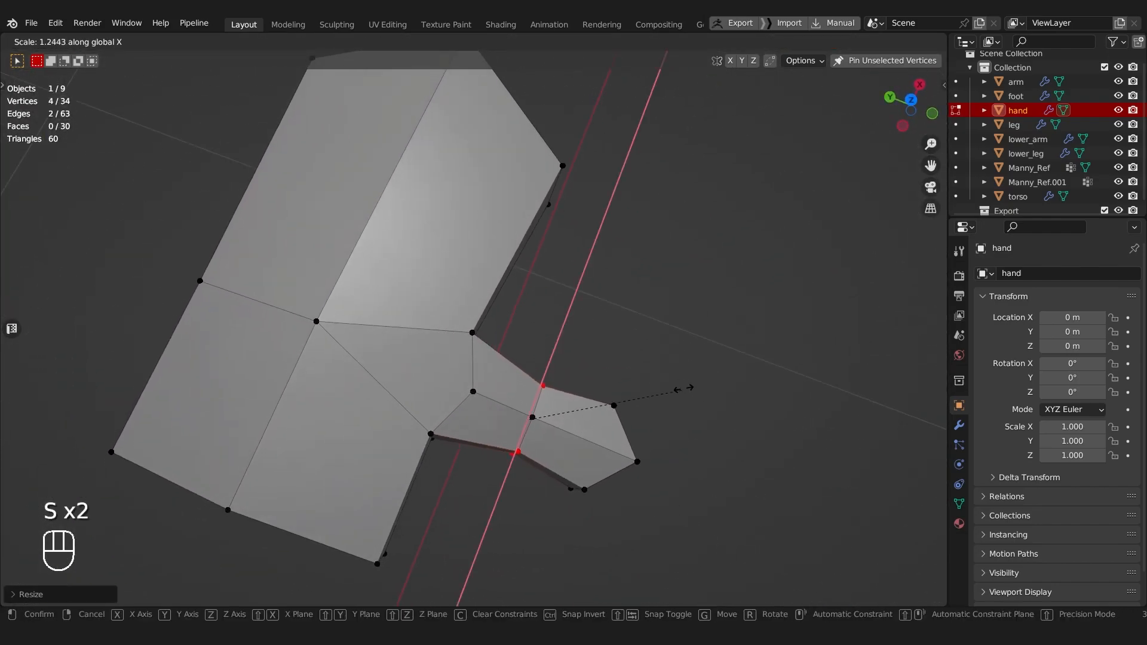
{"action": "left_click", "coordinate": [713, 359]}
Step: Move the upper and lower middle vertices of the thumb tip together
{"action": "middle_click_drag", "start_coordinate": [713, 359], "coordinate": [631, 340]}
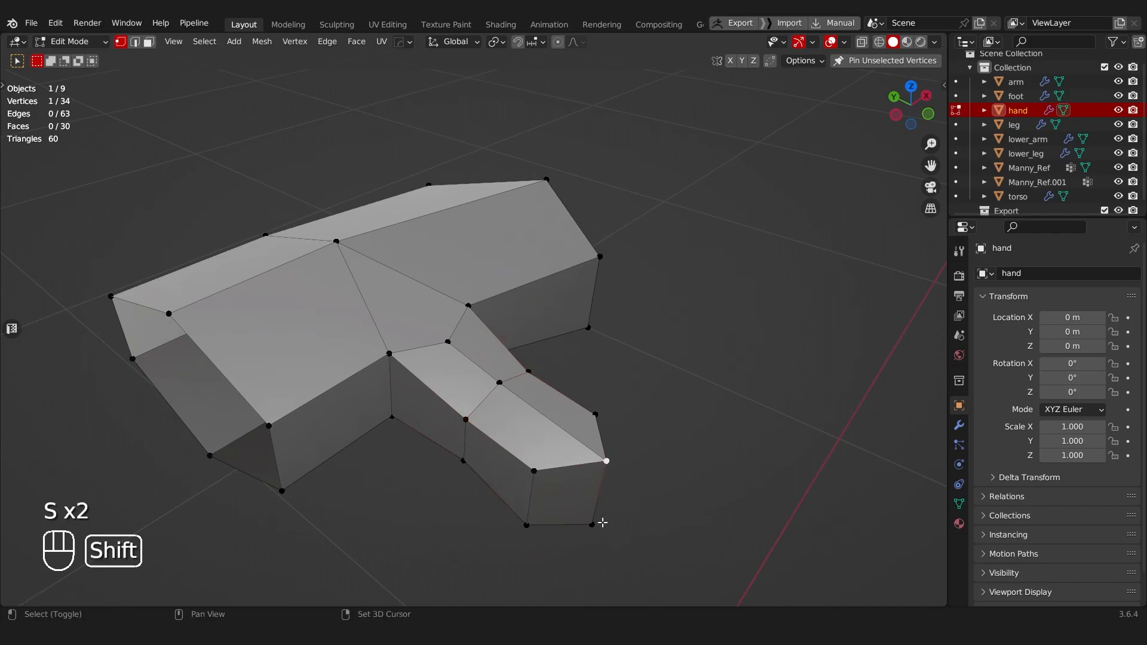
{"action": "left_click", "coordinate": [603, 522], "text": "shift"}
{"action": "key", "text": "g"}
{"action": "left_click", "coordinate": [611, 520]}
{"action": "key", "text": "Tab"}
{"action": "left_click", "coordinate": [610, 447]}
Step: Fill the hand's open wrist end with two faces and move an edge of the hand
{"action": "scroll", "coordinate": [573, 436], "scroll_direction": "down", "scroll_amount": 6}
{"action": "middle_click_drag", "start_coordinate": [499, 415], "coordinate": [389, 460]}
{"action": "scroll", "coordinate": [340, 427], "scroll_direction": "down", "scroll_amount": 3}
{"action": "scroll", "coordinate": [394, 454], "scroll_direction": "up", "scroll_amount": 4}
{"action": "middle_click_drag", "start_coordinate": [400, 442], "coordinate": [541, 335]}
{"action": "key", "text": "Tab"}
{"action": "left_click", "coordinate": [602, 578]}
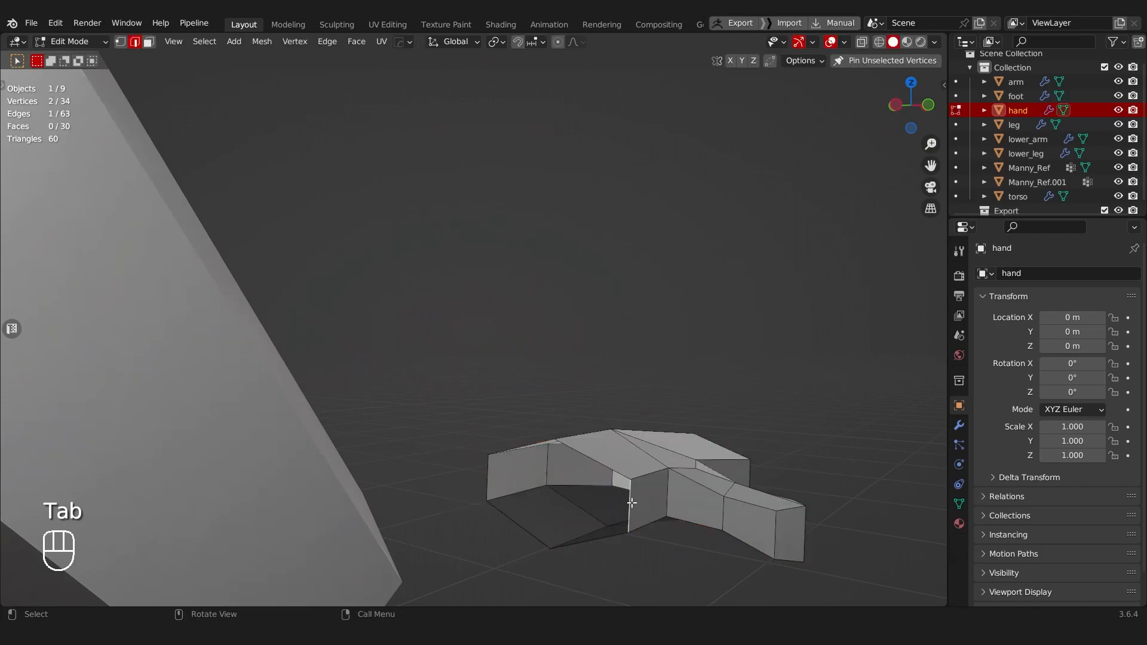
{"action": "middle_click_drag", "start_coordinate": [616, 515], "coordinate": [447, 552]}
{"action": "key", "text": "g"}
{"action": "left_click", "coordinate": [536, 493]}
Step: Move the entire hand mesh onto the reference hand in front view, undoing the accidental extrusions
{"action": "scroll", "coordinate": [535, 493], "scroll_direction": "down", "scroll_amount": 4}
{"action": "key", "text": "Tab"}
{"action": "left_click", "coordinate": [448, 485]}
{"action": "scroll", "coordinate": [472, 446], "scroll_direction": "down", "scroll_amount": 3}
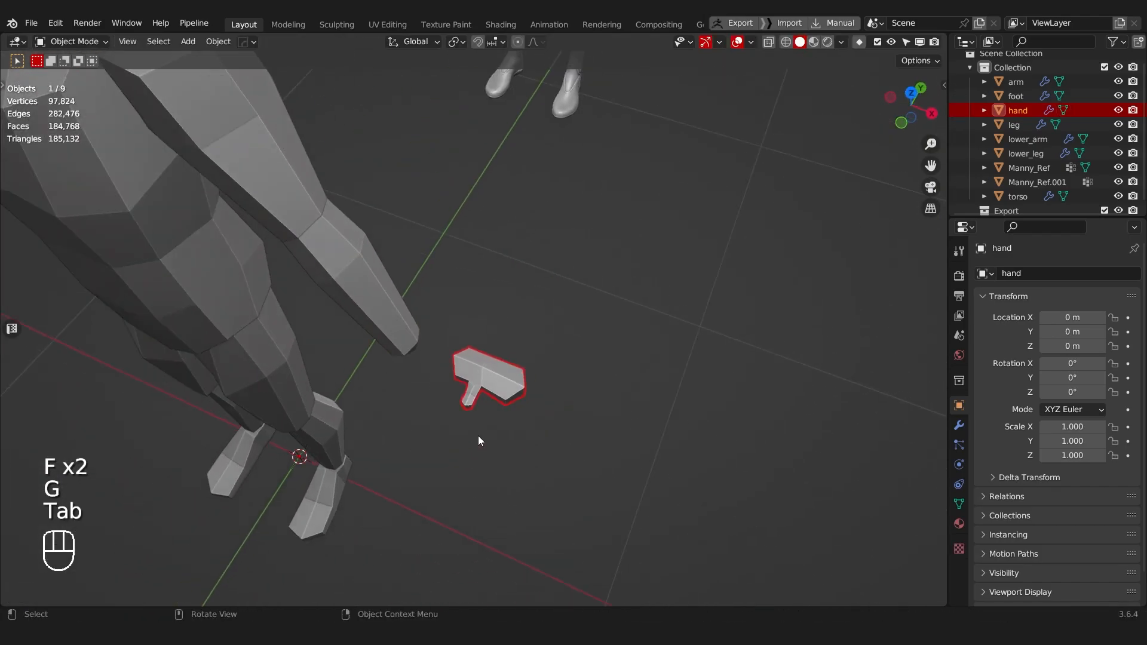
{"action": "middle_click_drag", "start_coordinate": [471, 446], "coordinate": [504, 370], "text": "alt"}
{"action": "key", "text": "r"}
{"action": "key", "text": "Tab"}
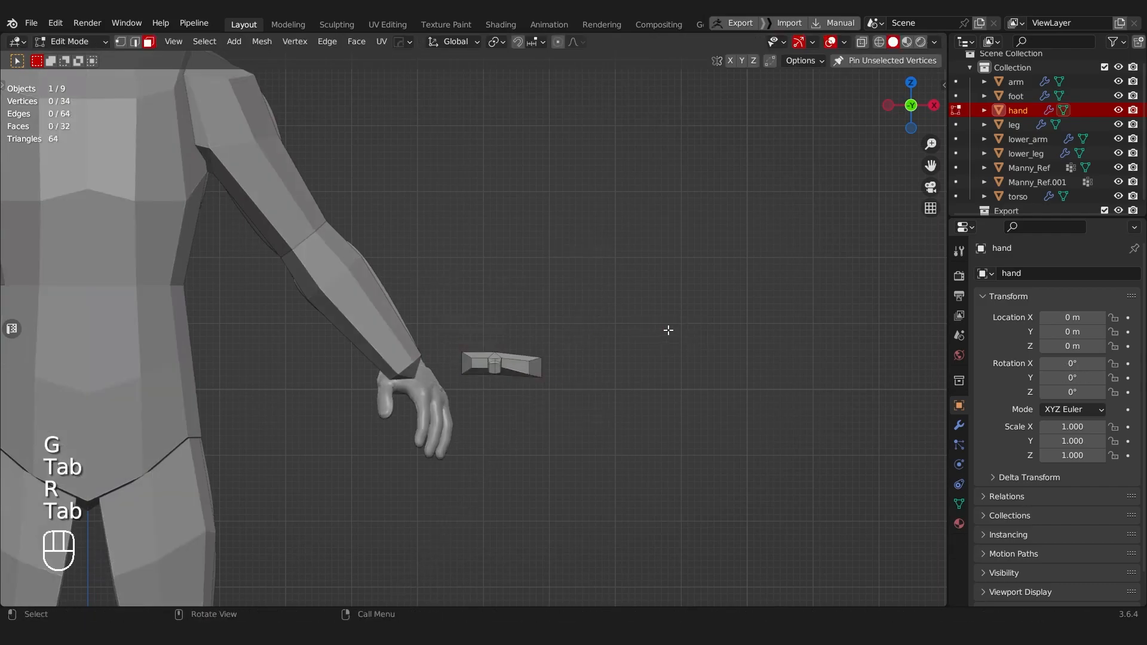
{"action": "key", "text": "g"}
{"action": "left_click", "coordinate": [627, 266]}
{"action": "key", "text": "e"}
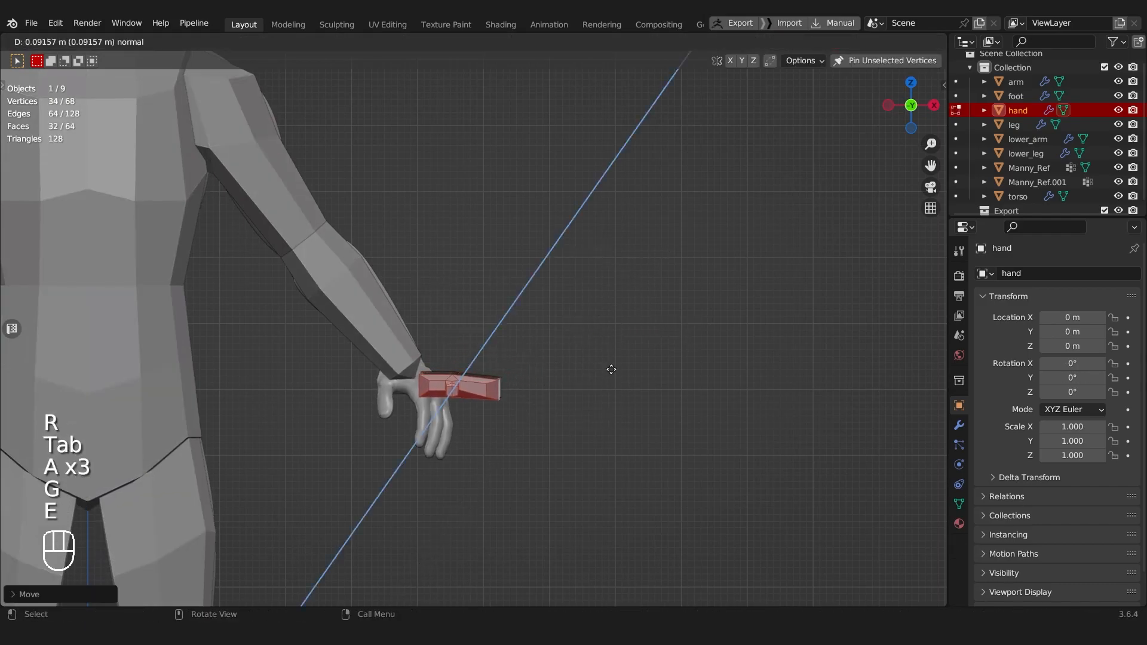
{"action": "key", "text": "g"}
{"action": "left_click", "coordinate": [684, 263]}
{"action": "key", "text": "e"}
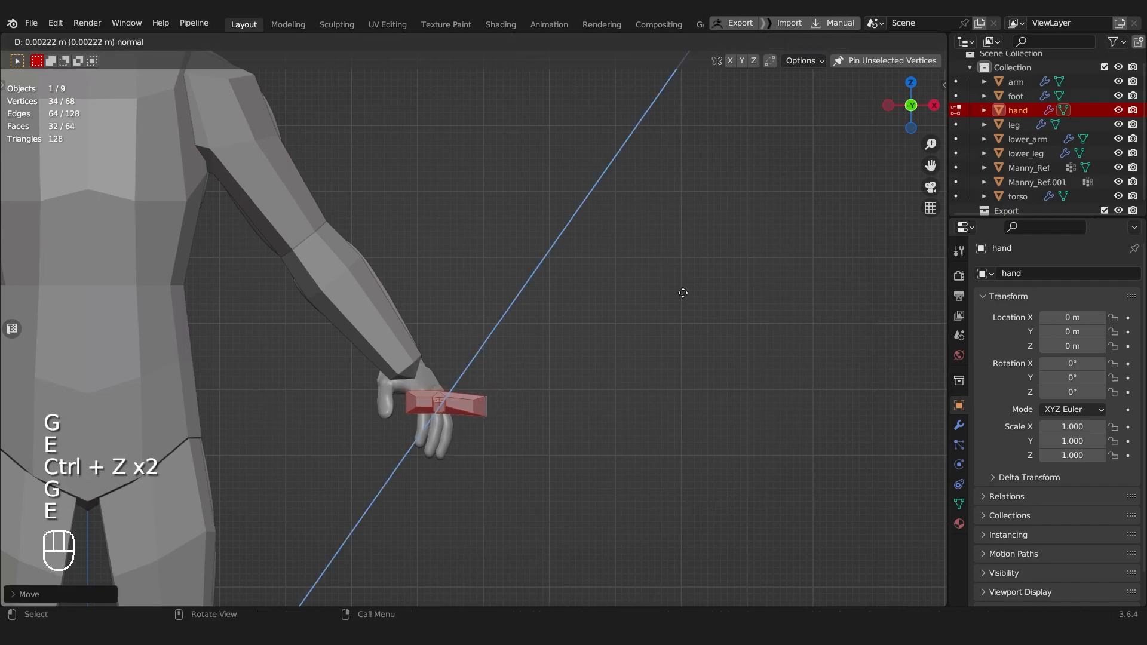
{"action": "key", "text": "ctrl+z"}
Step: Rotate the hand mesh to follow the lower arm, scale it, and move it toward the wrist
{"action": "key", "text": "t"}
{"action": "right_click", "coordinate": [685, 281]}
{"action": "key", "text": "t"}
{"action": "key", "text": "r"}
{"action": "left_click", "coordinate": [599, 400]}
{"action": "key", "text": "s"}
{"action": "left_click", "coordinate": [651, 425]}
{"action": "key", "text": "g"}
{"action": "left_click", "coordinate": [643, 440]}
Step: Rescale the hand mesh and shift it until it lines up with the end of the lower arm
{"action": "middle_click_drag", "start_coordinate": [643, 441], "coordinate": [556, 445]}
{"action": "key", "text": "s"}
{"action": "left_click", "coordinate": [568, 402]}
{"action": "middle_click_drag", "start_coordinate": [569, 402], "coordinate": [651, 325]}
{"action": "key", "text": "g"}
{"action": "left_click", "coordinate": [601, 360]}
{"action": "key", "text": "g"}
{"action": "left_click", "coordinate": [720, 377]}
Step: Examine the proportions of the attached hand against the body and the reference mannequin
{"action": "key", "text": "Tab"}
{"action": "scroll", "coordinate": [669, 376], "scroll_direction": "down", "scroll_amount": 3}
{"action": "scroll", "coordinate": [508, 398], "scroll_direction": "down", "scroll_amount": 3}
{"action": "key", "text": "a"}
{"action": "middle_click_drag", "start_coordinate": [493, 331], "coordinate": [529, 336], "text": "shift"}
{"action": "middle_click_drag", "start_coordinate": [529, 336], "coordinate": [515, 383]}
{"action": "scroll", "coordinate": [565, 386], "scroll_direction": "up", "scroll_amount": 4}
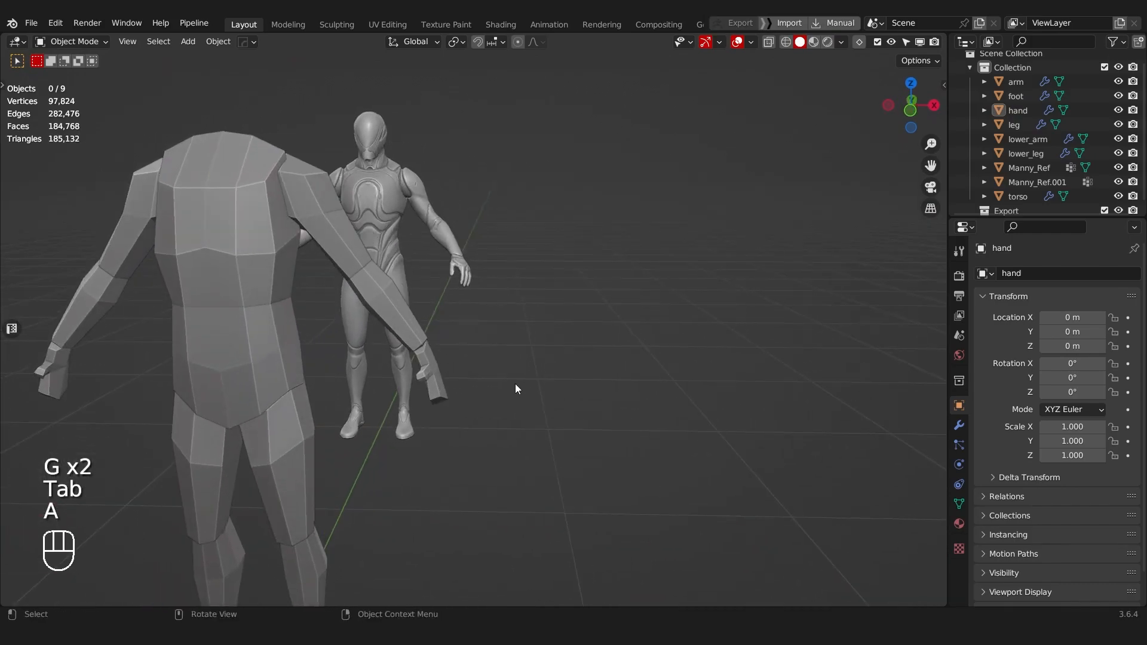
{"action": "scroll", "coordinate": [515, 384], "scroll_direction": "up", "scroll_amount": 2}
Step: Undo the hand's placement at the lower arm and the filling of its wrist opening
{"action": "key", "text": "ctrl+z"}
{"action": "key", "text": "ctrl+z"}
{"action": "key", "text": "ctrl+z"}
{"action": "key", "text": "ctrl+z"}
{"action": "key", "text": "ctrl+z"}
{"action": "key", "text": "ctrl+z"}
{"action": "key", "text": "ctrl+z"}
{"action": "middle_click_drag", "start_coordinate": [540, 345], "coordinate": [562, 447]}
{"action": "key", "text": "ctrl+z"}
{"action": "key", "text": "ctrl+z"}
{"action": "key", "text": "ctrl+z"}
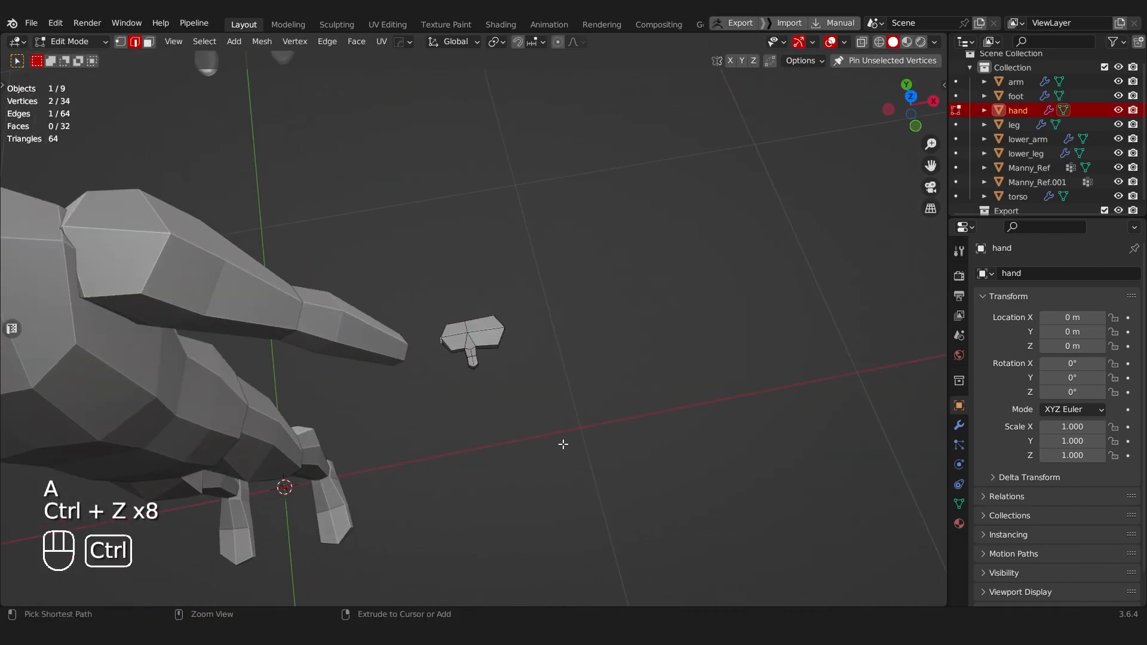
{"action": "key", "text": "ctrl+z"}
Step: Select the whole hand mesh in top view with x-ray on and duplicate it, moving the copy along Y
{"action": "scroll", "coordinate": [450, 423], "scroll_direction": "up", "scroll_amount": 3}
{"action": "middle_click_drag", "start_coordinate": [450, 422], "coordinate": [617, 450]}
{"action": "key", "text": "Tab"}
{"action": "key", "text": "alt+z"}
{"action": "left_click_drag", "start_coordinate": [363, 242], "coordinate": [601, 402]}
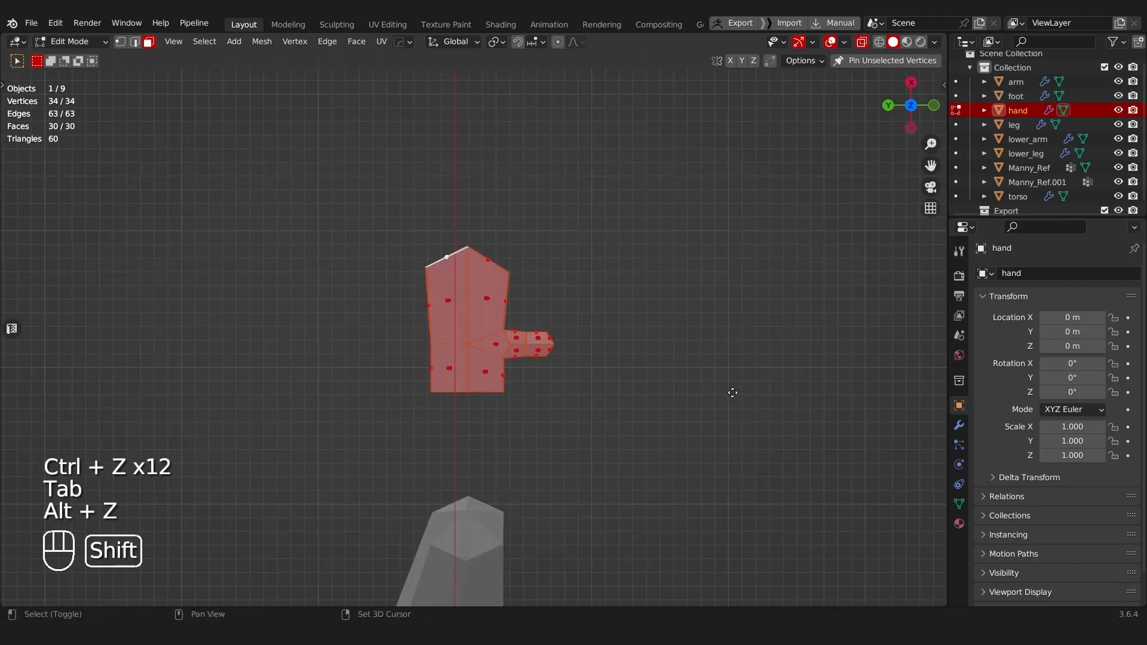
{"action": "key", "text": "shift+d"}
{"action": "middle_click", "coordinate": [537, 395]}
{"action": "left_click", "coordinate": [424, 394]}
Step: Try deleting only the faces of the original hand mesh, and undo the deletion
{"action": "middle_click_drag", "start_coordinate": [510, 379], "coordinate": [371, 405]}
{"action": "key", "text": "Tab"}
{"action": "key", "text": "alt+z"}
{"action": "left_click_drag", "start_coordinate": [479, 359], "coordinate": [500, 405]}
{"action": "key", "text": "alt+z"}
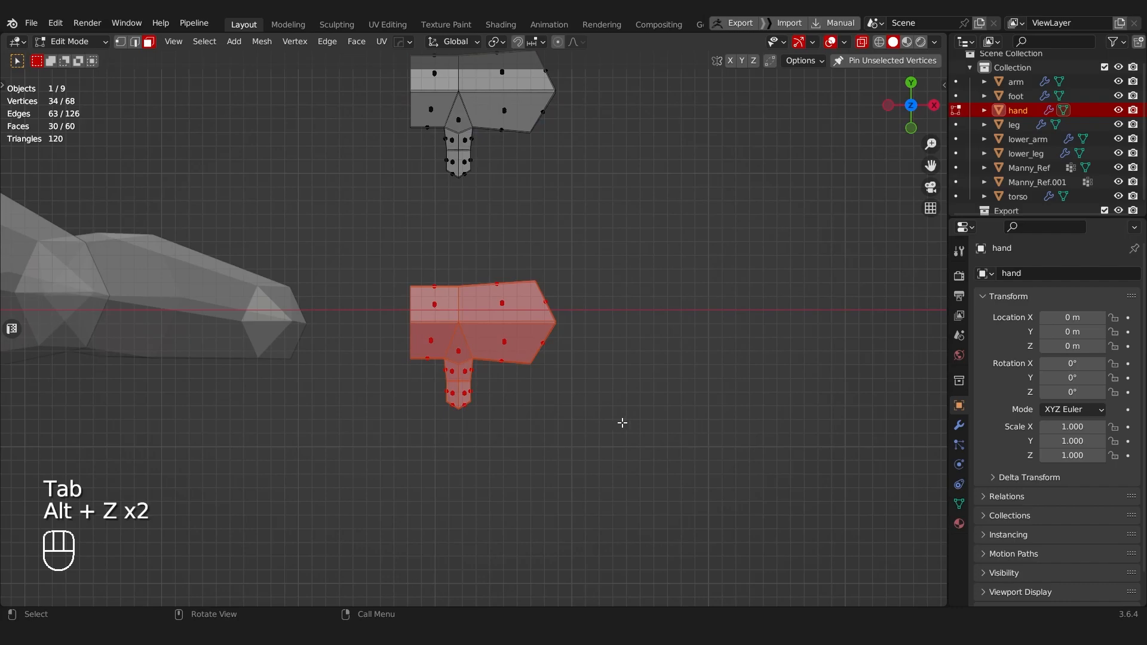
{"action": "key", "text": "x"}
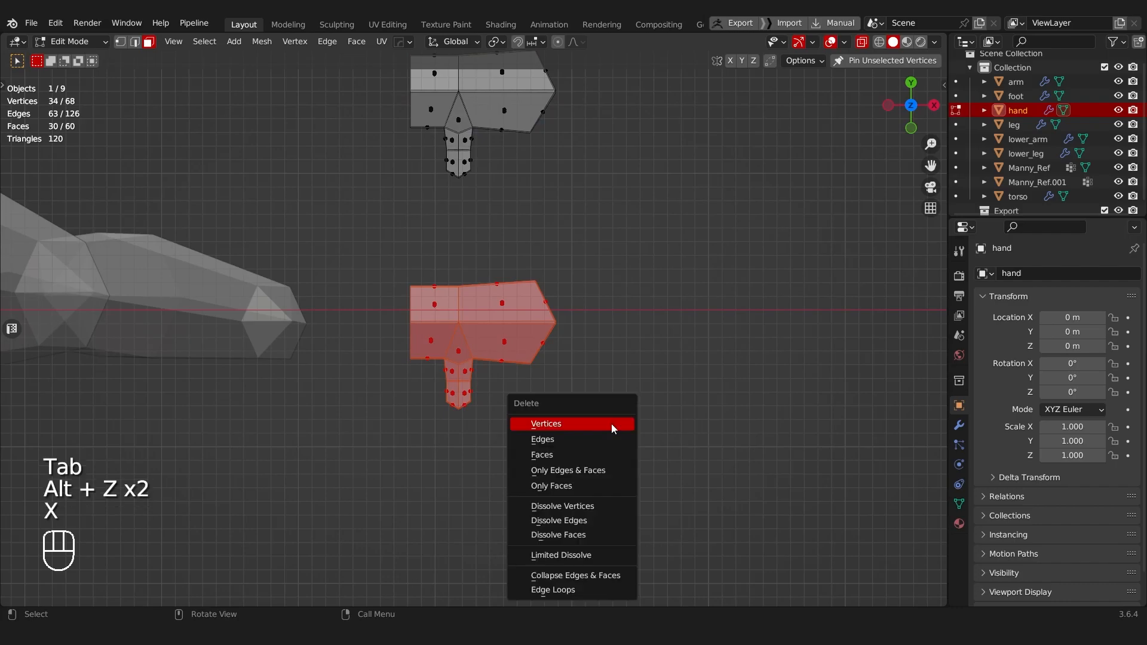
{"action": "left_click", "coordinate": [568, 486]}
{"action": "middle_click_drag", "start_coordinate": [414, 451], "coordinate": [430, 424]}
{"action": "key", "text": "ctrl+z"}
Step: Delete the original hand's vertices beyond the wrist, leaving only the vertex loop of the wrist opening
{"action": "key", "text": "Tab"}
{"action": "middle_click_drag", "start_coordinate": [478, 366], "coordinate": [468, 398], "text": "alt"}
{"action": "key", "text": "alt+z"}
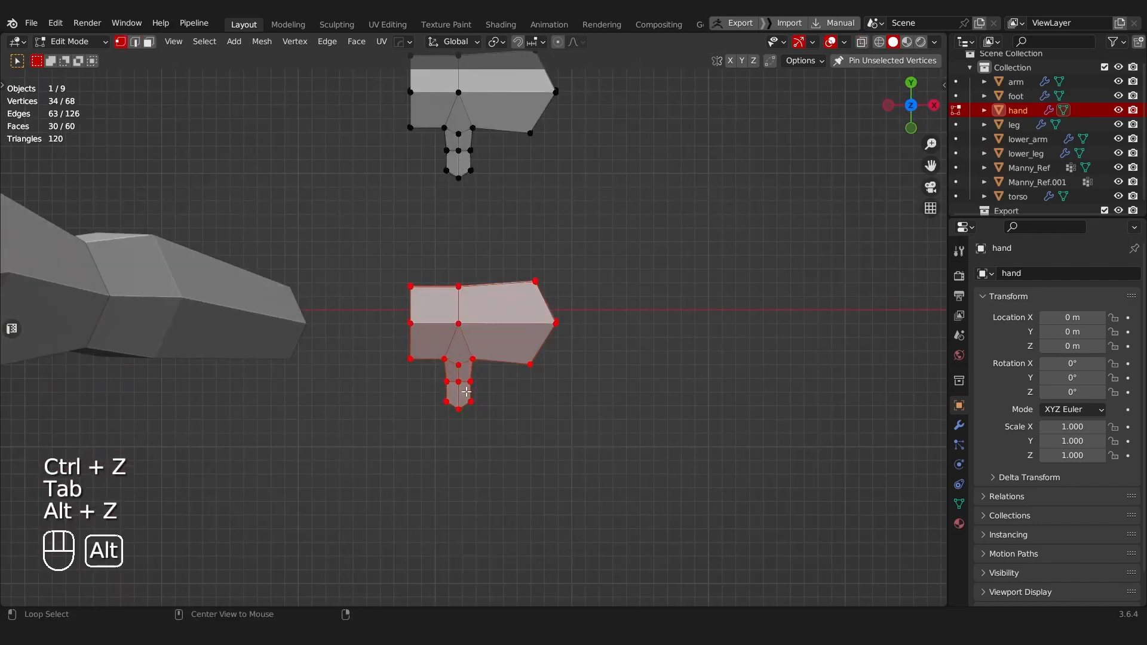
{"action": "left_click_drag", "start_coordinate": [460, 337], "coordinate": [629, 482]}
{"action": "key", "text": "x"}
{"action": "left_click", "coordinate": [571, 402]}
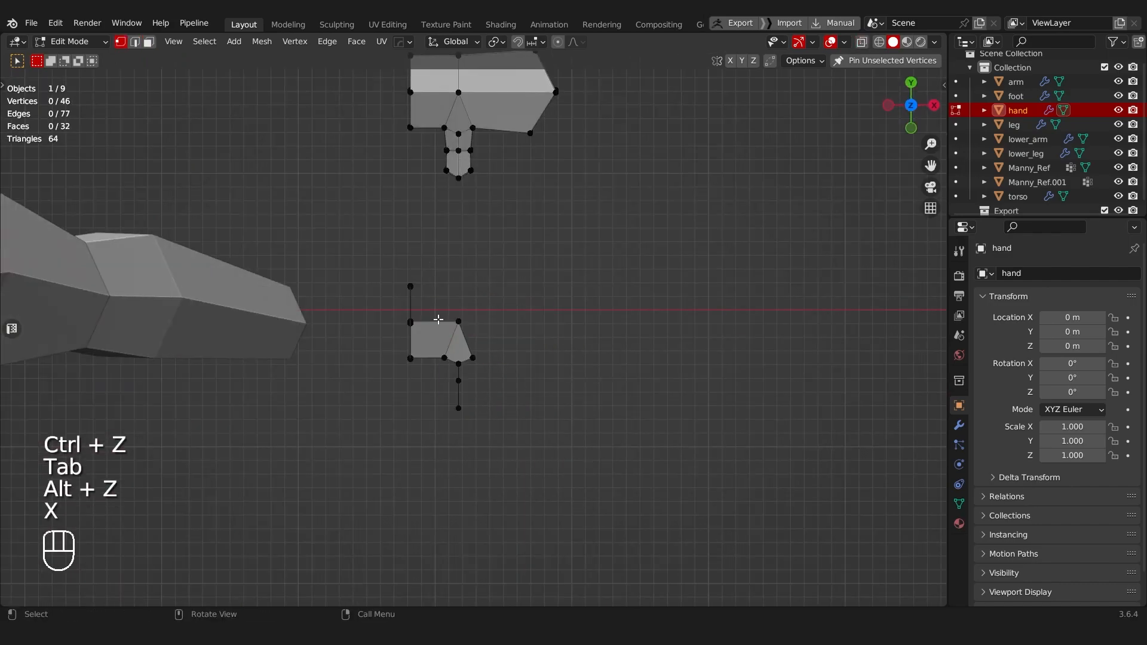
{"action": "key", "text": "x"}
{"action": "left_click", "coordinate": [518, 465]}
{"action": "middle_click_drag", "start_coordinate": [517, 463], "coordinate": [390, 378]}
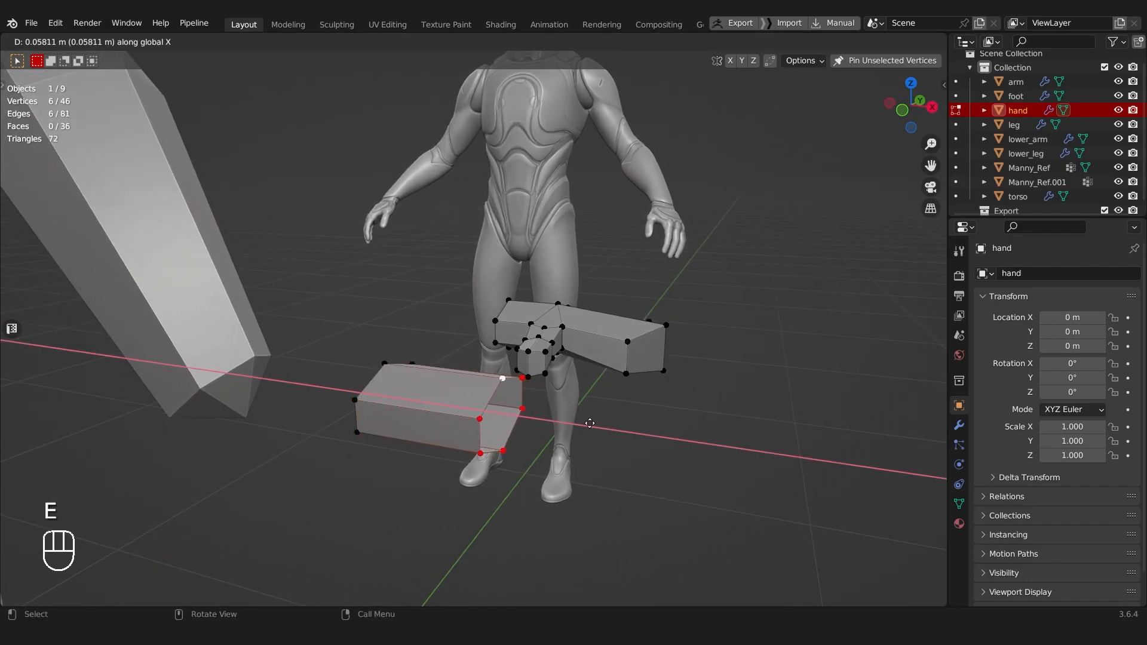
Step: Extrude the wrist vertex loop about 0.058 m along X as a palm block and recalculate the whole mesh's normals
{"action": "middle_click_drag", "start_coordinate": [589, 420], "coordinate": [509, 387]}
{"action": "scroll", "coordinate": [477, 416], "scroll_direction": "up", "scroll_amount": 2}
{"action": "key", "text": "Tab"}
{"action": "left_click", "coordinate": [461, 527]}
{"action": "middle_click_drag", "start_coordinate": [568, 455], "coordinate": [526, 388]}
{"action": "key", "text": "a"}
{"action": "key", "text": "shift+n"}
Step: Close the palm block's open end with faces and cut one edge loop around the block between wrist and end
{"action": "key", "text": "Tab"}
{"action": "left_click", "coordinate": [625, 464]}
{"action": "middle_click_drag", "start_coordinate": [525, 388], "coordinate": [657, 439]}
{"action": "key", "text": "Tab"}
{"action": "left_click", "coordinate": [435, 509]}
{"action": "key", "text": "ctrl+r"}
{"action": "left_click", "coordinate": [401, 448]}
{"action": "left_click", "coordinate": [387, 450]}
Step: Bevel the vertical edge of the new loop on the palm's thumb side to form a narrow thumb-base face
{"action": "middle_click_drag", "start_coordinate": [388, 449], "coordinate": [312, 423]}
{"action": "key", "text": "Tab"}
{"action": "left_click", "coordinate": [310, 486]}
{"action": "left_click", "coordinate": [312, 447]}
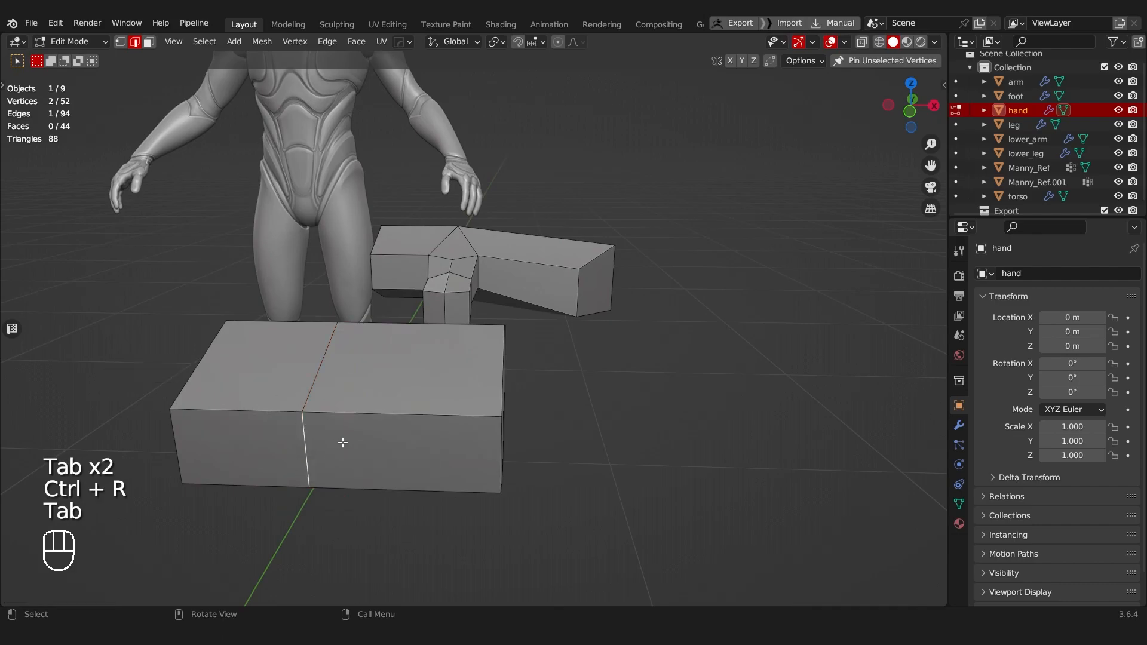
{"action": "key", "text": "ctrl+b"}
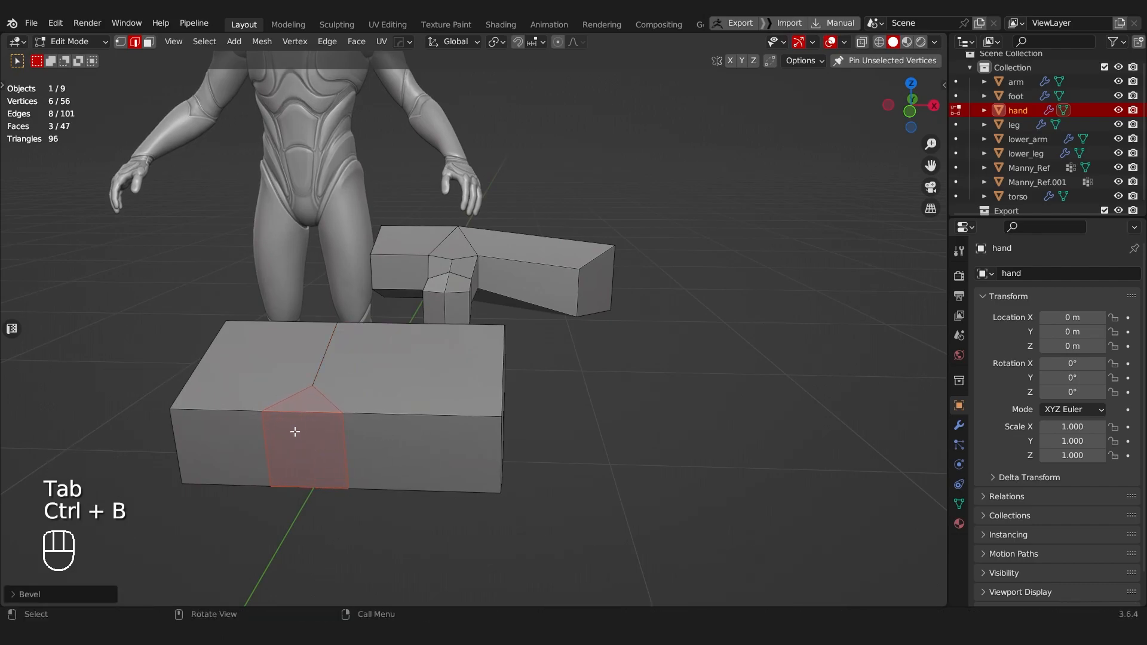
{"action": "middle_click_drag", "start_coordinate": [337, 422], "coordinate": [482, 361]}
Step: Slide the two inner corner vertices of the bevel, above and below, fully to the palm's centre line
{"action": "key", "text": "Tab"}
{"action": "left_click", "coordinate": [399, 451]}
{"action": "left_click", "coordinate": [514, 459]}
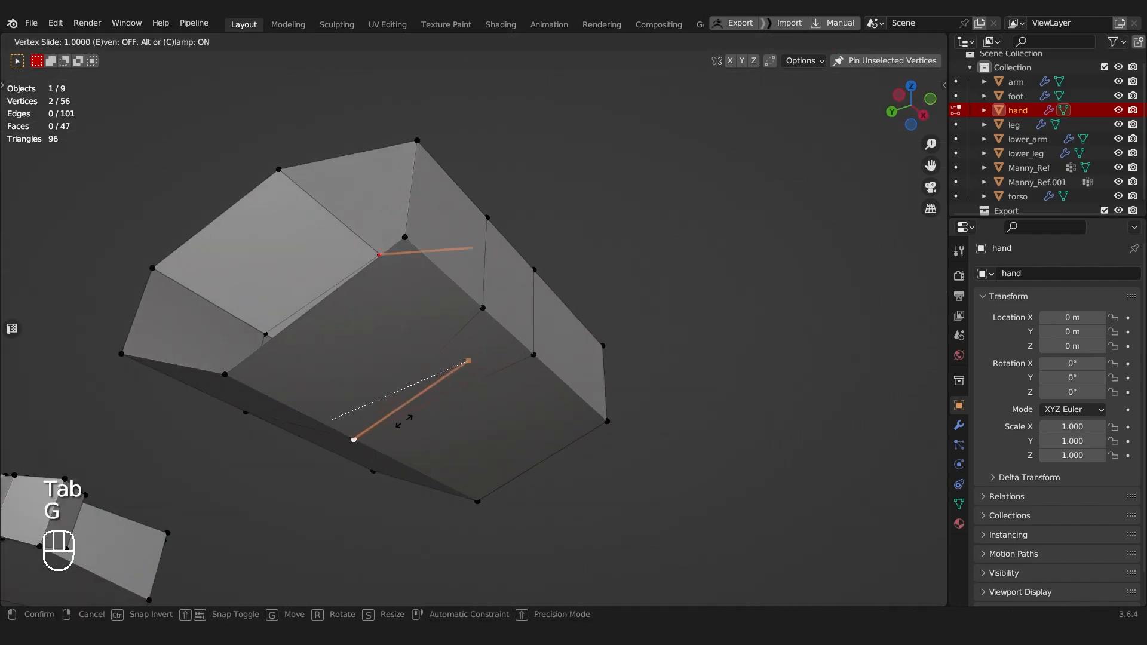
{"action": "left_click", "coordinate": [406, 420]}
{"action": "middle_click_drag", "start_coordinate": [406, 420], "coordinate": [393, 341]}
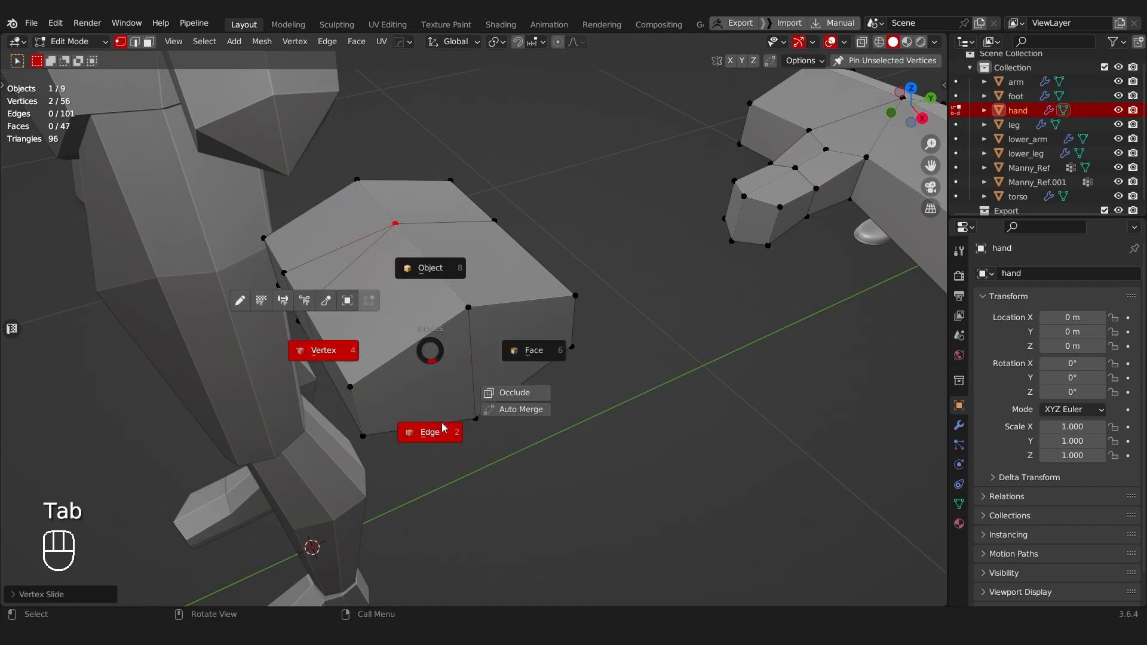
Step: Subdivide the upper and lower edges of the thumb-side half of the palm's end face
{"action": "left_click", "coordinate": [444, 427]}
{"action": "middle_click_drag", "start_coordinate": [645, 402], "coordinate": [643, 270]}
{"action": "right_click", "coordinate": [643, 271]}
{"action": "key", "text": "s"}
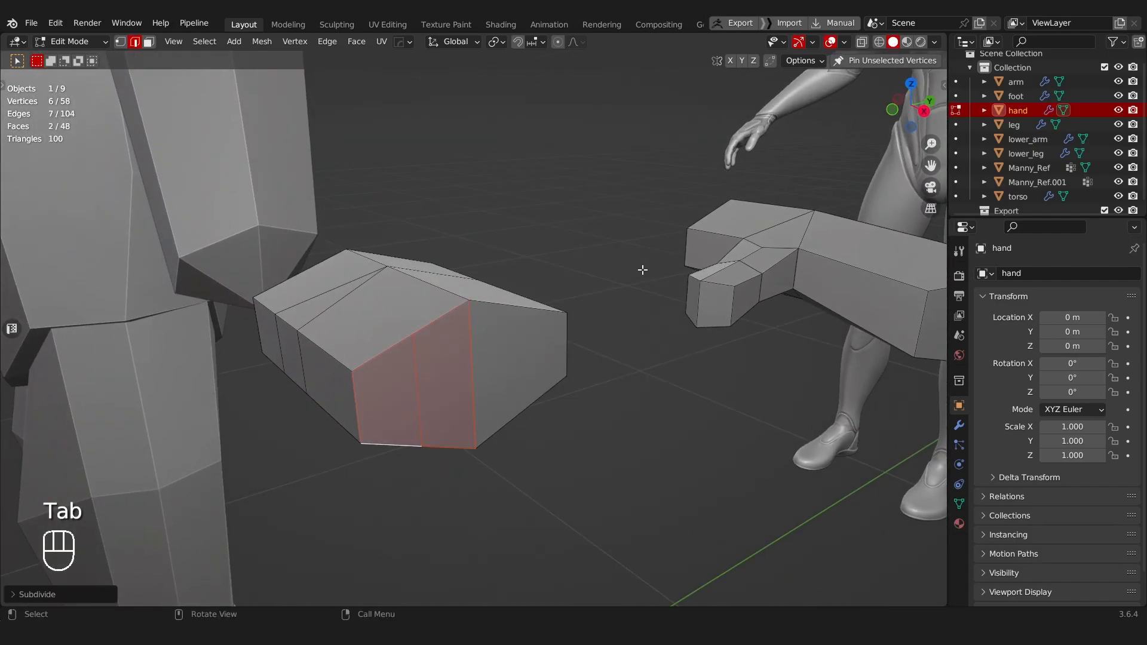
{"action": "right_click", "coordinate": [524, 277]}
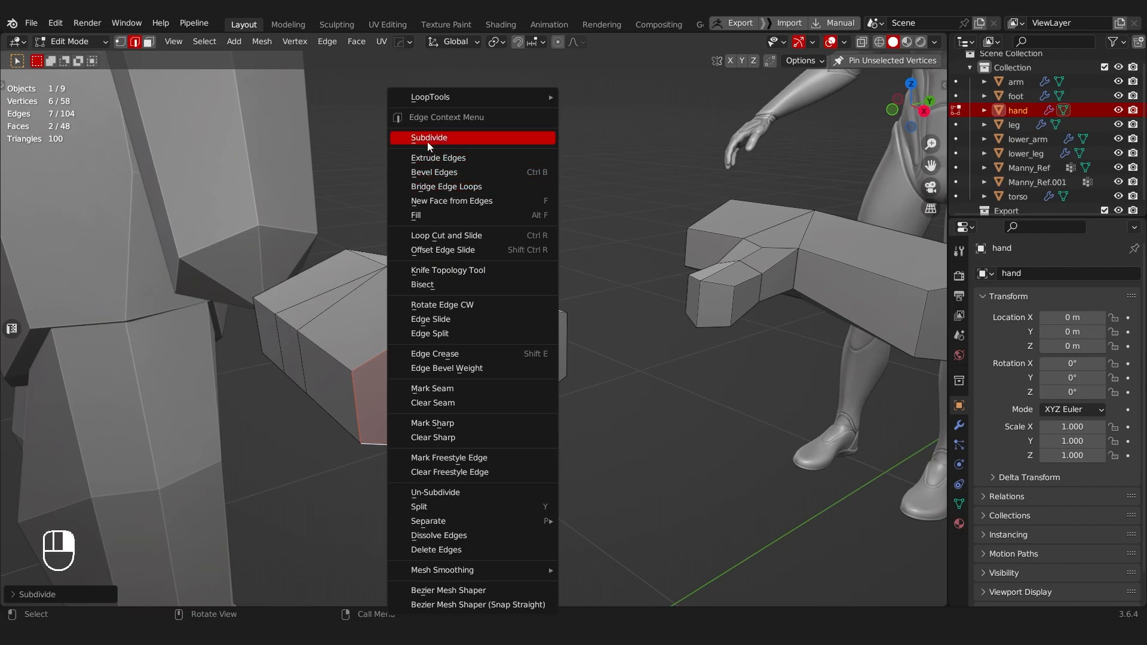
Step: Connect the new midpoint vertices on the palm's end to the centre vertices on its upper and lower surfaces
{"action": "left_click", "coordinate": [422, 364]}
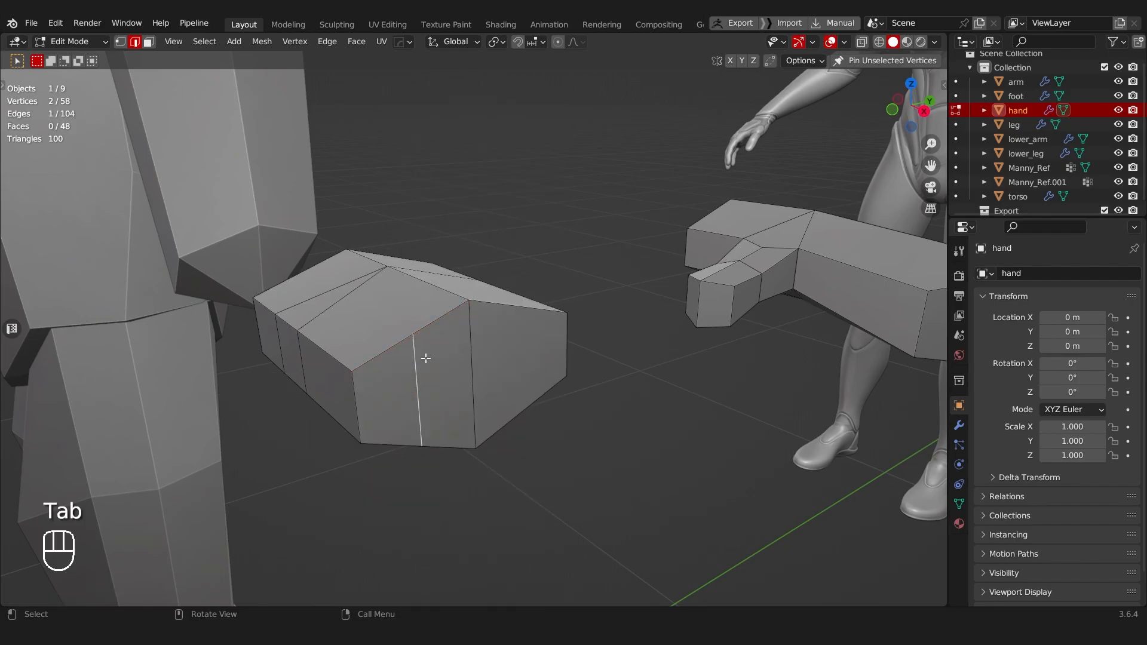
{"action": "middle_click_drag", "start_coordinate": [422, 365], "coordinate": [423, 384]}
{"action": "key", "text": "Tab"}
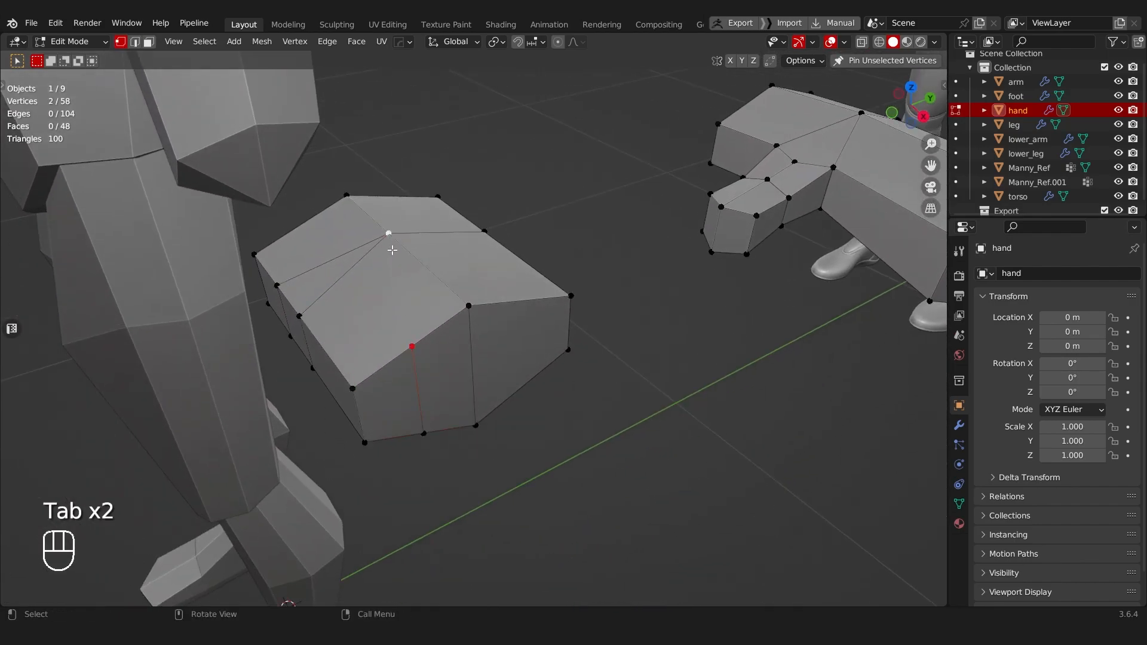
{"action": "key", "text": "j"}
{"action": "middle_click_drag", "start_coordinate": [389, 402], "coordinate": [366, 482]}
{"action": "left_click", "coordinate": [406, 343]}
{"action": "left_click", "coordinate": [380, 539], "text": "shift"}
{"action": "key", "text": "j"}
Step: Extrude the two palm end faces farthest from the thumb side outward as a combined finger block
{"action": "key", "text": "Tab"}
{"action": "left_click_drag", "start_coordinate": [421, 377], "coordinate": [527, 377]}
{"action": "middle_click_drag", "start_coordinate": [527, 376], "coordinate": [589, 464]}
{"action": "key", "text": "w"}
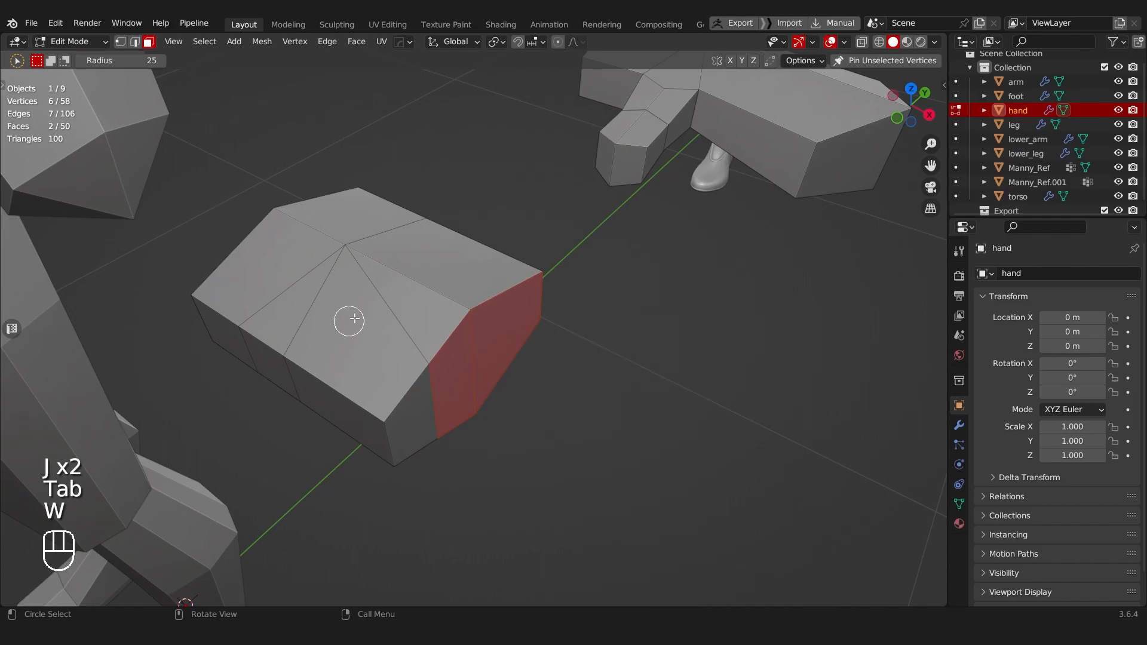
{"action": "key", "text": "w"}
{"action": "key", "text": "w"}
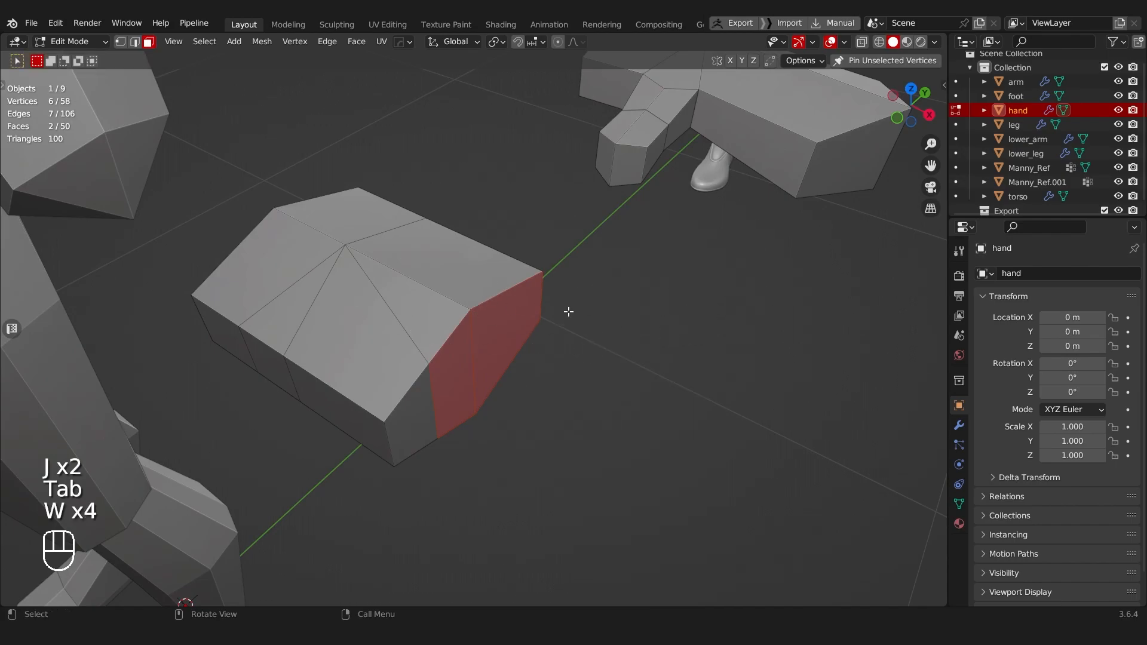
{"action": "key", "text": "e"}
{"action": "left_click", "coordinate": [720, 318]}
{"action": "middle_click_drag", "start_coordinate": [720, 317], "coordinate": [602, 307]}
Step: Slide the vertical edge in the finger block's end toward the middle so its two end faces are about equal
{"action": "key", "text": "Tab"}
{"action": "left_click", "coordinate": [487, 470]}
{"action": "key", "text": "g"}
{"action": "key", "text": "g"}
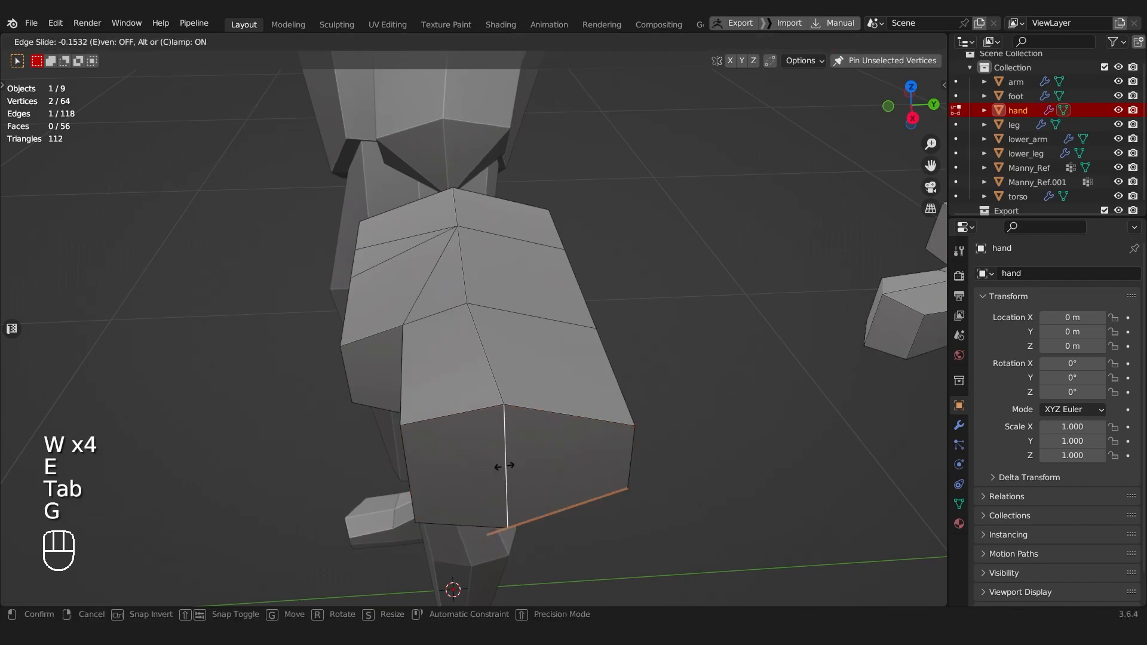
{"action": "left_click", "coordinate": [512, 465]}
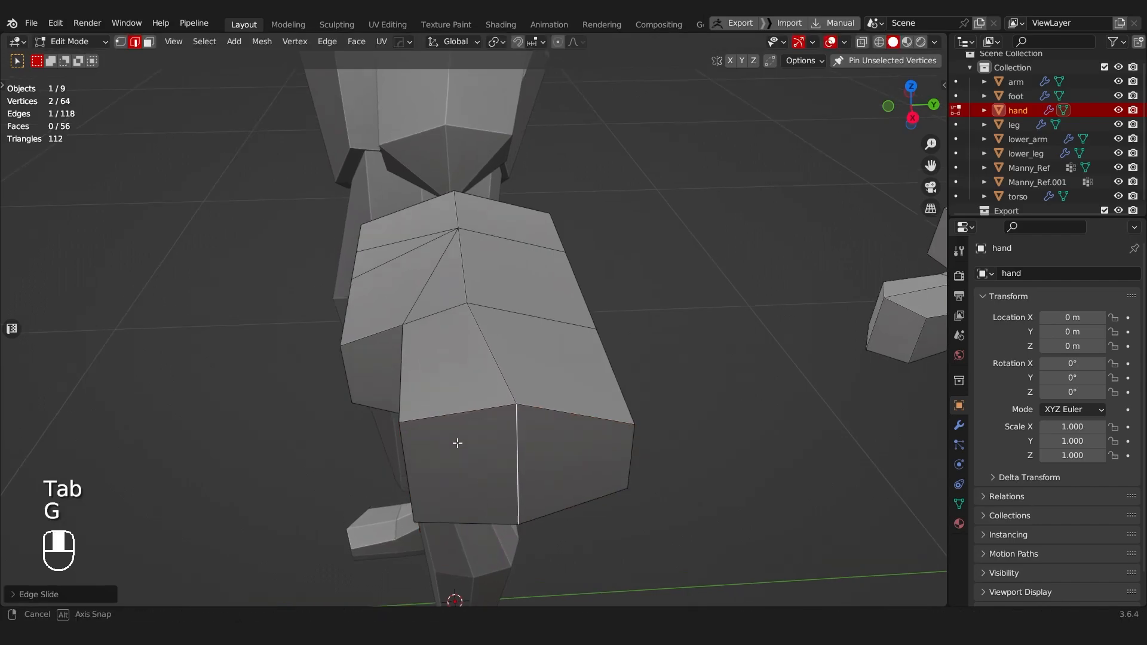
{"action": "middle_click_drag", "start_coordinate": [456, 442], "coordinate": [499, 428]}
Step: Extrude the remaining narrow face at the palm's end outward as a separate index finger
{"action": "key", "text": "Tab"}
{"action": "left_click", "coordinate": [418, 409]}
{"action": "middle_click_drag", "start_coordinate": [380, 399], "coordinate": [518, 498]}
{"action": "key", "text": "w"}
{"action": "key", "text": "w"}
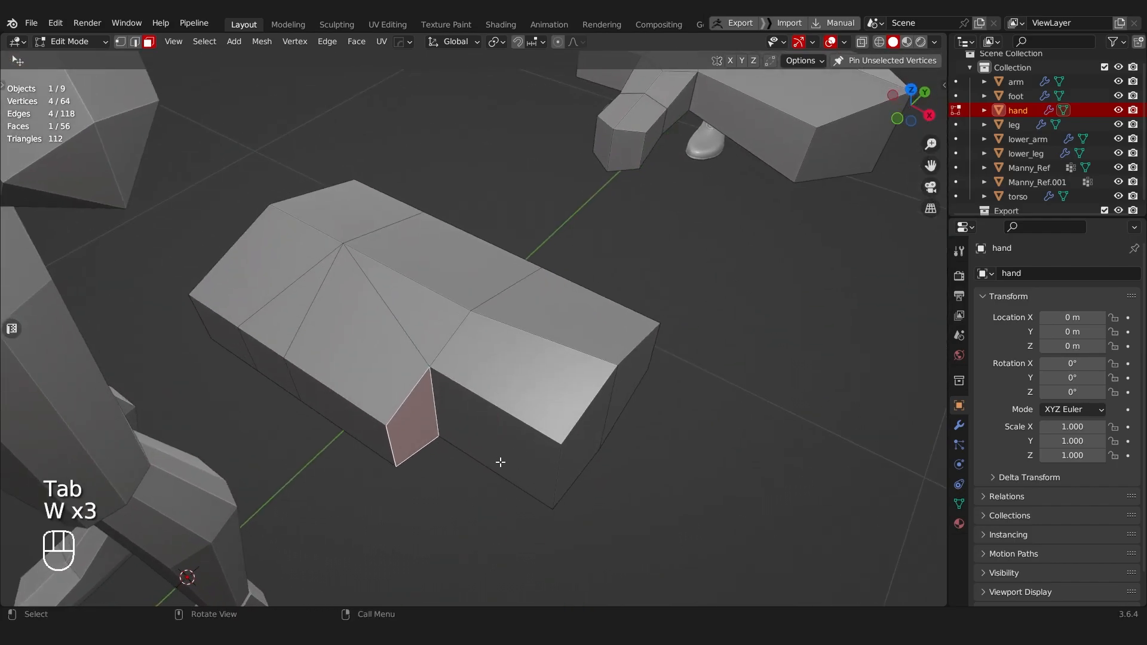
{"action": "key", "text": "e"}
{"action": "left_click", "coordinate": [624, 469]}
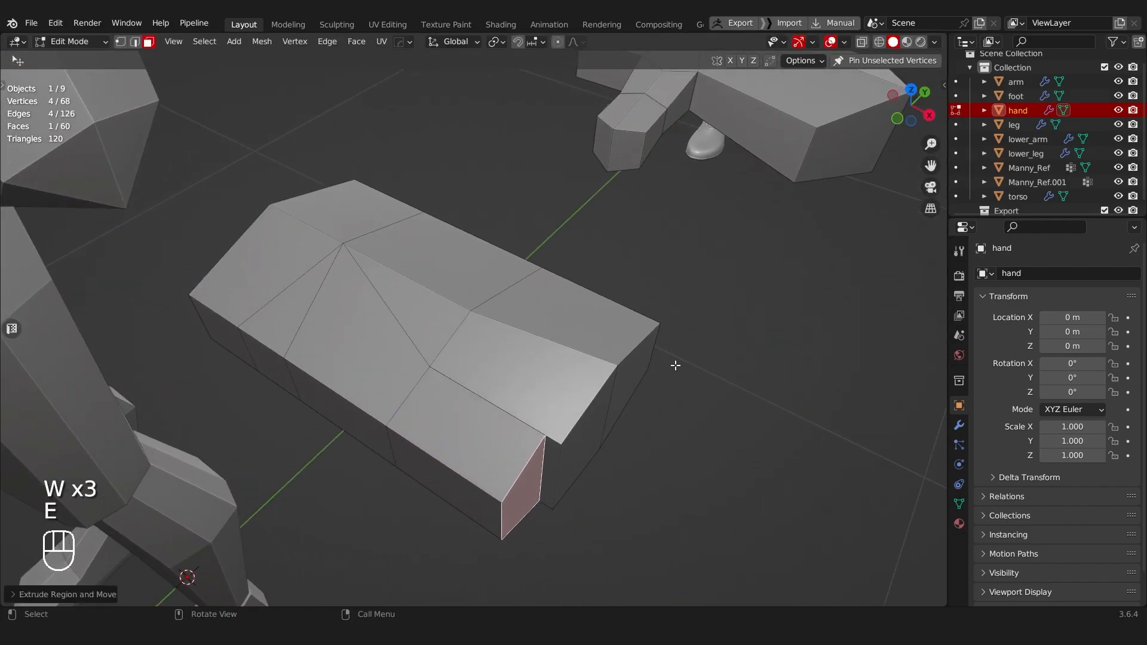
Step: Extrude the narrow bevelled face on the palm's side about 0.026 m along its normal as the thumb
{"action": "key", "text": "w"}
{"action": "middle_click_drag", "start_coordinate": [650, 374], "coordinate": [390, 340]}
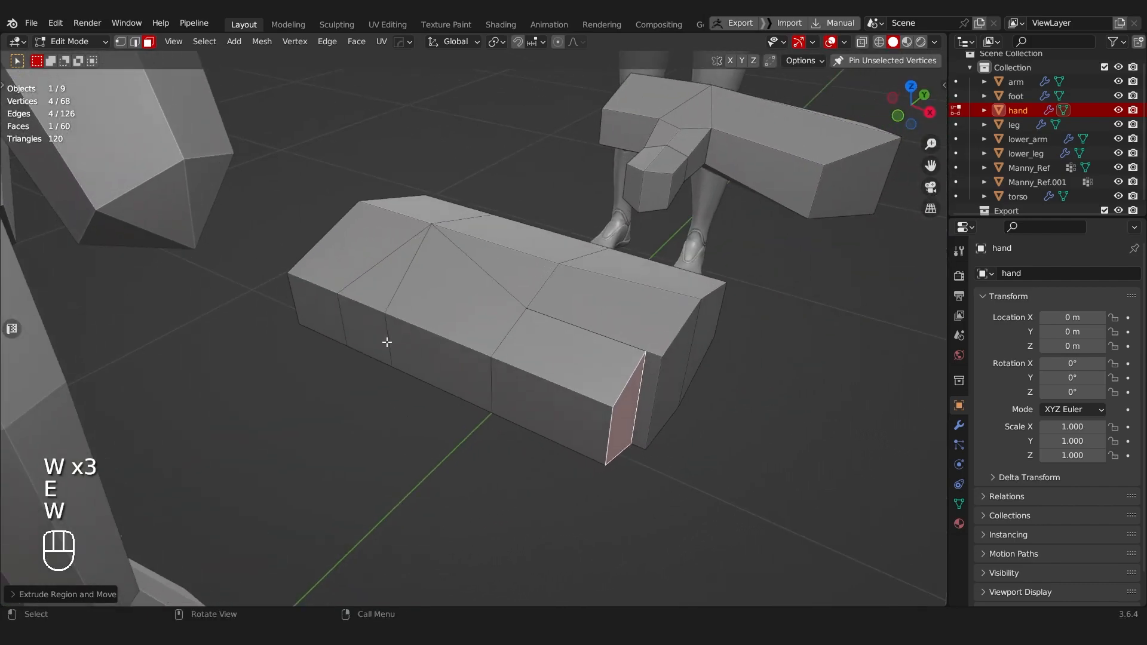
{"action": "left_click", "coordinate": [387, 340]}
{"action": "key", "text": "w"}
{"action": "key", "text": "w"}
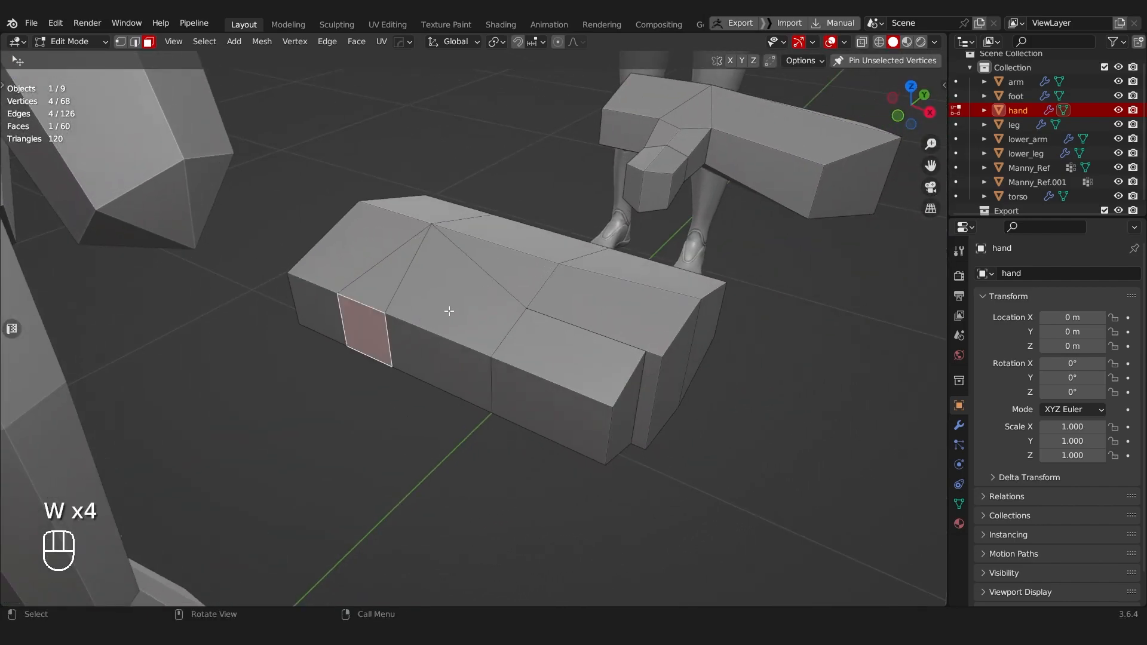
{"action": "key", "text": "e"}
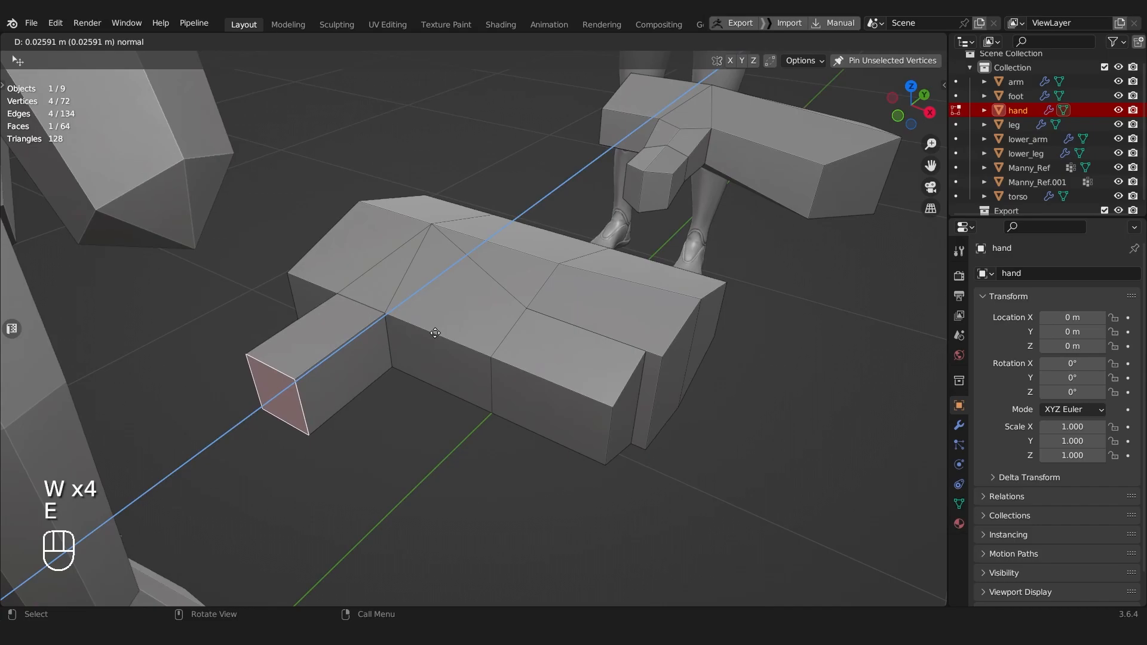
{"action": "left_click", "coordinate": [439, 336]}
Step: Select the index finger's end face and move it along X to lengthen the finger
{"action": "middle_click_drag", "start_coordinate": [411, 195], "coordinate": [437, 273]}
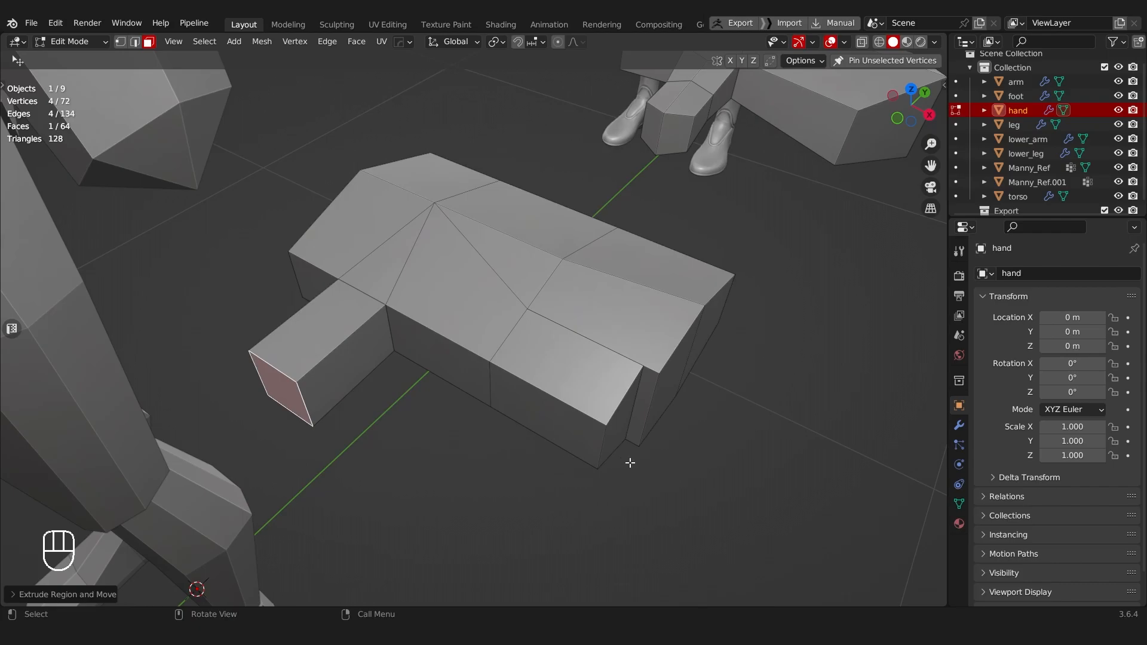
{"action": "middle_click_drag", "start_coordinate": [673, 382], "coordinate": [642, 360]}
{"action": "key", "text": "Tab"}
{"action": "left_click", "coordinate": [604, 426]}
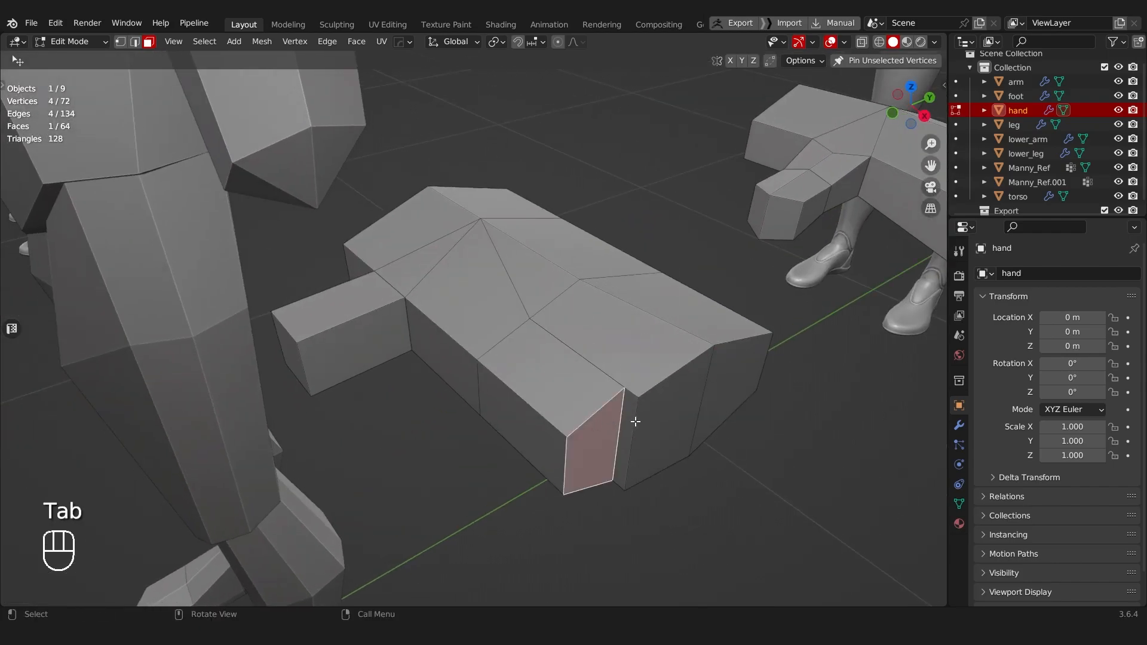
{"action": "middle_click_drag", "start_coordinate": [634, 422], "coordinate": [669, 400]}
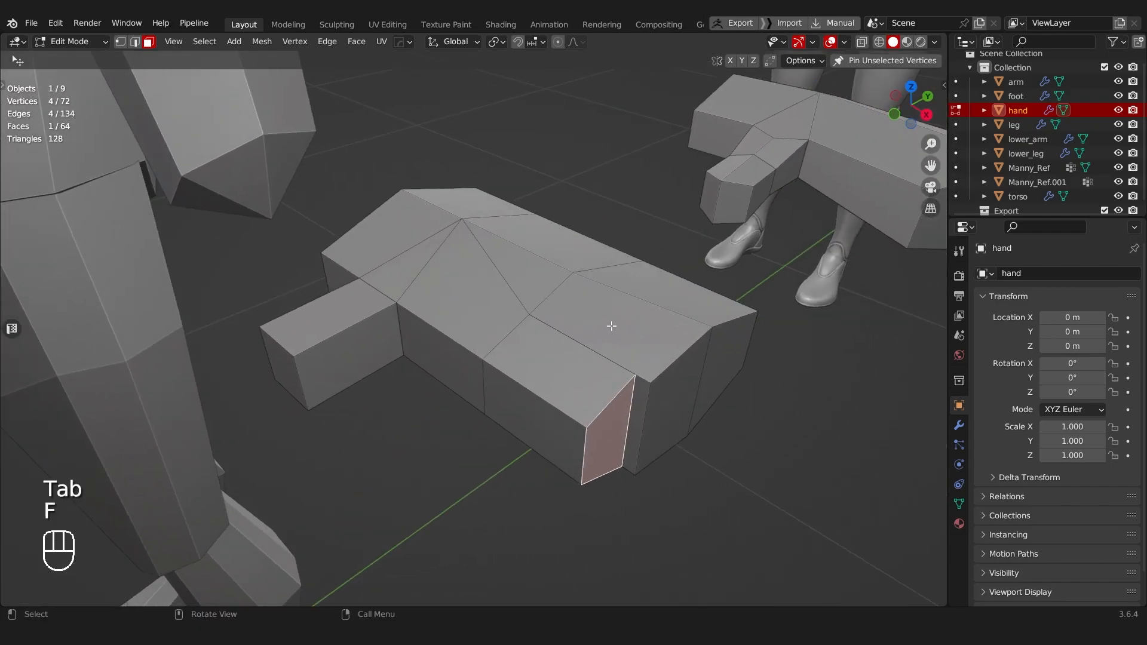
{"action": "key", "text": "ctrl+z"}
{"action": "key", "text": "g"}
{"action": "right_click", "coordinate": [651, 351]}
{"action": "middle_click_drag", "start_coordinate": [651, 351], "coordinate": [609, 379]}
{"action": "key", "text": "g"}
{"action": "key", "text": "y"}
{"action": "key", "text": "x"}
{"action": "left_click", "coordinate": [696, 335]}
Step: Slide a vertical edge at the index finger's tip to adjust the finger's width
{"action": "key", "text": "Tab"}
{"action": "left_click", "coordinate": [541, 328]}
{"action": "left_click", "coordinate": [546, 450], "text": "shift"}
{"action": "key", "text": "g"}
{"action": "key", "text": "g"}
{"action": "left_click", "coordinate": [567, 435]}
Step: Scale down the two end faces of the finger block and the end face of the index finger
{"action": "key", "text": "Tab"}
{"action": "left_click", "coordinate": [591, 266]}
{"action": "left_click", "coordinate": [619, 409], "text": "shift"}
{"action": "key", "text": "s"}
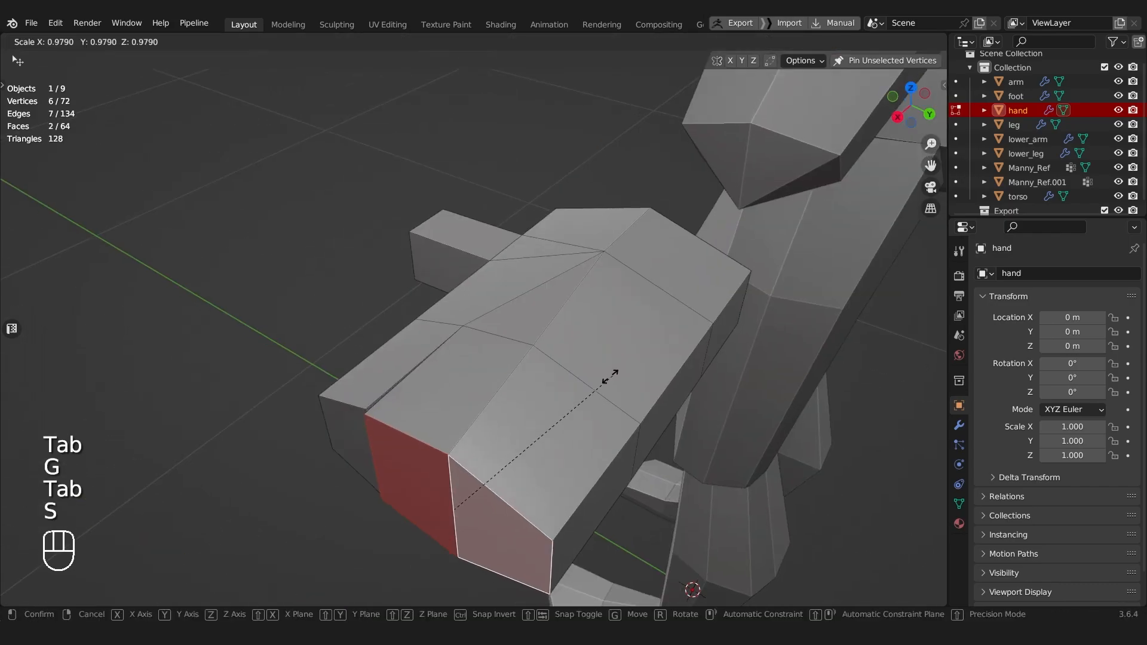
{"action": "left_click", "coordinate": [570, 398]}
{"action": "middle_click_drag", "start_coordinate": [526, 393], "coordinate": [562, 366]}
{"action": "left_click", "coordinate": [420, 432]}
{"action": "key", "text": "s"}
{"action": "left_click", "coordinate": [491, 396]}
{"action": "middle_click_drag", "start_coordinate": [489, 397], "coordinate": [517, 387]}
Step: Scale the two vertical edges on the index finger's inner side, at tip and base, down along Z
{"action": "key", "text": "Tab"}
{"action": "left_click", "coordinate": [514, 458]}
{"action": "middle_click_drag", "start_coordinate": [509, 454], "coordinate": [455, 441]}
{"action": "left_click", "coordinate": [409, 411]}
{"action": "middle_click_drag", "start_coordinate": [408, 410], "coordinate": [434, 455]}
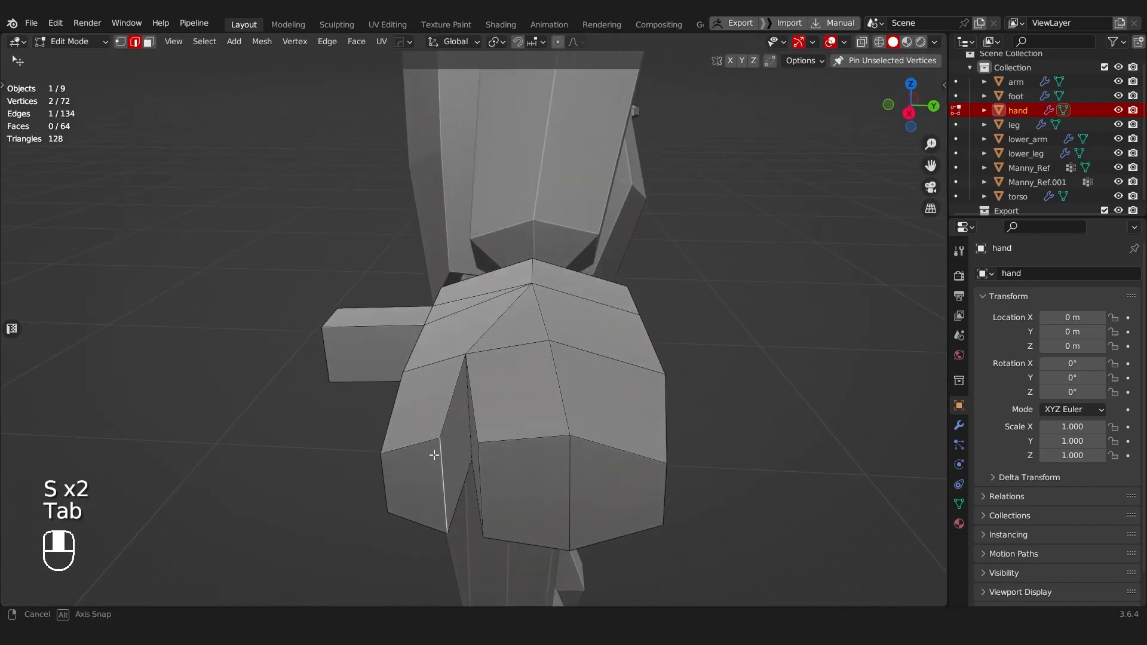
{"action": "left_click", "coordinate": [457, 401], "text": "shift"}
{"action": "middle_click_drag", "start_coordinate": [457, 402], "coordinate": [471, 406]}
{"action": "key", "text": "s"}
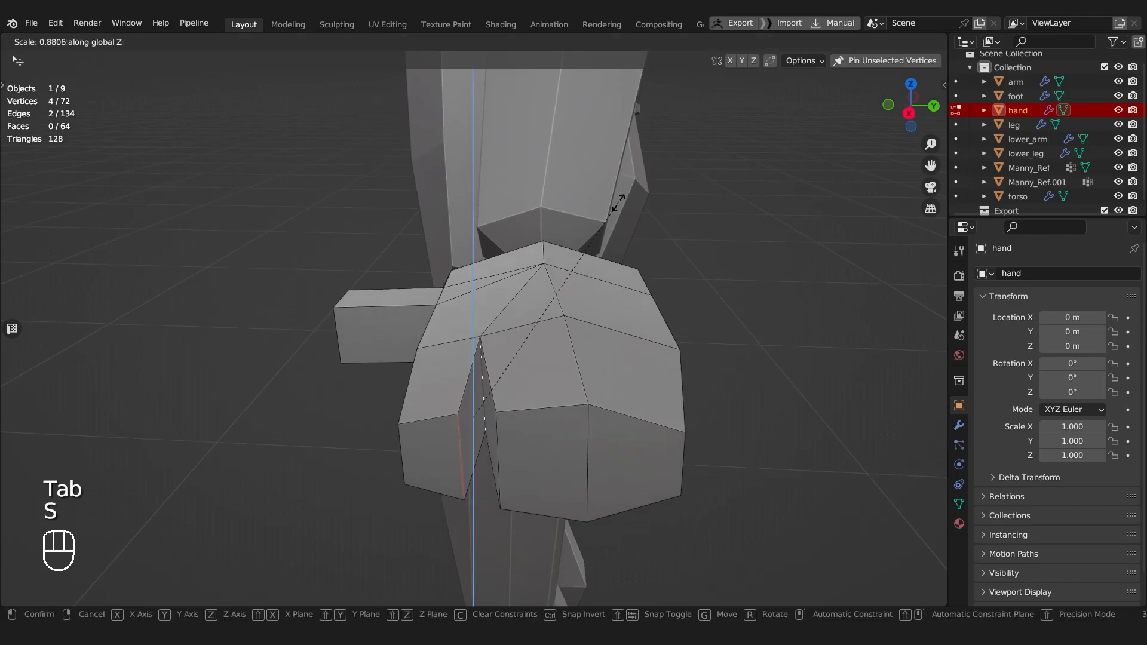
{"action": "left_click", "coordinate": [584, 259]}
Step: Select the thumb's end face and scale it down to taper the thumb
{"action": "middle_click_drag", "start_coordinate": [442, 459], "coordinate": [653, 473]}
{"action": "scroll", "coordinate": [653, 474], "scroll_direction": "down", "scroll_amount": 3}
{"action": "scroll", "coordinate": [425, 405], "scroll_direction": "up", "scroll_amount": 2}
{"action": "key", "text": "Tab"}
{"action": "left_click", "coordinate": [562, 427]}
{"action": "left_click", "coordinate": [468, 422]}
{"action": "key", "text": "s"}
{"action": "left_click", "coordinate": [563, 356]}
{"action": "middle_click_drag", "start_coordinate": [563, 356], "coordinate": [476, 345]}
Step: Turn on x-ray vertex selection with the box select tool and undo the stray vertex move at the thumb's base
{"action": "key", "text": "Tab"}
{"action": "left_click", "coordinate": [375, 349]}
{"action": "key", "text": "alt+z"}
{"action": "middle_click_drag", "start_coordinate": [399, 294], "coordinate": [425, 346]}
{"action": "left_click_drag", "start_coordinate": [384, 346], "coordinate": [522, 402]}
{"action": "key", "text": "ctrl+z"}
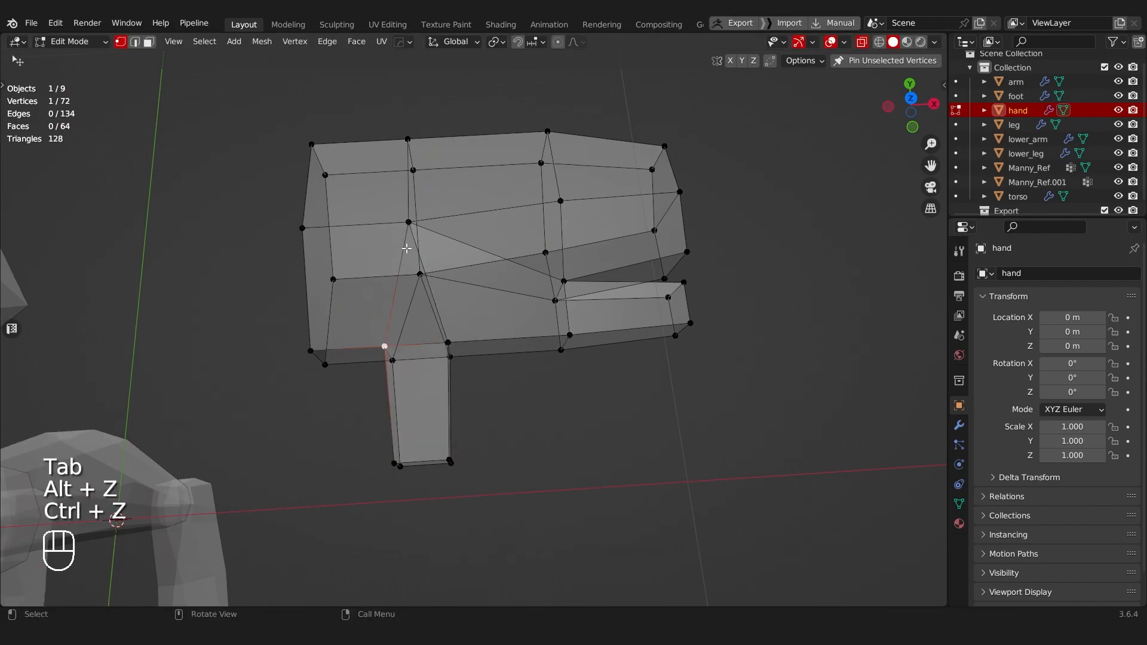
{"action": "key", "text": "w"}
{"action": "key", "text": "w"}
{"action": "key", "text": "w"}
{"action": "key", "text": "w"}
{"action": "key", "text": "w"}
{"action": "key", "text": "w"}
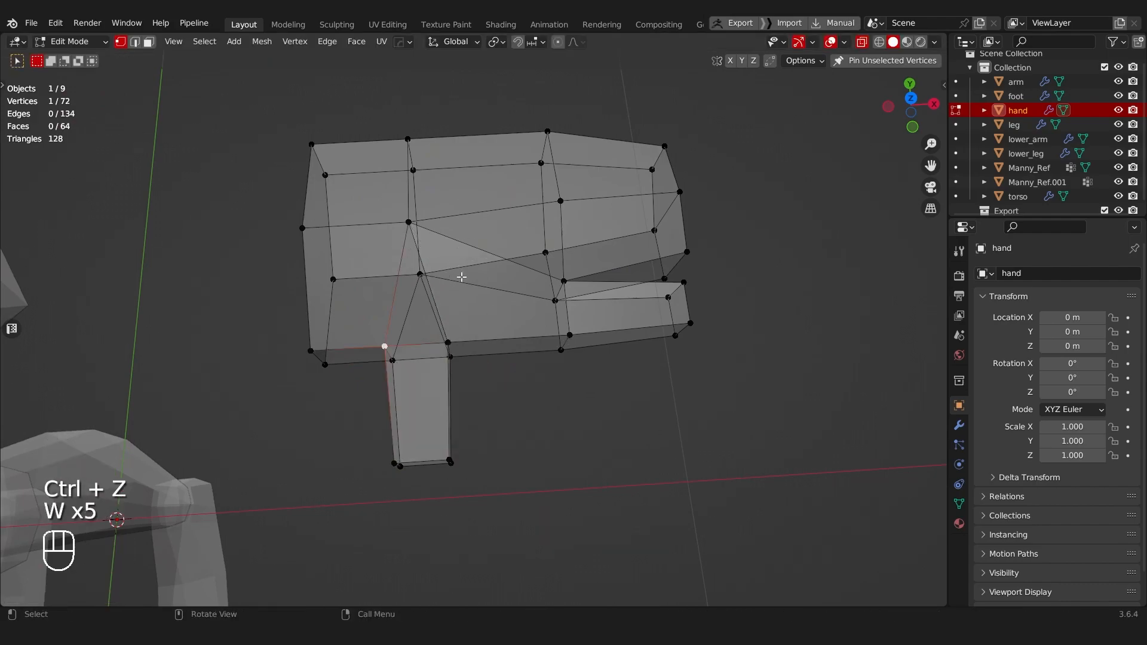
{"action": "key", "text": "w"}
{"action": "key", "text": "w"}
{"action": "key", "text": "w"}
Step: Select the four vertices at the thumb's base, scale them down in two passes, and turn x-ray off
{"action": "left_click_drag", "start_coordinate": [359, 329], "coordinate": [459, 368]}
{"action": "key", "text": "s"}
{"action": "left_click", "coordinate": [505, 320]}
{"action": "middle_click_drag", "start_coordinate": [481, 353], "coordinate": [496, 331], "text": "shift"}
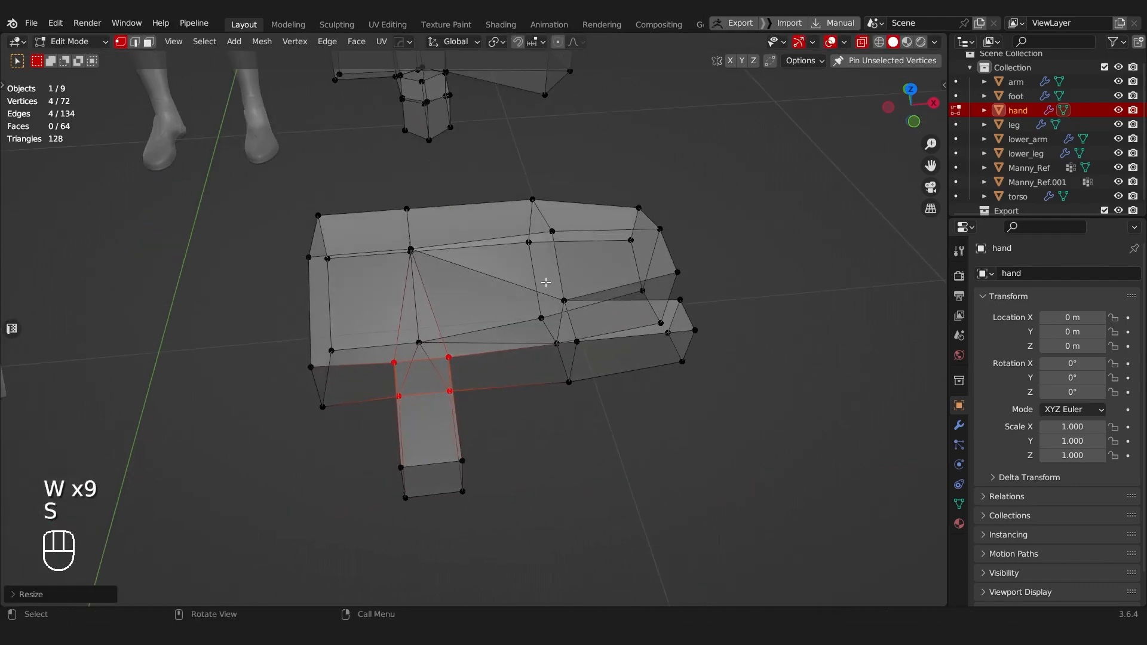
{"action": "key", "text": "s"}
{"action": "left_click", "coordinate": [571, 269]}
{"action": "middle_click_drag", "start_coordinate": [406, 361], "coordinate": [242, 328]}
{"action": "key", "text": "alt+z"}
Step: Select the six vertices at the finger block's end and scale them down along Z
{"action": "scroll", "coordinate": [524, 348], "scroll_direction": "down", "scroll_amount": 2}
{"action": "middle_click_drag", "start_coordinate": [439, 326], "coordinate": [444, 295]}
{"action": "scroll", "coordinate": [449, 296], "scroll_direction": "up", "scroll_amount": 1}
{"action": "left_click", "coordinate": [458, 298]}
{"action": "left_click", "coordinate": [463, 376], "text": "shift"}
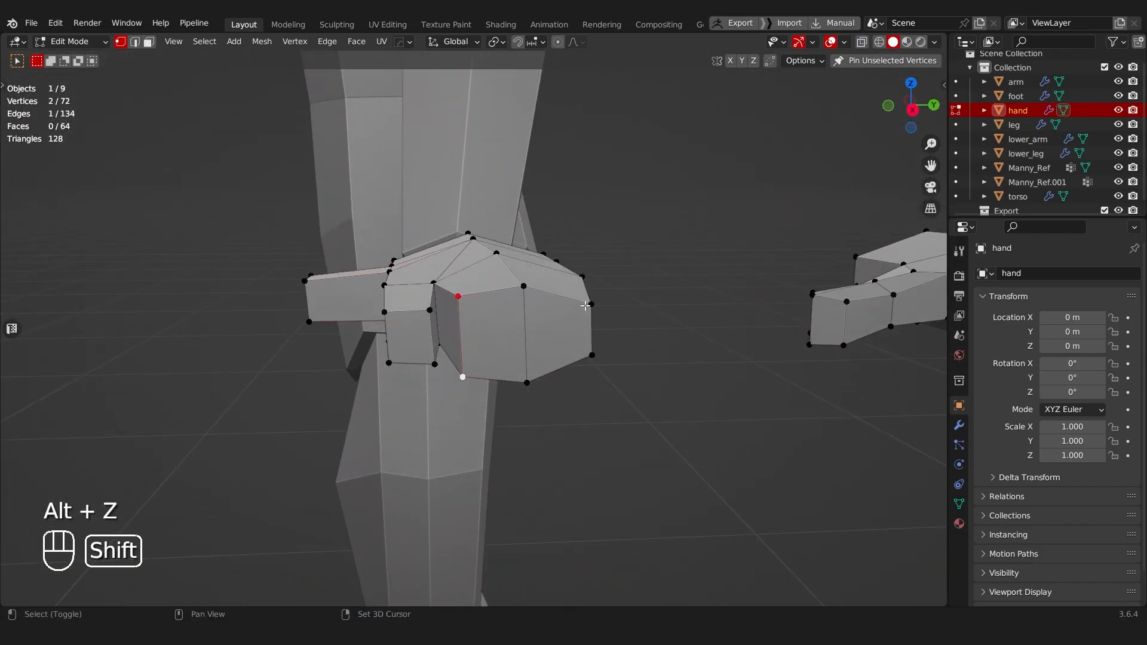
{"action": "key", "text": "s"}
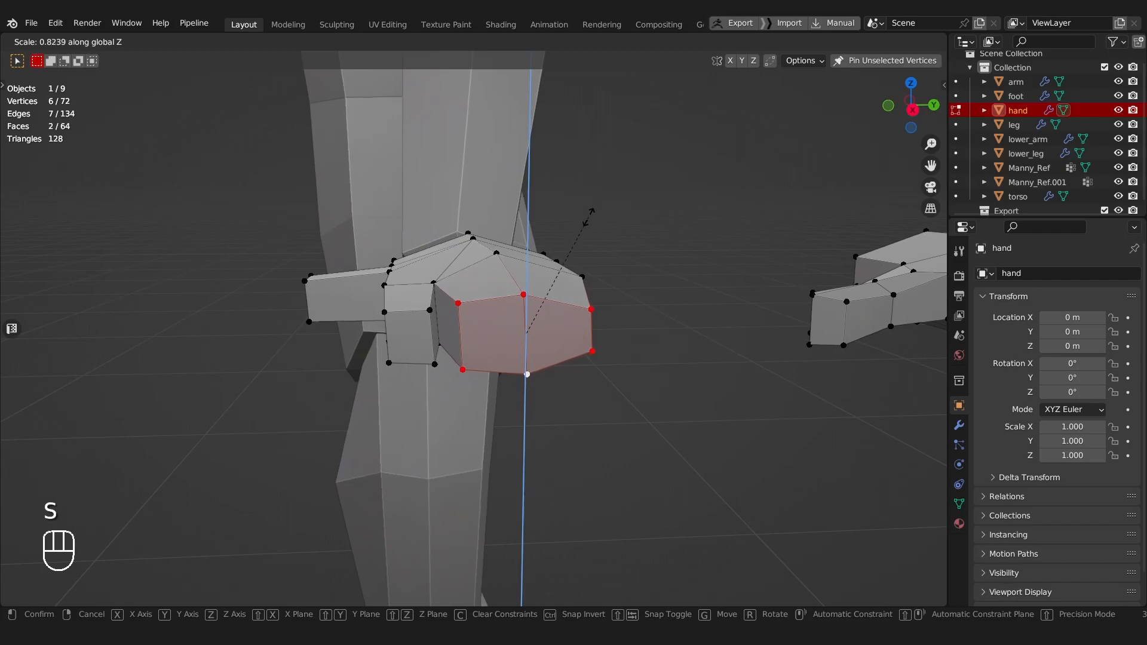
{"action": "left_click", "coordinate": [527, 361]}
Step: Select the knuckle row of vertices in top view with x-ray on and move it about -0.0076 m along X
{"action": "key", "text": "Tab"}
{"action": "middle_click_drag", "start_coordinate": [520, 236], "coordinate": [521, 369]}
{"action": "key", "text": "Tab"}
{"action": "left_click", "coordinate": [421, 369]}
{"action": "key", "text": "alt+z"}
{"action": "left_click_drag", "start_coordinate": [323, 282], "coordinate": [619, 350]}
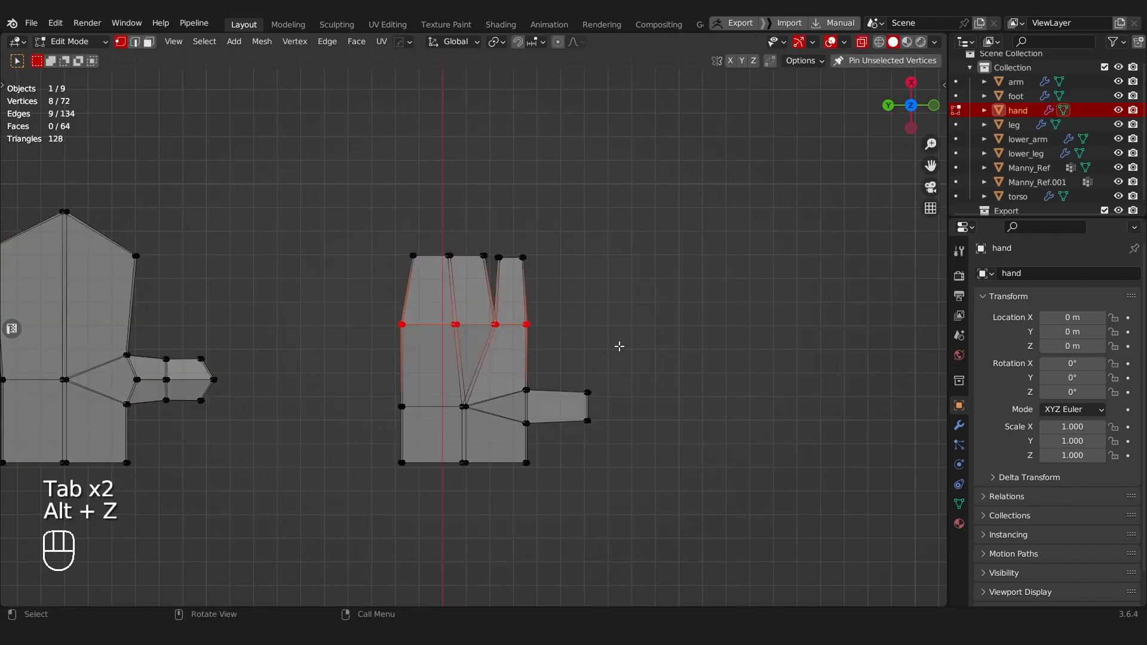
{"action": "key", "text": "g"}
{"action": "key", "text": "x"}
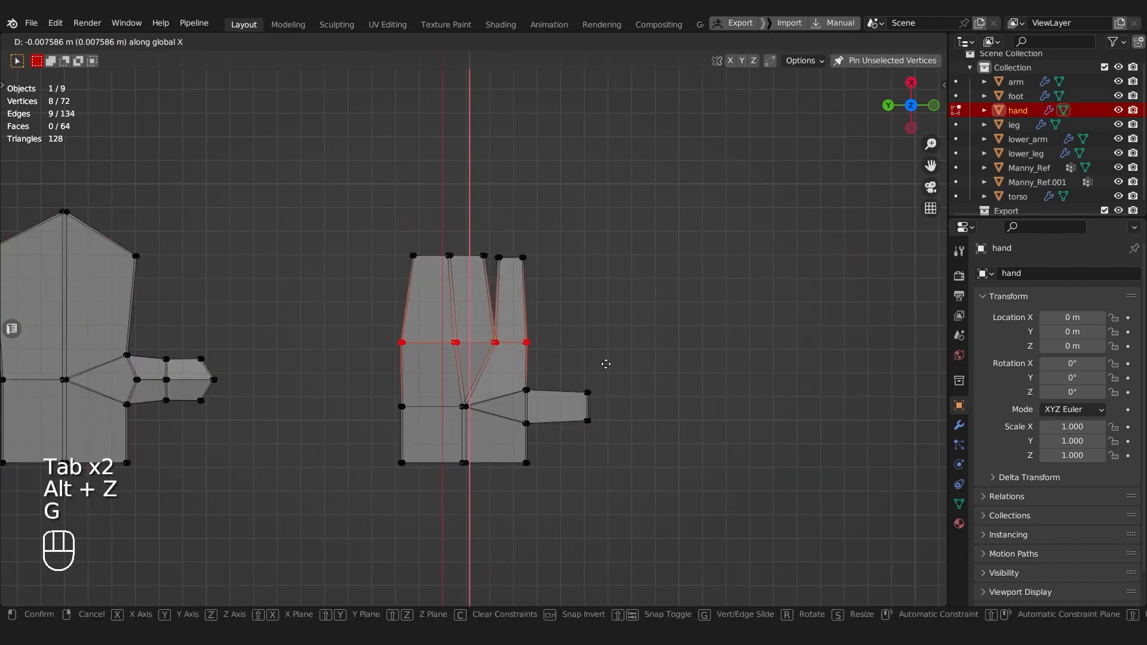
{"action": "left_click", "coordinate": [606, 364]}
Step: In top view, select the four vertices on the palm's outer side near the wrist, move them inward along Y and rotate them to taper the palm
{"action": "middle_click_drag", "start_coordinate": [473, 375], "coordinate": [458, 328], "text": "shift"}
{"action": "scroll", "coordinate": [458, 328], "scroll_direction": "up", "scroll_amount": 2}
{"action": "left_click_drag", "start_coordinate": [310, 353], "coordinate": [375, 493]}
{"action": "key", "text": "g"}
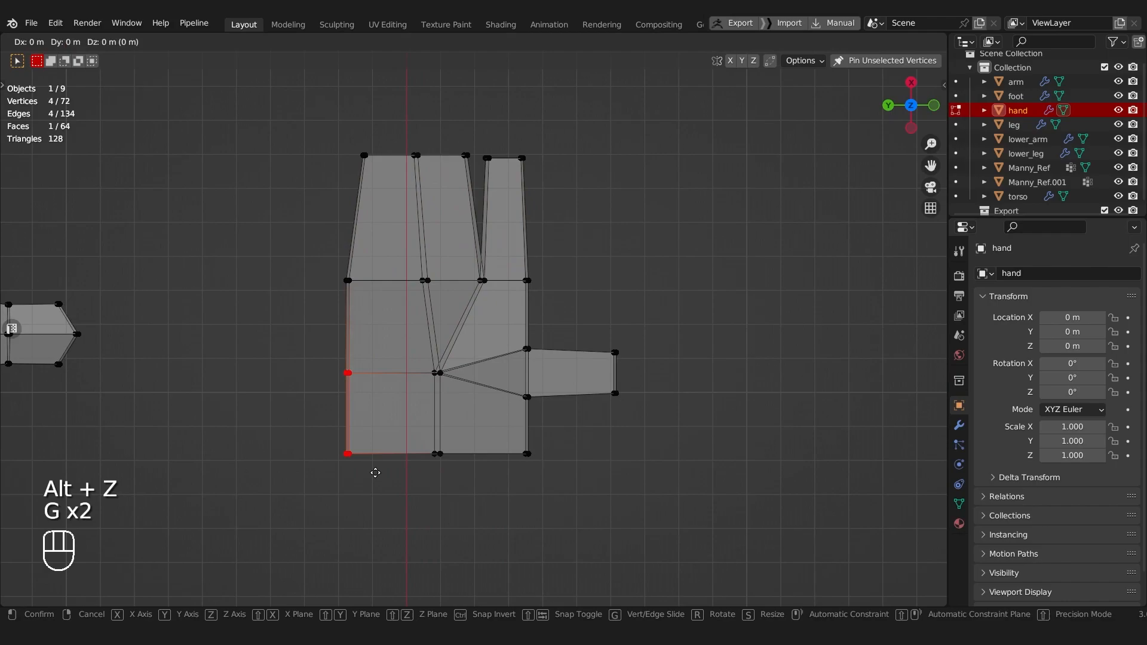
{"action": "key", "text": "y"}
{"action": "left_click", "coordinate": [390, 472]}
{"action": "key", "text": "r"}
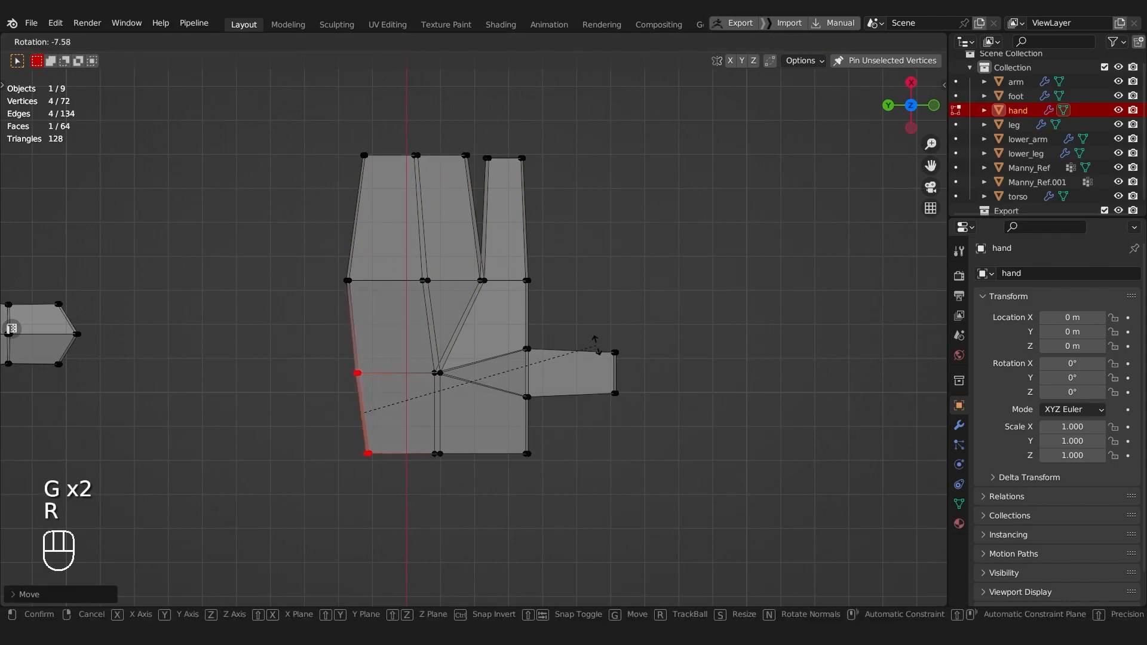
{"action": "left_click", "coordinate": [597, 338]}
Step: Select the wrist corner vertices on the thumb side and move them inward along Y
{"action": "left_click_drag", "start_coordinate": [498, 319], "coordinate": [590, 478]}
{"action": "key", "text": "g"}
{"action": "key", "text": "y"}
{"action": "left_click", "coordinate": [581, 476]}
Step: Select the four vertices at the thumb's base and move them inward along Y, then finish with a rotation adjustment
{"action": "left_click", "coordinate": [527, 280]}
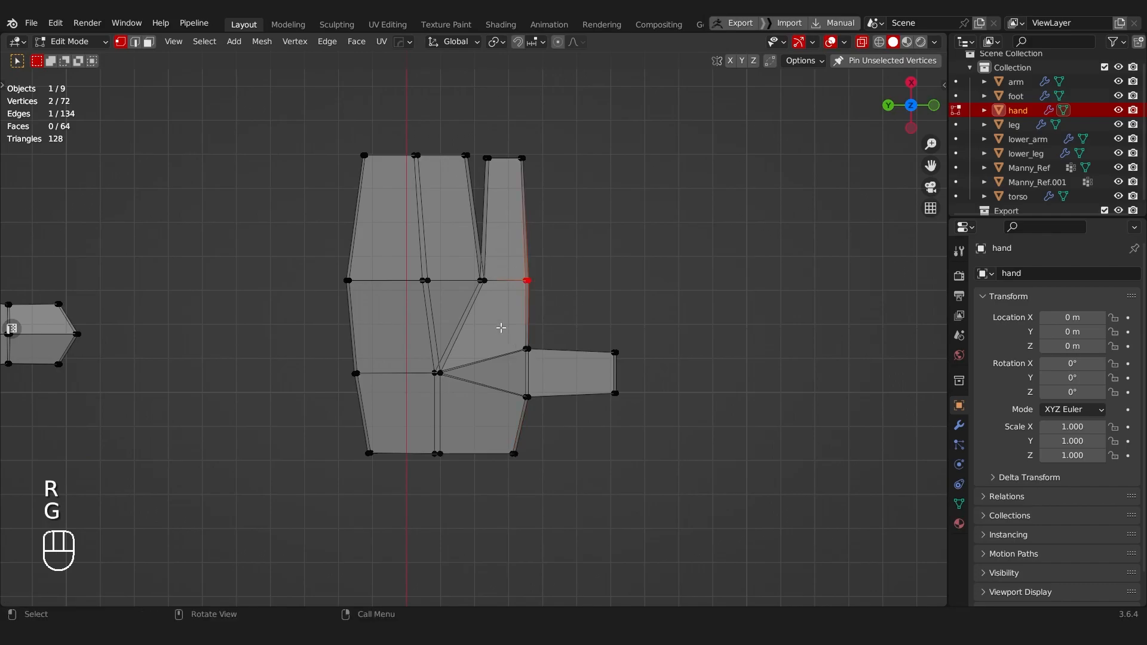
{"action": "left_click_drag", "start_coordinate": [500, 328], "coordinate": [557, 434]}
{"action": "key", "text": "g"}
{"action": "key", "text": "y"}
{"action": "left_click", "coordinate": [552, 433]}
{"action": "key", "text": "r"}
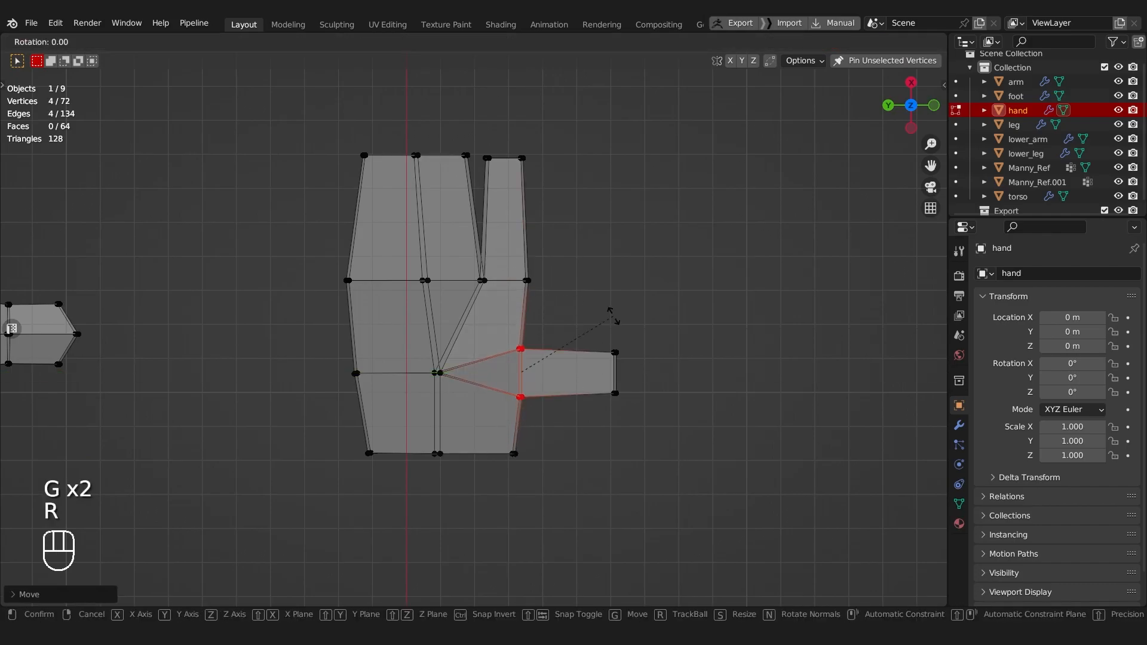
{"action": "left_click", "coordinate": [610, 316]}
Step: Cancel the free move of the thumb-base vertices and shift them outward about -0.0009 m along Y instead
{"action": "key", "text": "g"}
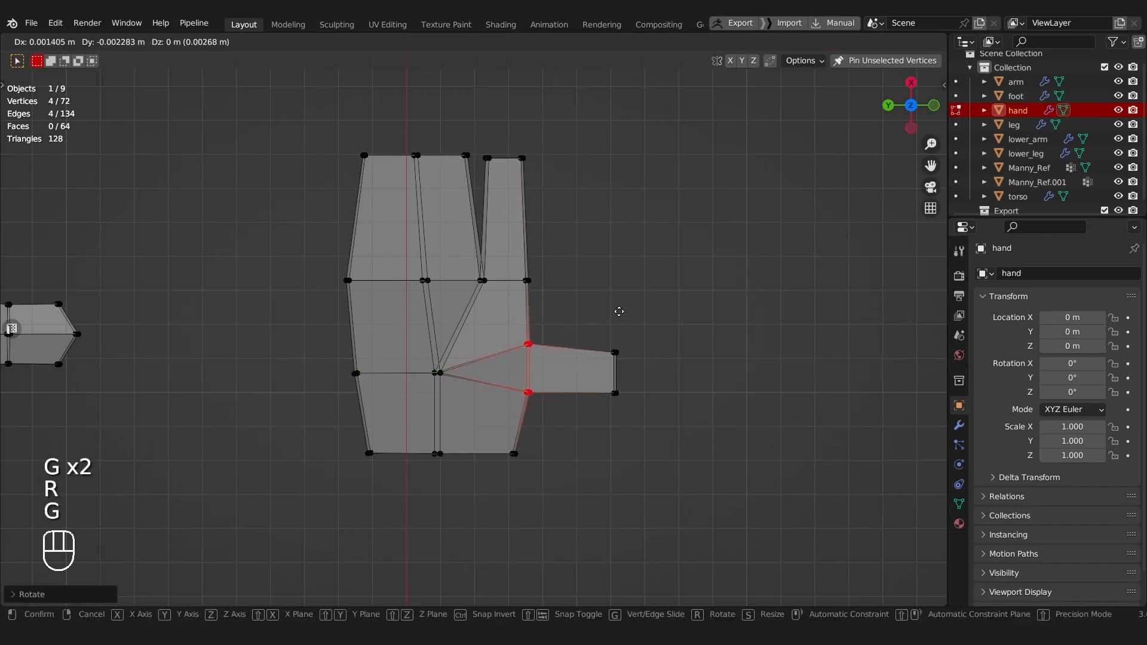
{"action": "key", "text": "shift"}
{"action": "right_click", "coordinate": [610, 323]}
{"action": "key", "text": "g"}
{"action": "key", "text": "x"}
{"action": "key", "text": "y"}
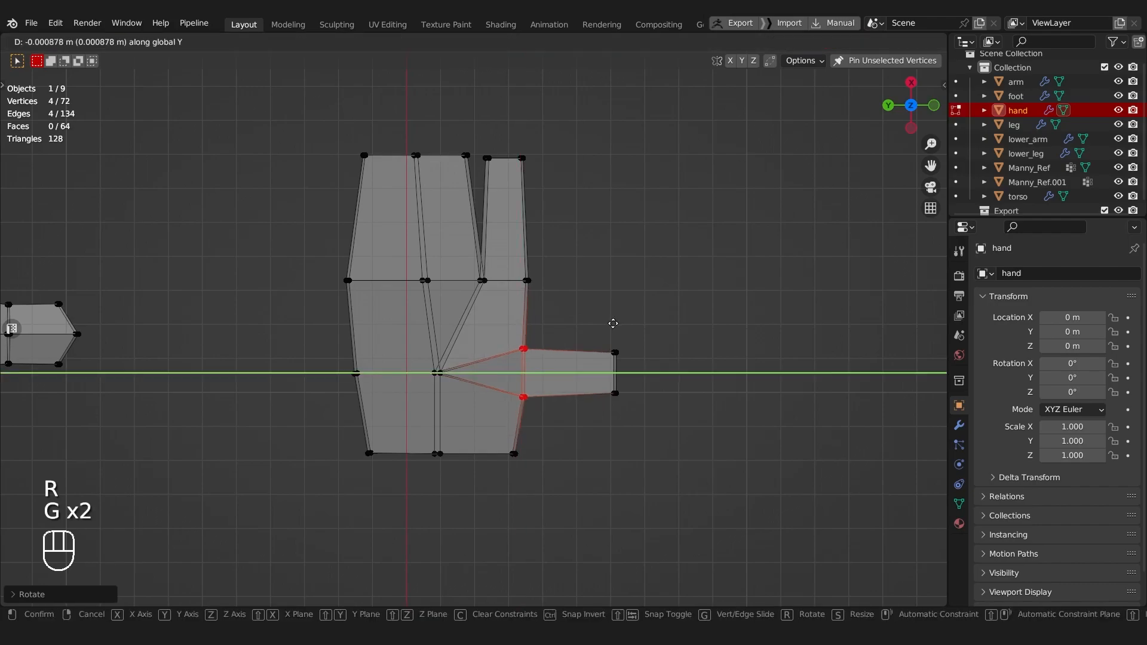
{"action": "left_click", "coordinate": [611, 322]}
Step: Select the four vertices at the thumb's tip and scale them slightly
{"action": "left_click_drag", "start_coordinate": [590, 335], "coordinate": [654, 428]}
{"action": "key", "text": "s"}
{"action": "left_click", "coordinate": [725, 317]}
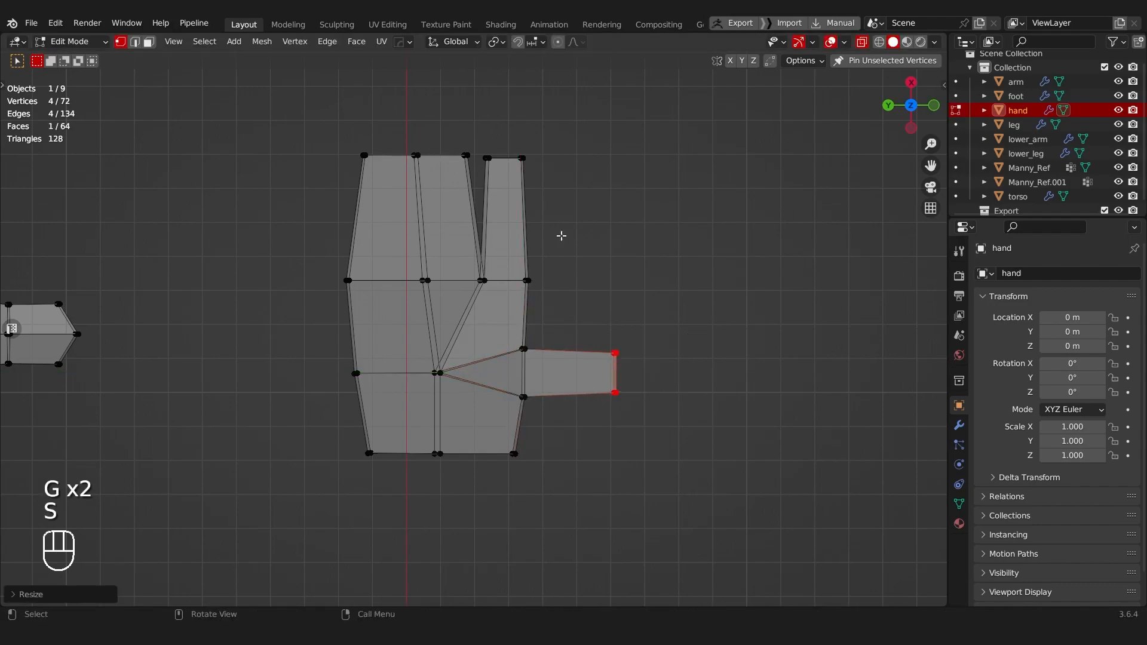
Step: Select the separate finger's four tip vertices and edge-slide them toward the knuckle to shorten the finger
{"action": "left_click_drag", "start_coordinate": [483, 131], "coordinate": [572, 192]}
{"action": "key", "text": "g"}
{"action": "key", "text": "g"}
{"action": "key", "text": "shift"}
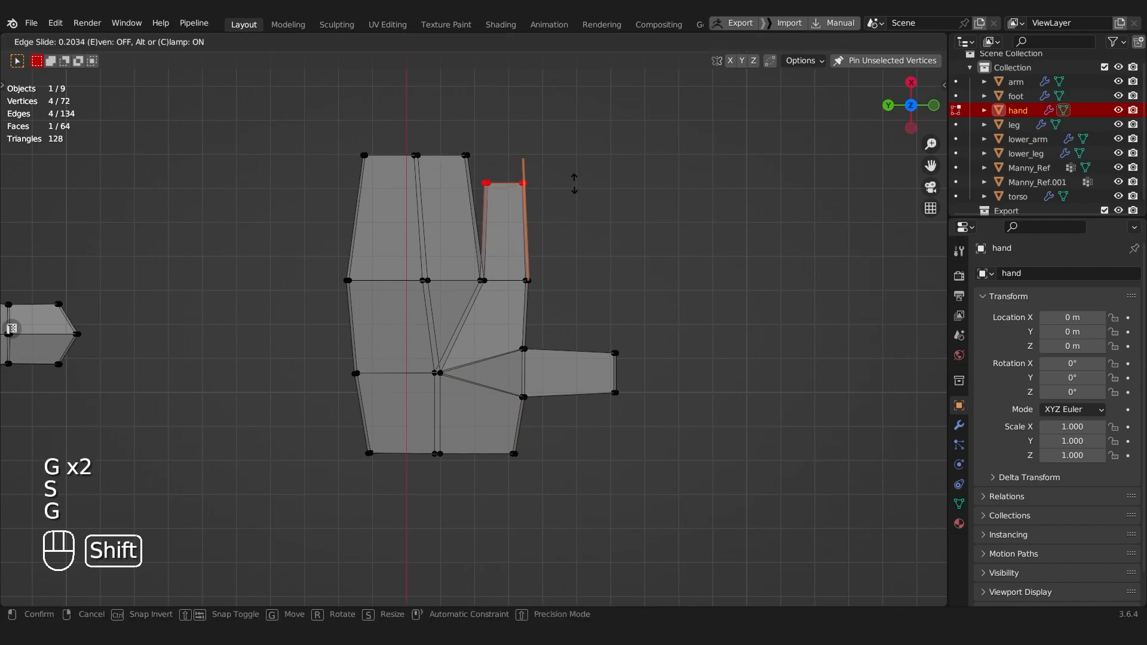
{"action": "left_click", "coordinate": [563, 143]}
Step: Select the six vertices at the finger block's tip, then rotate and move them so the tip slopes down toward the outer side
{"action": "left_click_drag", "start_coordinate": [364, 140], "coordinate": [385, 168]}
{"action": "left_click_drag", "start_coordinate": [338, 143], "coordinate": [377, 178]}
{"action": "left_click_drag", "start_coordinate": [335, 113], "coordinate": [490, 166]}
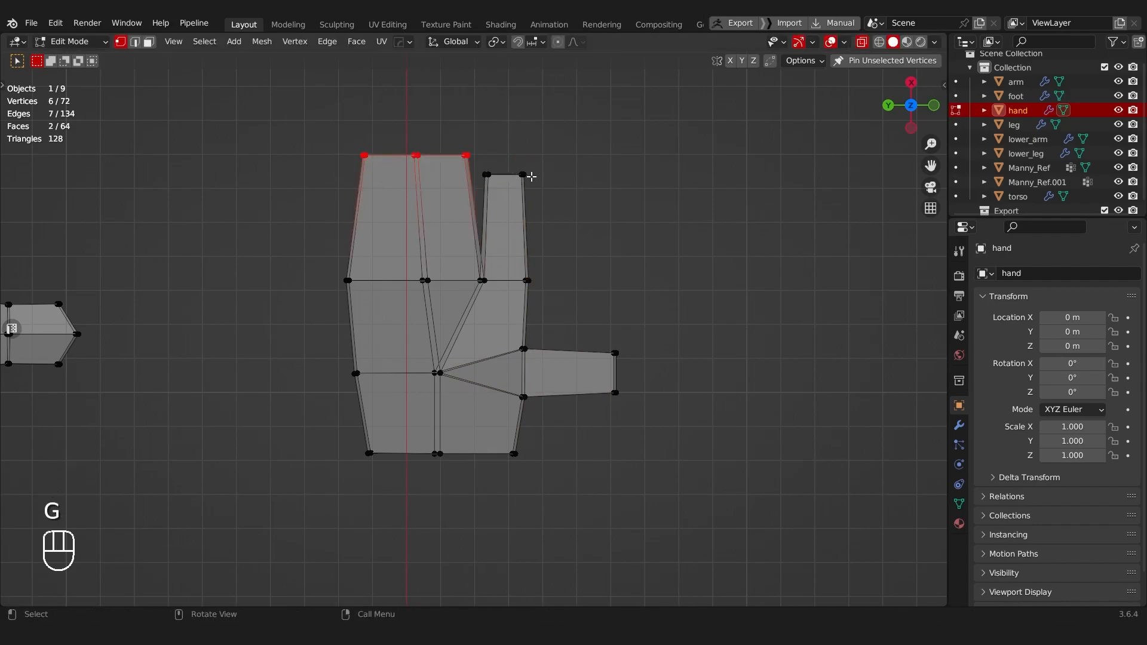
{"action": "key", "text": "r"}
{"action": "key", "text": "g"}
{"action": "left_click", "coordinate": [543, 152]}
{"action": "key", "text": "r"}
{"action": "key", "text": "g"}
{"action": "left_click", "coordinate": [545, 147]}
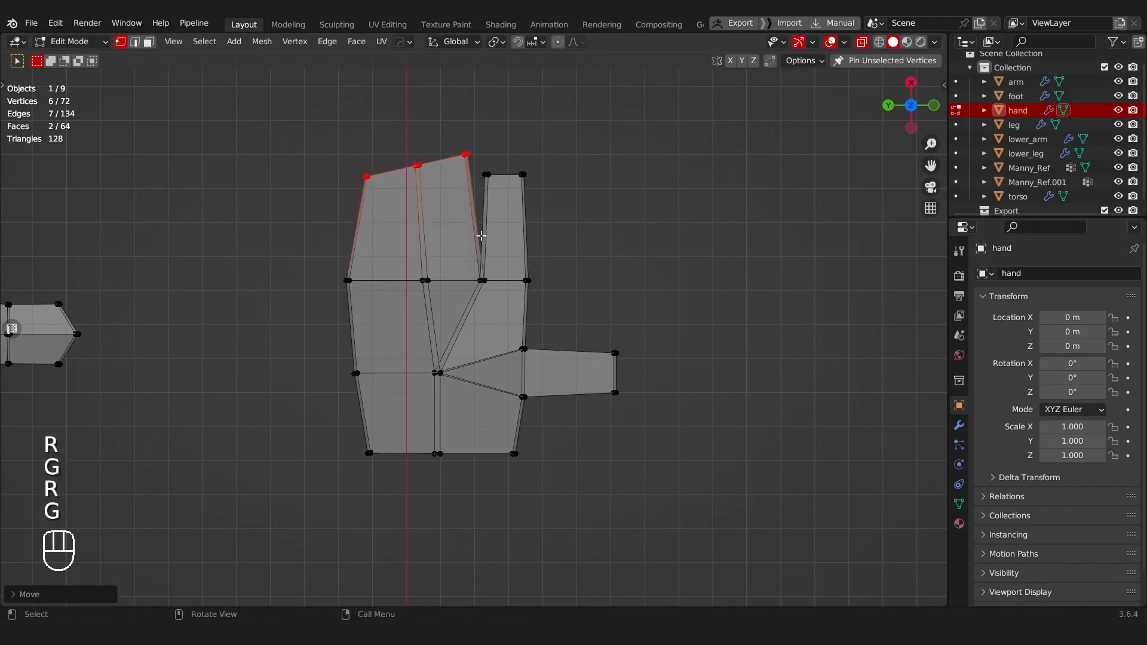
Step: Select the four knuckle vertices at the separate finger's base, rotate them to slope outward, and shift them slightly toward the wrist
{"action": "left_click_drag", "start_coordinate": [460, 268], "coordinate": [568, 290]}
{"action": "key", "text": "r"}
{"action": "left_click", "coordinate": [631, 262]}
{"action": "key", "text": "g"}
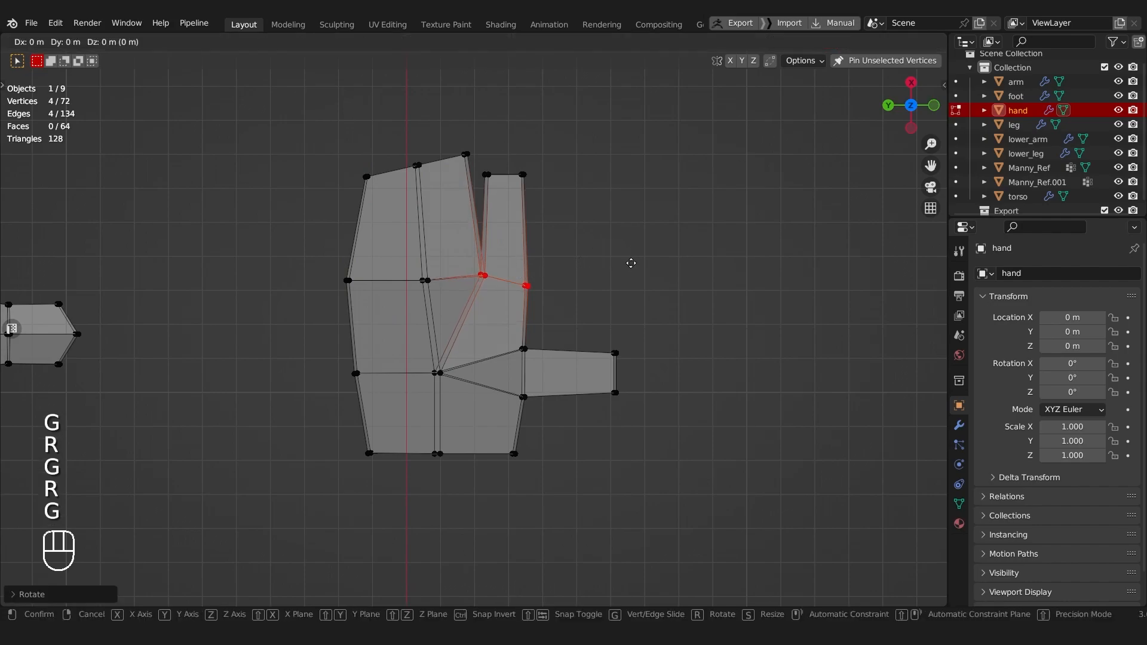
{"action": "left_click", "coordinate": [630, 269]}
Step: Move the outer knuckle vertices about -0.0037 m along X and slide the middle knuckle vertices outward by about 0.08
{"action": "left_click_drag", "start_coordinate": [322, 252], "coordinate": [381, 299]}
{"action": "key", "text": "g"}
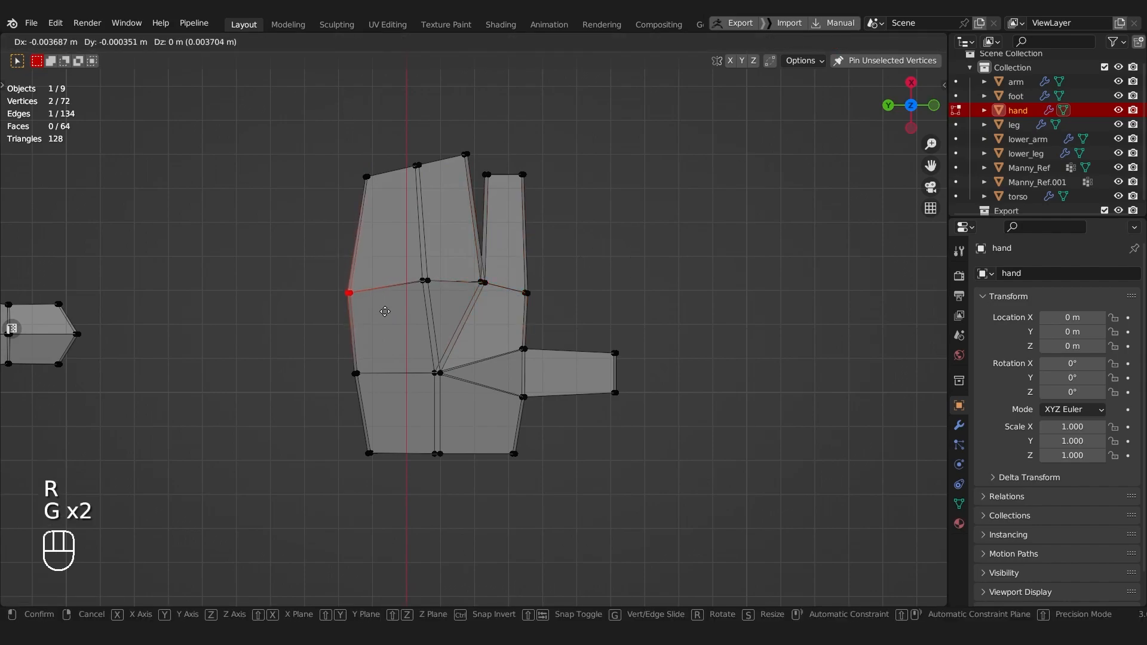
{"action": "key", "text": "g"}
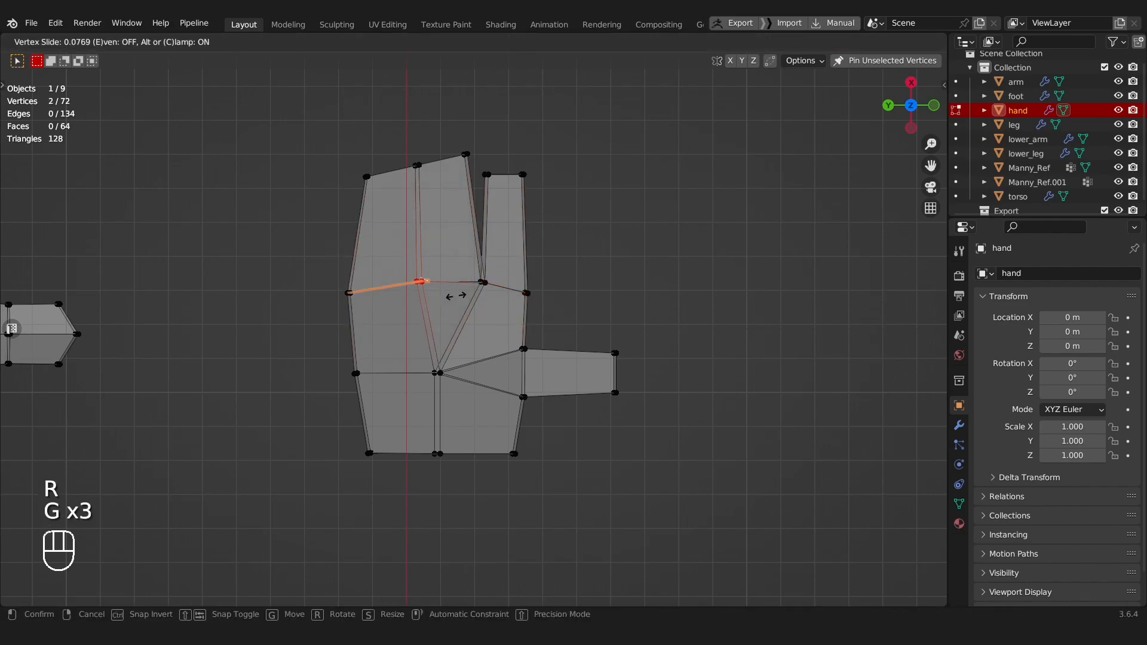
{"action": "left_click", "coordinate": [455, 295]}
Step: Turn x-ray off and edge-slide the outer corner of the finger block's tip about 0.19 toward the knuckle
{"action": "middle_click_drag", "start_coordinate": [522, 380], "coordinate": [554, 404]}
{"action": "key", "text": "alt+z"}
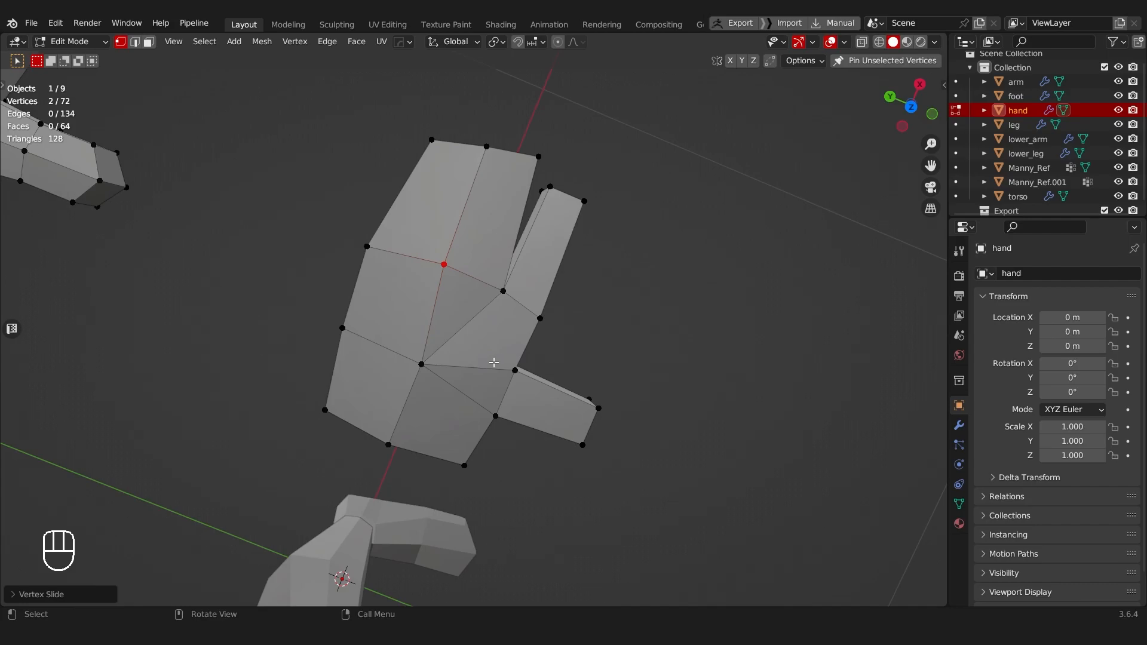
{"action": "left_click", "coordinate": [432, 142]}
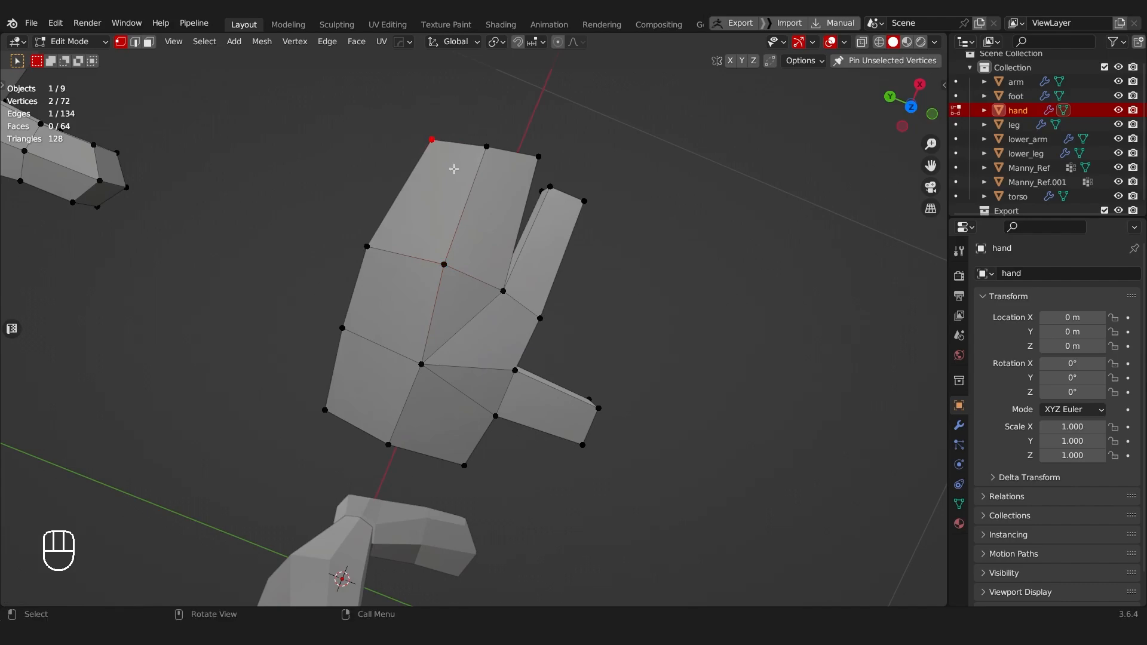
{"action": "key", "text": "g"}
{"action": "key", "text": "g"}
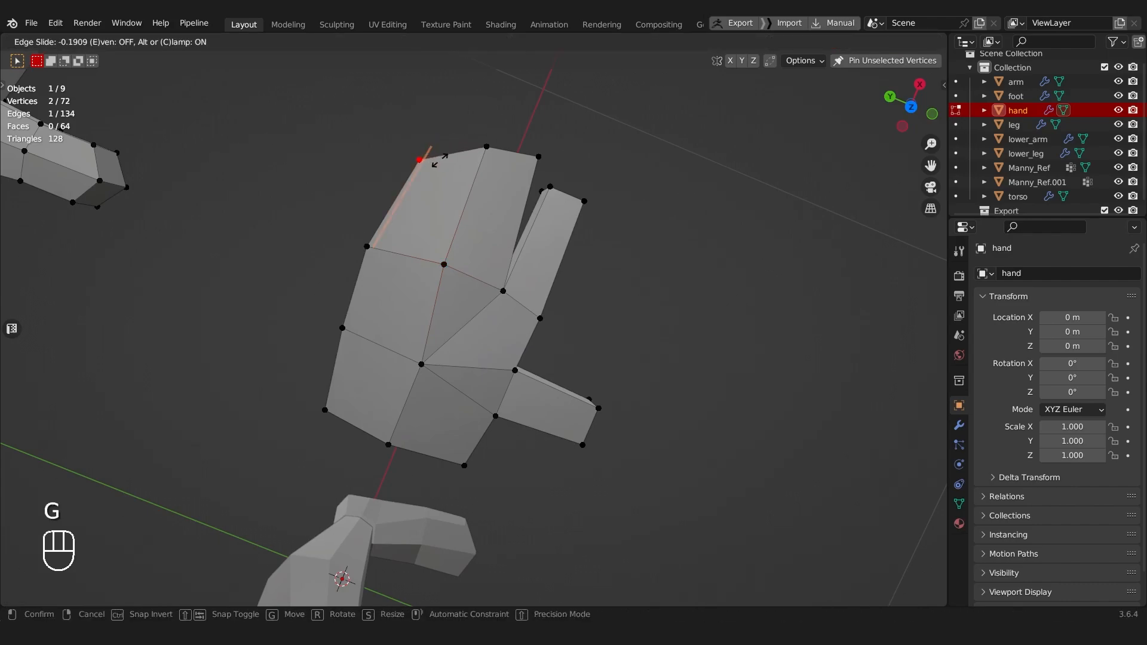
{"action": "left_click", "coordinate": [439, 163]}
Step: In top view, select the inner corner of the finger block's tip and adjust its position slightly
{"action": "middle_click_drag", "start_coordinate": [456, 179], "coordinate": [463, 211], "text": "shift"}
{"action": "middle_click_drag", "start_coordinate": [462, 210], "coordinate": [397, 204], "text": "alt"}
{"action": "left_click", "coordinate": [472, 179]}
{"action": "key", "text": "g"}
{"action": "key", "text": "g"}
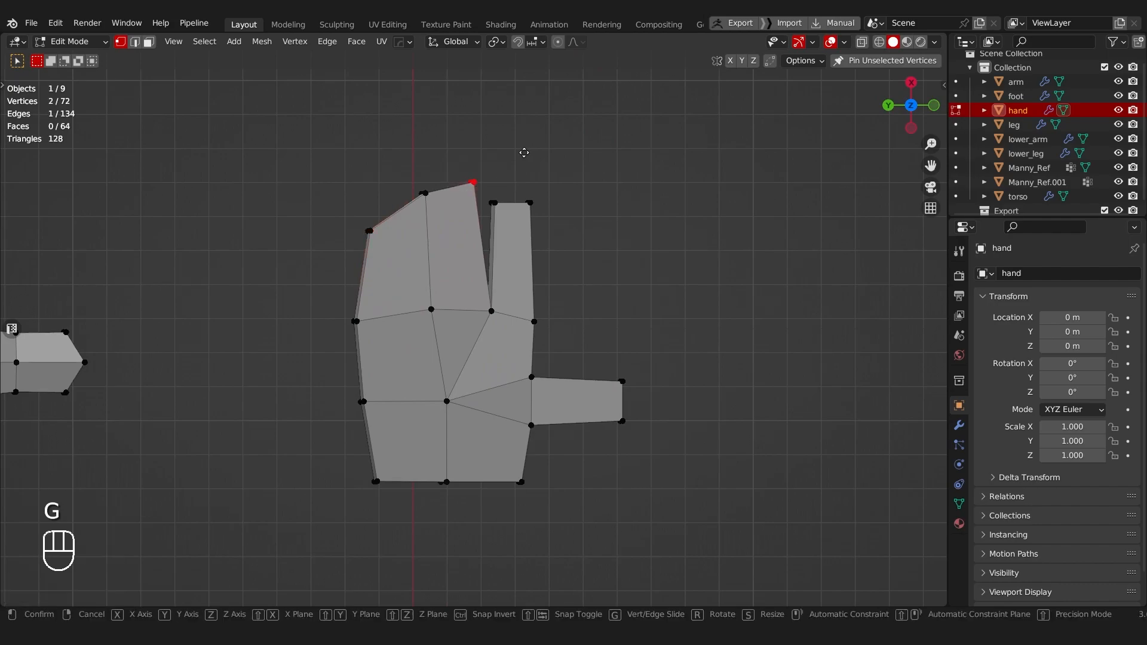
{"action": "left_click", "coordinate": [525, 158]}
Step: Select the four vertices at the separate finger's tip and move them slightly
{"action": "left_click_drag", "start_coordinate": [486, 188], "coordinate": [553, 219]}
{"action": "key", "text": "g"}
{"action": "left_click", "coordinate": [564, 255]}
Step: Select the whole mesh and merge its duplicate vertices by distance
{"action": "middle_click_drag", "start_coordinate": [563, 256], "coordinate": [481, 378]}
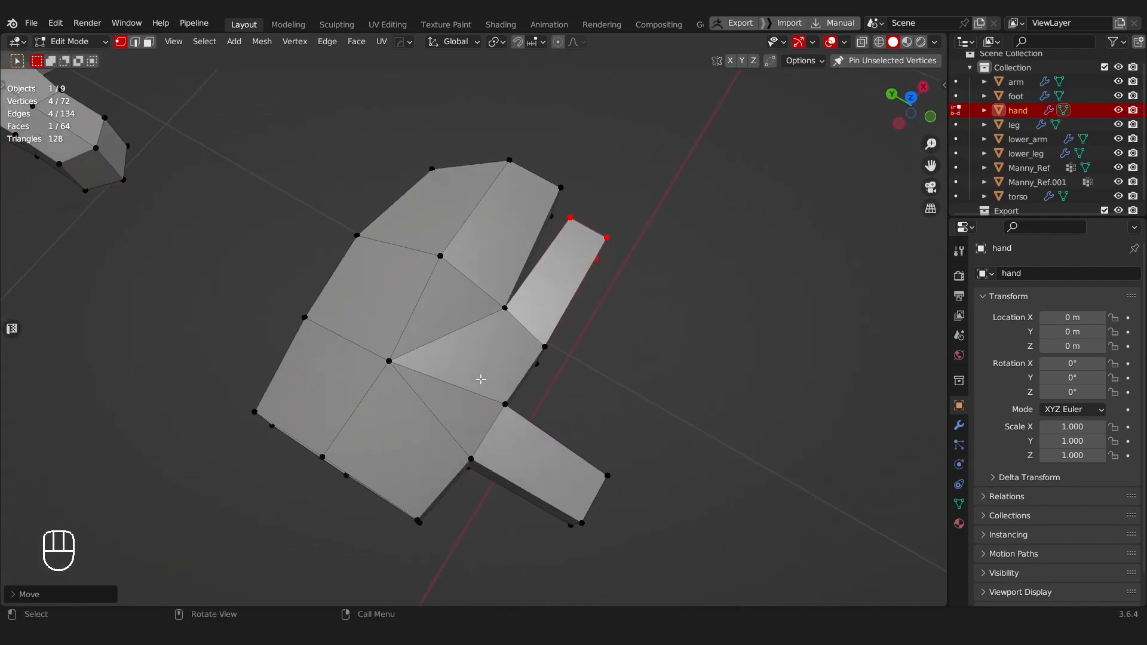
{"action": "key", "text": "a"}
{"action": "key", "text": "a"}
{"action": "key", "text": "m"}
{"action": "left_click", "coordinate": [462, 358]}
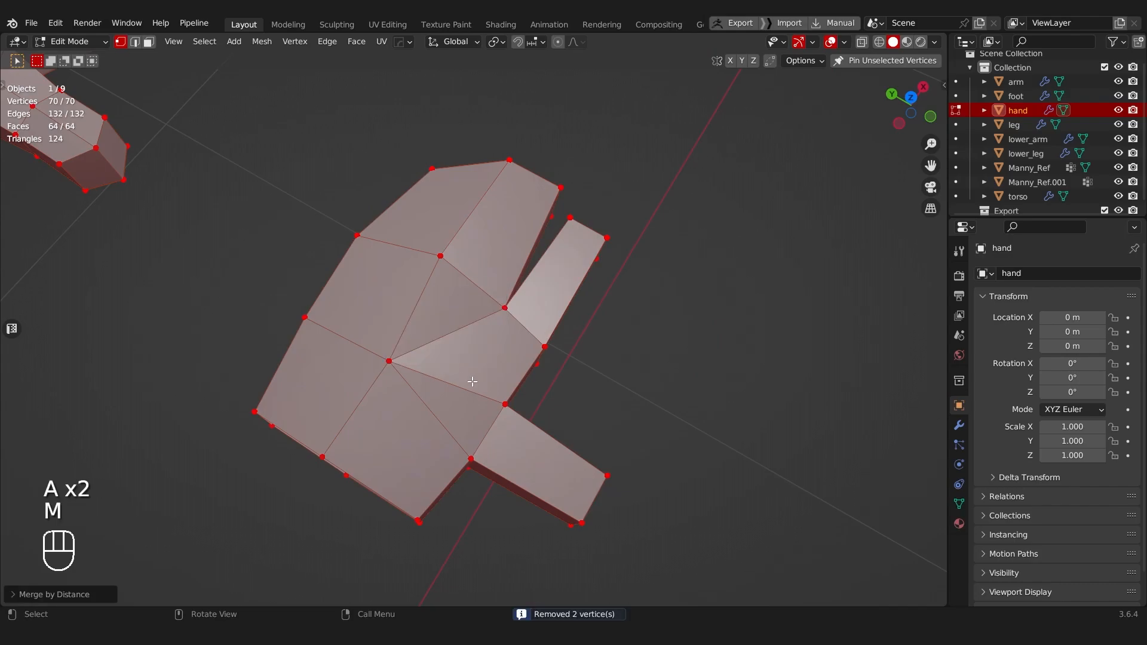
Step: Select the central vertex path along the back of the hand from wrist to knuckle and move it along Z
{"action": "left_click", "coordinate": [389, 361]}
{"action": "middle_click_drag", "start_coordinate": [389, 361], "coordinate": [485, 232]}
{"action": "left_click", "coordinate": [527, 273], "text": "ctrl"}
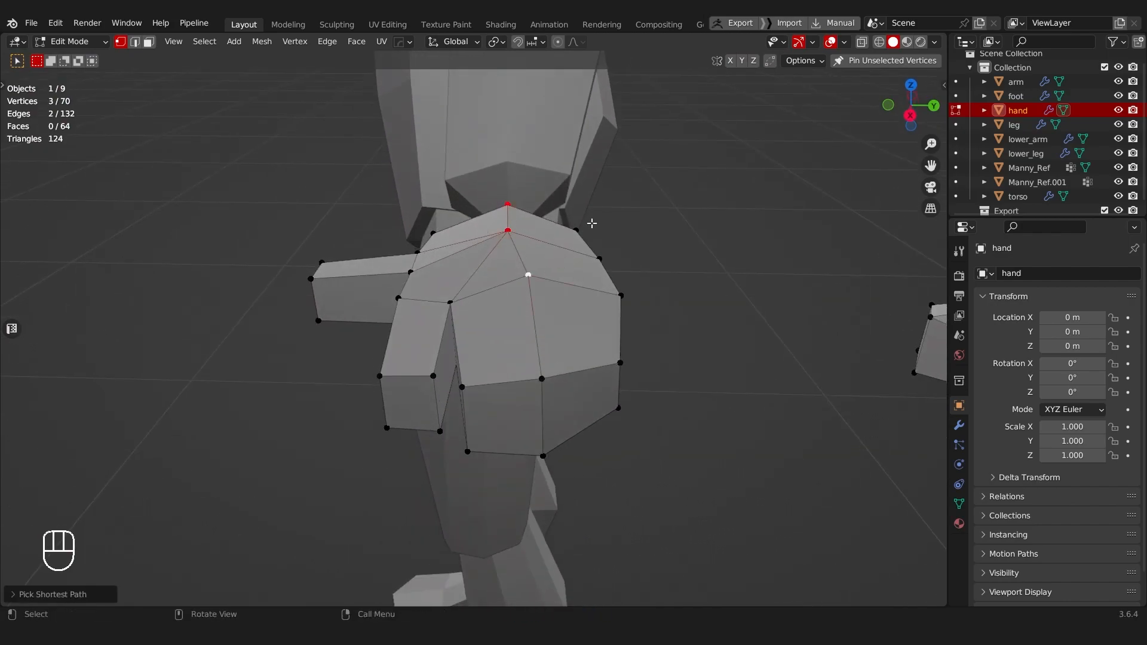
{"action": "key", "text": "g"}
{"action": "key", "text": "z"}
{"action": "left_click", "coordinate": [591, 230]}
Step: Select the central four-vertex path on the hand's underside, move it up about 0.003 m along Z, and clear the selection
{"action": "middle_click_drag", "start_coordinate": [532, 327], "coordinate": [528, 269]}
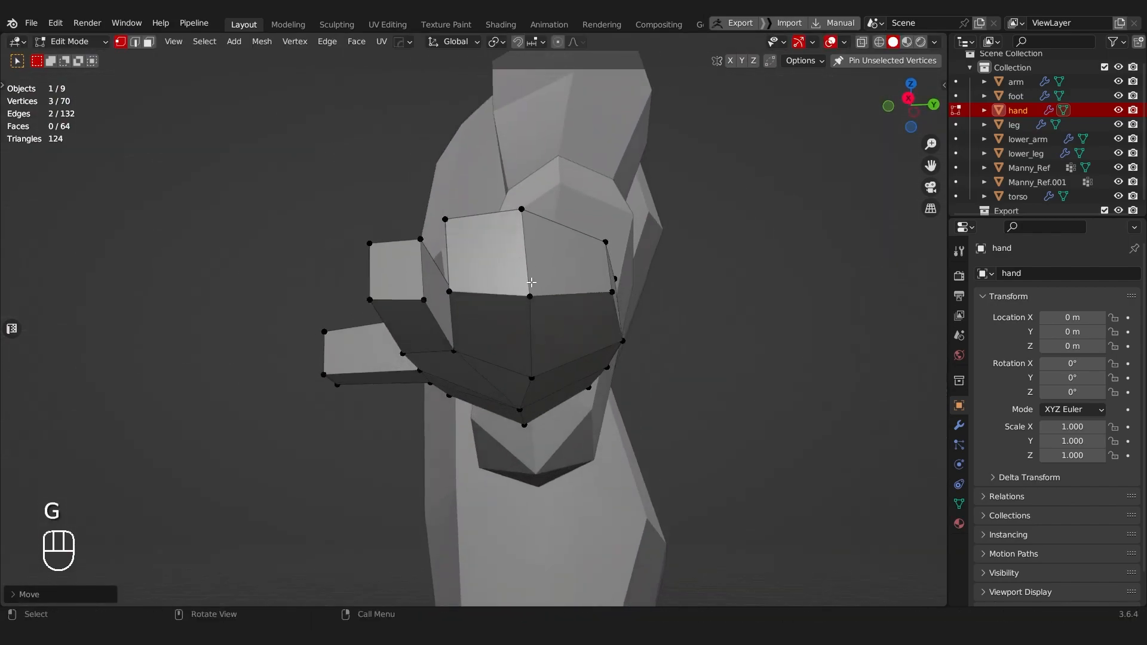
{"action": "left_click", "coordinate": [538, 312]}
{"action": "key", "text": "g"}
{"action": "key", "text": "g"}
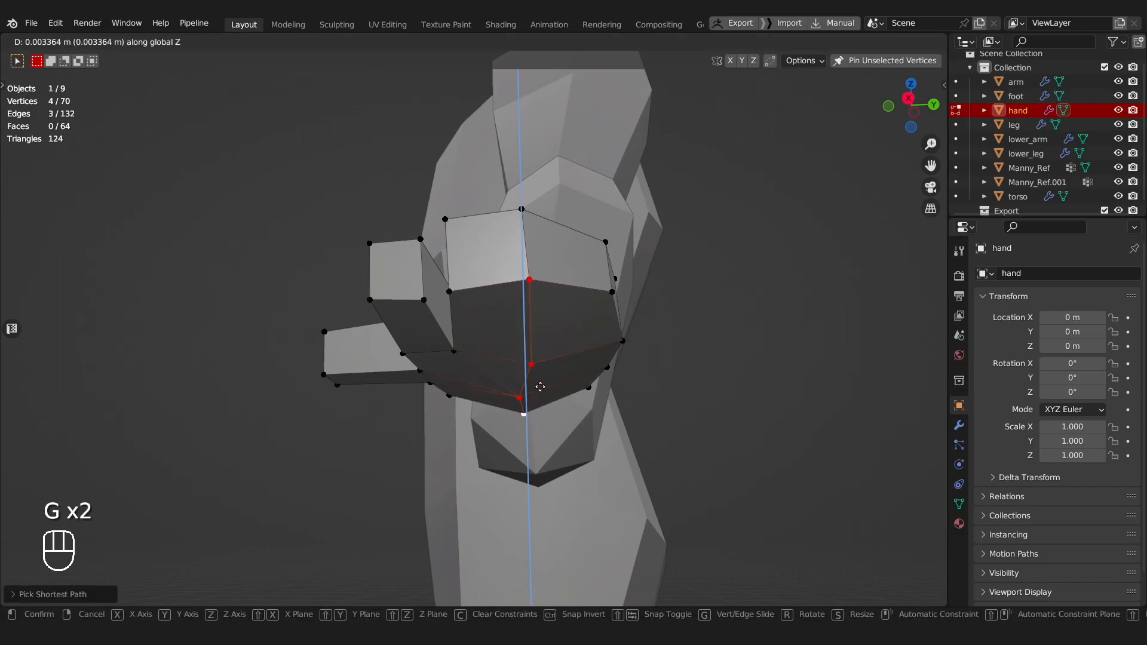
{"action": "left_click", "coordinate": [529, 323]}
{"action": "key", "text": "alt+a"}
Step: Try adding one centred loop cut across the finger block and another across the separate finger
{"action": "middle_click_drag", "start_coordinate": [525, 297], "coordinate": [507, 184]}
{"action": "key", "text": "ctrl+r"}
{"action": "left_click", "coordinate": [498, 359]}
{"action": "right_click", "coordinate": [499, 359]}
{"action": "key", "text": "ctrl+r"}
{"action": "left_click", "coordinate": [499, 392]}
{"action": "right_click", "coordinate": [500, 392]}
Step: Try beveling the edge across the underside of the separate finger with one segment
{"action": "scroll", "coordinate": [502, 239], "scroll_direction": "up", "scroll_amount": 3}
{"action": "key", "text": "Tab"}
{"action": "left_click", "coordinate": [487, 370]}
{"action": "key", "text": "ctrl+b"}
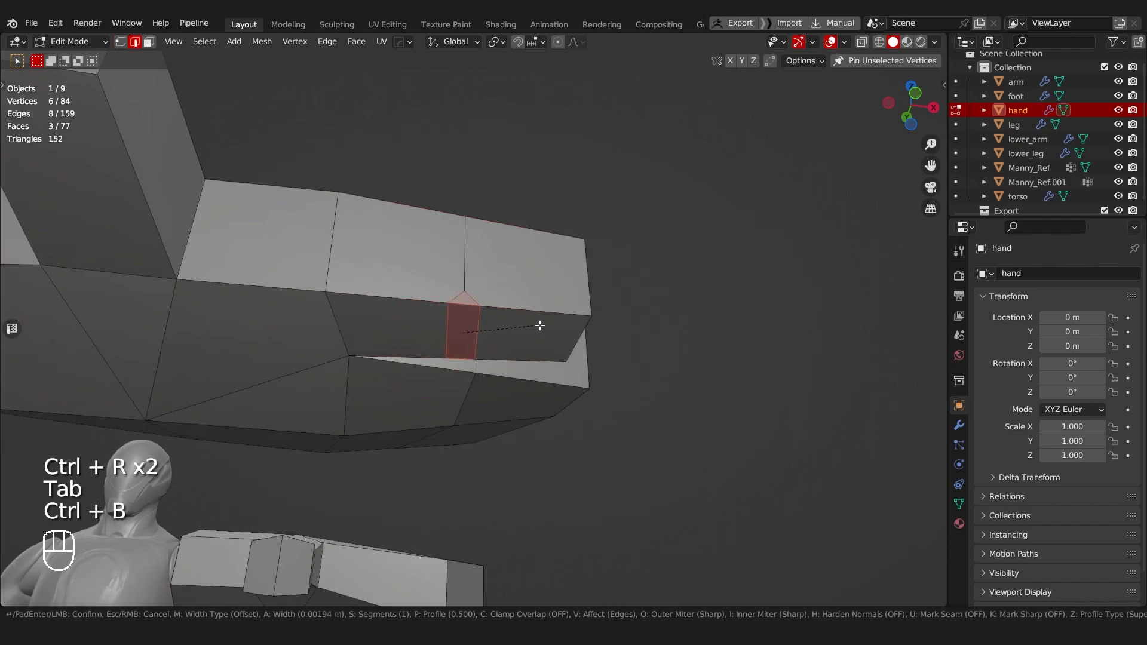
{"action": "left_click", "coordinate": [552, 326]}
Step: Try sliding the bevel's end vertices up both sides of the separate finger onto its upper edge
{"action": "key", "text": "Tab"}
{"action": "left_click", "coordinate": [448, 274]}
{"action": "left_click", "coordinate": [462, 277]}
{"action": "middle_click_drag", "start_coordinate": [457, 277], "coordinate": [273, 356]}
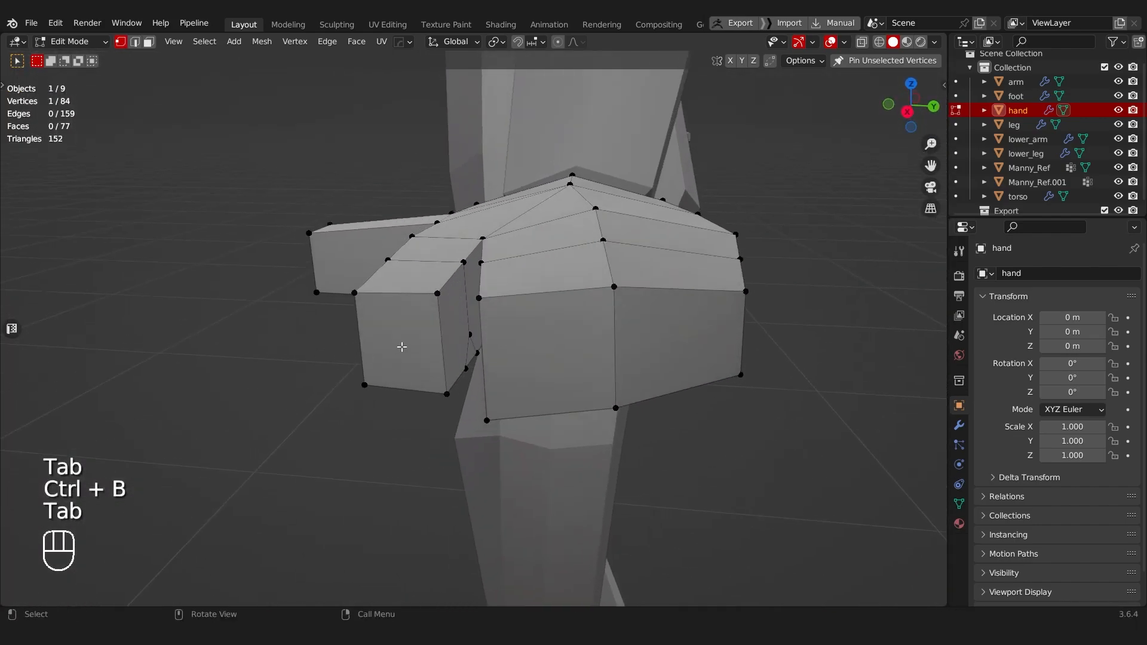
{"action": "left_click", "coordinate": [469, 337], "text": "shift"}
{"action": "key", "text": "g"}
{"action": "key", "text": "g"}
{"action": "left_click", "coordinate": [468, 256]}
{"action": "middle_click_drag", "start_coordinate": [353, 264], "coordinate": [486, 219]}
{"action": "middle_click_drag", "start_coordinate": [420, 300], "coordinate": [431, 286]}
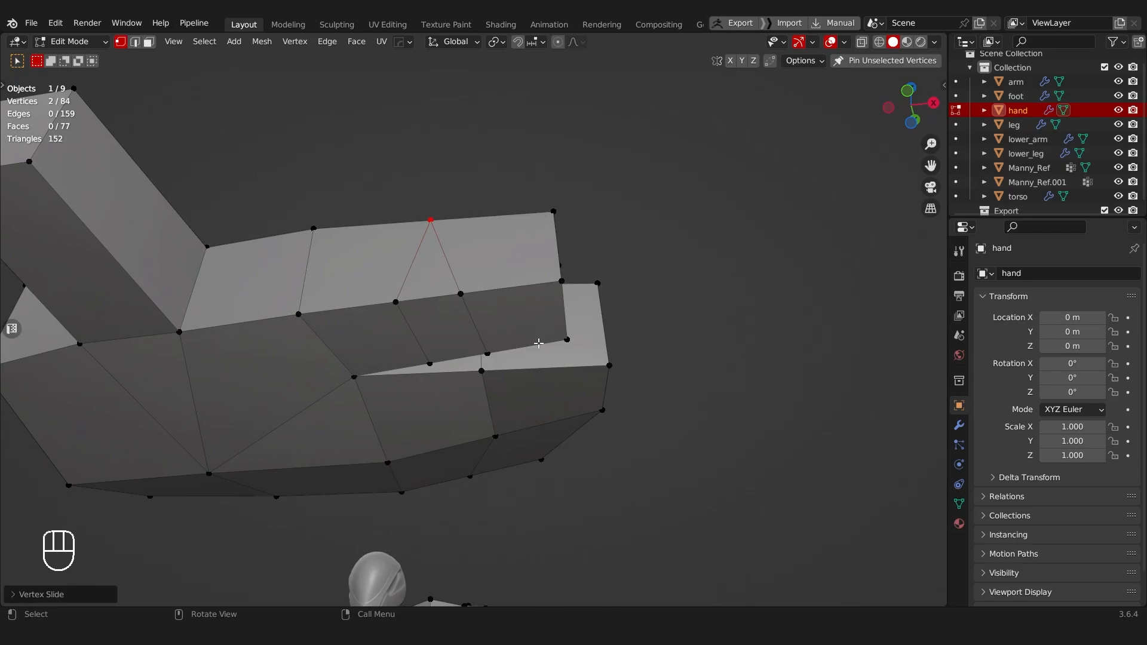
Step: Undo the vertex slides, the finger bevel and both finger loop cuts
{"action": "key", "text": "ctrl+z"}
{"action": "key", "text": "ctrl+z"}
{"action": "key", "text": "ctrl+z"}
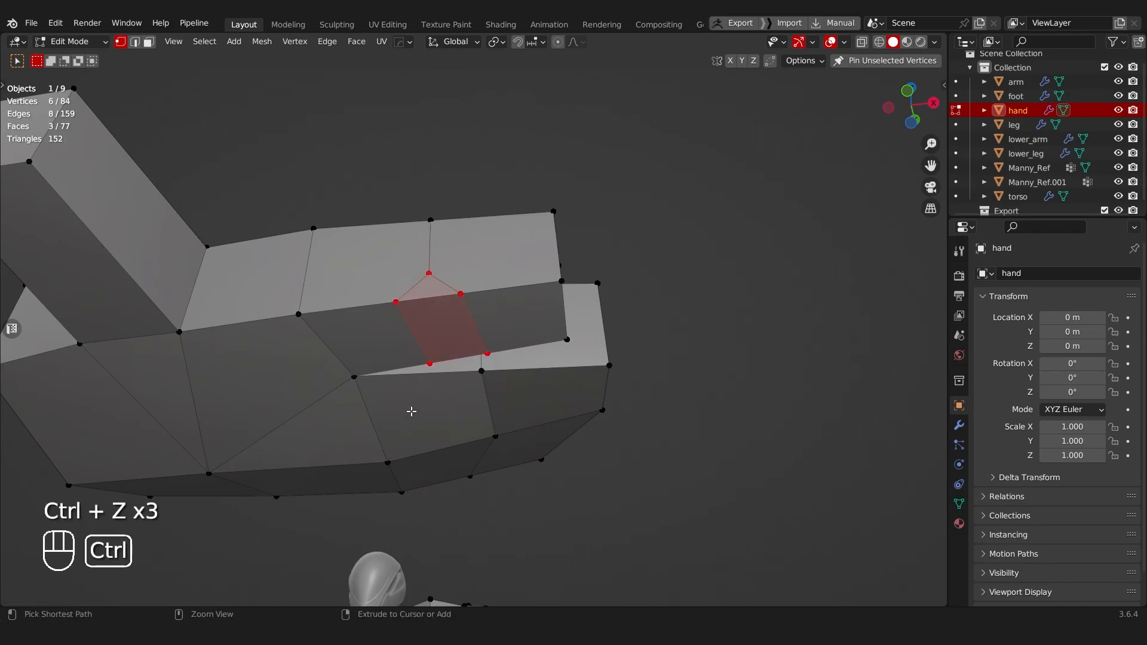
{"action": "middle_click_drag", "start_coordinate": [457, 264], "coordinate": [471, 399]}
{"action": "key", "text": "a"}
{"action": "scroll", "coordinate": [473, 411], "scroll_direction": "down", "scroll_amount": 5}
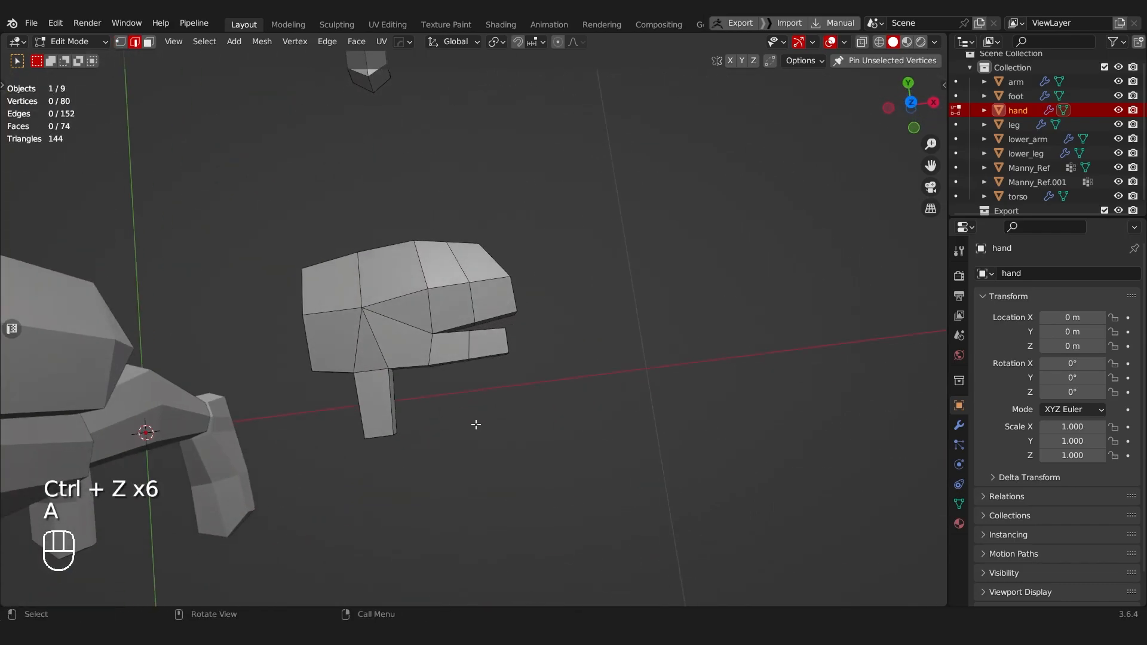
{"action": "key", "text": "ctrl+z"}
{"action": "key", "text": "ctrl+z"}
{"action": "key", "text": "ctrl+z"}
Step: Switch to x-ray face selection and select all faces of both hands
{"action": "key", "text": "Tab"}
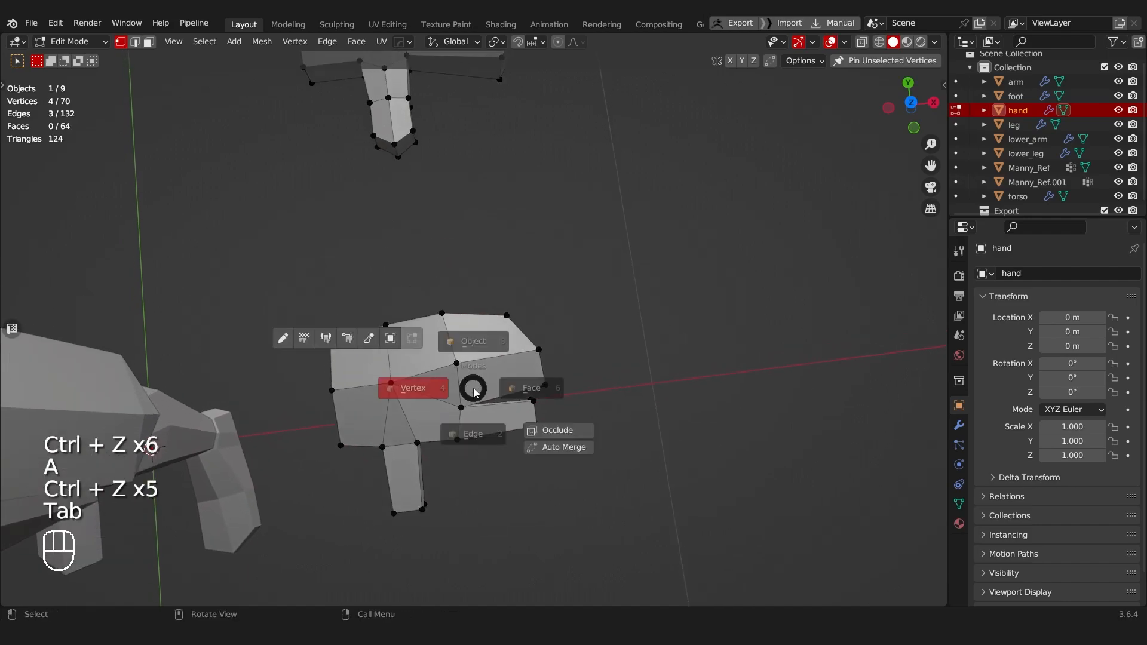
{"action": "middle_click_drag", "start_coordinate": [463, 335], "coordinate": [625, 374]}
{"action": "key", "text": "Tab"}
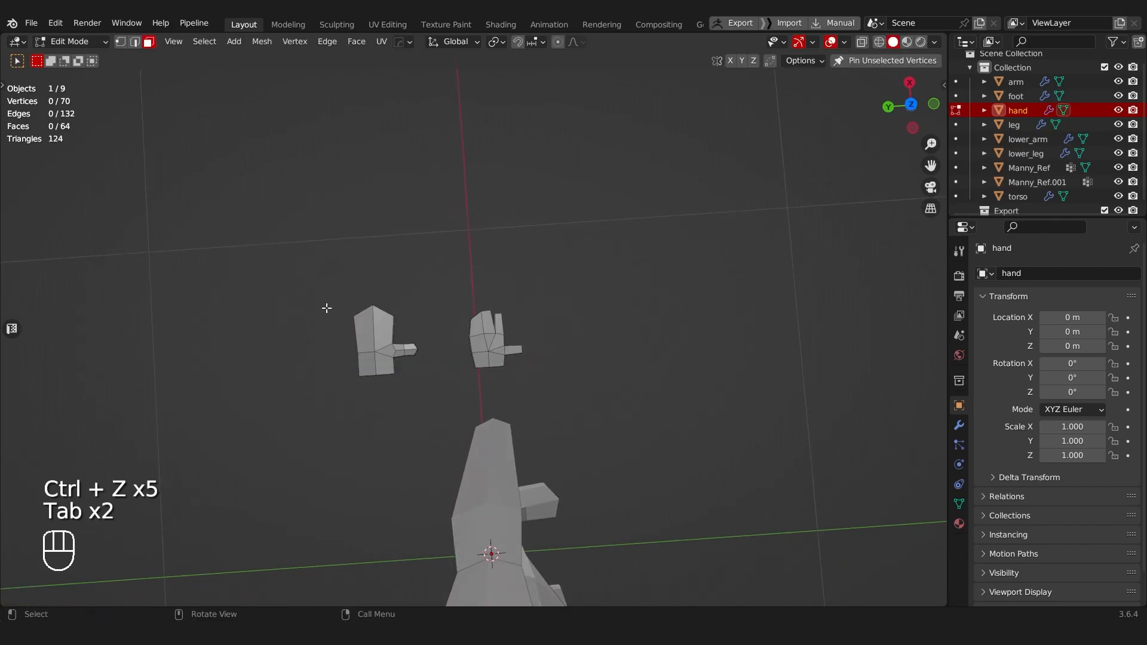
{"action": "key", "text": "alt+z"}
{"action": "left_click_drag", "start_coordinate": [275, 255], "coordinate": [609, 406]}
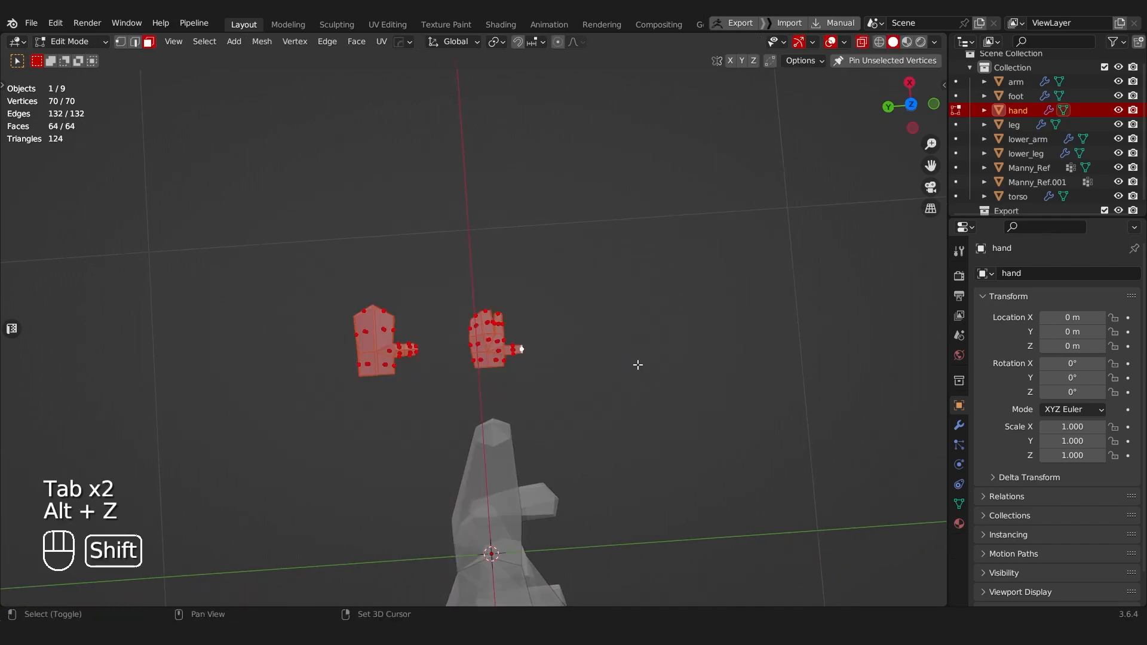
Step: Select the new hand's six-vertex wrist loop in vertex mode and duplicate it in place
{"action": "middle_click_drag", "start_coordinate": [638, 365], "coordinate": [514, 288]}
{"action": "scroll", "coordinate": [520, 305], "scroll_direction": "up", "scroll_amount": 4}
{"action": "key", "text": "Tab"}
{"action": "left_click", "coordinate": [471, 353]}
{"action": "left_click", "coordinate": [443, 395], "text": "alt"}
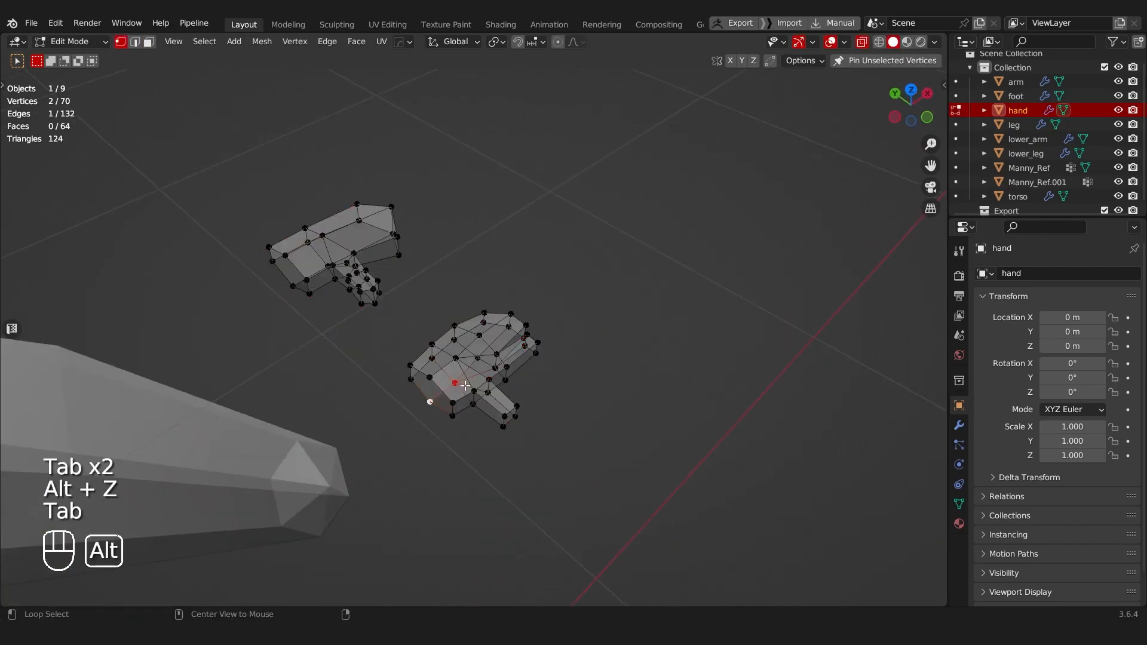
{"action": "key", "text": "shift+d"}
{"action": "right_click", "coordinate": [520, 368]}
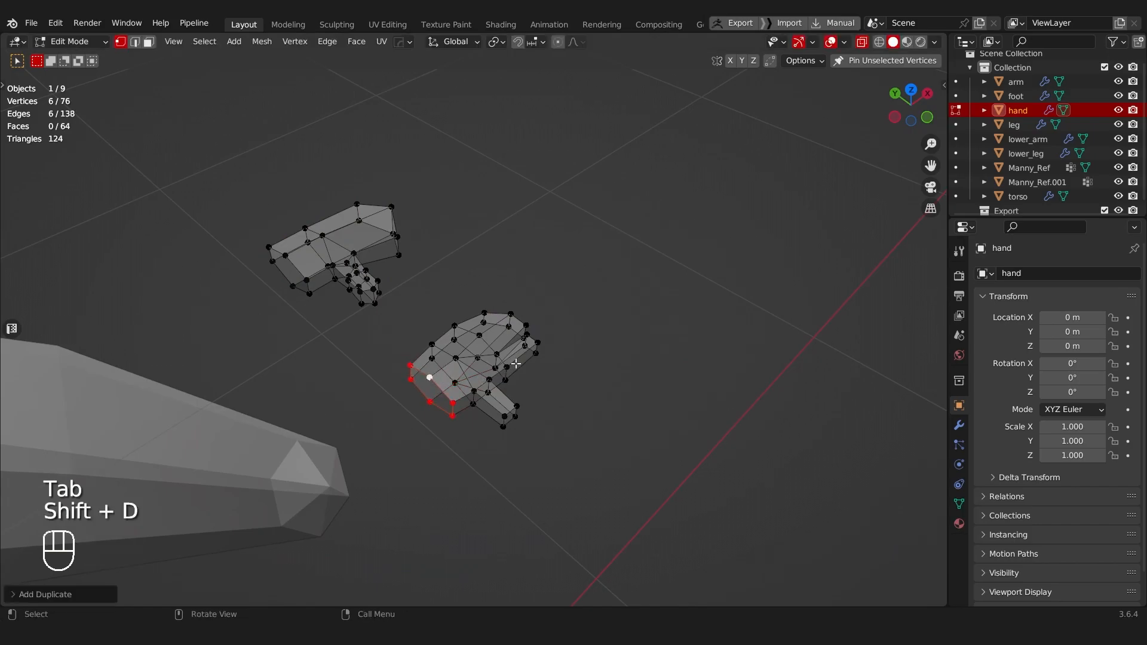
Step: Select both complete hand meshes without the duplicated wrist loop and move them aside along Y
{"action": "key", "text": "Tab"}
{"action": "left_click", "coordinate": [572, 350]}
{"action": "left_click", "coordinate": [504, 317]}
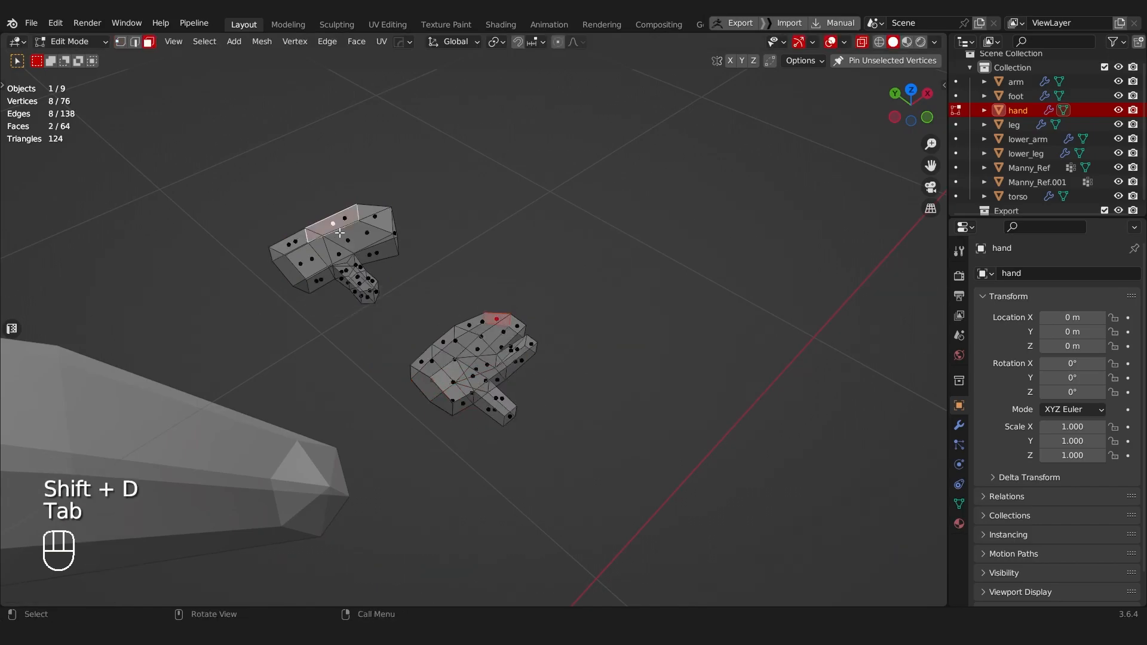
{"action": "key", "text": "l"}
{"action": "key", "text": "ctrl+l"}
{"action": "middle_click_drag", "start_coordinate": [483, 328], "coordinate": [565, 362]}
{"action": "key", "text": "g"}
{"action": "key", "text": "y"}
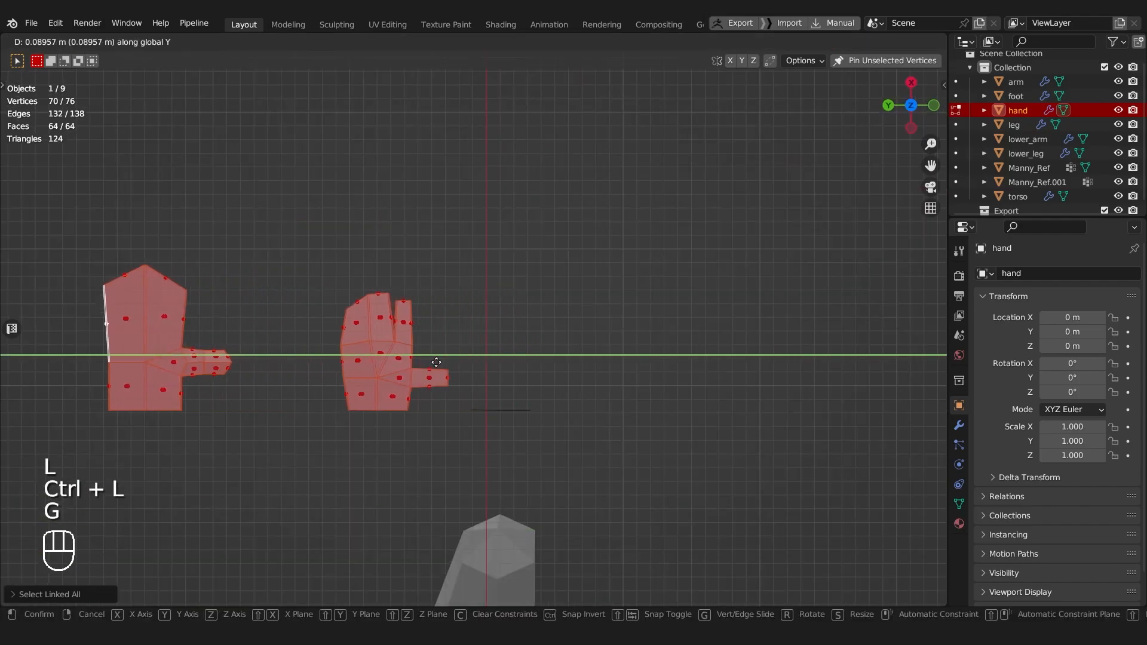
{"action": "left_click", "coordinate": [340, 342]}
Step: Select the old mitten-shaped hand, move it along Y closer to the new hand, and turn x-ray off
{"action": "middle_click_drag", "start_coordinate": [185, 351], "coordinate": [205, 233], "text": "shift"}
{"action": "left_click_drag", "start_coordinate": [205, 233], "coordinate": [378, 481]}
{"action": "key", "text": "g"}
{"action": "key", "text": "y"}
{"action": "left_click", "coordinate": [451, 481]}
{"action": "middle_click_drag", "start_coordinate": [412, 360], "coordinate": [471, 333], "text": "shift"}
{"action": "scroll", "coordinate": [404, 393], "scroll_direction": "up", "scroll_amount": 2}
{"action": "key", "text": "Tab"}
{"action": "scroll", "coordinate": [472, 332], "scroll_direction": "up", "scroll_amount": 5}
{"action": "key", "text": "alt+z"}
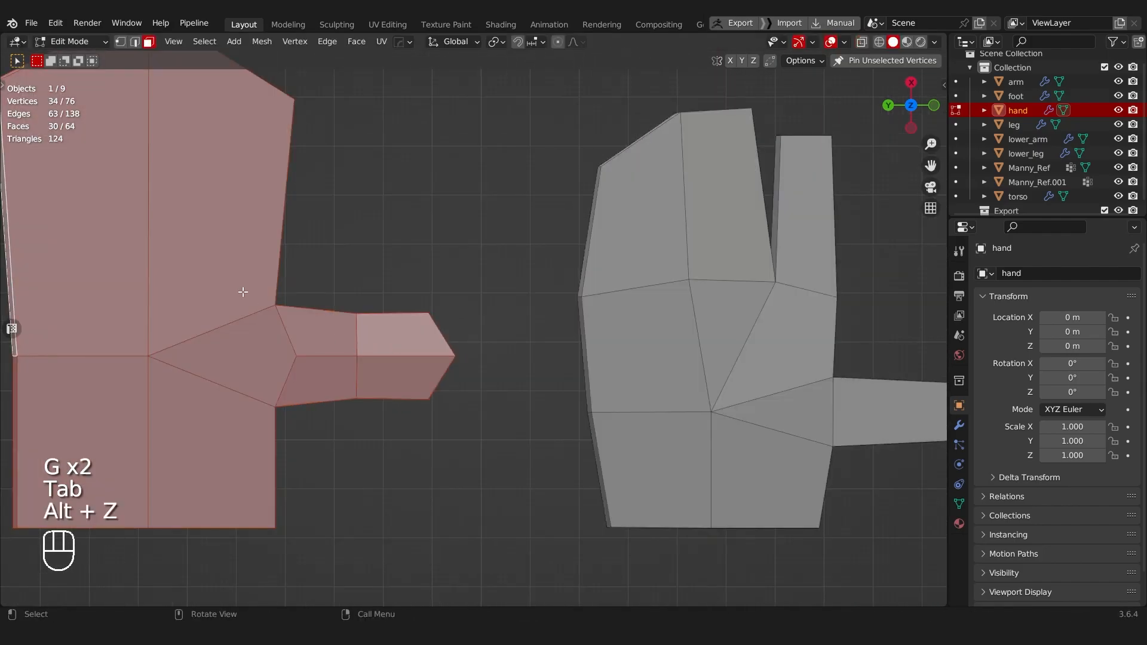
Step: Select the mitten hand's entire thumb through the mesh in x-ray, rotate it toward the fingers and reposition it
{"action": "key", "text": "alt+z"}
{"action": "left_click_drag", "start_coordinate": [226, 290], "coordinate": [496, 437]}
{"action": "key", "text": "r"}
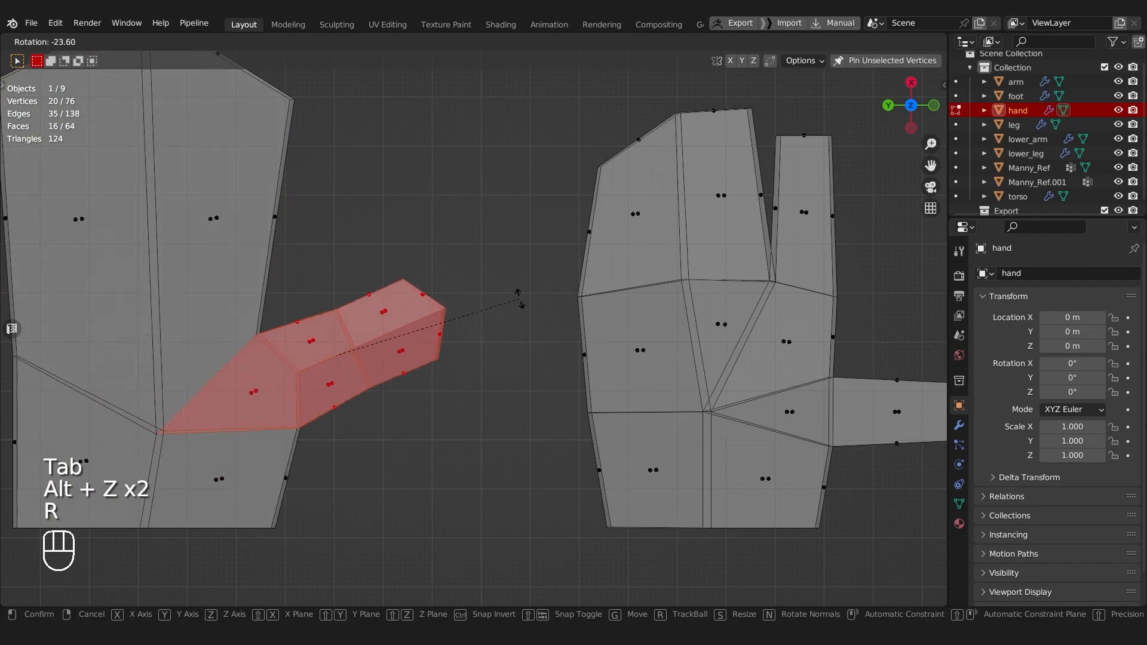
{"action": "key", "text": "g"}
{"action": "left_click", "coordinate": [481, 279]}
Step: Select the outer segment of the mitten hand's thumb, rotate it further toward the fingers and move it into line
{"action": "scroll", "coordinate": [515, 343], "scroll_direction": "up", "scroll_amount": 2}
{"action": "left_click_drag", "start_coordinate": [357, 340], "coordinate": [526, 481]}
{"action": "key", "text": "r"}
{"action": "key", "text": "g"}
{"action": "left_click", "coordinate": [472, 317]}
{"action": "scroll", "coordinate": [469, 318], "scroll_direction": "down", "scroll_amount": 4}
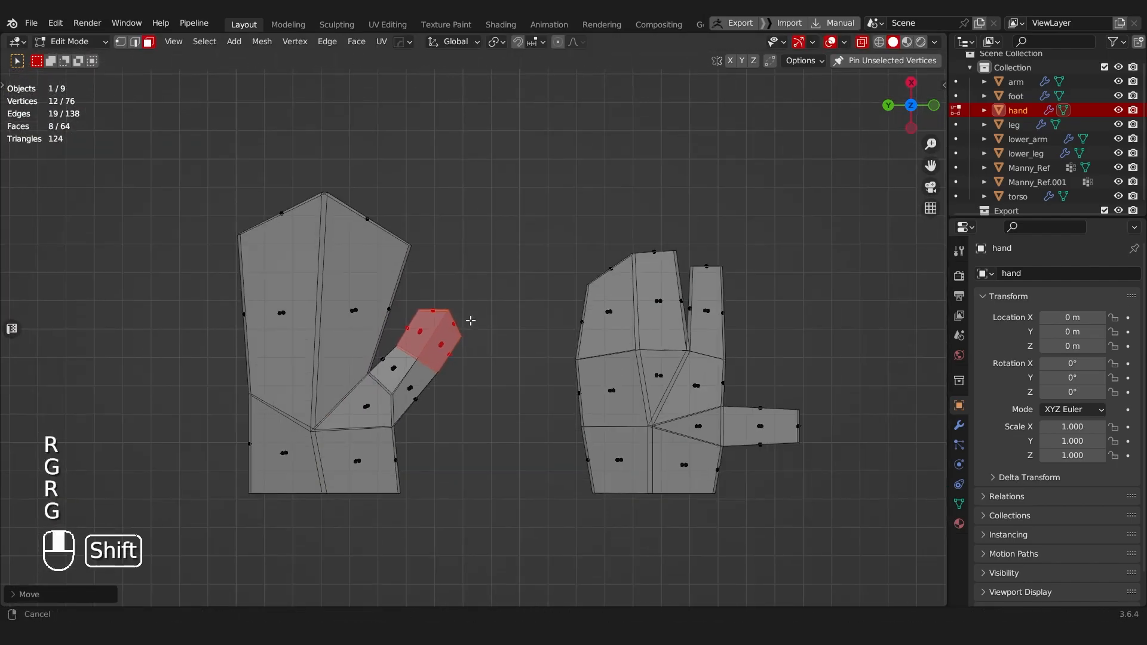
{"action": "scroll", "coordinate": [499, 363], "scroll_direction": "up", "scroll_amount": 1}
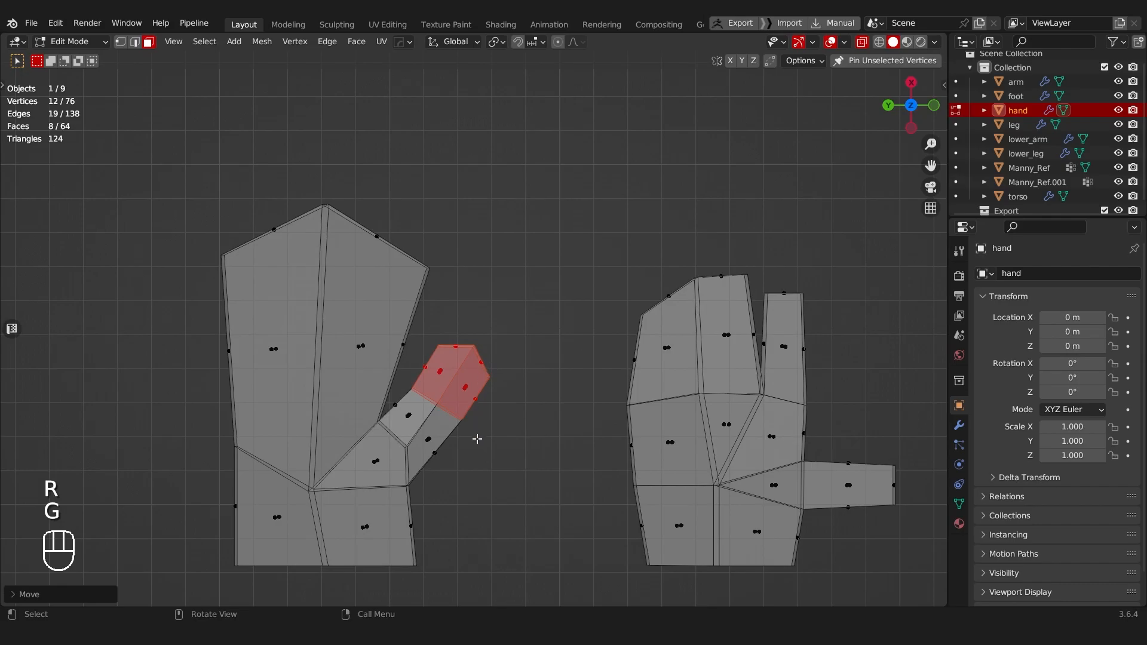
Step: Narrow the mitten hand's wrist by moving its thumb-side corner vertices inward along Y
{"action": "key", "text": "Tab"}
{"action": "key", "text": "Tab"}
{"action": "left_click", "coordinate": [335, 473]}
{"action": "left_click_drag", "start_coordinate": [390, 555], "coordinate": [445, 583]}
{"action": "key", "text": "g"}
{"action": "key", "text": "y"}
{"action": "left_click", "coordinate": [466, 562]}
Step: Move the mitten hand's outer wrist corner inward and its outer palm vertices slightly outward
{"action": "left_click", "coordinate": [232, 549]}
{"action": "key", "text": "g"}
{"action": "left_click", "coordinate": [277, 586]}
{"action": "left_click", "coordinate": [230, 439]}
{"action": "key", "text": "g"}
{"action": "left_click", "coordinate": [213, 442]}
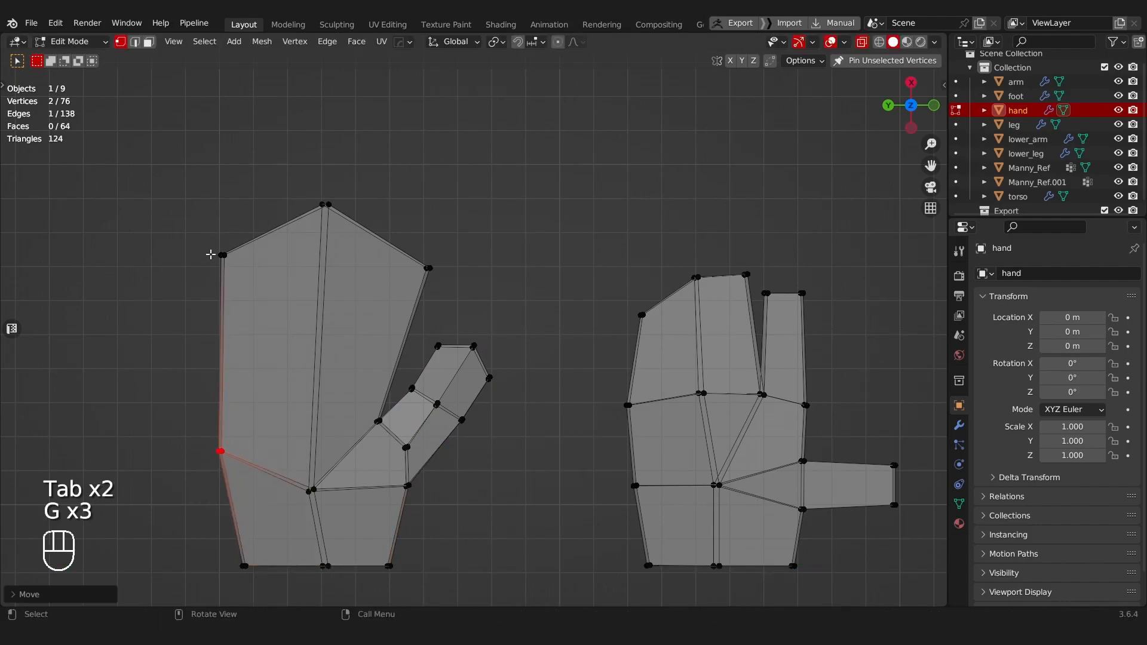
Step: Reshape the mitten's fingertip outline by lowering its outer corner and moving the peak and thumb-side corner inward
{"action": "left_click", "coordinate": [216, 253]}
{"action": "key", "text": "g"}
{"action": "left_click", "coordinate": [252, 341]}
{"action": "left_click_drag", "start_coordinate": [344, 223], "coordinate": [342, 221]}
{"action": "key", "text": "g"}
{"action": "left_click", "coordinate": [348, 277]}
{"action": "key", "text": "g"}
{"action": "left_click", "coordinate": [440, 281]}
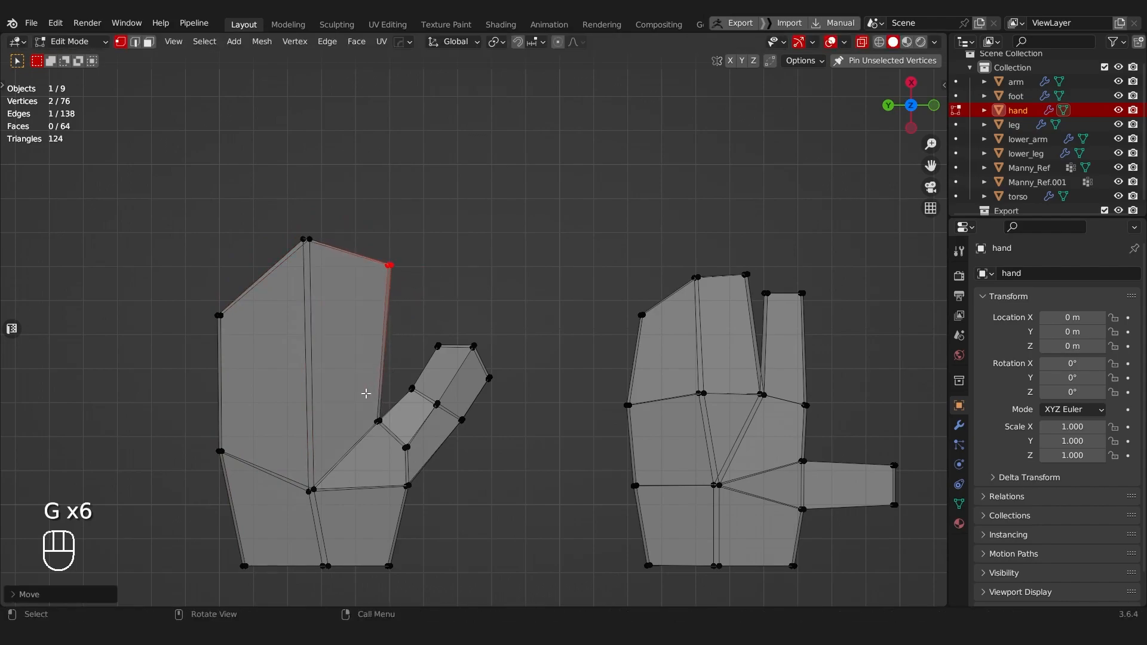
Step: Reshape the mitten hand's thumb by moving the web vertices, thumb base vertices and outer knuckle vertices outward
{"action": "key", "text": "g"}
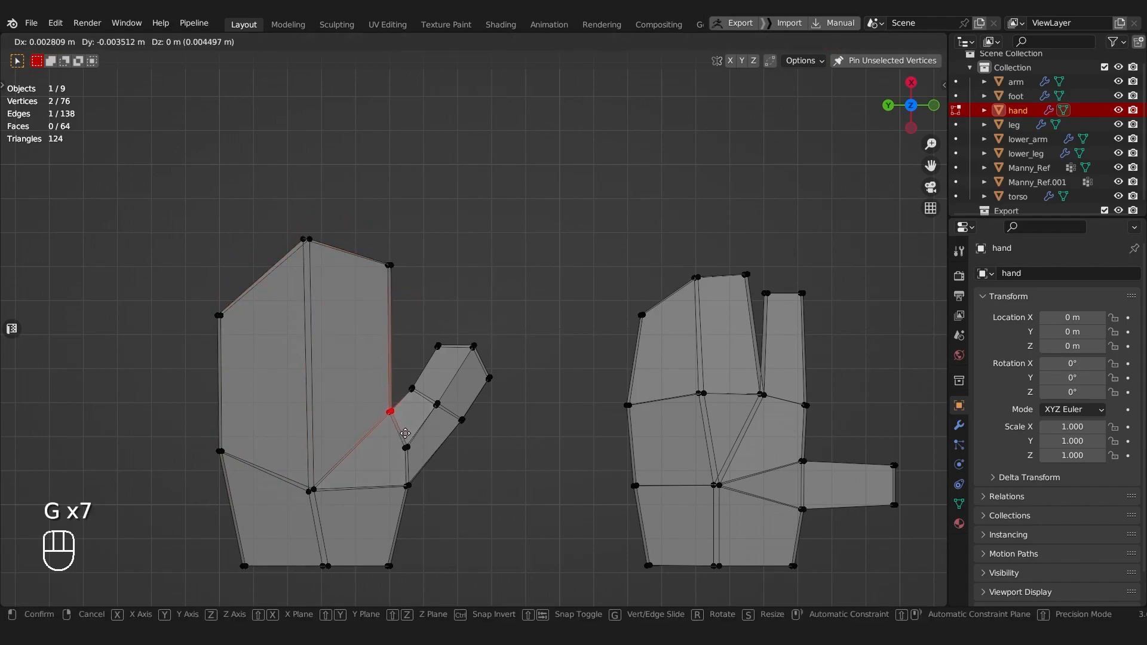
{"action": "left_click", "coordinate": [407, 431]}
{"action": "left_click", "coordinate": [407, 485]}
{"action": "key", "text": "g"}
{"action": "left_click", "coordinate": [443, 495]}
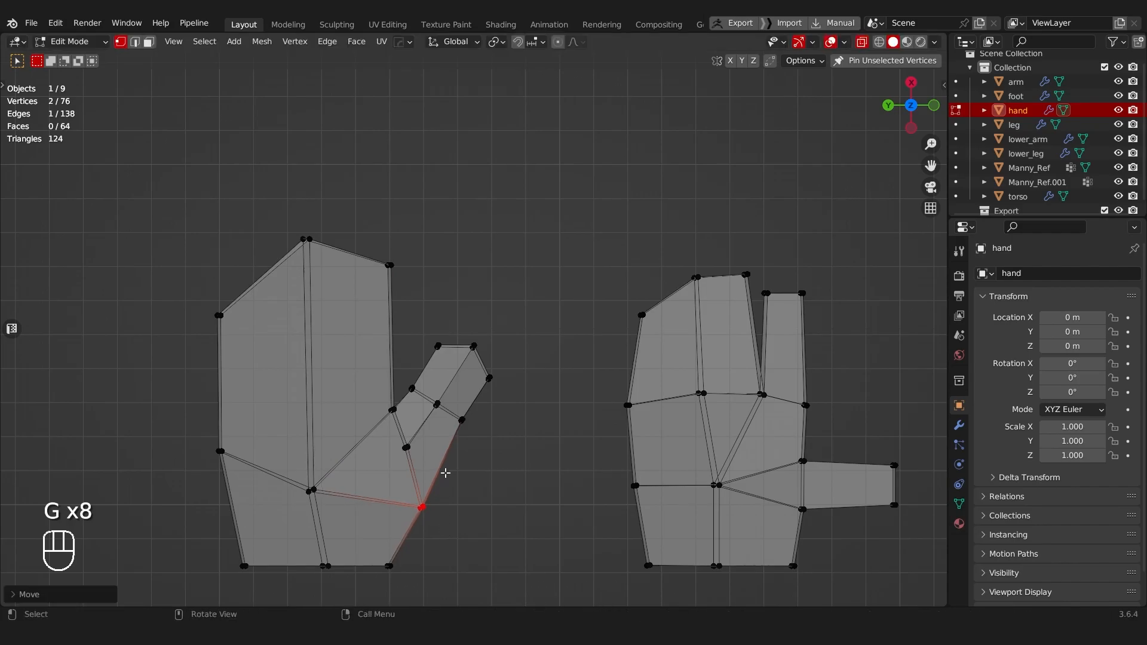
{"action": "left_click_drag", "start_coordinate": [480, 443], "coordinate": [481, 443]}
{"action": "key", "text": "g"}
{"action": "left_click", "coordinate": [478, 471]}
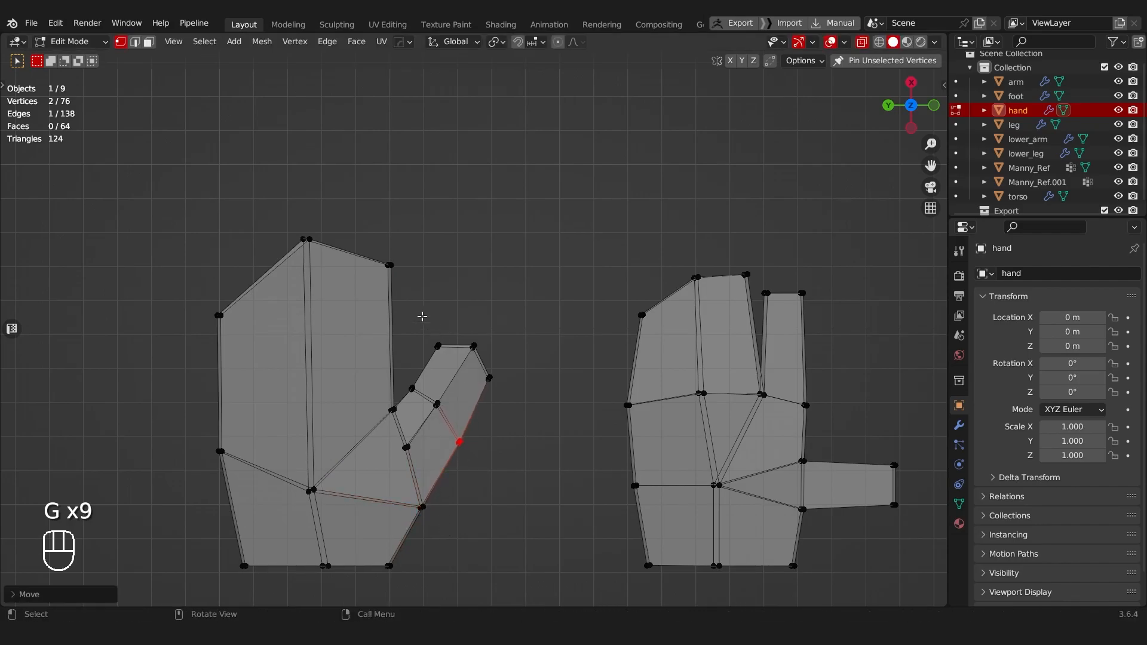
Step: Rotate the mitten thumb's six tip vertices slightly, scale them down and move them closer to the knuckle
{"action": "left_click_drag", "start_coordinate": [507, 391], "coordinate": [508, 391]}
{"action": "key", "text": "r"}
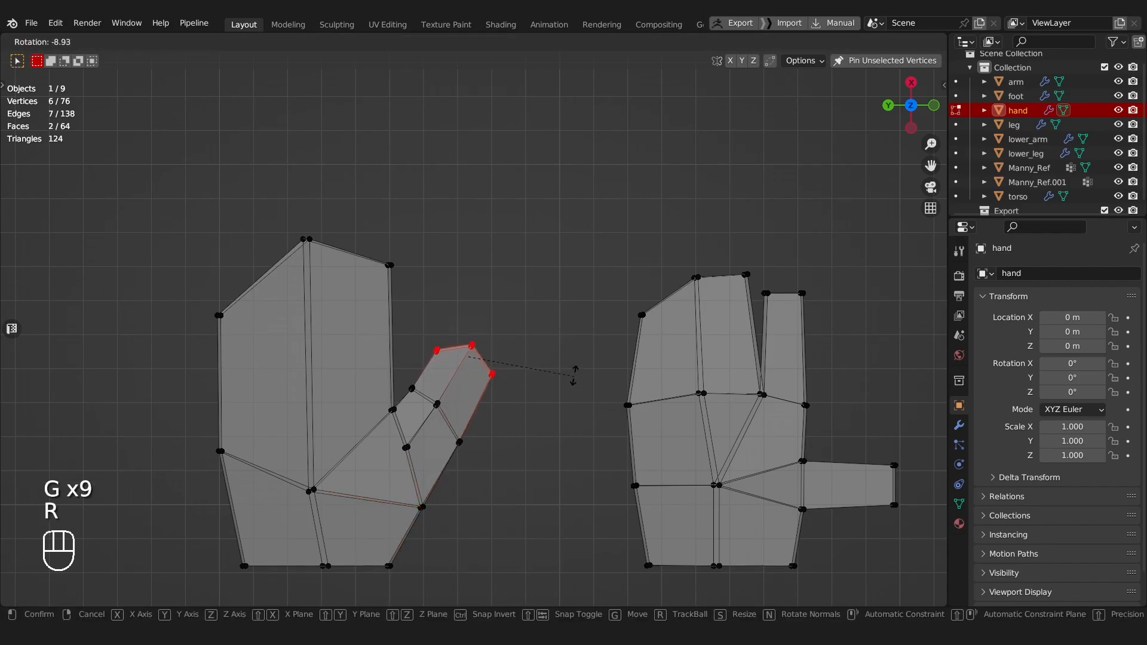
{"action": "key", "text": "g"}
{"action": "key", "text": "s"}
{"action": "left_click", "coordinate": [547, 388]}
{"action": "key", "text": "g"}
{"action": "left_click", "coordinate": [541, 381]}
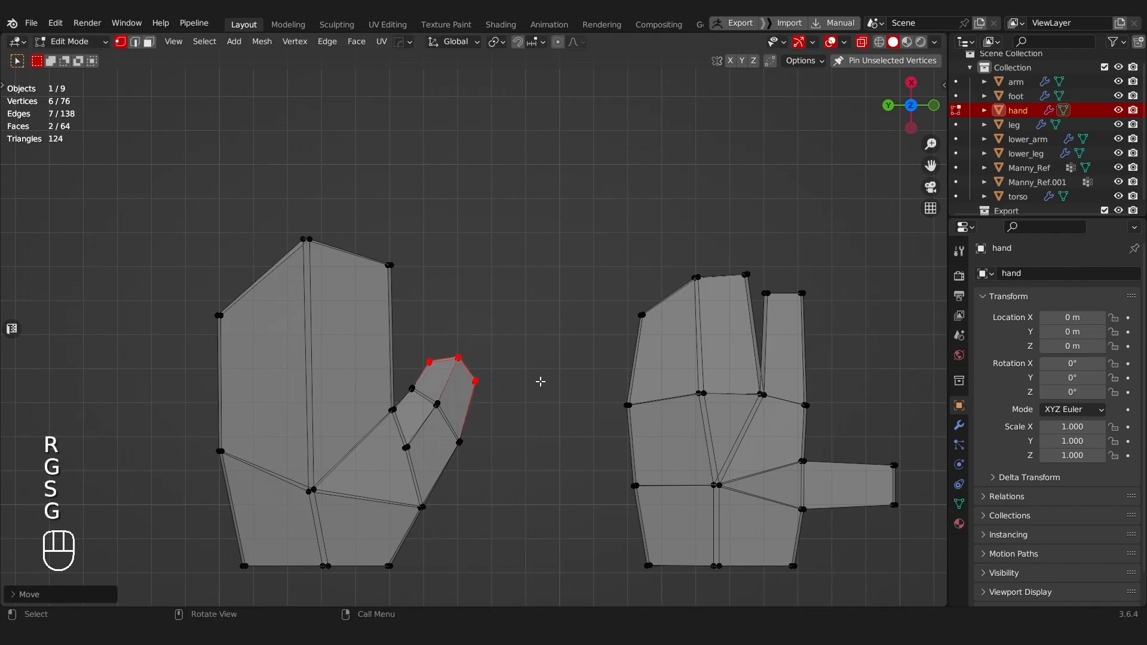
Step: Turn x-ray off and add a loop cut halfway along the straight thumb of the separate-finger hand
{"action": "key", "text": "Tab"}
{"action": "middle_click_drag", "start_coordinate": [409, 402], "coordinate": [374, 397]}
{"action": "middle_click_drag", "start_coordinate": [472, 435], "coordinate": [489, 336], "text": "shift"}
{"action": "scroll", "coordinate": [482, 341], "scroll_direction": "up", "scroll_amount": 1}
{"action": "key", "text": "Tab"}
{"action": "middle_click_drag", "start_coordinate": [475, 394], "coordinate": [591, 413]}
{"action": "scroll", "coordinate": [549, 395], "scroll_direction": "up", "scroll_amount": 2}
{"action": "key", "text": "ctrl+r"}
{"action": "left_click", "coordinate": [567, 371]}
{"action": "middle_click_drag", "start_coordinate": [575, 357], "coordinate": [545, 354], "text": "shift"}
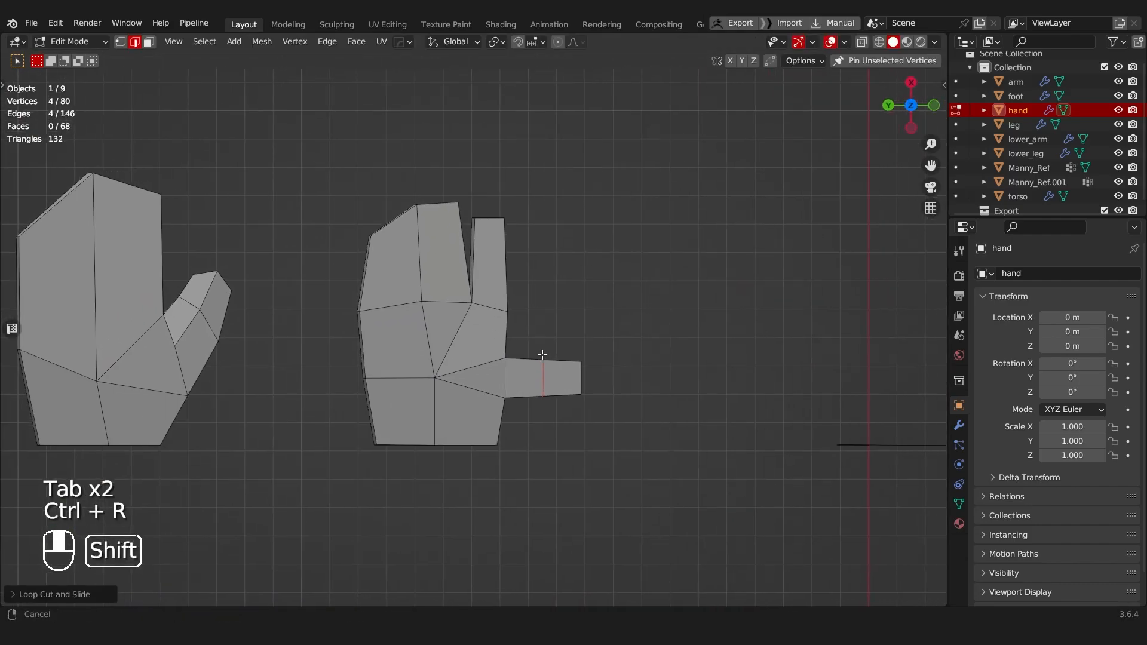
Step: Select the outer half of the separate-finger hand's thumb in x-ray, rotate it toward the fingers and reposition it
{"action": "scroll", "coordinate": [531, 354], "scroll_direction": "up", "scroll_amount": 3}
{"action": "key", "text": "Tab"}
{"action": "key", "text": "alt+z"}
{"action": "left_click_drag", "start_coordinate": [537, 353], "coordinate": [624, 451]}
{"action": "key", "text": "r"}
{"action": "key", "text": "g"}
{"action": "left_click", "coordinate": [711, 358]}
{"action": "key", "text": "r"}
{"action": "left_click", "coordinate": [602, 362]}
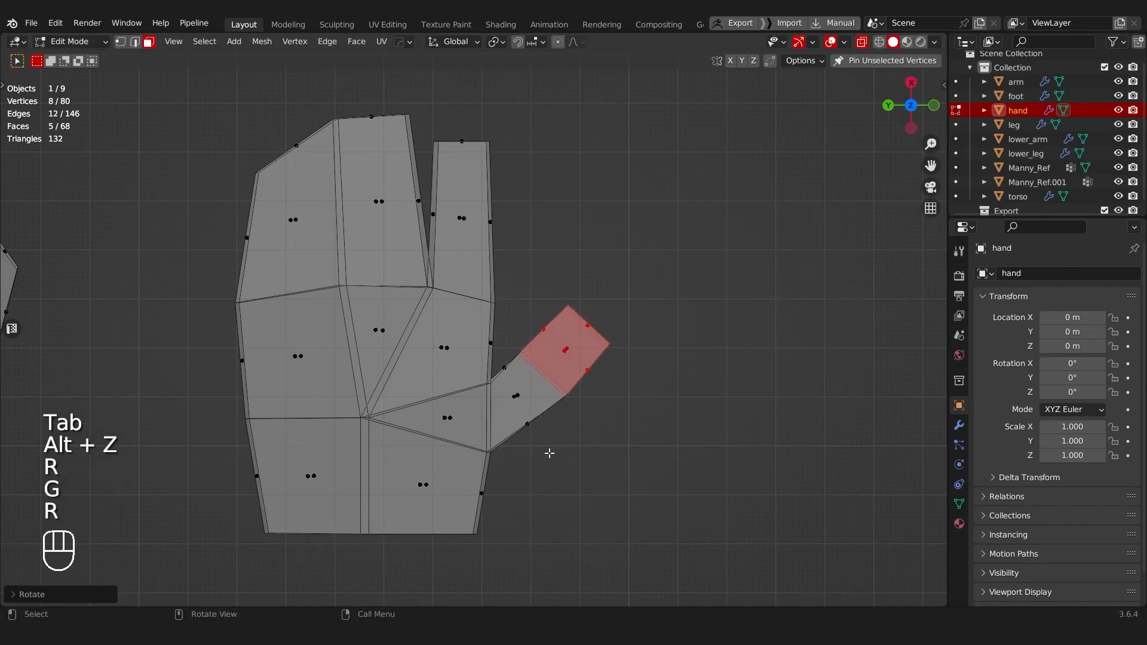
Step: In vertex mode, move the thumb's base vertices outward, its web vertices inward and adjust the inner knuckle vertices
{"action": "key", "text": "Tab"}
{"action": "key", "text": "g"}
{"action": "left_click", "coordinate": [512, 461]}
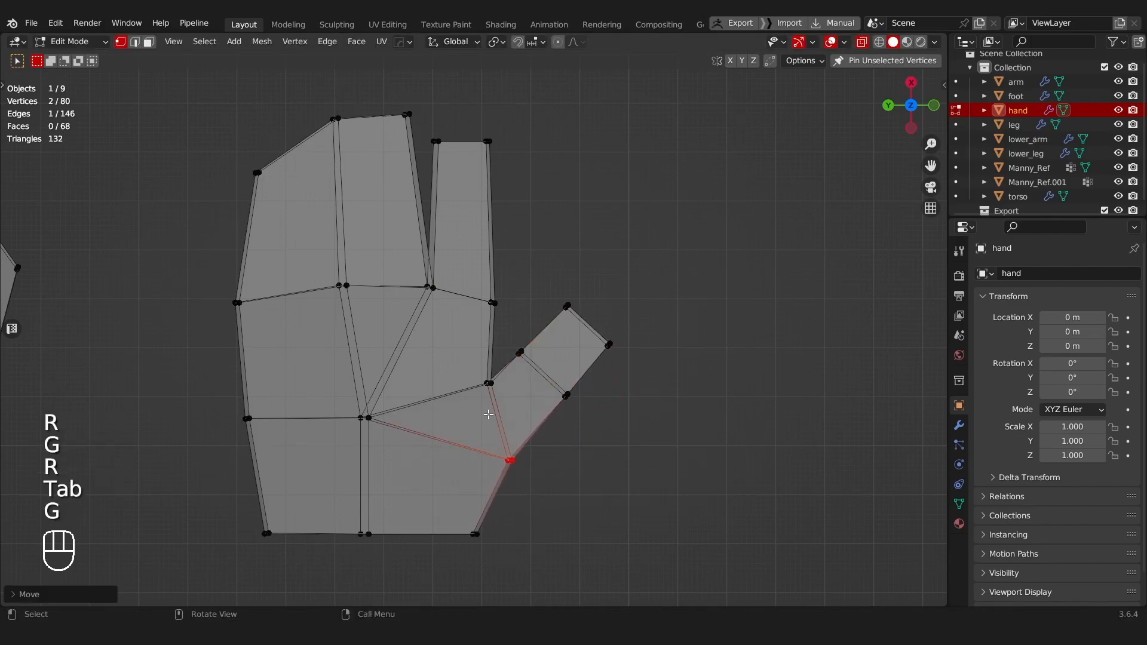
{"action": "key", "text": "g"}
{"action": "left_click", "coordinate": [495, 406]}
{"action": "left_click_drag", "start_coordinate": [517, 330], "coordinate": [542, 377]}
{"action": "key", "text": "g"}
{"action": "left_click", "coordinate": [545, 380]}
Step: Try repositioning the inner corner vertices of the thumb tip and undo the moves
{"action": "left_click_drag", "start_coordinate": [560, 297], "coordinate": [588, 334]}
{"action": "key", "text": "g"}
{"action": "left_click", "coordinate": [592, 350]}
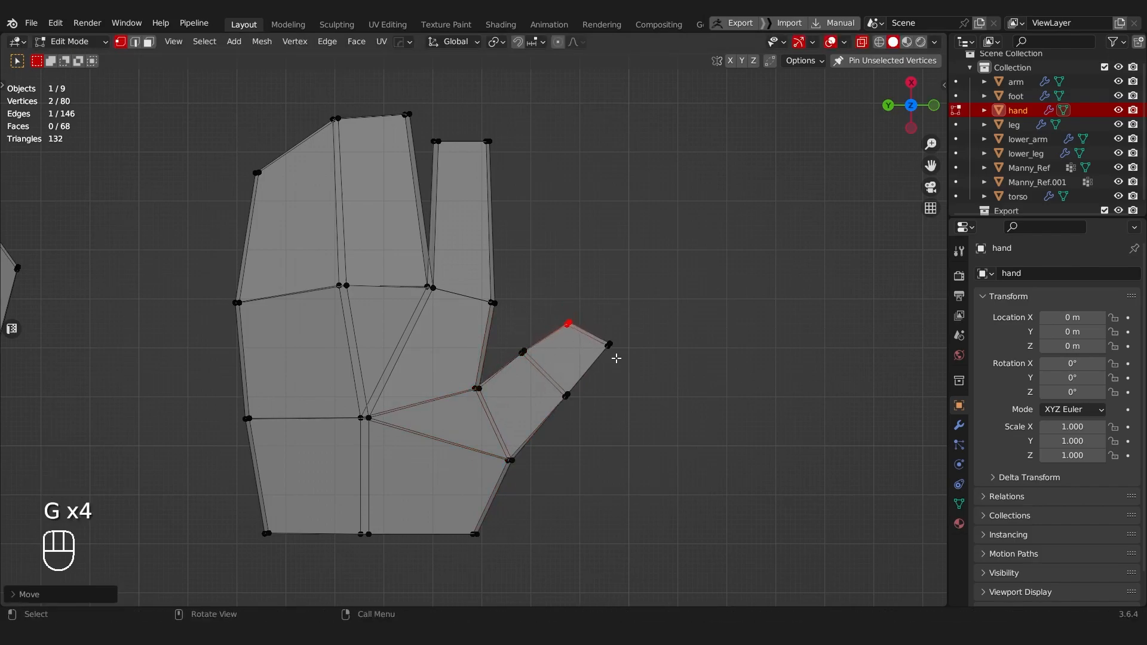
{"action": "key", "text": "ctrl+z"}
{"action": "key", "text": "g"}
{"action": "left_click", "coordinate": [639, 382]}
{"action": "key", "text": "ctrl+z"}
Step: Slide the thumb tip's inner corner vertices slightly toward the knuckle and adjust the neighbouring thumb vertices
{"action": "key", "text": "g"}
{"action": "key", "text": "g"}
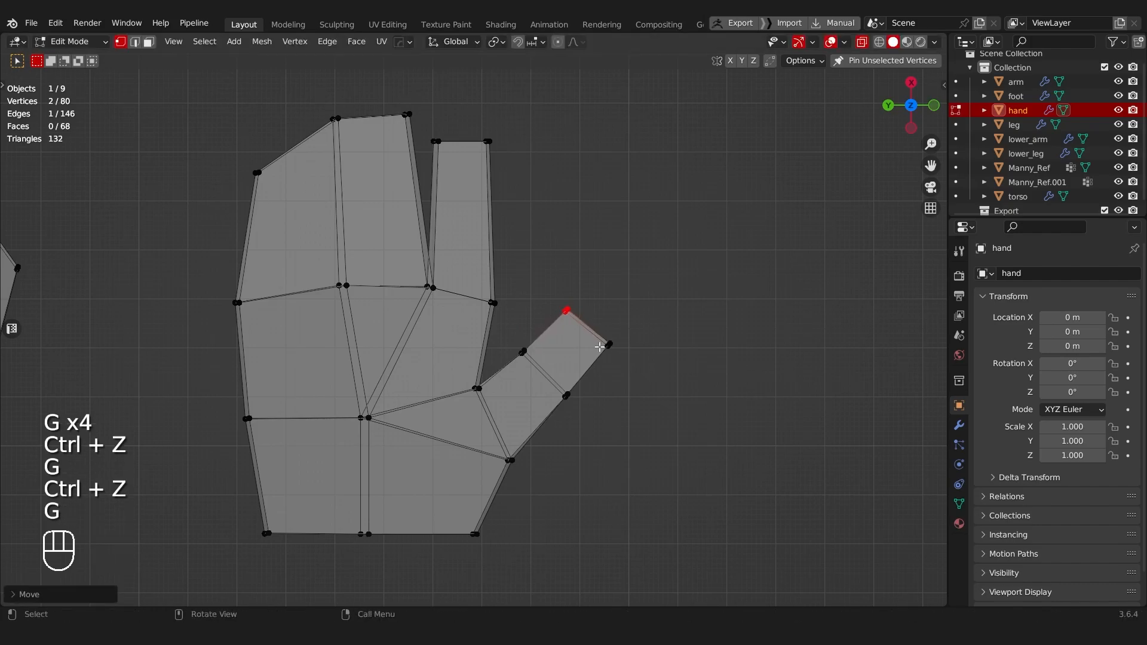
{"action": "left_click", "coordinate": [631, 360]}
{"action": "middle_click_drag", "start_coordinate": [589, 345], "coordinate": [585, 367], "text": "shift"}
{"action": "key", "text": "g"}
{"action": "left_click", "coordinate": [558, 313]}
Step: Turn x-ray off, then move the selected vertices around the thumb along Z and scale them along Z
{"action": "middle_click_drag", "start_coordinate": [558, 314], "coordinate": [484, 260], "text": "shift"}
{"action": "middle_click_drag", "start_coordinate": [410, 208], "coordinate": [382, 297], "text": "shift"}
{"action": "key", "text": "Tab"}
{"action": "left_click", "coordinate": [507, 253]}
{"action": "scroll", "coordinate": [503, 281], "scroll_direction": "down", "scroll_amount": 5}
{"action": "scroll", "coordinate": [450, 296], "scroll_direction": "up", "scroll_amount": 6}
{"action": "key", "text": "Tab"}
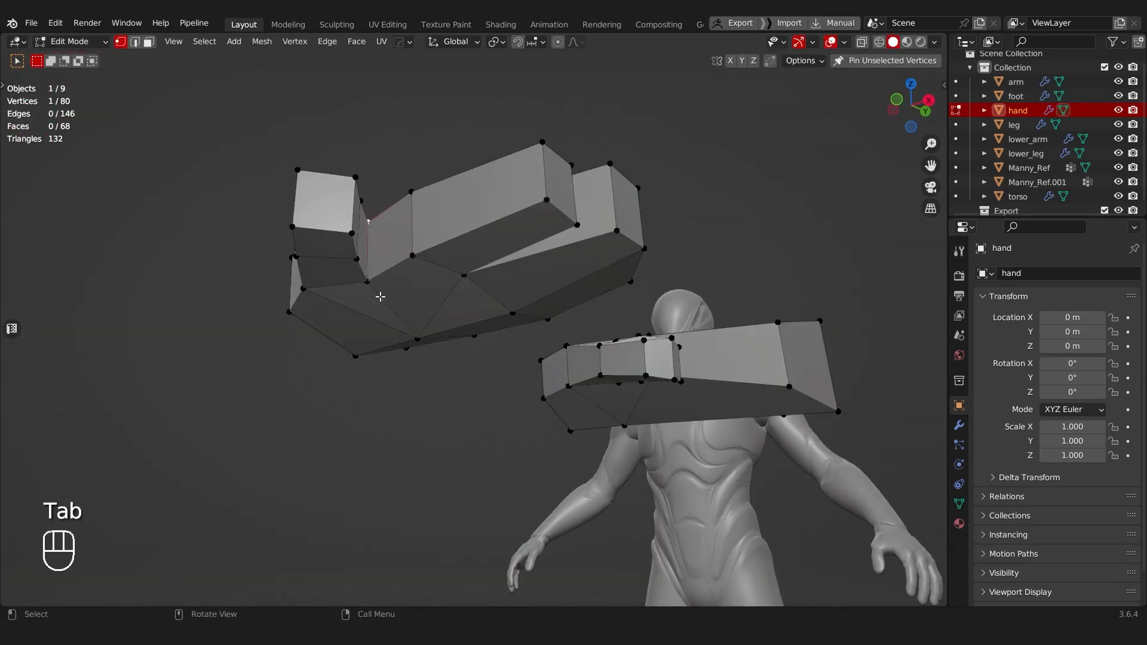
{"action": "key", "text": "g"}
{"action": "key", "text": "z"}
{"action": "left_click", "coordinate": [443, 228]}
{"action": "key", "text": "s"}
{"action": "key", "text": "z"}
{"action": "left_click", "coordinate": [473, 212]}
{"action": "middle_click_drag", "start_coordinate": [423, 223], "coordinate": [522, 343]}
Step: Try smooth shading on the hand, inspect it and undo the change
{"action": "key", "text": "Tab"}
{"action": "key", "text": "a"}
{"action": "left_click", "coordinate": [503, 288], "text": "shift"}
{"action": "middle_click_drag", "start_coordinate": [502, 288], "coordinate": [428, 297]}
{"action": "right_click", "coordinate": [428, 297]}
{"action": "left_click", "coordinate": [428, 295]}
{"action": "scroll", "coordinate": [474, 349], "scroll_direction": "down", "scroll_amount": 4}
{"action": "middle_click_drag", "start_coordinate": [474, 349], "coordinate": [435, 334]}
{"action": "key", "text": "a"}
{"action": "scroll", "coordinate": [435, 334], "scroll_direction": "up", "scroll_amount": 4}
{"action": "key", "text": "ctrl+z"}
{"action": "key", "text": "ctrl+z"}
Step: Dissolve the two diagonal edges running from the central vertex to the finger gap and thumb base on the hand's top side
{"action": "scroll", "coordinate": [446, 356], "scroll_direction": "up", "scroll_amount": 3}
{"action": "key", "text": "Tab"}
{"action": "mouse_move", "coordinate": [320, 364]}
{"action": "middle_mouse_down"}
{"action": "mouse_move", "coordinate": [449, 409]}
{"action": "mouse_move", "coordinate": [374, 337]}
{"action": "middle_mouse_up"}
{"action": "key", "text": "Tab"}
{"action": "left_click", "coordinate": [404, 439]}
{"action": "left_click", "coordinate": [407, 347]}
{"action": "left_click", "coordinate": [397, 422], "text": "shift"}
{"action": "key", "text": "ctrl+x"}
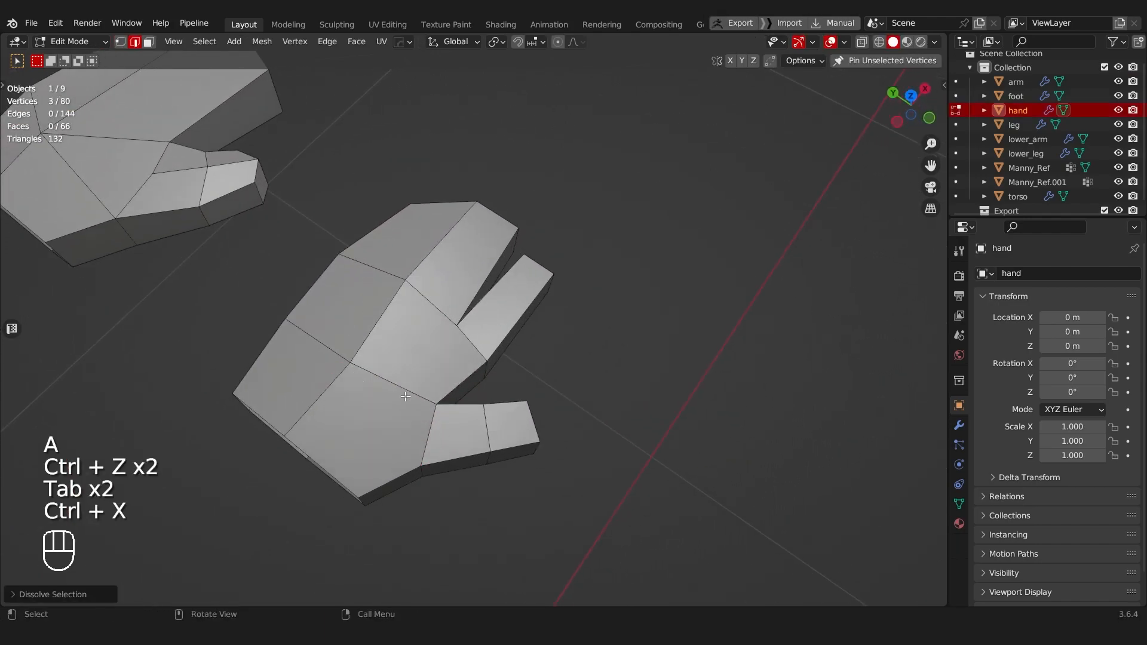
Step: Knife-cut a new edge line on the hand's top side from the finger gap across the knuckle row to the wrist corner
{"action": "middle_click_drag", "start_coordinate": [410, 395], "coordinate": [470, 405]}
{"action": "middle_click_drag", "start_coordinate": [470, 405], "coordinate": [462, 391], "text": "shift"}
{"action": "scroll", "coordinate": [462, 391], "scroll_direction": "up", "scroll_amount": 2}
{"action": "key", "text": "Tab"}
{"action": "left_click", "coordinate": [318, 394]}
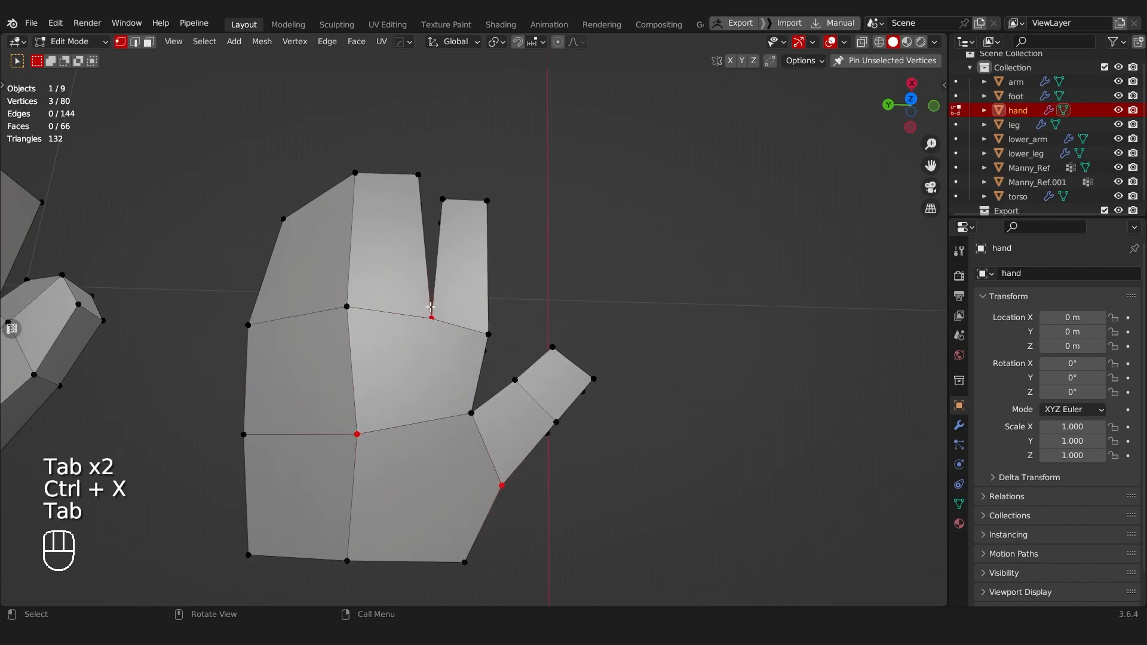
{"action": "key", "text": "k"}
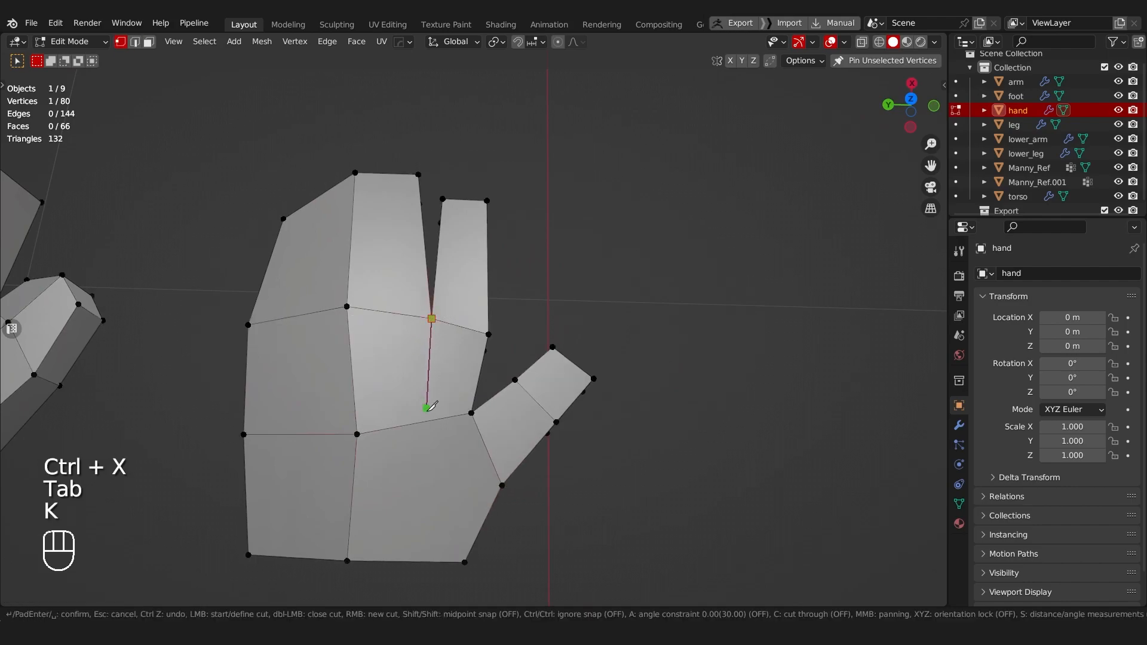
{"action": "middle_click_drag", "start_coordinate": [428, 421], "coordinate": [426, 382]}
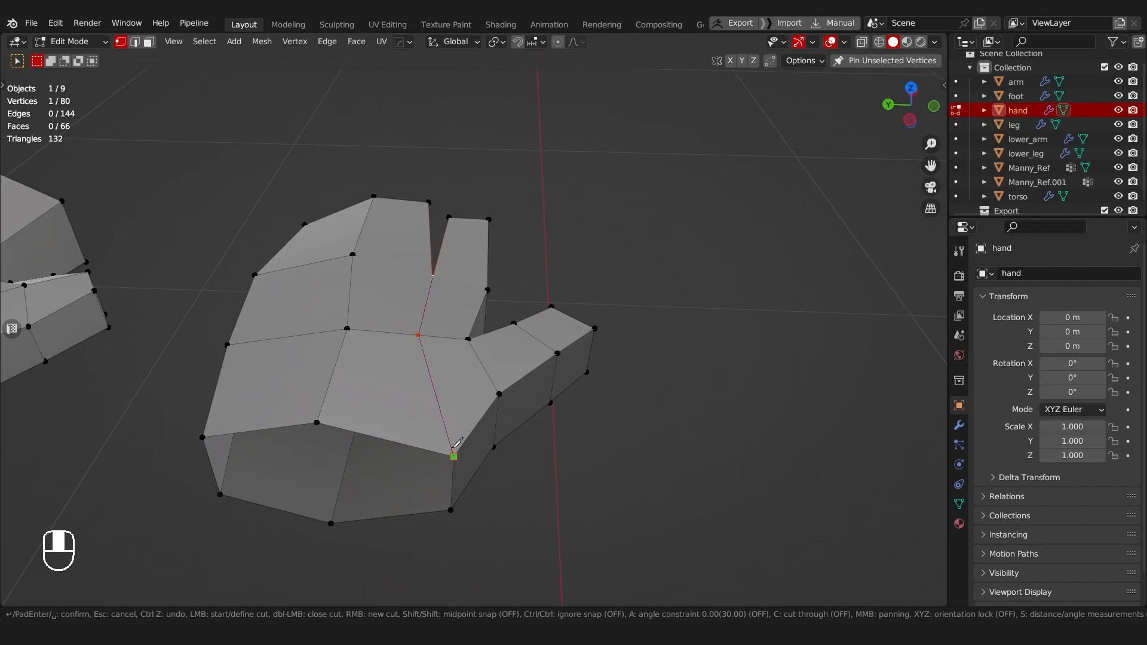
{"action": "key", "text": "Return"}
Step: Apply Shade Smooth to the hand object and inspect the shading over the new edge line
{"action": "middle_click_drag", "start_coordinate": [459, 320], "coordinate": [468, 369]}
{"action": "key", "text": "Tab"}
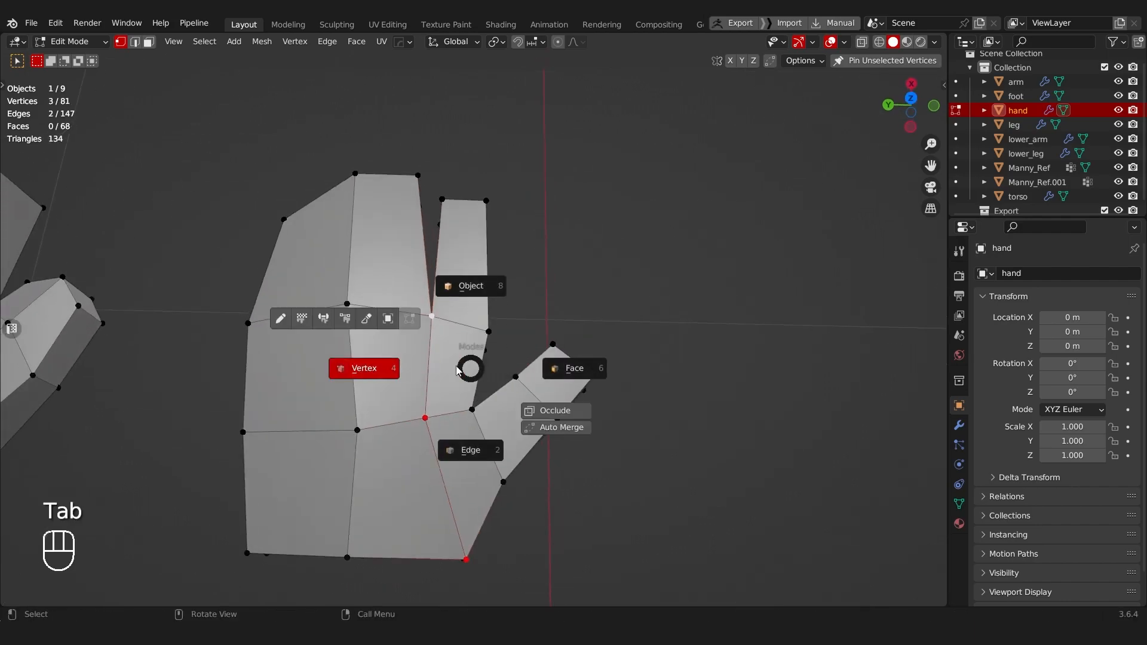
{"action": "left_click", "coordinate": [366, 369]}
{"action": "middle_click_drag", "start_coordinate": [419, 409], "coordinate": [388, 340]}
{"action": "key", "text": "Tab"}
{"action": "middle_click_drag", "start_coordinate": [388, 269], "coordinate": [366, 394]}
{"action": "right_click", "coordinate": [371, 346]}
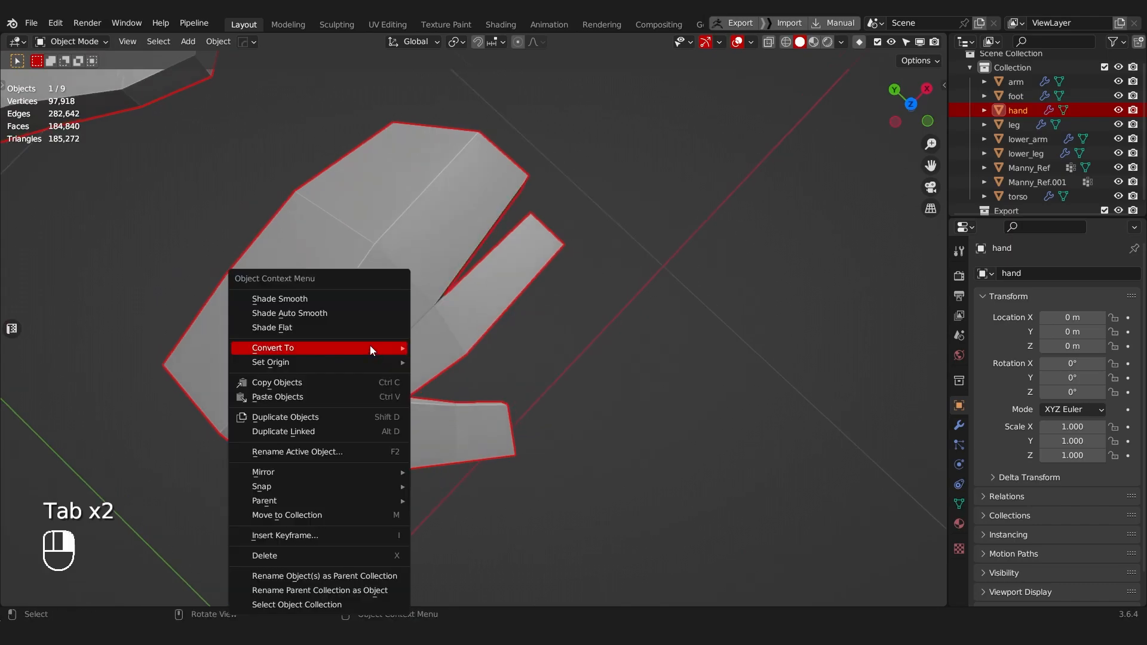
{"action": "left_click", "coordinate": [334, 299]}
{"action": "middle_click_drag", "start_coordinate": [335, 299], "coordinate": [292, 313]}
{"action": "key", "text": "Tab"}
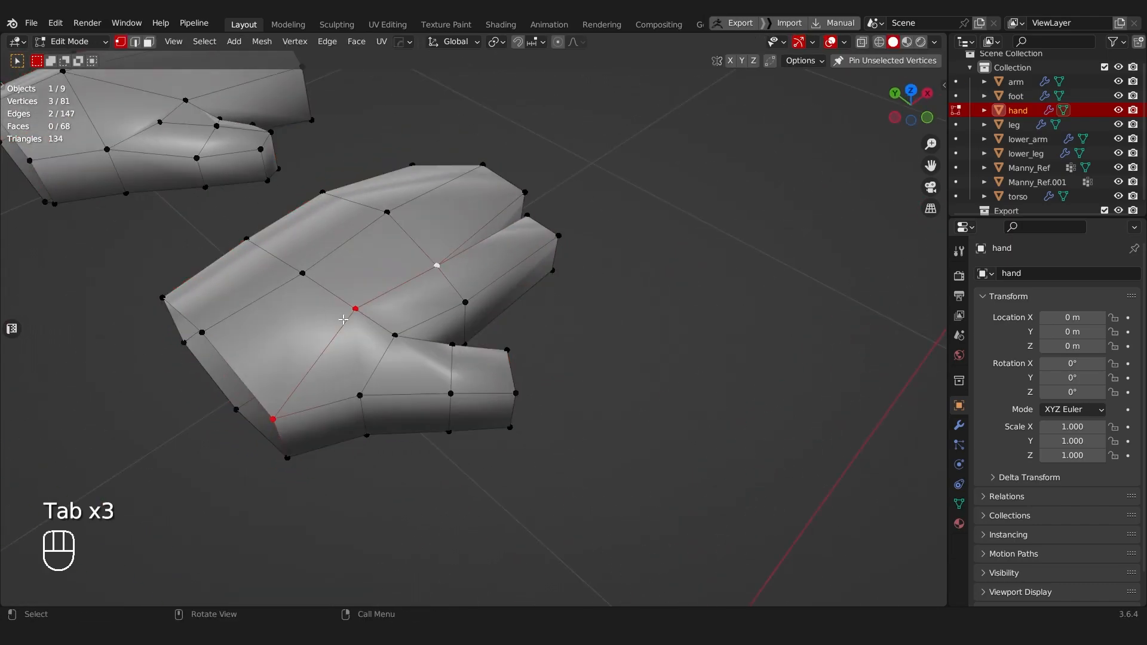
{"action": "middle_click_drag", "start_coordinate": [400, 340], "coordinate": [422, 353]}
Step: Undo the smooth shading and step through the edit history to the flat-shaded hand with the top-side knife cut
{"action": "key", "text": "ctrl+z"}
{"action": "key", "text": "ctrl+z"}
{"action": "middle_click_drag", "start_coordinate": [469, 410], "coordinate": [421, 385]}
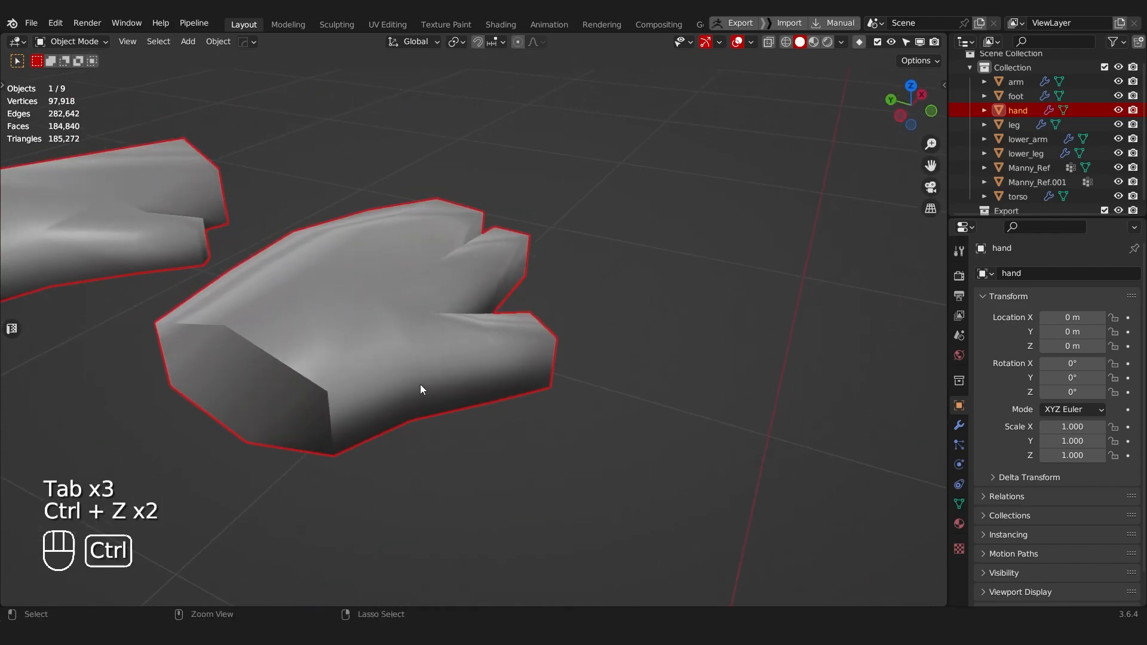
{"action": "key", "text": "ctrl+z"}
{"action": "key", "text": "ctrl+z"}
{"action": "key", "text": "ctrl+z"}
{"action": "middle_click_drag", "start_coordinate": [349, 297], "coordinate": [399, 189]}
{"action": "key", "text": "ctrl+shift+z"}
{"action": "key", "text": "ctrl+shift+z"}
{"action": "key", "text": "ctrl+shift+z"}
Step: On the hand's underside, dissolve the two diagonal edges and knife-cut from the wrist corner to the finger gap
{"action": "key", "text": "a"}
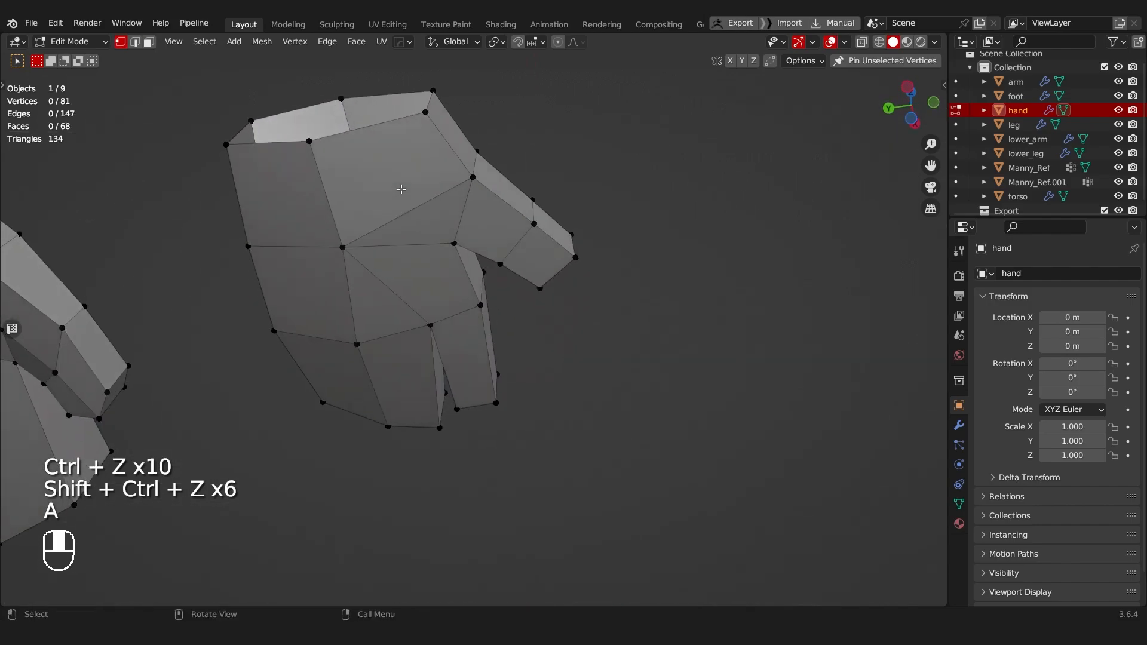
{"action": "key", "text": "Tab"}
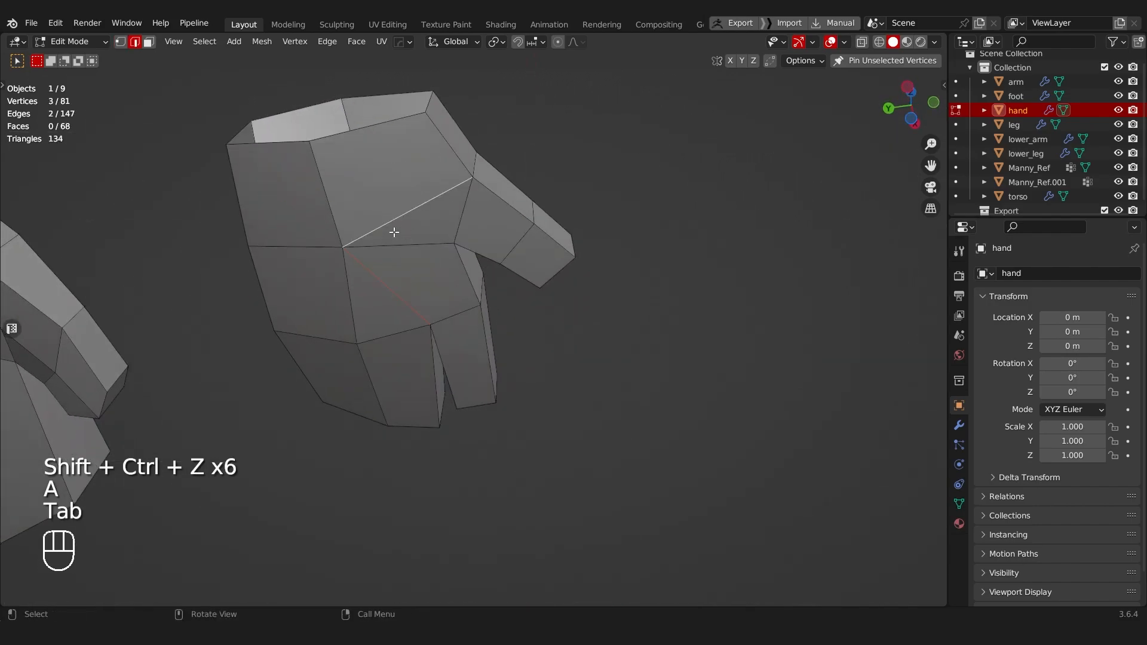
{"action": "key", "text": "ctrl+x"}
{"action": "key", "text": "Tab"}
{"action": "key", "text": "k"}
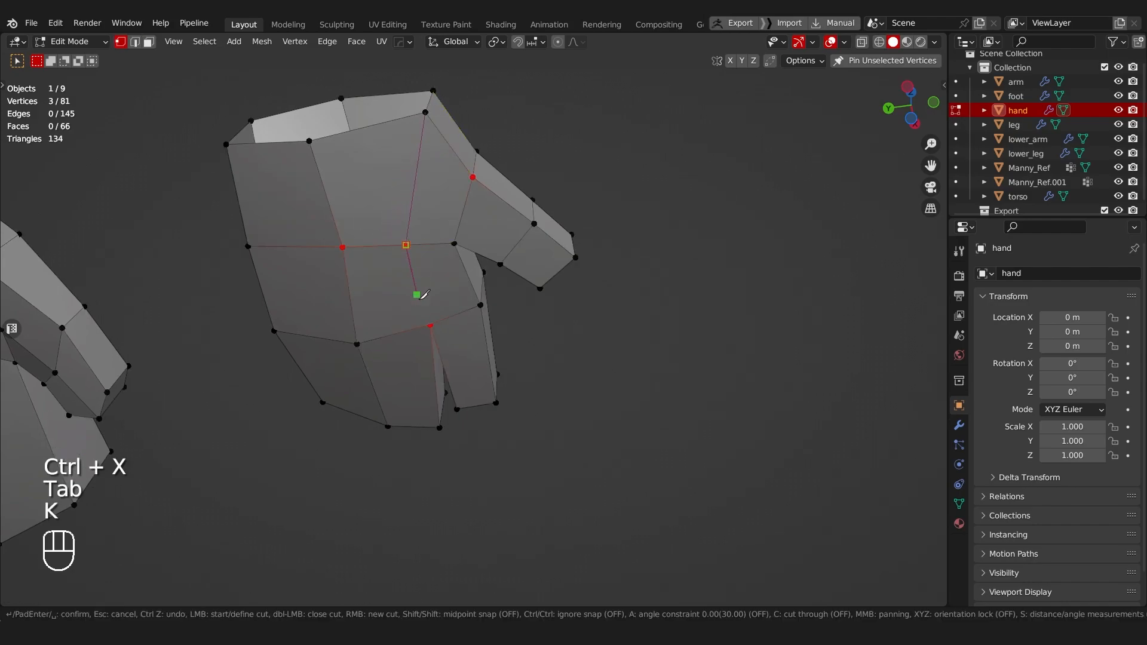
{"action": "key", "text": "space"}
Step: In face mode, select the face strip running along the separate finger and down the thumb side to the wrist
{"action": "key", "text": "Tab"}
{"action": "middle_click_drag", "start_coordinate": [432, 214], "coordinate": [405, 296]}
{"action": "middle_click_drag", "start_coordinate": [388, 255], "coordinate": [420, 348]}
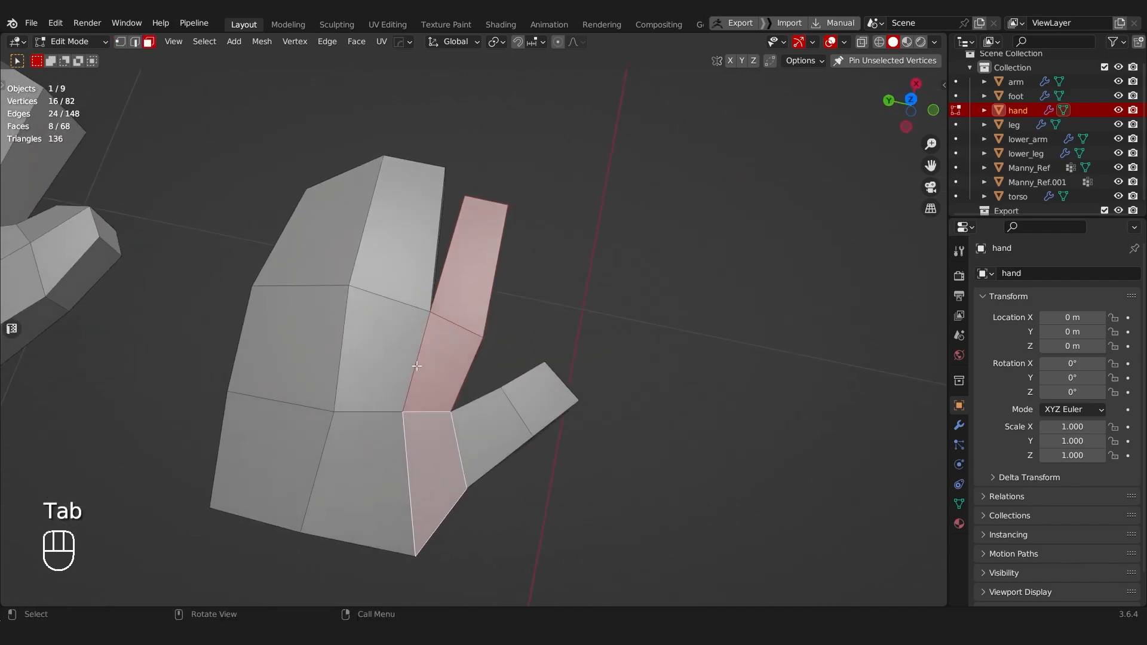
Step: Clear the face selection and examine the edge flow of both hand variants from several angles
{"action": "middle_click_drag", "start_coordinate": [448, 430], "coordinate": [474, 449]}
{"action": "key", "text": "a"}
{"action": "scroll", "coordinate": [474, 450], "scroll_direction": "down", "scroll_amount": 5}
{"action": "key", "text": "Tab"}
{"action": "middle_click_drag", "start_coordinate": [458, 385], "coordinate": [424, 366]}
{"action": "scroll", "coordinate": [418, 359], "scroll_direction": "up", "scroll_amount": 1}
{"action": "middle_click_drag", "start_coordinate": [378, 276], "coordinate": [429, 319]}
{"action": "middle_click_drag", "start_coordinate": [429, 319], "coordinate": [627, 428], "text": "shift"}
{"action": "scroll", "coordinate": [597, 407], "scroll_direction": "up", "scroll_amount": 2}
{"action": "key", "text": "Tab"}
{"action": "middle_click_drag", "start_coordinate": [389, 365], "coordinate": [362, 352], "text": "shift"}
{"action": "middle_click_drag", "start_coordinate": [370, 355], "coordinate": [460, 402]}
{"action": "scroll", "coordinate": [478, 371], "scroll_direction": "up", "scroll_amount": 2}
{"action": "key", "text": "Tab"}
Step: Try Shade Smooth on the hand object, check the shading around the thumb, and undo it
{"action": "right_click", "coordinate": [447, 368]}
{"action": "left_click", "coordinate": [395, 313]}
{"action": "mouse_move", "coordinate": [414, 343]}
{"action": "middle_mouse_down"}
{"action": "mouse_move", "coordinate": [438, 383]}
{"action": "mouse_move", "coordinate": [456, 327]}
{"action": "mouse_move", "coordinate": [563, 313]}
{"action": "mouse_move", "coordinate": [568, 409]}
{"action": "mouse_move", "coordinate": [505, 422]}
{"action": "middle_mouse_up"}
{"action": "key", "text": "ctrl+z"}
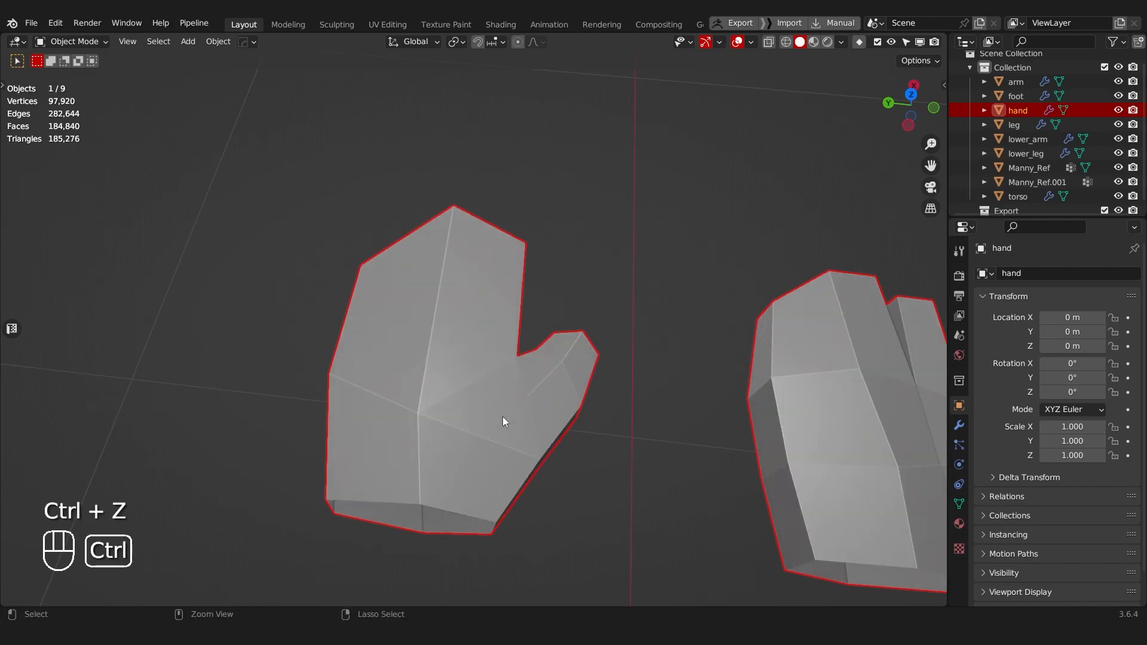
Step: On the mitten-shaped hand, dissolve the two diagonal edges running from the central vertex to the thumb gap and the thumb's outer base
{"action": "key", "text": "Tab"}
{"action": "left_click", "coordinate": [403, 411]}
{"action": "scroll", "coordinate": [448, 409], "scroll_direction": "down", "scroll_amount": 1}
{"action": "key", "text": "Tab"}
{"action": "left_click", "coordinate": [442, 410]}
{"action": "left_click", "coordinate": [466, 346]}
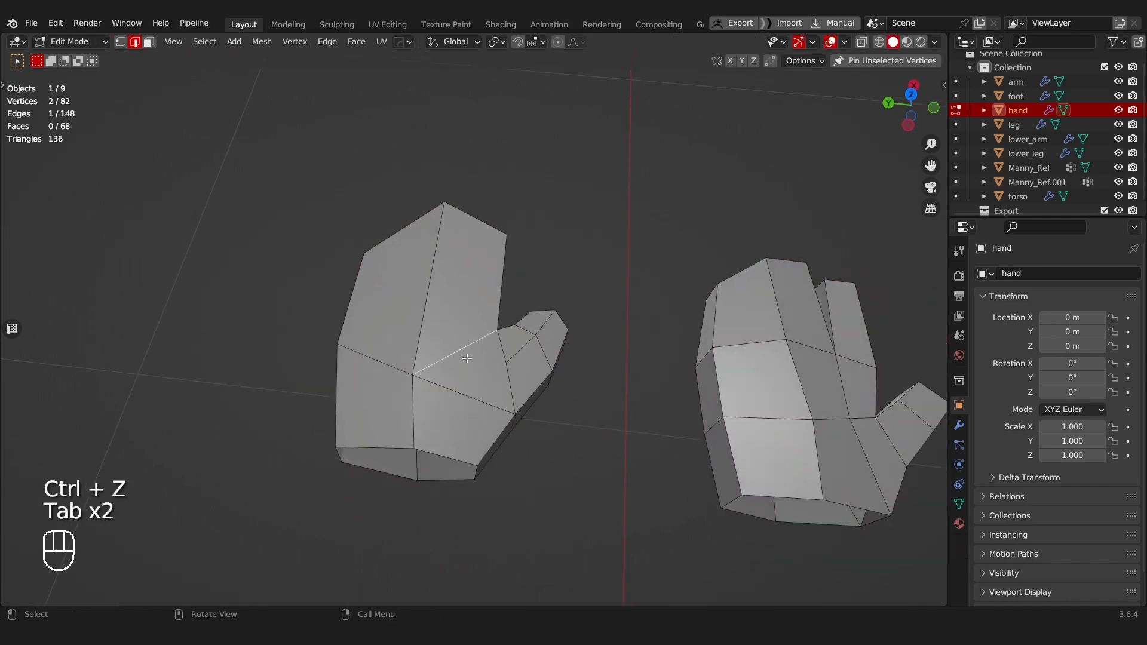
{"action": "middle_click_drag", "start_coordinate": [476, 380], "coordinate": [460, 416]}
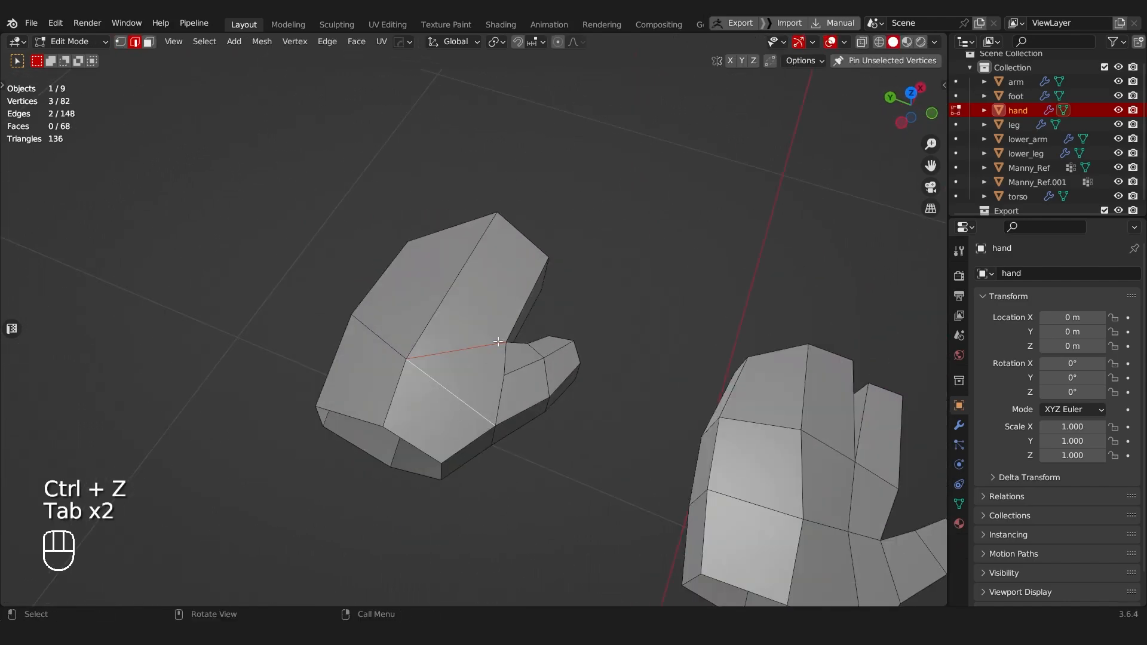
{"action": "middle_click_drag", "start_coordinate": [480, 358], "coordinate": [497, 423]}
{"action": "key", "text": "ctrl+x"}
Step: Connect the mitten hand's central vertex to the middle vertex of the thumb base with a new edge
{"action": "key", "text": "Tab"}
{"action": "left_click", "coordinate": [452, 422]}
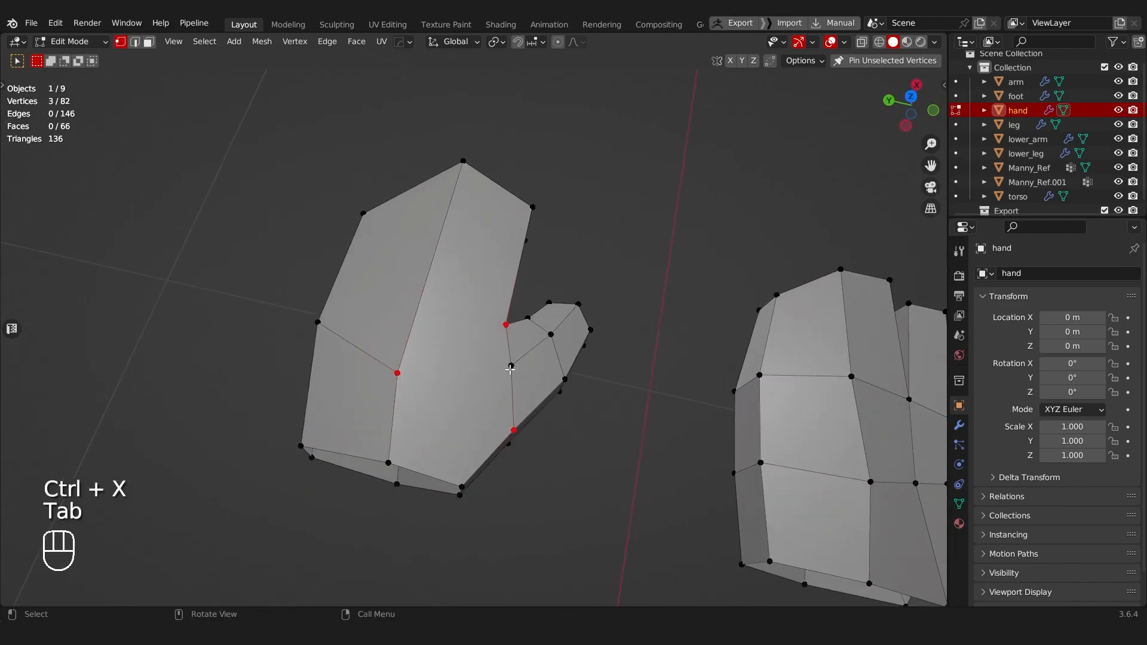
{"action": "key", "text": "k"}
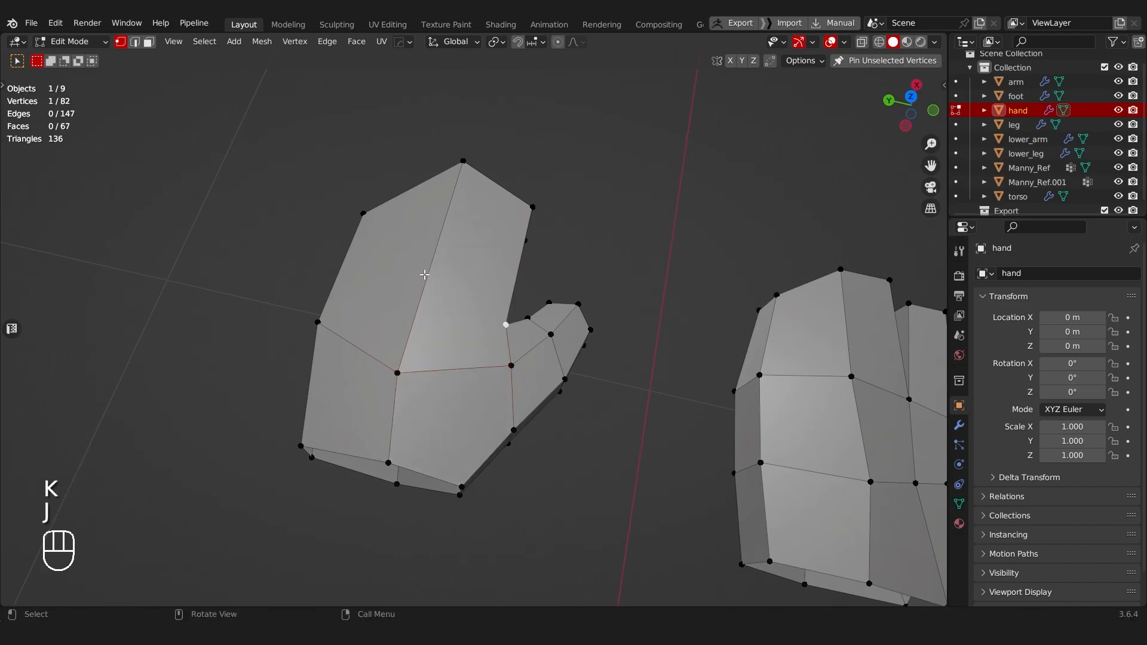
Step: Try a loop cut across the mitten's finger block, undo it, and knife-cut a ring around the block starting and ending at the thumb gap
{"action": "left_click", "coordinate": [342, 277]}
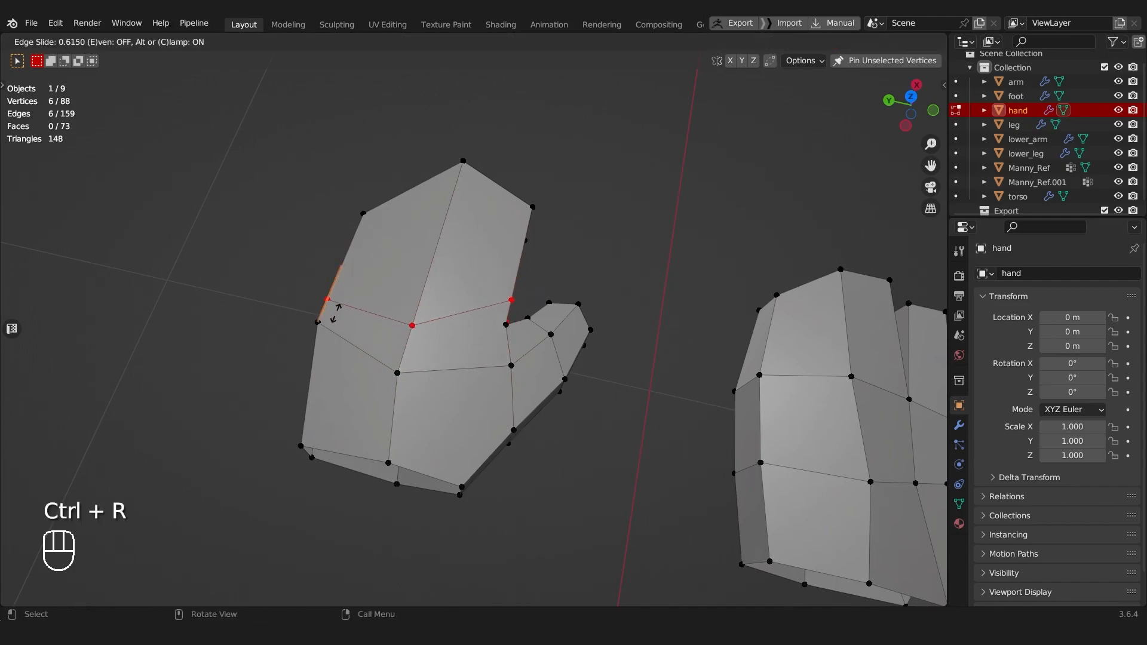
{"action": "key", "text": "ctrl+z"}
{"action": "middle_click_drag", "start_coordinate": [351, 317], "coordinate": [388, 356]}
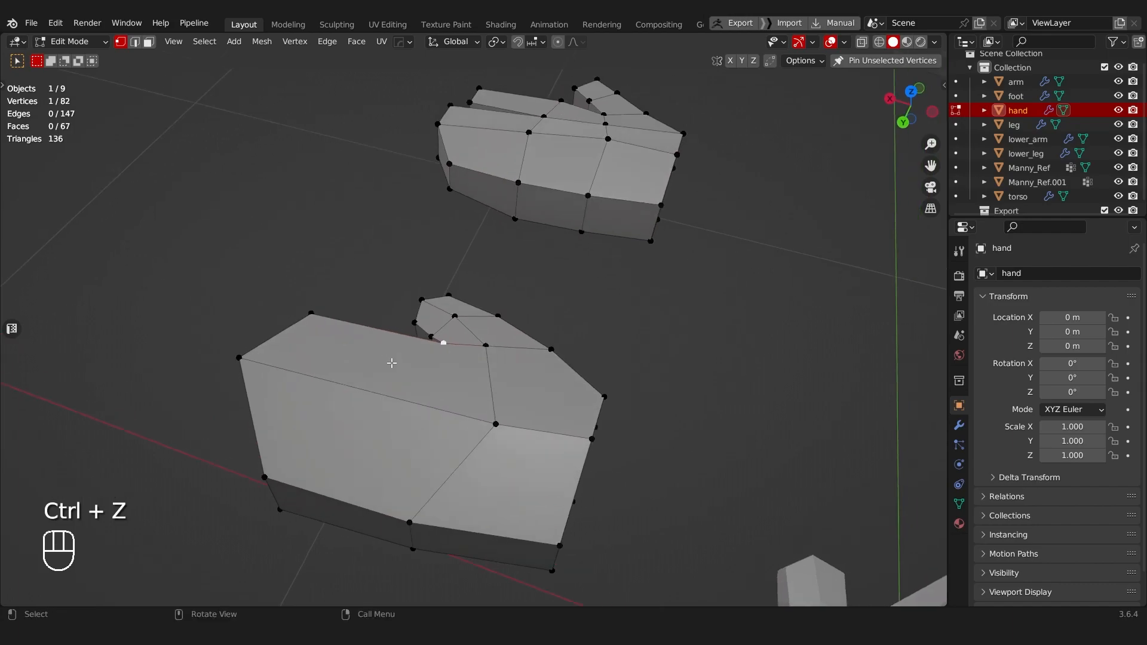
{"action": "key", "text": "k"}
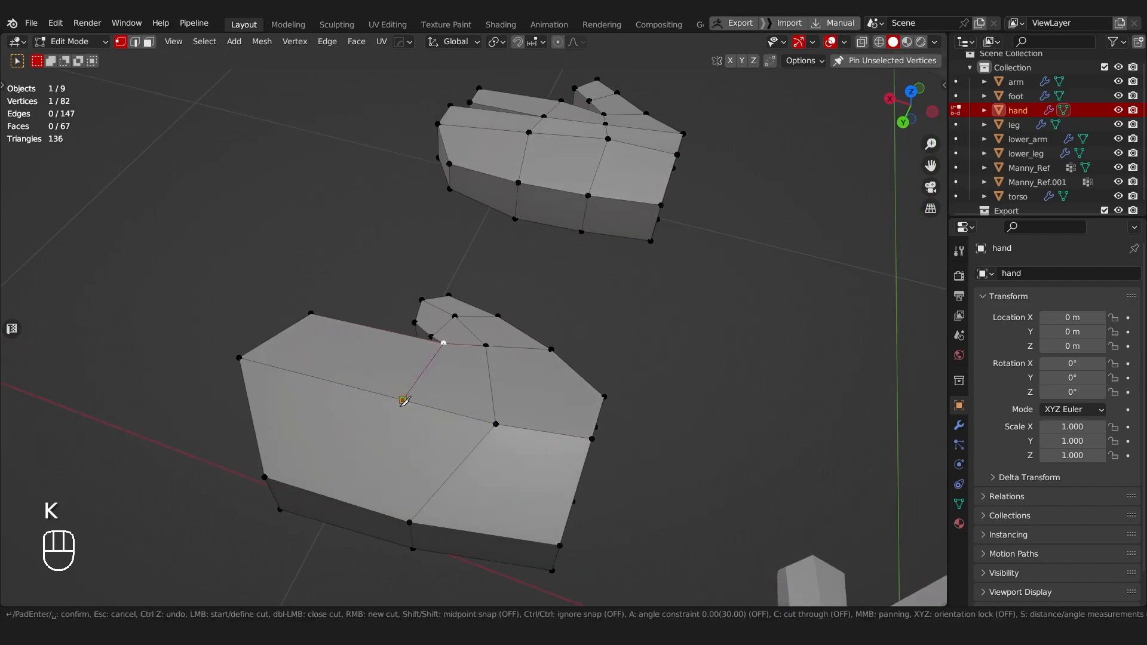
{"action": "middle_click_drag", "start_coordinate": [368, 534], "coordinate": [420, 375]}
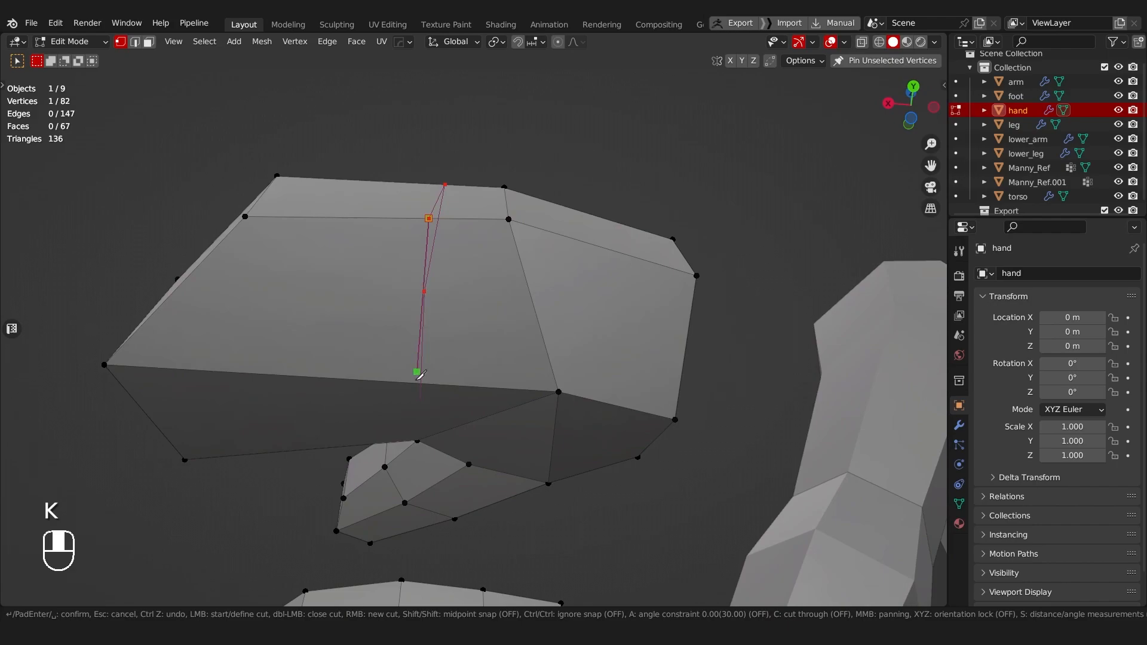
{"action": "left_click", "coordinate": [417, 441]}
{"action": "key", "text": "Return"}
{"action": "middle_click_drag", "start_coordinate": [421, 442], "coordinate": [355, 464]}
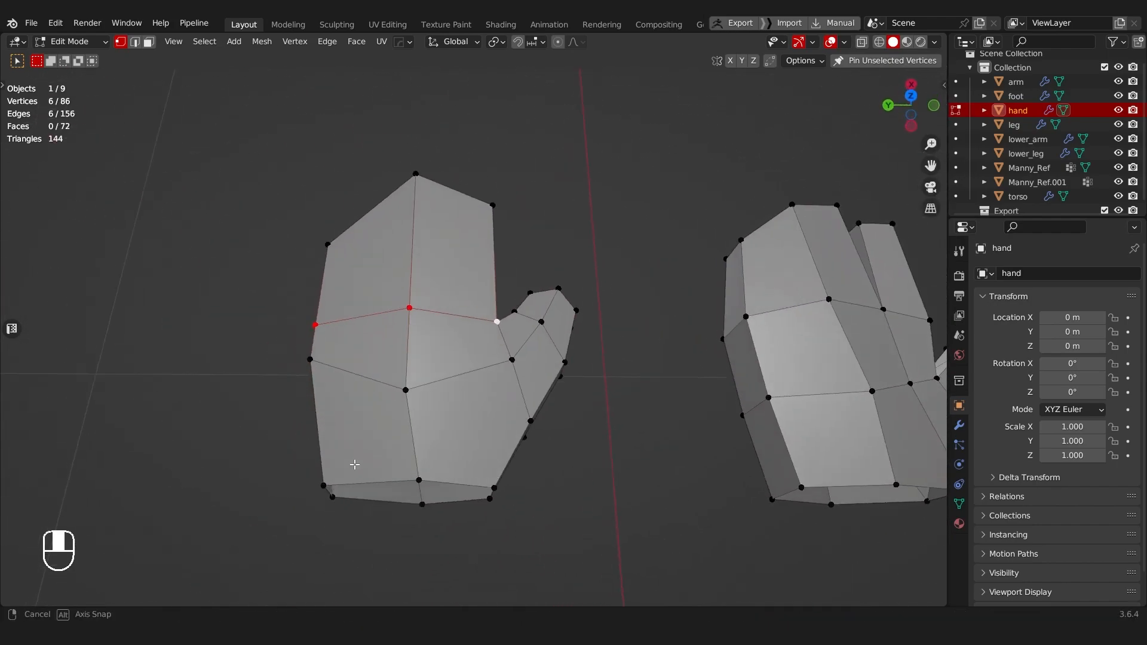
Step: Join the vertex at the thumb's outer base to the mitten hand's central vertex with a new edge
{"action": "key", "text": "Tab"}
{"action": "left_click", "coordinate": [525, 419]}
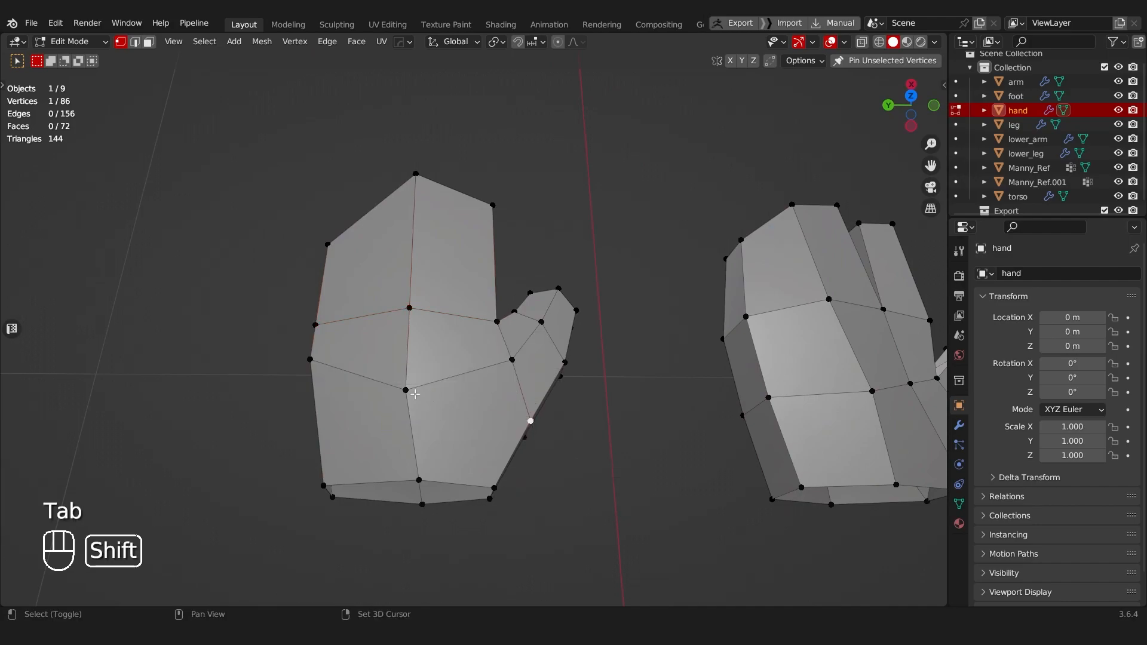
{"action": "key", "text": "k"}
{"action": "key", "text": "j"}
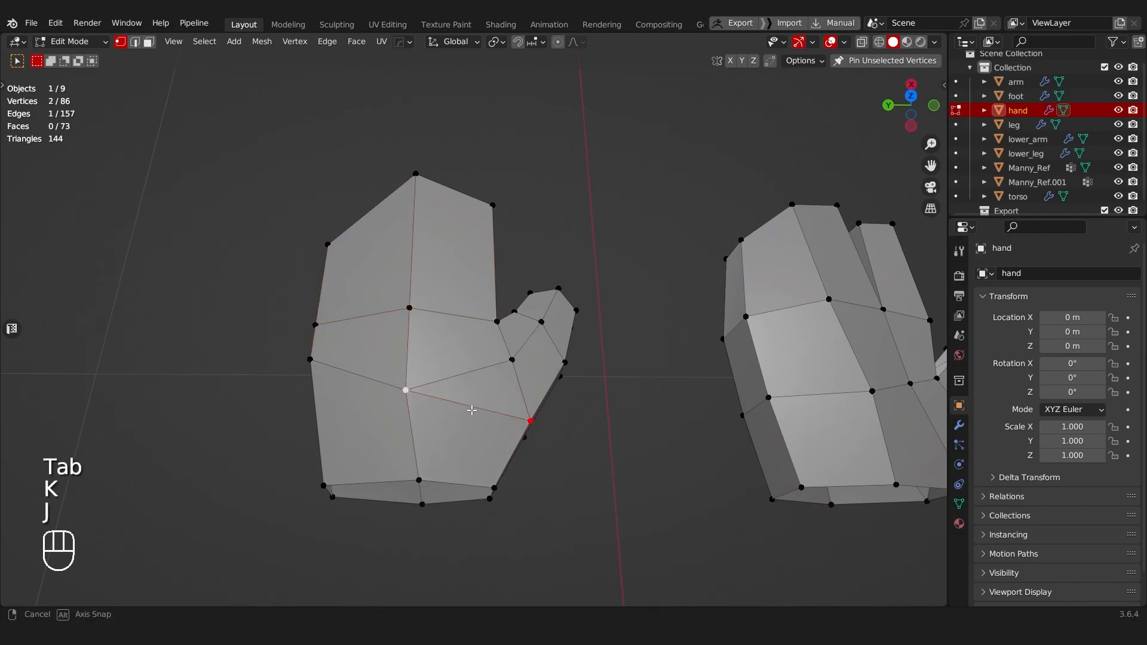
Step: Try Shade Smooth on the reworked hand, then undo it together with the mitten hand's knife cut and connected edges
{"action": "key", "text": "Tab"}
{"action": "right_click", "coordinate": [478, 436]}
{"action": "left_click", "coordinate": [414, 299]}
{"action": "mouse_move", "coordinate": [414, 299]}
{"action": "middle_mouse_down"}
{"action": "mouse_move", "coordinate": [411, 314]}
{"action": "mouse_move", "coordinate": [383, 330]}
{"action": "mouse_move", "coordinate": [460, 419]}
{"action": "middle_mouse_up"}
{"action": "key", "text": "ctrl+z"}
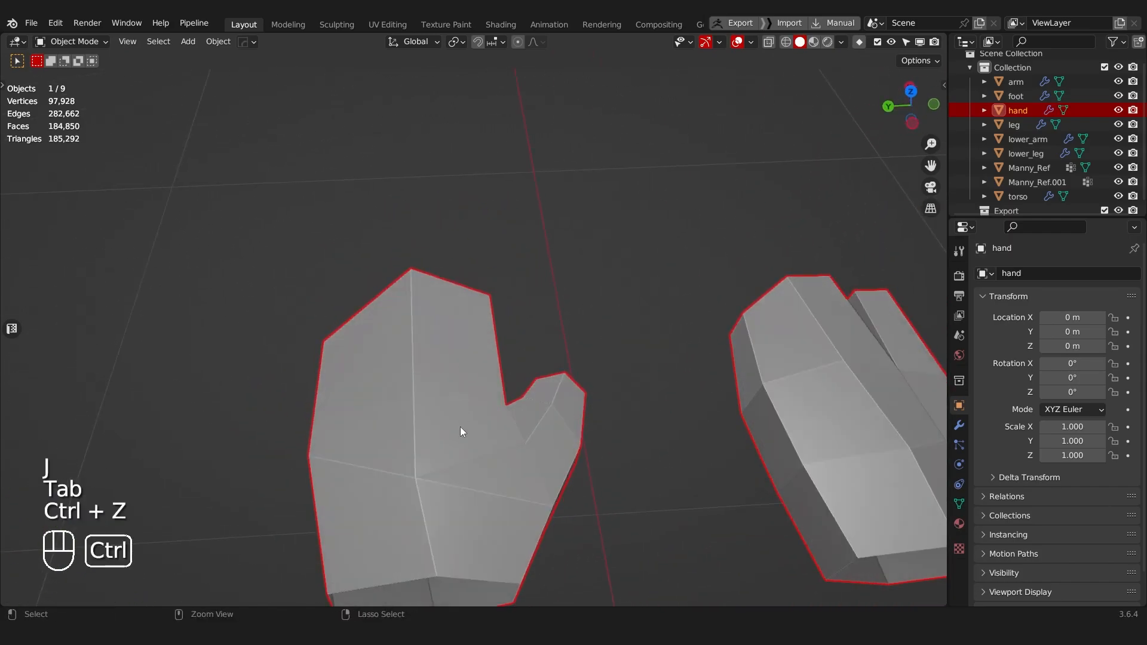
{"action": "key", "text": "ctrl+z"}
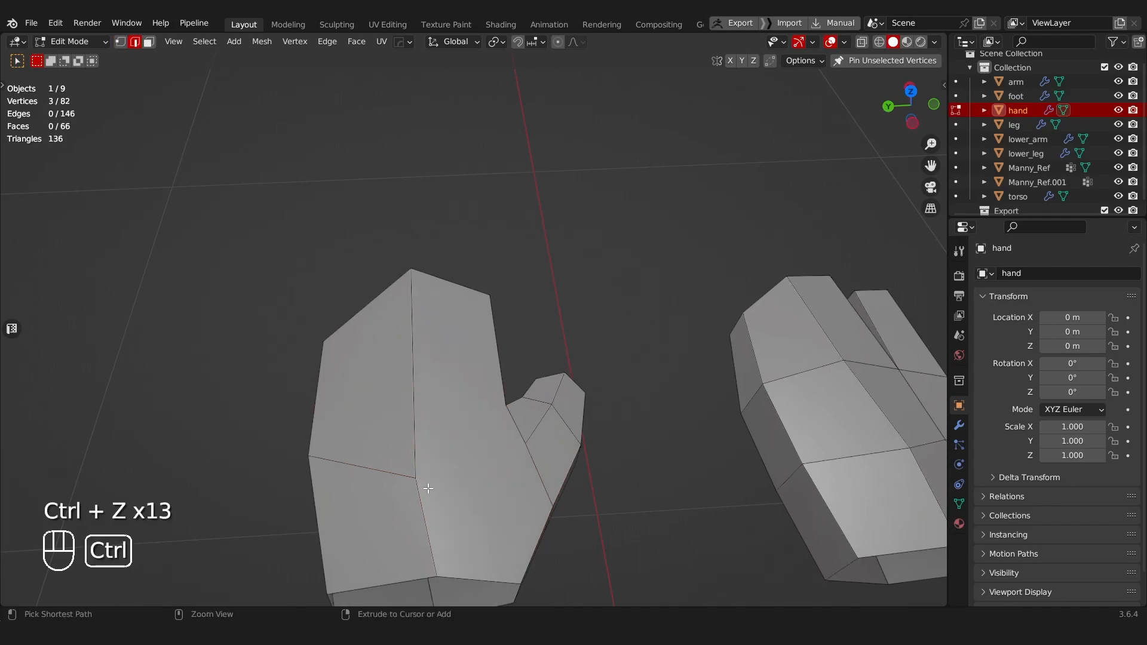
Step: On the palm side of the hand with the separate finger, reposition two vertices to refine the surface
{"action": "key", "text": "Tab"}
{"action": "scroll", "coordinate": [504, 458], "scroll_direction": "down", "scroll_amount": 3}
{"action": "middle_click_drag", "start_coordinate": [505, 459], "coordinate": [379, 318]}
{"action": "scroll", "coordinate": [430, 438], "scroll_direction": "down", "scroll_amount": 4}
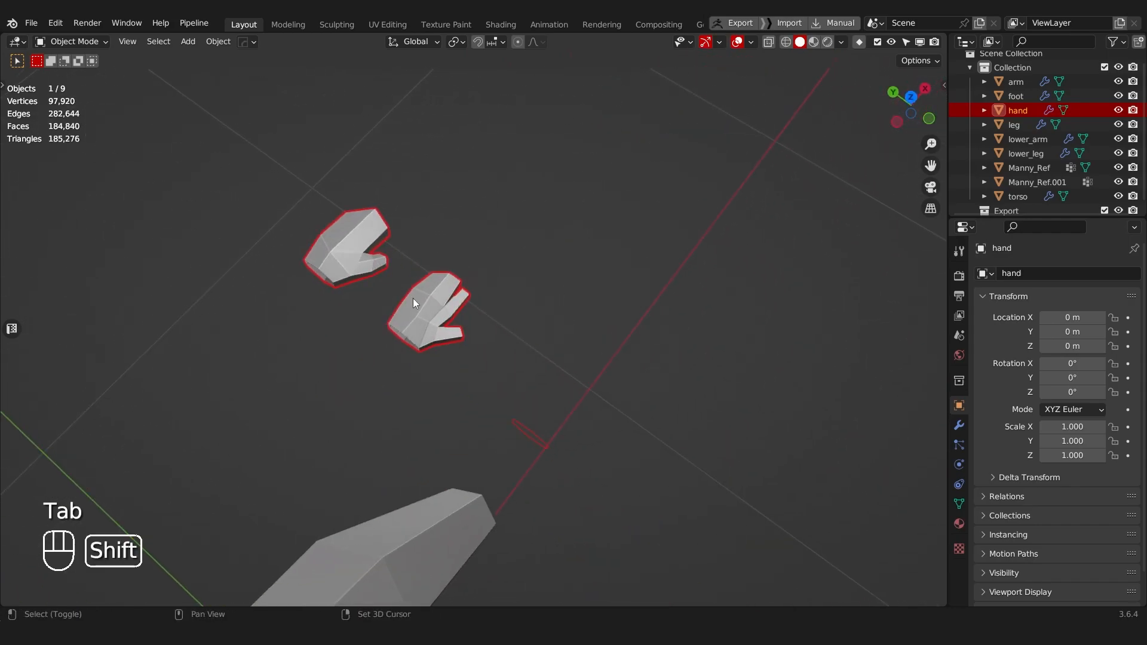
{"action": "scroll", "coordinate": [413, 299], "scroll_direction": "up", "scroll_amount": 3}
{"action": "key", "text": "Tab"}
{"action": "middle_click_drag", "start_coordinate": [479, 336], "coordinate": [504, 315]}
{"action": "left_click", "coordinate": [523, 344]}
{"action": "key", "text": "g"}
{"action": "key", "text": "g"}
{"action": "left_click", "coordinate": [515, 344]}
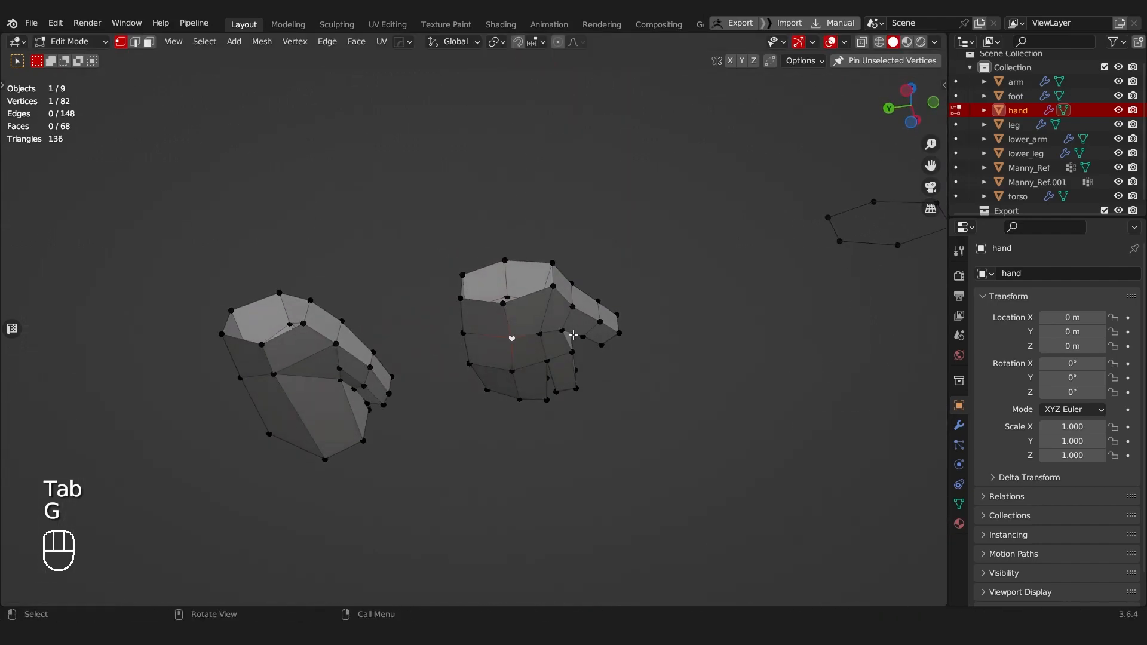
{"action": "key", "text": "g"}
{"action": "left_click", "coordinate": [532, 328]}
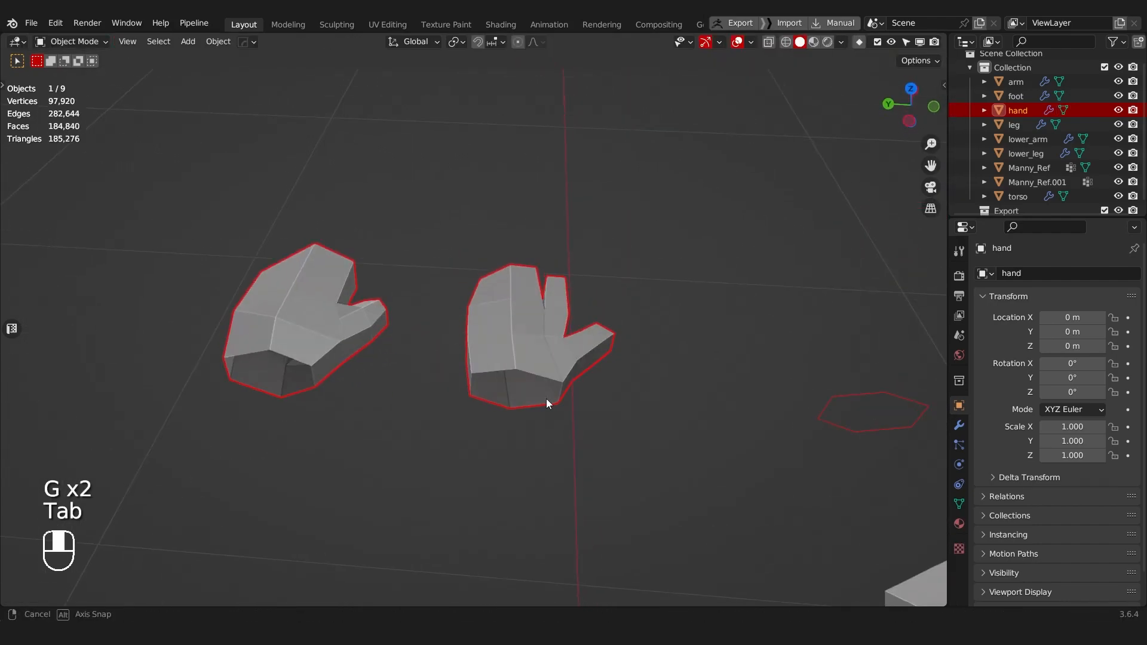
Step: Apply Shade Smooth to the hand object, inspect both variants around the thumbs and fingers, and restore Shade Flat
{"action": "right_click", "coordinate": [530, 347]}
{"action": "left_click", "coordinate": [500, 296]}
{"action": "middle_click_drag", "start_coordinate": [500, 298], "coordinate": [497, 399]}
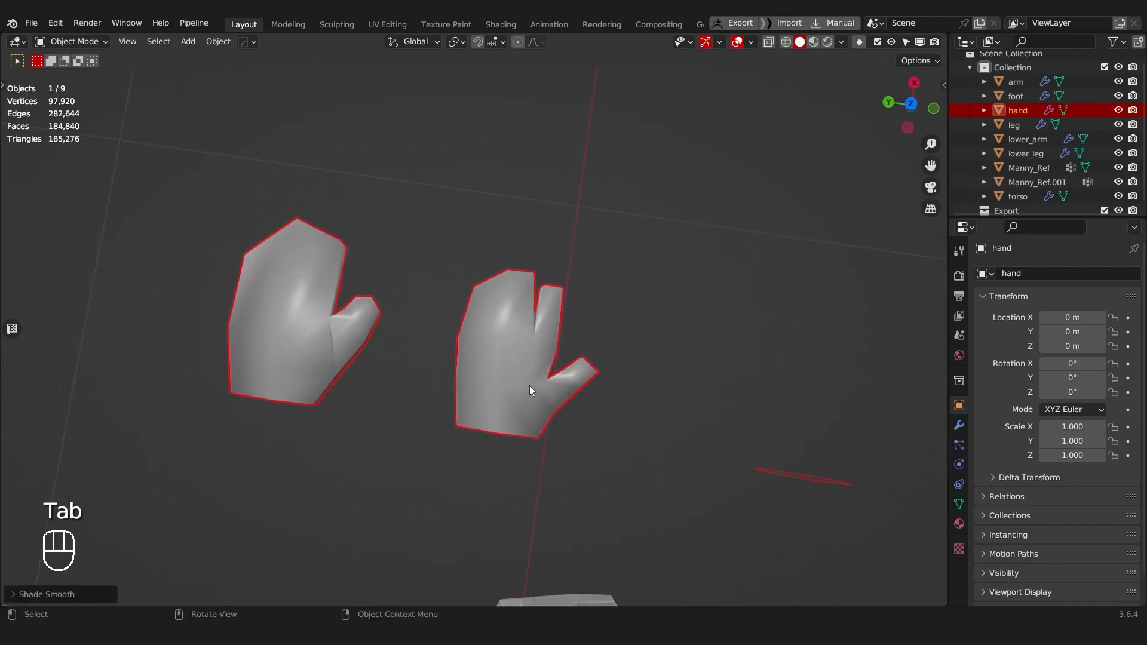
{"action": "middle_click_drag", "start_coordinate": [548, 374], "coordinate": [402, 246]}
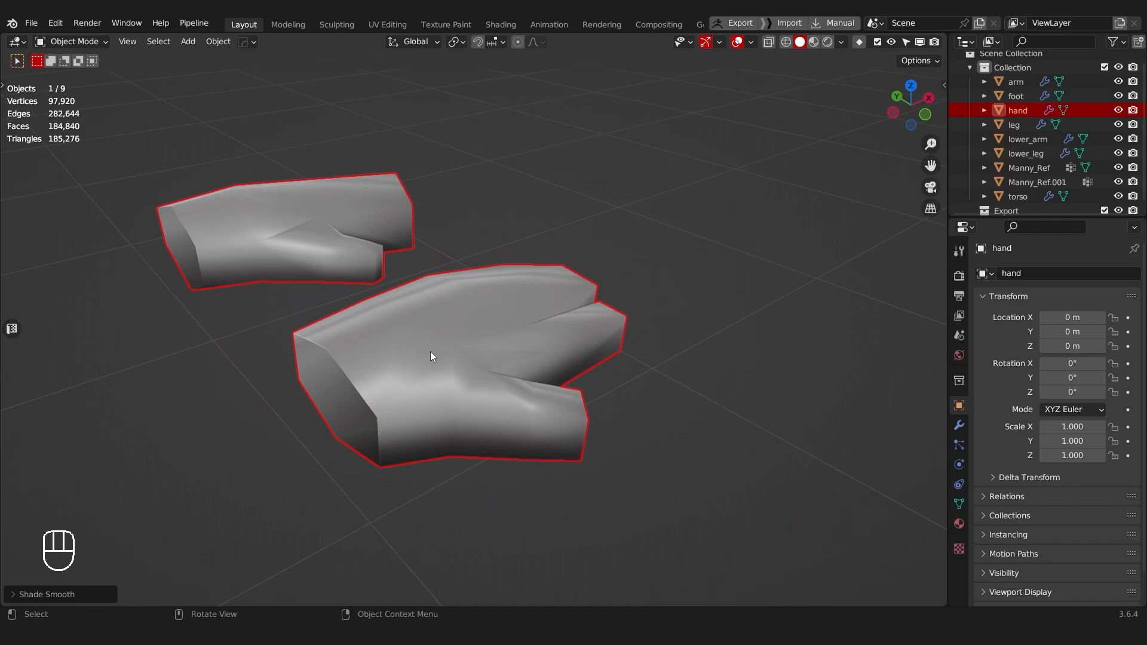
{"action": "scroll", "coordinate": [457, 412], "scroll_direction": "up", "scroll_amount": 4}
{"action": "middle_click_drag", "start_coordinate": [462, 365], "coordinate": [596, 295]}
{"action": "middle_click_drag", "start_coordinate": [617, 347], "coordinate": [507, 361]}
{"action": "scroll", "coordinate": [550, 322], "scroll_direction": "down", "scroll_amount": 6}
{"action": "right_click", "coordinate": [478, 337]}
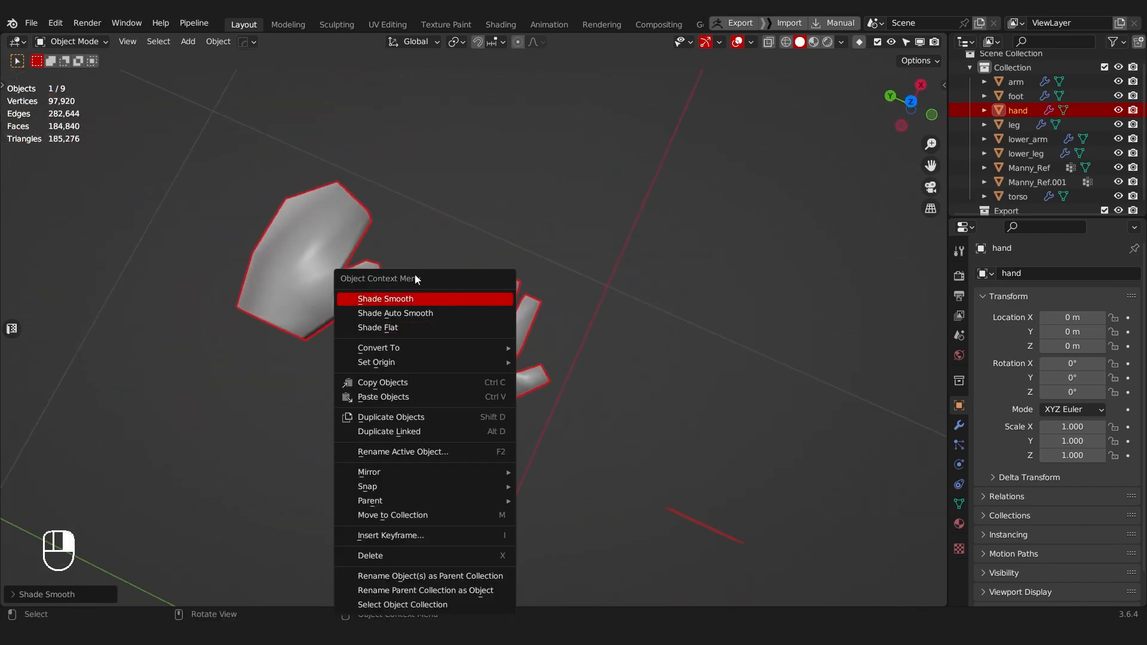
{"action": "left_click", "coordinate": [403, 327]}
Step: Adjust the height of a vertex on the hand with the separate finger by moving it along Z
{"action": "scroll", "coordinate": [492, 332], "scroll_direction": "up", "scroll_amount": 4}
{"action": "middle_click_drag", "start_coordinate": [498, 353], "coordinate": [455, 260]}
{"action": "scroll", "coordinate": [420, 299], "scroll_direction": "up", "scroll_amount": 2}
{"action": "key", "text": "Tab"}
{"action": "left_click", "coordinate": [421, 217]}
{"action": "left_click", "coordinate": [456, 300]}
{"action": "key", "text": "g"}
{"action": "key", "text": "z"}
{"action": "left_click", "coordinate": [458, 294]}
{"action": "key", "text": "Tab"}
{"action": "left_click", "coordinate": [520, 402]}
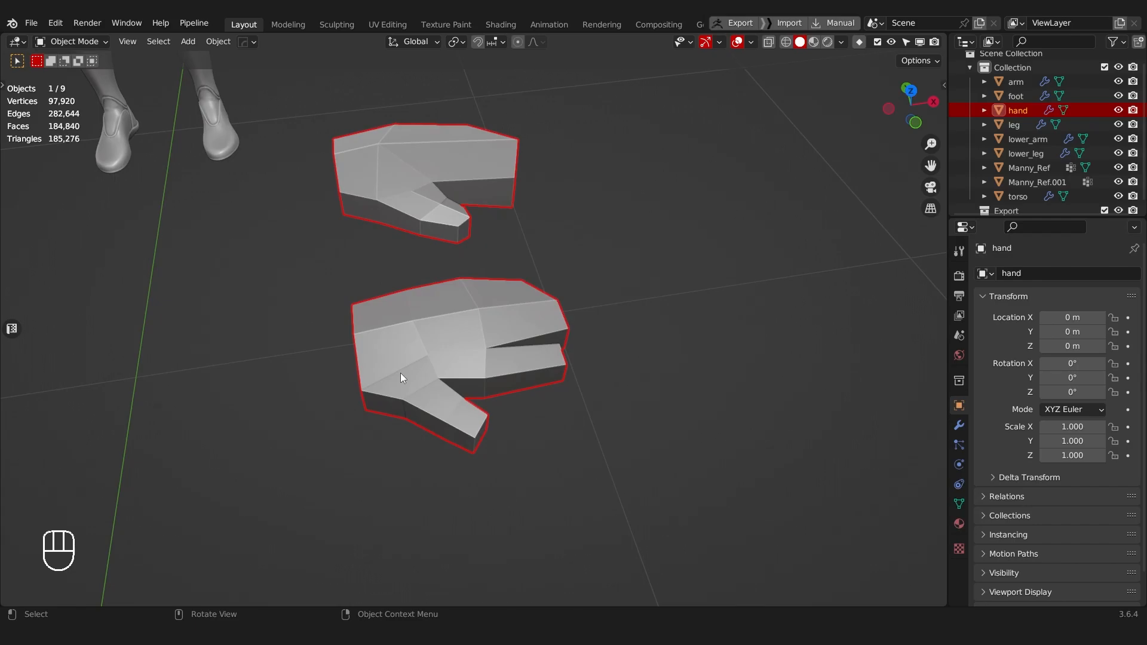
Step: Extrude the loose six-vertex loop about 0.03 m along X and recalculate the normals of the whole mesh
{"action": "middle_click_drag", "start_coordinate": [400, 373], "coordinate": [451, 305]}
{"action": "key", "text": "Tab"}
{"action": "left_click", "coordinate": [399, 334], "text": "alt"}
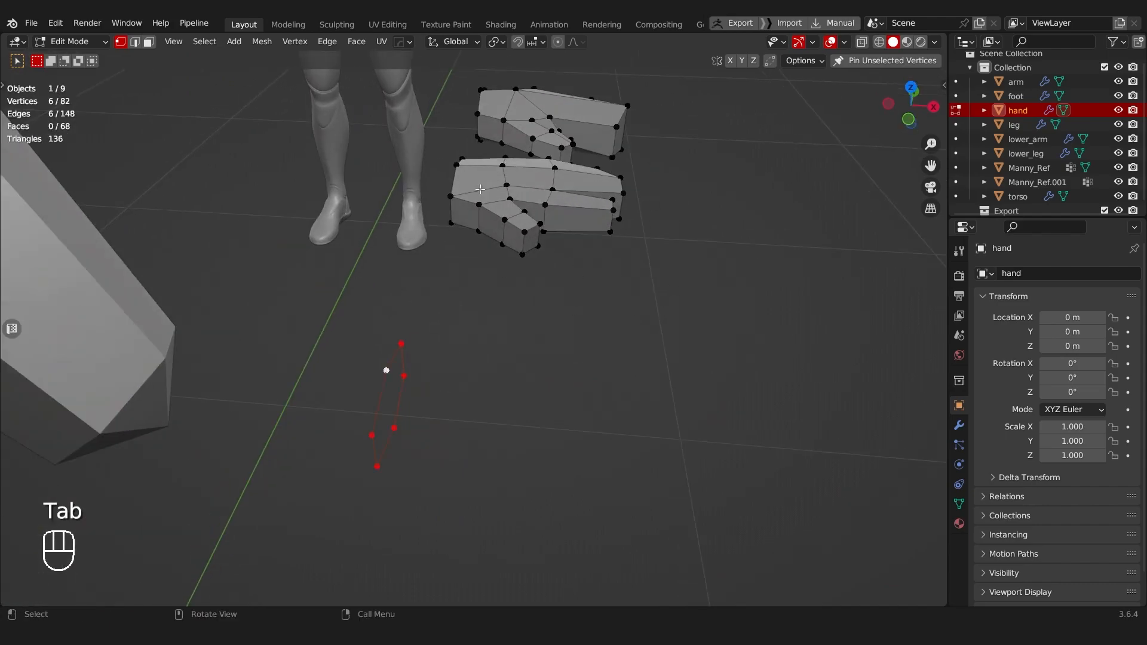
{"action": "middle_click_drag", "start_coordinate": [476, 192], "coordinate": [552, 175]}
{"action": "middle_click_drag", "start_coordinate": [390, 237], "coordinate": [386, 234], "text": "shift"}
{"action": "key", "text": "e"}
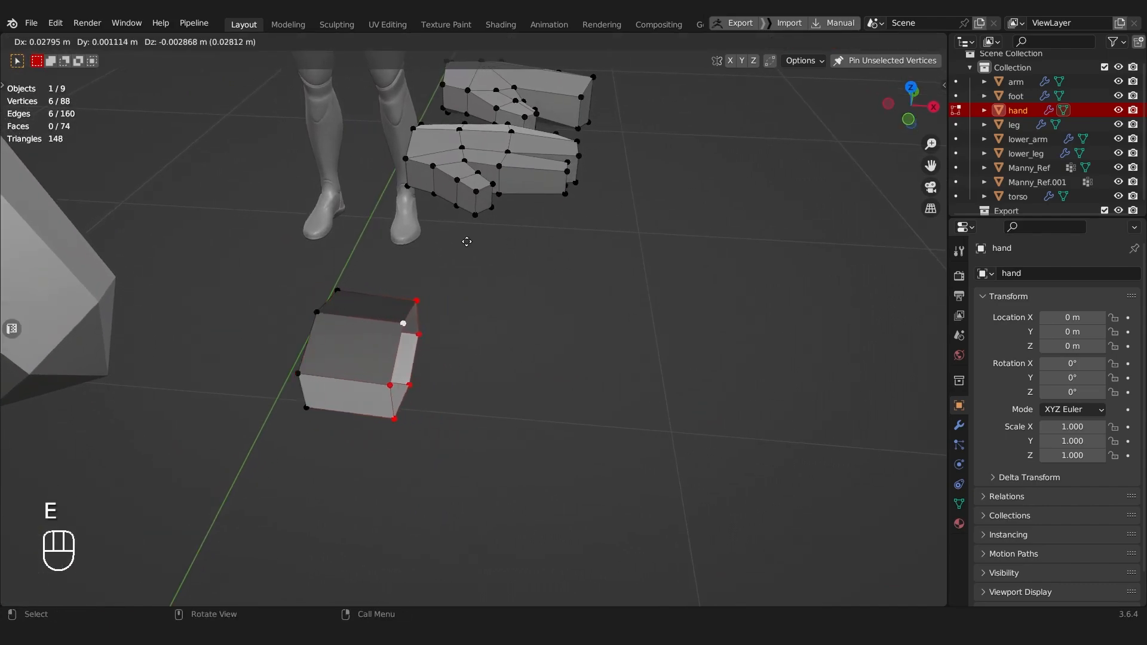
{"action": "key", "text": "x"}
{"action": "left_click", "coordinate": [471, 233]}
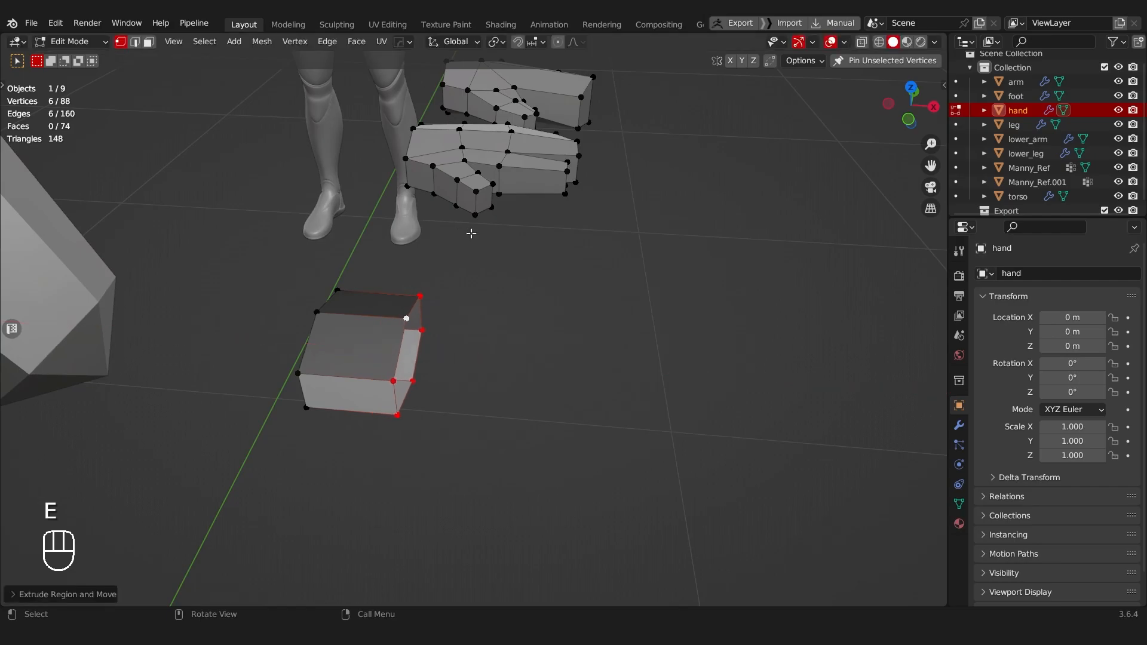
{"action": "key", "text": "shift+n"}
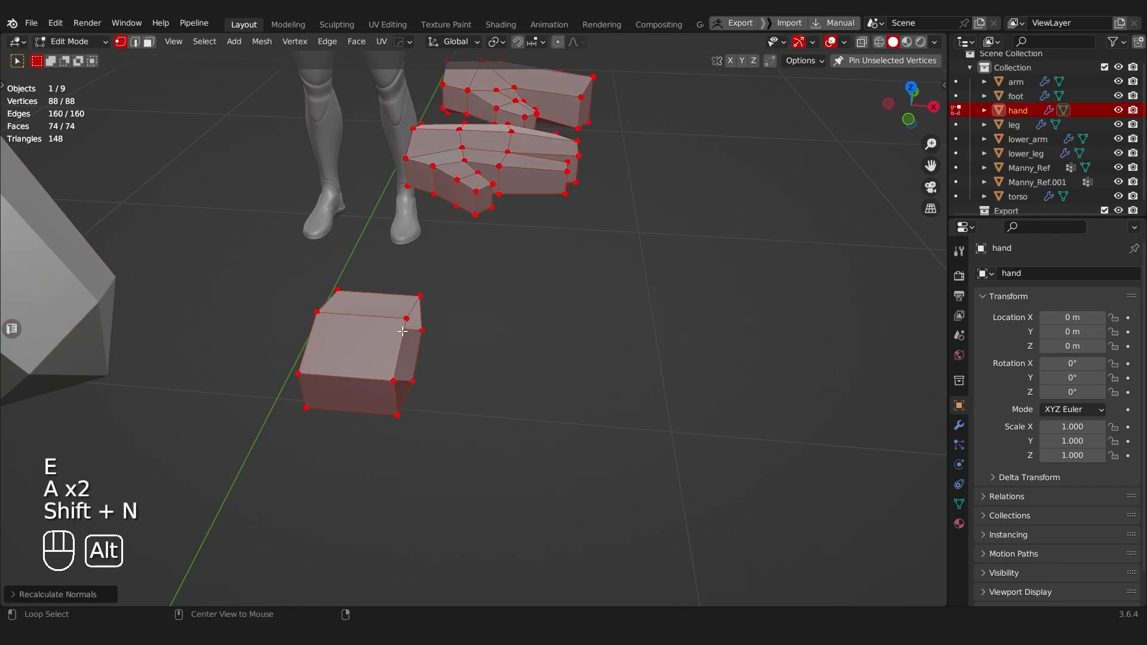
Step: Move the extruded end loop about 0.018 m further along X and add a loop cut around the middle of the block
{"action": "left_click", "coordinate": [400, 325], "text": "alt"}
{"action": "key", "text": "g"}
{"action": "key", "text": "x"}
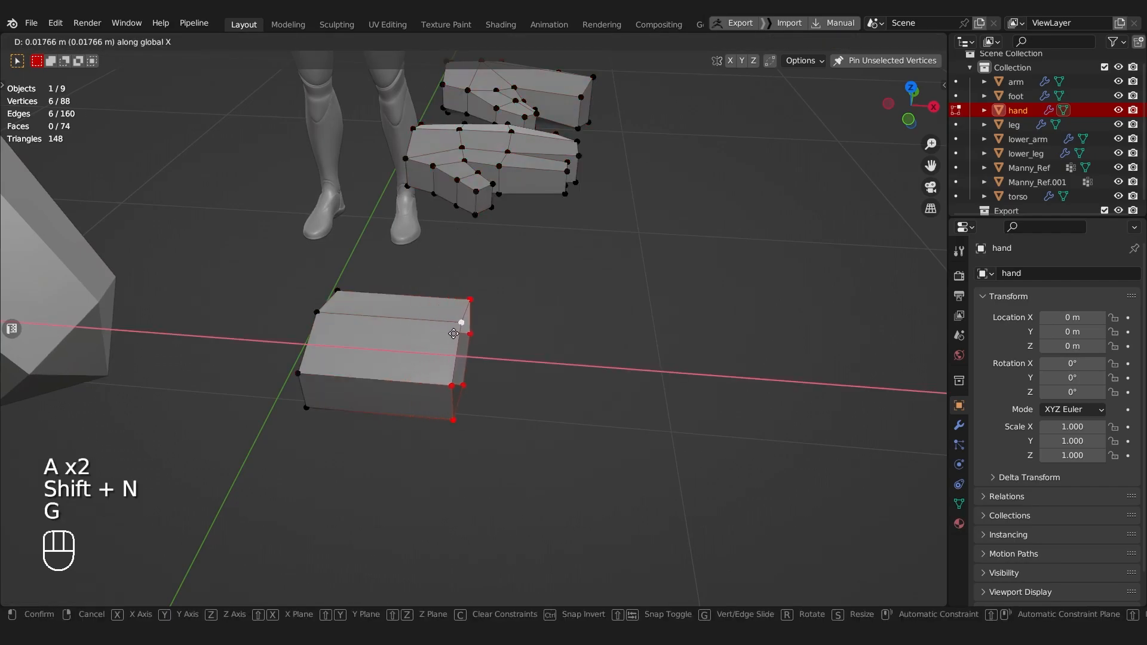
{"action": "left_click", "coordinate": [454, 334]}
{"action": "key", "text": "ctrl+r"}
{"action": "left_click", "coordinate": [397, 366]}
{"action": "middle_click_drag", "start_coordinate": [402, 367], "coordinate": [431, 360]}
Step: Bevel the block's middle side edge into a face and extrude that face outward as a thumb
{"action": "key", "text": "Tab"}
{"action": "key", "text": "ctrl+b"}
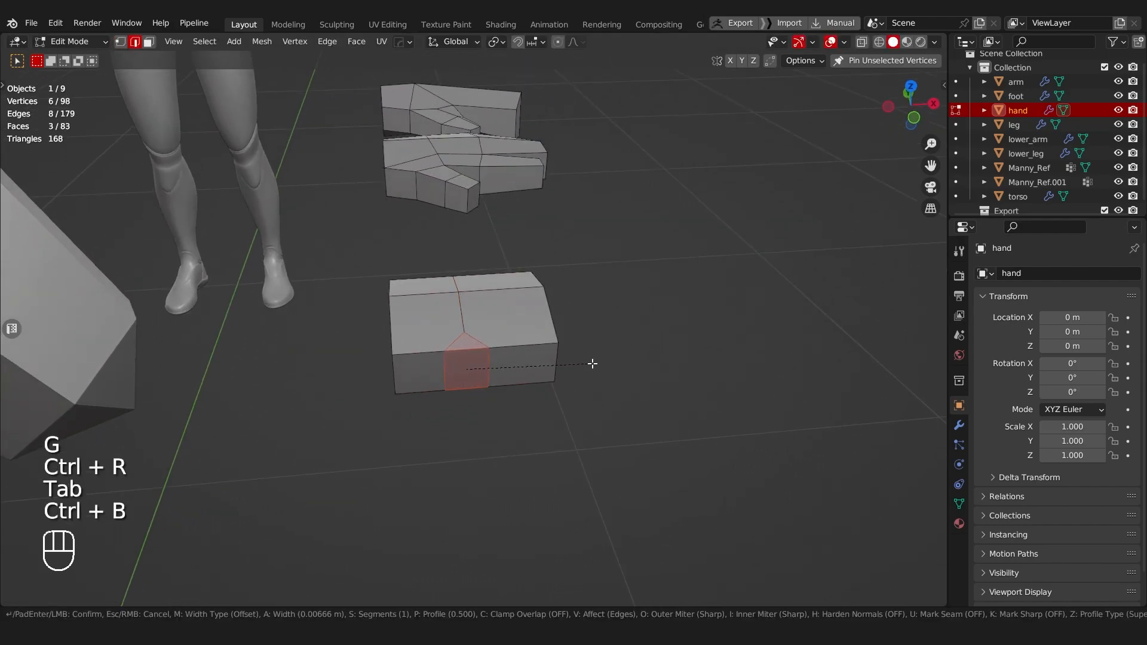
{"action": "left_click", "coordinate": [596, 363]}
{"action": "key", "text": "Tab"}
{"action": "left_click", "coordinate": [573, 362]}
{"action": "left_click", "coordinate": [471, 366]}
{"action": "key", "text": "e"}
{"action": "left_click", "coordinate": [528, 467]}
Step: Fill the open end of the block with two faces and inspect the edge layout at the thumb base
{"action": "middle_click_drag", "start_coordinate": [564, 384], "coordinate": [553, 382], "text": "shift"}
{"action": "middle_click_drag", "start_coordinate": [552, 382], "coordinate": [448, 386]}
{"action": "key", "text": "Tab"}
{"action": "left_click", "coordinate": [376, 373]}
{"action": "middle_click_drag", "start_coordinate": [374, 371], "coordinate": [510, 374], "text": "shift"}
{"action": "key", "text": "Tab"}
{"action": "left_click", "coordinate": [348, 399]}
{"action": "left_click", "coordinate": [335, 371]}
{"action": "scroll", "coordinate": [510, 374], "scroll_direction": "up", "scroll_amount": 2}
{"action": "middle_click_drag", "start_coordinate": [372, 334], "coordinate": [447, 352]}
{"action": "middle_click_drag", "start_coordinate": [447, 352], "coordinate": [403, 335], "text": "shift"}
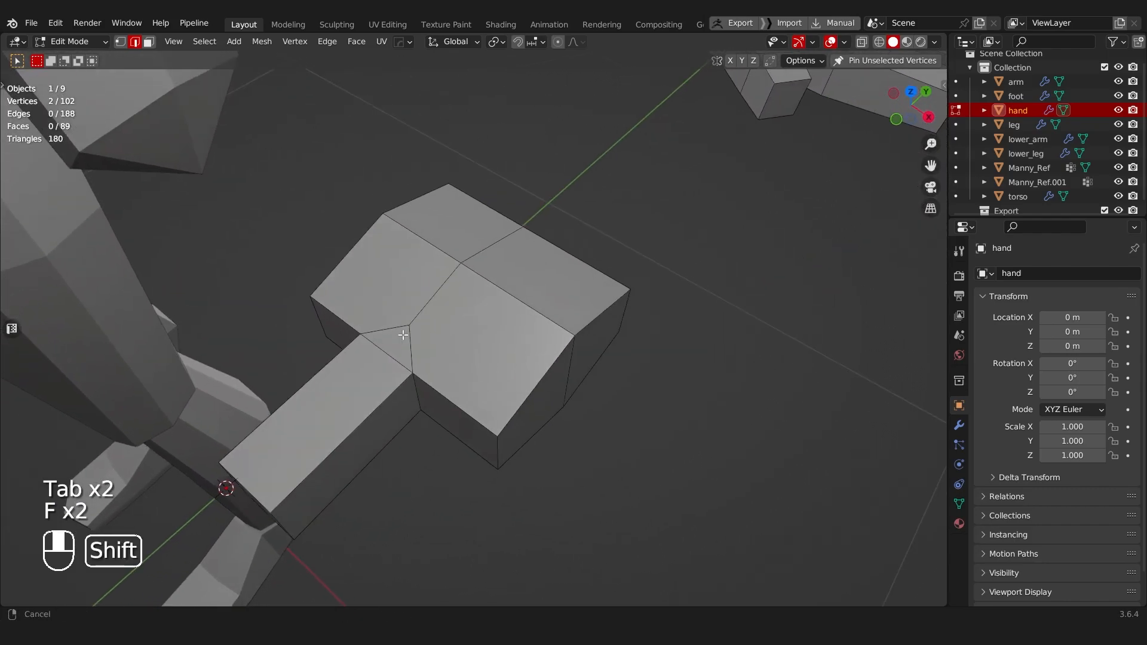
Step: Undo the end faces, thumb extrusion and side bevel, returning to the six-sided block with its middle loop cut
{"action": "middle_click_drag", "start_coordinate": [509, 296], "coordinate": [448, 320]}
{"action": "key", "text": "Tab"}
{"action": "key", "text": "ctrl+z"}
{"action": "key", "text": "ctrl+z"}
{"action": "key", "text": "ctrl+z"}
{"action": "key", "text": "ctrl+z"}
{"action": "key", "text": "ctrl+z"}
{"action": "key", "text": "ctrl+z"}
{"action": "key", "text": "ctrl+z"}
{"action": "key", "text": "ctrl+z"}
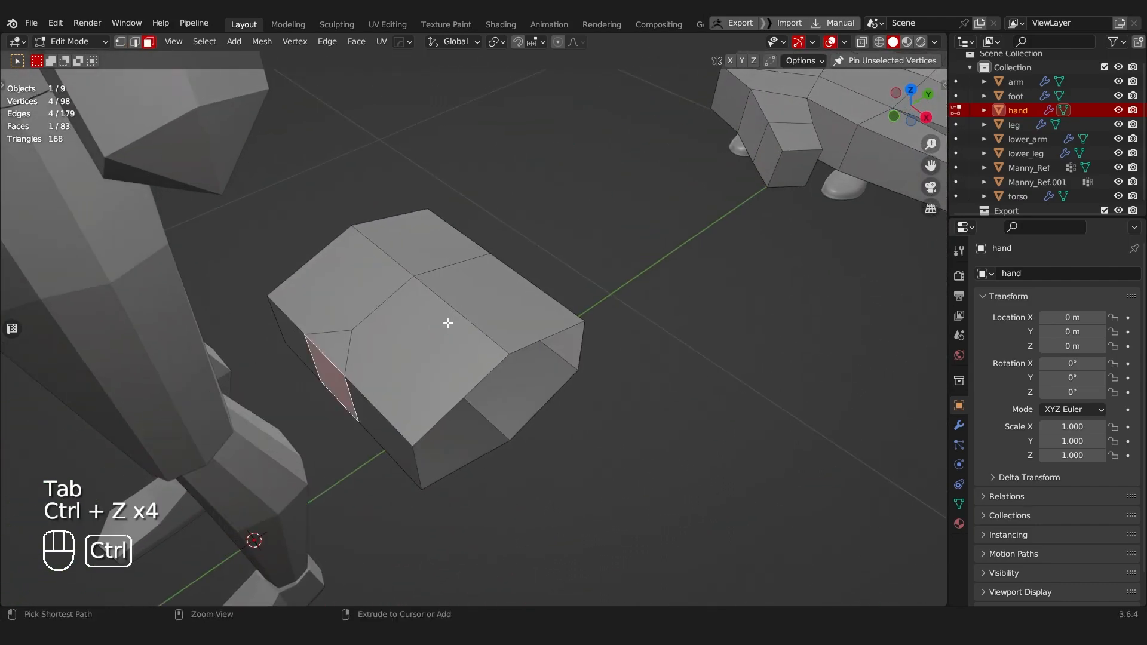
{"action": "key", "text": "ctrl+shift+z"}
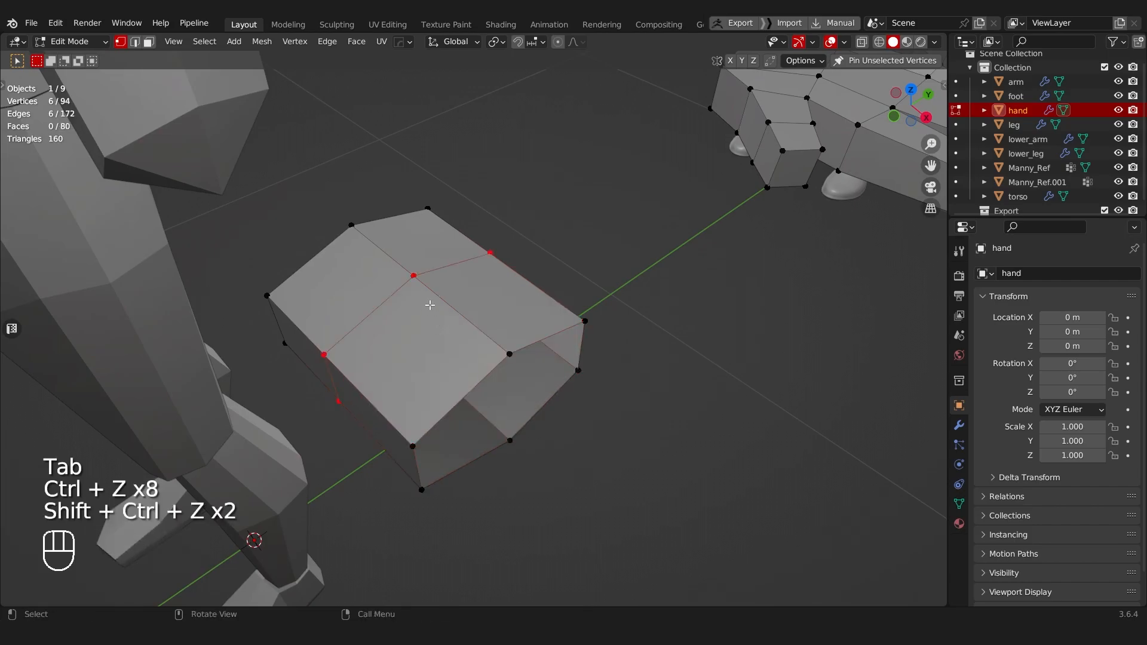
Step: Select the four upper and four lower faces of the block and inset both groups
{"action": "middle_click_drag", "start_coordinate": [420, 308], "coordinate": [430, 293]}
{"action": "key", "text": "Tab"}
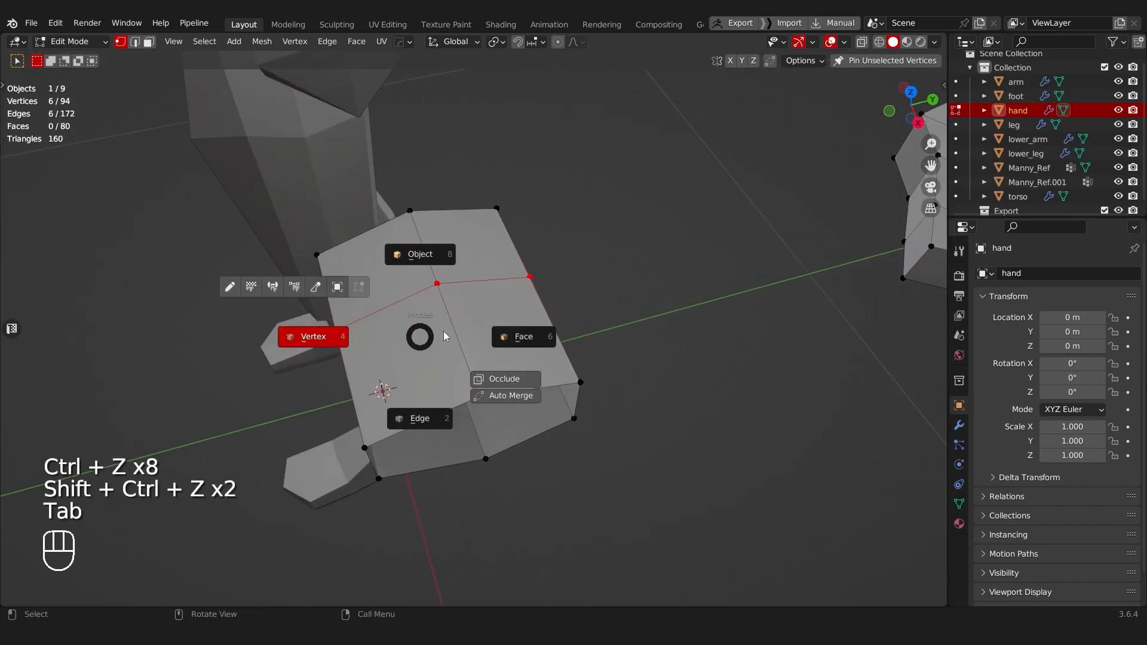
{"action": "middle_click_drag", "start_coordinate": [456, 350], "coordinate": [407, 285]}
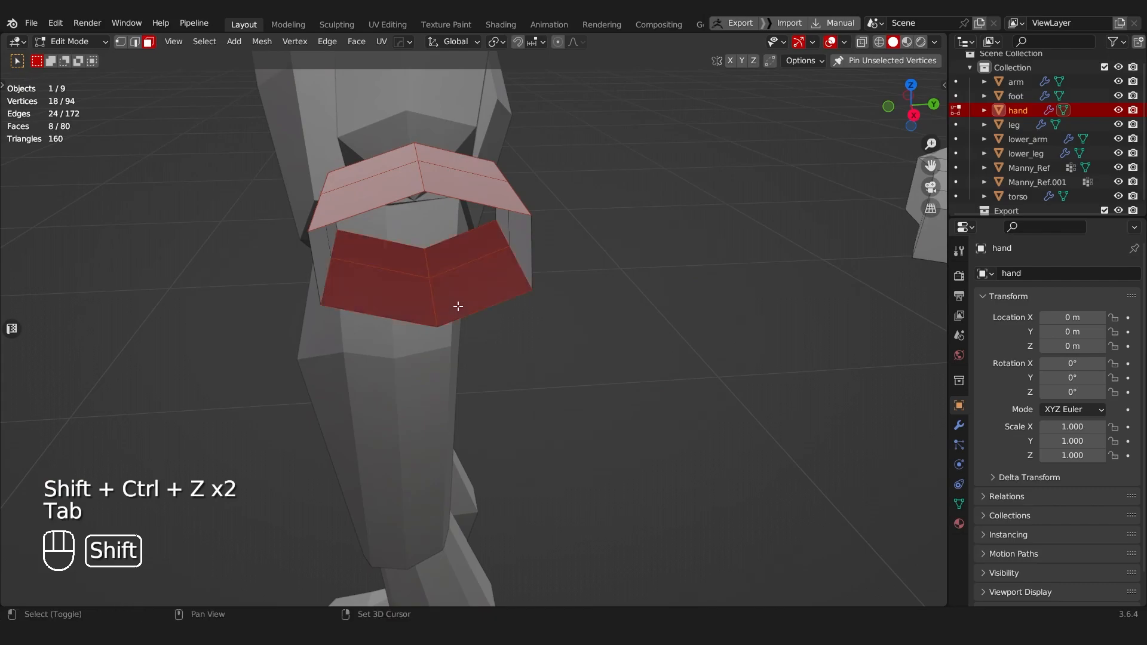
{"action": "middle_click_drag", "start_coordinate": [472, 303], "coordinate": [578, 323]}
{"action": "key", "text": "i"}
{"action": "left_click", "coordinate": [704, 313]}
{"action": "middle_click_drag", "start_coordinate": [703, 313], "coordinate": [532, 262]}
{"action": "middle_click_drag", "start_coordinate": [532, 263], "coordinate": [492, 333]}
{"action": "key", "text": "Tab"}
{"action": "middle_click_drag", "start_coordinate": [636, 333], "coordinate": [455, 289]}
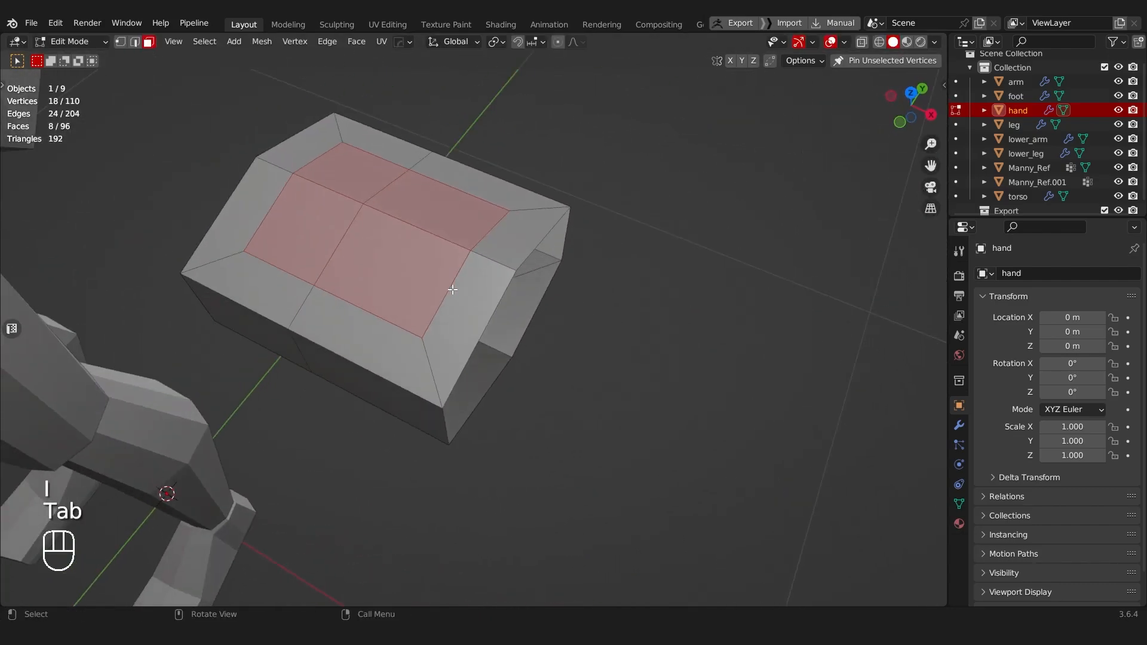
Step: Delete the four inset border faces along one open end of the block, on its upper and lower sides
{"action": "left_click", "coordinate": [460, 289]}
{"action": "left_click", "coordinate": [494, 250], "text": "shift"}
{"action": "left_click", "coordinate": [519, 321], "text": "shift"}
{"action": "left_click", "coordinate": [499, 360], "text": "shift"}
{"action": "key", "text": "x"}
{"action": "left_click", "coordinate": [509, 351]}
Step: Select the boundary loop of the trimmed open end and flatten it by scaling to 0 along X
{"action": "key", "text": "Tab"}
{"action": "left_click", "coordinate": [475, 297]}
{"action": "left_click", "coordinate": [475, 297], "text": "alt"}
{"action": "middle_click_drag", "start_coordinate": [475, 297], "coordinate": [725, 297]}
{"action": "key", "text": "s"}
{"action": "key", "text": "x"}
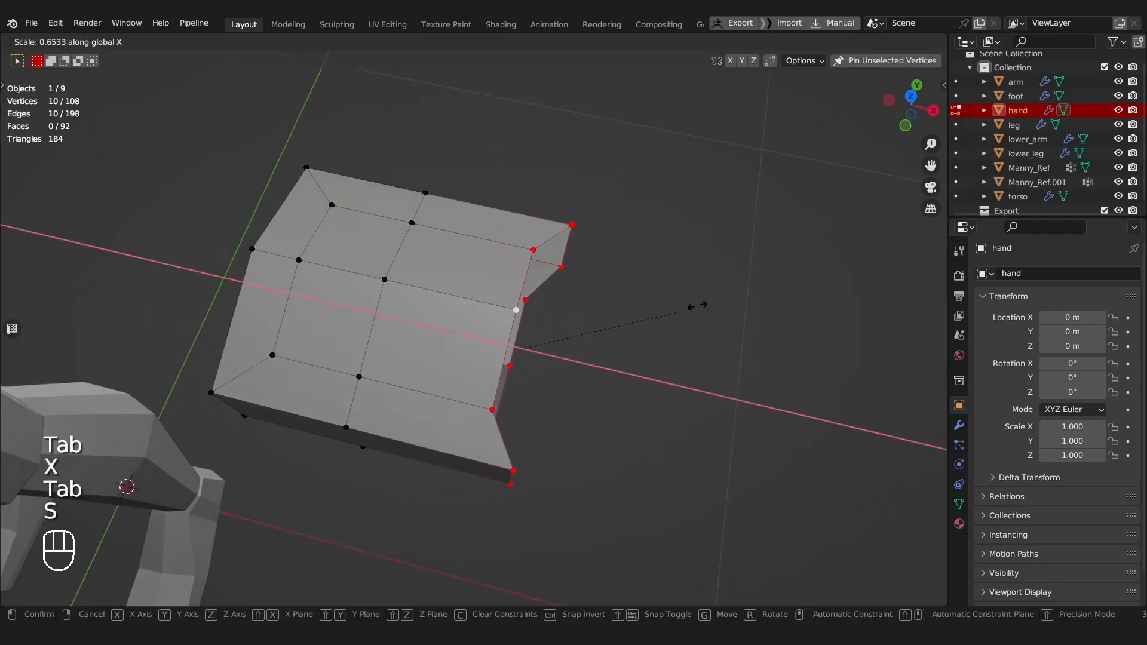
{"action": "key", "text": "0"}
{"action": "key", "text": "Return"}
Step: Fill the open finger end of the block with four side-by-side faces between its upper and lower edges
{"action": "middle_click_drag", "start_coordinate": [115, 239], "coordinate": [396, 235]}
{"action": "key", "text": "Tab"}
{"action": "middle_click_drag", "start_coordinate": [535, 210], "coordinate": [488, 287]}
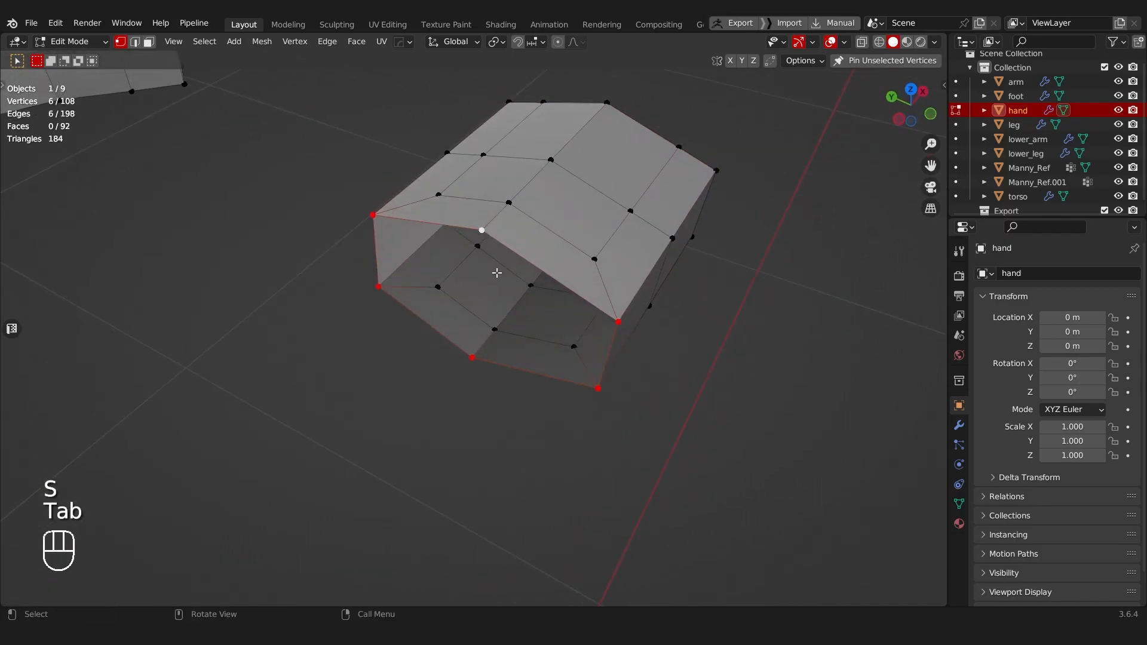
{"action": "middle_click_drag", "start_coordinate": [473, 230], "coordinate": [337, 294]}
{"action": "left_click", "coordinate": [329, 236], "text": "alt"}
{"action": "key", "text": "Tab"}
{"action": "key", "text": "f"}
{"action": "key", "text": "f"}
{"action": "key", "text": "f"}
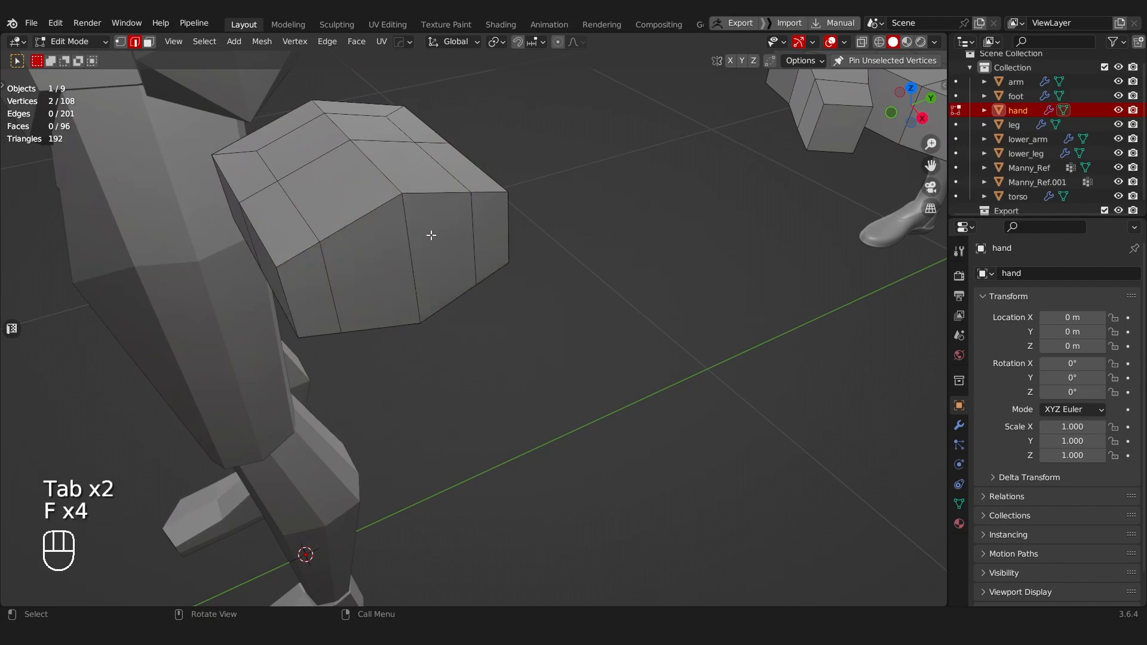
Step: Slide the two outer lengthwise edge paths of the block to even out the spacing of the four end faces
{"action": "key", "text": "Tab"}
{"action": "middle_click_drag", "start_coordinate": [397, 235], "coordinate": [359, 227]}
{"action": "left_click", "coordinate": [338, 209]}
{"action": "key", "text": "Tab"}
{"action": "left_click", "coordinate": [318, 236], "text": "alt"}
{"action": "key", "text": "g"}
{"action": "key", "text": "g"}
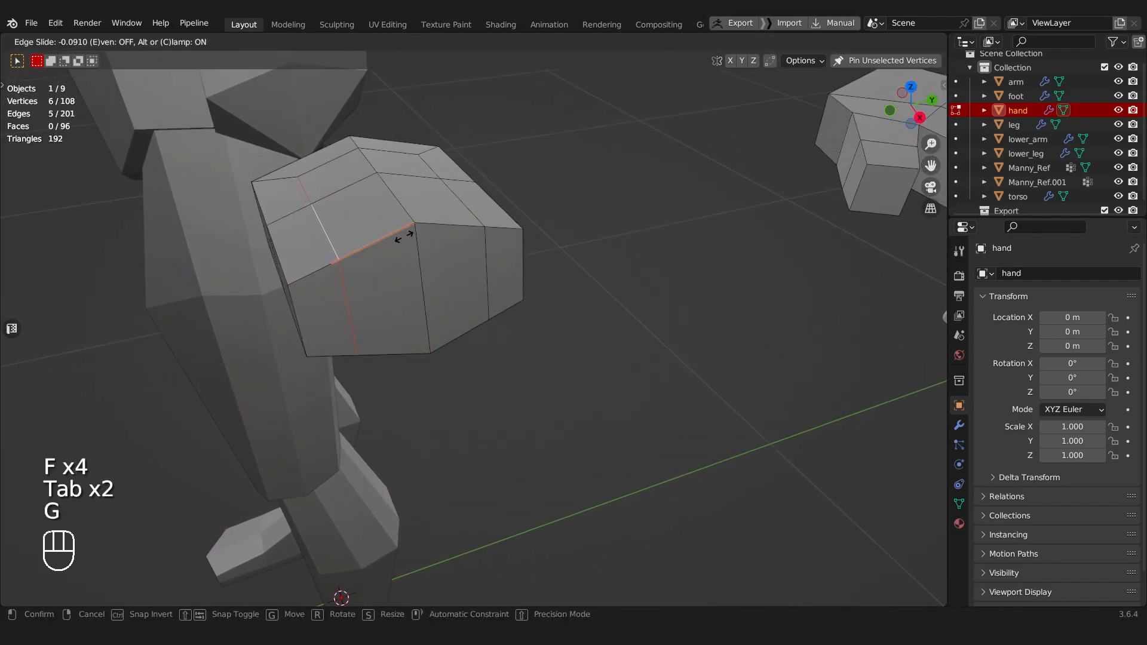
{"action": "left_click", "coordinate": [405, 236]}
{"action": "key", "text": "g"}
{"action": "key", "text": "g"}
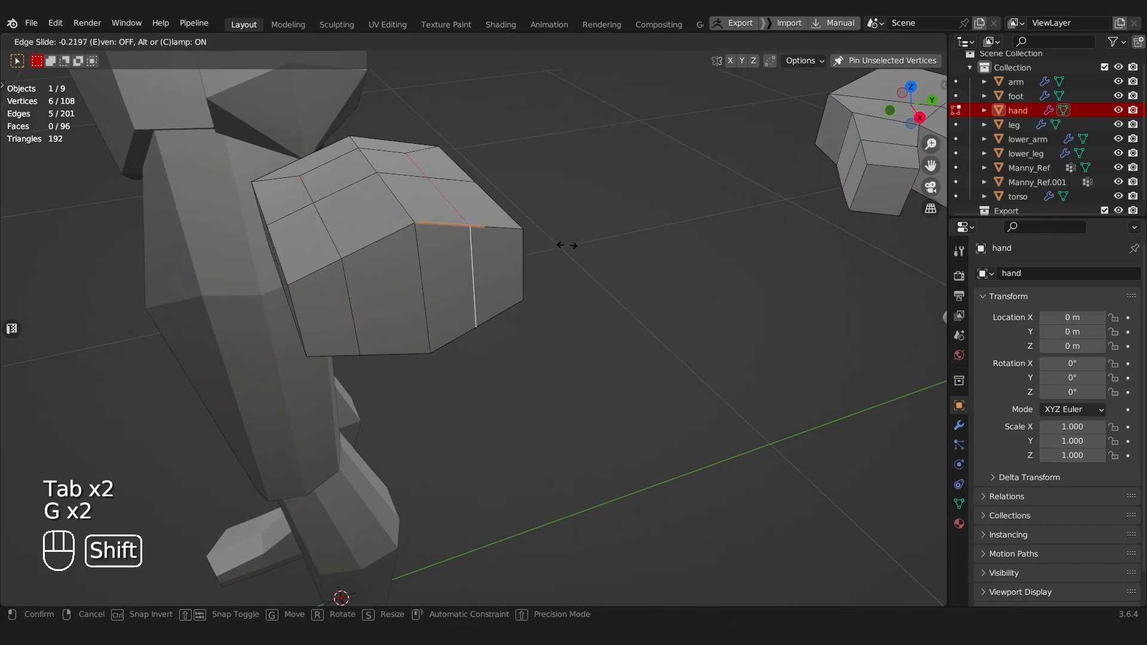
{"action": "left_click", "coordinate": [596, 238]}
Step: Flatten the arch of the finger end by scaling its upper and lower edge rows along Z, and adjust their height
{"action": "middle_click_drag", "start_coordinate": [596, 238], "coordinate": [449, 281]}
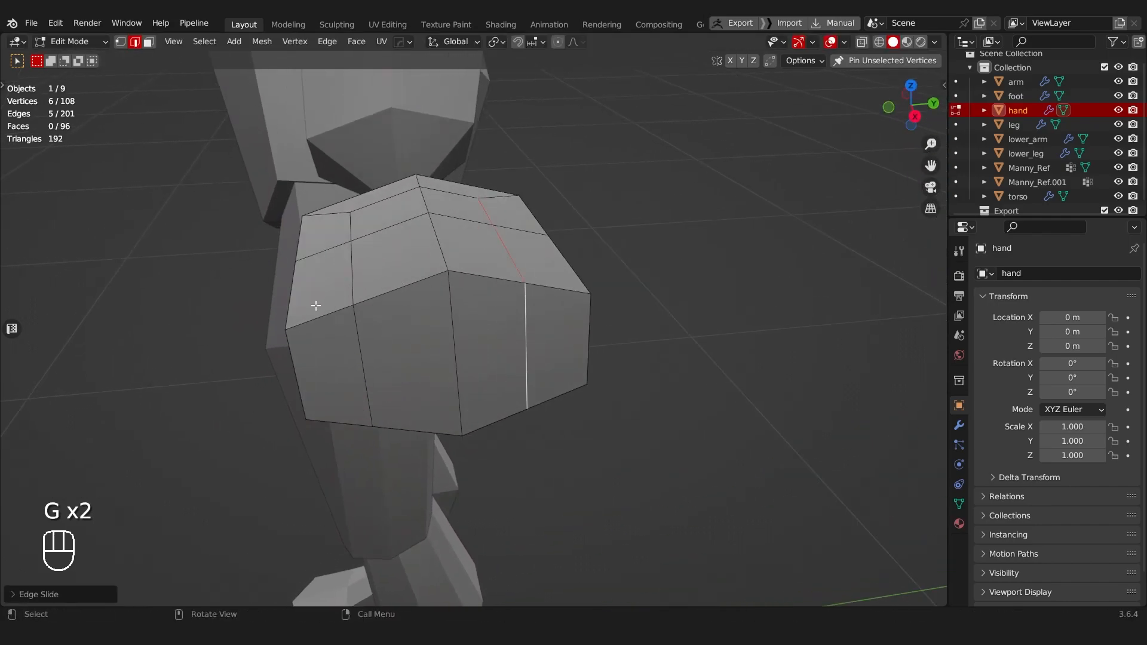
{"action": "key", "text": "s"}
{"action": "key", "text": "g"}
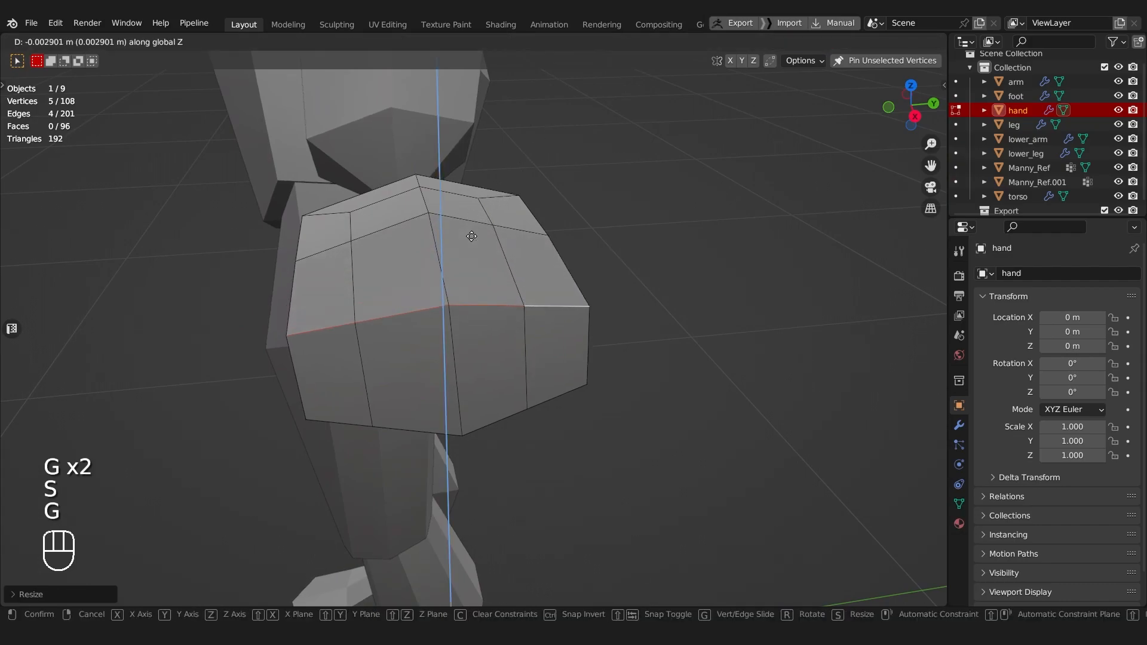
{"action": "left_click", "coordinate": [480, 512]}
{"action": "left_click", "coordinate": [324, 420], "text": "ctrl"}
{"action": "key", "text": "s"}
{"action": "key", "text": "z"}
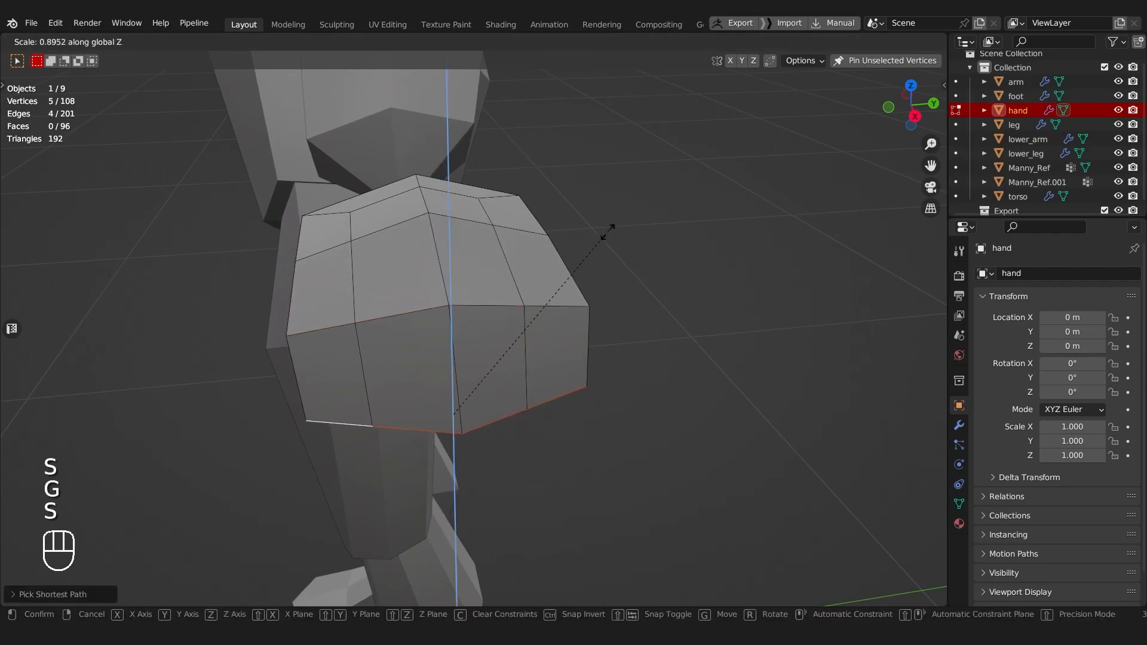
{"action": "key", "text": "g"}
{"action": "left_click", "coordinate": [520, 333]}
Step: Slide one outer lengthwise edge path slightly closer to the middle of the block
{"action": "middle_click_drag", "start_coordinate": [520, 333], "coordinate": [416, 313]}
{"action": "key", "text": "Tab"}
{"action": "left_click", "coordinate": [415, 346]}
{"action": "key", "text": "g"}
{"action": "key", "text": "g"}
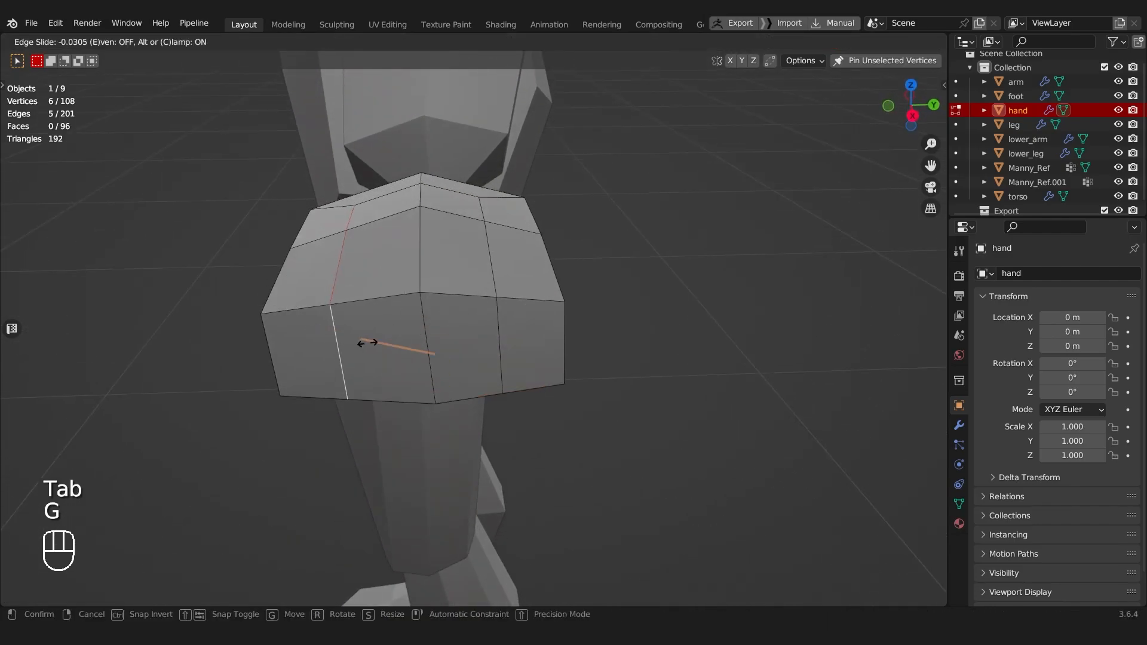
{"action": "left_click", "coordinate": [414, 343]}
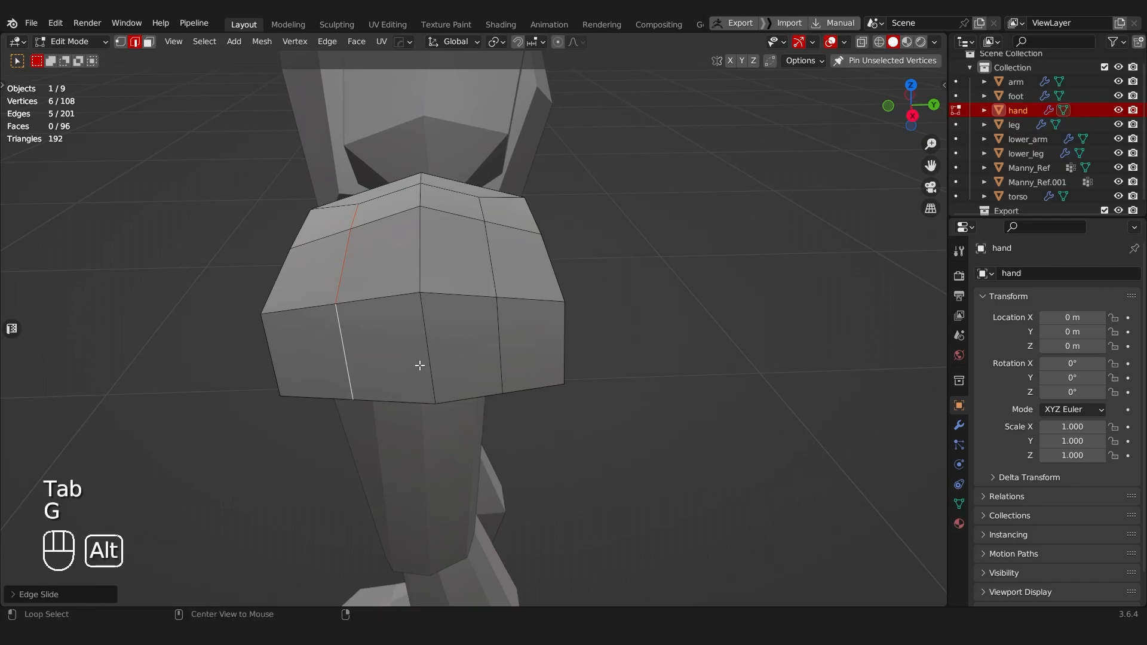
Step: Try to slide the middle lengthwise edge loop sideways, and undo the slide
{"action": "key", "text": "g"}
{"action": "key", "text": "g"}
{"action": "left_click", "coordinate": [441, 351]}
{"action": "middle_click_drag", "start_coordinate": [440, 325], "coordinate": [675, 258]}
{"action": "key", "text": "ctrl+z"}
Step: Slide the middle lengthwise edges sideways to balance the widths of the finger faces
{"action": "middle_click_drag", "start_coordinate": [568, 271], "coordinate": [474, 222]}
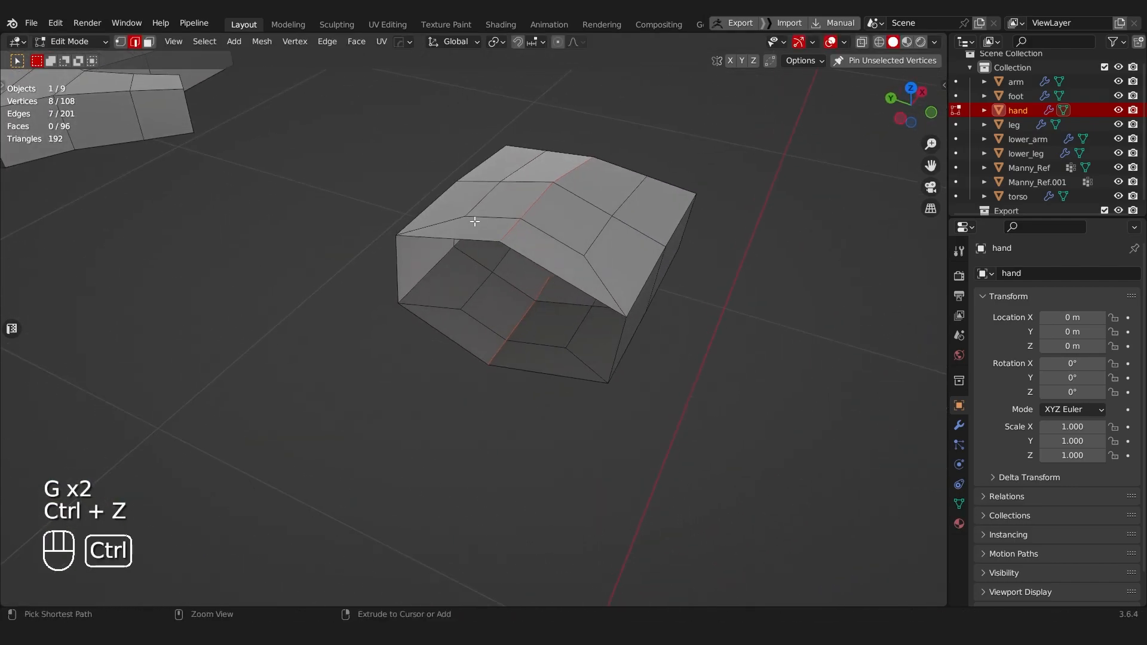
{"action": "middle_click_drag", "start_coordinate": [597, 341], "coordinate": [426, 275]}
{"action": "key", "text": "g"}
{"action": "key", "text": "g"}
{"action": "left_click", "coordinate": [329, 313]}
{"action": "key", "text": "a"}
Step: Select the two middle faces of the finger end and scale them together
{"action": "key", "text": "Tab"}
{"action": "middle_click_drag", "start_coordinate": [504, 257], "coordinate": [439, 287]}
{"action": "left_click", "coordinate": [311, 326]}
{"action": "key", "text": "s"}
{"action": "right_click", "coordinate": [468, 184]}
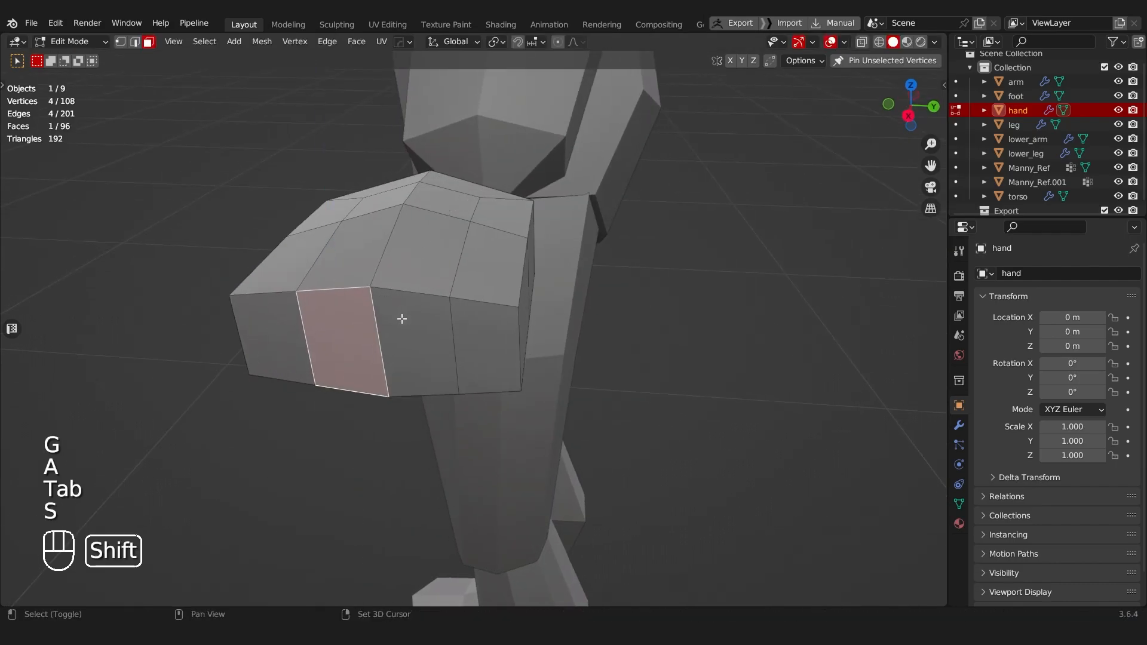
{"action": "left_click", "coordinate": [397, 320], "text": "shift"}
{"action": "key", "text": "s"}
{"action": "left_click", "coordinate": [389, 205]}
Step: Extrude the four end faces into fingers in two passes, two non-adjacent faces at a time
{"action": "middle_click_drag", "start_coordinate": [389, 205], "coordinate": [477, 254]}
{"action": "key", "text": "Tab"}
{"action": "scroll", "coordinate": [435, 249], "scroll_direction": "down", "scroll_amount": 2}
{"action": "middle_click_drag", "start_coordinate": [478, 254], "coordinate": [415, 247], "text": "shift"}
{"action": "scroll", "coordinate": [389, 314], "scroll_direction": "up", "scroll_amount": 2}
{"action": "key", "text": "Tab"}
{"action": "left_click", "coordinate": [272, 329]}
{"action": "middle_click_drag", "start_coordinate": [274, 329], "coordinate": [282, 334]}
{"action": "left_click", "coordinate": [412, 320], "text": "shift"}
{"action": "middle_click_drag", "start_coordinate": [382, 329], "coordinate": [418, 351]}
{"action": "key", "text": "e"}
{"action": "left_click", "coordinate": [646, 375]}
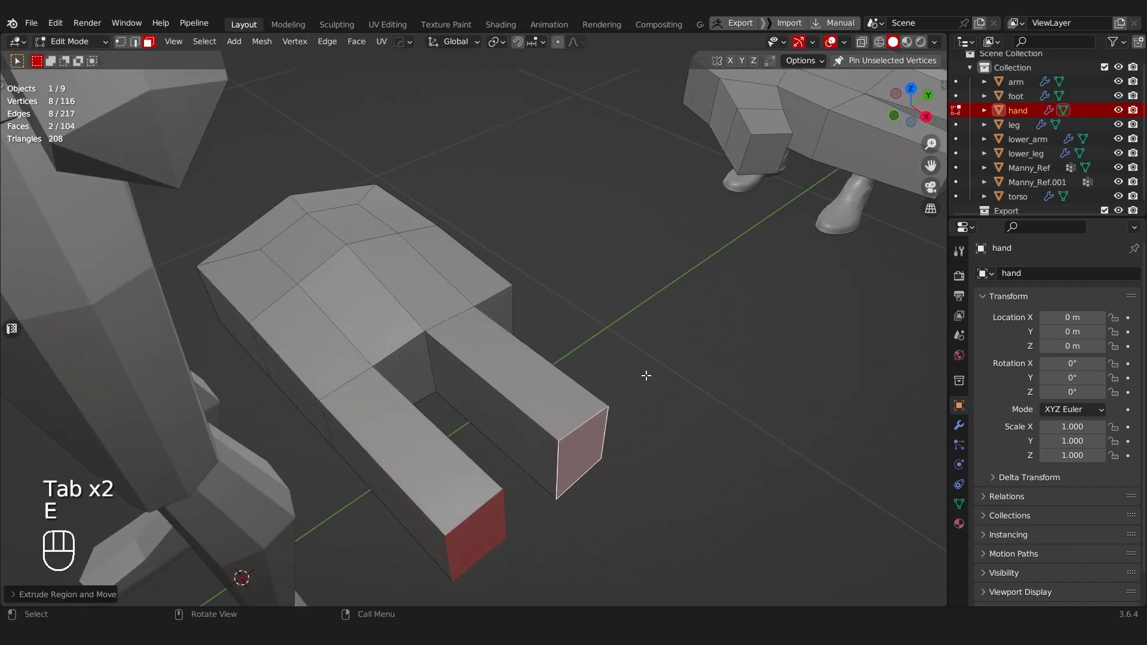
{"action": "left_click", "coordinate": [405, 354], "text": "shift"}
{"action": "key", "text": "e"}
{"action": "left_click", "coordinate": [509, 456]}
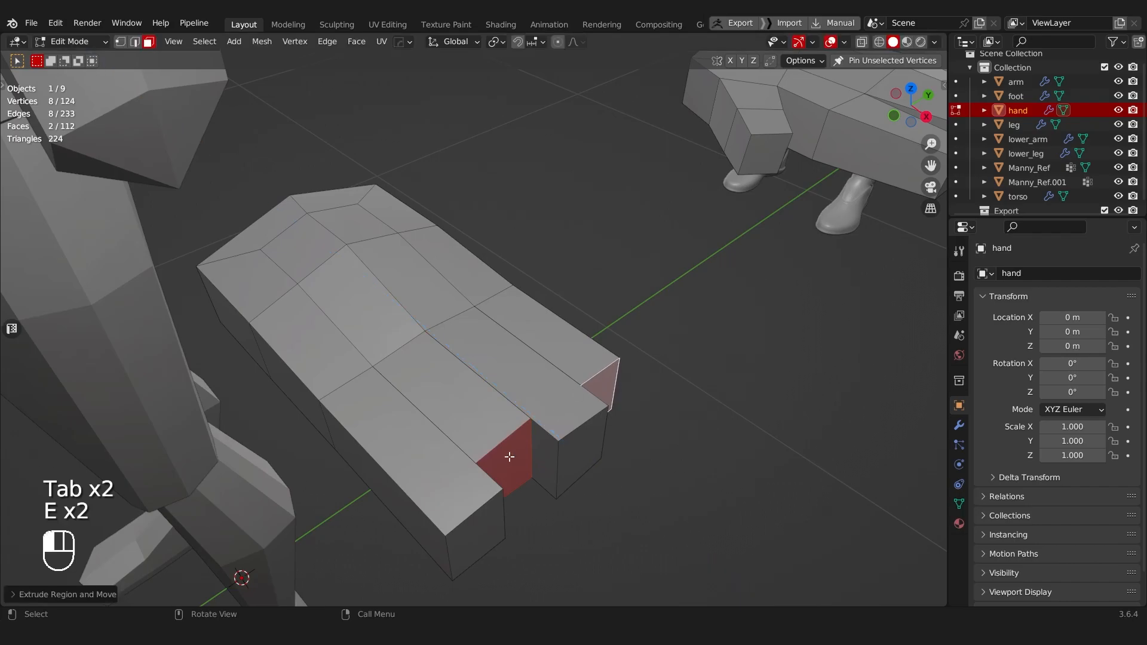
Step: Move each of the four fingertip faces along X to give every finger a different length
{"action": "left_click", "coordinate": [509, 456]}
{"action": "key", "text": "g"}
{"action": "key", "text": "x"}
{"action": "left_click", "coordinate": [534, 483]}
{"action": "left_click", "coordinate": [462, 517]}
{"action": "left_click", "coordinate": [481, 531]}
{"action": "key", "text": "g"}
{"action": "key", "text": "x"}
{"action": "left_click", "coordinate": [452, 516]}
{"action": "left_click", "coordinate": [574, 459]}
{"action": "key", "text": "g"}
{"action": "key", "text": "x"}
{"action": "left_click", "coordinate": [566, 456]}
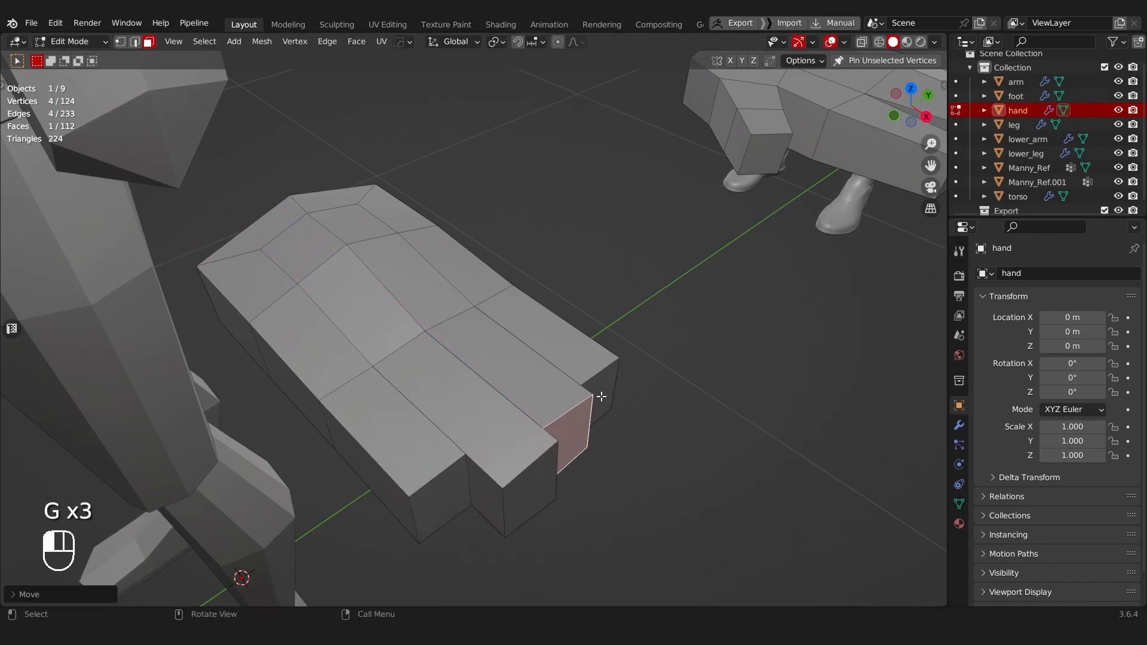
{"action": "left_click", "coordinate": [589, 383]}
{"action": "key", "text": "g"}
{"action": "key", "text": "x"}
{"action": "left_click", "coordinate": [579, 375]}
Step: Bevel the vertical edge on the thumb side of the palm about 0.004 m wide and scale the resulting faces along X
{"action": "scroll", "coordinate": [294, 338], "scroll_direction": "down", "scroll_amount": 4}
{"action": "middle_click_drag", "start_coordinate": [294, 338], "coordinate": [400, 341]}
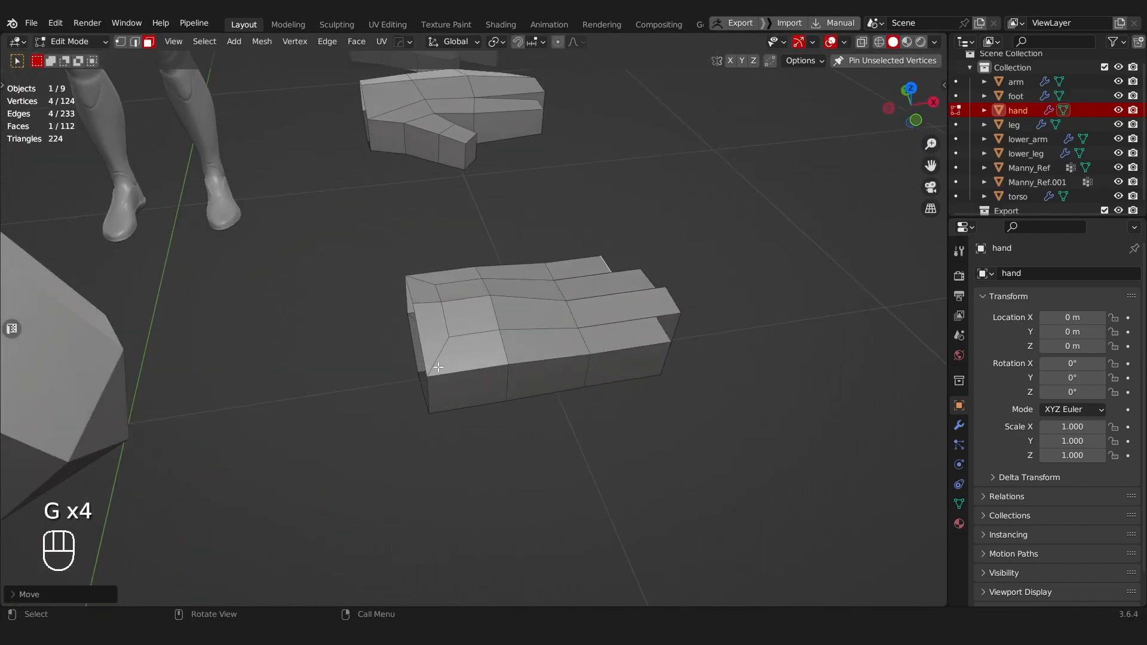
{"action": "scroll", "coordinate": [494, 399], "scroll_direction": "up", "scroll_amount": 3}
{"action": "key", "text": "Tab"}
{"action": "left_click", "coordinate": [500, 453]}
{"action": "left_click", "coordinate": [518, 397]}
{"action": "key", "text": "ctrl+b"}
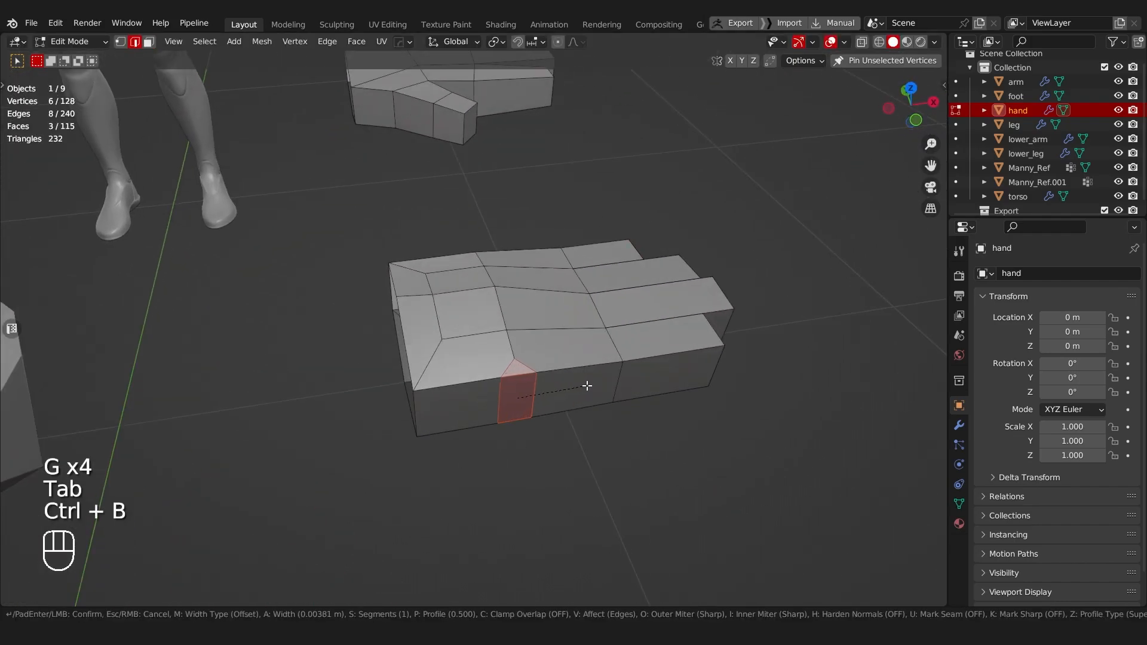
{"action": "left_click", "coordinate": [587, 386]}
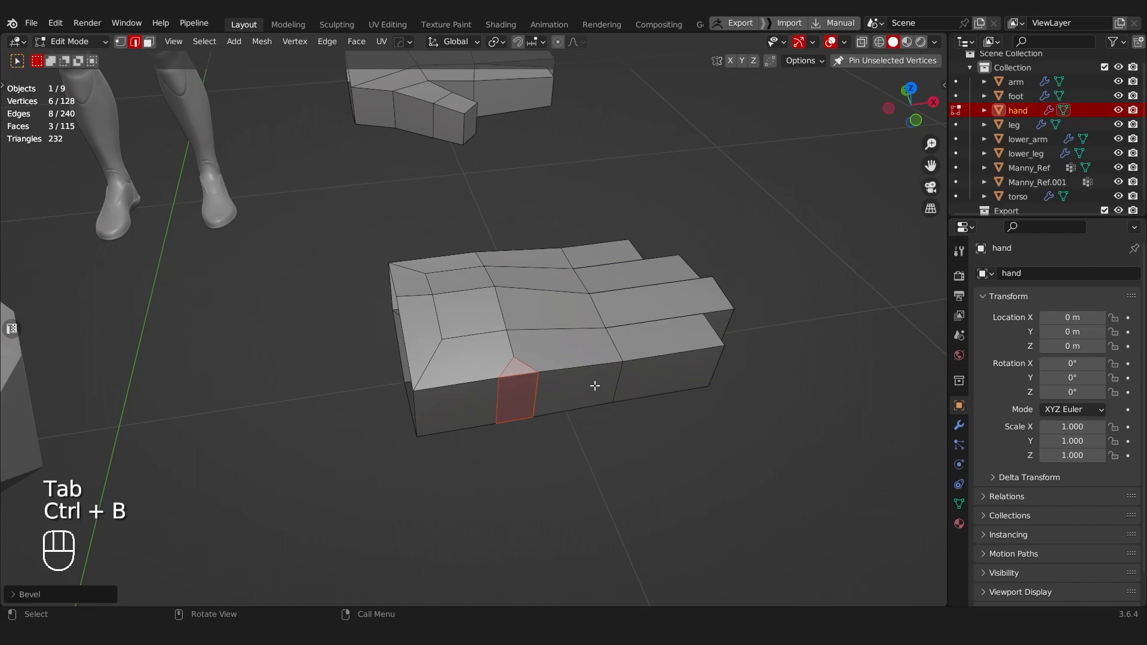
{"action": "key", "text": "s"}
{"action": "key", "text": "x"}
{"action": "left_click", "coordinate": [606, 380]}
Step: Extrude the beveled side face outward to form the thumb
{"action": "key", "text": "Tab"}
{"action": "left_click", "coordinate": [632, 389]}
{"action": "left_click", "coordinate": [524, 396]}
{"action": "key", "text": "e"}
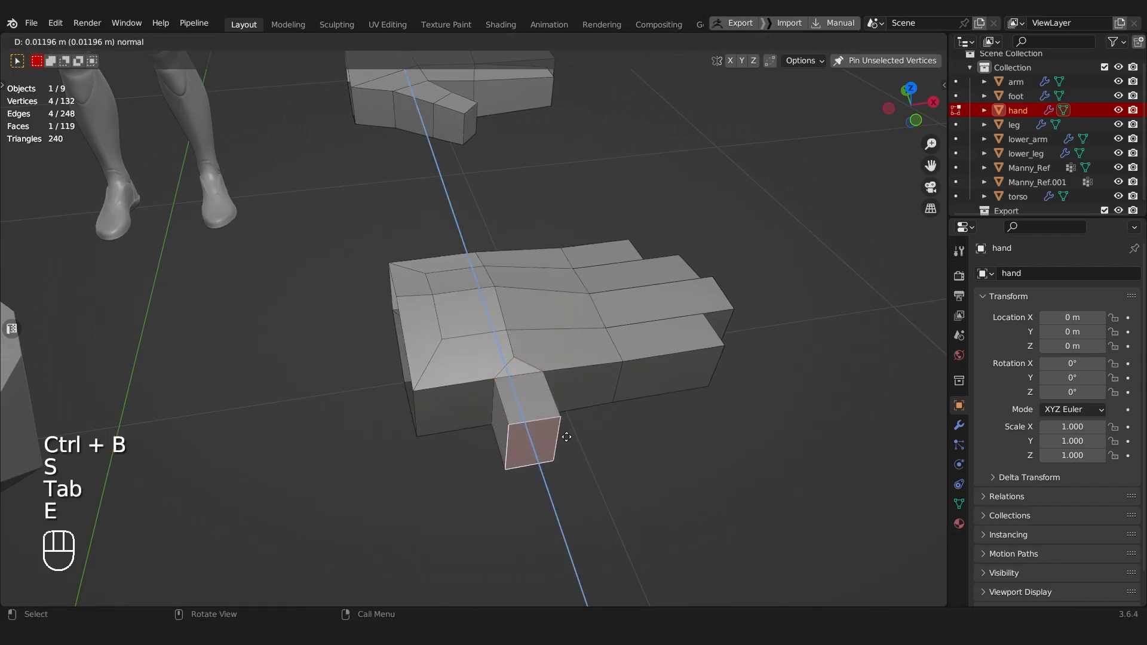
{"action": "left_click", "coordinate": [598, 474]}
Step: Taper the thumb and four fingers by scaling their tip faces to about 0.7 around individual origins
{"action": "middle_click_drag", "start_coordinate": [553, 362], "coordinate": [484, 319], "text": "shift"}
{"action": "middle_click_drag", "start_coordinate": [484, 320], "coordinate": [532, 358]}
{"action": "middle_click_drag", "start_coordinate": [531, 358], "coordinate": [327, 308], "text": "shift"}
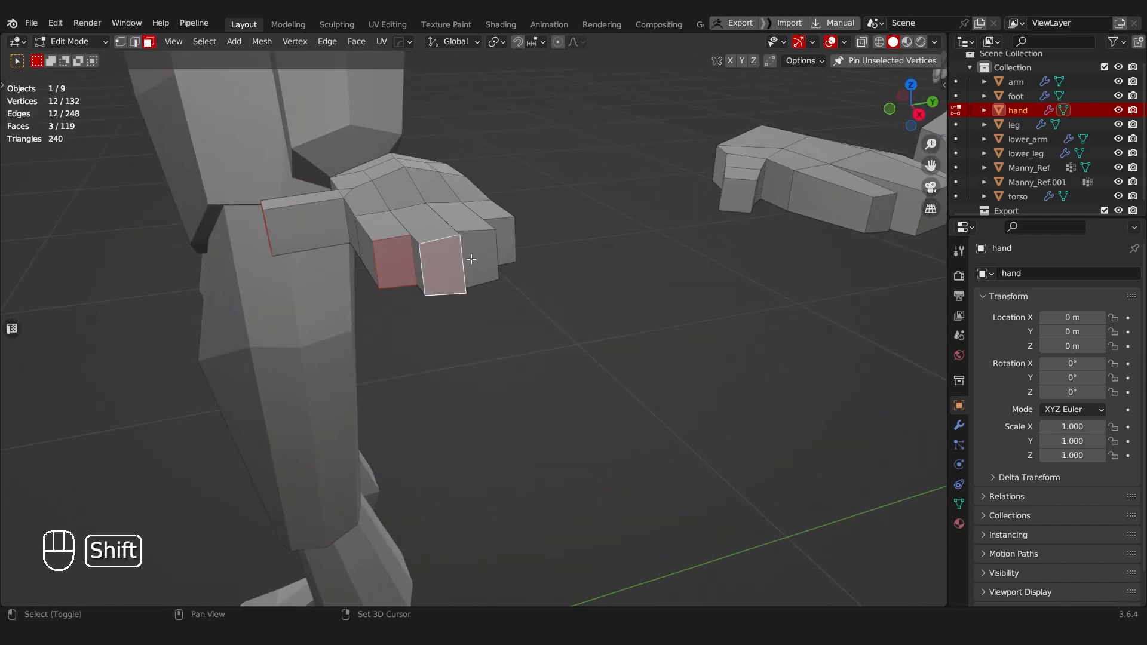
{"action": "left_click", "coordinate": [498, 239], "text": "shift"}
{"action": "middle_click_drag", "start_coordinate": [499, 239], "coordinate": [535, 275], "text": "shift"}
{"action": "left_click", "coordinate": [495, 41]}
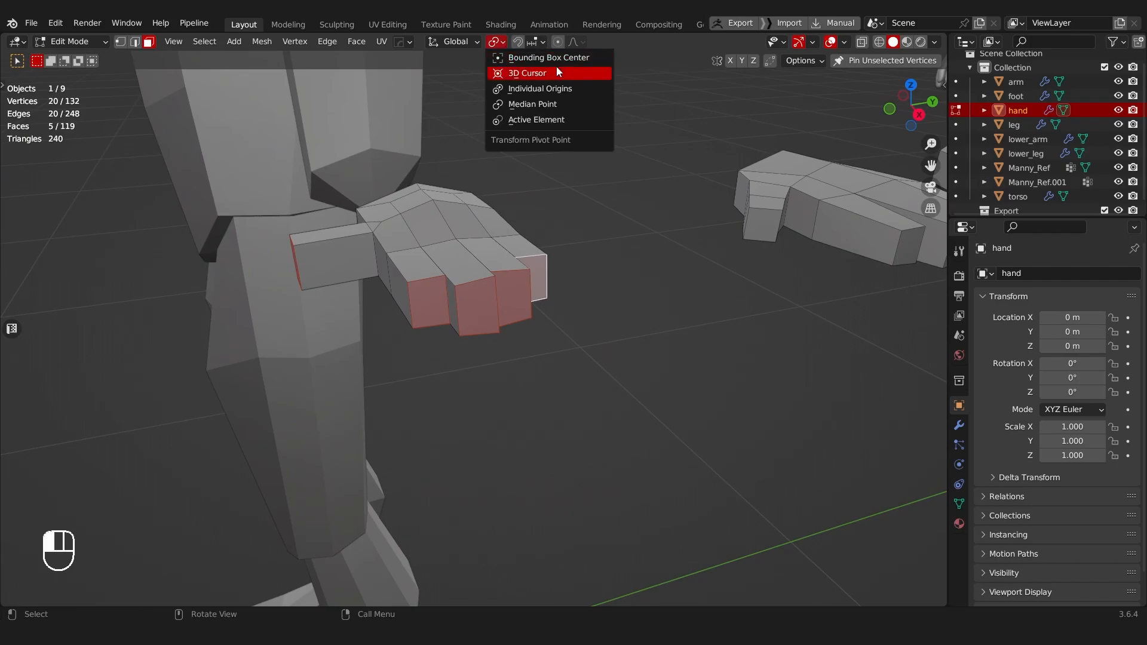
{"action": "left_click", "coordinate": [516, 89]}
{"action": "middle_click_drag", "start_coordinate": [516, 90], "coordinate": [584, 169]}
{"action": "key", "text": "s"}
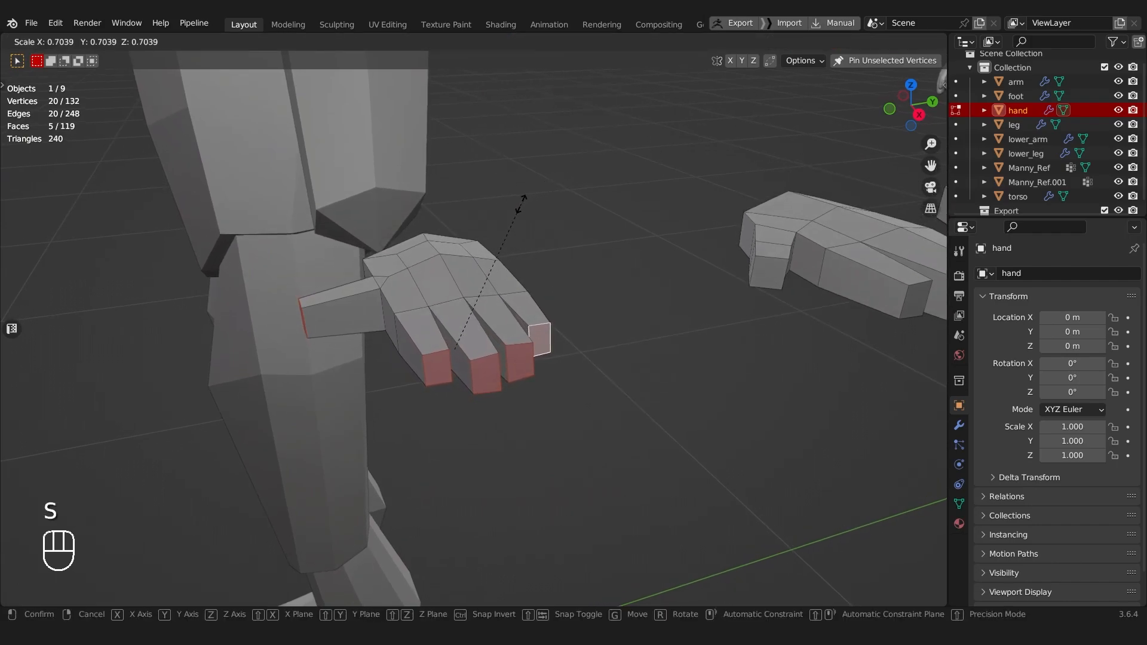
{"action": "left_click", "coordinate": [507, 217]}
Step: Slide the upper and lower triangle tip vertices at the thumb base onto the neighboring palm vertices and merge all by distance
{"action": "middle_click_drag", "start_coordinate": [378, 270], "coordinate": [517, 268], "text": "shift"}
{"action": "scroll", "coordinate": [517, 269], "scroll_direction": "up", "scroll_amount": 2}
{"action": "key", "text": "Tab"}
{"action": "left_click", "coordinate": [466, 312]}
{"action": "middle_click_drag", "start_coordinate": [465, 308], "coordinate": [436, 135]}
{"action": "key", "text": "g"}
{"action": "key", "text": "g"}
{"action": "left_click", "coordinate": [521, 325]}
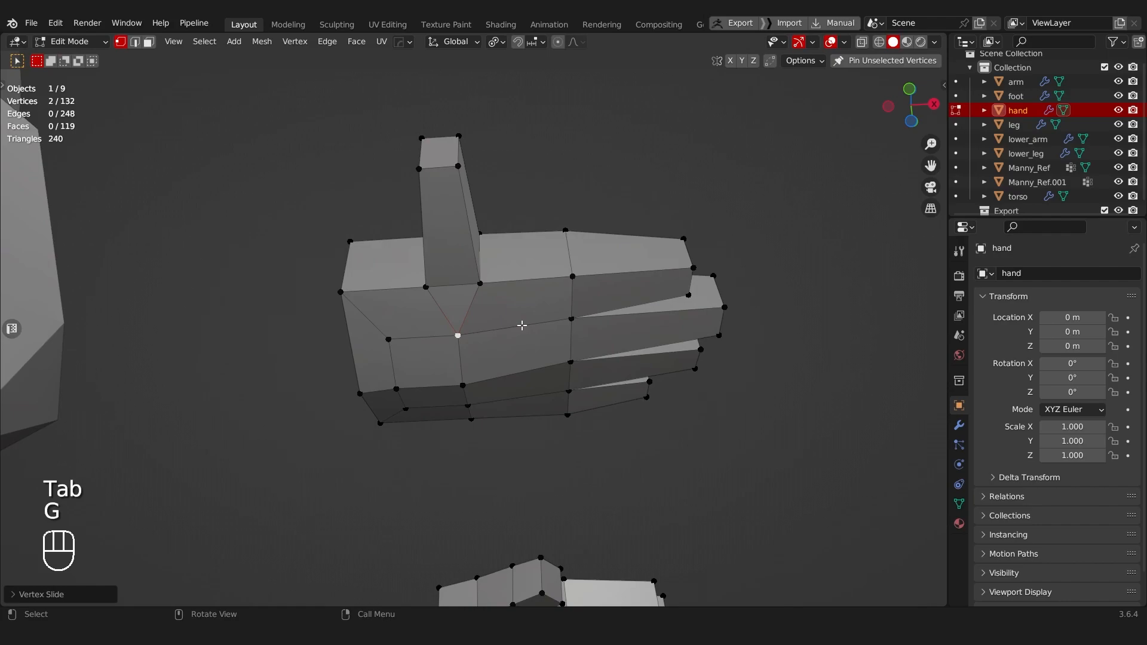
{"action": "key", "text": "m"}
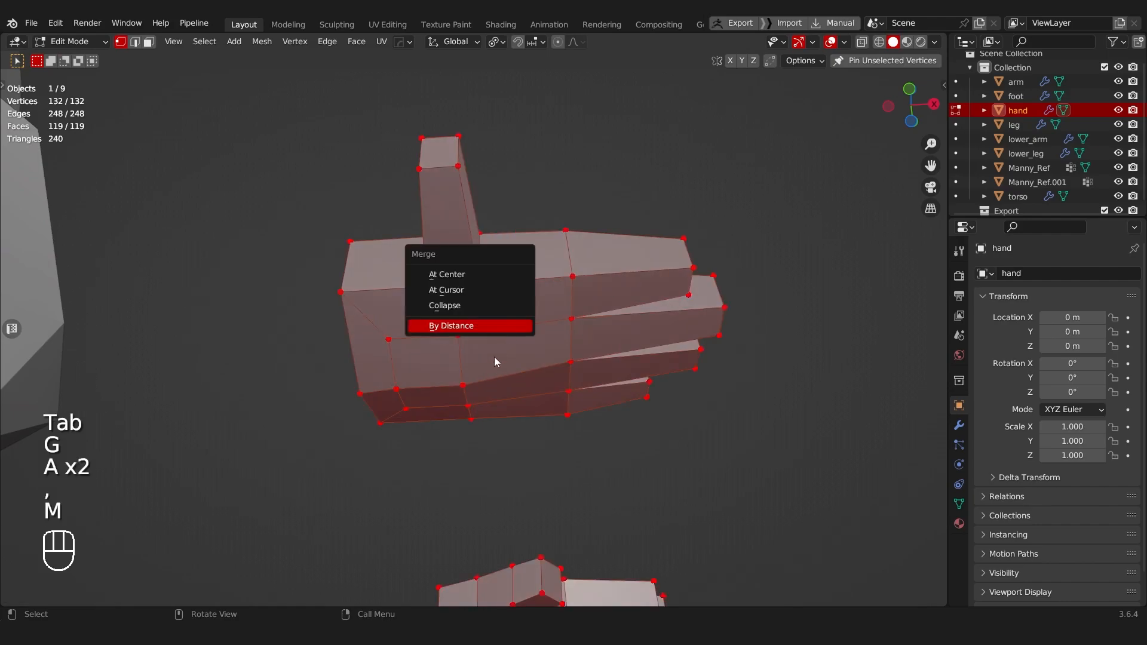
{"action": "left_click", "coordinate": [514, 325]}
Step: Slide the inset vertices near the wrist onto the palm's cross loop on both sides and merge all by distance
{"action": "middle_click_drag", "start_coordinate": [514, 326], "coordinate": [523, 345]}
{"action": "key", "text": "Tab"}
{"action": "middle_click_drag", "start_coordinate": [418, 321], "coordinate": [503, 295]}
{"action": "left_click", "coordinate": [422, 303]}
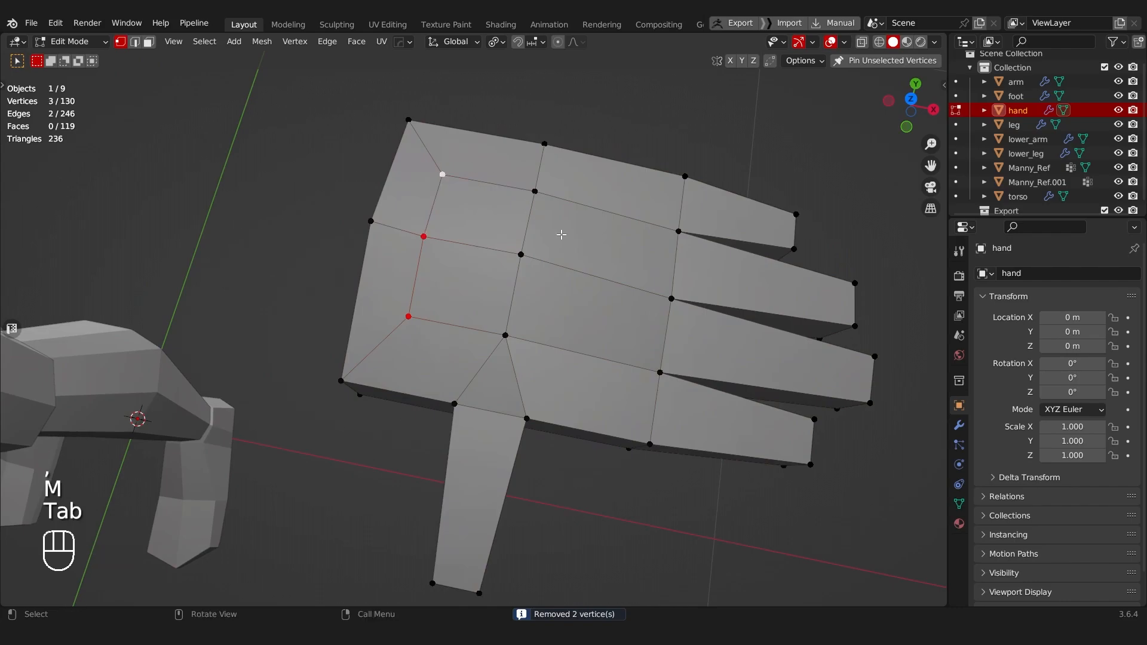
{"action": "key", "text": "g"}
{"action": "key", "text": "g"}
{"action": "left_click", "coordinate": [555, 192]}
{"action": "mouse_move", "coordinate": [424, 305]}
{"action": "middle_mouse_down"}
{"action": "mouse_move", "coordinate": [484, 120]}
{"action": "mouse_move", "coordinate": [433, 287]}
{"action": "middle_mouse_up"}
{"action": "key", "text": "g"}
{"action": "left_click", "coordinate": [536, 294]}
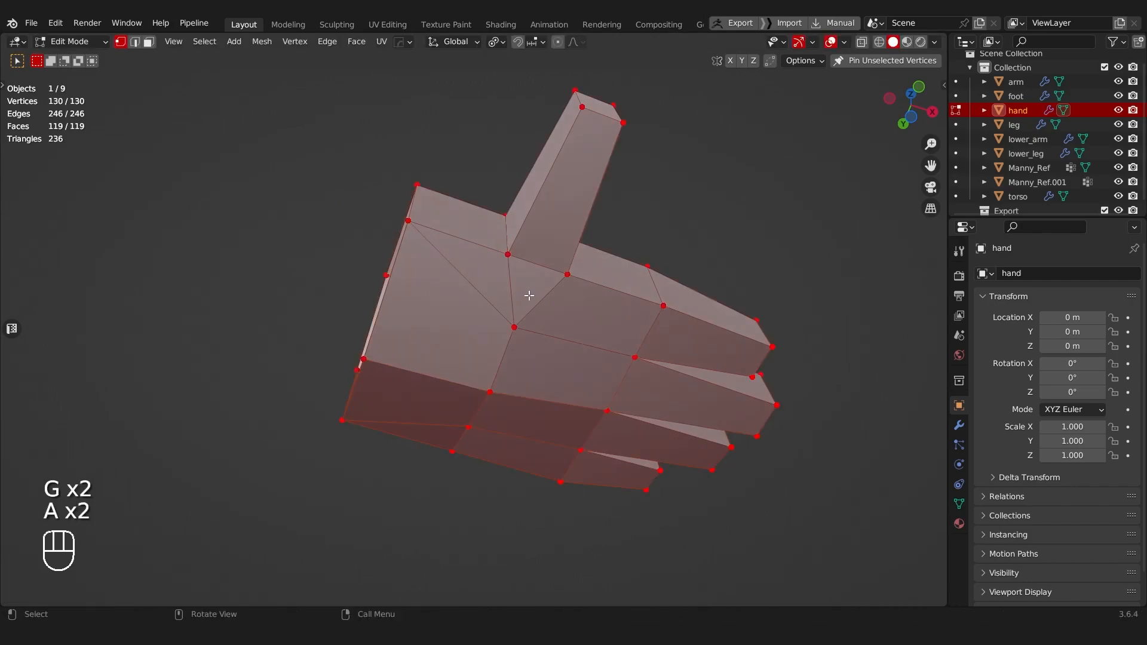
{"action": "key", "text": "m"}
{"action": "left_click", "coordinate": [529, 295]}
Step: Move the middle vertex of the cross loop on the palm's underside along Z
{"action": "middle_click_drag", "start_coordinate": [529, 296], "coordinate": [346, 293]}
{"action": "scroll", "coordinate": [358, 293], "scroll_direction": "down", "scroll_amount": 4}
{"action": "middle_click_drag", "start_coordinate": [418, 334], "coordinate": [410, 263], "text": "shift"}
{"action": "middle_click_drag", "start_coordinate": [409, 262], "coordinate": [425, 194]}
{"action": "scroll", "coordinate": [425, 197], "scroll_direction": "up", "scroll_amount": 3}
{"action": "key", "text": "Tab"}
{"action": "left_click", "coordinate": [411, 506]}
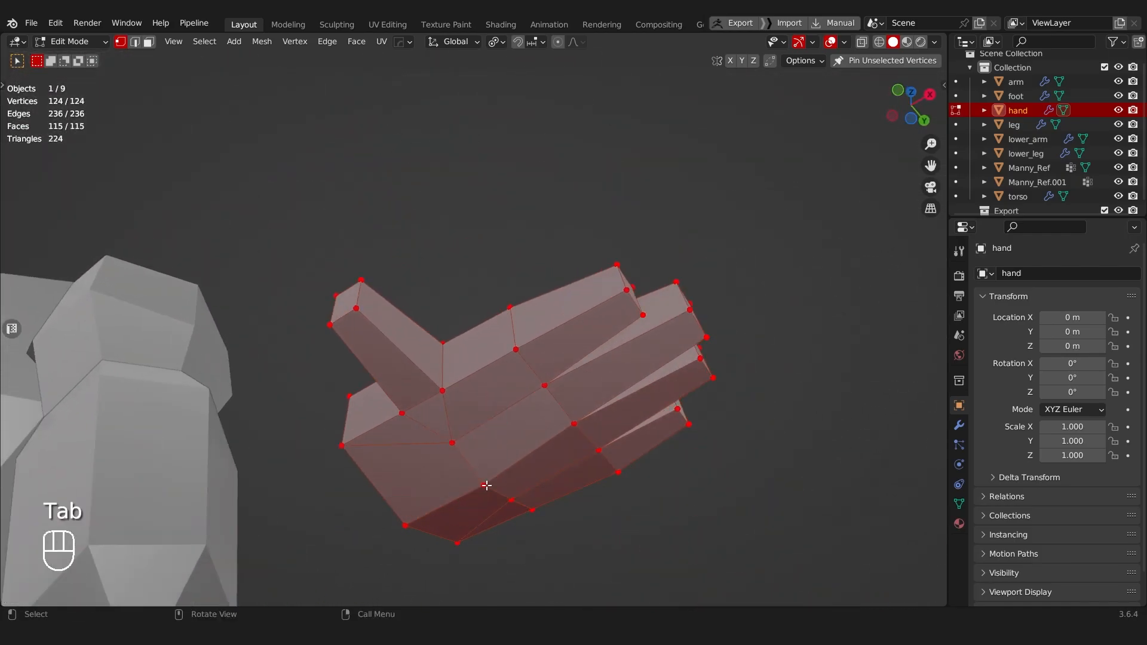
{"action": "middle_click_drag", "start_coordinate": [444, 503], "coordinate": [455, 417]}
{"action": "key", "text": "g"}
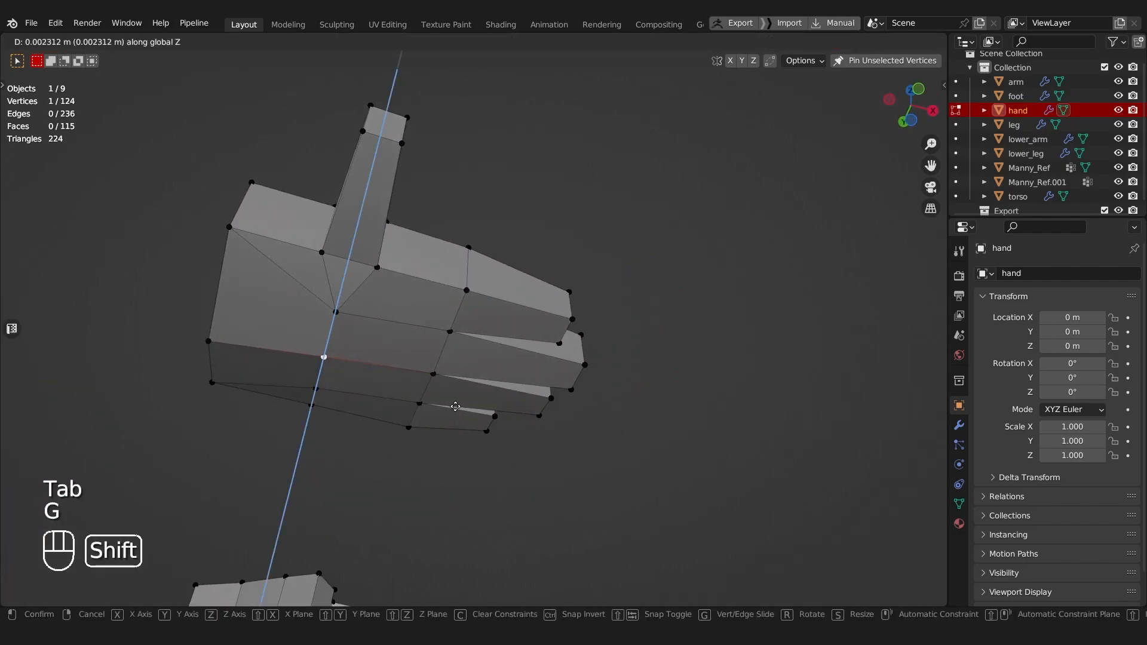
{"action": "left_click", "coordinate": [455, 376]}
Step: Add a loop cut across the middle of the thumb
{"action": "middle_click_drag", "start_coordinate": [454, 367], "coordinate": [458, 479]}
{"action": "scroll", "coordinate": [459, 475], "scroll_direction": "down", "scroll_amount": 3}
{"action": "middle_click_drag", "start_coordinate": [436, 346], "coordinate": [550, 439], "text": "shift"}
{"action": "middle_click_drag", "start_coordinate": [550, 439], "coordinate": [522, 451], "text": "shift"}
{"action": "middle_click_drag", "start_coordinate": [519, 355], "coordinate": [471, 435], "text": "shift"}
{"action": "scroll", "coordinate": [471, 435], "scroll_direction": "up", "scroll_amount": 2}
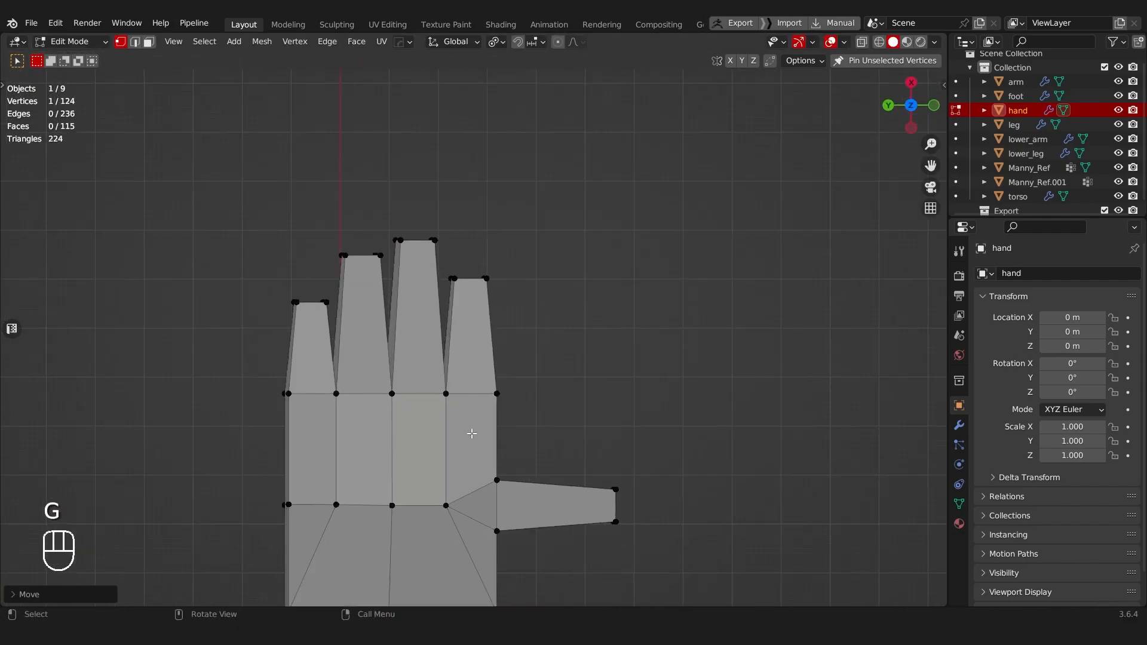
{"action": "key", "text": "Tab"}
{"action": "middle_click_drag", "start_coordinate": [357, 415], "coordinate": [284, 249], "text": "shift"}
{"action": "scroll", "coordinate": [383, 294], "scroll_direction": "up", "scroll_amount": 2}
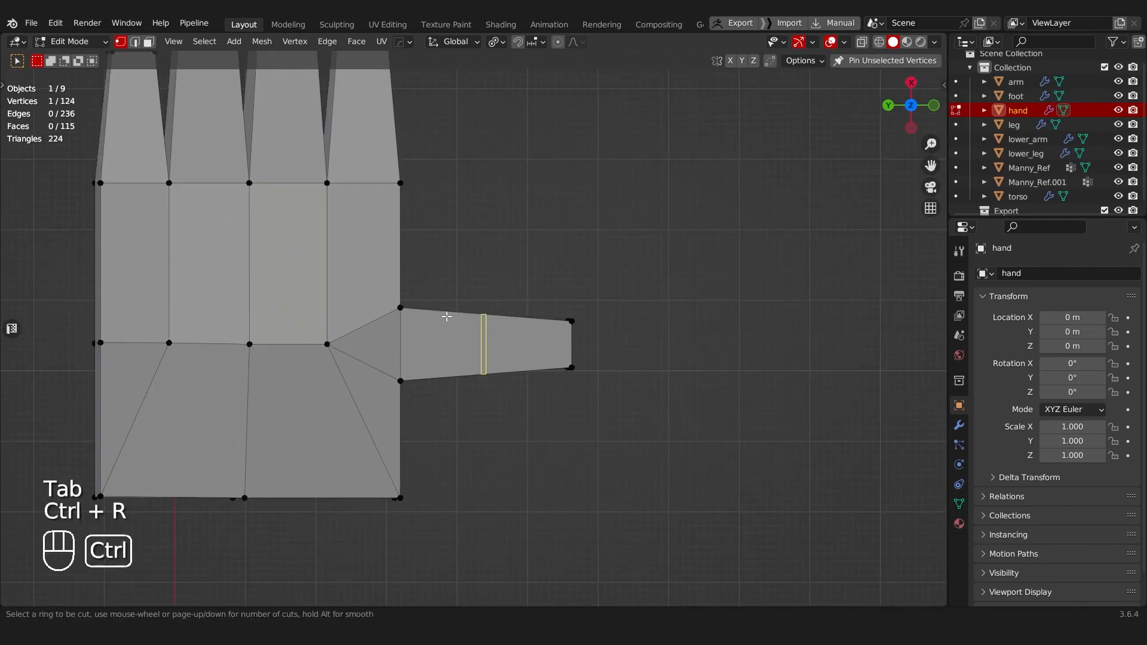
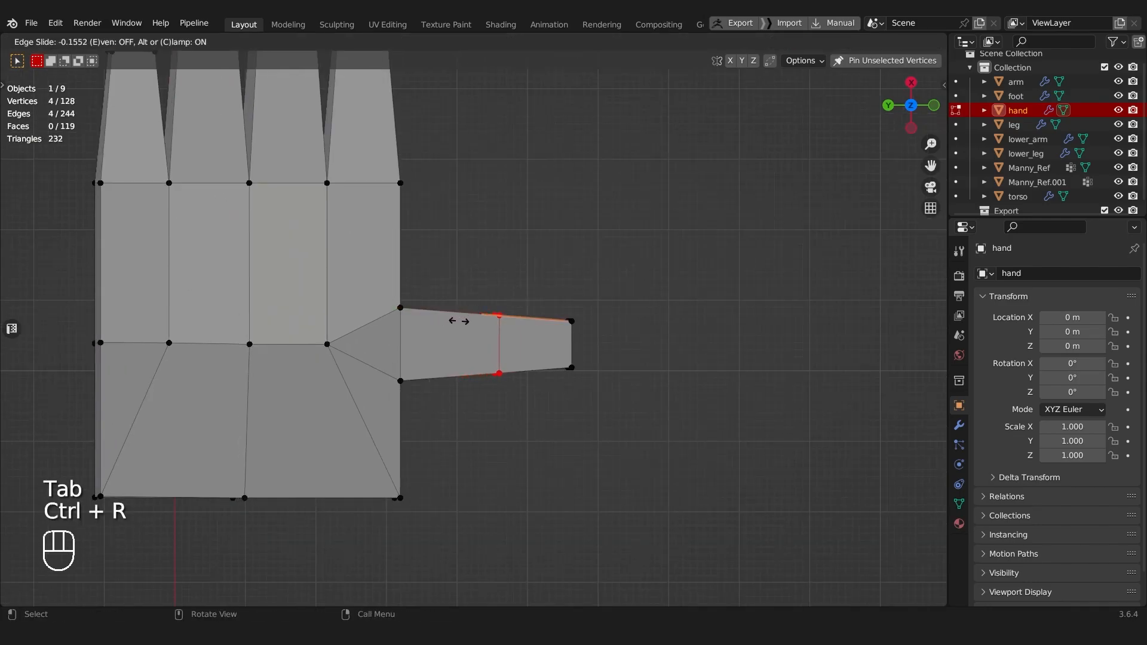
Step: Try to slide the thumb's cross loop towards the thumb tip
{"action": "middle_click_drag", "start_coordinate": [460, 311], "coordinate": [458, 342], "text": "shift"}
{"action": "key", "text": "g"}
{"action": "key", "text": "g"}
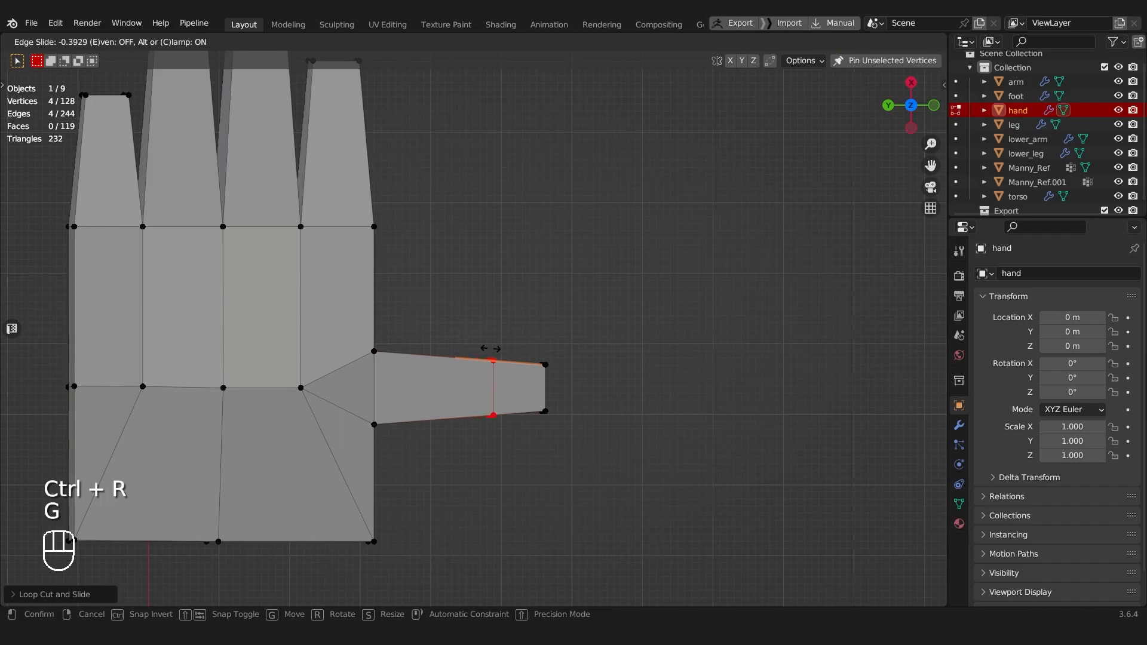
{"action": "left_click", "coordinate": [492, 349]}
{"action": "middle_click_drag", "start_coordinate": [469, 346], "coordinate": [479, 352], "text": "shift"}
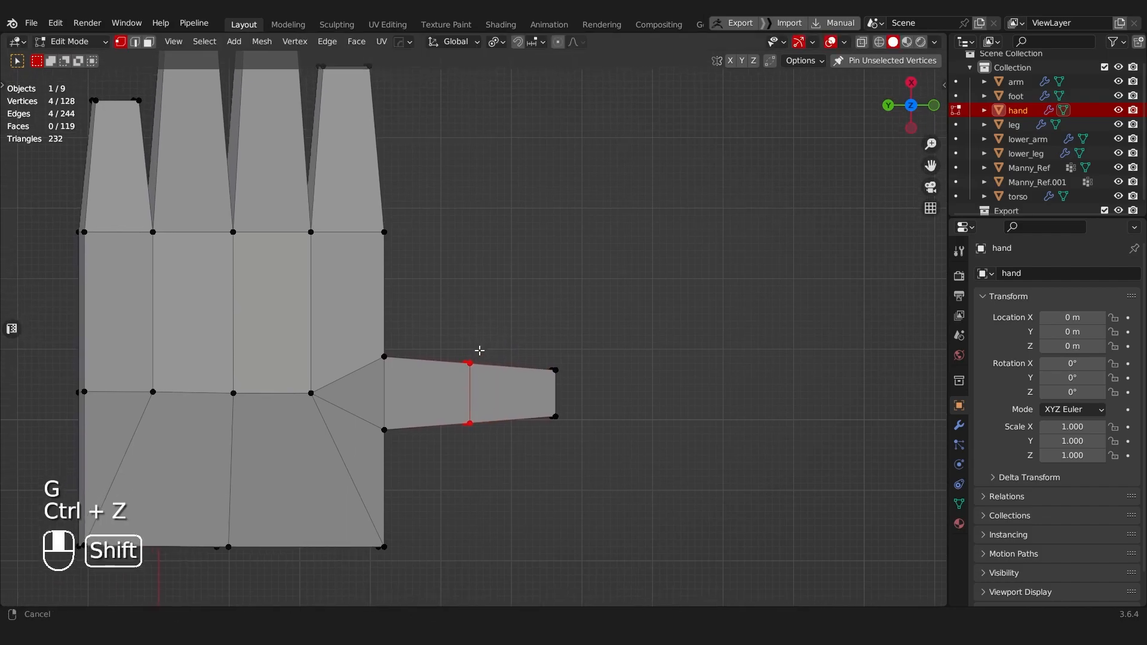
Step: Add a second loop cut across the thumb's outer half and one centred loop cut across each of the four fingers
{"action": "key", "text": "ctrl+r"}
{"action": "middle_click_drag", "start_coordinate": [342, 216], "coordinate": [400, 319], "text": "shift"}
{"action": "key", "text": "ctrl+r"}
{"action": "left_click", "coordinate": [392, 241]}
{"action": "right_click", "coordinate": [392, 240]}
{"action": "key", "text": "ctrl+r"}
{"action": "left_click", "coordinate": [343, 203]}
{"action": "right_click", "coordinate": [340, 204]}
{"action": "key", "text": "ctrl+r"}
{"action": "left_click", "coordinate": [232, 214]}
{"action": "right_click", "coordinate": [231, 216]}
{"action": "key", "text": "ctrl+r"}
{"action": "left_click", "coordinate": [185, 240]}
{"action": "right_click", "coordinate": [186, 241]}
Step: Add another centred loop cut across the outer half of the index finger
{"action": "key", "text": "ctrl+r"}
{"action": "left_click", "coordinate": [425, 204]}
{"action": "right_click", "coordinate": [427, 205]}
{"action": "middle_click_drag", "start_coordinate": [395, 208], "coordinate": [363, 235], "text": "shift"}
Step: Delete all faces of the little, ring and middle fingers, keeping only the index finger and thumb on the palm
{"action": "key", "text": "Tab"}
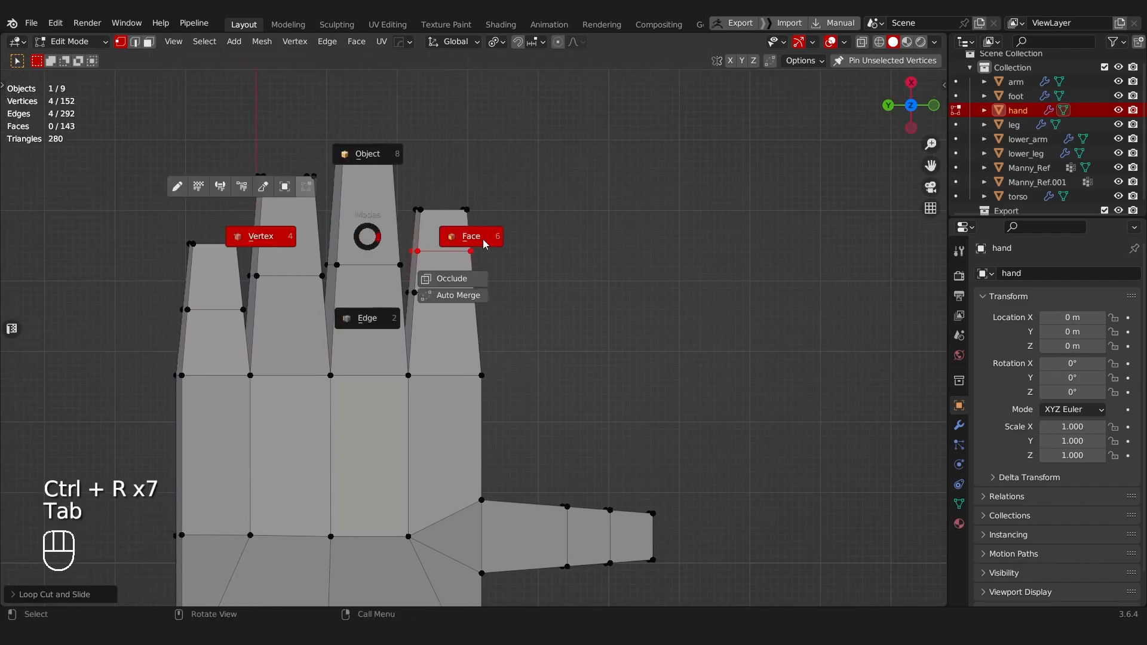
{"action": "left_click", "coordinate": [465, 235]}
{"action": "key", "text": "alt+z"}
{"action": "left_click_drag", "start_coordinate": [113, 92], "coordinate": [402, 350]}
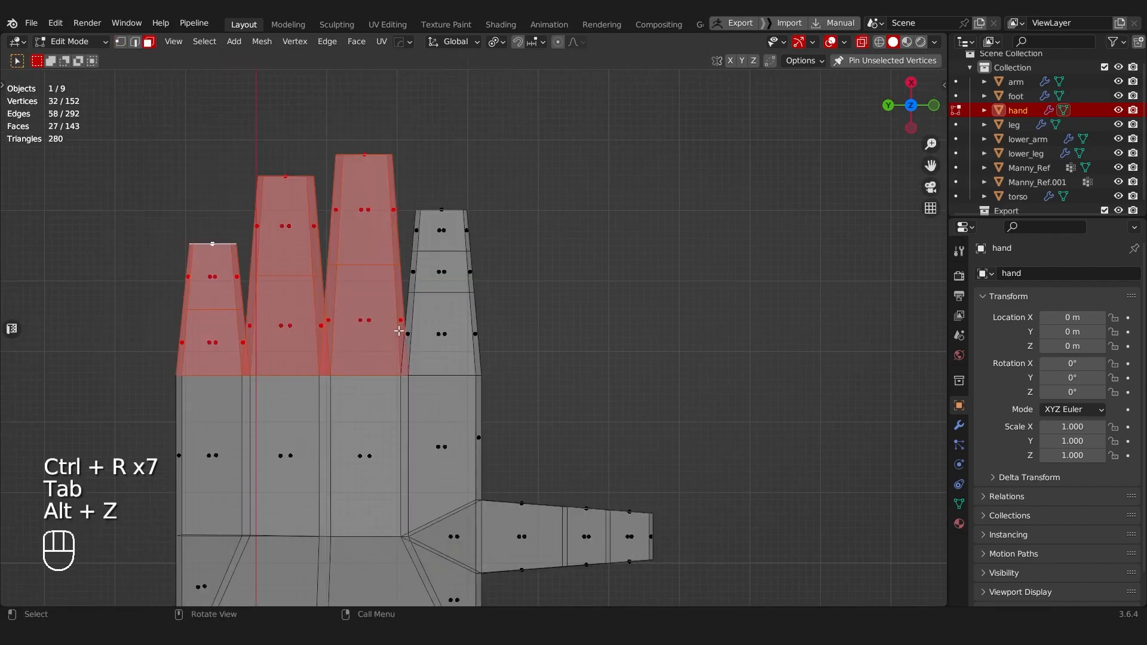
{"action": "key", "text": "x"}
{"action": "left_click", "coordinate": [401, 276]}
{"action": "key", "text": "Tab"}
{"action": "left_click", "coordinate": [395, 230]}
{"action": "key", "text": "Tab"}
{"action": "left_click", "coordinate": [419, 272]}
{"action": "middle_click_drag", "start_coordinate": [464, 255], "coordinate": [416, 320], "text": "shift"}
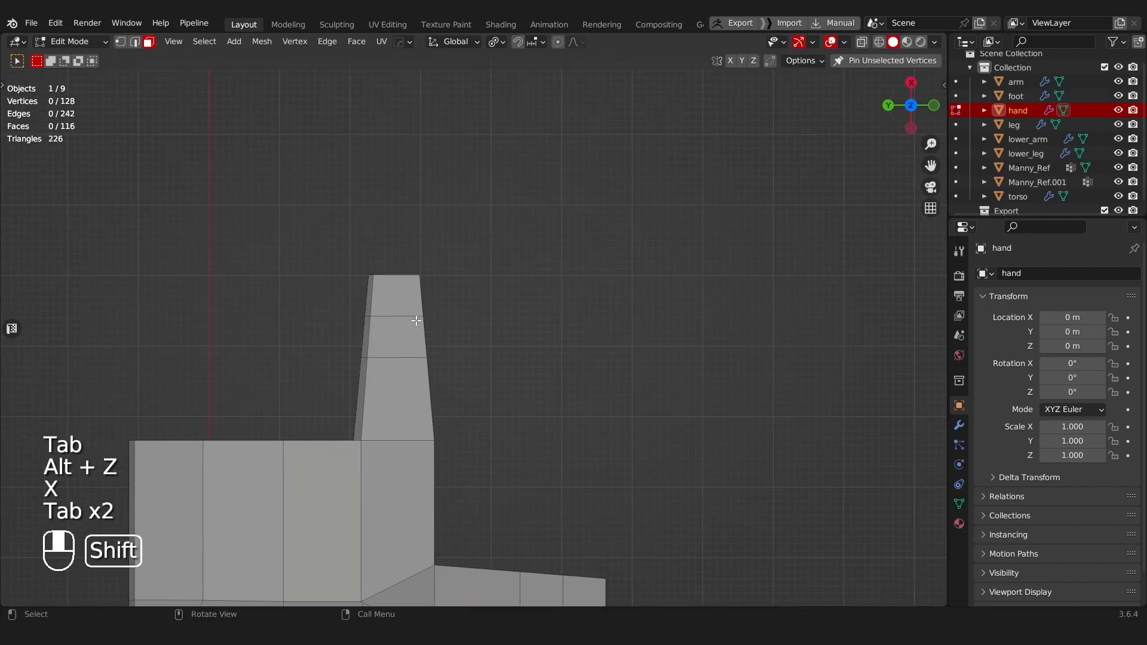
Step: Select all faces of the index finger and stretch them along X
{"action": "key", "text": "Tab"}
{"action": "left_click", "coordinate": [501, 303]}
{"action": "middle_click_drag", "start_coordinate": [501, 303], "coordinate": [326, 313]}
{"action": "scroll", "coordinate": [341, 299], "scroll_direction": "up", "scroll_amount": 1}
{"action": "key", "text": "alt+z"}
{"action": "left_click_drag", "start_coordinate": [386, 261], "coordinate": [578, 362]}
{"action": "left_click_drag", "start_coordinate": [314, 257], "coordinate": [582, 429], "text": "shift"}
{"action": "key", "text": "s"}
{"action": "key", "text": "x"}
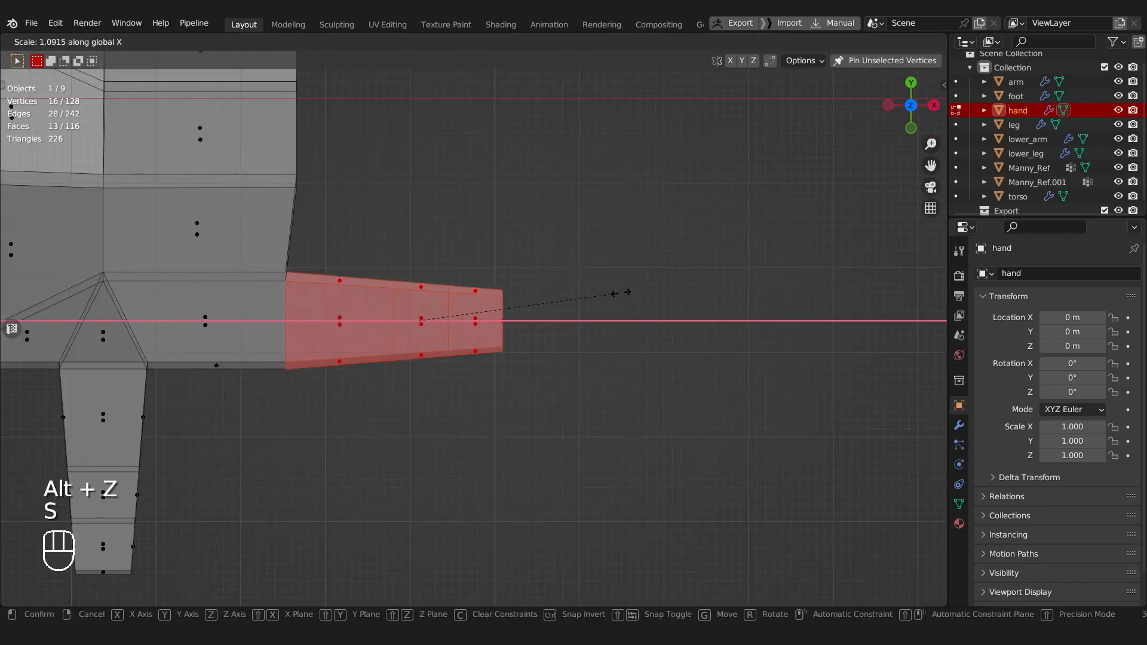
{"action": "left_click", "coordinate": [632, 292]}
Step: Shift the index finger along X, stretch it a bit longer, and realign its base with the palm's front edge
{"action": "key", "text": "g"}
{"action": "key", "text": "x"}
{"action": "key", "text": "s"}
{"action": "left_click", "coordinate": [653, 293]}
{"action": "key", "text": "g"}
{"action": "key", "text": "x"}
{"action": "left_click", "coordinate": [653, 293]}
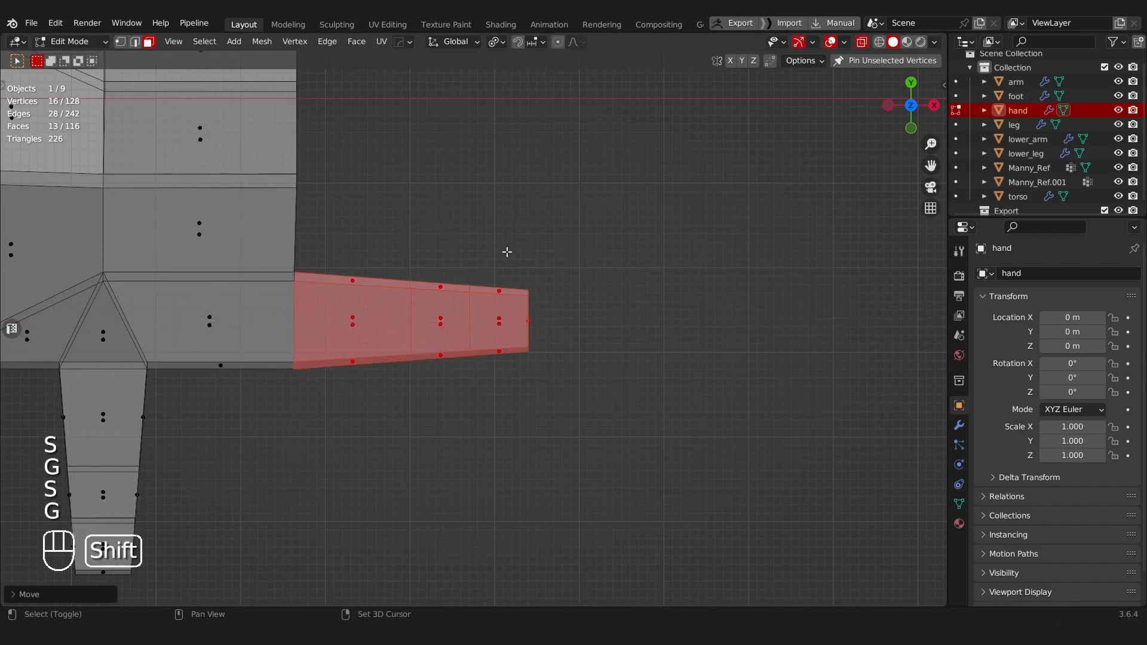
Step: Select the whole test hand mesh and hide the unselected geometry
{"action": "middle_click_drag", "start_coordinate": [517, 251], "coordinate": [512, 351], "text": "shift"}
{"action": "scroll", "coordinate": [512, 350], "scroll_direction": "down", "scroll_amount": 5}
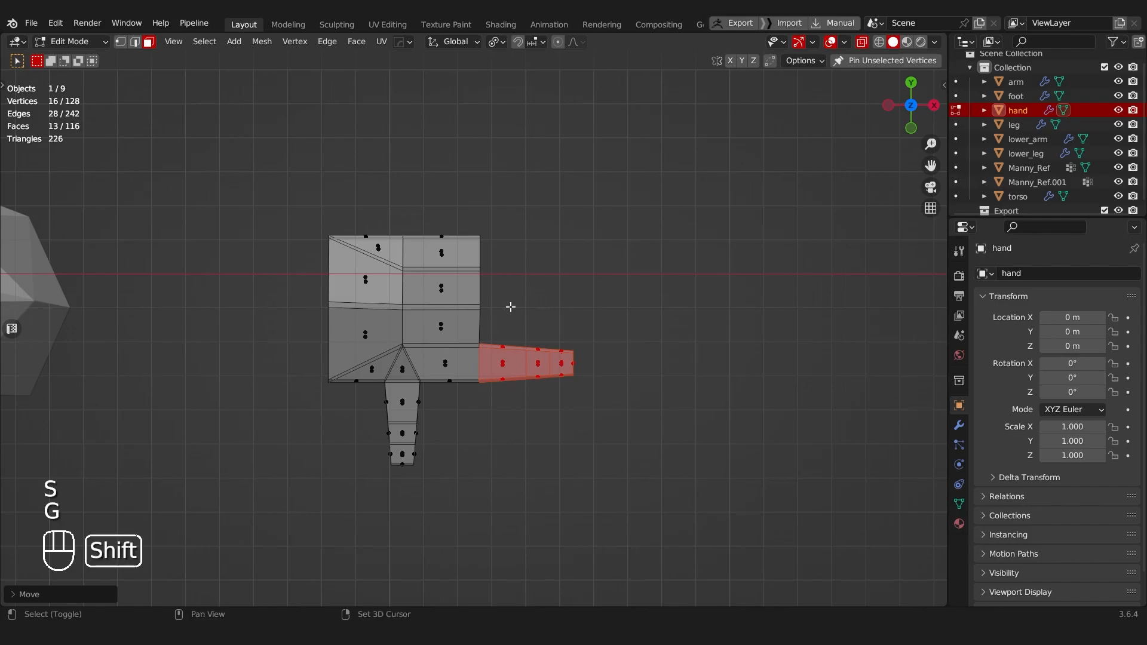
{"action": "middle_click_drag", "start_coordinate": [523, 308], "coordinate": [479, 281], "text": "shift"}
{"action": "scroll", "coordinate": [478, 281], "scroll_direction": "up", "scroll_amount": 3}
{"action": "middle_click_drag", "start_coordinate": [475, 339], "coordinate": [122, 116]}
{"action": "key", "text": "a"}
{"action": "key", "text": "a"}
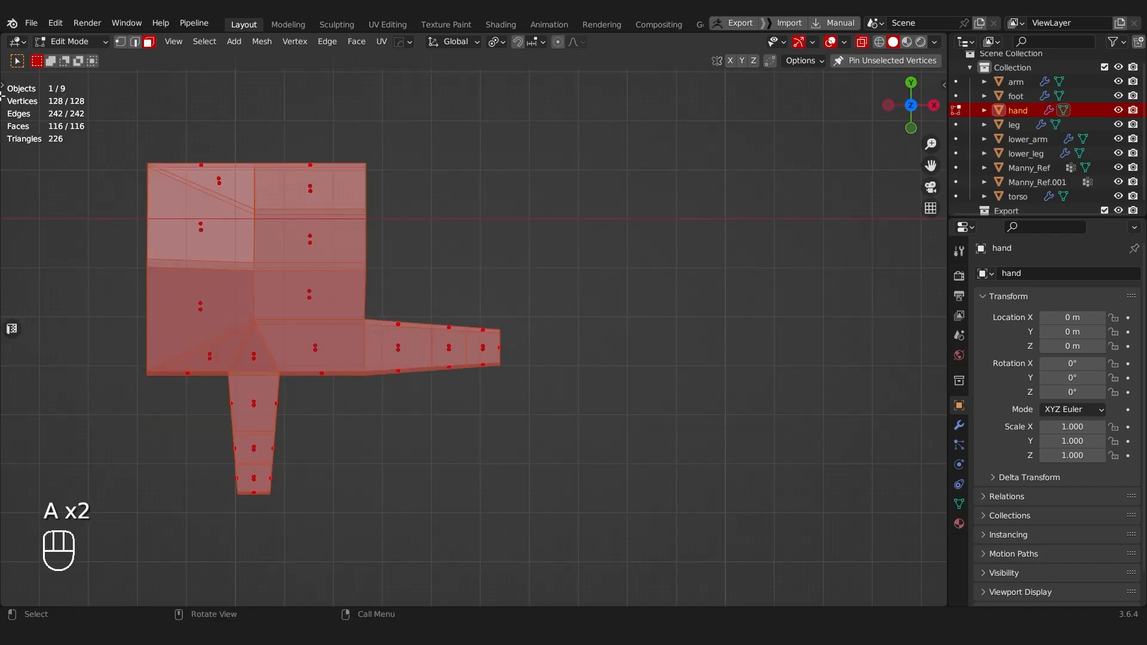
{"action": "left_click_drag", "start_coordinate": [97, 138], "coordinate": [671, 518]}
{"action": "scroll", "coordinate": [463, 198], "scroll_direction": "down", "scroll_amount": 7}
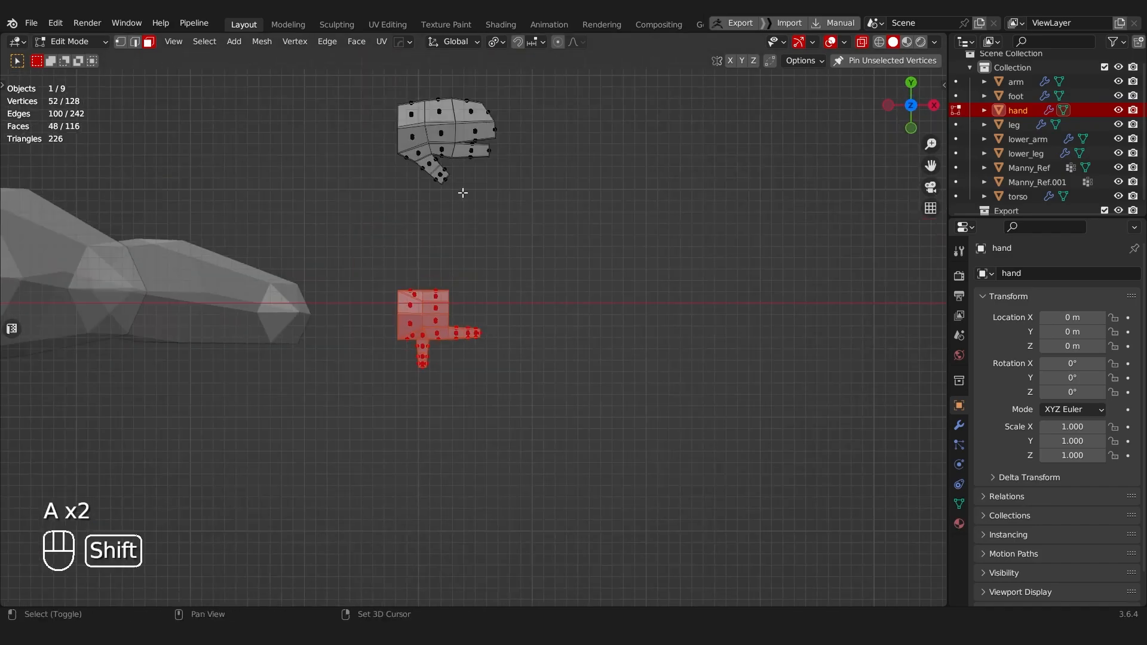
{"action": "key", "text": "shift+h"}
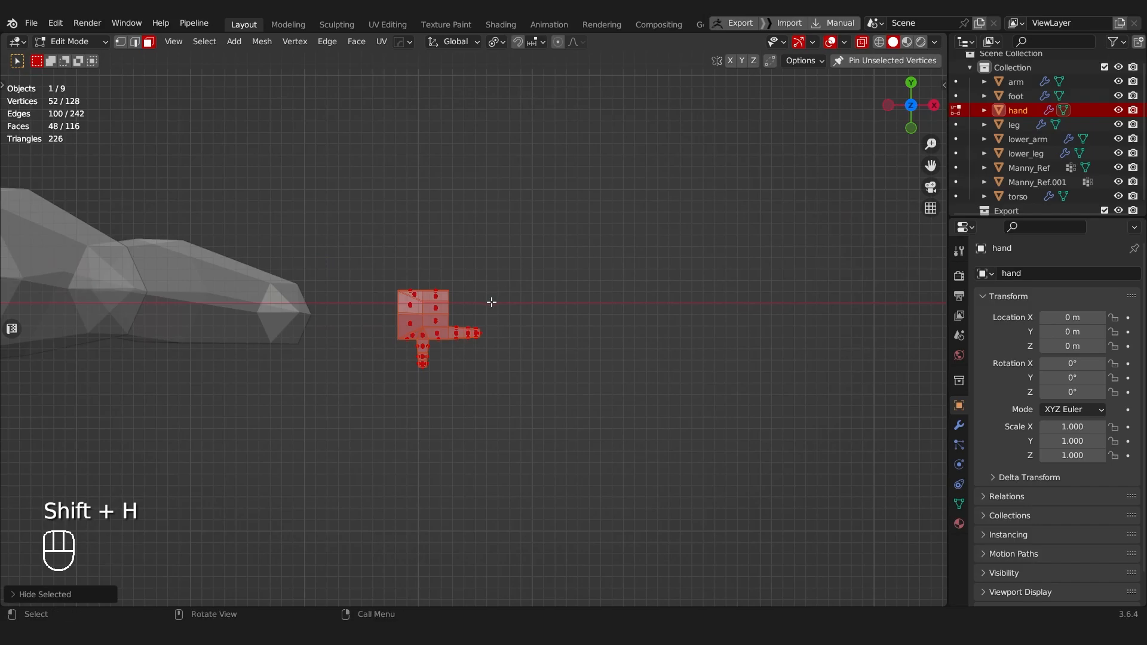
Step: Isolate the hand object in local view and frame the selected mesh
{"action": "middle_click_drag", "start_coordinate": [492, 302], "coordinate": [467, 220]}
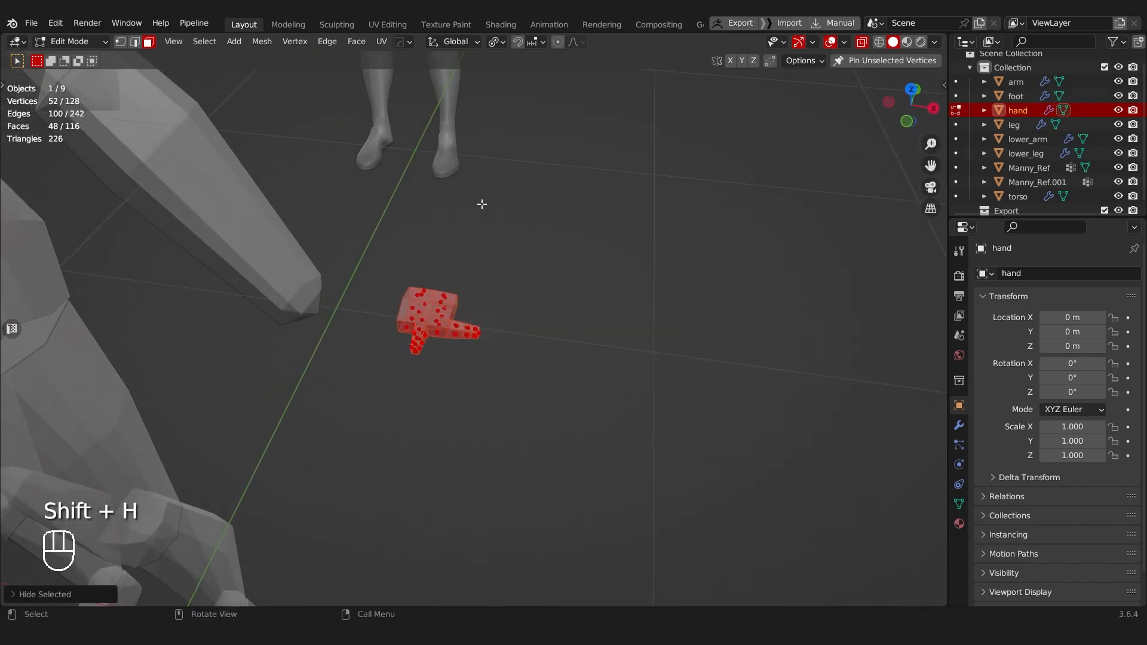
{"action": "key", "text": "KP_Divide"}
{"action": "key", "text": "KP_Decimal"}
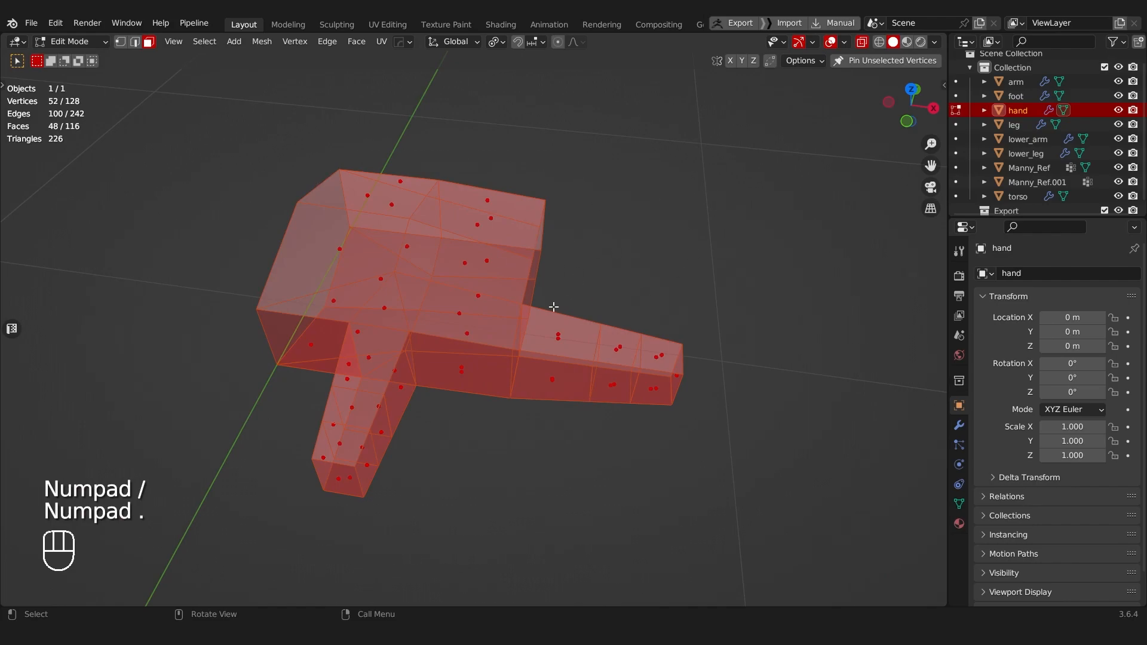
{"action": "middle_click_drag", "start_coordinate": [554, 307], "coordinate": [568, 233], "text": "alt"}
{"action": "key", "text": "KP_Decimal"}
Step: Raise the underside vertices of the index fingertip and its outermost joint along Z
{"action": "key", "text": "Tab"}
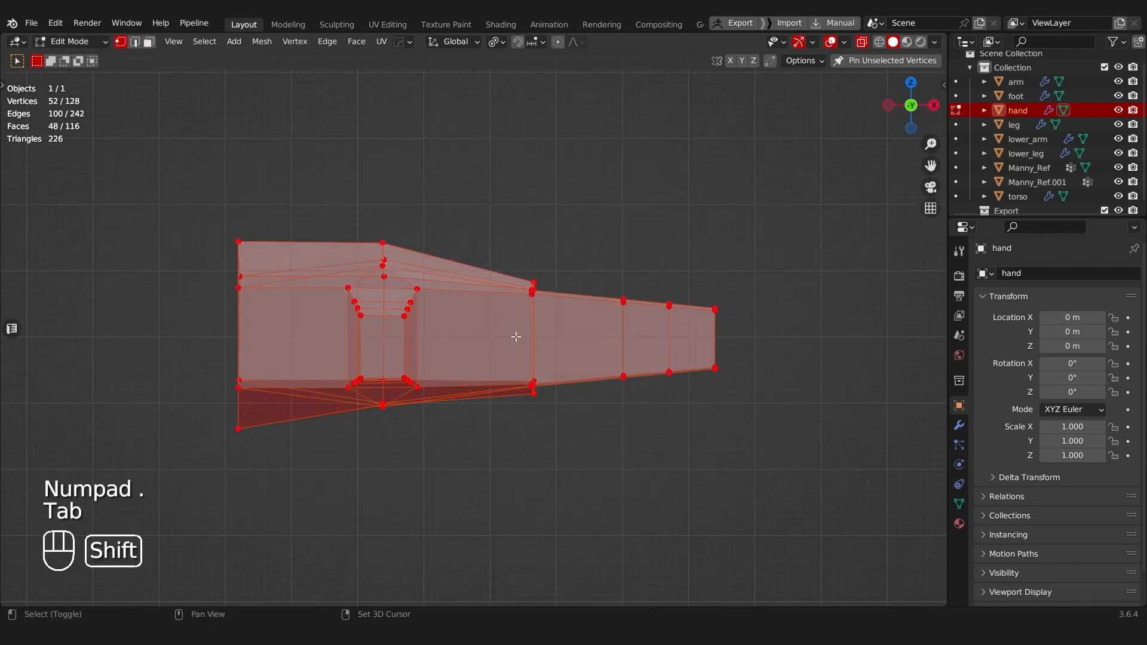
{"action": "middle_click_drag", "start_coordinate": [489, 337], "coordinate": [331, 297], "text": "shift"}
{"action": "scroll", "coordinate": [475, 319], "scroll_direction": "up", "scroll_amount": 4}
{"action": "key", "text": "alt+z"}
{"action": "left_click_drag", "start_coordinate": [519, 310], "coordinate": [729, 425]}
{"action": "key", "text": "g"}
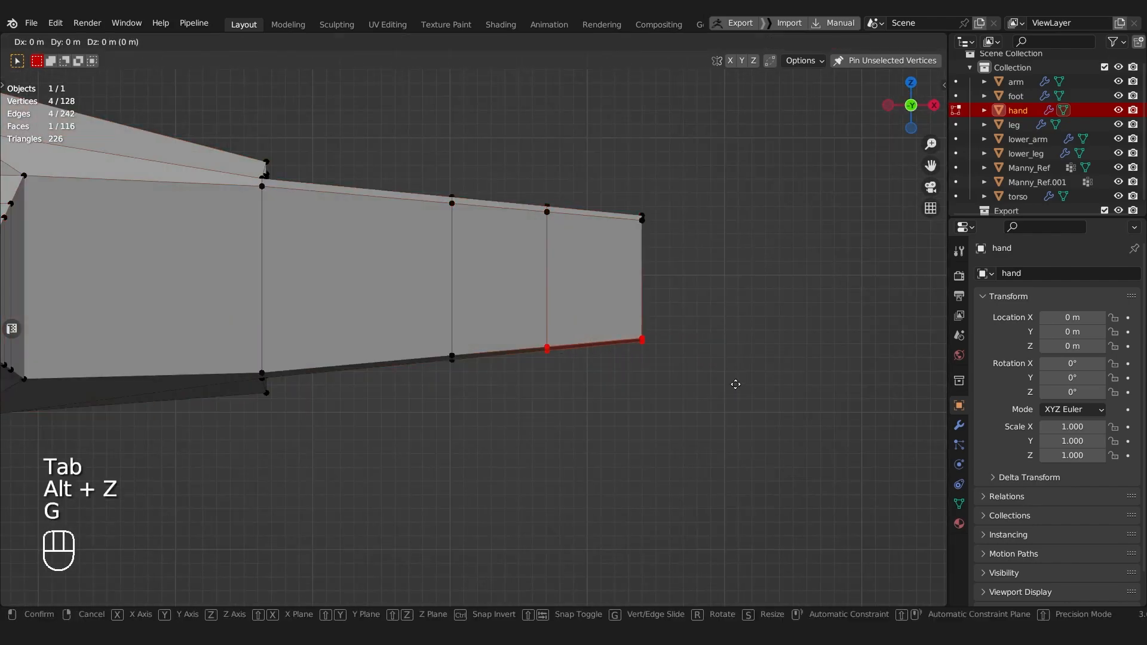
{"action": "key", "text": "z"}
{"action": "left_click", "coordinate": [747, 365]}
Step: Scale the selected underside vertices of the index fingertip along Z
{"action": "key", "text": "s"}
{"action": "key", "text": "z"}
{"action": "right_click", "coordinate": [777, 256]}
{"action": "key", "text": "s"}
{"action": "key", "text": "z"}
{"action": "left_click", "coordinate": [721, 260]}
Step: Raise the underside vertices of the index finger's inner joint loop about 0.003 m along Z
{"action": "left_click_drag", "start_coordinate": [372, 330], "coordinate": [529, 412]}
{"action": "key", "text": "g"}
{"action": "key", "text": "z"}
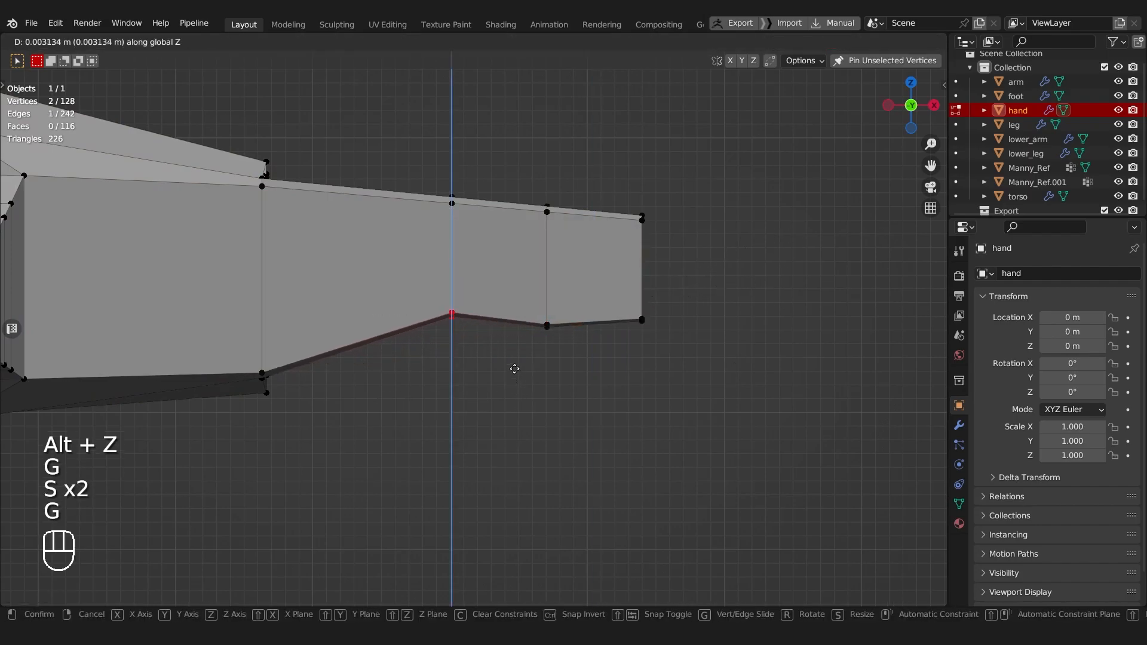
{"action": "left_click", "coordinate": [514, 372]}
{"action": "mouse_move", "coordinate": [515, 372]}
{"action": "middle_mouse_down"}
{"action": "mouse_move", "coordinate": [329, 277]}
{"action": "mouse_move", "coordinate": [302, 238]}
{"action": "mouse_move", "coordinate": [251, 223]}
{"action": "mouse_move", "coordinate": [328, 169]}
{"action": "mouse_move", "coordinate": [496, 207]}
{"action": "mouse_move", "coordinate": [514, 274]}
{"action": "mouse_move", "coordinate": [499, 379]}
{"action": "middle_mouse_up"}
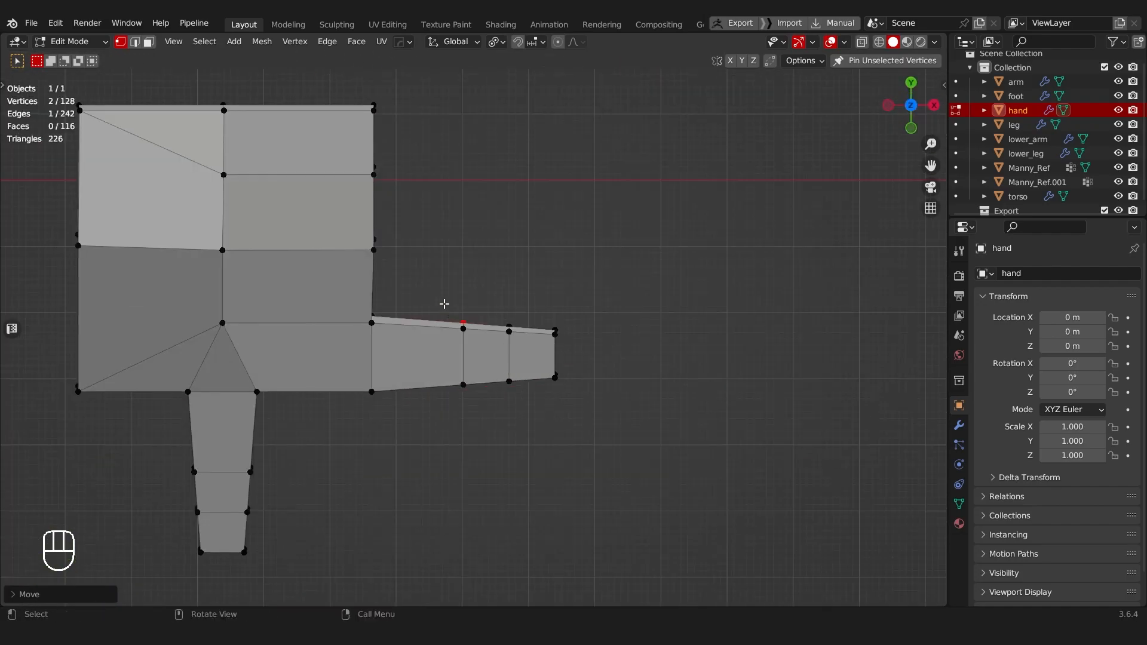
Step: Stretch the index finger's two outer segments along X and move them slightly away from the palm
{"action": "key", "text": "alt+z"}
{"action": "left_click_drag", "start_coordinate": [443, 304], "coordinate": [663, 455]}
{"action": "key", "text": "s"}
{"action": "key", "text": "x"}
{"action": "left_click", "coordinate": [725, 388]}
{"action": "key", "text": "g"}
{"action": "key", "text": "x"}
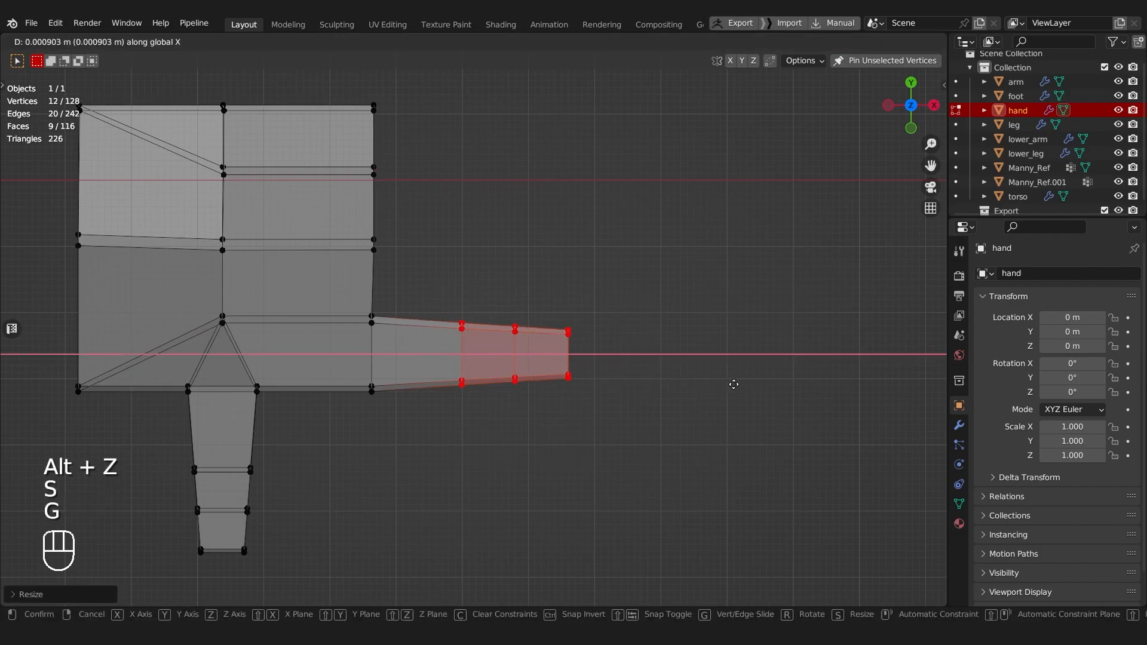
{"action": "left_click", "coordinate": [745, 384]}
Step: Move the wrist corner vertices on the little-finger side inward along Y
{"action": "middle_click_drag", "start_coordinate": [665, 375], "coordinate": [714, 390], "text": "shift"}
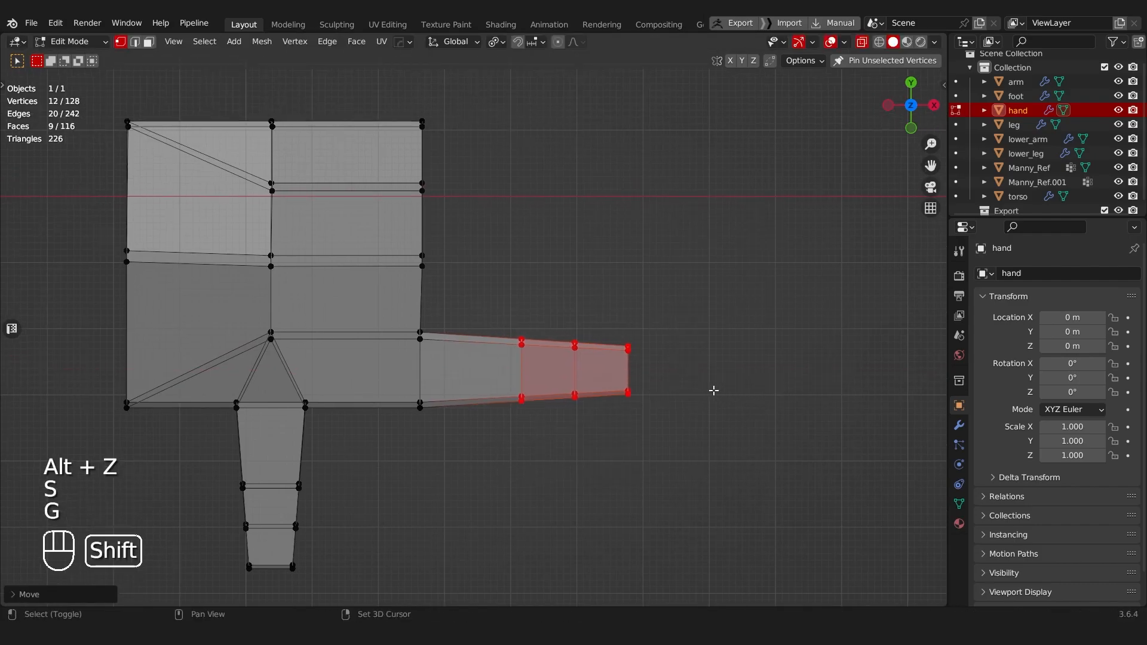
{"action": "middle_click_drag", "start_coordinate": [561, 398], "coordinate": [568, 430], "text": "shift"}
{"action": "mouse_move", "coordinate": [356, 236]}
{"action": "middle_mouse_down", "text": "shift"}
{"action": "mouse_move", "coordinate": [425, 250]}
{"action": "mouse_move", "coordinate": [602, 235]}
{"action": "mouse_move", "coordinate": [589, 231]}
{"action": "middle_mouse_up", "text": "shift"}
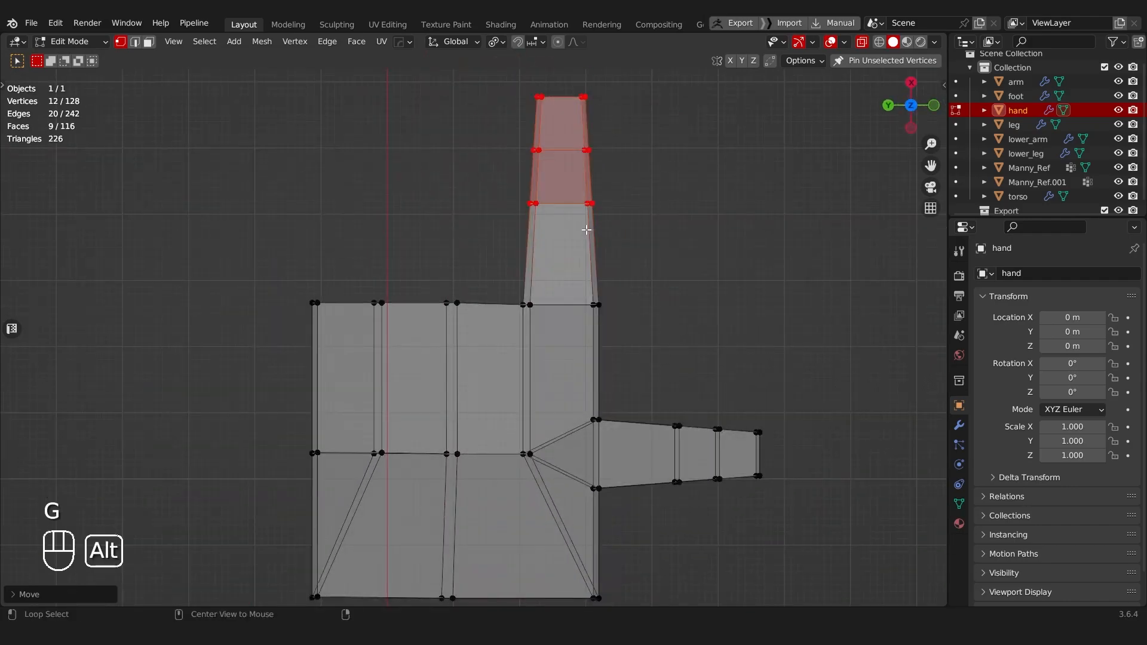
{"action": "scroll", "coordinate": [477, 311], "scroll_direction": "down", "scroll_amount": 4}
{"action": "key", "text": "Tab"}
{"action": "scroll", "coordinate": [366, 342], "scroll_direction": "up", "scroll_amount": 3}
{"action": "middle_click_drag", "start_coordinate": [366, 342], "coordinate": [365, 310], "text": "shift"}
{"action": "left_click", "coordinate": [340, 274]}
{"action": "left_click_drag", "start_coordinate": [307, 464], "coordinate": [379, 528]}
{"action": "key", "text": "g"}
{"action": "key", "text": "y"}
{"action": "left_click", "coordinate": [408, 524]}
Step: Move the wrist corner vertices on the thumb side inward along Y
{"action": "left_click_drag", "start_coordinate": [549, 479], "coordinate": [648, 564]}
{"action": "key", "text": "g"}
{"action": "key", "text": "y"}
{"action": "left_click", "coordinate": [632, 550]}
Step: Rotate and move the thumb's two outer segments so the thumb angles towards the fingers
{"action": "left_click_drag", "start_coordinate": [602, 321], "coordinate": [712, 489]}
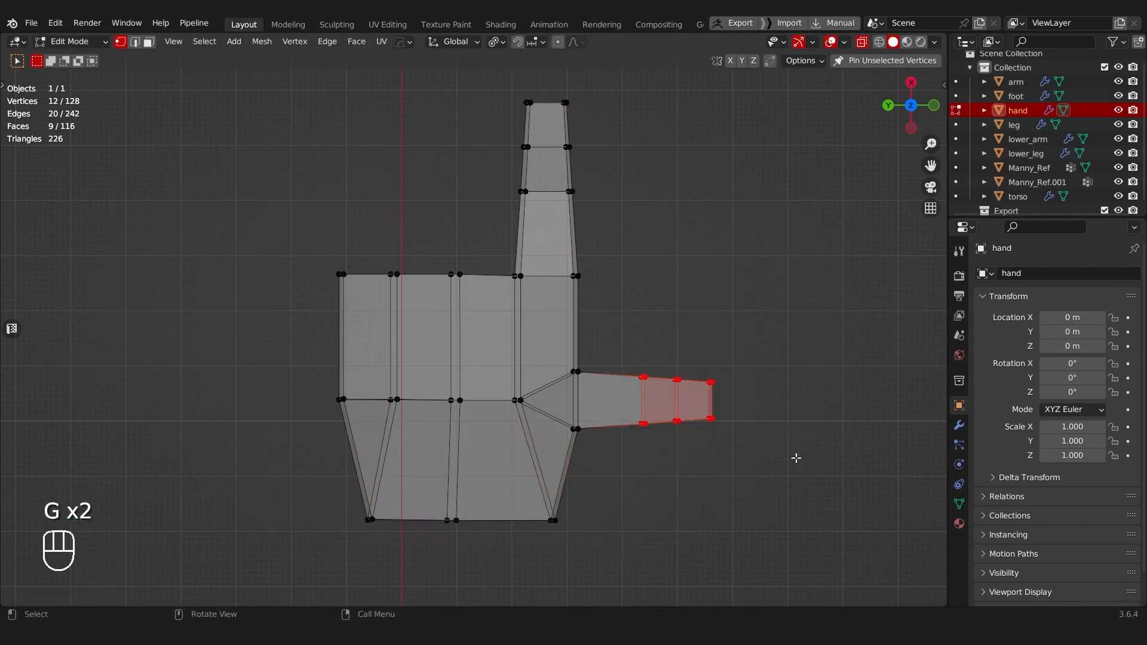
{"action": "key", "text": "r"}
{"action": "left_click", "coordinate": [782, 454]}
{"action": "key", "text": "g"}
{"action": "key", "text": "r"}
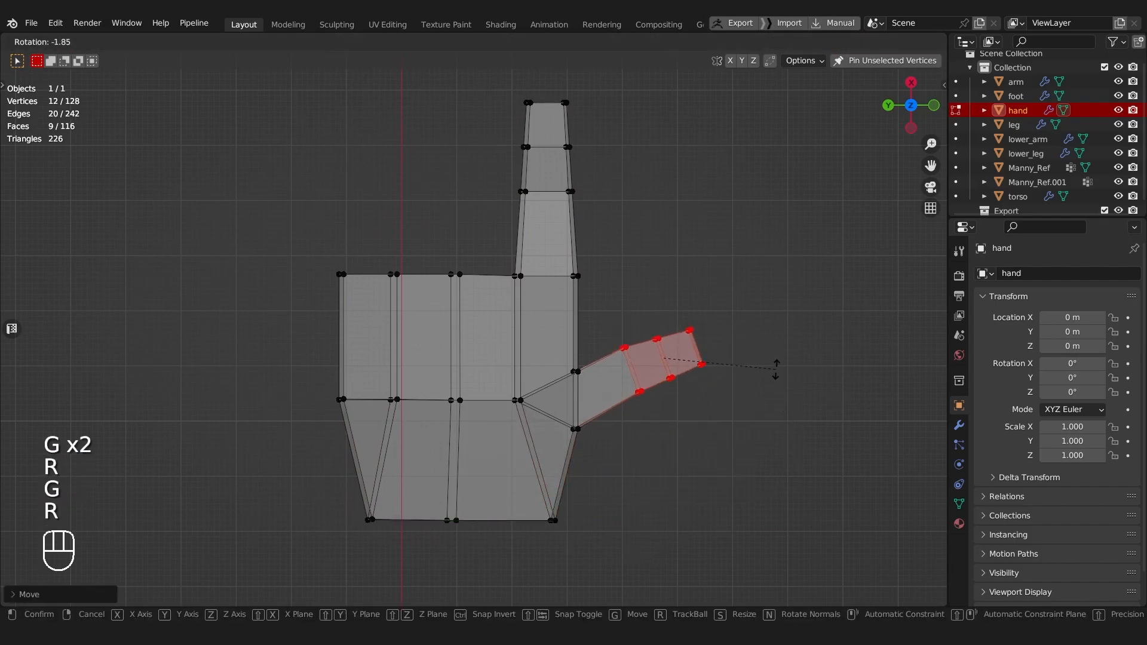
{"action": "left_click", "coordinate": [775, 368]}
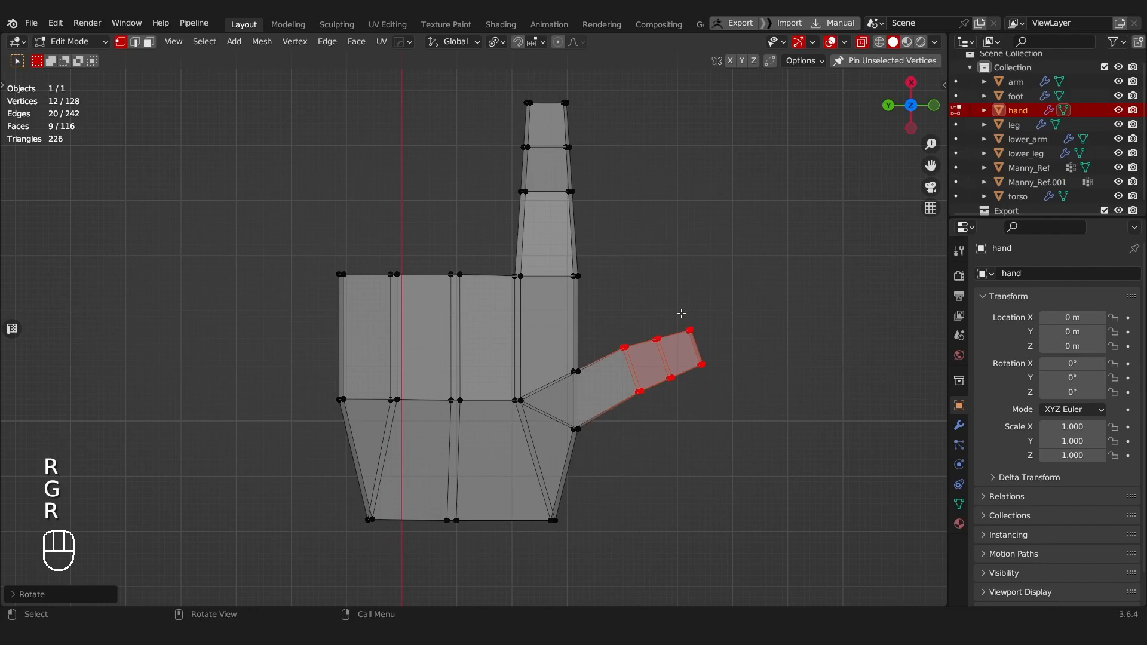
Step: Move the finger-facing vertices of the thumb's outermost joint loop slightly outward to bend the thumb's profile
{"action": "scroll", "coordinate": [584, 371], "scroll_direction": "up", "scroll_amount": 4}
{"action": "middle_click_drag", "start_coordinate": [583, 371], "coordinate": [346, 350], "text": "shift"}
{"action": "scroll", "coordinate": [581, 320], "scroll_direction": "up", "scroll_amount": 1}
{"action": "left_click_drag", "start_coordinate": [604, 307], "coordinate": [686, 366]}
{"action": "key", "text": "g"}
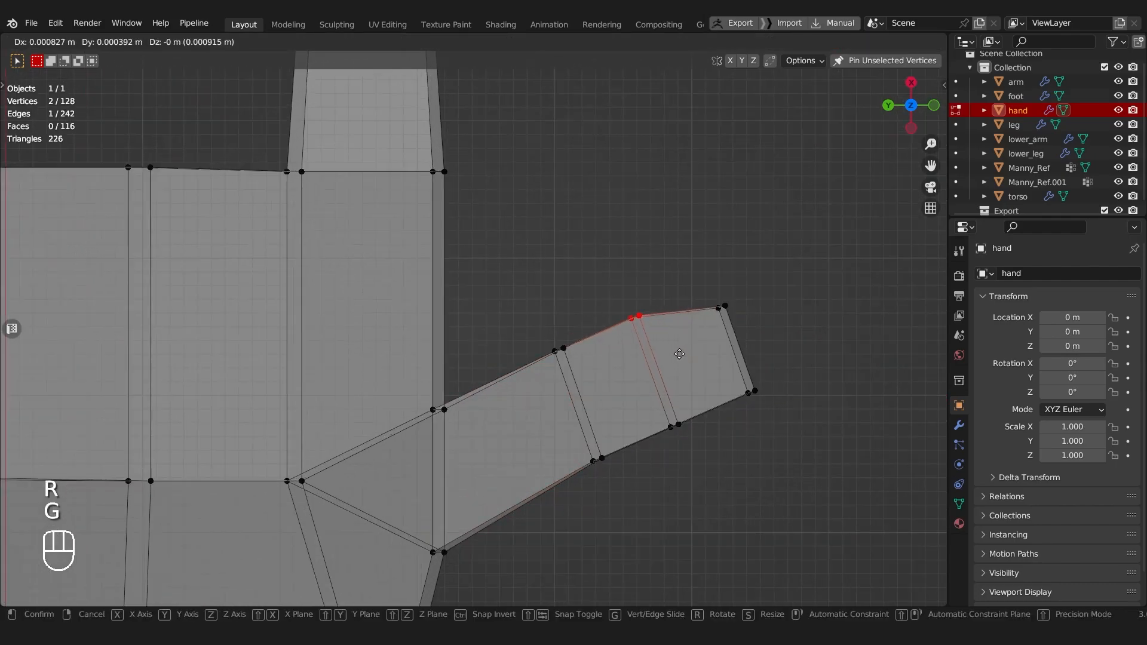
{"action": "left_click", "coordinate": [680, 354]}
Step: Nudge the wrist-facing vertices of both thumb joint loops and the finger-facing vertices of the inner one to refine the bend
{"action": "left_click_drag", "start_coordinate": [619, 471], "coordinate": [618, 472]}
{"action": "key", "text": "g"}
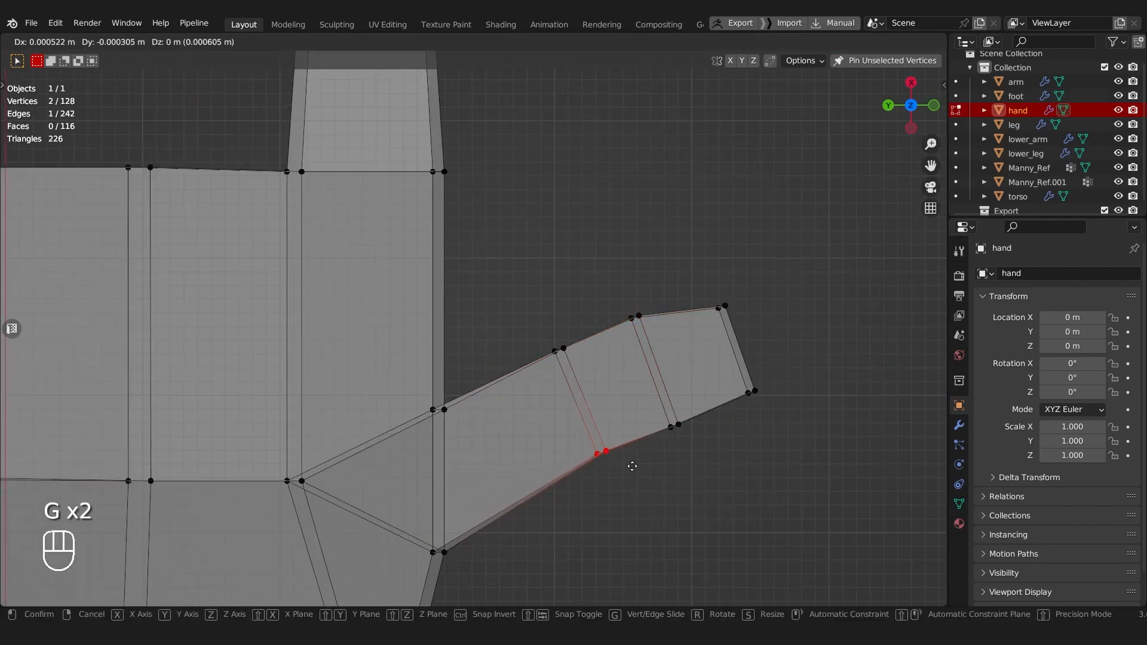
{"action": "key", "text": "g"}
{"action": "left_click", "coordinate": [709, 454]}
{"action": "left_click_drag", "start_coordinate": [524, 315], "coordinate": [606, 383]}
{"action": "key", "text": "g"}
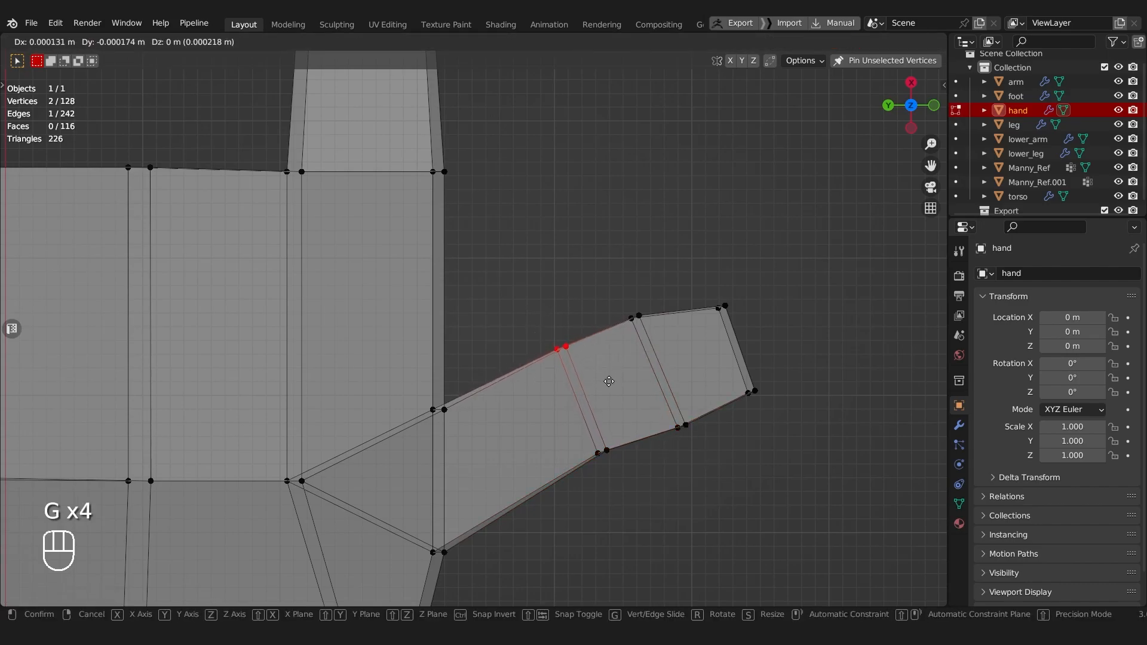
{"action": "left_click", "coordinate": [616, 384]}
Step: Select the three faces along the index finger's inner side and scale them down slightly along Z
{"action": "middle_click_drag", "start_coordinate": [502, 305], "coordinate": [517, 425], "text": "shift"}
{"action": "scroll", "coordinate": [508, 358], "scroll_direction": "down", "scroll_amount": 6}
{"action": "scroll", "coordinate": [517, 424], "scroll_direction": "up", "scroll_amount": 2}
{"action": "scroll", "coordinate": [445, 303], "scroll_direction": "up", "scroll_amount": 2}
{"action": "middle_click_drag", "start_coordinate": [445, 302], "coordinate": [409, 378], "text": "shift"}
{"action": "left_click_drag", "start_coordinate": [396, 203], "coordinate": [439, 263]}
{"action": "middle_click_drag", "start_coordinate": [534, 307], "coordinate": [356, 241]}
{"action": "key", "text": "Tab"}
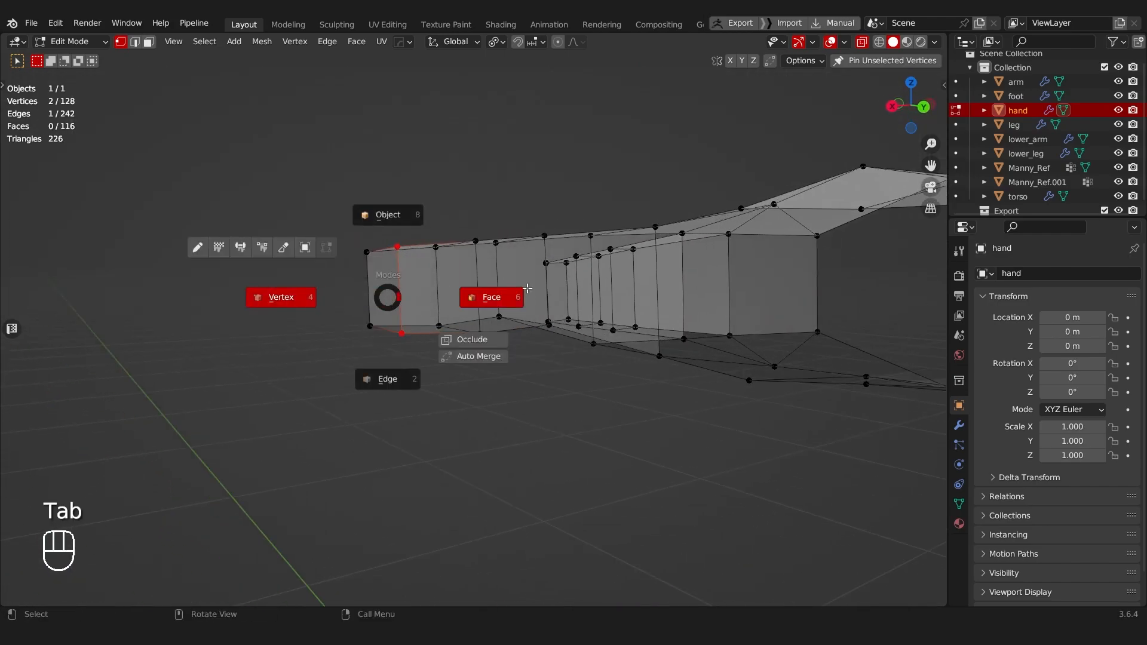
{"action": "key", "text": "alt+z"}
{"action": "left_click", "coordinate": [434, 295]}
{"action": "left_click", "coordinate": [582, 290], "text": "ctrl"}
{"action": "middle_click_drag", "start_coordinate": [525, 289], "coordinate": [604, 276]}
{"action": "middle_click_drag", "start_coordinate": [605, 276], "coordinate": [601, 263], "text": "shift"}
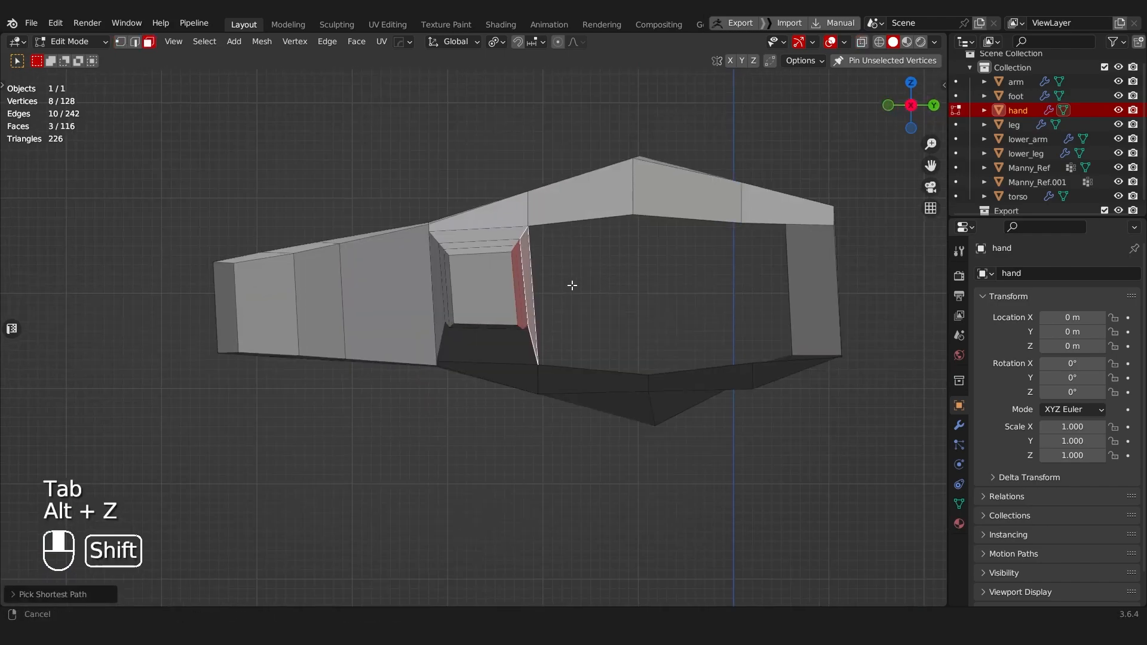
{"action": "scroll", "coordinate": [645, 190], "scroll_direction": "up", "scroll_amount": 3}
{"action": "key", "text": "s"}
{"action": "key", "text": "z"}
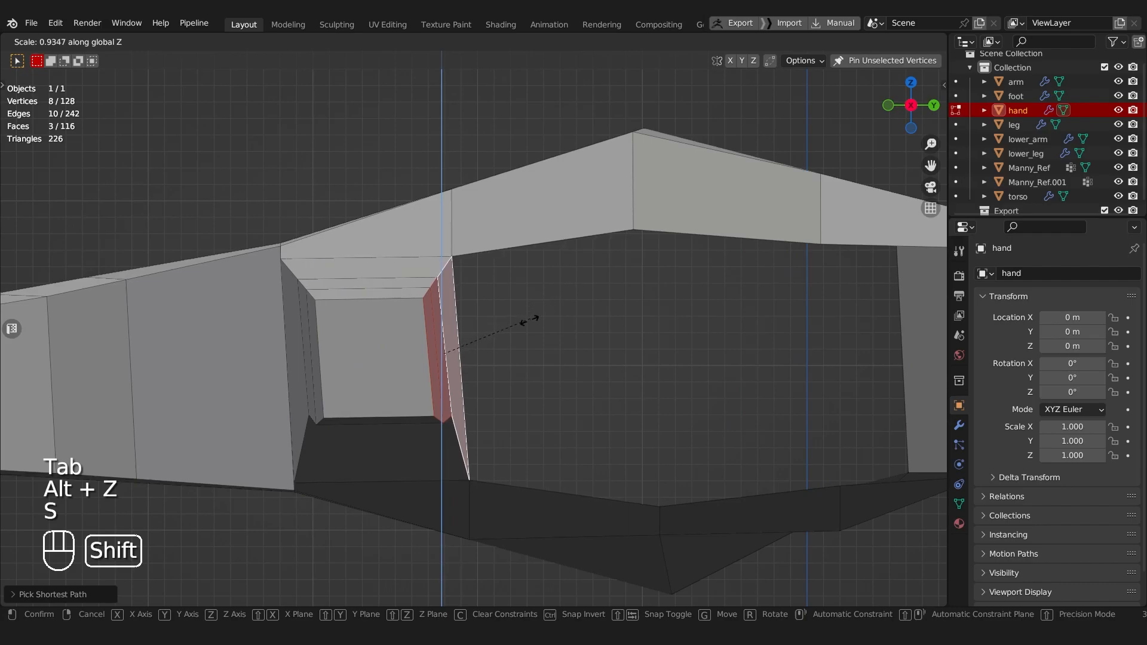
{"action": "left_click", "coordinate": [521, 330]}
Step: Select the index finger's end face and scale it down slightly
{"action": "left_click", "coordinate": [442, 363]}
{"action": "middle_click_drag", "start_coordinate": [400, 391], "coordinate": [378, 345]}
{"action": "scroll", "coordinate": [379, 346], "scroll_direction": "down", "scroll_amount": 6}
{"action": "key", "text": "s"}
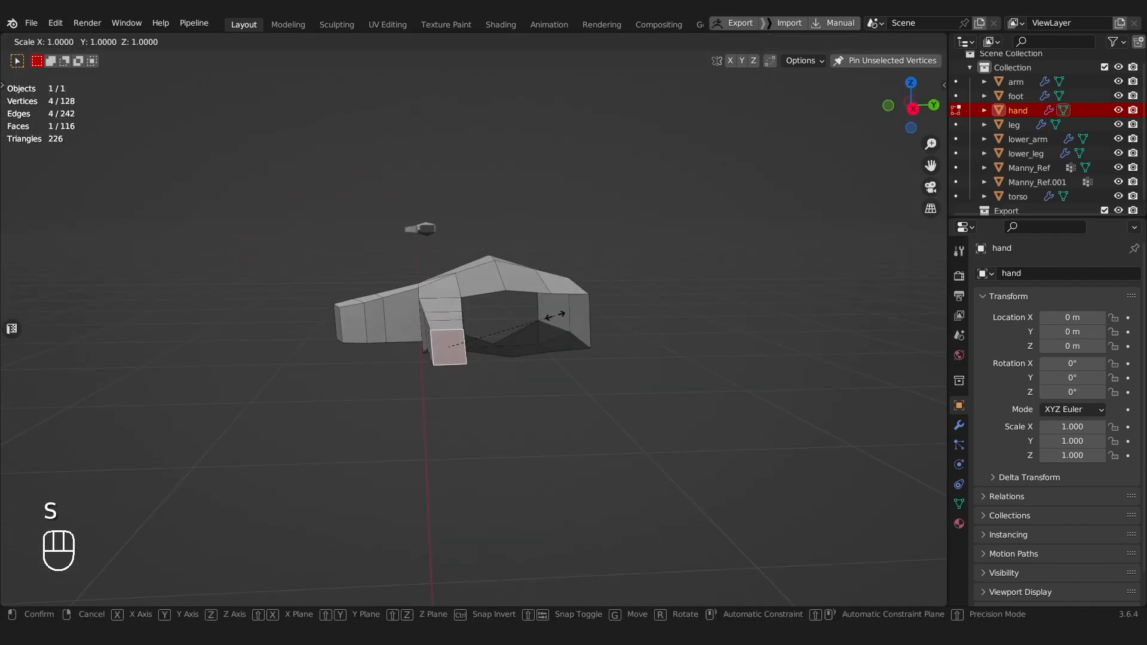
{"action": "left_click", "coordinate": [549, 316]}
Step: Scale the index finger's end face down a little more to taper the fingertip
{"action": "middle_click_drag", "start_coordinate": [548, 315], "coordinate": [522, 310], "text": "alt"}
{"action": "scroll", "coordinate": [520, 262], "scroll_direction": "up", "scroll_amount": 6}
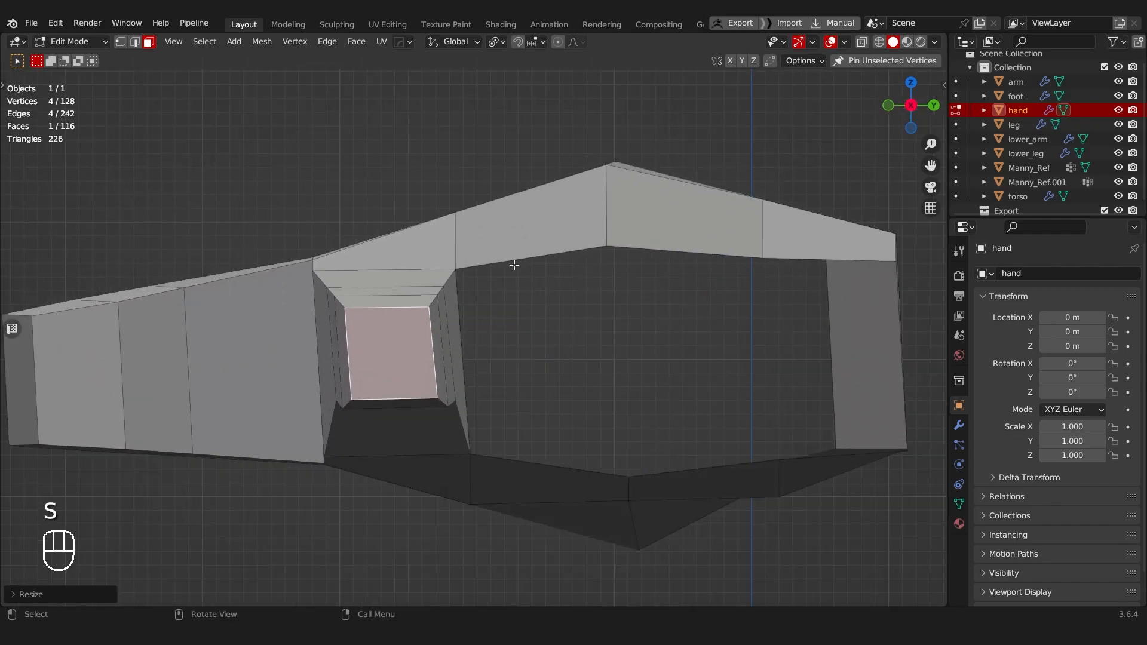
{"action": "left_click", "coordinate": [326, 302], "text": "alt+shift"}
{"action": "left_click", "coordinate": [325, 301], "text": "alt+shift"}
{"action": "key", "text": "ctrl+z"}
{"action": "left_click", "coordinate": [324, 301], "text": "alt+shift"}
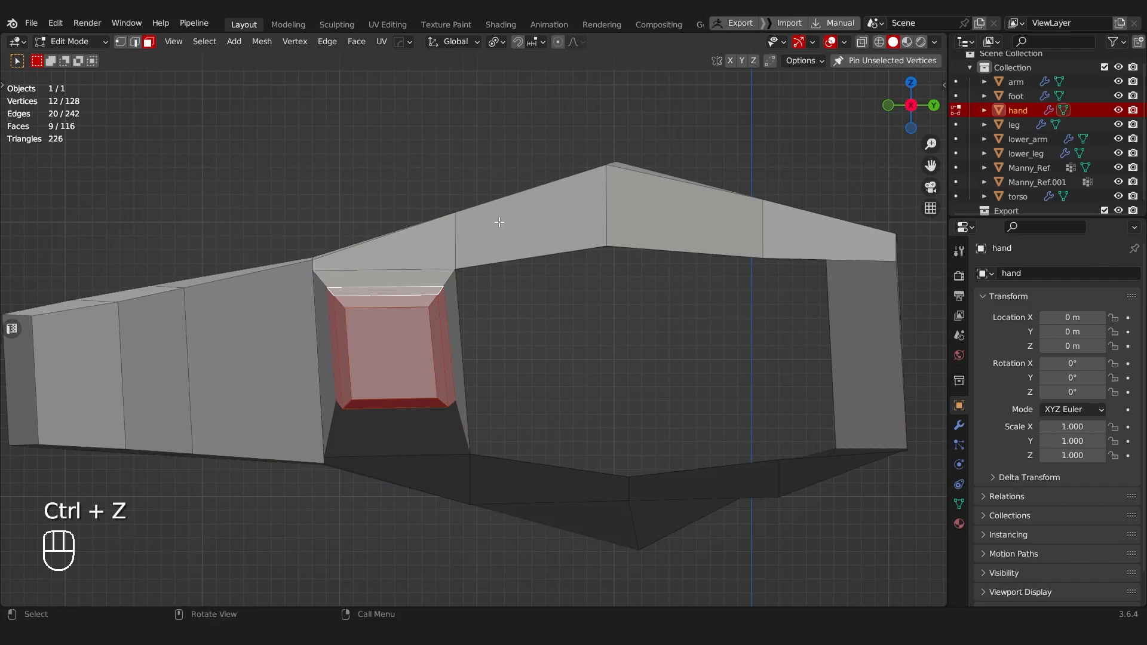
{"action": "key", "text": "r"}
{"action": "right_click", "coordinate": [585, 238]}
{"action": "key", "text": "r"}
{"action": "right_click", "coordinate": [587, 239]}
Step: Select the three lower edges along the index finger's inner side and move them along Y to refine its side profile
{"action": "middle_click_drag", "start_coordinate": [484, 297], "coordinate": [486, 532]}
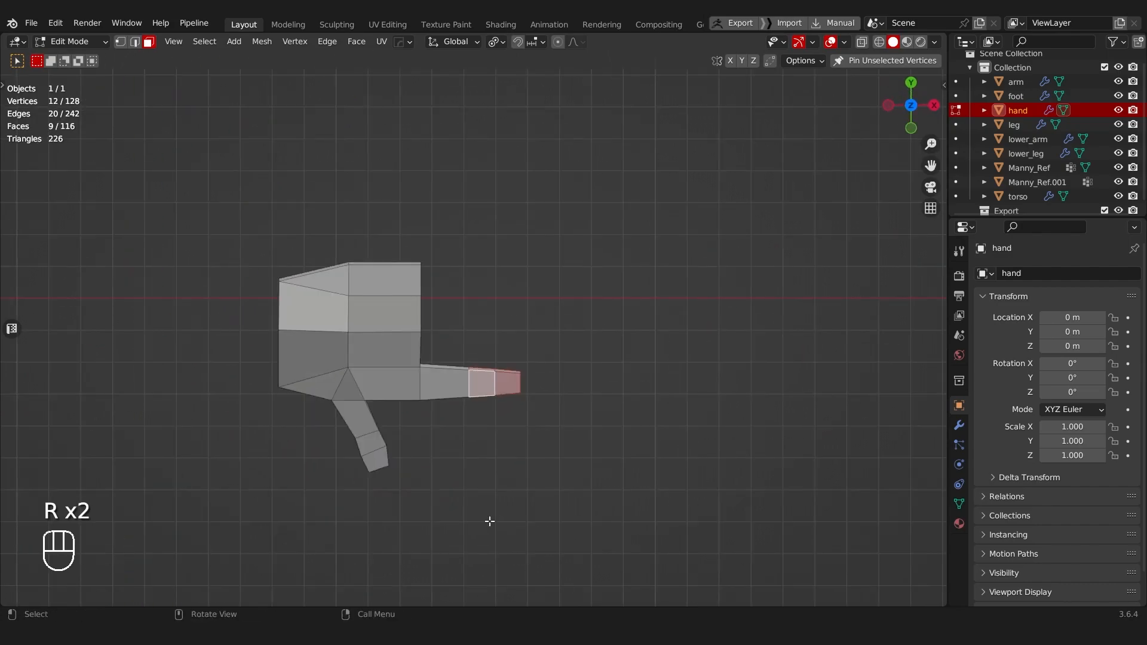
{"action": "scroll", "coordinate": [486, 532], "scroll_direction": "up", "scroll_amount": 6}
{"action": "key", "text": "Tab"}
{"action": "left_click", "coordinate": [431, 438]}
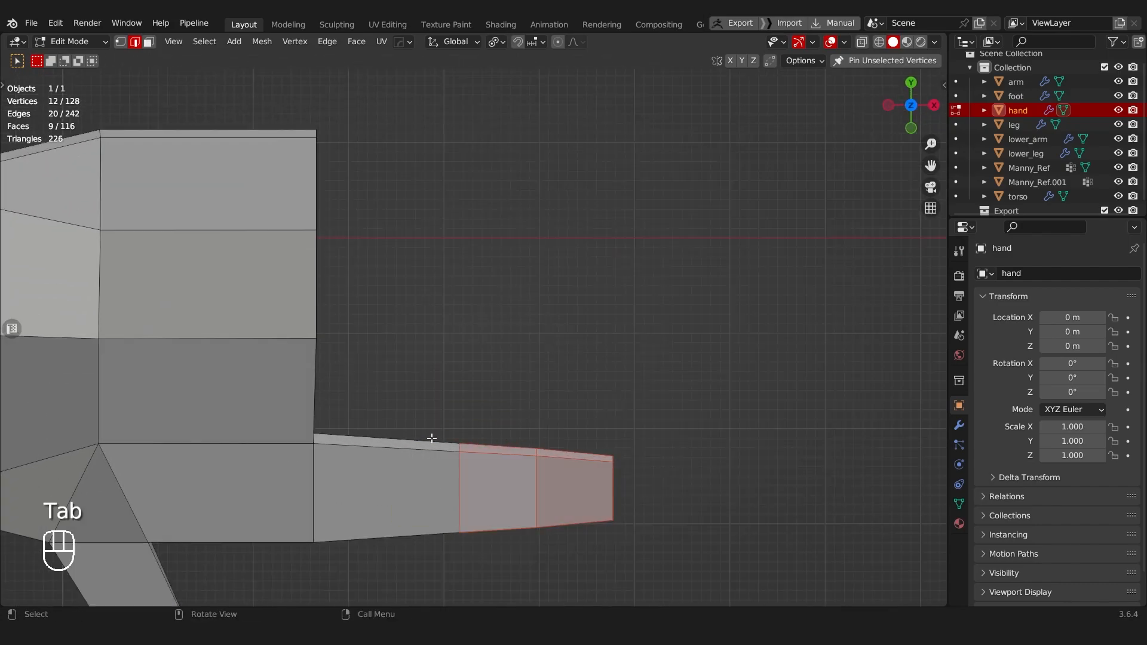
{"action": "left_click", "coordinate": [576, 430], "text": "ctrl"}
{"action": "key", "text": "g"}
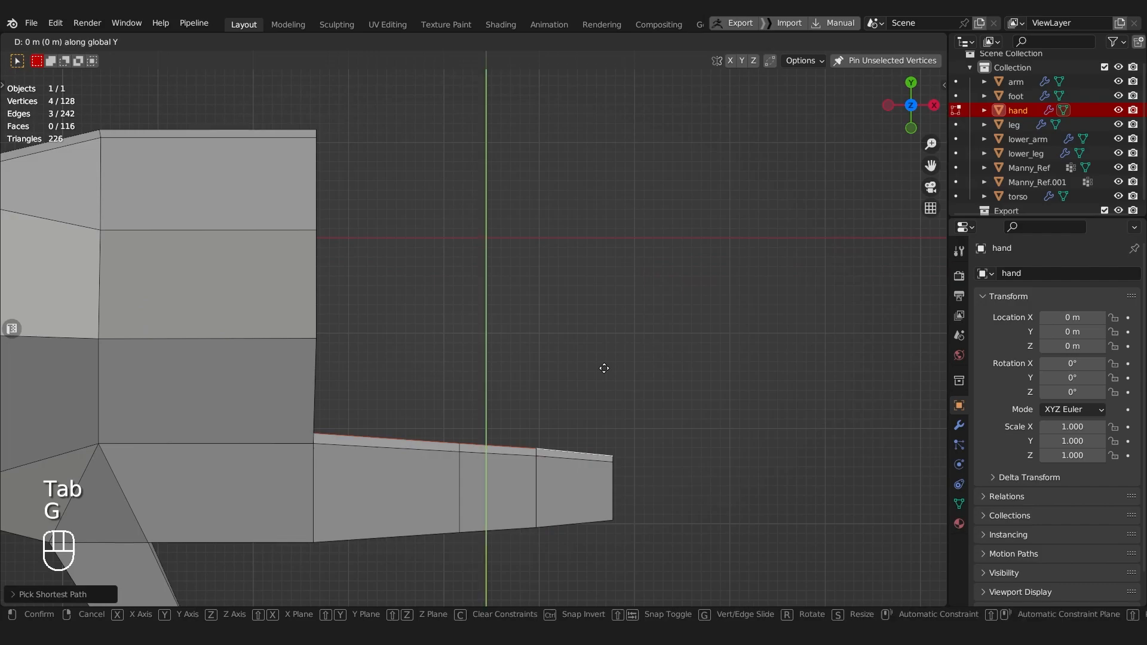
{"action": "left_click", "coordinate": [569, 466]}
{"action": "middle_click_drag", "start_coordinate": [569, 466], "coordinate": [418, 340]}
{"action": "scroll", "coordinate": [339, 473], "scroll_direction": "up", "scroll_amount": 3}
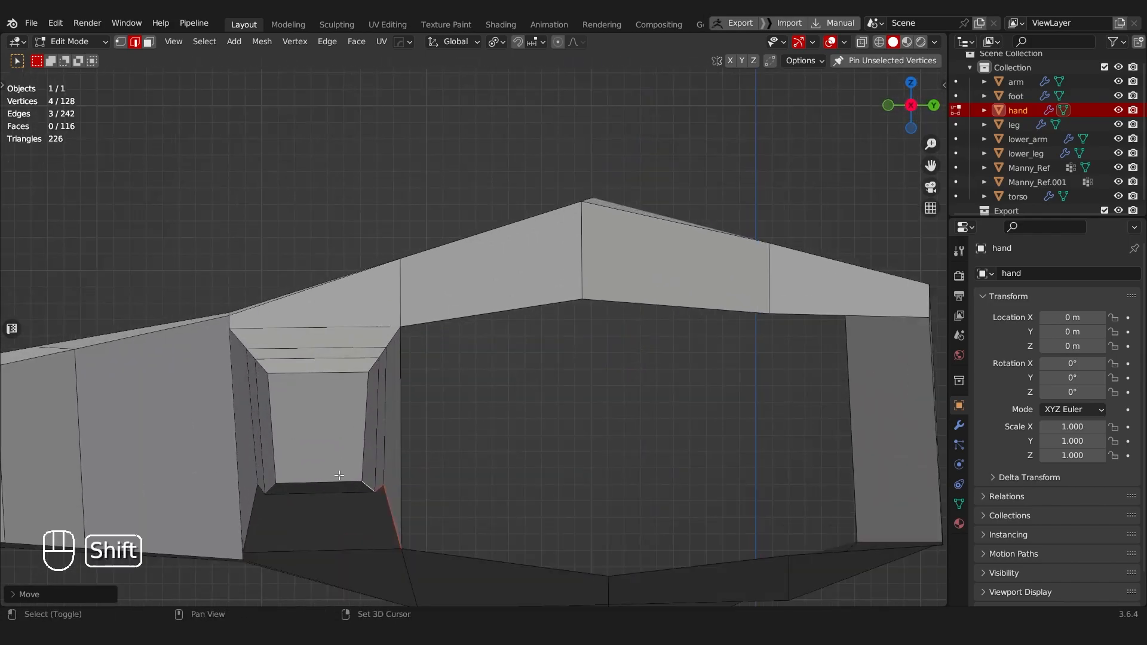
Step: Select all faces of the index finger and duplicate them alongside it to start the middle finger
{"action": "middle_click_drag", "start_coordinate": [339, 474], "coordinate": [357, 429], "text": "shift"}
{"action": "scroll", "coordinate": [355, 431], "scroll_direction": "down", "scroll_amount": 6}
{"action": "middle_click_drag", "start_coordinate": [366, 332], "coordinate": [413, 399]}
{"action": "key", "text": "Tab"}
{"action": "left_click", "coordinate": [472, 406]}
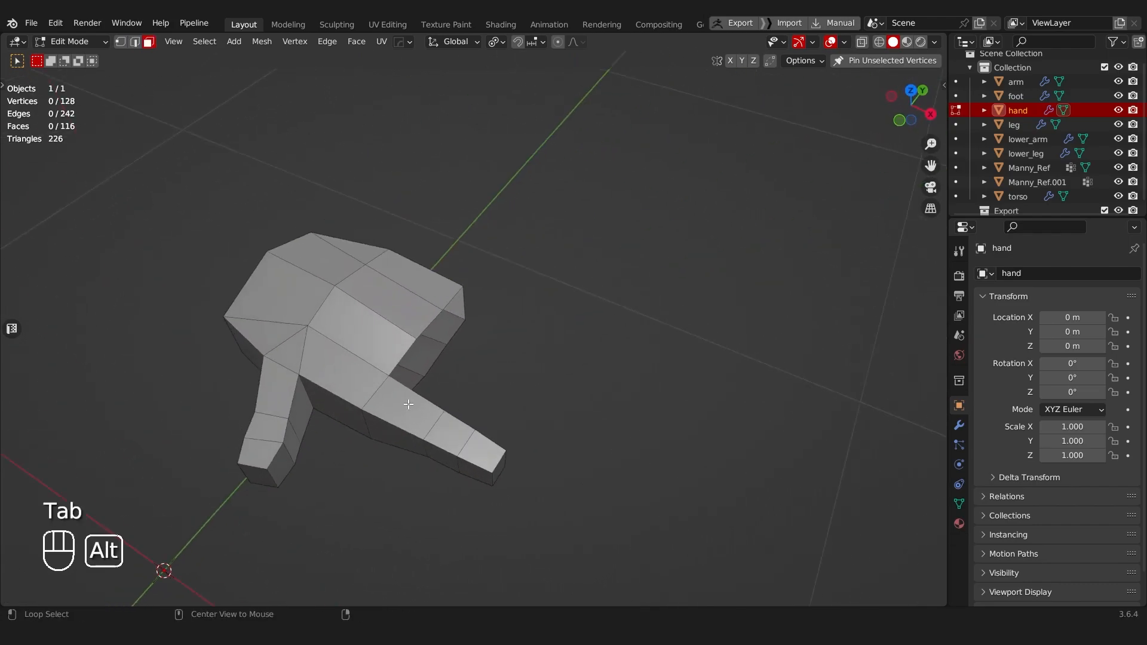
{"action": "left_click", "coordinate": [407, 398], "text": "alt"}
{"action": "left_click", "coordinate": [456, 419], "text": "alt+shift"}
{"action": "left_click", "coordinate": [482, 442], "text": "alt+shift"}
{"action": "middle_click_drag", "start_coordinate": [543, 467], "coordinate": [468, 450]}
{"action": "key", "text": "shift+d"}
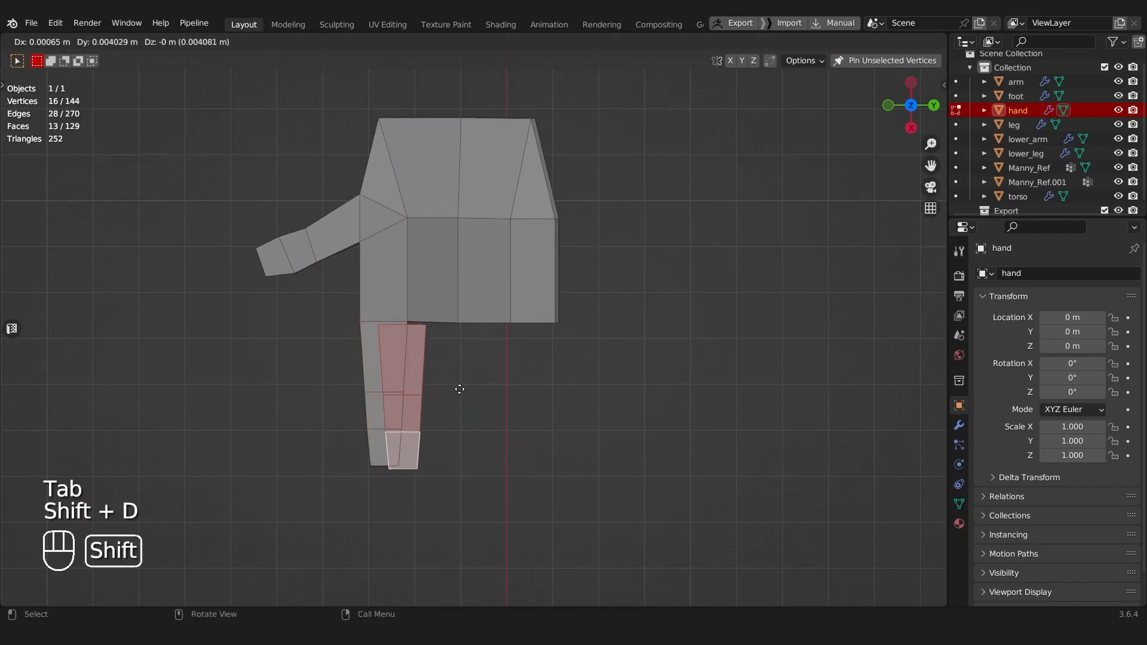
{"action": "left_click", "coordinate": [486, 394]}
Step: Scale the middle finger up and align its base with the second palm segment
{"action": "key", "text": "s"}
{"action": "left_click", "coordinate": [494, 392]}
{"action": "key", "text": "g"}
{"action": "left_click", "coordinate": [498, 396]}
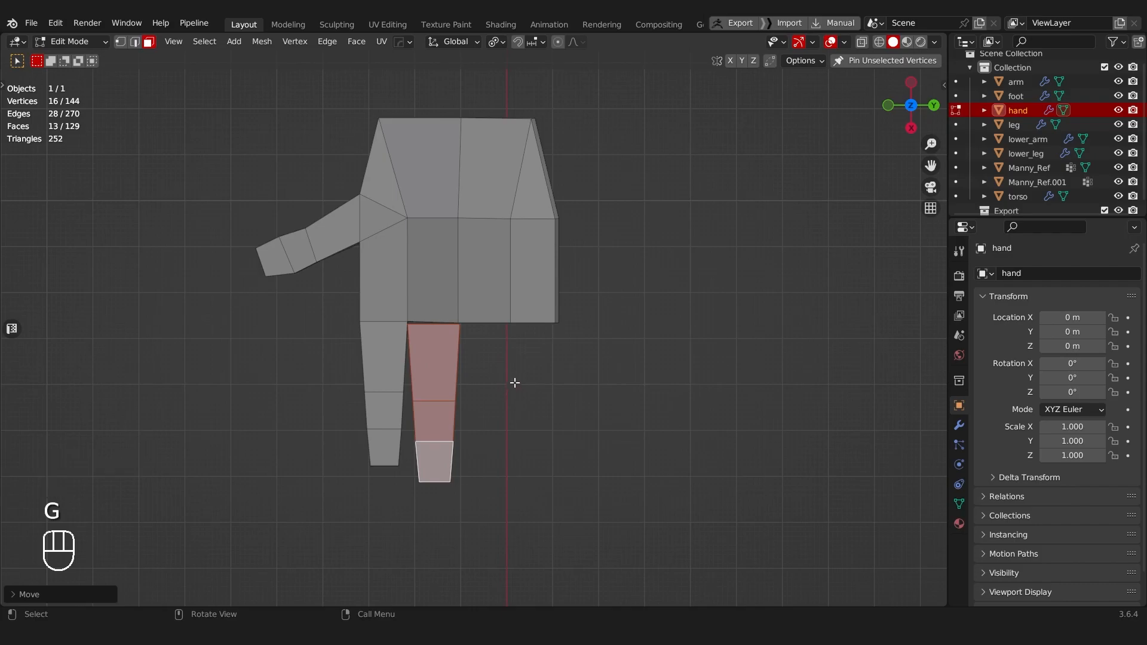
{"action": "key", "text": "s"}
{"action": "left_click", "coordinate": [529, 386]}
{"action": "key", "text": "g"}
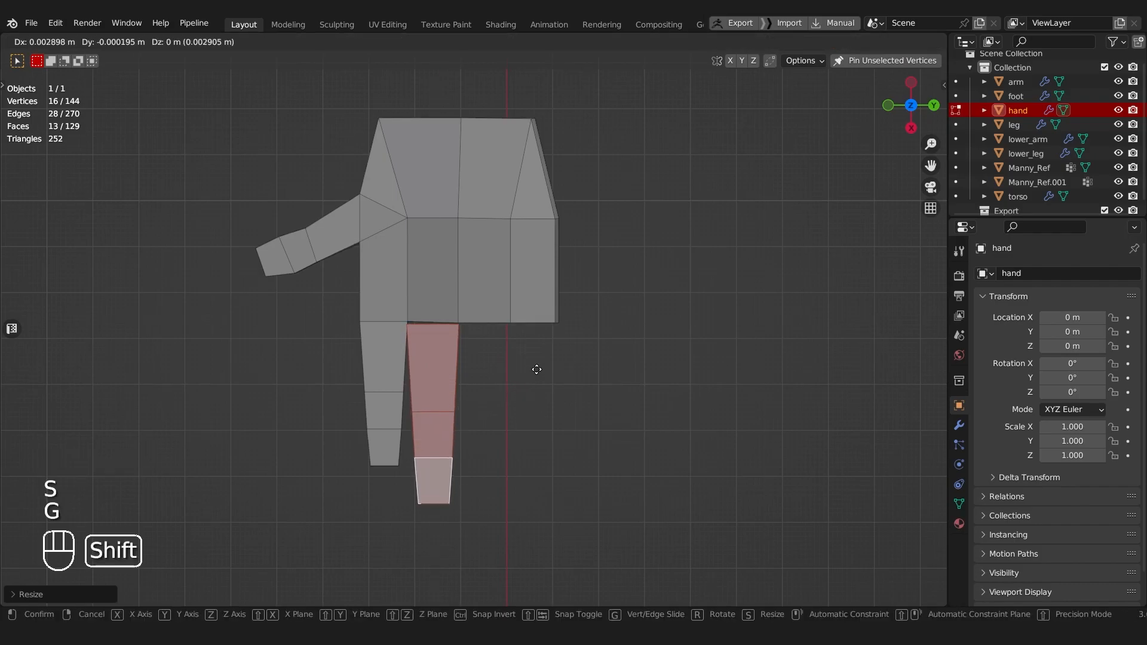
{"action": "left_click", "coordinate": [542, 351]}
Step: With X-ray enabled, select the whole index finger and duplicate it in front of the third palm segment
{"action": "key", "text": "alt+z"}
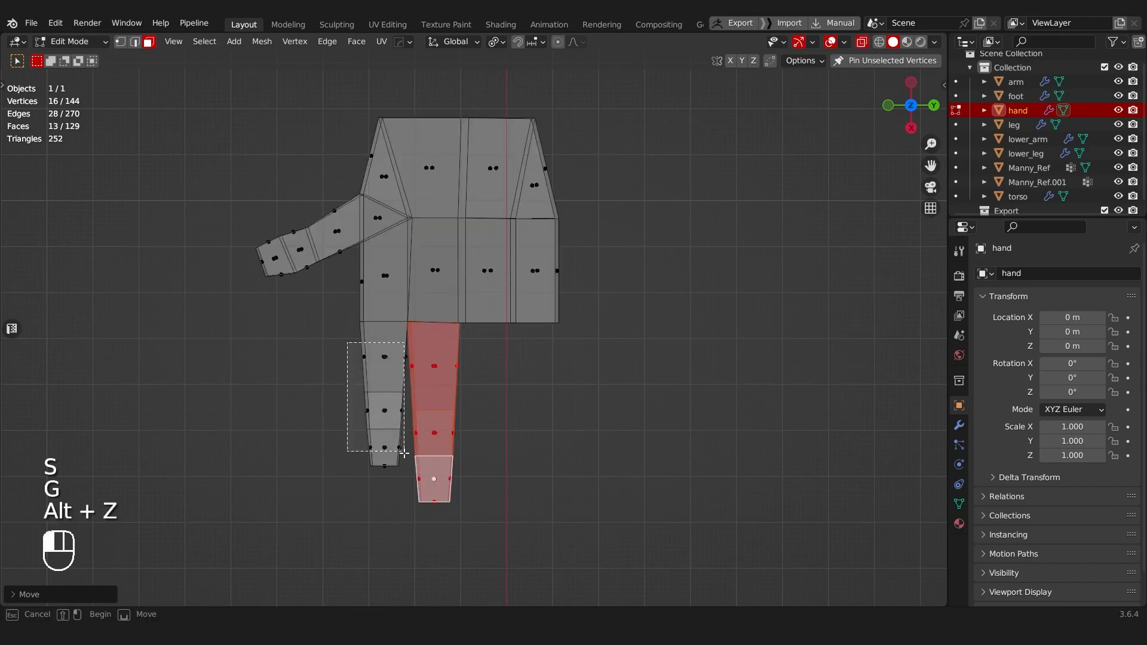
{"action": "left_click_drag", "start_coordinate": [407, 472], "coordinate": [408, 472]}
{"action": "key", "text": "shift+d"}
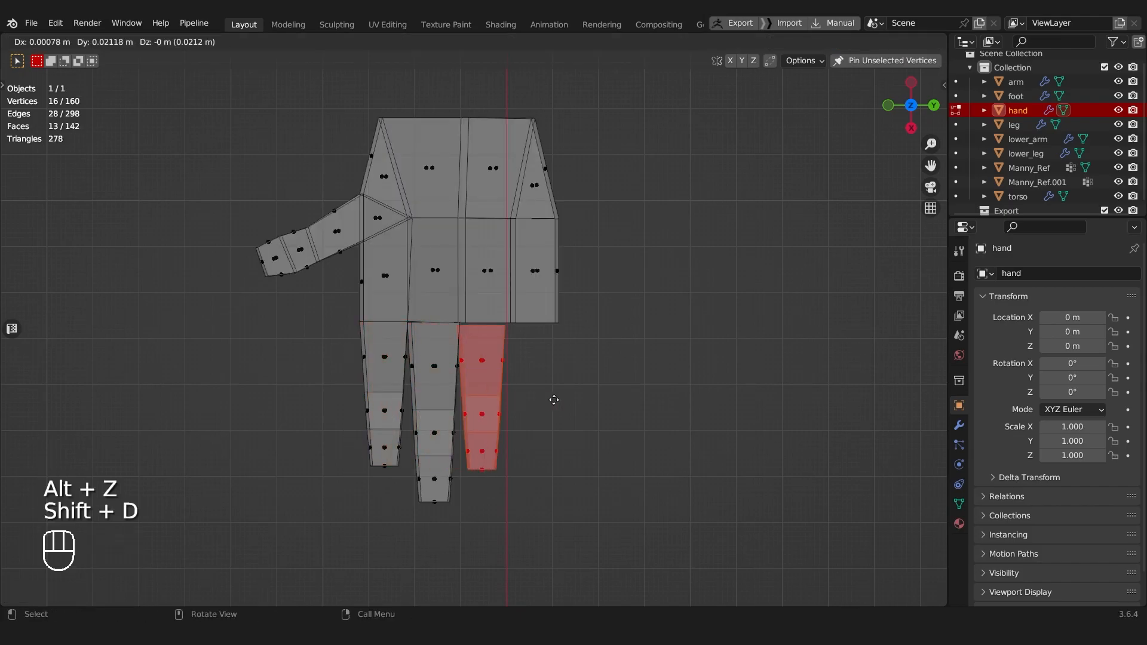
{"action": "left_click", "coordinate": [553, 399]}
Step: Scale the ring finger up slightly and align its base with the third palm segment
{"action": "key", "text": "s"}
{"action": "key", "text": "g"}
{"action": "left_click", "coordinate": [584, 403]}
{"action": "key", "text": "s"}
{"action": "left_click", "coordinate": [579, 401]}
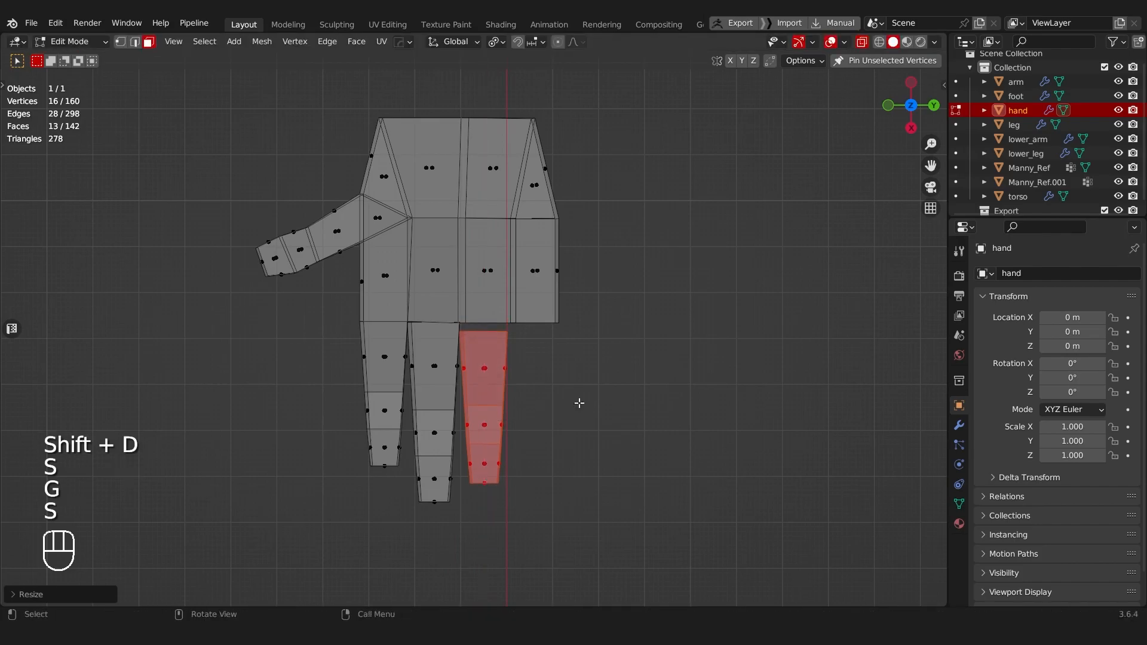
{"action": "key", "text": "g"}
{"action": "left_click", "coordinate": [584, 360]}
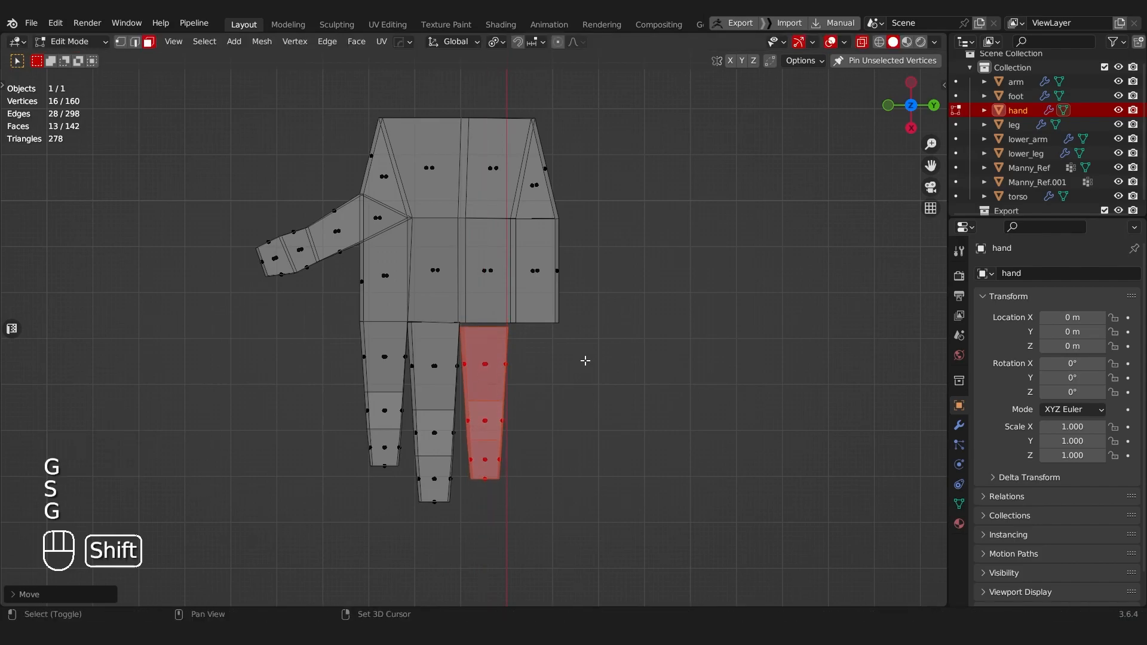
Step: Duplicate the index finger as the pinky, scale it down and place it at the last palm segment
{"action": "middle_click_drag", "start_coordinate": [579, 376], "coordinate": [552, 369], "text": "shift"}
{"action": "left_click_drag", "start_coordinate": [308, 337], "coordinate": [379, 469]}
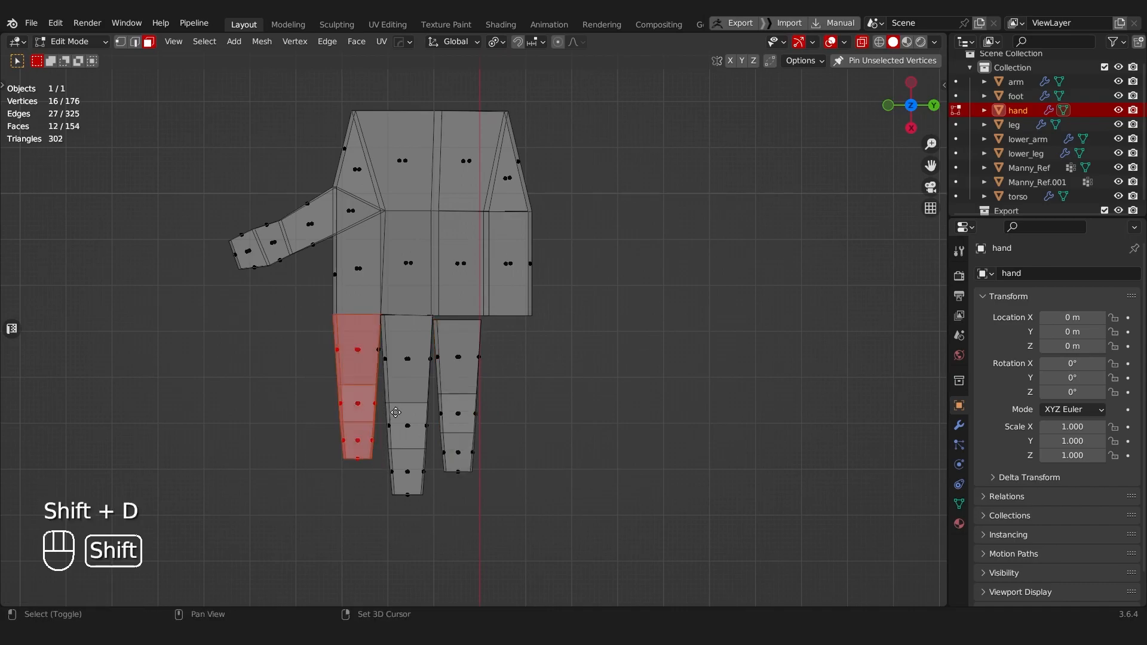
{"action": "key", "text": "shift+d"}
{"action": "left_click", "coordinate": [553, 417]}
{"action": "key", "text": "s"}
{"action": "left_click", "coordinate": [643, 387]}
{"action": "key", "text": "g"}
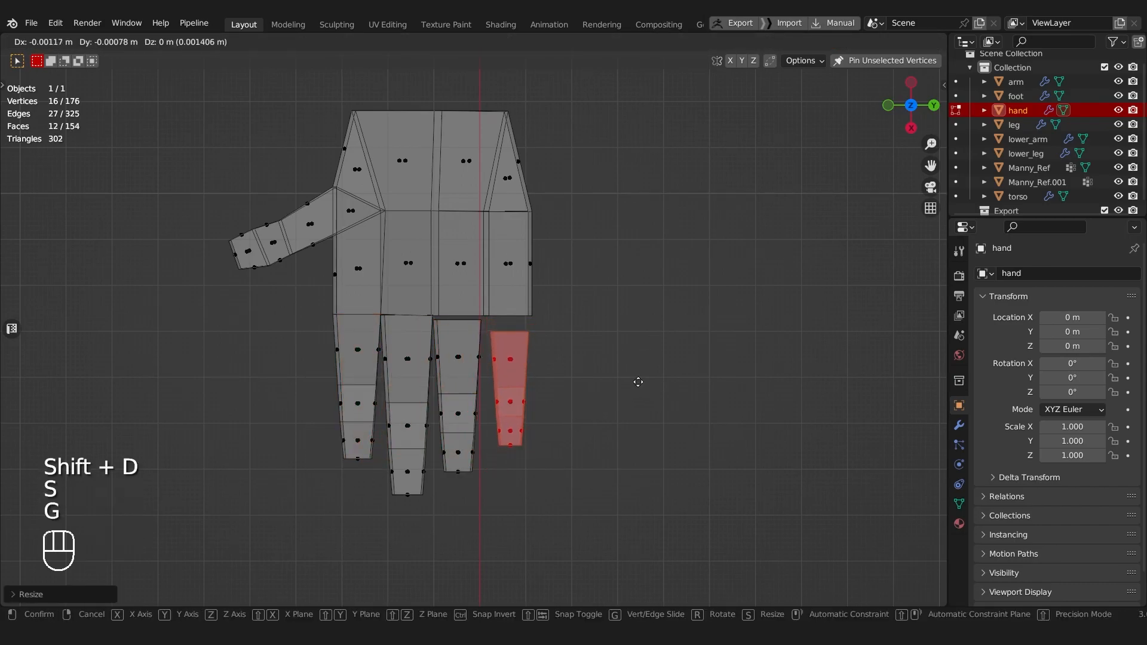
{"action": "left_click", "coordinate": [636, 368]}
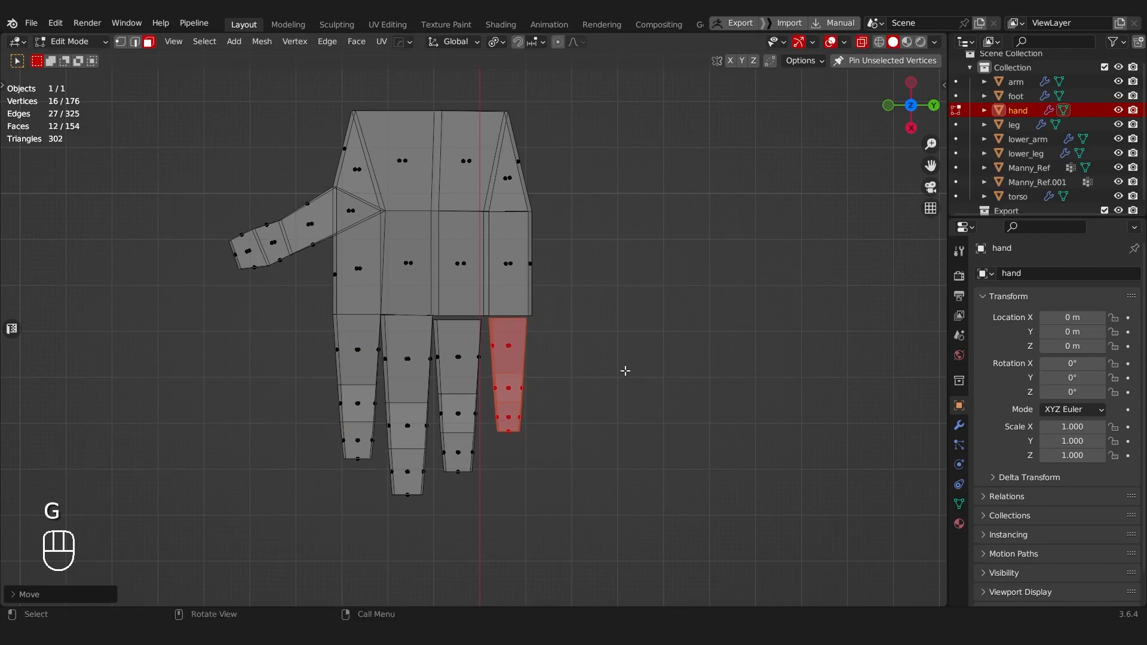
Step: In vertex selection with X-ray enabled, merge the middle finger's base corner with the palm corner beside the index finger
{"action": "middle_click_drag", "start_coordinate": [621, 374], "coordinate": [448, 307]}
{"action": "key", "text": "Tab"}
{"action": "key", "text": "alt+z"}
{"action": "middle_click_drag", "start_coordinate": [512, 353], "coordinate": [438, 366]}
{"action": "scroll", "coordinate": [437, 366], "scroll_direction": "up", "scroll_amount": 1}
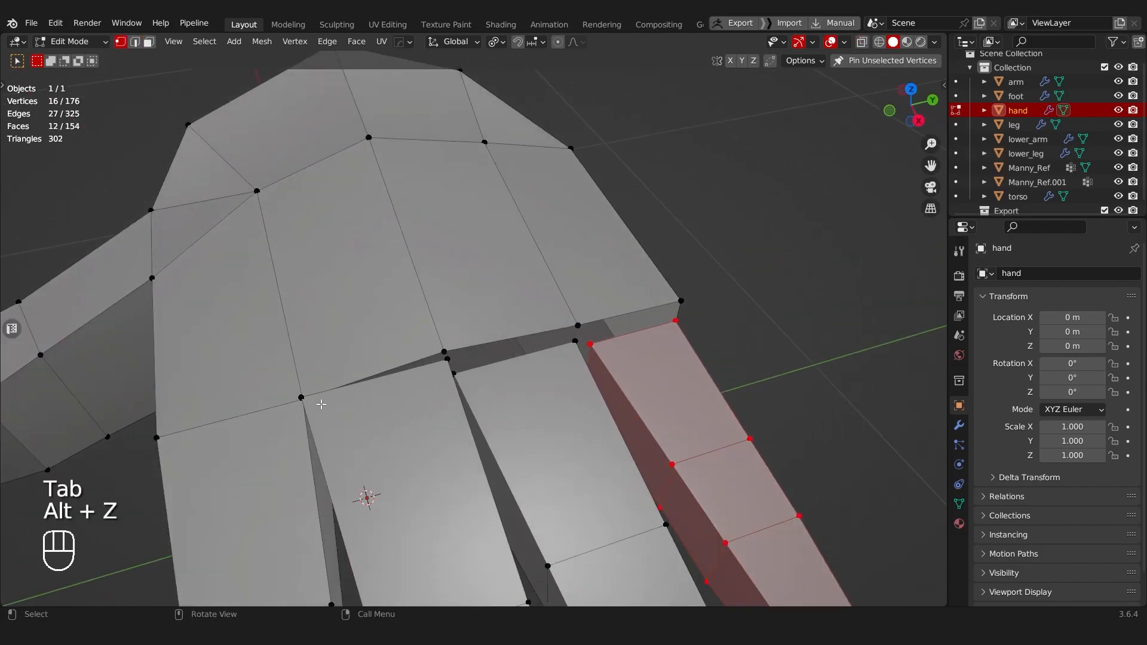
{"action": "key", "text": "alt+z"}
{"action": "left_click", "coordinate": [306, 400]}
{"action": "scroll", "coordinate": [334, 398], "scroll_direction": "up", "scroll_amount": 2}
{"action": "left_click", "coordinate": [300, 433], "text": "shift"}
{"action": "key", "text": "m"}
{"action": "left_click", "coordinate": [310, 439]}
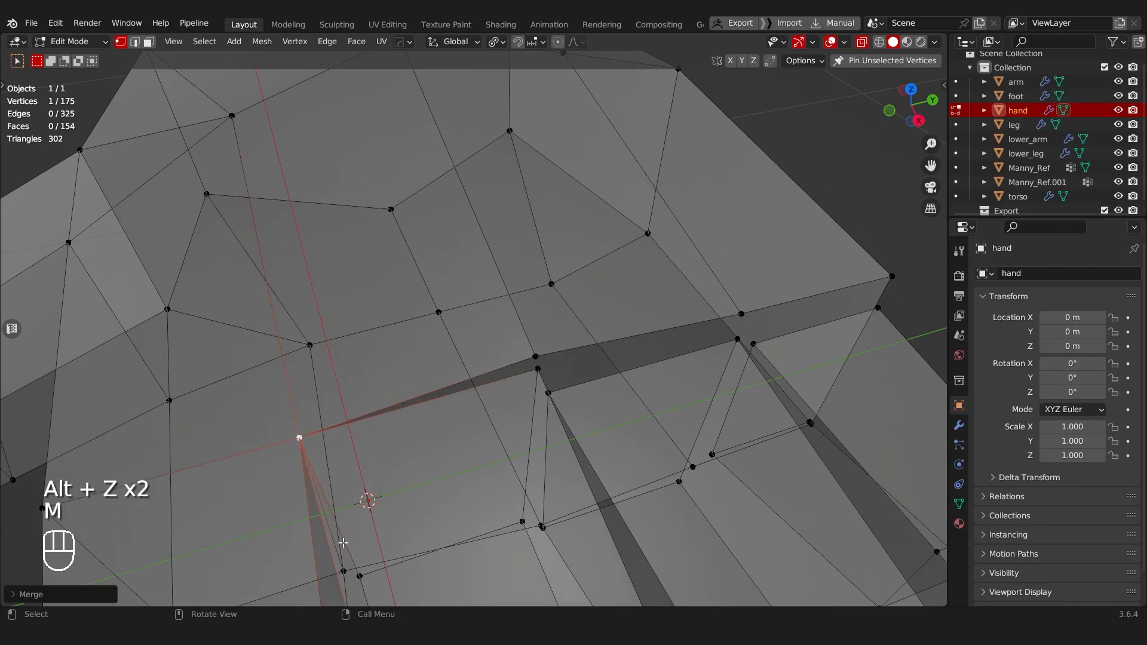
Step: Merge the remaining index-side base corner and the corners between the middle and ring fingers into the palm vertices
{"action": "middle_click_drag", "start_coordinate": [362, 575], "coordinate": [437, 304]}
{"action": "left_click", "coordinate": [355, 447], "text": "shift"}
{"action": "key", "text": "shift+r"}
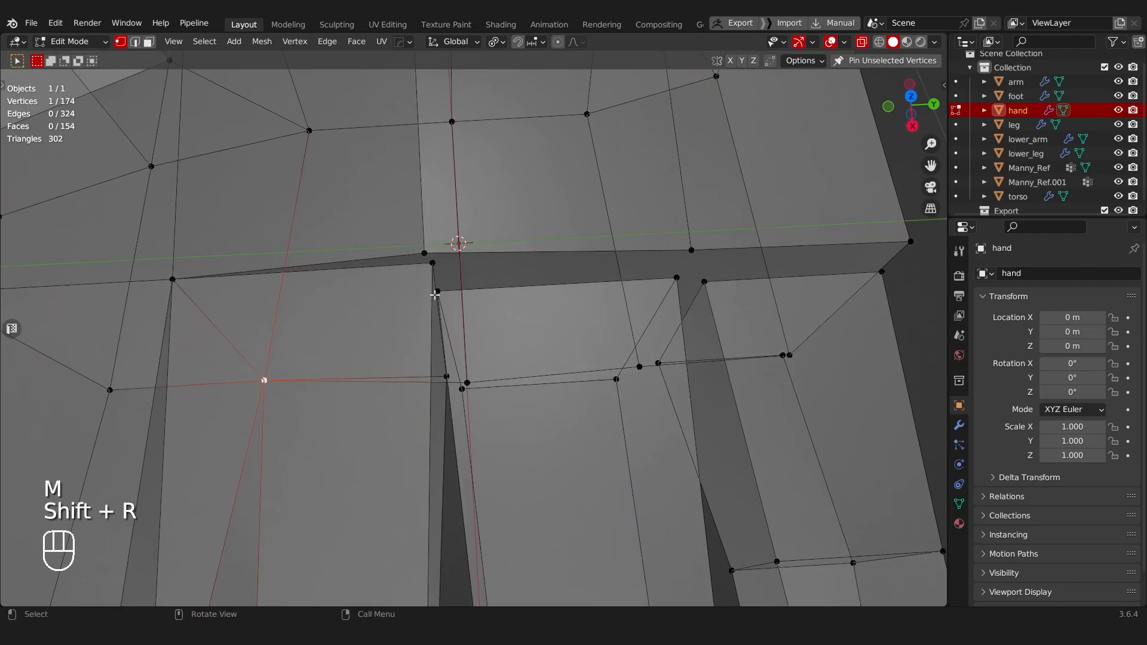
{"action": "key", "text": "shift+r"}
{"action": "middle_click_drag", "start_coordinate": [425, 251], "coordinate": [446, 335]}
{"action": "left_click", "coordinate": [459, 498], "text": "shift"}
{"action": "key", "text": "shift+r"}
{"action": "left_click", "coordinate": [442, 252], "text": "shift"}
{"action": "key", "text": "shift+r"}
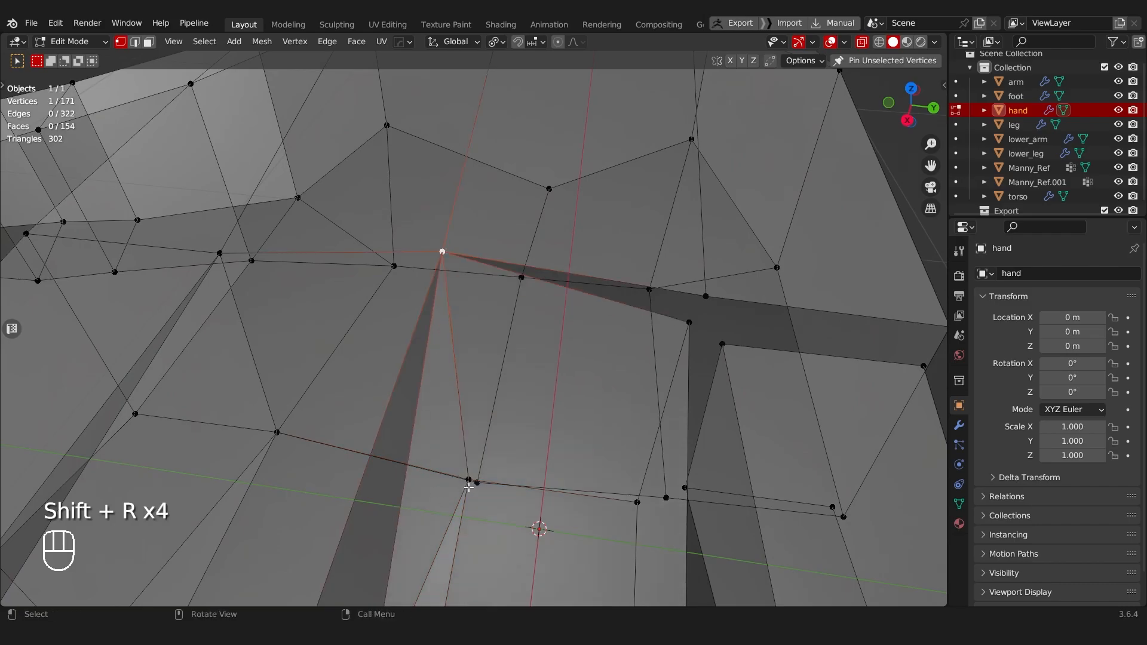
{"action": "middle_click_drag", "start_coordinate": [472, 505], "coordinate": [513, 476]}
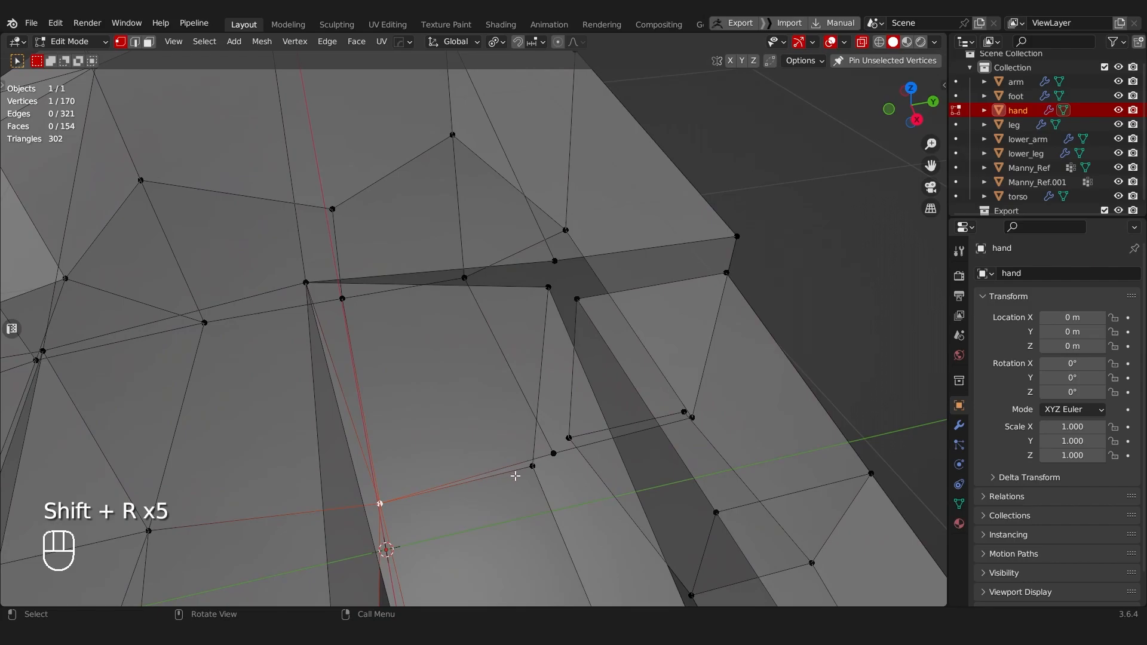
Step: Merge the neighbouring base corners of the ring finger and pinky into the palm vertices between them
{"action": "key", "text": "shift+r"}
{"action": "left_click", "coordinate": [548, 287]}
{"action": "left_click", "coordinate": [576, 299], "text": "shift"}
{"action": "key", "text": "shift+r"}
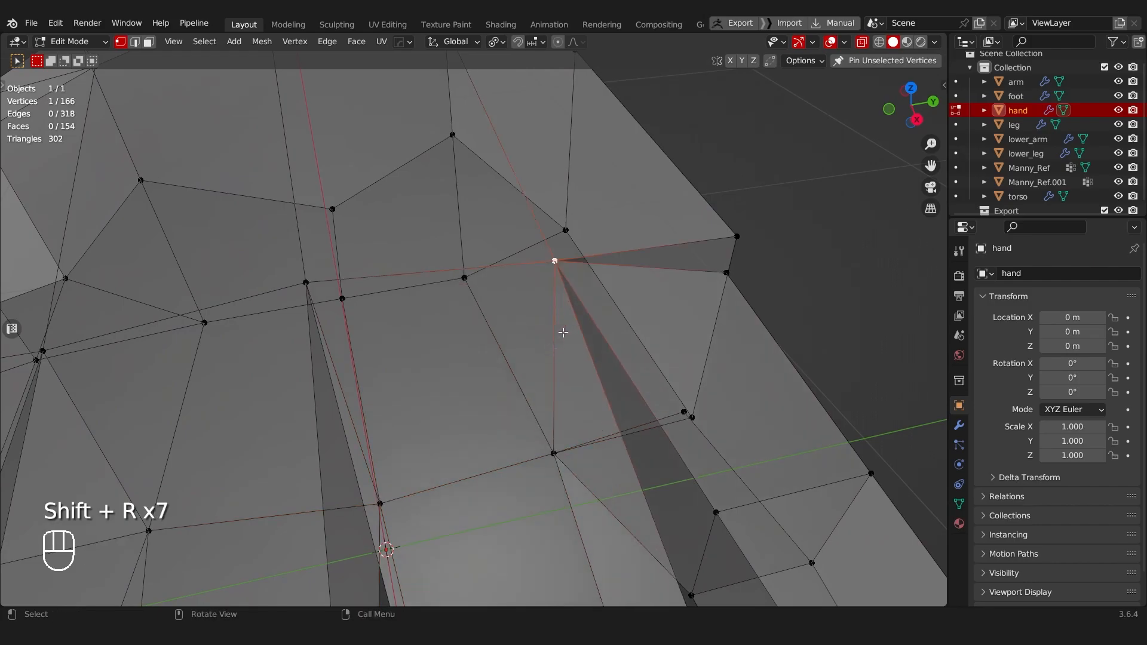
{"action": "middle_click_drag", "start_coordinate": [553, 344], "coordinate": [558, 328]}
Step: Merge the pinky's remaining base corners with the palm's outer corners, then clear the selection and disable X-ray
{"action": "key", "text": "m"}
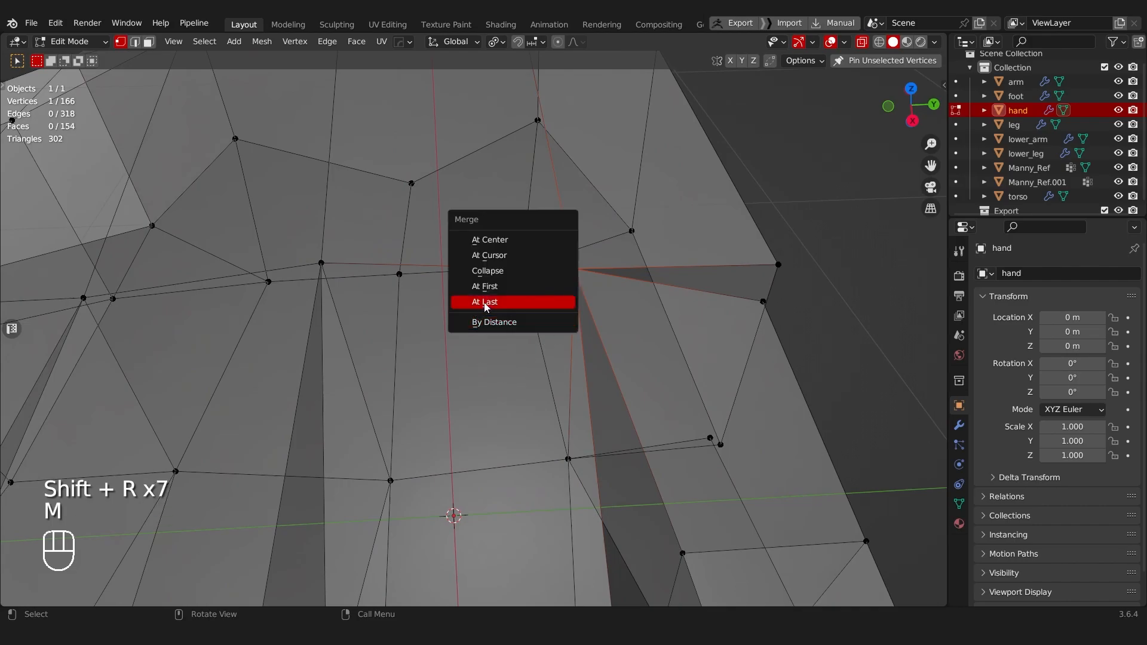
{"action": "middle_click_drag", "start_coordinate": [742, 313], "coordinate": [651, 330], "text": "shift"}
{"action": "left_click", "coordinate": [725, 310]}
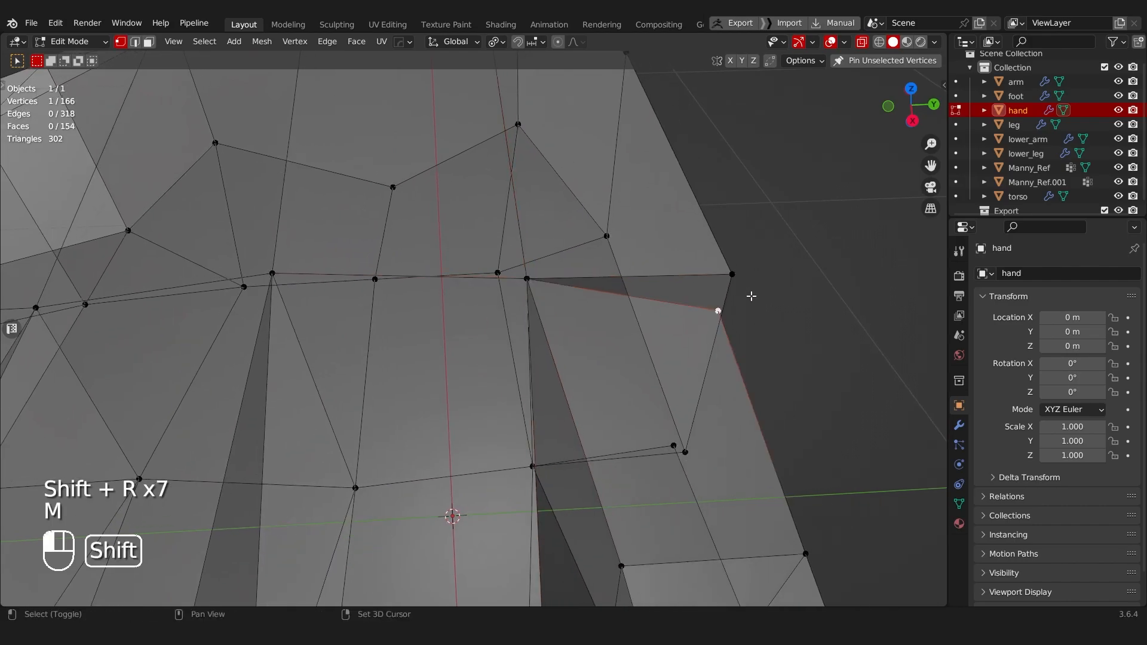
{"action": "key", "text": "shift+r"}
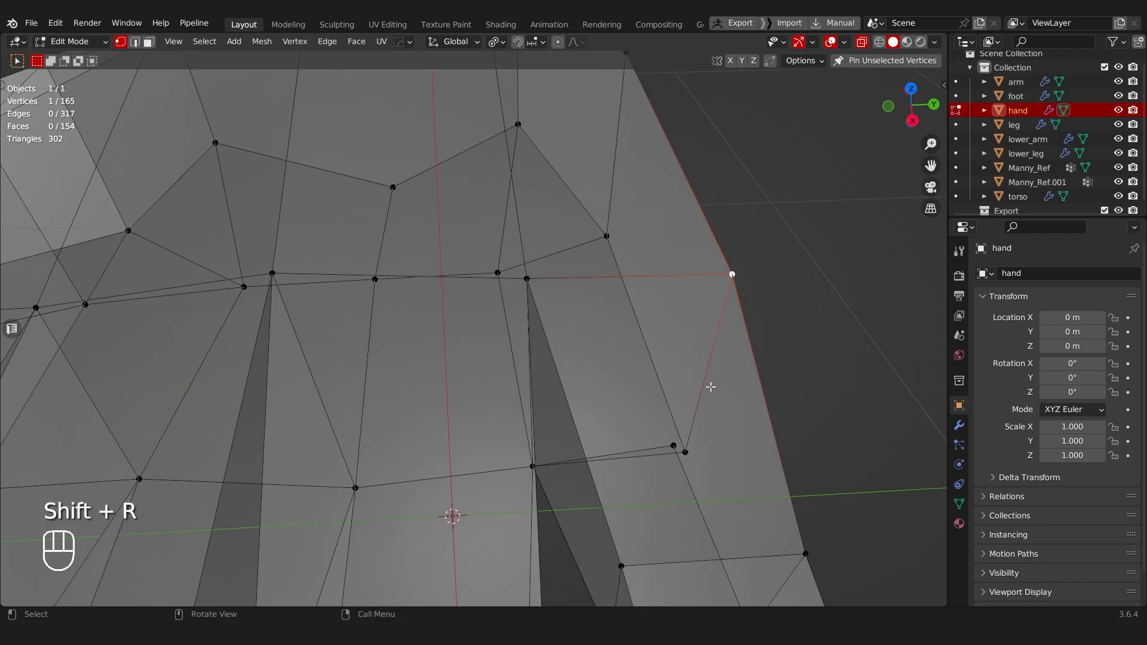
{"action": "left_click", "coordinate": [673, 441]}
{"action": "left_click", "coordinate": [700, 439], "text": "shift"}
{"action": "key", "text": "shift+r"}
{"action": "scroll", "coordinate": [700, 441], "scroll_direction": "down", "scroll_amount": 5}
{"action": "middle_click_drag", "start_coordinate": [700, 440], "coordinate": [640, 428]}
{"action": "key", "text": "a"}
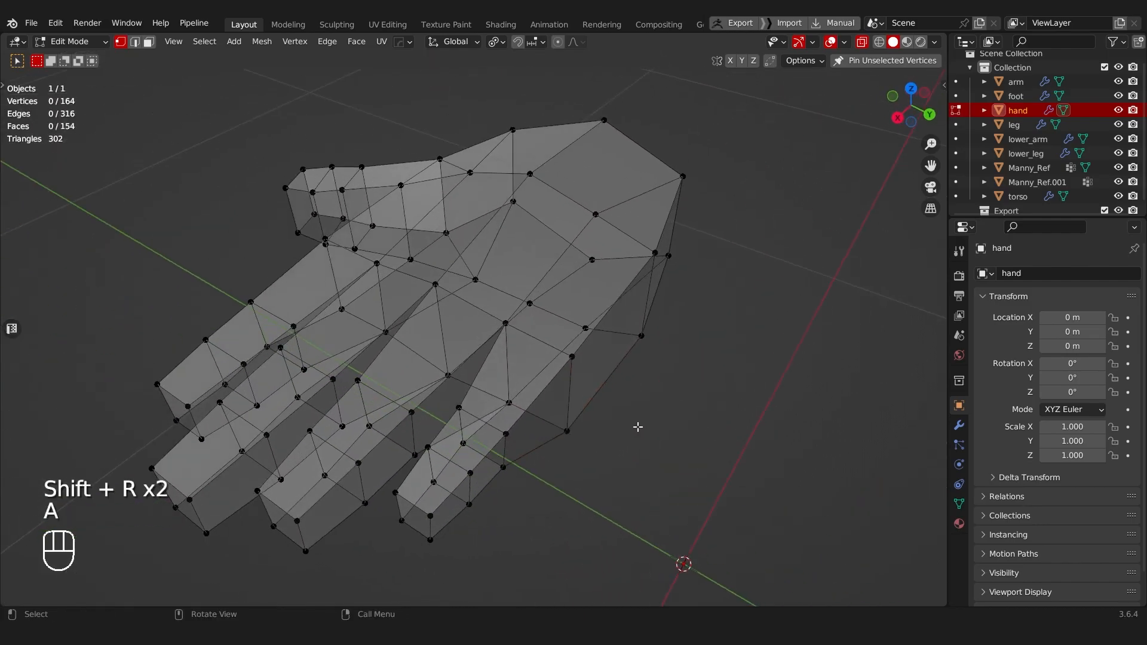
{"action": "key", "text": "alt+z"}
Step: From the top view with X-ray enabled, box-select the index fingertip vertices and rotate them slightly
{"action": "middle_click_drag", "start_coordinate": [367, 344], "coordinate": [554, 338]}
{"action": "middle_click_drag", "start_coordinate": [437, 399], "coordinate": [463, 346]}
{"action": "scroll", "coordinate": [460, 345], "scroll_direction": "up", "scroll_amount": 1}
{"action": "scroll", "coordinate": [463, 240], "scroll_direction": "up", "scroll_amount": 3}
{"action": "middle_click_drag", "start_coordinate": [463, 240], "coordinate": [539, 434], "text": "shift"}
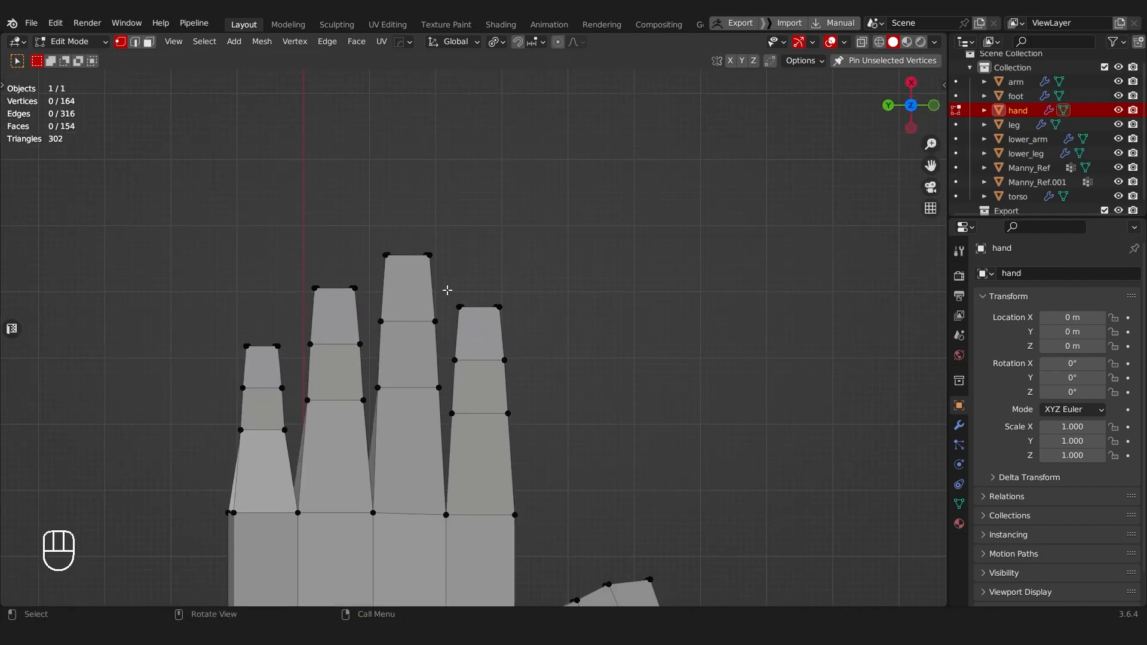
{"action": "key", "text": "alt+z"}
{"action": "left_click_drag", "start_coordinate": [447, 290], "coordinate": [527, 335]}
{"action": "key", "text": "r"}
{"action": "left_click", "coordinate": [567, 305]}
Step: Rotate the pinky and ring fingertip vertices slightly to slant their ends
{"action": "left_click_drag", "start_coordinate": [190, 318], "coordinate": [305, 371]}
{"action": "key", "text": "r"}
{"action": "left_click", "coordinate": [286, 299]}
{"action": "left_click_drag", "start_coordinate": [289, 275], "coordinate": [359, 321]}
{"action": "key", "text": "r"}
{"action": "left_click", "coordinate": [377, 248]}
Step: Move the outer base vertices of the index finger and the pinky toward the wrist to round the knuckle line
{"action": "scroll", "coordinate": [471, 303], "scroll_direction": "down", "scroll_amount": 5}
{"action": "scroll", "coordinate": [474, 248], "scroll_direction": "up", "scroll_amount": 1}
{"action": "left_click", "coordinate": [478, 345]}
{"action": "key", "text": "g"}
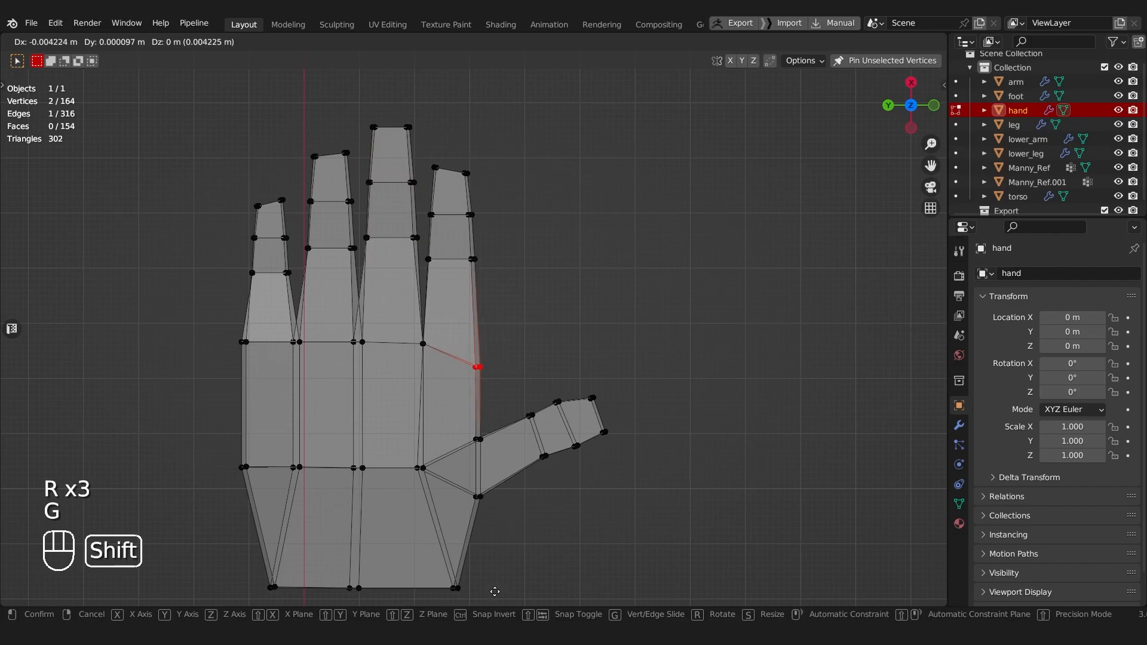
{"action": "left_click", "coordinate": [508, 46]}
{"action": "left_click", "coordinate": [243, 341]}
{"action": "key", "text": "g"}
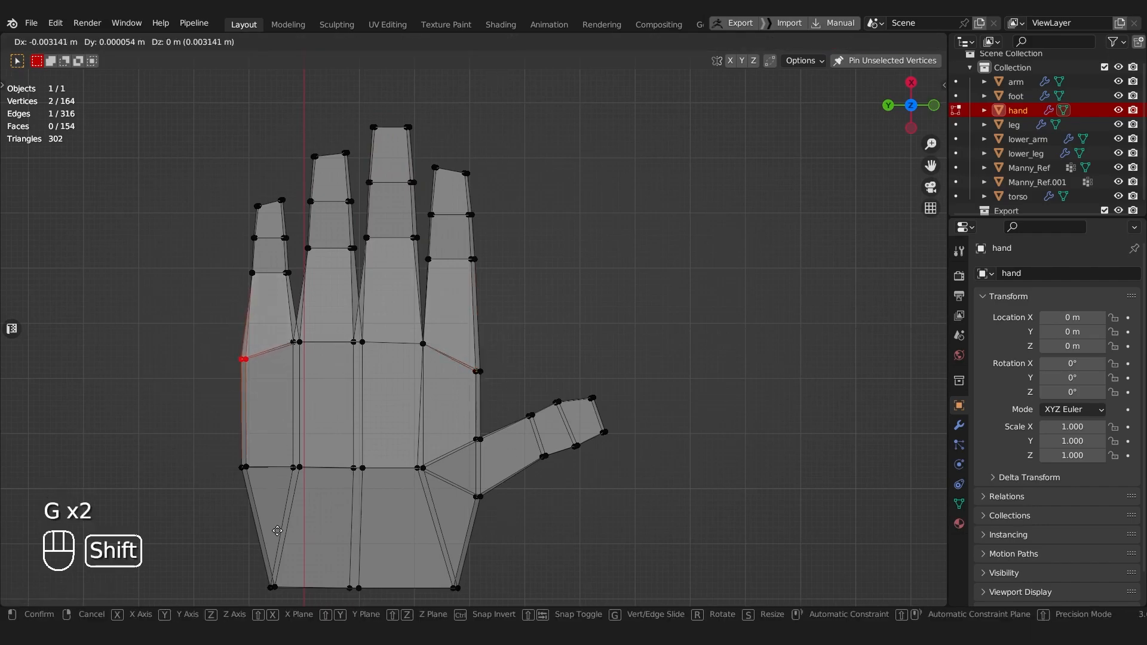
{"action": "left_click", "coordinate": [282, 582]}
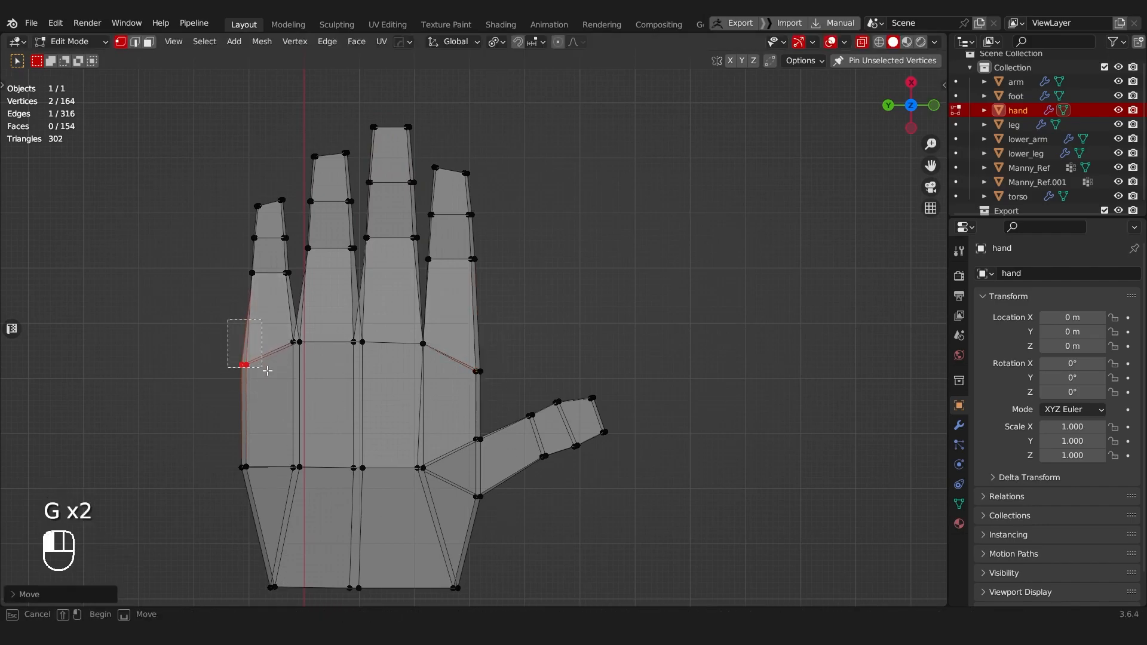
Step: Rotate and move the pinky's base vertices toward the wrist, then reposition the vertices between the pinky and ring finger
{"action": "left_click_drag", "start_coordinate": [263, 367], "coordinate": [310, 396]}
{"action": "key", "text": "r"}
{"action": "key", "text": "g"}
{"action": "left_click", "coordinate": [331, 416]}
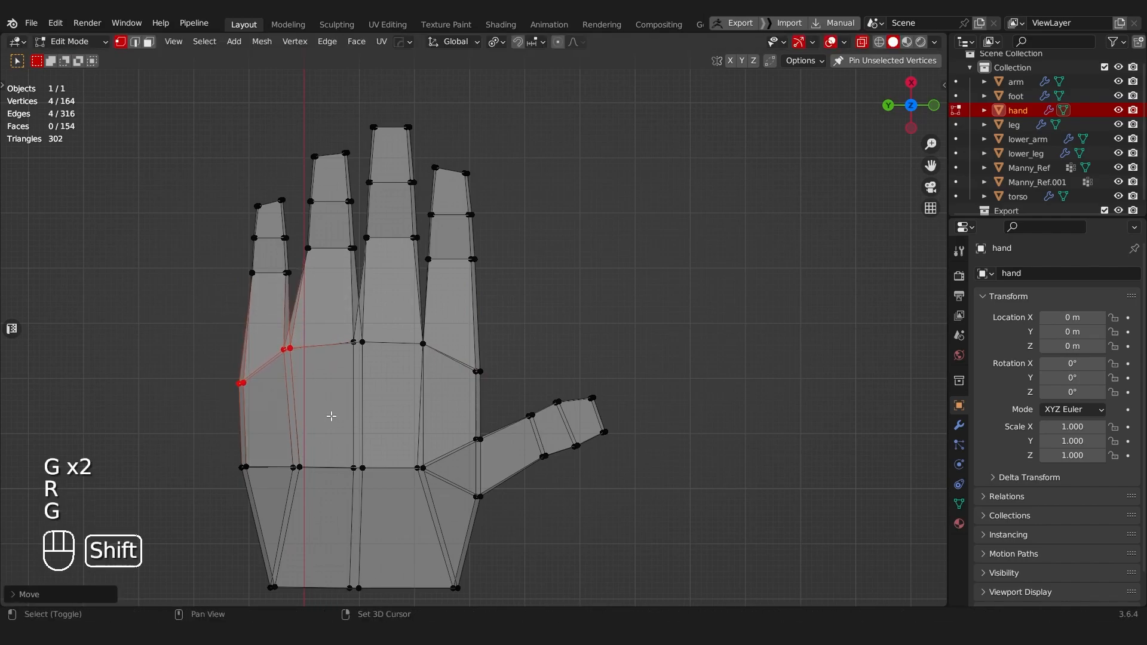
{"action": "left_click_drag", "start_coordinate": [280, 338], "coordinate": [308, 368]}
{"action": "key", "text": "g"}
{"action": "left_click", "coordinate": [318, 369]}
Step: Nudge the base vertices between the ring and middle fingers and the index finger's outer base vertices
{"action": "left_click_drag", "start_coordinate": [333, 317], "coordinate": [370, 357]}
{"action": "key", "text": "g"}
{"action": "left_click", "coordinate": [383, 380]}
{"action": "key", "text": "g"}
{"action": "left_click_drag", "start_coordinate": [412, 327], "coordinate": [531, 401]}
{"action": "left_click", "coordinate": [444, 358]}
{"action": "key", "text": "g"}
{"action": "left_click", "coordinate": [531, 392]}
Step: Select the wrist's thumb-side corner vertices and move them along X
{"action": "middle_click_drag", "start_coordinate": [500, 453], "coordinate": [502, 344], "text": "shift"}
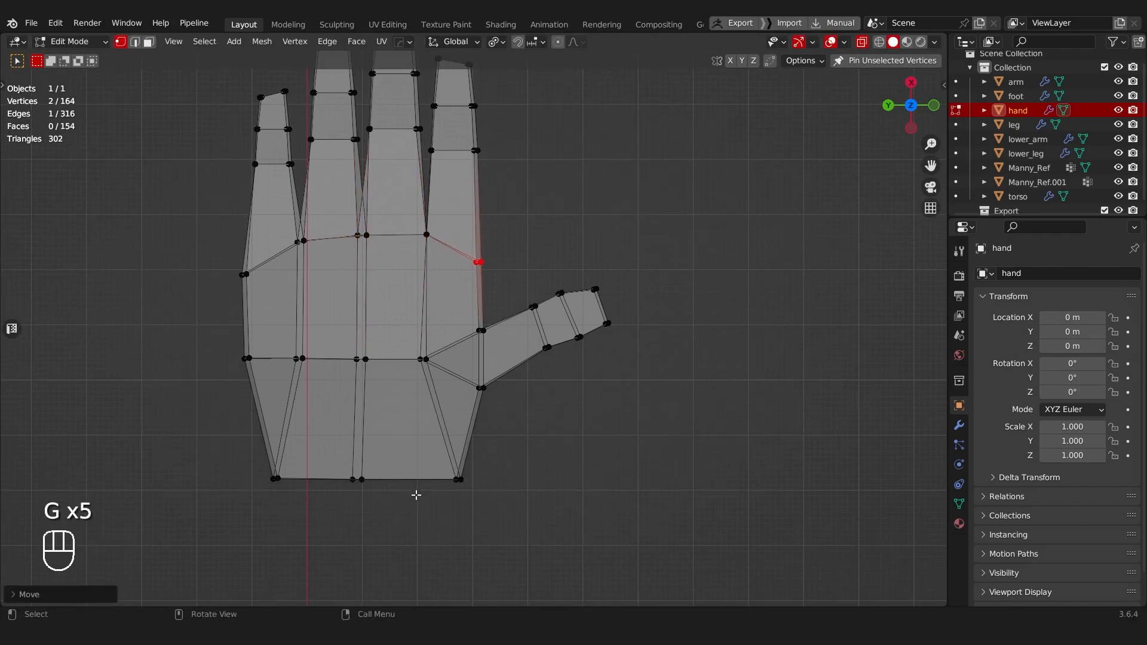
{"action": "left_click_drag", "start_coordinate": [426, 447], "coordinate": [484, 511]}
{"action": "key", "text": "g"}
{"action": "right_click", "coordinate": [406, 500]}
{"action": "key", "text": "g"}
{"action": "key", "text": "x"}
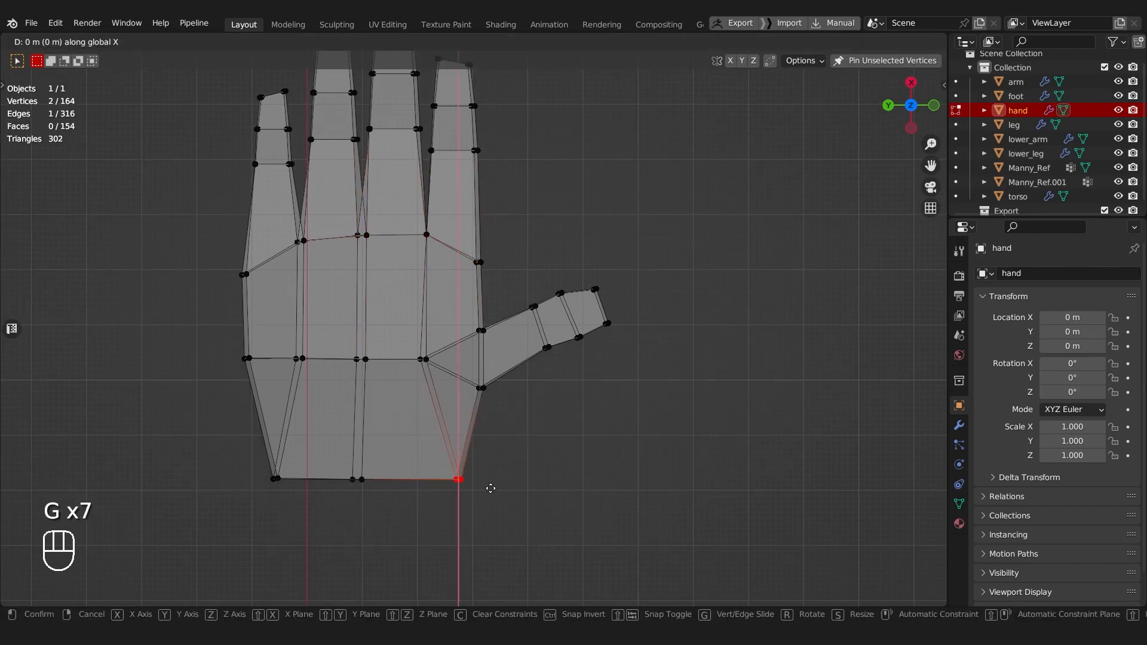
{"action": "left_click", "coordinate": [469, 489]}
Step: Disable X-ray, select a single vertex on the hand and move it slightly to refine the shape
{"action": "middle_click_drag", "start_coordinate": [466, 487], "coordinate": [335, 264]}
{"action": "key", "text": "alt+z"}
{"action": "middle_click_drag", "start_coordinate": [335, 263], "coordinate": [422, 272]}
{"action": "key", "text": "Tab"}
{"action": "mouse_move", "coordinate": [344, 334]}
{"action": "middle_mouse_down"}
{"action": "mouse_move", "coordinate": [360, 382]}
{"action": "mouse_move", "coordinate": [344, 333]}
{"action": "middle_mouse_up"}
{"action": "left_click", "coordinate": [335, 395], "text": "alt"}
{"action": "key", "text": "s"}
{"action": "left_click", "coordinate": [335, 388]}
{"action": "key", "text": "g"}
{"action": "left_click", "coordinate": [382, 285]}
{"action": "middle_click_drag", "start_coordinate": [382, 285], "coordinate": [356, 285]}
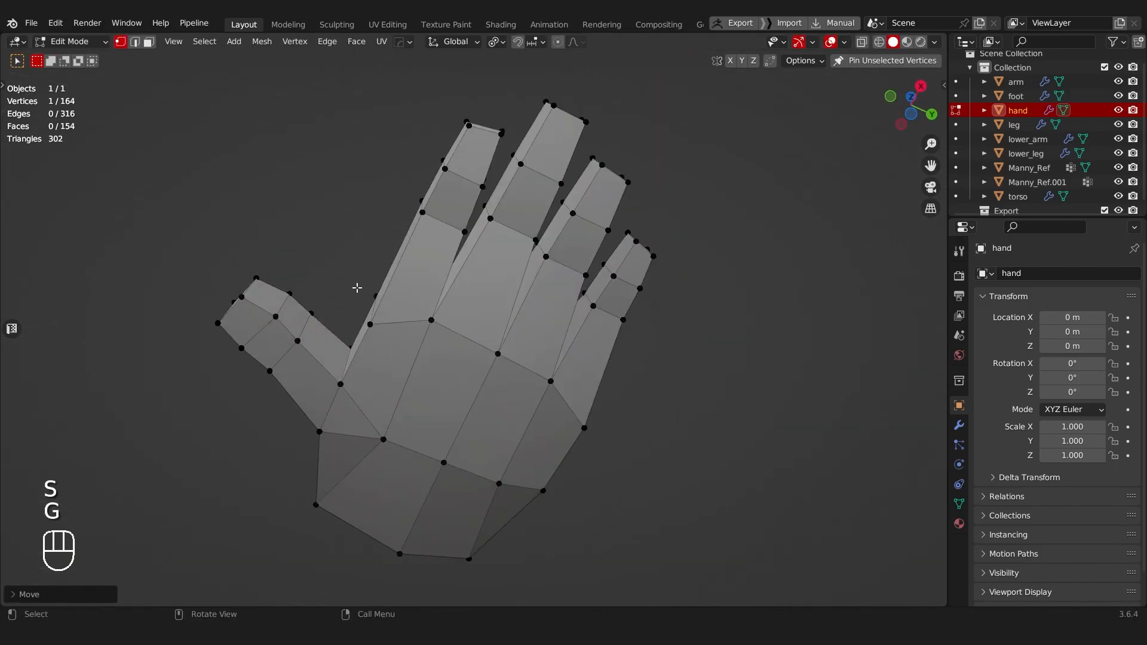
Step: Move the selected hand vertex along one axis and review the shape in Object Mode
{"action": "middle_click_drag", "start_coordinate": [584, 386], "coordinate": [551, 360]}
{"action": "key", "text": "g"}
{"action": "middle_click", "coordinate": [604, 417]}
{"action": "left_click", "coordinate": [604, 418]}
{"action": "key", "text": "Tab"}
{"action": "left_click", "coordinate": [550, 416]}
{"action": "middle_click_drag", "start_coordinate": [550, 417], "coordinate": [478, 346]}
{"action": "key", "text": "Tab"}
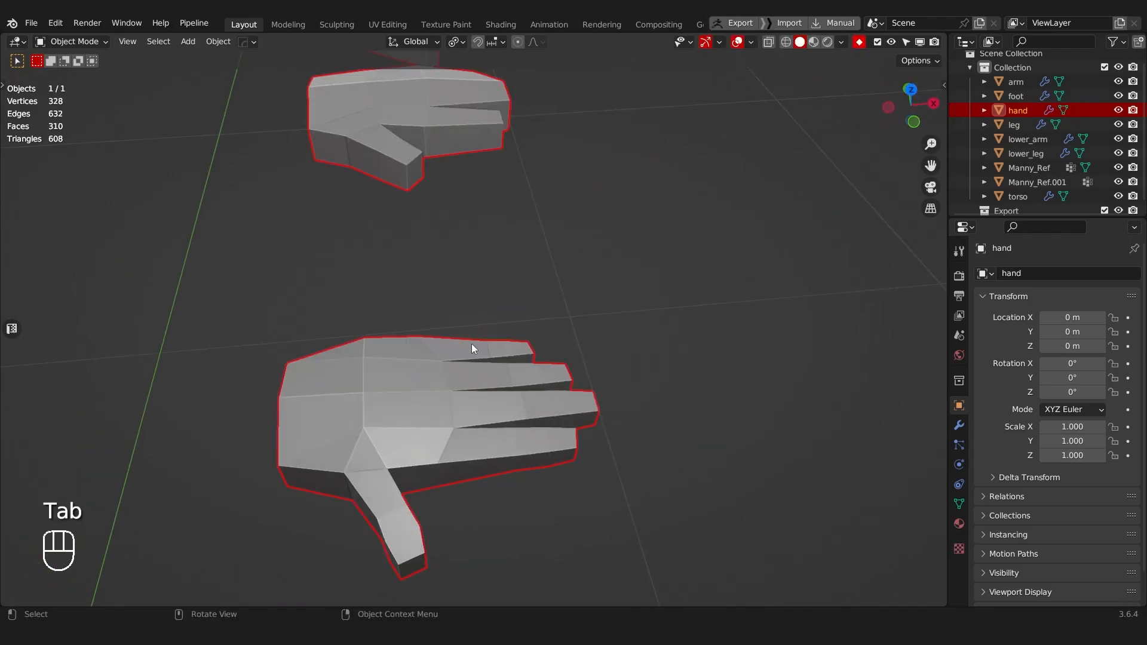
Step: Preview the hand with smooth shading and restore flat shading
{"action": "right_click", "coordinate": [468, 353]}
{"action": "left_click", "coordinate": [355, 300]}
{"action": "mouse_move", "coordinate": [345, 364]}
{"action": "middle_mouse_down"}
{"action": "mouse_move", "coordinate": [380, 422]}
{"action": "mouse_move", "coordinate": [358, 287]}
{"action": "mouse_move", "coordinate": [336, 273]}
{"action": "mouse_move", "coordinate": [357, 287]}
{"action": "mouse_move", "coordinate": [282, 294]}
{"action": "mouse_move", "coordinate": [289, 353]}
{"action": "middle_mouse_up"}
{"action": "middle_click_drag", "start_coordinate": [417, 407], "coordinate": [542, 334]}
{"action": "right_click", "coordinate": [540, 328]}
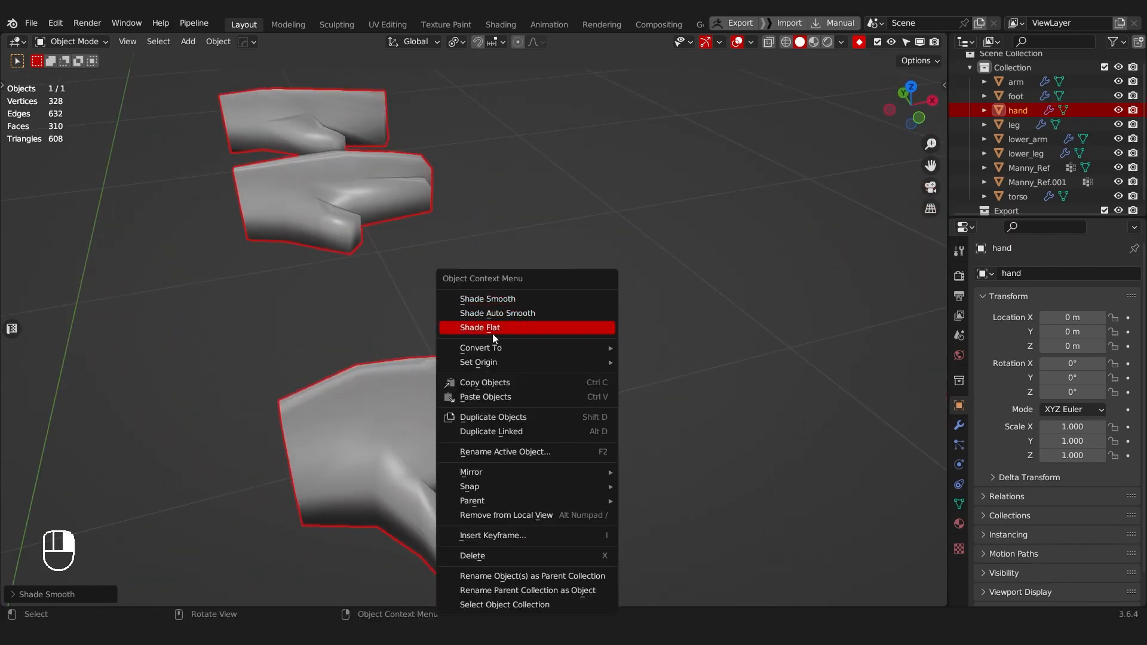
{"action": "left_click", "coordinate": [492, 327]}
Step: Reveal all hidden geometry in the hand mesh, exit local view and return to Object Mode
{"action": "scroll", "coordinate": [478, 294], "scroll_direction": "down", "scroll_amount": 5}
{"action": "key", "text": "Tab"}
{"action": "left_click", "coordinate": [559, 342]}
{"action": "key", "text": "a"}
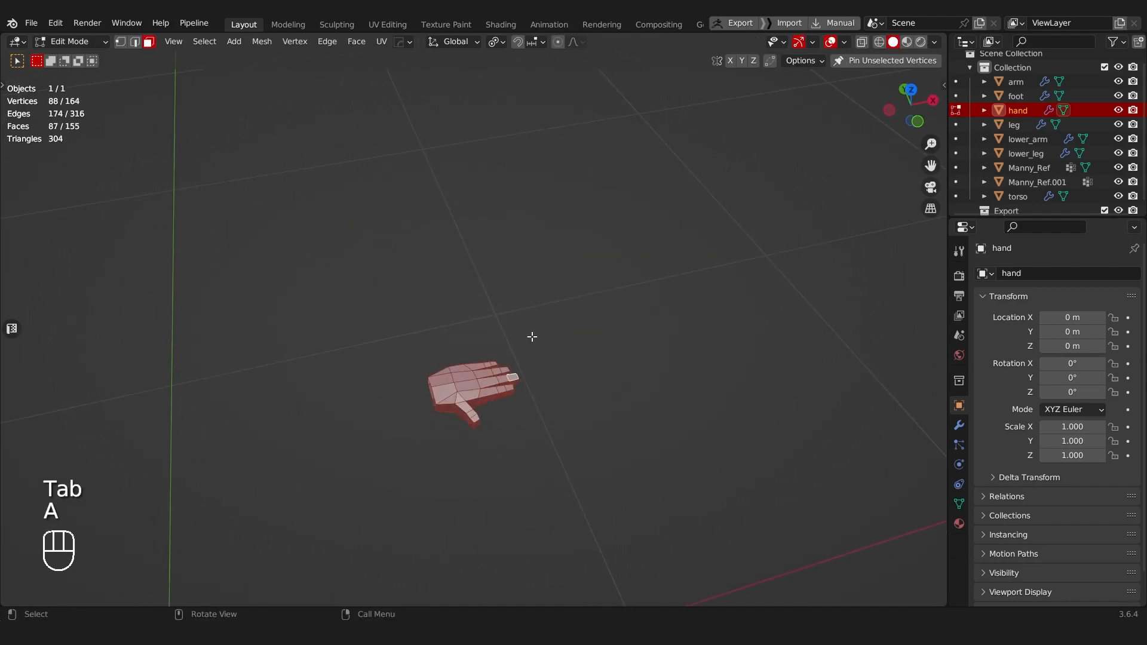
{"action": "key", "text": "alt+h"}
{"action": "scroll", "coordinate": [526, 339], "scroll_direction": "down", "scroll_amount": 3}
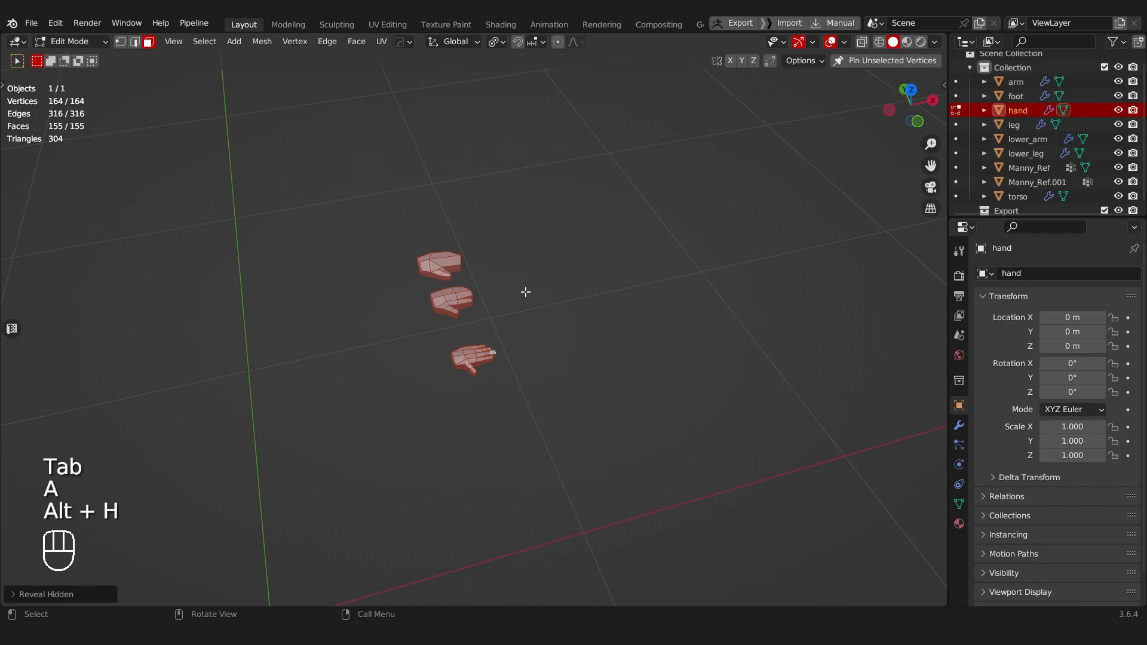
{"action": "key", "text": "KP_Divide"}
{"action": "mouse_move", "coordinate": [508, 276]}
{"action": "middle_mouse_down"}
{"action": "mouse_move", "coordinate": [494, 257]}
{"action": "mouse_move", "coordinate": [454, 297]}
{"action": "mouse_move", "coordinate": [468, 232]}
{"action": "mouse_move", "coordinate": [496, 262]}
{"action": "middle_mouse_up"}
{"action": "key", "text": "Tab"}
{"action": "left_click", "coordinate": [466, 239]}
{"action": "scroll", "coordinate": [497, 374], "scroll_direction": "up", "scroll_amount": 4}
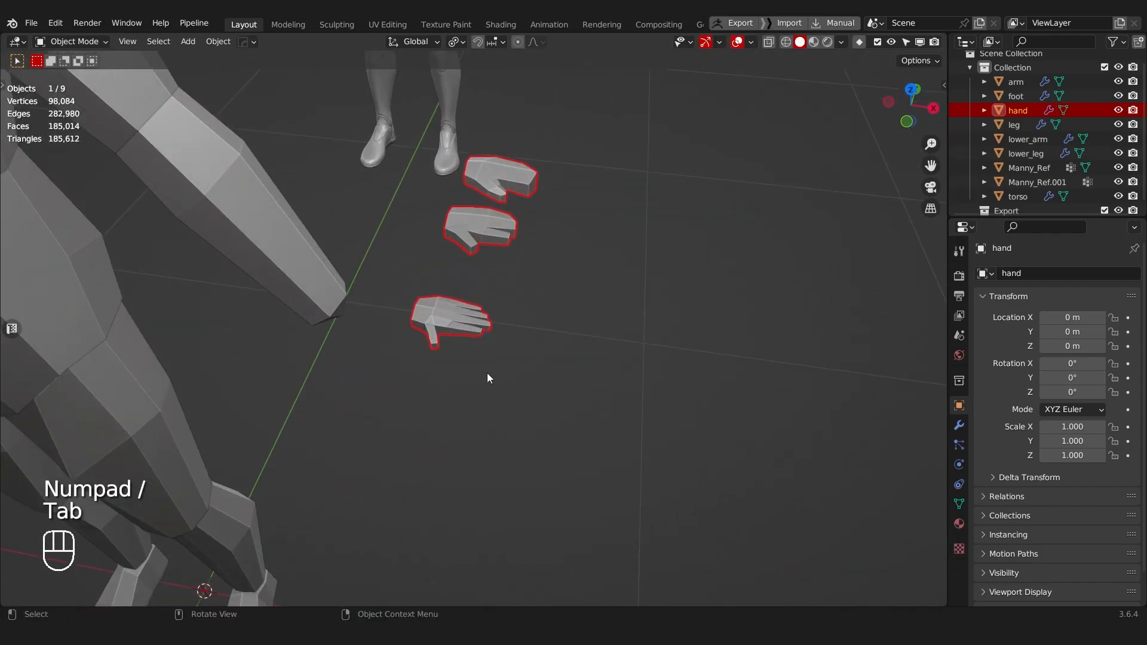
Step: Enable X-ray in Edit Mode and select the two spare simplified hands, leaving the detailed five-finger hand unselected
{"action": "scroll", "coordinate": [478, 305], "scroll_direction": "down", "scroll_amount": 4}
{"action": "middle_click_drag", "start_coordinate": [477, 304], "coordinate": [302, 248]}
{"action": "middle_click_drag", "start_coordinate": [538, 260], "coordinate": [451, 272], "text": "shift"}
{"action": "scroll", "coordinate": [451, 271], "scroll_direction": "up", "scroll_amount": 3}
{"action": "key", "text": "Tab"}
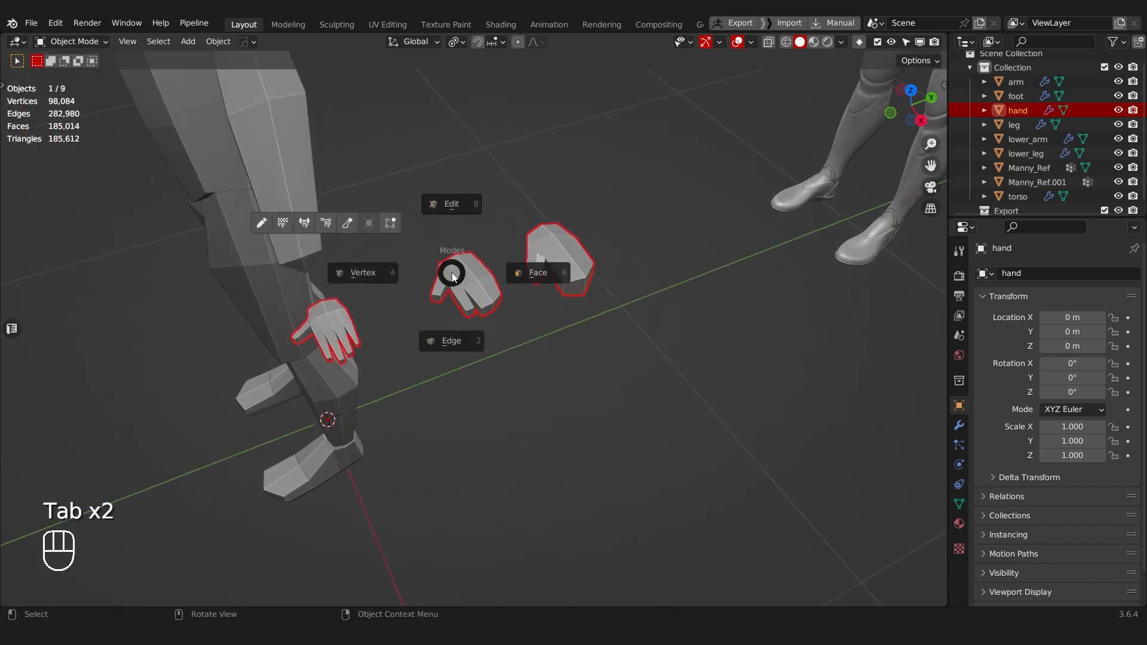
{"action": "left_click", "coordinate": [421, 237]}
{"action": "key", "text": "alt+z"}
{"action": "left_click_drag", "start_coordinate": [405, 190], "coordinate": [661, 400]}
Step: Try to delete the two spare hands and scale the remaining hand
{"action": "key", "text": "x"}
{"action": "left_click", "coordinate": [661, 377]}
{"action": "key", "text": "Tab"}
{"action": "key", "text": "a"}
{"action": "key", "text": "a"}
{"action": "key", "text": "a"}
{"action": "middle_click_drag", "start_coordinate": [466, 368], "coordinate": [583, 324]}
{"action": "key", "text": "s"}
{"action": "right_click", "coordinate": [789, 202]}
{"action": "key", "text": "ctrl+z"}
{"action": "key", "text": "ctrl+z"}
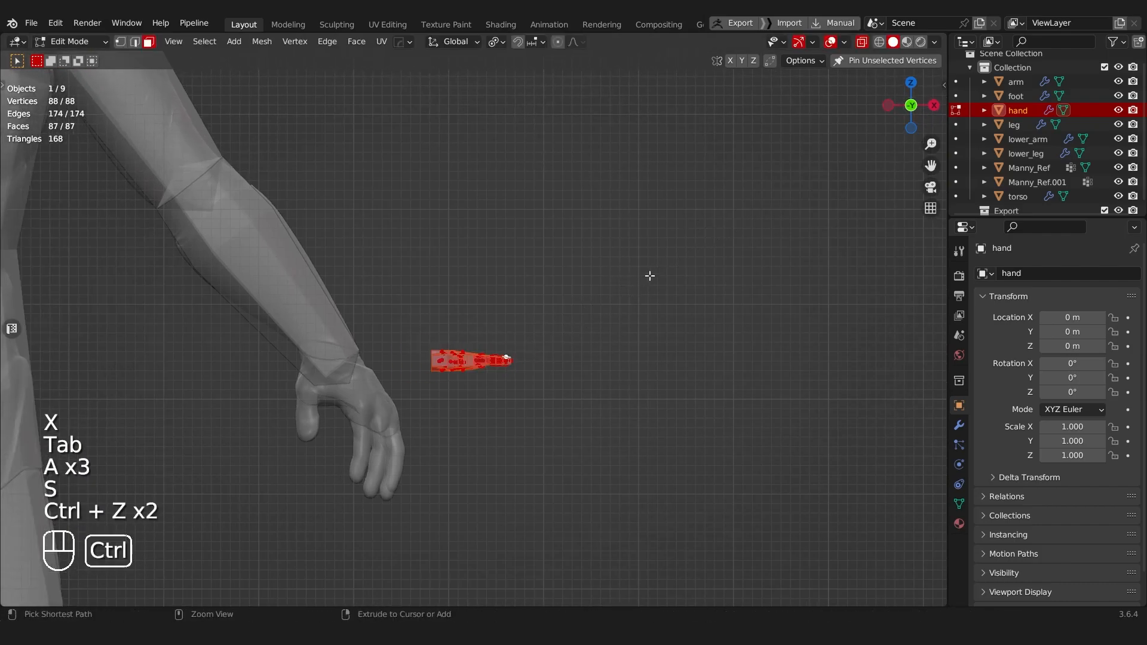
{"action": "middle_click_drag", "start_coordinate": [645, 278], "coordinate": [524, 378]}
{"action": "key", "text": "ctrl+z"}
{"action": "key", "text": "ctrl+z"}
Step: Separate the two selected spare hands into their own object and hide it
{"action": "key", "text": "p"}
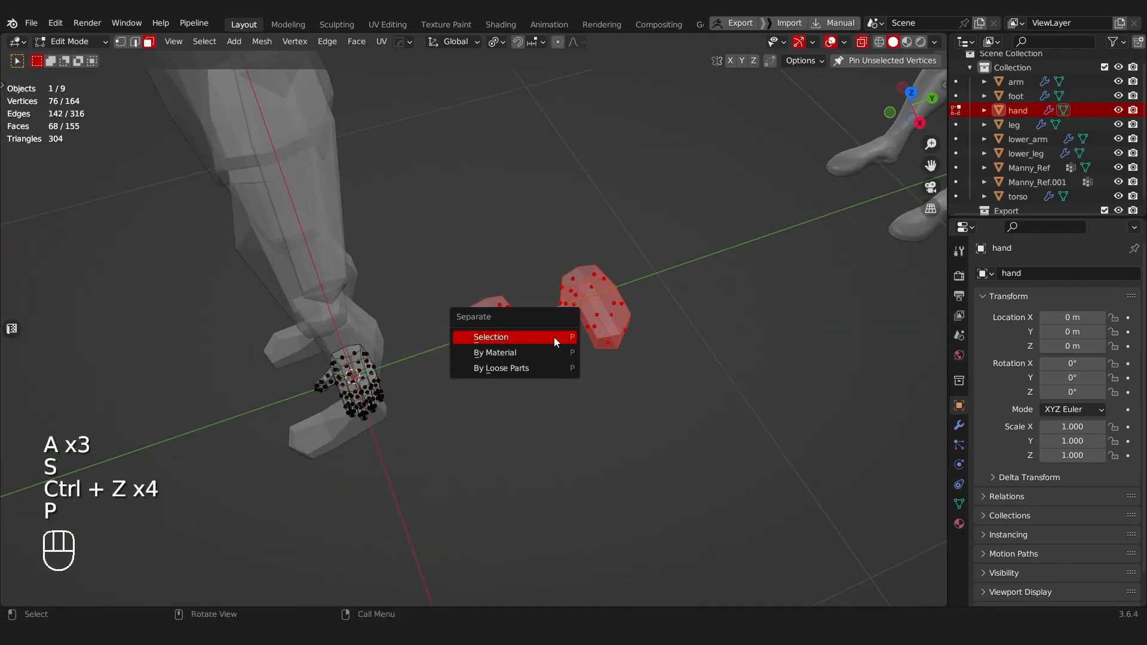
{"action": "left_click", "coordinate": [554, 337]}
{"action": "key", "text": "Tab"}
{"action": "key", "text": "h"}
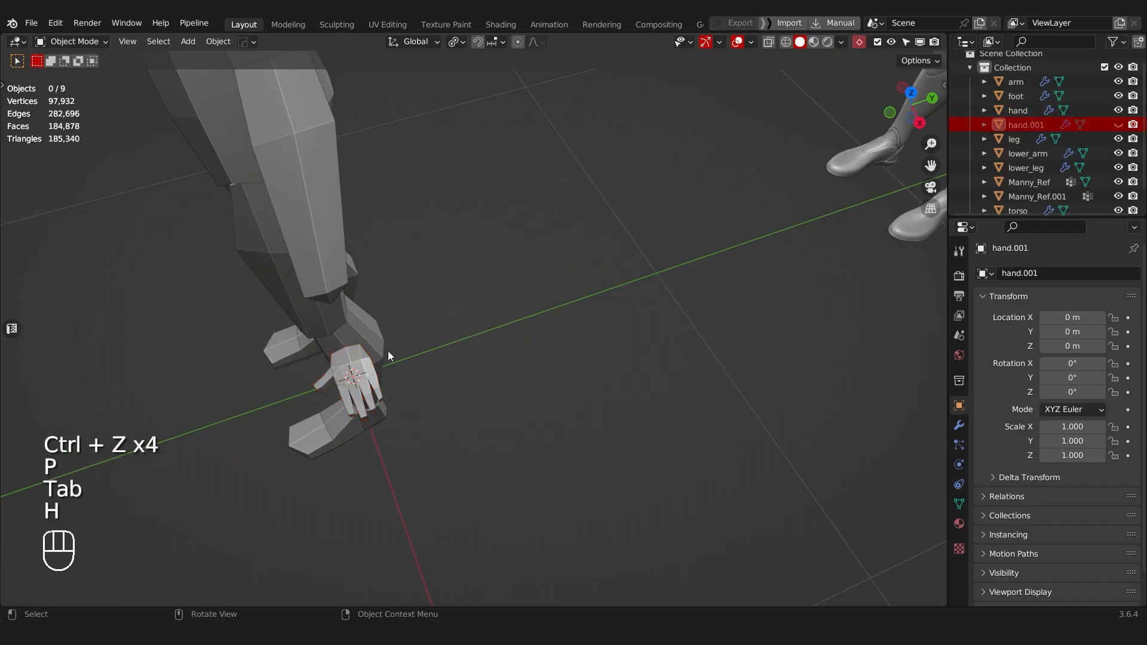
Step: Rename the hidden spare hands object to extra_hands and save the file with the main hand selected
{"action": "key", "text": "Tab"}
{"action": "key", "text": "Tab"}
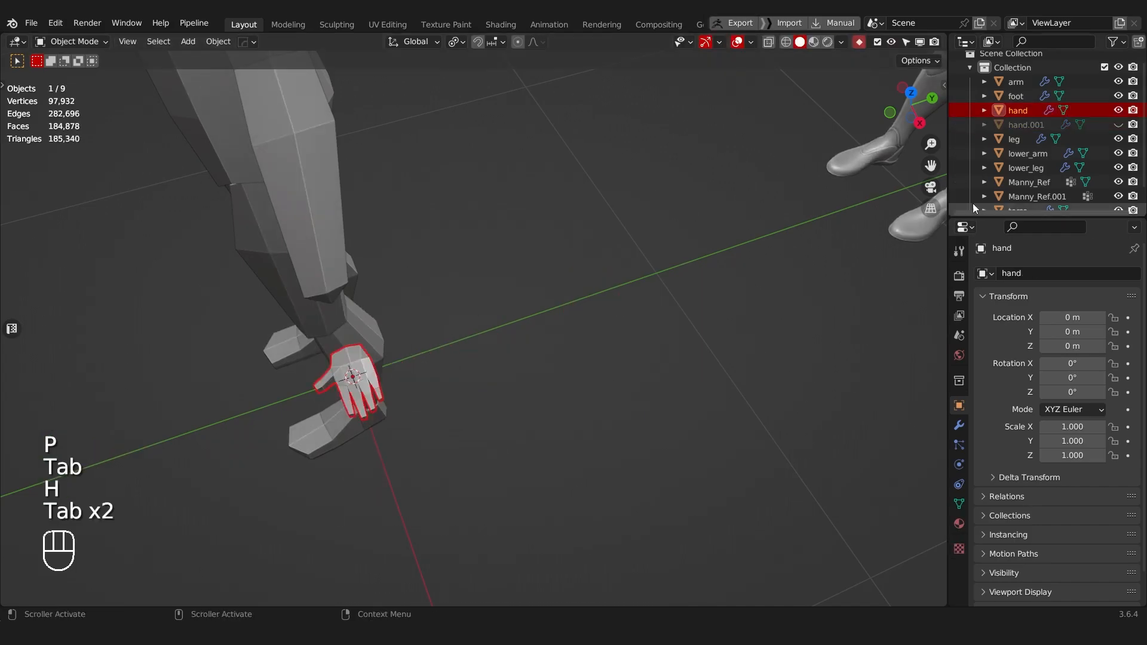
{"action": "double_click", "coordinate": [1015, 127]}
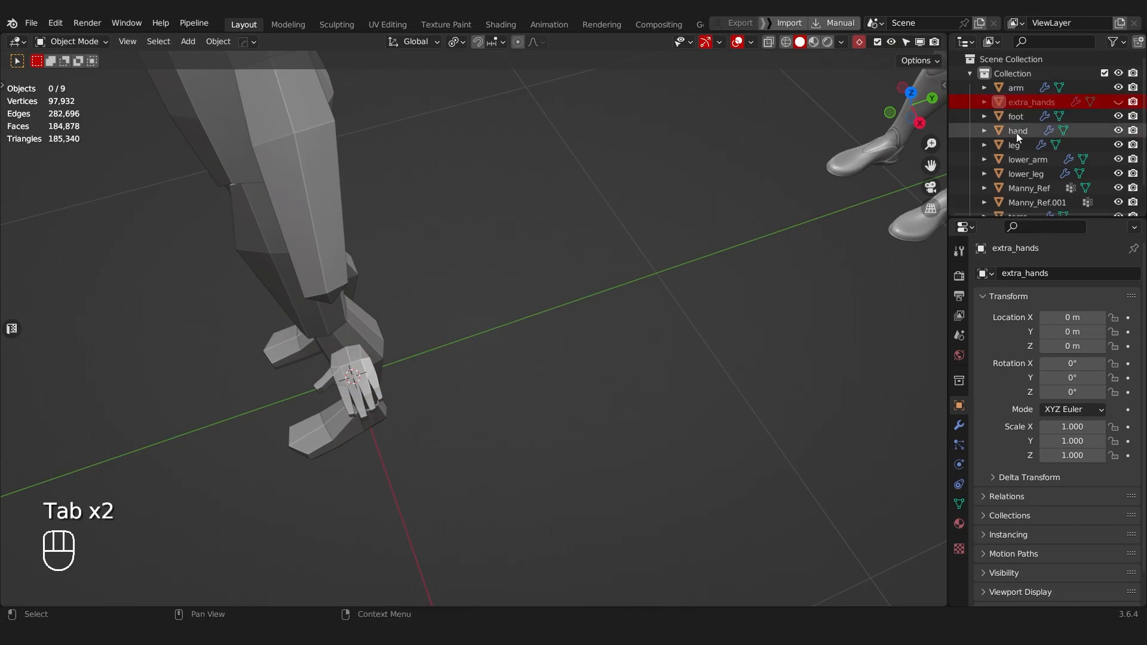
{"action": "key", "text": "ctrl+s"}
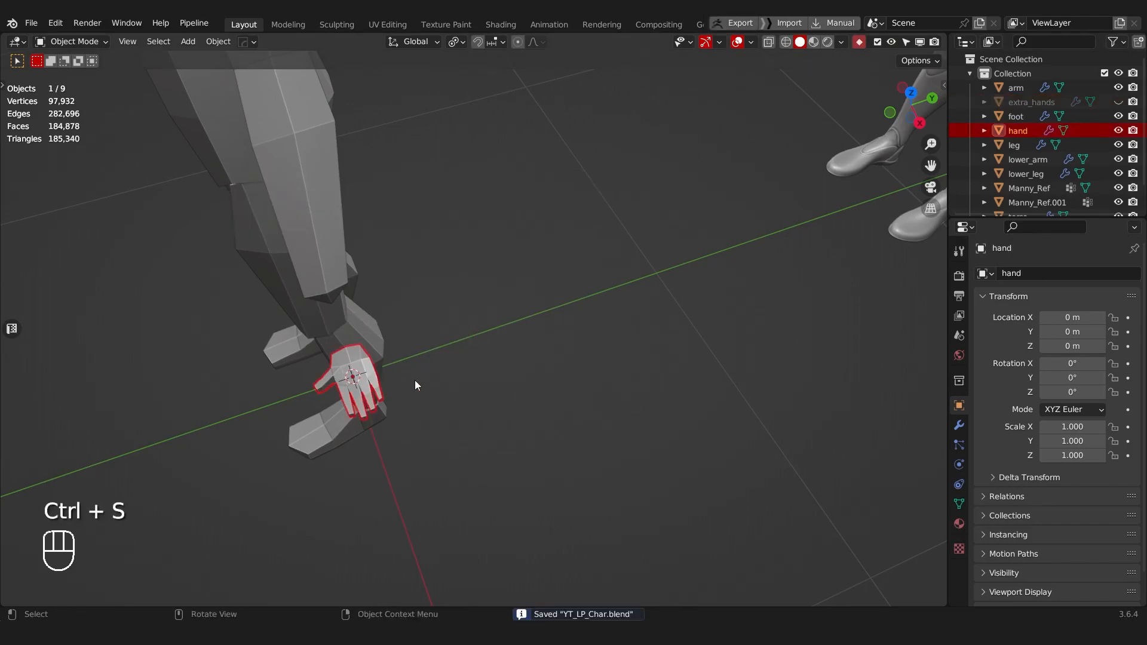
Step: Select the entire hand mesh in front view, rotate it downward toward the forearm's angle and scale it up
{"action": "key", "text": "Tab"}
{"action": "middle_click_drag", "start_coordinate": [573, 378], "coordinate": [633, 385], "text": "alt"}
{"action": "key", "text": "a"}
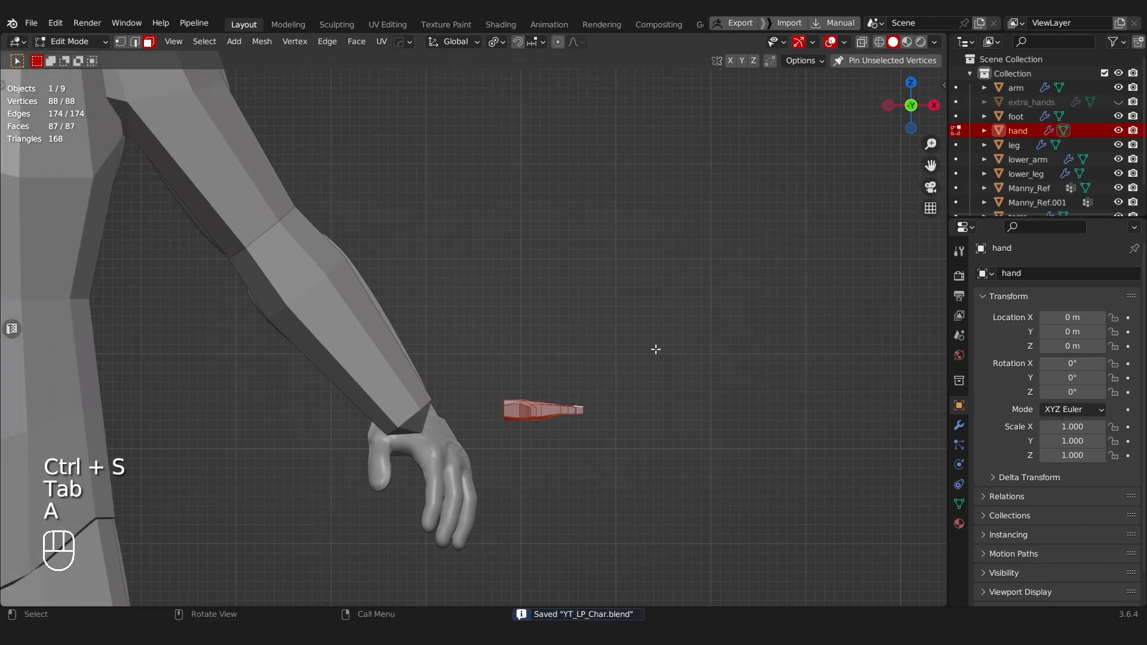
{"action": "key", "text": "r"}
{"action": "left_click", "coordinate": [753, 414]}
{"action": "key", "text": "s"}
{"action": "left_click", "coordinate": [937, 502]}
{"action": "key", "text": "g"}
{"action": "left_click", "coordinate": [674, 376]}
{"action": "key", "text": "e"}
{"action": "right_click", "coordinate": [683, 409]}
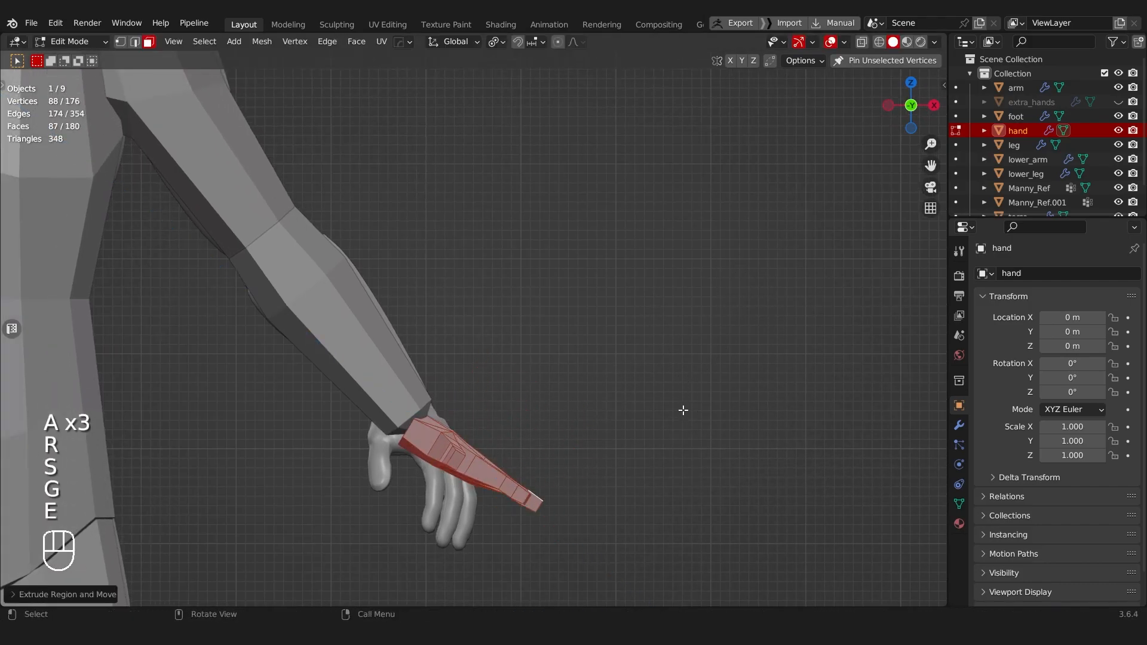
{"action": "key", "text": "ctrl+z"}
{"action": "key", "text": "ctrl+z"}
{"action": "key", "text": "g"}
{"action": "left_click", "coordinate": [661, 379]}
{"action": "key", "text": "e"}
{"action": "right_click", "coordinate": [698, 374]}
{"action": "key", "text": "ctrl+z"}
{"action": "key", "text": "ctrl+z"}
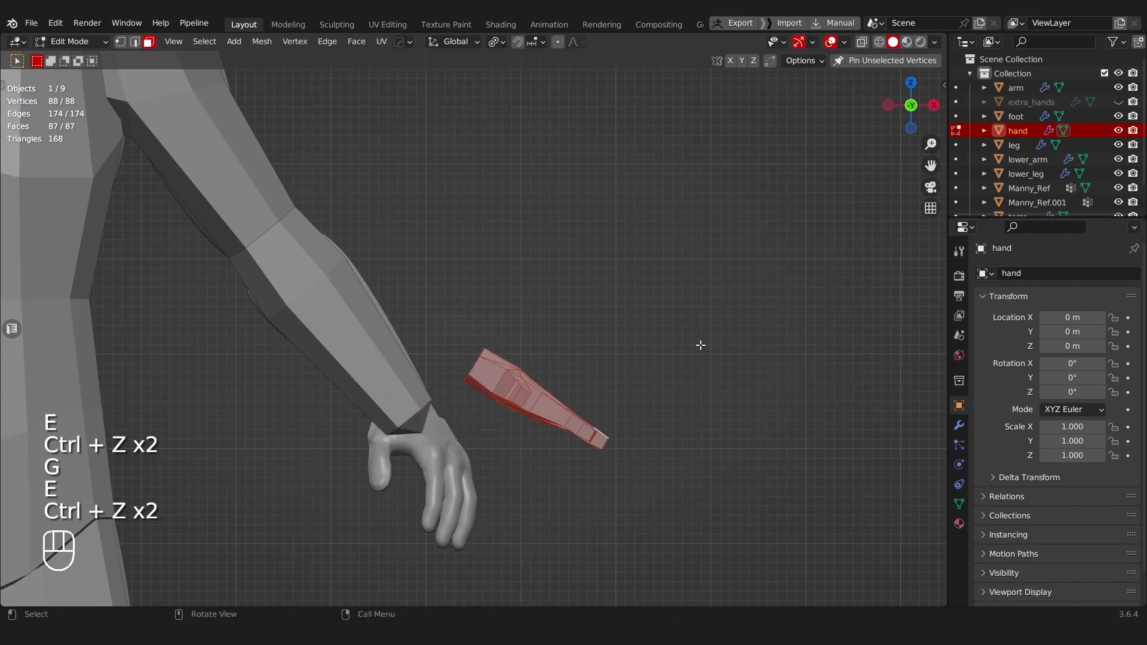
Step: Move the hand to the end of the forearm, rotate it steeper, scale it up slightly and fine-tune its position
{"action": "key", "text": "g"}
{"action": "left_click", "coordinate": [686, 322]}
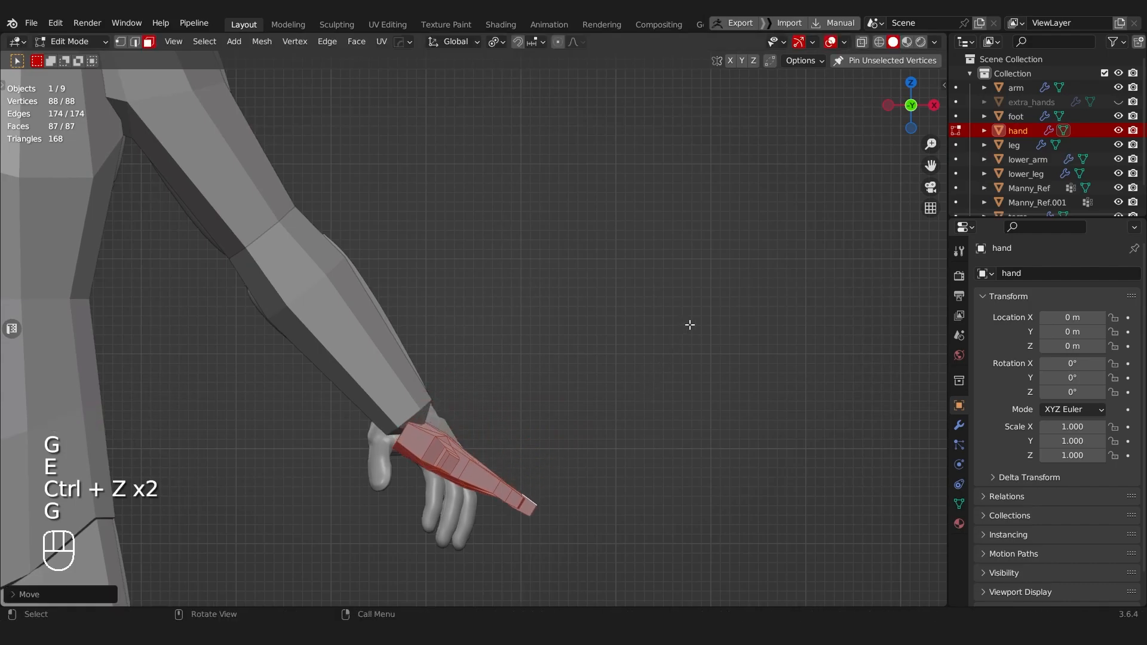
{"action": "key", "text": "r"}
{"action": "left_click", "coordinate": [717, 412]}
{"action": "key", "text": "s"}
{"action": "left_click", "coordinate": [732, 478]}
{"action": "key", "text": "g"}
{"action": "left_click", "coordinate": [781, 450]}
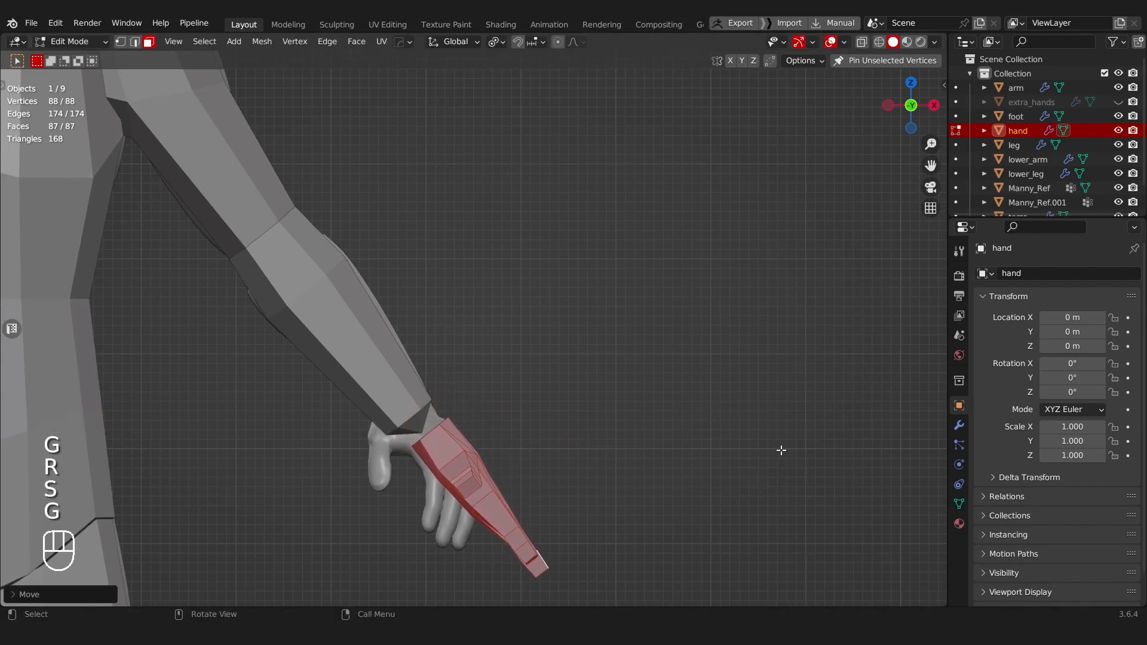
{"action": "key", "text": "g"}
{"action": "left_click", "coordinate": [752, 440]}
Step: Fill the open wrist end of the hand with two faces
{"action": "middle_click_drag", "start_coordinate": [753, 440], "coordinate": [648, 349]}
{"action": "scroll", "coordinate": [563, 338], "scroll_direction": "up", "scroll_amount": 3}
{"action": "middle_click_drag", "start_coordinate": [563, 338], "coordinate": [609, 412]}
{"action": "scroll", "coordinate": [537, 389], "scroll_direction": "up", "scroll_amount": 2}
{"action": "middle_click_drag", "start_coordinate": [441, 363], "coordinate": [504, 352]}
{"action": "key", "text": "Tab"}
{"action": "left_click", "coordinate": [398, 550]}
{"action": "left_click", "coordinate": [277, 525]}
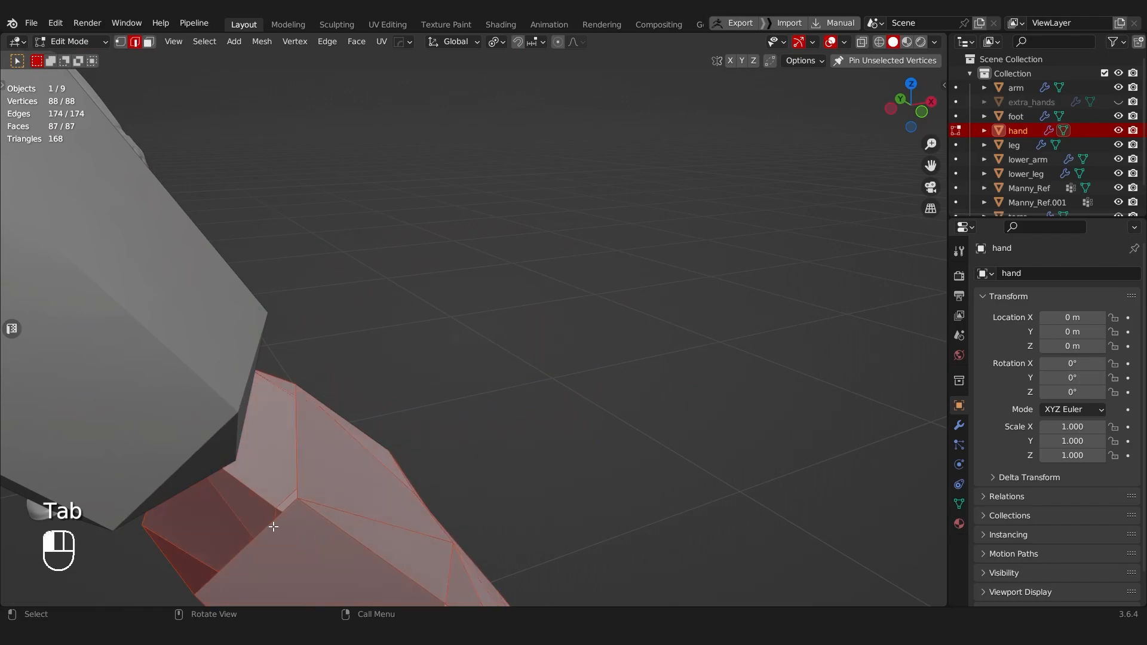
{"action": "scroll", "coordinate": [396, 489], "scroll_direction": "down", "scroll_amount": 3}
{"action": "middle_click_drag", "start_coordinate": [397, 489], "coordinate": [313, 506]}
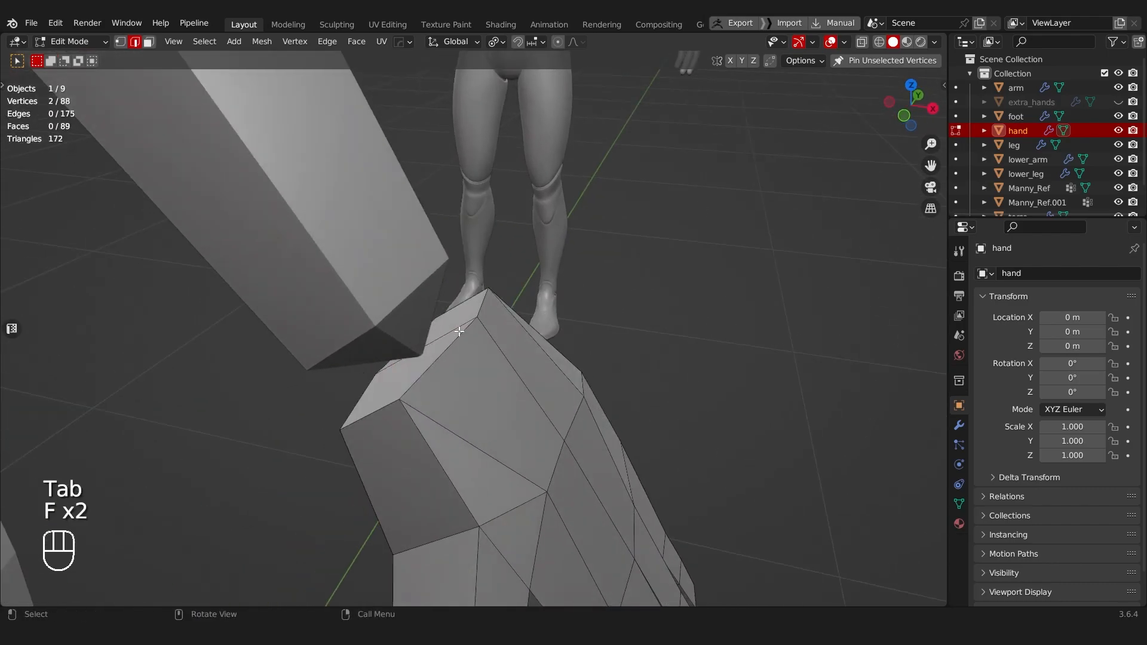
Step: Select the edge between the wrist's two cap faces and set the pivot to Active Element and the orientation to Normal
{"action": "key", "text": "Tab"}
{"action": "middle_click_drag", "start_coordinate": [491, 348], "coordinate": [564, 466]}
{"action": "middle_click_drag", "start_coordinate": [565, 466], "coordinate": [437, 472]}
{"action": "middle_click_drag", "start_coordinate": [448, 403], "coordinate": [427, 425], "text": "shift"}
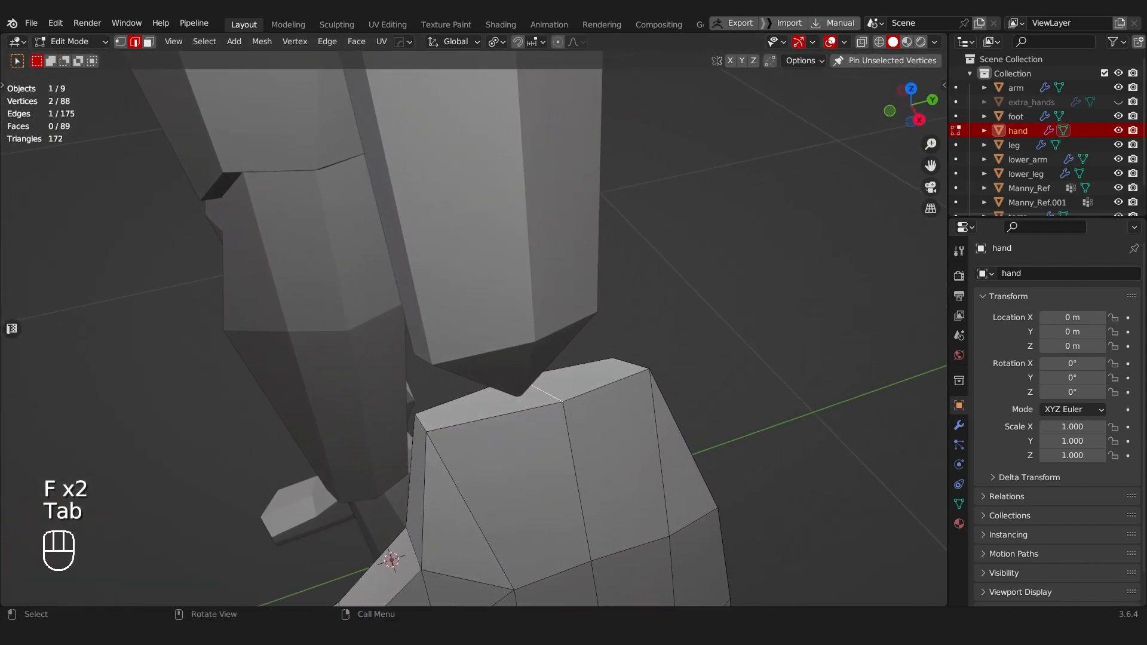
{"action": "left_click", "coordinate": [496, 42]}
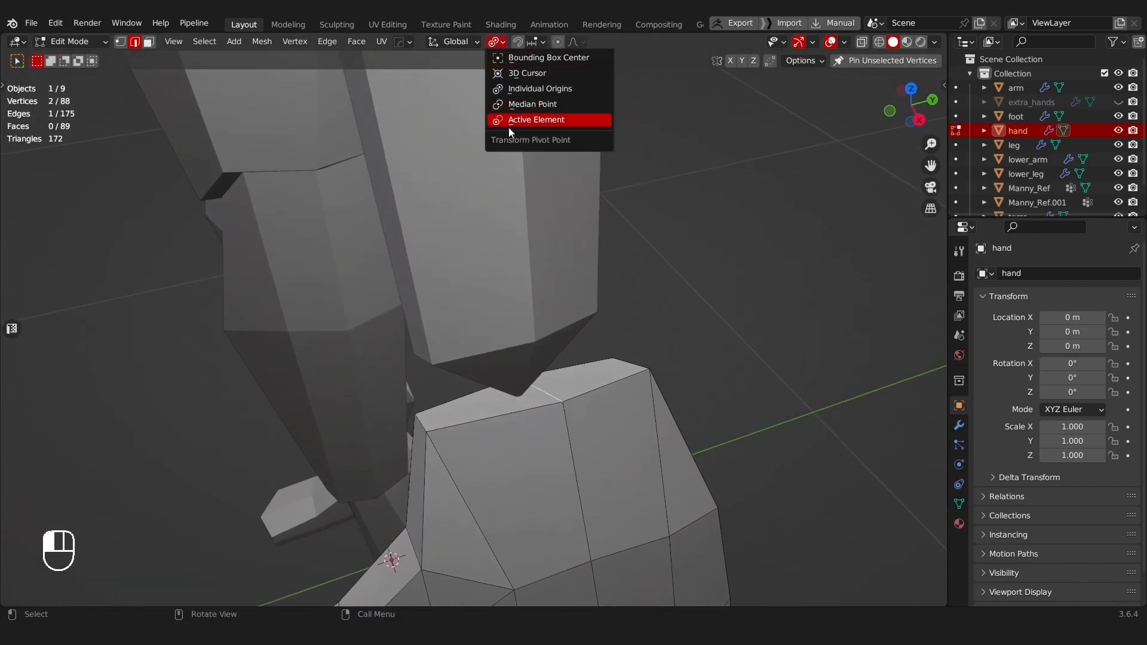
{"action": "left_click", "coordinate": [509, 126]}
{"action": "left_click", "coordinate": [452, 42]}
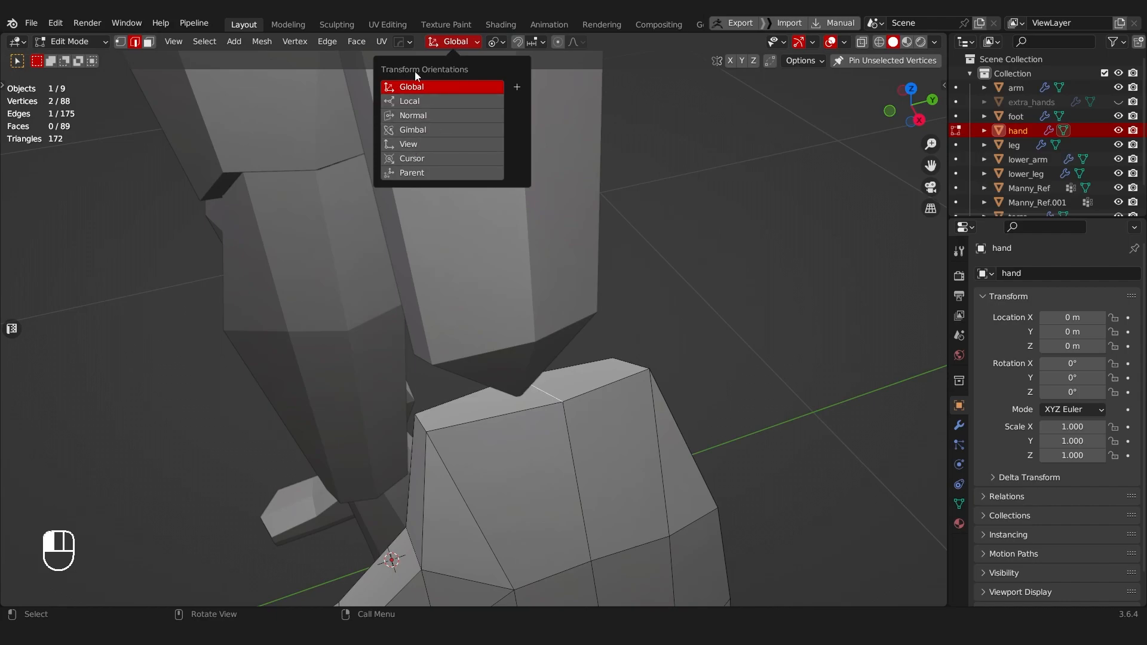
{"action": "left_click", "coordinate": [406, 119]}
{"action": "middle_click_drag", "start_coordinate": [421, 264], "coordinate": [414, 287], "text": "shift"}
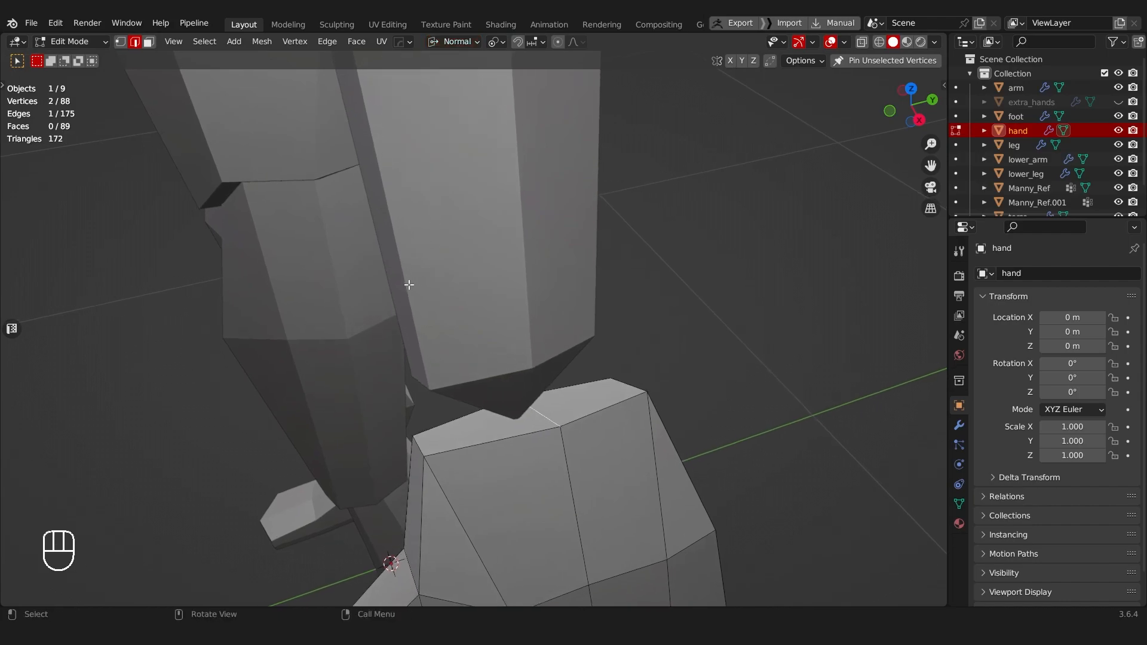
Step: Activate the Move tool and shift the wrist cap's middle edge along its normal Z axis toward the forearm
{"action": "key", "text": "t"}
{"action": "left_click", "coordinate": [19, 141]}
{"action": "key", "text": "t"}
{"action": "left_click_drag", "start_coordinate": [526, 388], "coordinate": [512, 285]}
{"action": "middle_click_drag", "start_coordinate": [511, 285], "coordinate": [467, 293]}
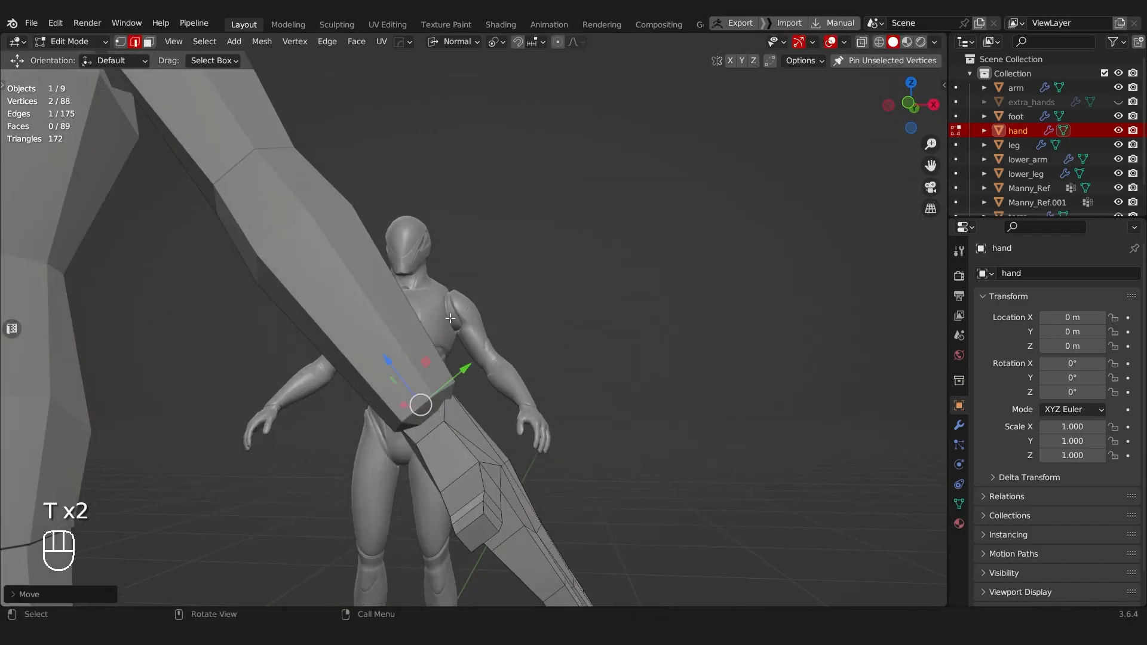
{"action": "left_click_drag", "start_coordinate": [389, 362], "coordinate": [395, 365]}
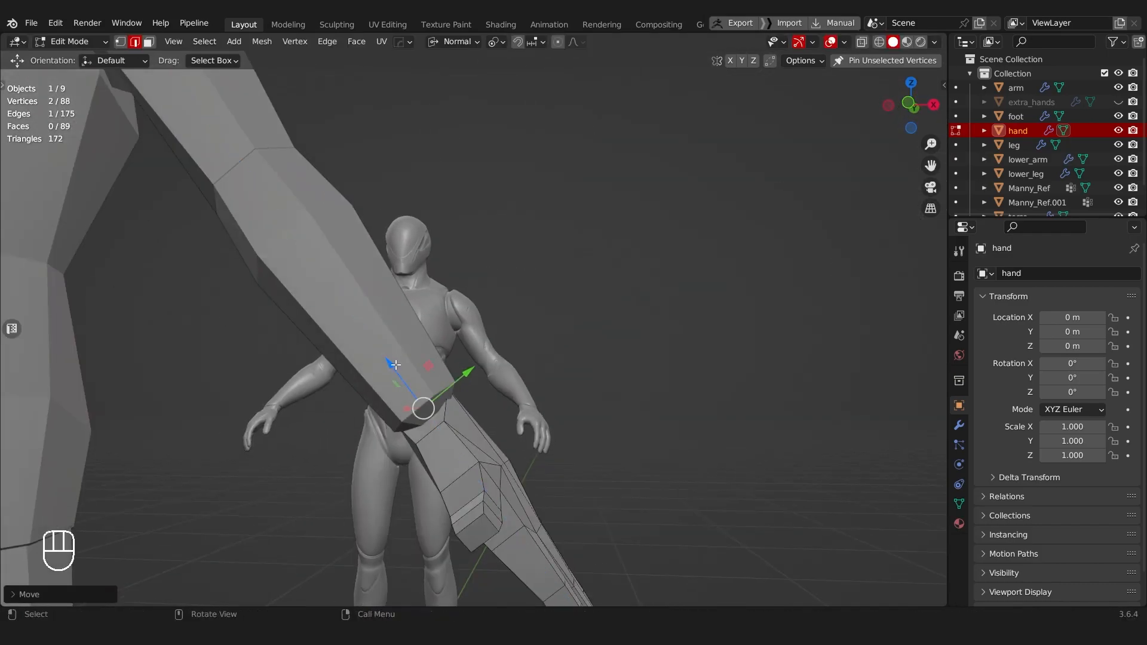
Step: Reset the transform orientation to Global and the pivot to Median Point
{"action": "left_click", "coordinate": [444, 48]}
{"action": "left_click", "coordinate": [440, 86]}
{"action": "left_click", "coordinate": [493, 47]}
{"action": "left_click", "coordinate": [518, 105]}
Step: Select the whole hand mesh and move it into line with the end of the forearm
{"action": "middle_click_drag", "start_coordinate": [473, 335], "coordinate": [339, 382]}
{"action": "key", "text": "a"}
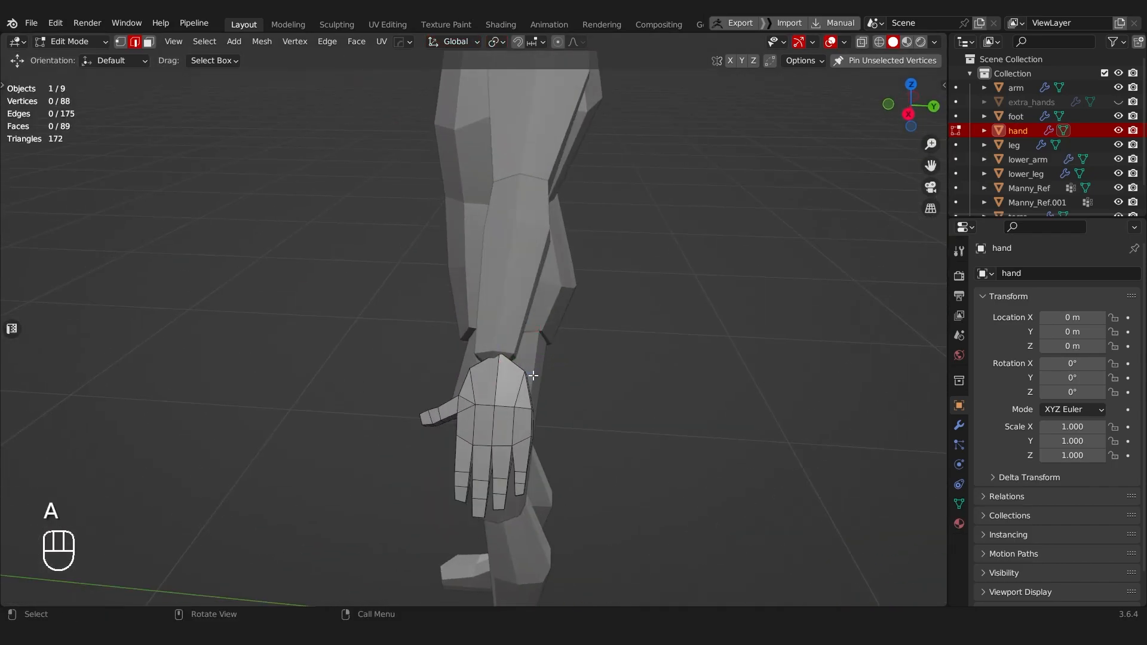
{"action": "key", "text": "a"}
{"action": "key", "text": "g"}
{"action": "left_click", "coordinate": [626, 354]}
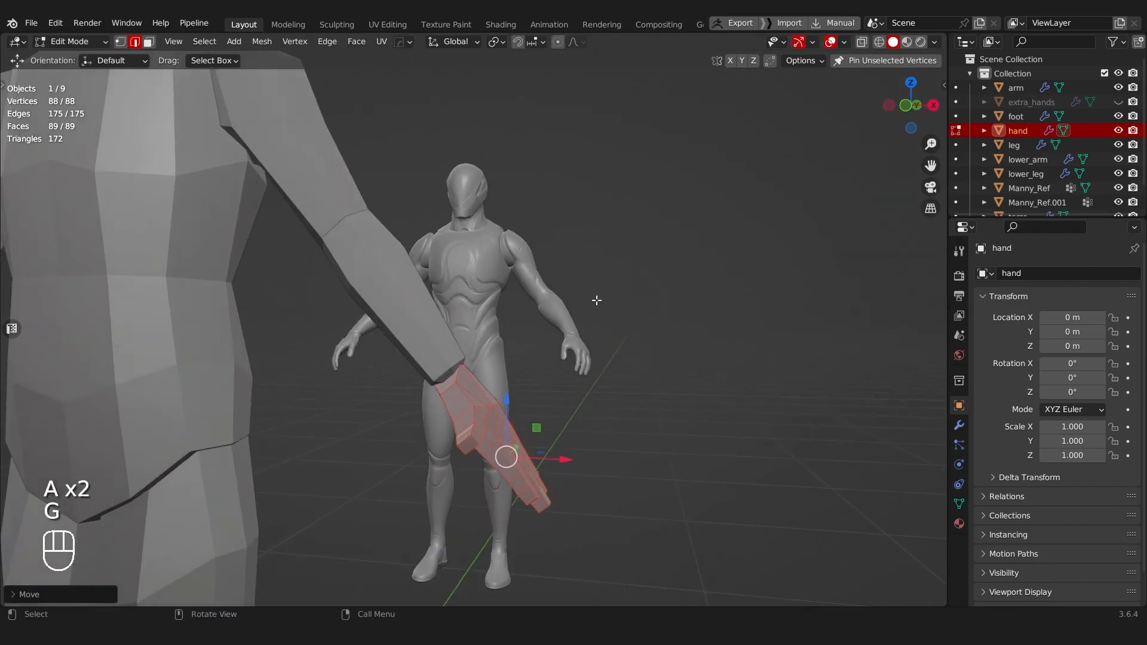
Step: Examine the hand's alignment and proportions against the forearm from several angles
{"action": "scroll", "coordinate": [596, 301], "scroll_direction": "down", "scroll_amount": 6}
{"action": "middle_click_drag", "start_coordinate": [596, 300], "coordinate": [540, 322]}
{"action": "scroll", "coordinate": [540, 320], "scroll_direction": "up", "scroll_amount": 4}
{"action": "key", "text": "Tab"}
{"action": "scroll", "coordinate": [540, 270], "scroll_direction": "down", "scroll_amount": 4}
{"action": "middle_click_drag", "start_coordinate": [502, 277], "coordinate": [562, 307]}
{"action": "scroll", "coordinate": [303, 297], "scroll_direction": "up", "scroll_amount": 3}
{"action": "scroll", "coordinate": [337, 324], "scroll_direction": "up", "scroll_amount": 3}
{"action": "scroll", "coordinate": [562, 307], "scroll_direction": "up", "scroll_amount": 2}
{"action": "key", "text": "Tab"}
{"action": "middle_click_drag", "start_coordinate": [418, 287], "coordinate": [412, 324], "text": "shift"}
{"action": "key", "text": "a"}
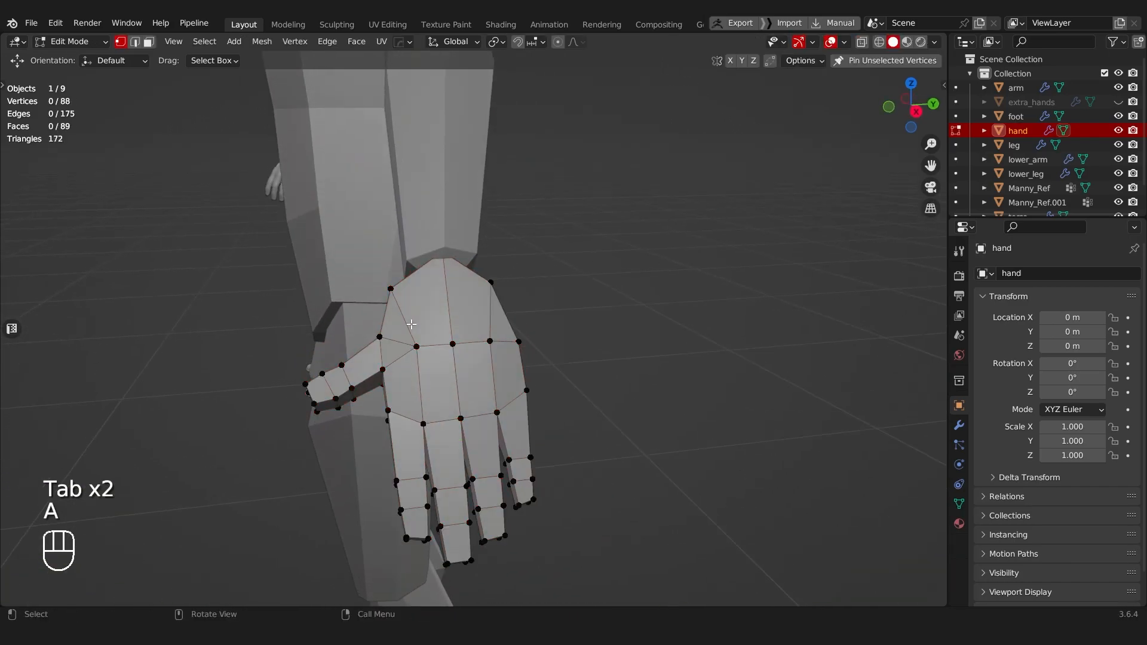
{"action": "key", "text": "a"}
{"action": "right_click", "coordinate": [410, 324]}
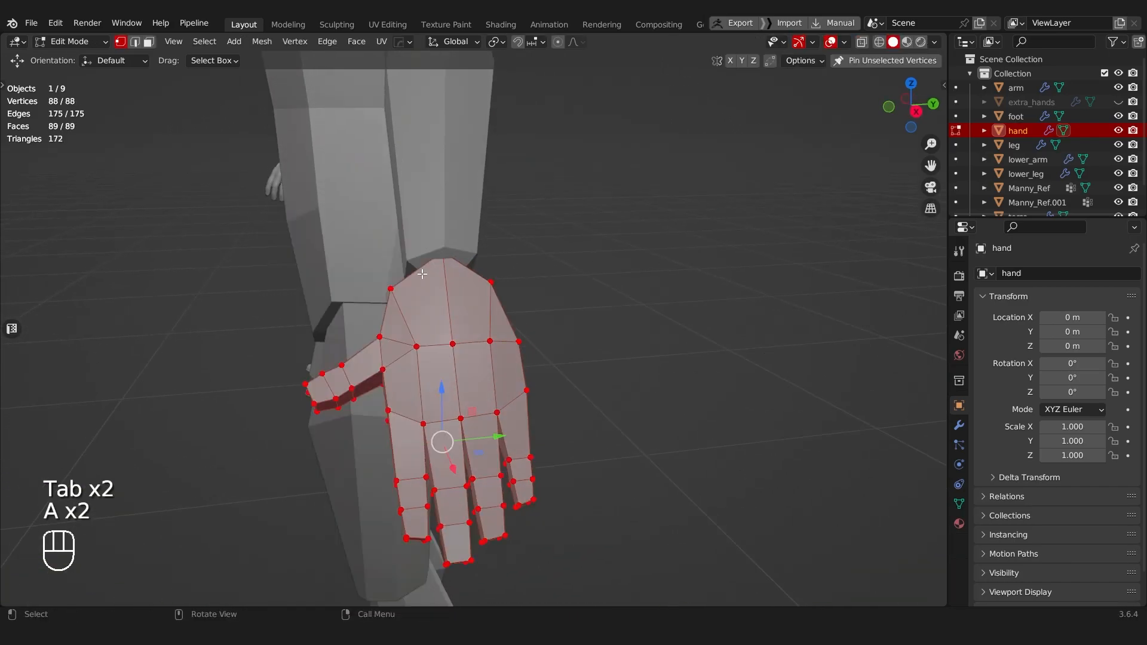
{"action": "right_click", "coordinate": [410, 332]}
{"action": "left_click", "coordinate": [420, 424]}
{"action": "middle_click_drag", "start_coordinate": [362, 389], "coordinate": [443, 378]}
Step: Select the three edges crossing the middle of the palm and edge-slide them about 0.3 toward the fingers
{"action": "key", "text": "Tab"}
{"action": "left_click", "coordinate": [443, 302]}
{"action": "scroll", "coordinate": [478, 322], "scroll_direction": "down", "scroll_amount": 2}
{"action": "middle_click_drag", "start_coordinate": [481, 321], "coordinate": [576, 264]}
{"action": "scroll", "coordinate": [574, 265], "scroll_direction": "up", "scroll_amount": 5}
{"action": "middle_click_drag", "start_coordinate": [430, 395], "coordinate": [546, 294]}
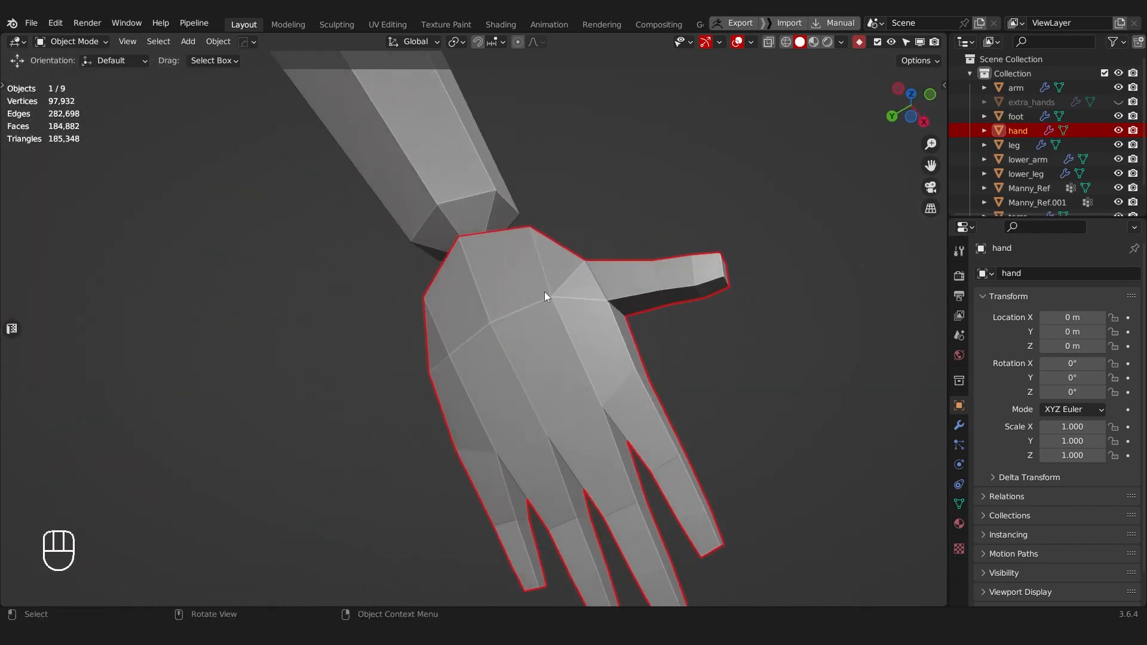
{"action": "key", "text": "Tab"}
{"action": "left_click", "coordinate": [442, 350]}
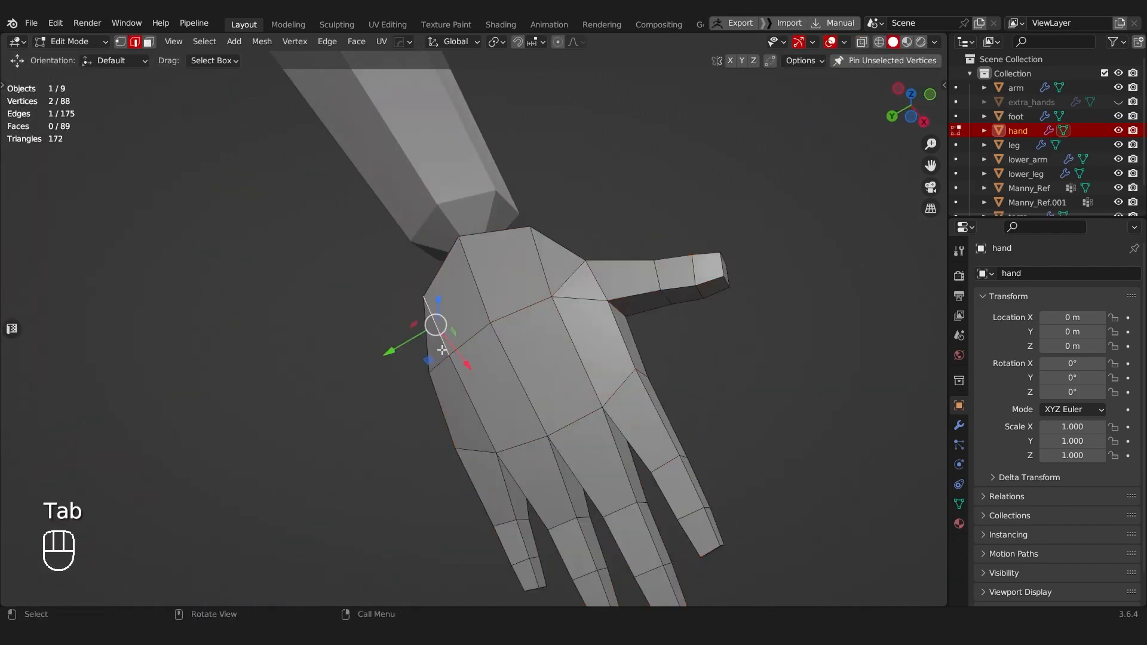
{"action": "left_click", "coordinate": [535, 315], "text": "ctrl"}
{"action": "key", "text": "g"}
{"action": "key", "text": "g"}
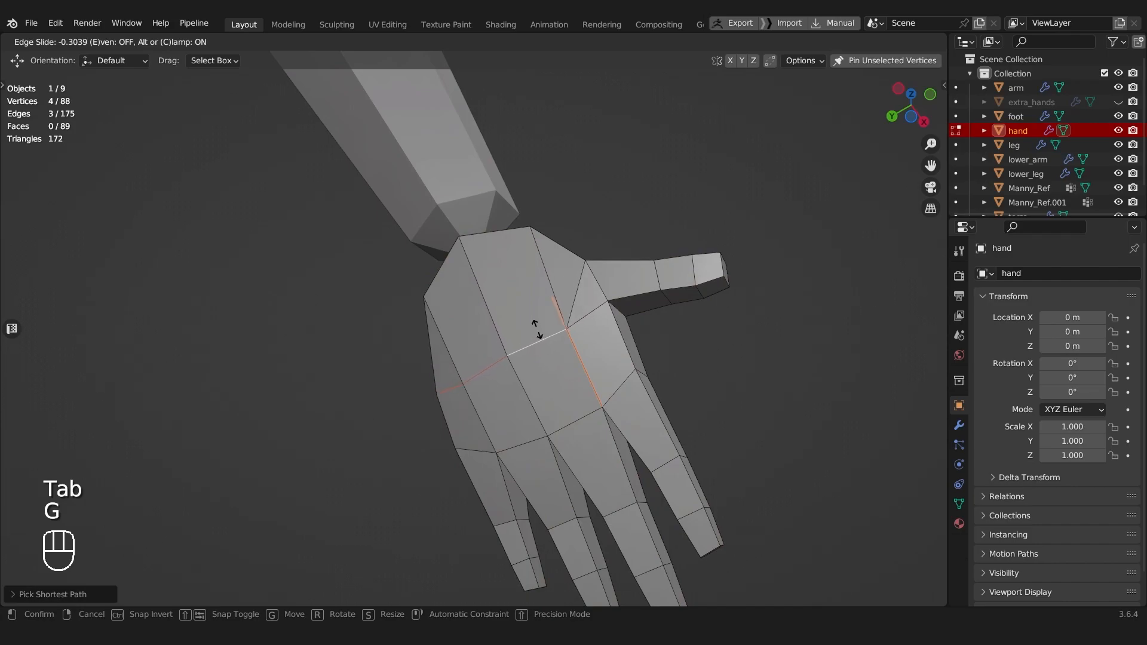
{"action": "left_click", "coordinate": [536, 328]}
Step: Try to shrink the three palm edges inward with Shrink/Fatten by about 0.004 m
{"action": "middle_click_drag", "start_coordinate": [536, 327], "coordinate": [361, 348]}
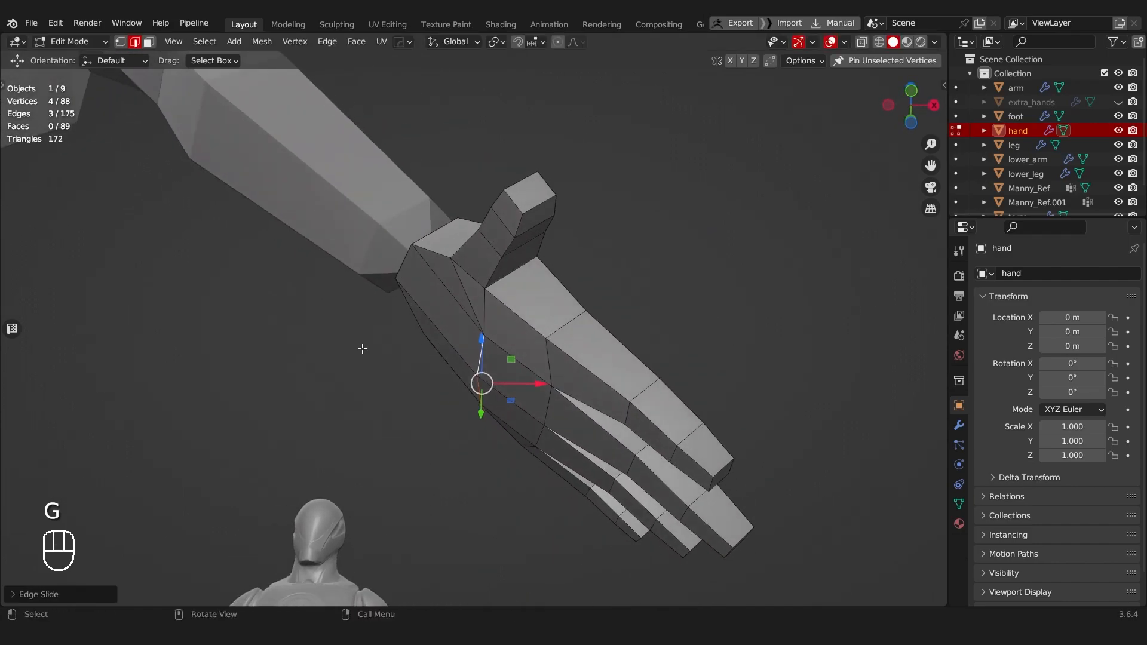
{"action": "key", "text": "alt+s"}
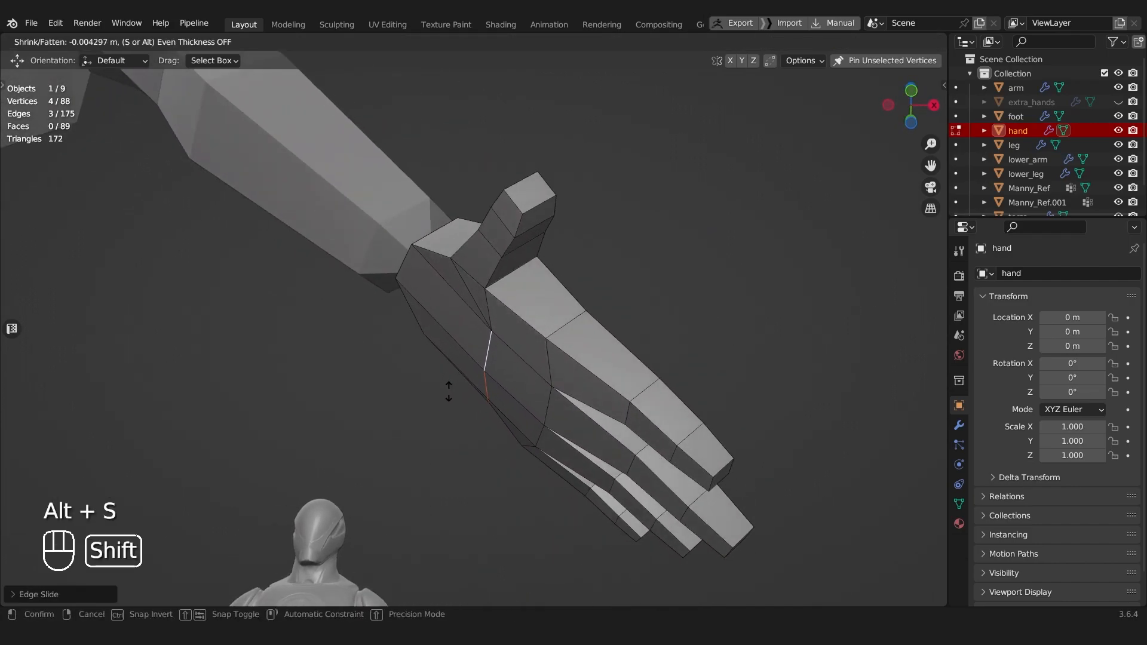
{"action": "left_click", "coordinate": [448, 391]}
{"action": "middle_click_drag", "start_coordinate": [455, 384], "coordinate": [606, 390]}
{"action": "key", "text": "ctrl+z"}
Step: Move the three palm edges slightly toward the wrist within the XZ plane in front view
{"action": "middle_click_drag", "start_coordinate": [409, 403], "coordinate": [739, 383]}
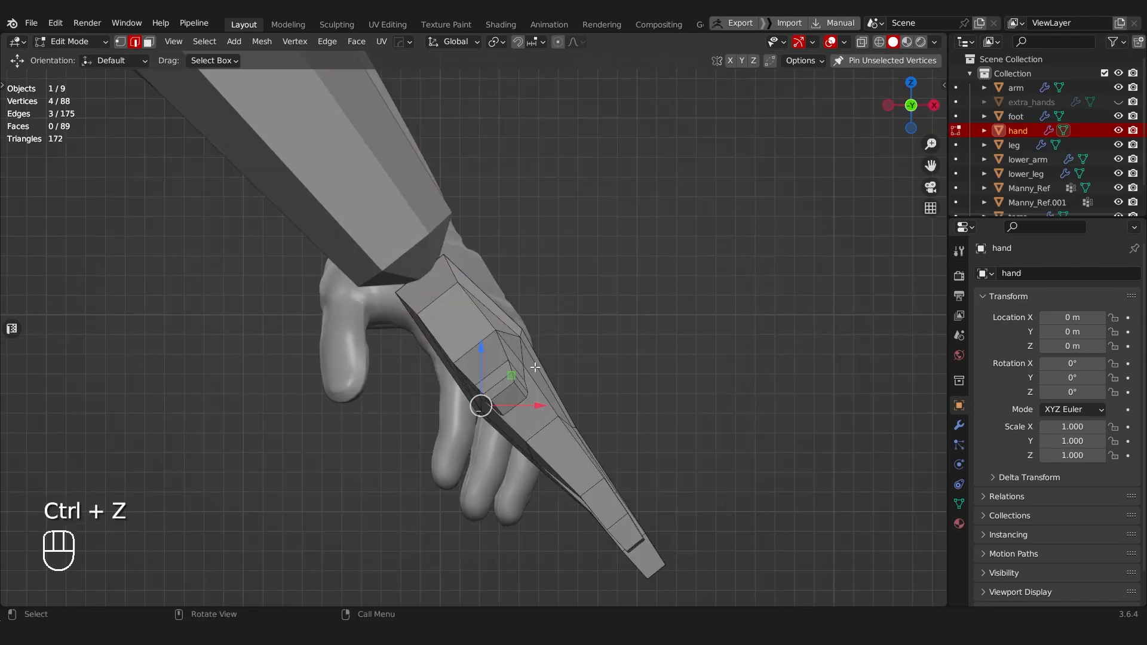
{"action": "mouse_move", "coordinate": [508, 376]}
{"action": "left_mouse_down"}
{"action": "mouse_move", "coordinate": [520, 369]}
{"action": "mouse_move", "coordinate": [497, 363]}
{"action": "left_mouse_up"}
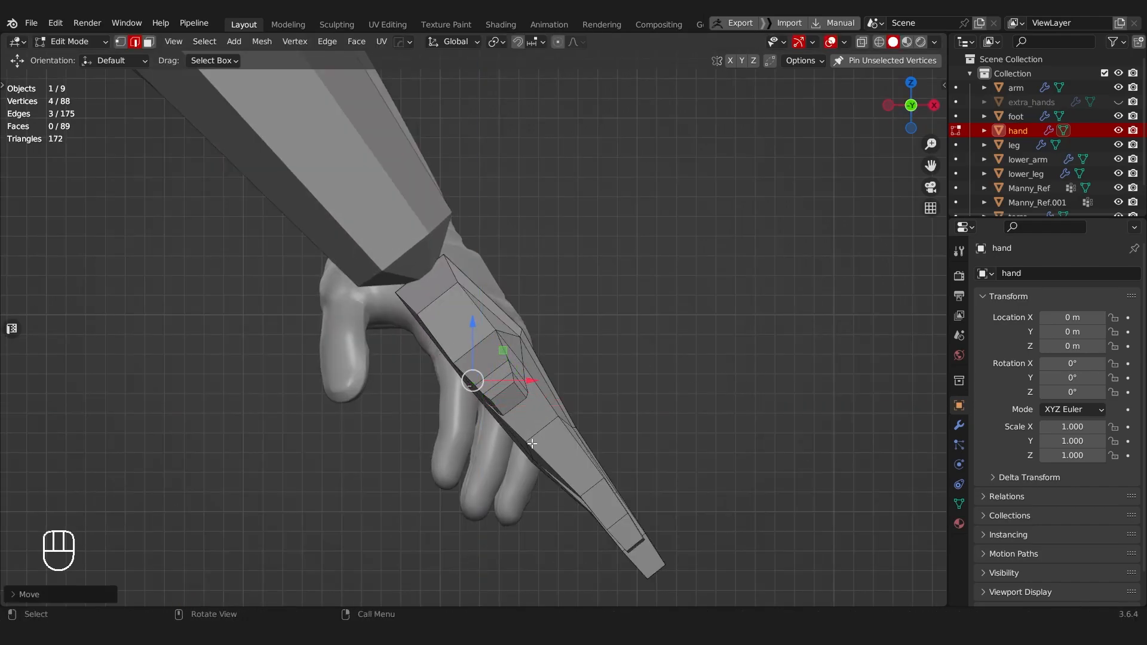
Step: Switch the hand to vertex selection with X-ray on and activate the Select Box tool
{"action": "key", "text": "Tab"}
{"action": "key", "text": "alt+z"}
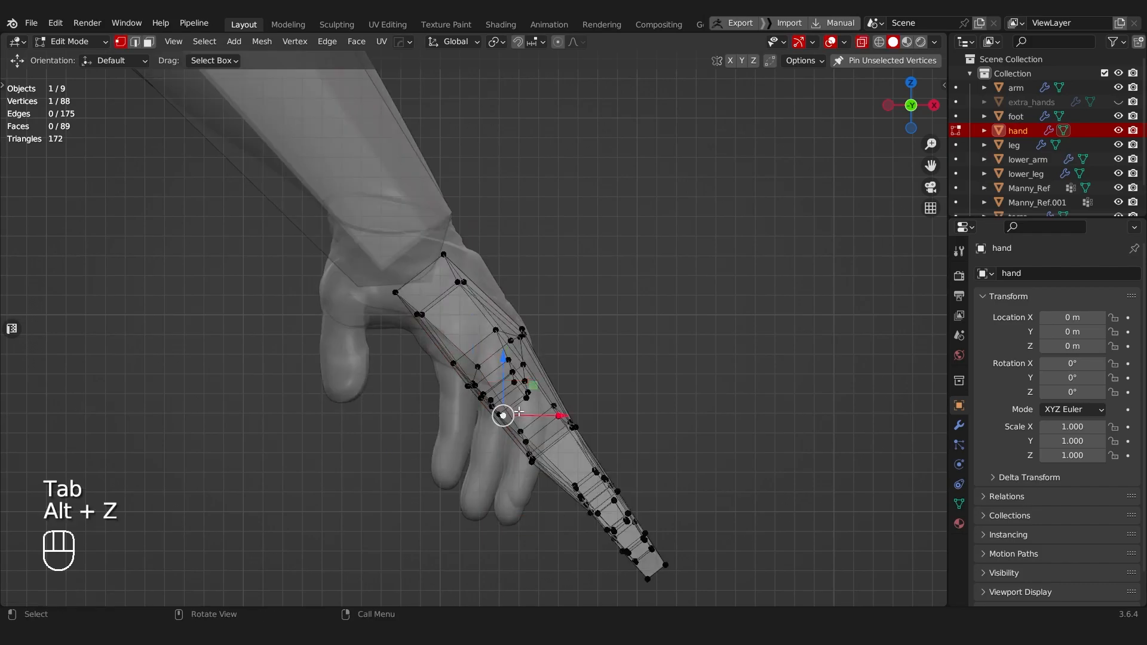
{"action": "key", "text": "t"}
{"action": "key", "text": "t"}
{"action": "key", "text": "t"}
{"action": "key", "text": "t"}
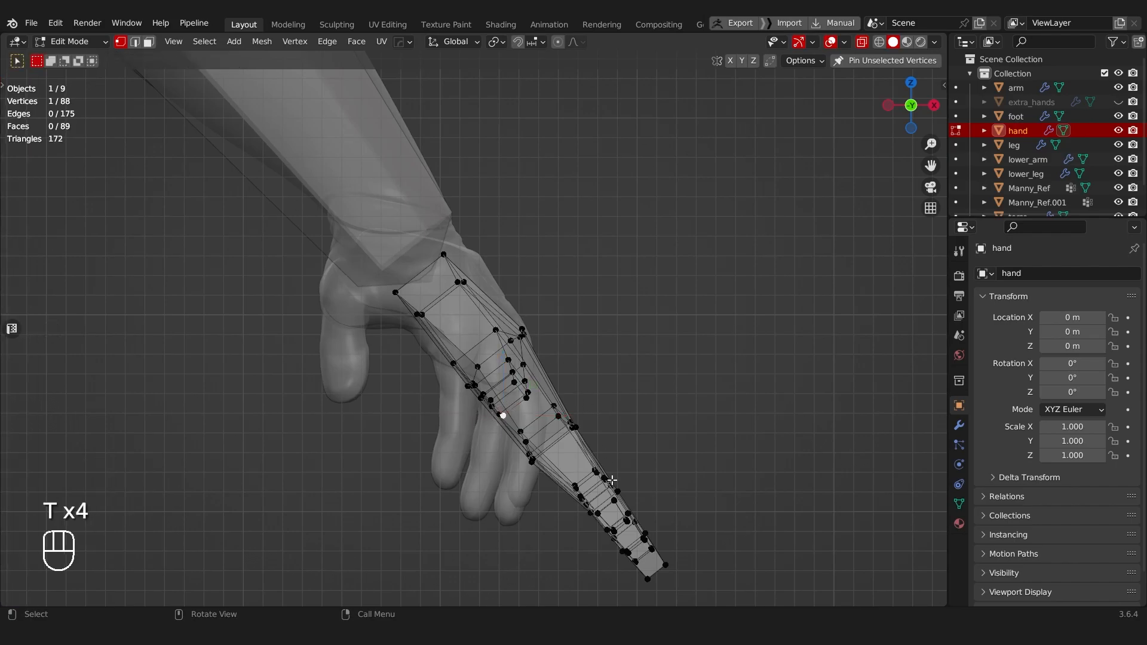
Step: Select the knuckle vertices across the finger bases and move them about 0.004 m toward the back of the hand, then return to Object Mode
{"action": "left_click_drag", "start_coordinate": [515, 470], "coordinate": [517, 471]}
{"action": "middle_click_drag", "start_coordinate": [517, 472], "coordinate": [498, 443]}
{"action": "key", "text": "alt+z"}
{"action": "middle_click_drag", "start_coordinate": [531, 399], "coordinate": [648, 347]}
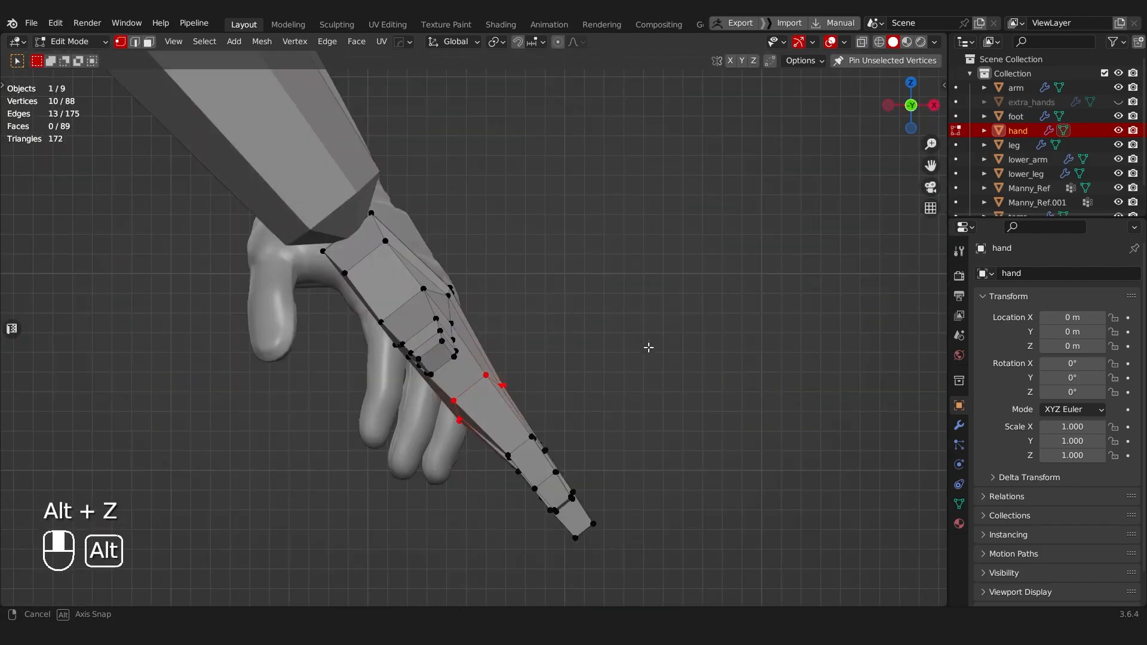
{"action": "key", "text": "g"}
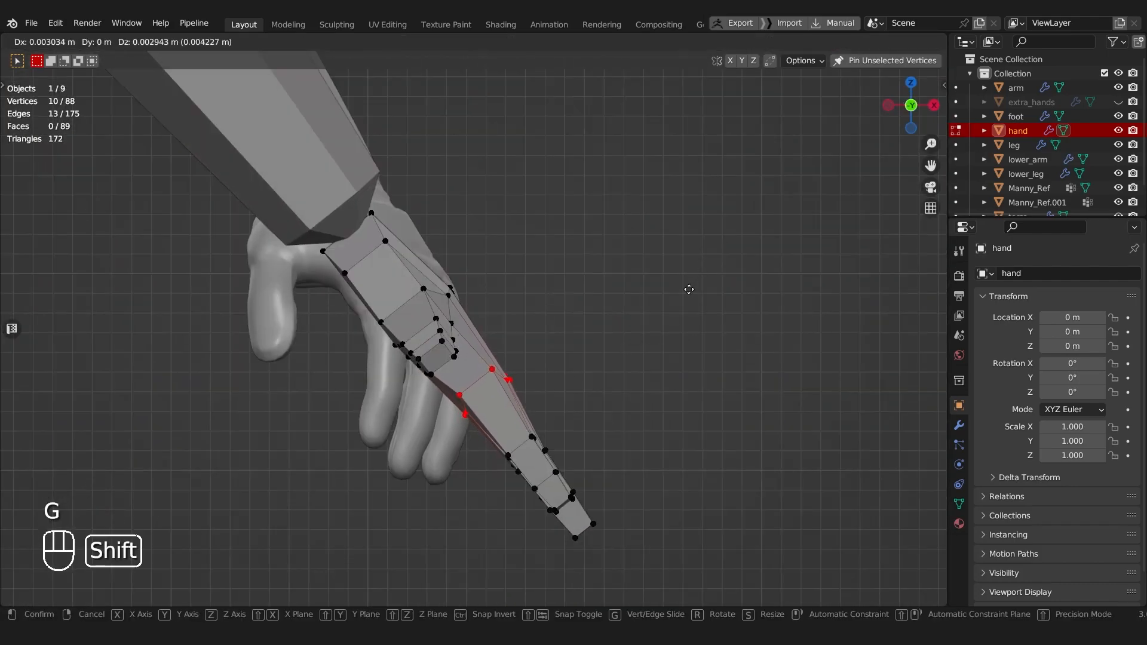
{"action": "left_click", "coordinate": [693, 287]}
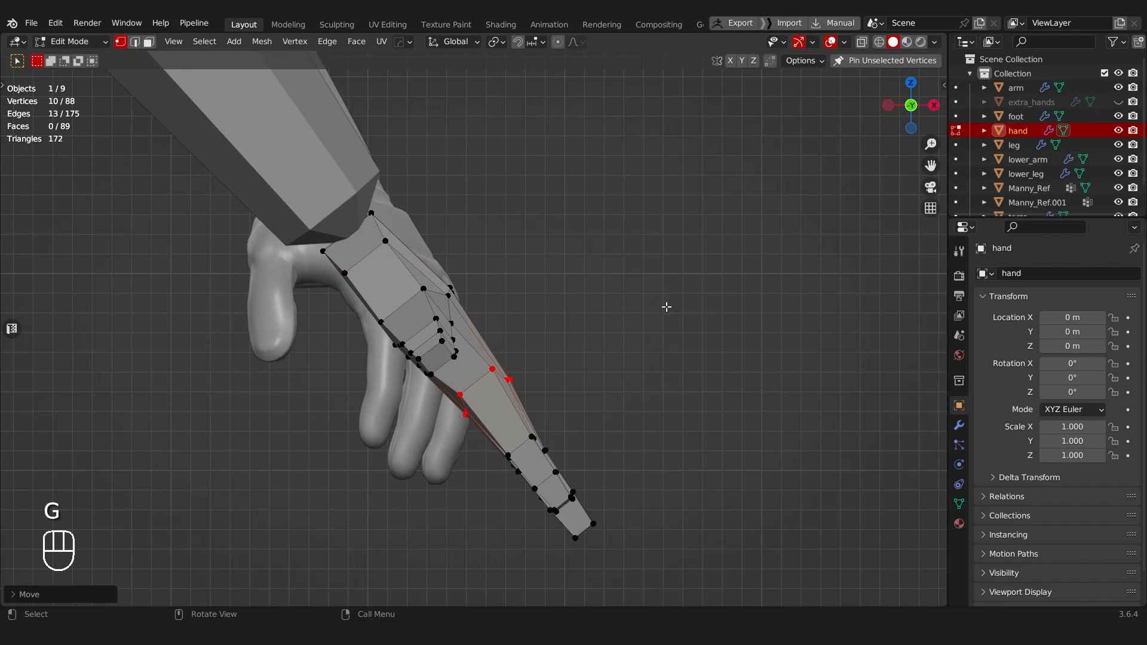
{"action": "middle_click_drag", "start_coordinate": [478, 388], "coordinate": [391, 474]}
{"action": "key", "text": "Tab"}
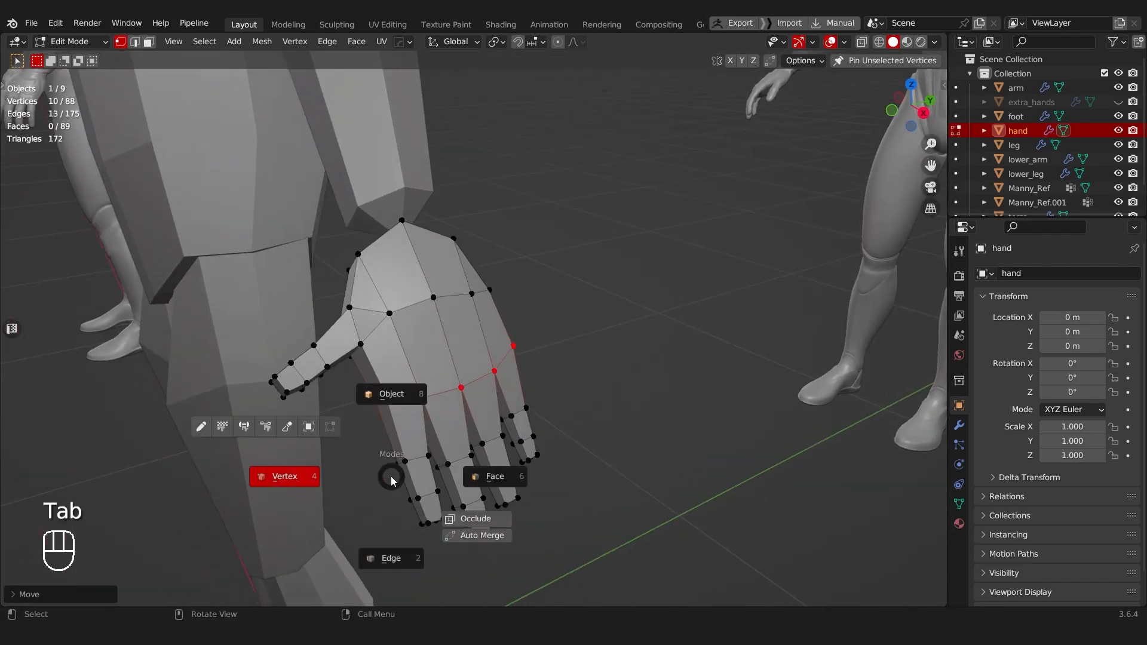
{"action": "left_click", "coordinate": [391, 412]}
{"action": "scroll", "coordinate": [447, 374], "scroll_direction": "down", "scroll_amount": 5}
{"action": "middle_click_drag", "start_coordinate": [447, 374], "coordinate": [345, 421]}
Step: Select the middle joint loops of the four fingers and move them slightly toward the back of the hand in front view
{"action": "key", "text": "Tab"}
{"action": "left_click", "coordinate": [588, 426]}
{"action": "key", "text": "alt+z"}
{"action": "key", "text": "alt+z"}
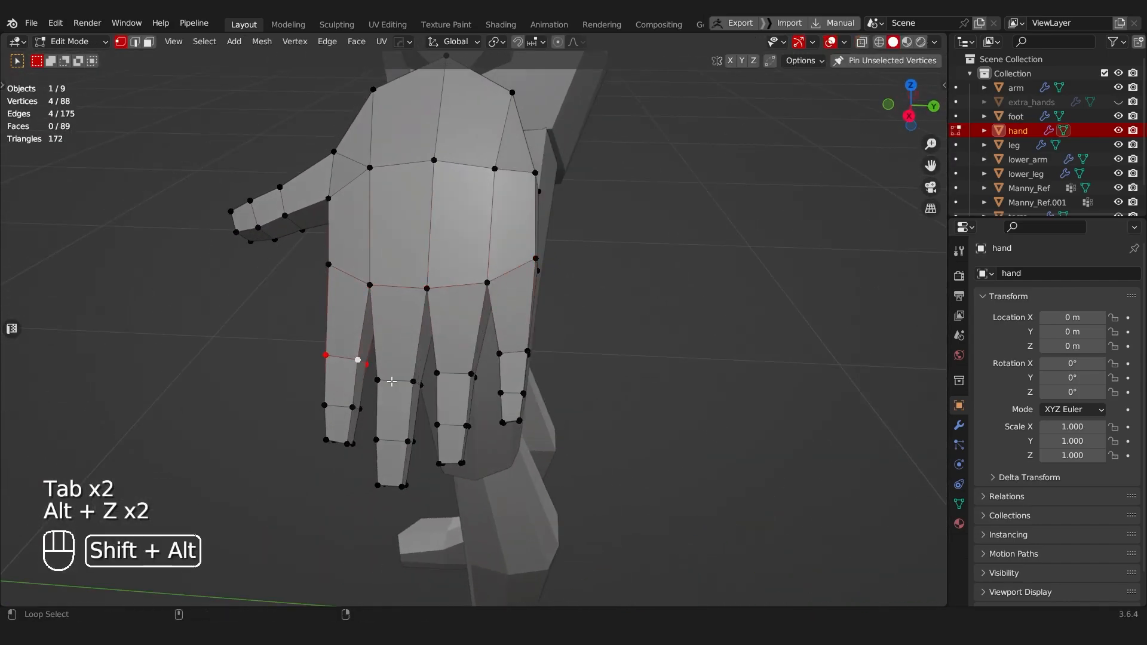
{"action": "left_click", "coordinate": [513, 349], "text": "alt+shift"}
{"action": "middle_click_drag", "start_coordinate": [512, 349], "coordinate": [572, 339]}
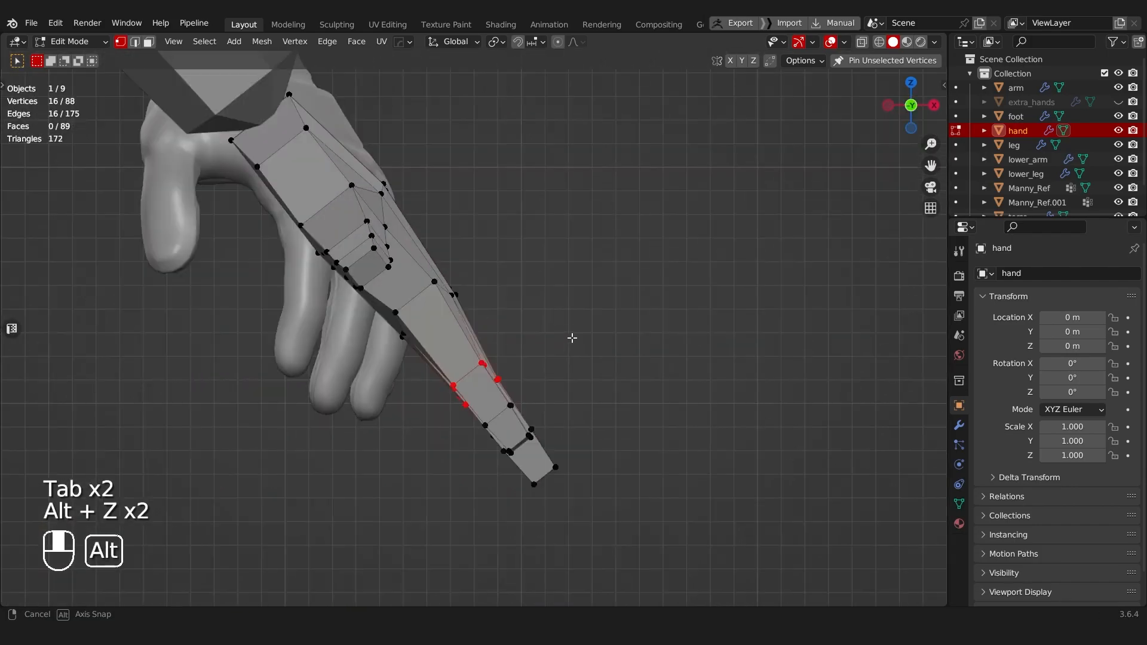
{"action": "key", "text": "g"}
{"action": "left_click", "coordinate": [607, 220]}
{"action": "middle_click_drag", "start_coordinate": [607, 221], "coordinate": [359, 342]}
Step: Select the faces of the little finger's two outer segments and nudge them to reshape the finger
{"action": "key", "text": "Tab"}
{"action": "scroll", "coordinate": [359, 342], "scroll_direction": "up", "scroll_amount": 3}
{"action": "key", "text": "Tab"}
{"action": "left_click", "coordinate": [504, 350]}
{"action": "middle_click_drag", "start_coordinate": [512, 356], "coordinate": [551, 381]}
{"action": "key", "text": "alt+z"}
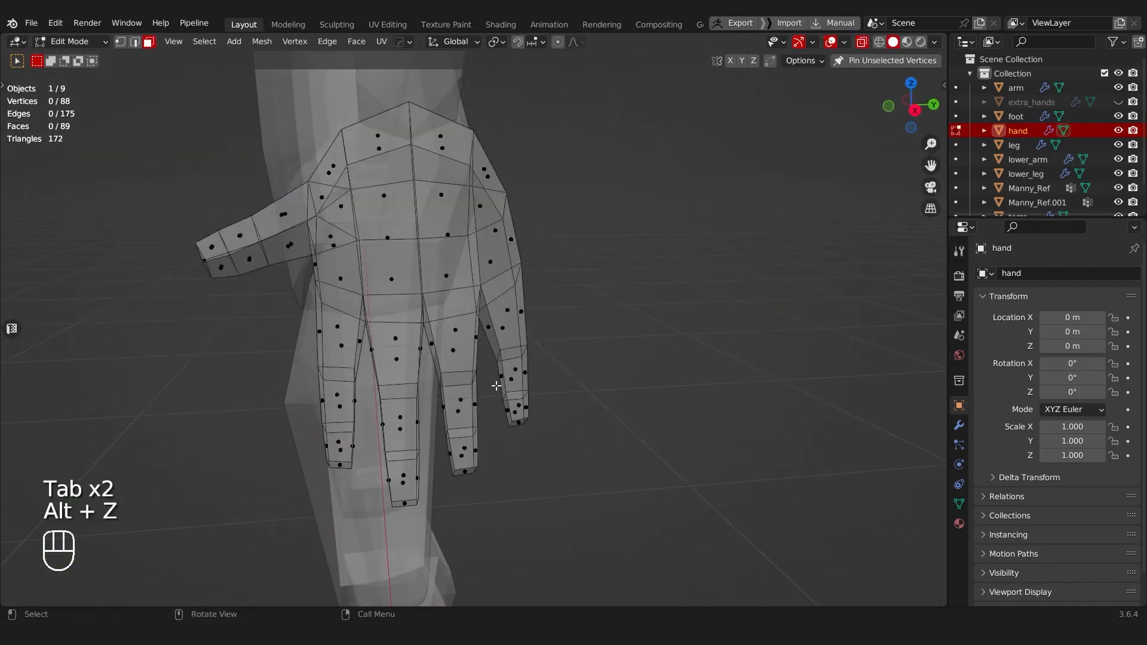
{"action": "middle_click_drag", "start_coordinate": [563, 454], "coordinate": [559, 429]}
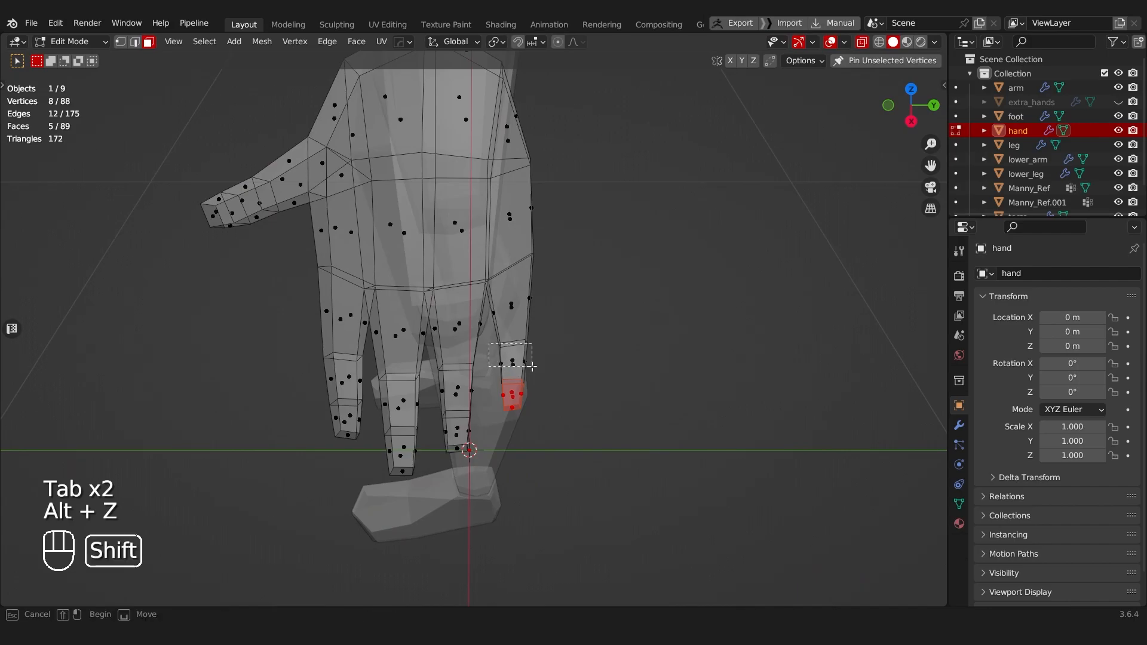
{"action": "left_click_drag", "start_coordinate": [489, 345], "coordinate": [524, 362], "text": "shift"}
{"action": "key", "text": "g"}
{"action": "left_click", "coordinate": [554, 300]}
Step: Fatten the little finger's outer segments by about 0.001 m with Shrink/Fatten and clear the selection
{"action": "key", "text": "alt+z"}
{"action": "middle_click_drag", "start_coordinate": [555, 301], "coordinate": [651, 333]}
{"action": "key", "text": "alt+s"}
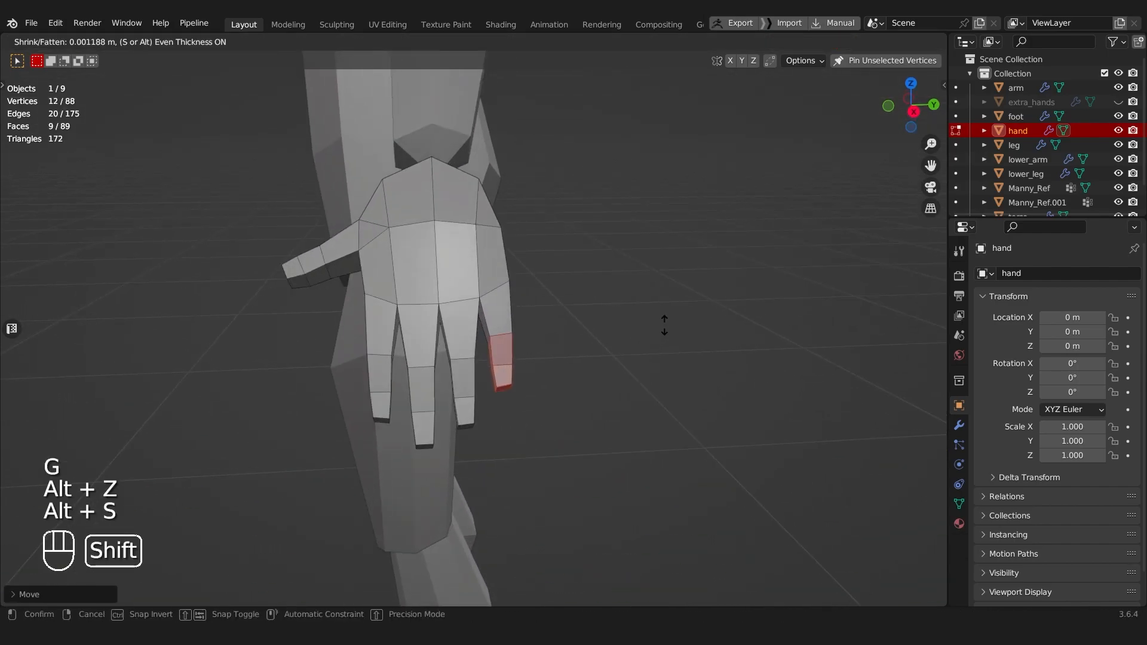
{"action": "left_click", "coordinate": [469, 375]}
{"action": "key", "text": "a"}
{"action": "middle_click_drag", "start_coordinate": [322, 282], "coordinate": [556, 356]}
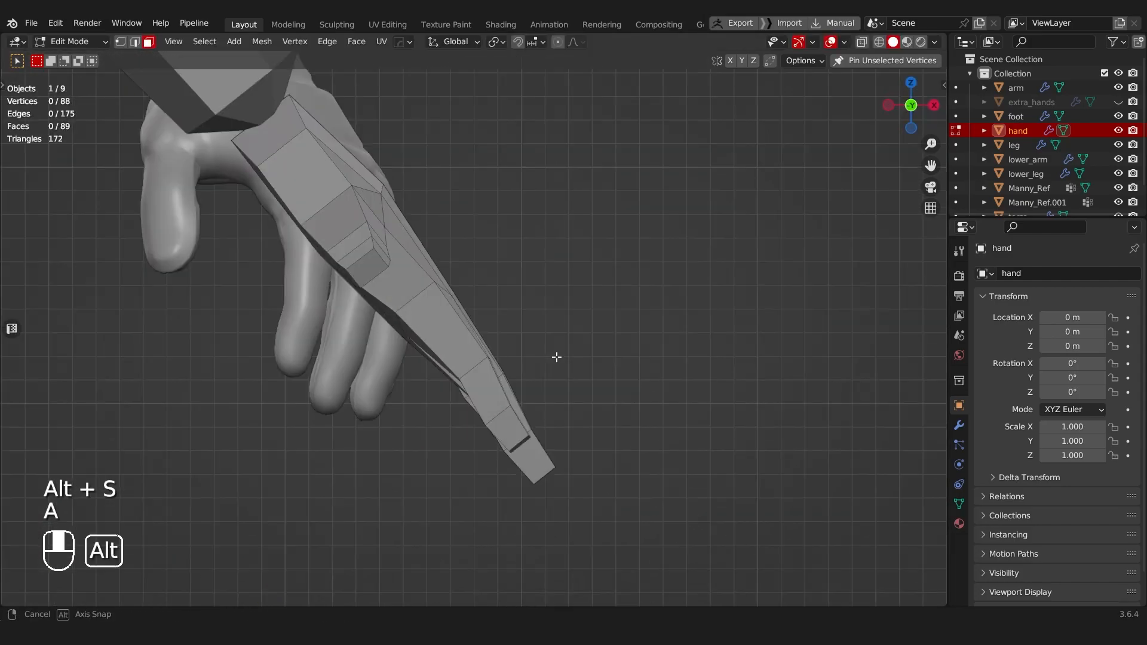
{"action": "middle_click_drag", "start_coordinate": [482, 358], "coordinate": [415, 412]}
Step: Try a two-segment bevel about 0.003 m wide on the joint edge loops of the four fingers
{"action": "key", "text": "Tab"}
{"action": "left_click", "coordinate": [413, 510]}
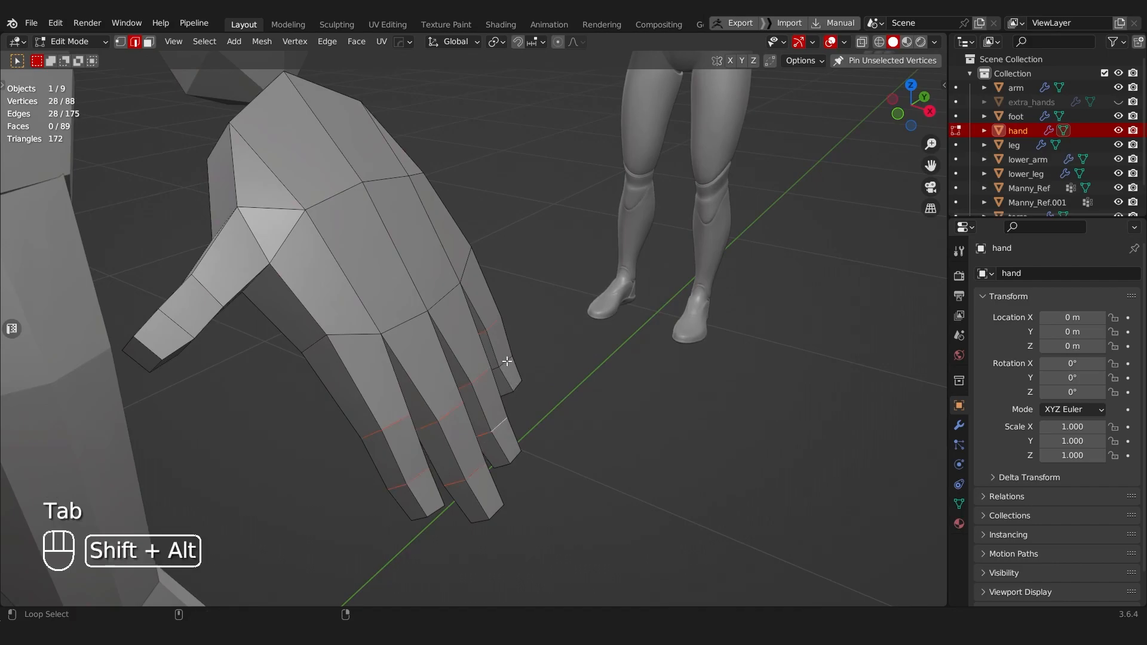
{"action": "key", "text": "b"}
{"action": "key", "text": "ctrl+b"}
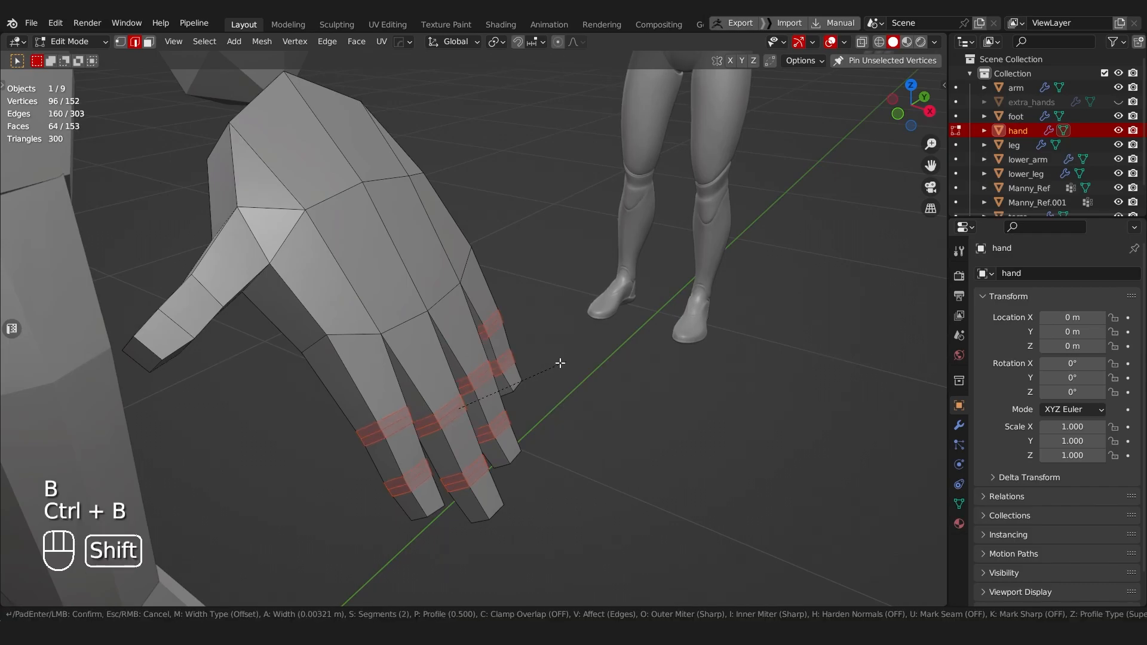
{"action": "left_click", "coordinate": [595, 353]}
{"action": "middle_click_drag", "start_coordinate": [595, 353], "coordinate": [531, 323]}
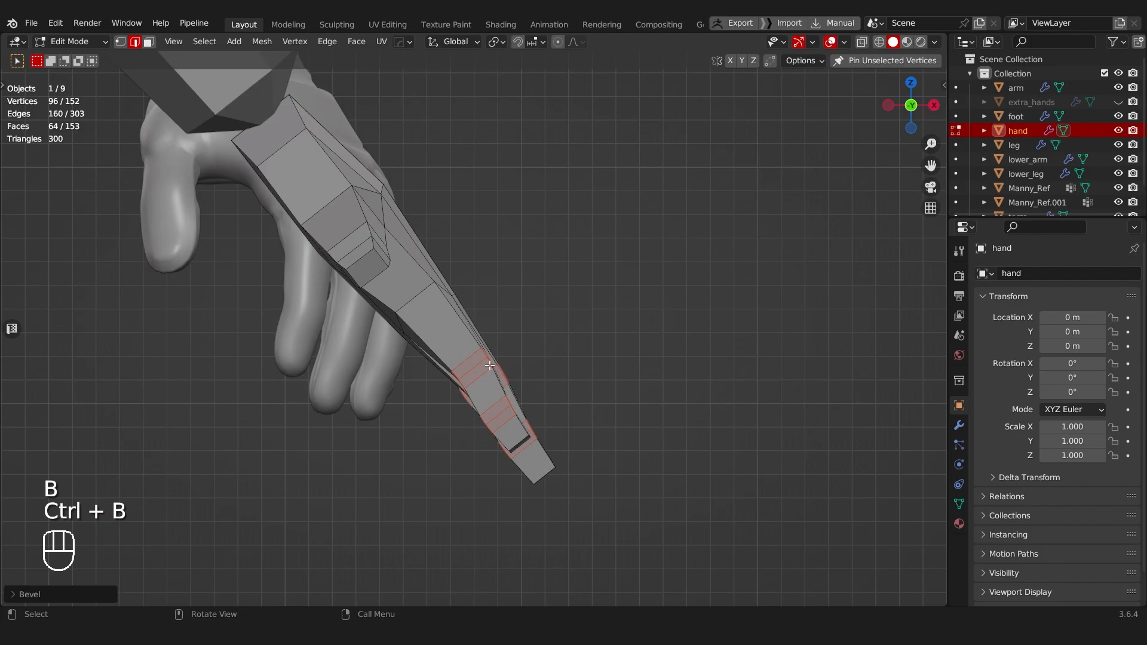
{"action": "scroll", "coordinate": [457, 412], "scroll_direction": "up", "scroll_amount": 1}
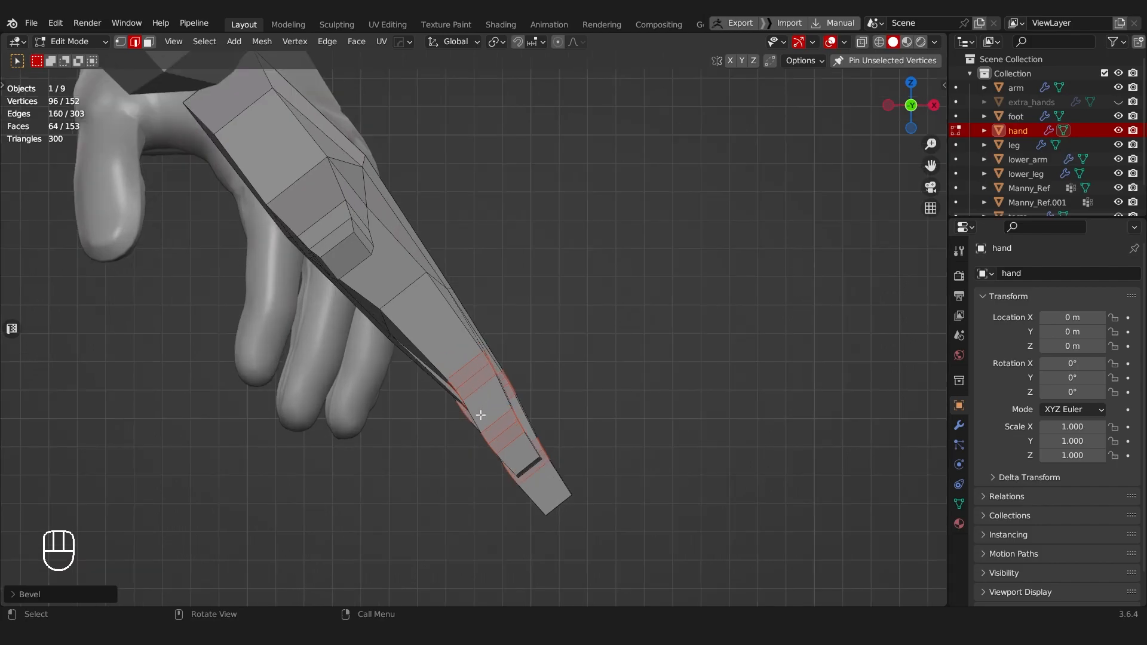
{"action": "mouse_move", "coordinate": [491, 375]}
{"action": "middle_mouse_down"}
{"action": "mouse_move", "coordinate": [461, 401]}
{"action": "mouse_move", "coordinate": [413, 388]}
{"action": "mouse_move", "coordinate": [404, 358]}
{"action": "mouse_move", "coordinate": [374, 341]}
{"action": "mouse_move", "coordinate": [519, 378]}
{"action": "mouse_move", "coordinate": [457, 305]}
{"action": "mouse_move", "coordinate": [554, 407]}
{"action": "mouse_move", "coordinate": [571, 364]}
{"action": "mouse_move", "coordinate": [431, 376]}
{"action": "mouse_move", "coordinate": [432, 317]}
{"action": "mouse_move", "coordinate": [495, 410]}
{"action": "mouse_move", "coordinate": [540, 407]}
{"action": "mouse_move", "coordinate": [471, 399]}
{"action": "mouse_move", "coordinate": [561, 412]}
{"action": "mouse_move", "coordinate": [593, 391]}
{"action": "mouse_move", "coordinate": [615, 342]}
{"action": "mouse_move", "coordinate": [582, 367]}
{"action": "middle_mouse_up"}
Step: Return the hand to Object Mode and save the file
{"action": "key", "text": "Tab"}
{"action": "key", "text": "ctrl+s"}
{"action": "scroll", "coordinate": [382, 355], "scroll_direction": "down", "scroll_amount": 2}
{"action": "scroll", "coordinate": [570, 365], "scroll_direction": "up", "scroll_amount": 4}
{"action": "scroll", "coordinate": [471, 399], "scroll_direction": "up", "scroll_amount": 5}
Step: Widen the hand's wrist end by vertex-sliding its two corner vertices outward along their shared edge
{"action": "key", "text": "Tab"}
{"action": "left_click", "coordinate": [578, 389]}
{"action": "key", "text": "Tab"}
{"action": "left_click", "coordinate": [584, 358]}
{"action": "left_click", "coordinate": [590, 356]}
{"action": "key", "text": "g"}
{"action": "key", "text": "g"}
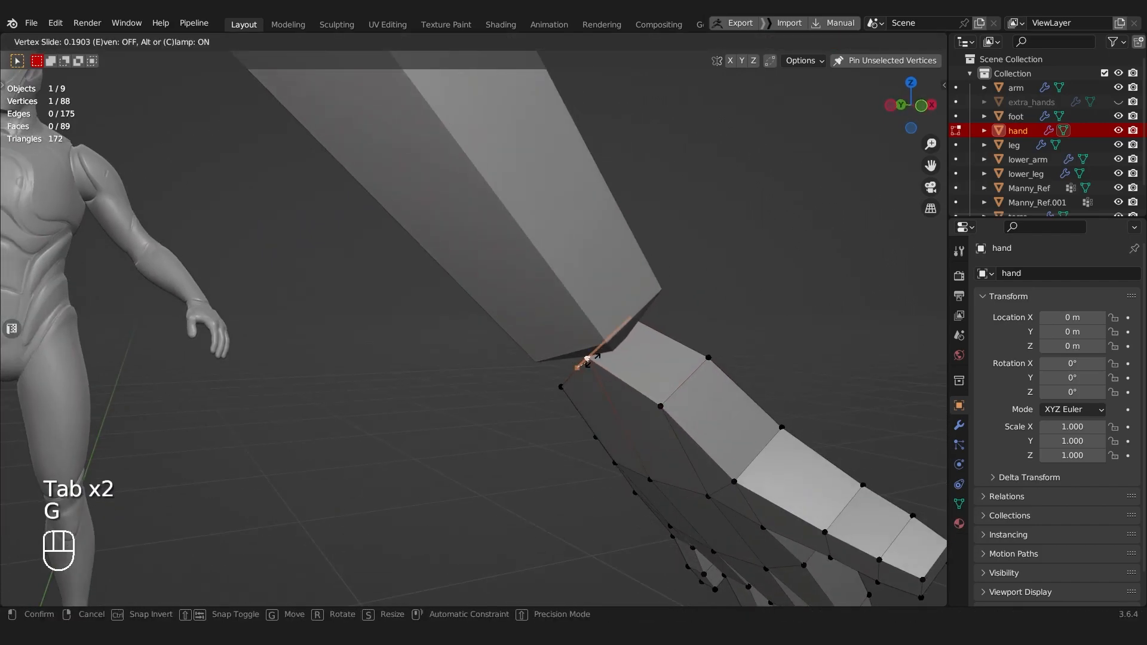
{"action": "left_click", "coordinate": [565, 384]}
{"action": "middle_click_drag", "start_coordinate": [565, 384], "coordinate": [568, 381]}
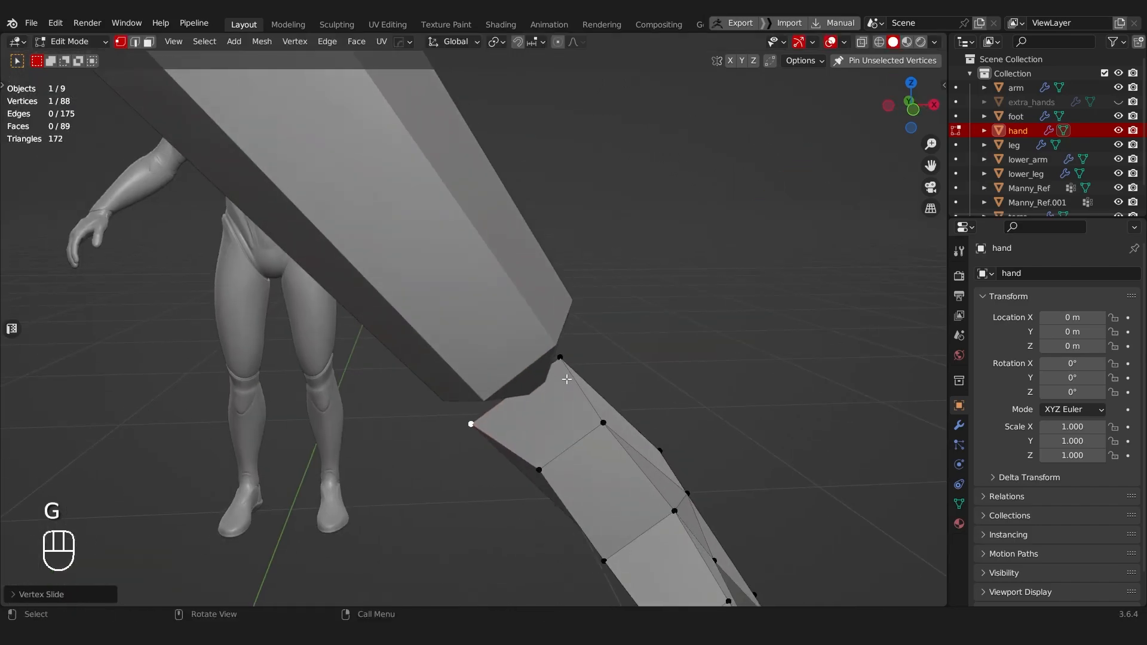
{"action": "key", "text": "g"}
{"action": "key", "text": "g"}
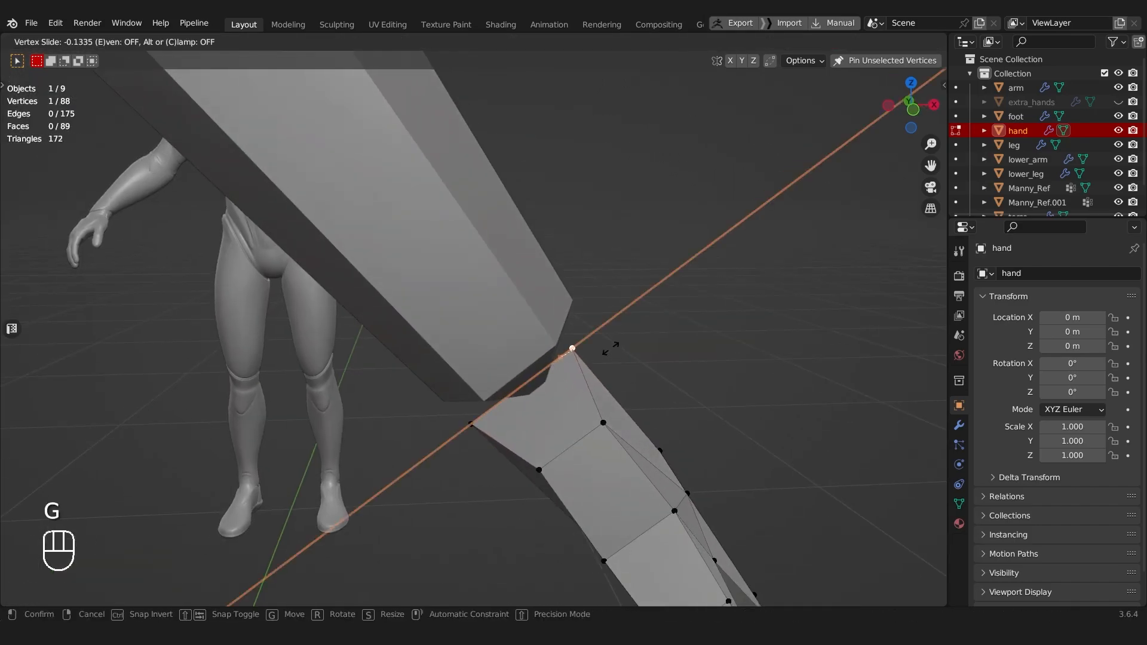
{"action": "left_click", "coordinate": [625, 341]}
Step: Select the whole hand mesh and move it about 0.018 m up toward the forearm in front view
{"action": "middle_click_drag", "start_coordinate": [627, 335], "coordinate": [619, 360]}
{"action": "key", "text": "a"}
{"action": "key", "text": "g"}
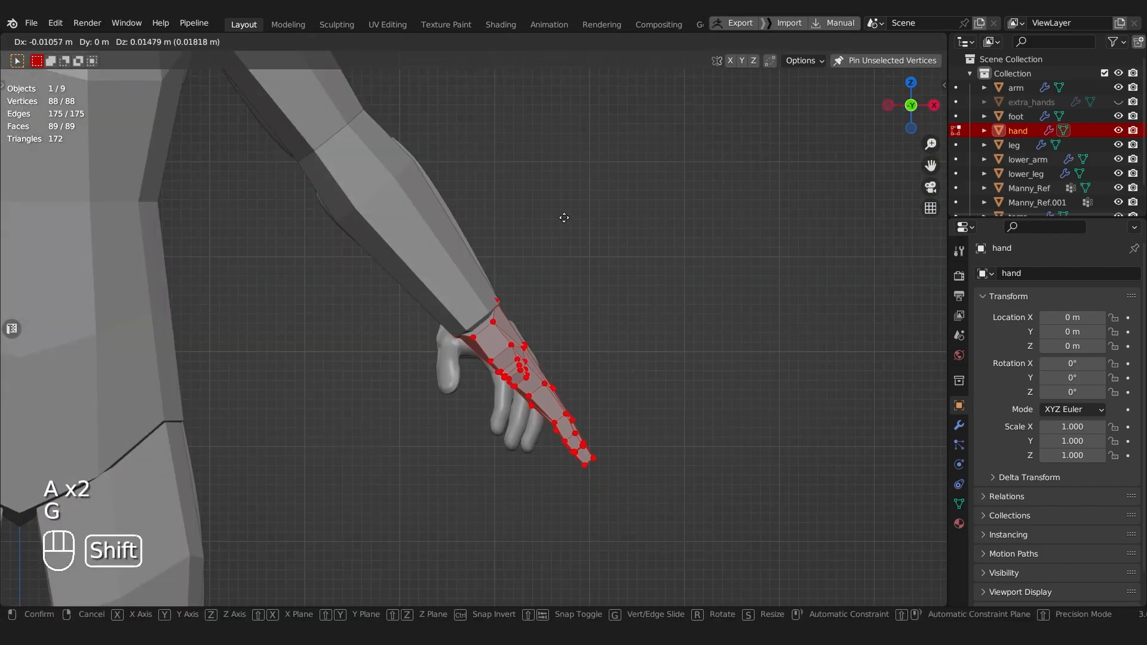
{"action": "left_click", "coordinate": [589, 358]}
{"action": "key", "text": "Tab"}
Step: Examine the whole low-poly body and its proportions from several angles
{"action": "scroll", "coordinate": [580, 327], "scroll_direction": "down", "scroll_amount": 4}
{"action": "key", "text": "a"}
{"action": "middle_click_drag", "start_coordinate": [580, 327], "coordinate": [461, 326]}
{"action": "scroll", "coordinate": [464, 345], "scroll_direction": "down", "scroll_amount": 3}
{"action": "right_click", "coordinate": [435, 306]}
{"action": "middle_click_drag", "start_coordinate": [388, 272], "coordinate": [321, 354]}
{"action": "left_click_drag", "start_coordinate": [218, 305], "coordinate": [563, 426]}
{"action": "middle_click_drag", "start_coordinate": [563, 425], "coordinate": [552, 248]}
{"action": "right_click", "coordinate": [552, 247]}
{"action": "left_click", "coordinate": [507, 224]}
{"action": "middle_click_drag", "start_coordinate": [472, 239], "coordinate": [550, 246], "text": "shift"}
{"action": "key", "text": "a"}
{"action": "middle_click_drag", "start_coordinate": [653, 287], "coordinate": [619, 335]}
Step: Undo the last two changes and save the file
{"action": "key", "text": "ctrl+z"}
{"action": "key", "text": "ctrl+z"}
{"action": "scroll", "coordinate": [615, 335], "scroll_direction": "up", "scroll_amount": 3}
{"action": "key", "text": "ctrl+s"}
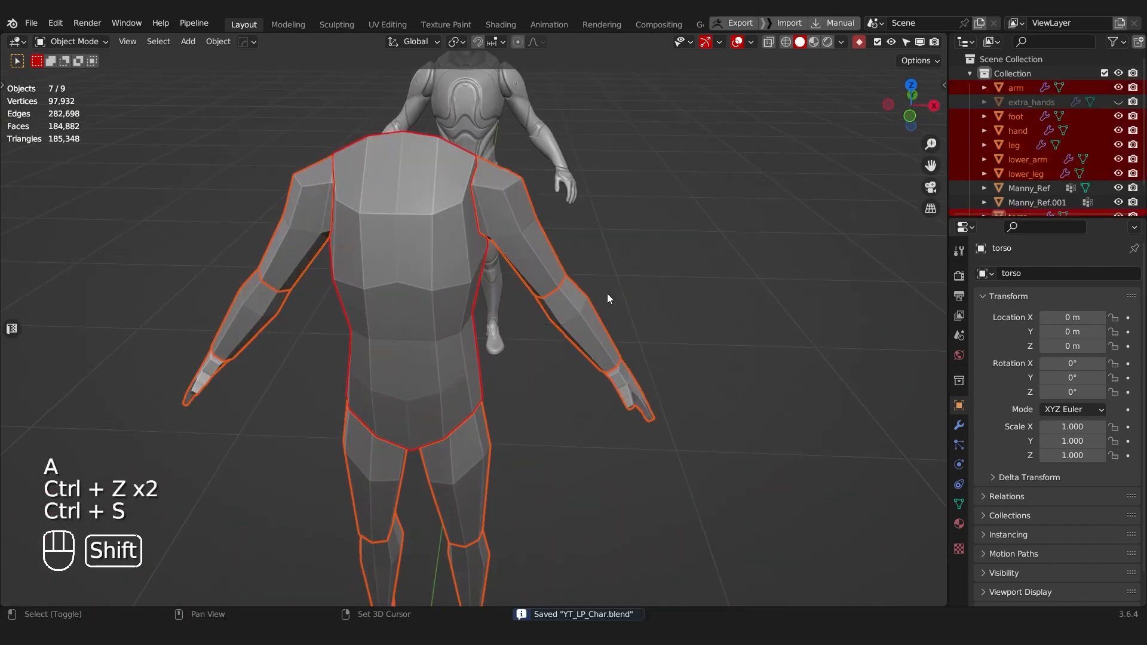
Step: Edit the body parts together and move the vertex at the back of the mid-thigh along the Y axis in side view
{"action": "middle_click_drag", "start_coordinate": [608, 288], "coordinate": [513, 364]}
{"action": "middle_click_drag", "start_coordinate": [656, 202], "coordinate": [413, 218]}
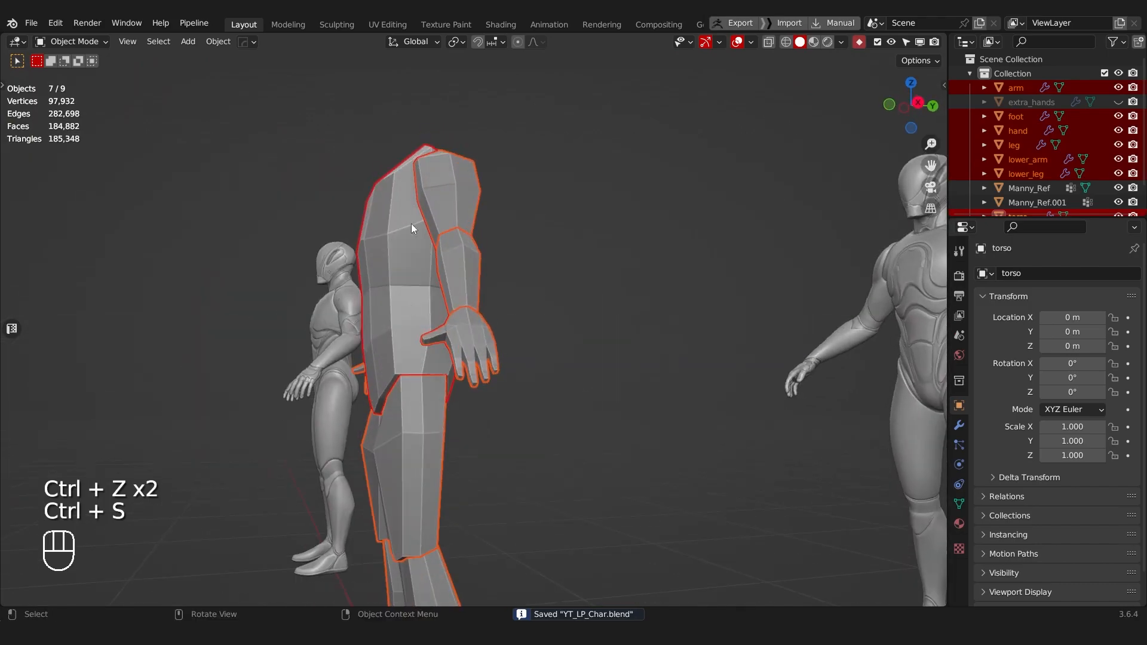
{"action": "middle_click_drag", "start_coordinate": [464, 311], "coordinate": [391, 374]}
{"action": "scroll", "coordinate": [391, 374], "scroll_direction": "up", "scroll_amount": 3}
{"action": "key", "text": "Tab"}
{"action": "left_click", "coordinate": [391, 439]}
{"action": "middle_click_drag", "start_coordinate": [337, 425], "coordinate": [335, 364], "text": "shift"}
{"action": "left_click", "coordinate": [345, 441]}
{"action": "middle_click_drag", "start_coordinate": [368, 436], "coordinate": [507, 438]}
{"action": "key", "text": "g"}
{"action": "key", "text": "y"}
{"action": "left_click", "coordinate": [464, 482]}
Step: Select the three vertices at the back of the mid-thigh with X-ray on and move them to fit the reference in side view
{"action": "key", "text": "alt+z"}
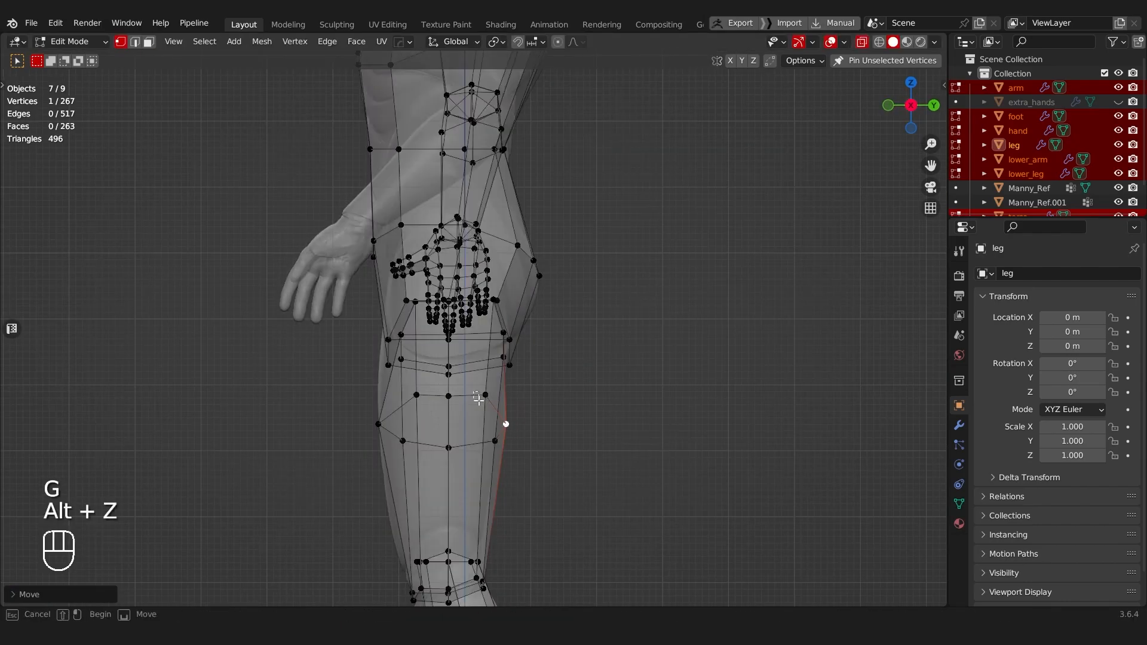
{"action": "left_click_drag", "start_coordinate": [473, 392], "coordinate": [545, 470]}
{"action": "key", "text": "g"}
{"action": "right_click", "coordinate": [646, 463], "text": "shift"}
{"action": "key", "text": "g"}
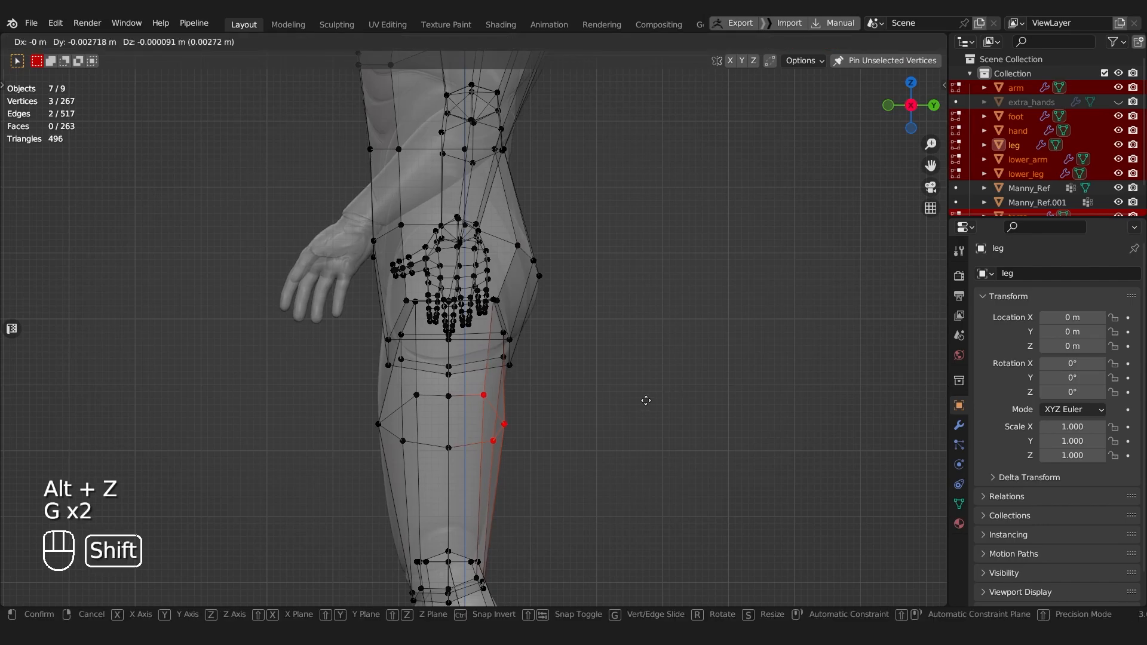
{"action": "left_click", "coordinate": [578, 400]}
{"action": "key", "text": "g"}
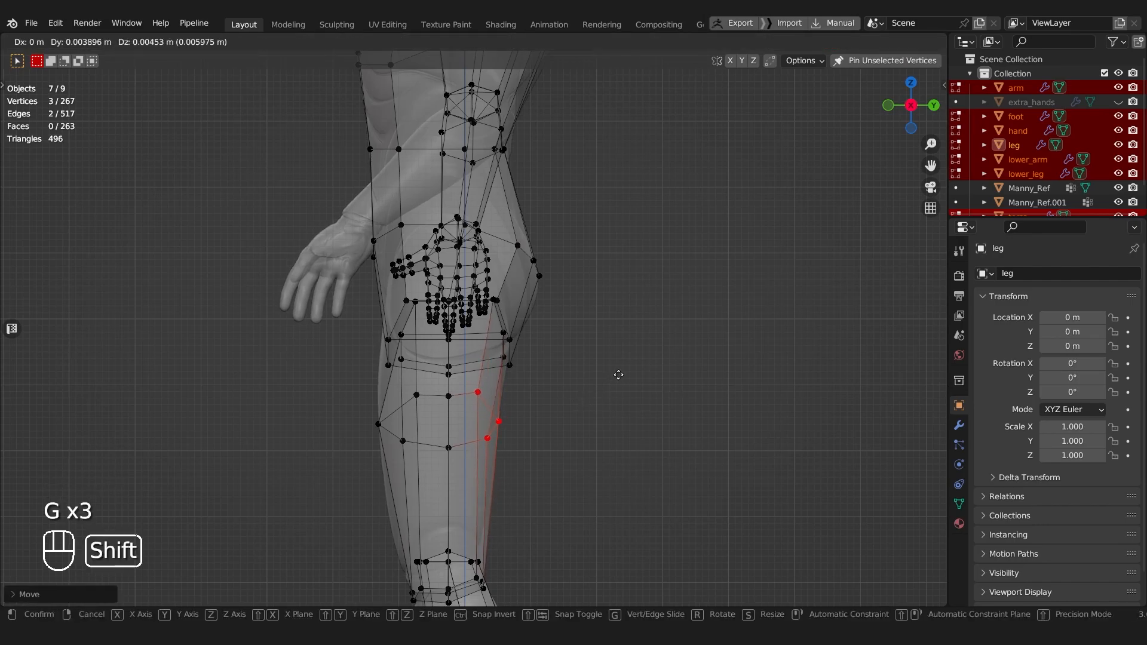
{"action": "left_click", "coordinate": [616, 445]}
Step: Return to Object Mode, save the file and deselect all body parts
{"action": "scroll", "coordinate": [558, 415], "scroll_direction": "down", "scroll_amount": 5}
{"action": "key", "text": "Tab"}
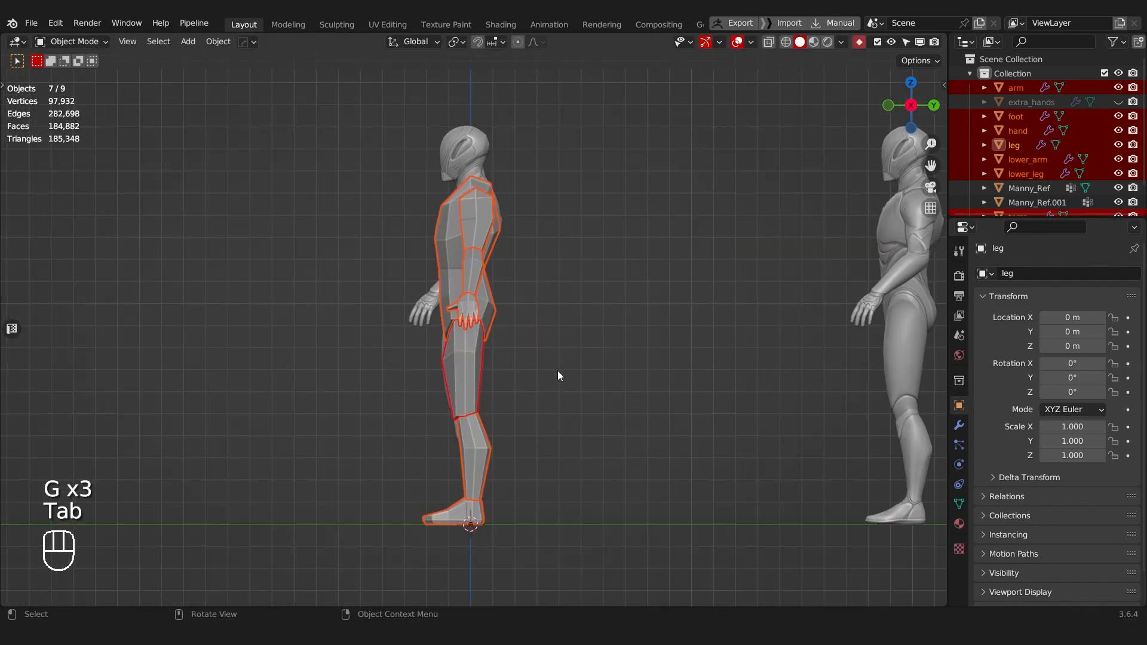
{"action": "key", "text": "ctrl+s"}
{"action": "middle_click_drag", "start_coordinate": [525, 317], "coordinate": [472, 402]}
{"action": "scroll", "coordinate": [395, 355], "scroll_direction": "up", "scroll_amount": 3}
{"action": "key", "text": "a"}
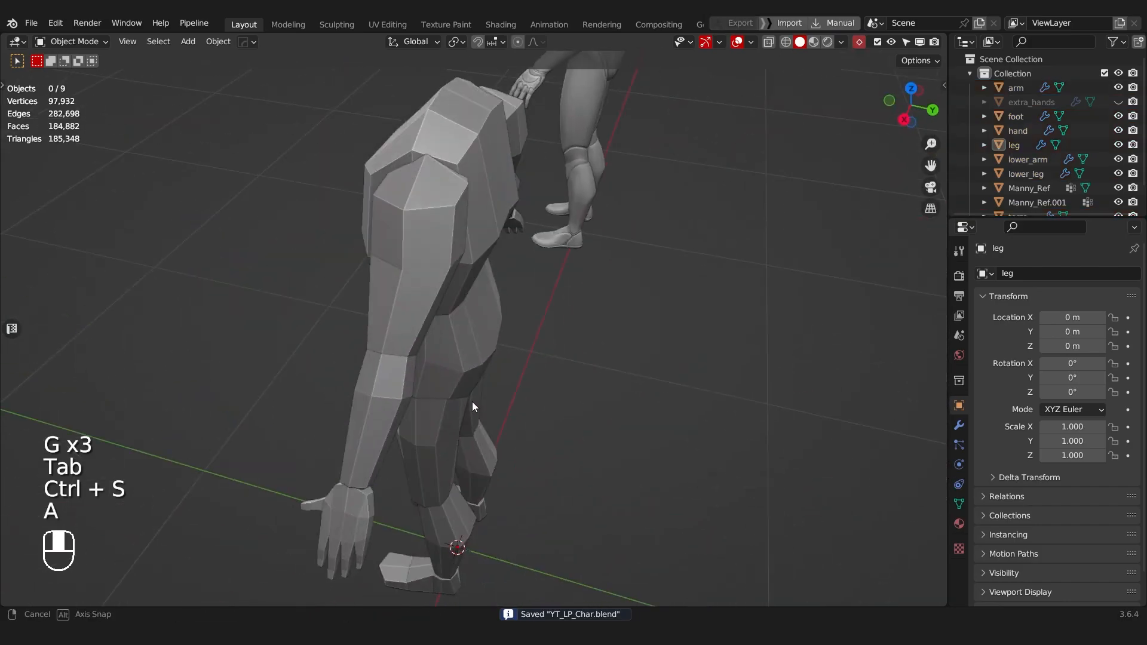
Step: Select the torso and open its mesh for edge editing
{"action": "scroll", "coordinate": [418, 388], "scroll_direction": "down", "scroll_amount": 3}
{"action": "middle_click_drag", "start_coordinate": [381, 372], "coordinate": [604, 302]}
{"action": "scroll", "coordinate": [478, 335], "scroll_direction": "up", "scroll_amount": 3}
{"action": "middle_click_drag", "start_coordinate": [471, 332], "coordinate": [442, 382]}
{"action": "left_click", "coordinate": [475, 346]}
{"action": "scroll", "coordinate": [454, 419], "scroll_direction": "up", "scroll_amount": 3}
{"action": "key", "text": "Tab"}
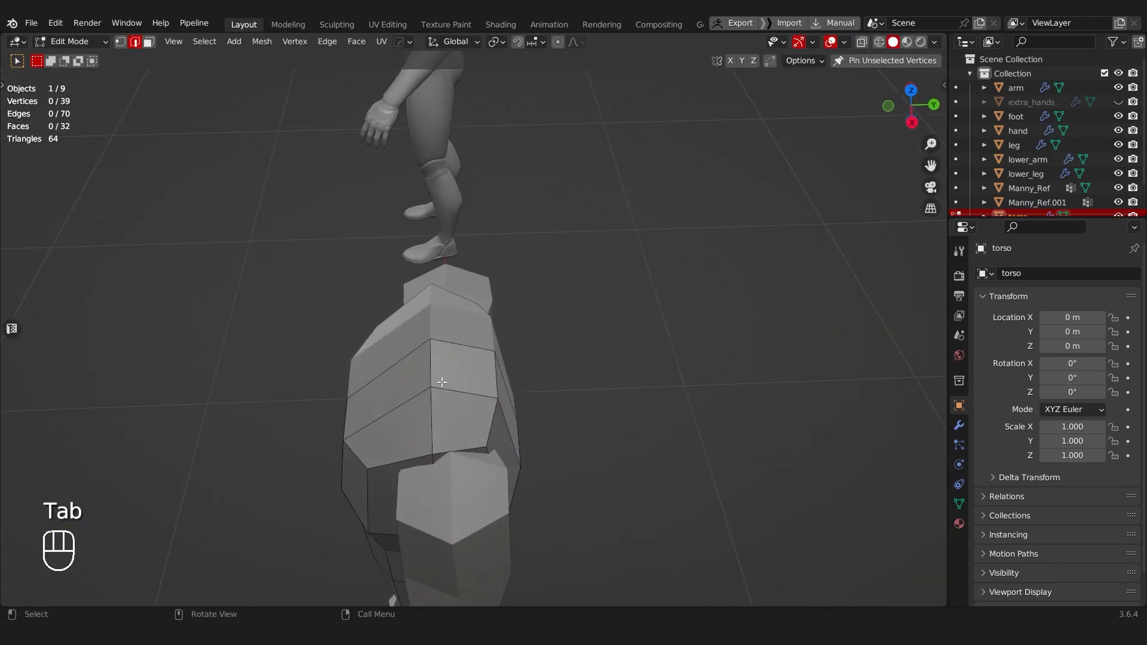
{"action": "left_click", "coordinate": [433, 343]}
{"action": "key", "text": "ctrl+b"}
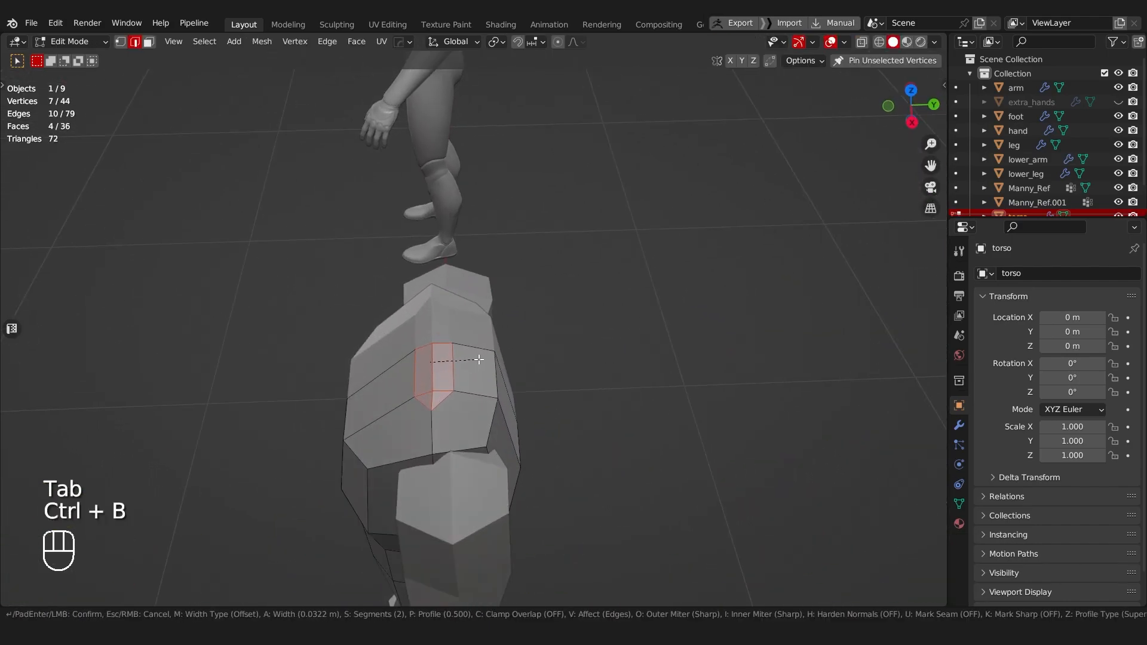
{"action": "right_click", "coordinate": [482, 360]}
Step: Duplicate the torso's top face at the neck, raise the copy above the torso and separate it into its own object
{"action": "mouse_move", "coordinate": [482, 361]}
{"action": "middle_mouse_down"}
{"action": "mouse_move", "coordinate": [525, 343]}
{"action": "mouse_move", "coordinate": [568, 360]}
{"action": "mouse_move", "coordinate": [489, 379]}
{"action": "mouse_move", "coordinate": [537, 393]}
{"action": "mouse_move", "coordinate": [602, 343]}
{"action": "mouse_move", "coordinate": [514, 304]}
{"action": "mouse_move", "coordinate": [550, 266]}
{"action": "mouse_move", "coordinate": [556, 327]}
{"action": "middle_mouse_up"}
{"action": "key", "text": "Tab"}
{"action": "left_click", "coordinate": [556, 378]}
{"action": "left_click", "coordinate": [515, 368]}
{"action": "key", "text": "d"}
{"action": "key", "text": "z"}
{"action": "left_click", "coordinate": [602, 343]}
{"action": "key", "text": "shift+d"}
{"action": "left_click", "coordinate": [594, 315]}
{"action": "key", "text": "p"}
{"action": "left_click", "coordinate": [554, 328]}
Step: Rename the separated face object as head and save the file
{"action": "key", "text": "Tab"}
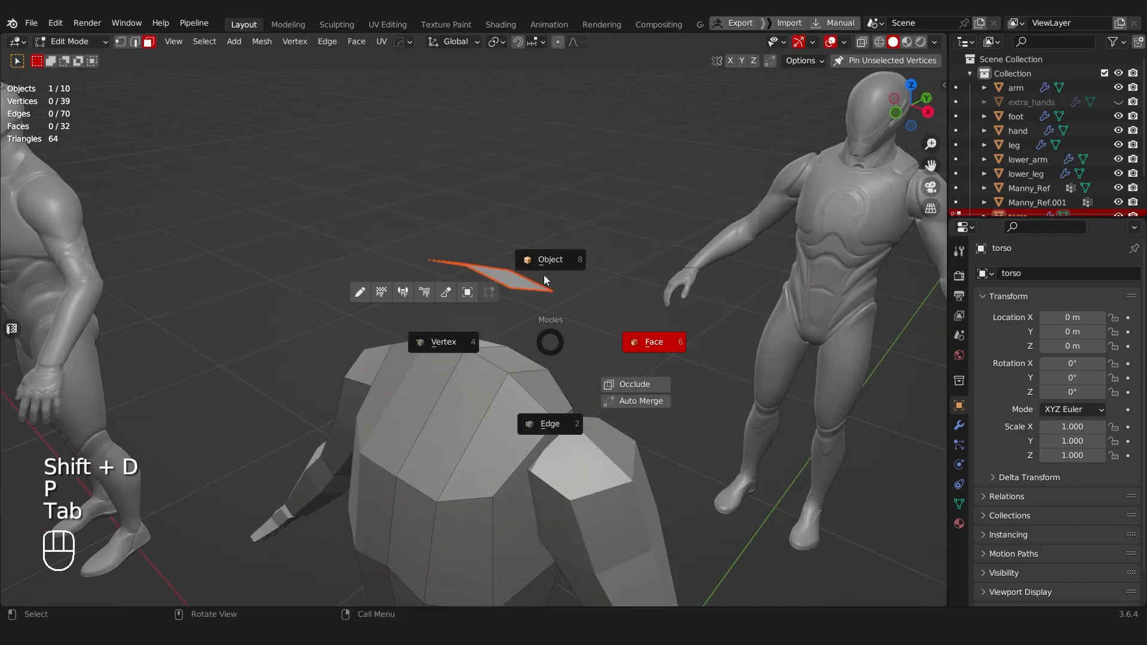
{"action": "left_click", "coordinate": [547, 289]}
{"action": "left_click", "coordinate": [502, 281]}
{"action": "key", "text": "F2"}
{"action": "type", "text": "head"}
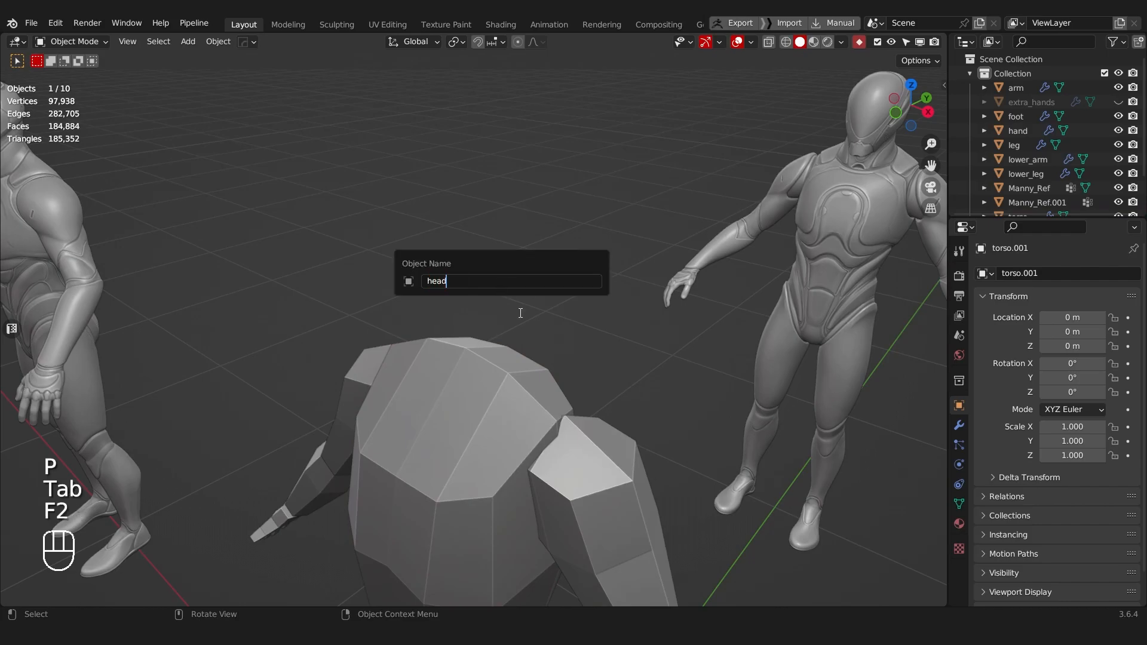
{"action": "key", "text": "Return"}
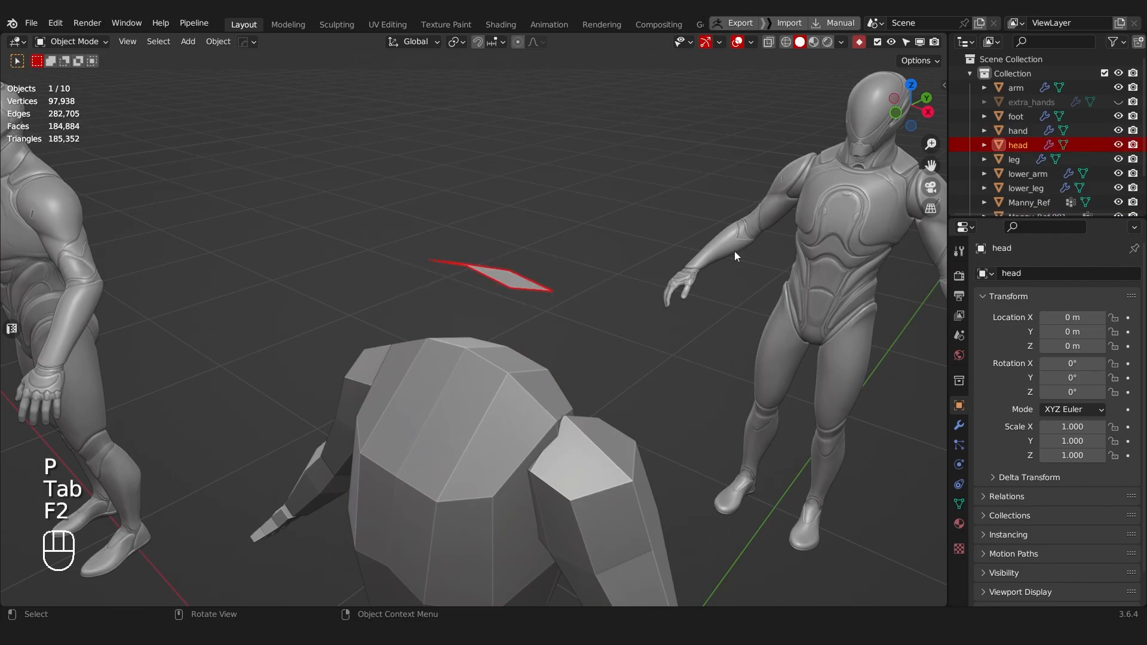
{"action": "middle_click_drag", "start_coordinate": [504, 320], "coordinate": [522, 376]}
{"action": "key", "text": "ctrl+s"}
Step: Select the outer side edge of the head face and move it about 0.036 m inward along X
{"action": "left_click", "coordinate": [639, 383]}
{"action": "middle_click_drag", "start_coordinate": [639, 383], "coordinate": [553, 376]}
{"action": "key", "text": "Tab"}
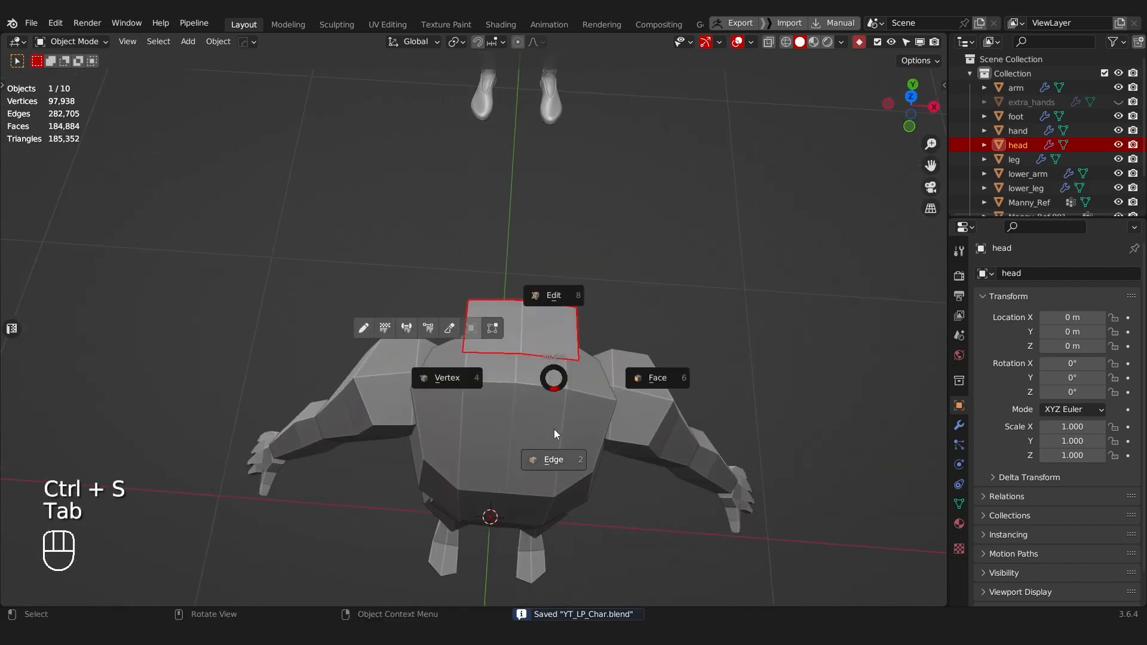
{"action": "left_click", "coordinate": [554, 441]}
{"action": "left_click", "coordinate": [584, 341]}
{"action": "key", "text": "g"}
{"action": "key", "text": "x"}
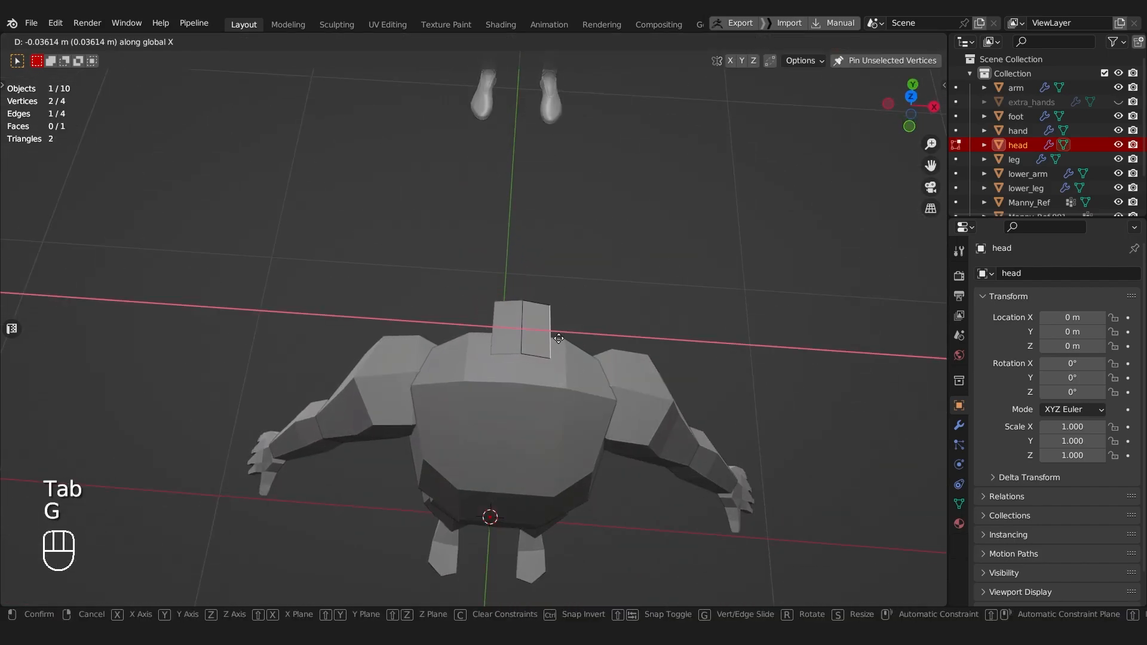
{"action": "left_click", "coordinate": [558, 338]}
{"action": "scroll", "coordinate": [514, 338], "scroll_direction": "up", "scroll_amount": 2}
Step: Move the front and back centre vertices of the head face outward along Y to give it a pointed, hexagonal outline
{"action": "key", "text": "Tab"}
{"action": "middle_click_drag", "start_coordinate": [553, 346], "coordinate": [435, 366]}
{"action": "left_click", "coordinate": [423, 360]}
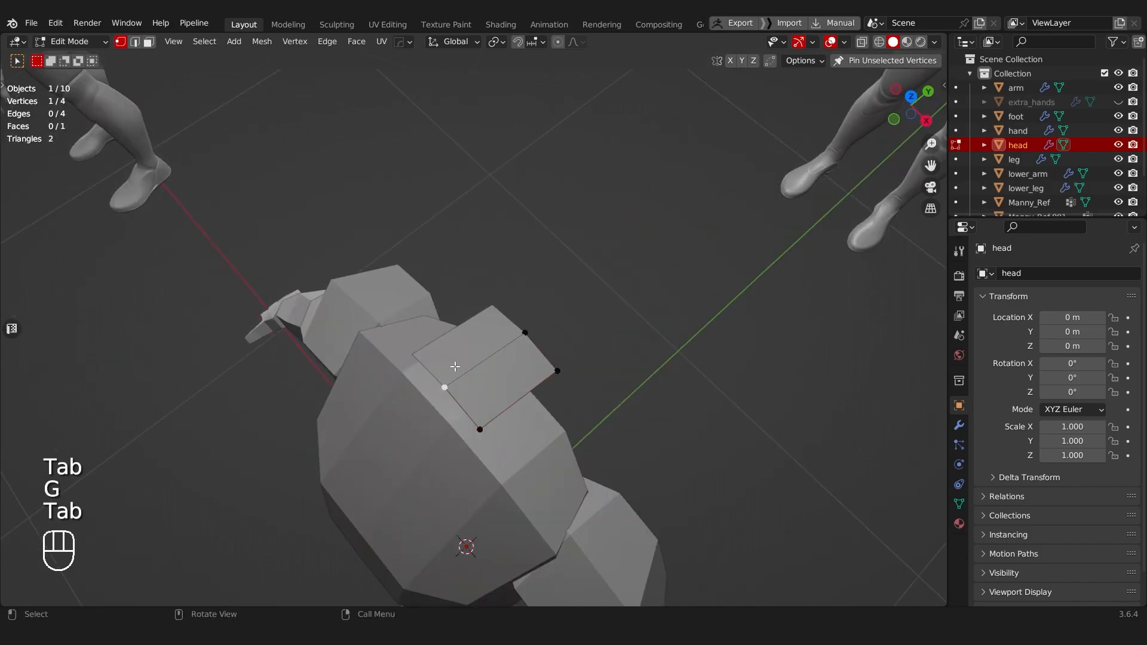
{"action": "key", "text": "g"}
{"action": "key", "text": "y"}
{"action": "left_click", "coordinate": [440, 380]}
{"action": "left_click", "coordinate": [520, 346]}
{"action": "key", "text": "g"}
{"action": "key", "text": "y"}
{"action": "left_click", "coordinate": [525, 341]}
Step: Scale the whole head face to the mannequin's neck size and reposition it at the base of the neck in side view
{"action": "middle_click_drag", "start_coordinate": [514, 350], "coordinate": [461, 310]}
{"action": "key", "text": "a"}
{"action": "key", "text": "a"}
{"action": "key", "text": "s"}
{"action": "left_click", "coordinate": [527, 383]}
{"action": "middle_click_drag", "start_coordinate": [559, 176], "coordinate": [496, 154], "text": "alt"}
{"action": "key", "text": "g"}
{"action": "left_click", "coordinate": [512, 264]}
Step: Extrude the face upward into a neck block, then tilt, lower and slightly enlarge its bottom vertices to follow the neck's base
{"action": "key", "text": "e"}
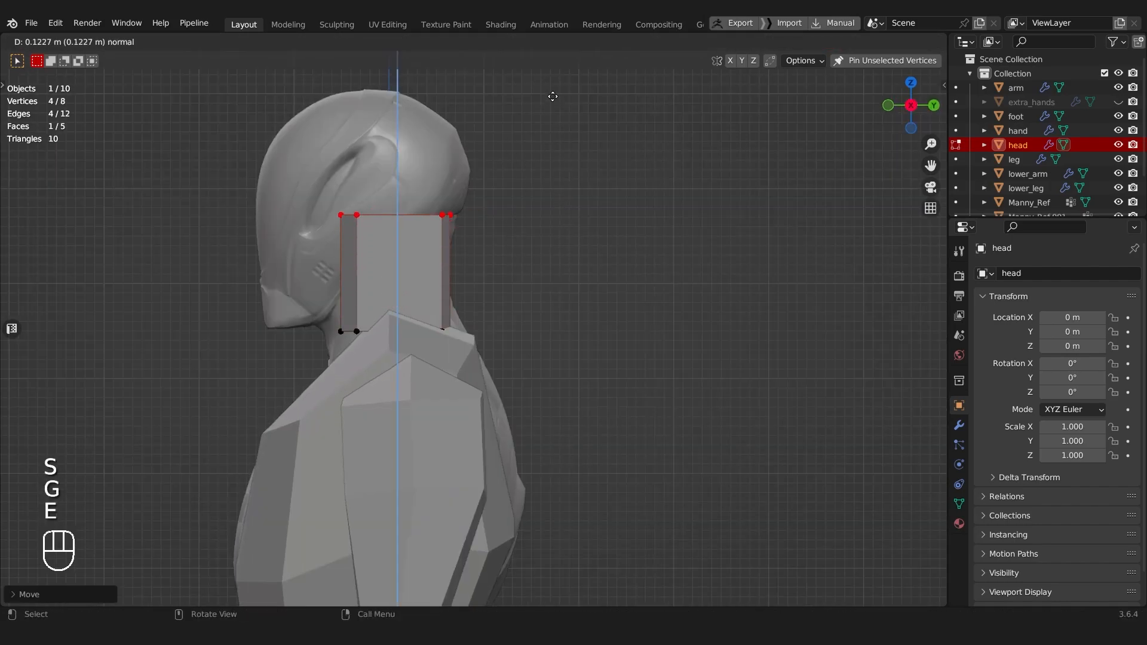
{"action": "left_click", "coordinate": [545, 116]}
{"action": "left_click_drag", "start_coordinate": [295, 290], "coordinate": [602, 366]}
{"action": "key", "text": "alt+z"}
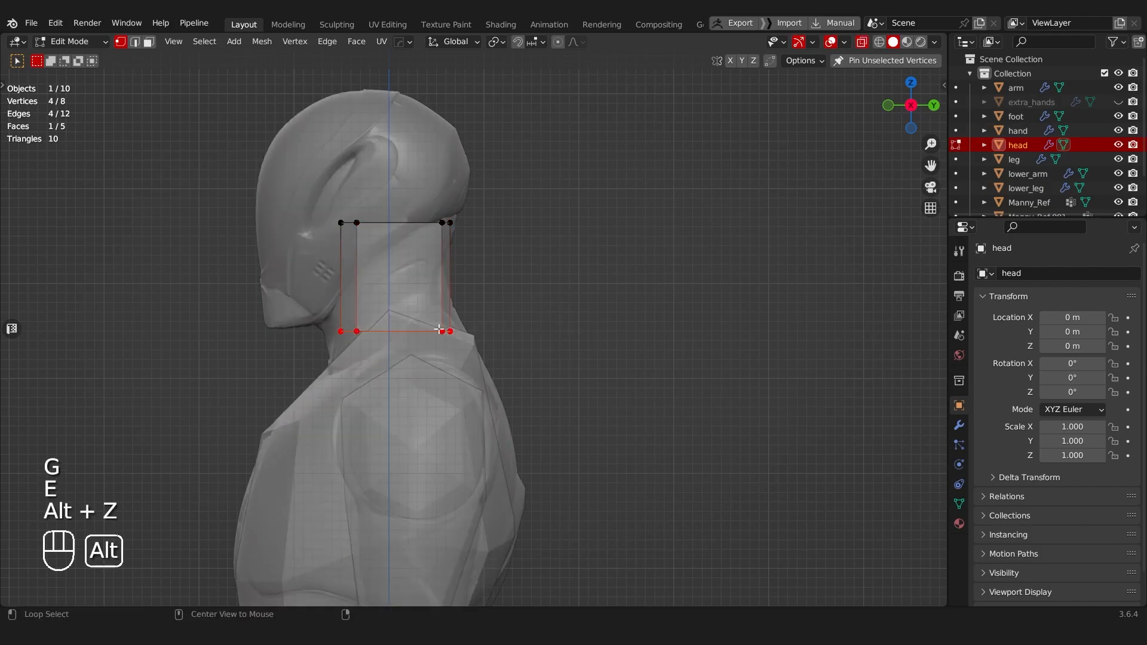
{"action": "key", "text": "alt+z"}
{"action": "key", "text": "r"}
{"action": "left_click", "coordinate": [764, 257]}
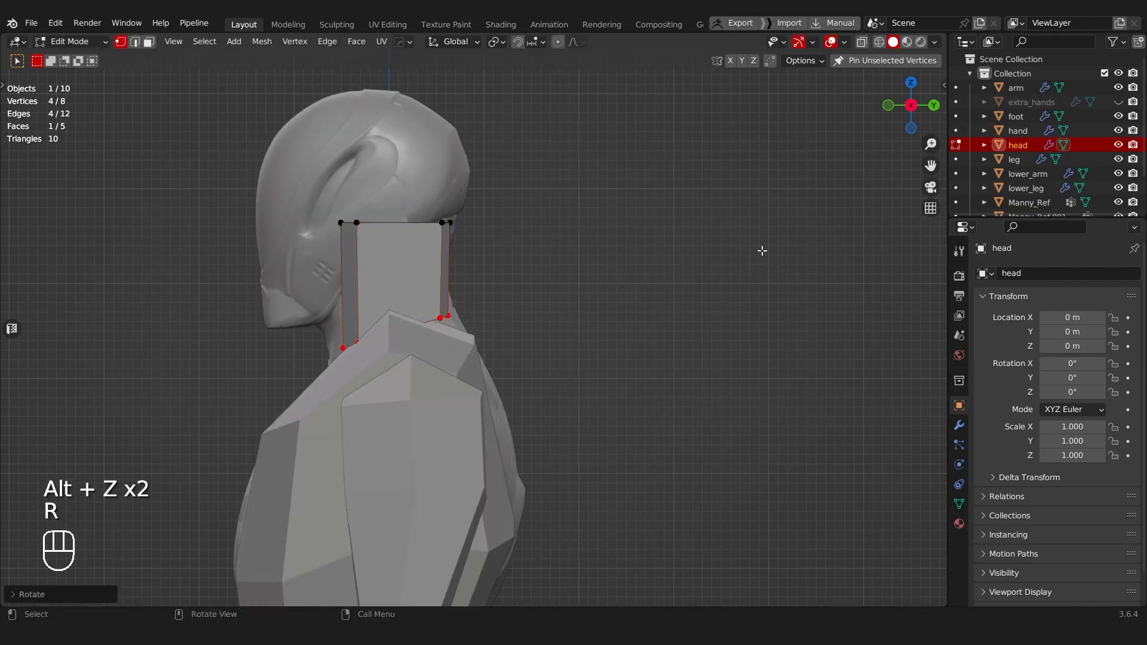
{"action": "key", "text": "g"}
{"action": "left_click", "coordinate": [753, 346]}
{"action": "key", "text": "s"}
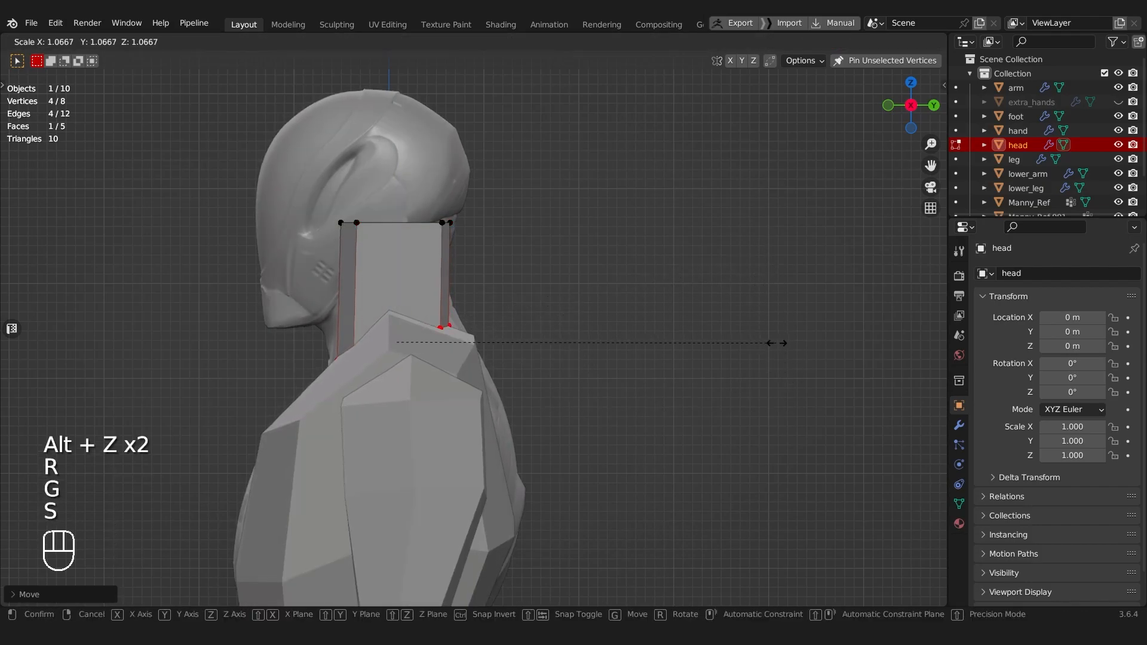
{"action": "left_click", "coordinate": [776, 343]}
Step: Move the neck block's top vertices down and forward to match the mannequin's neck slant, and rescale the bottom vertices
{"action": "left_click_drag", "start_coordinate": [299, 181], "coordinate": [635, 283]}
{"action": "key", "text": "g"}
{"action": "left_click", "coordinate": [639, 292]}
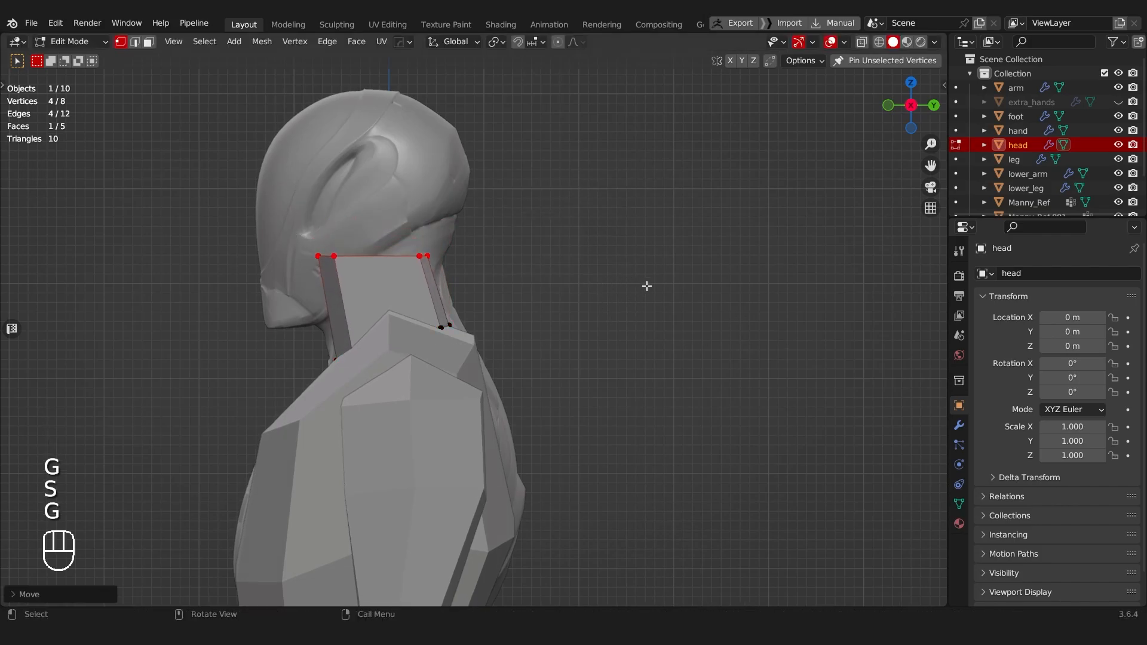
{"action": "key", "text": "g"}
{"action": "left_click", "coordinate": [650, 263]}
{"action": "left_click_drag", "start_coordinate": [257, 313], "coordinate": [596, 394]}
{"action": "key", "text": "s"}
{"action": "left_click", "coordinate": [604, 395]}
Step: Apply the mirror modifier on the head object and return to mesh editing
{"action": "key", "text": "alt+z"}
{"action": "middle_click_drag", "start_coordinate": [365, 346], "coordinate": [449, 274]}
{"action": "key", "text": "Tab"}
{"action": "key", "text": "Tab"}
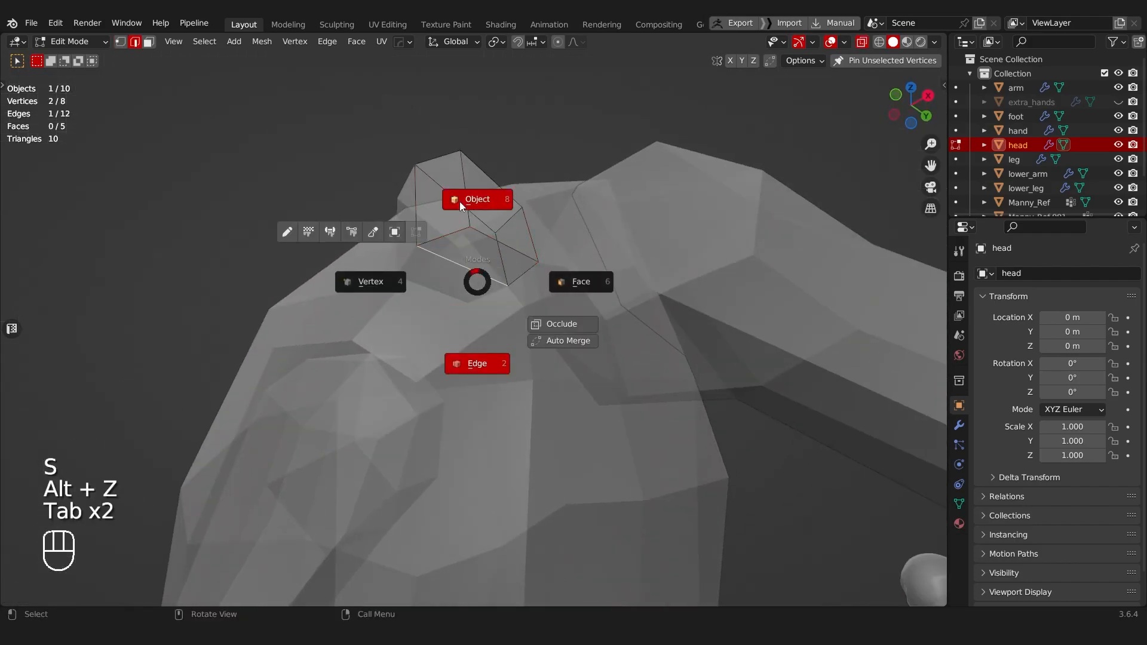
{"action": "left_click", "coordinate": [964, 421]}
{"action": "key", "text": "ctrl+a"}
{"action": "key", "text": "Tab"}
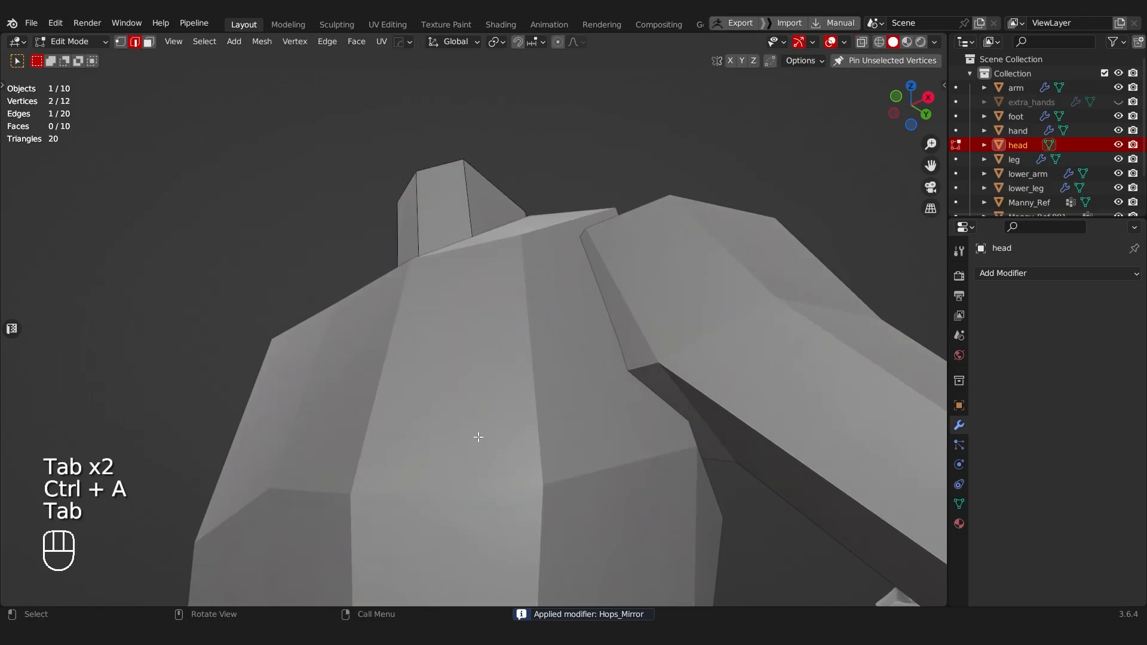
Step: Isolate the head object, dissolve the centre edge of its underside and poke the resulting bottom face
{"action": "key", "text": "KP_Divide"}
{"action": "middle_click_drag", "start_coordinate": [478, 437], "coordinate": [464, 299]}
{"action": "key", "text": "ctrl+x"}
{"action": "key", "text": "Tab"}
{"action": "left_click", "coordinate": [335, 312]}
{"action": "middle_click_drag", "start_coordinate": [358, 310], "coordinate": [378, 324], "text": "alt"}
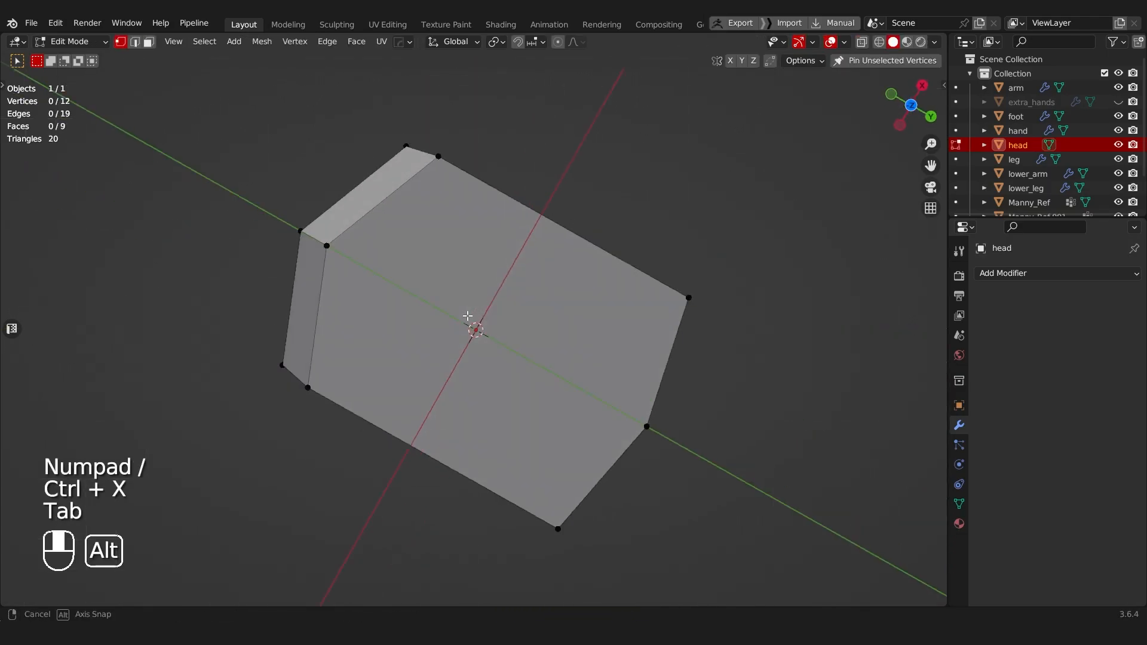
{"action": "key", "text": "Tab"}
{"action": "left_click", "coordinate": [463, 327]}
{"action": "key", "text": "ctrl+f"}
{"action": "key", "text": "p"}
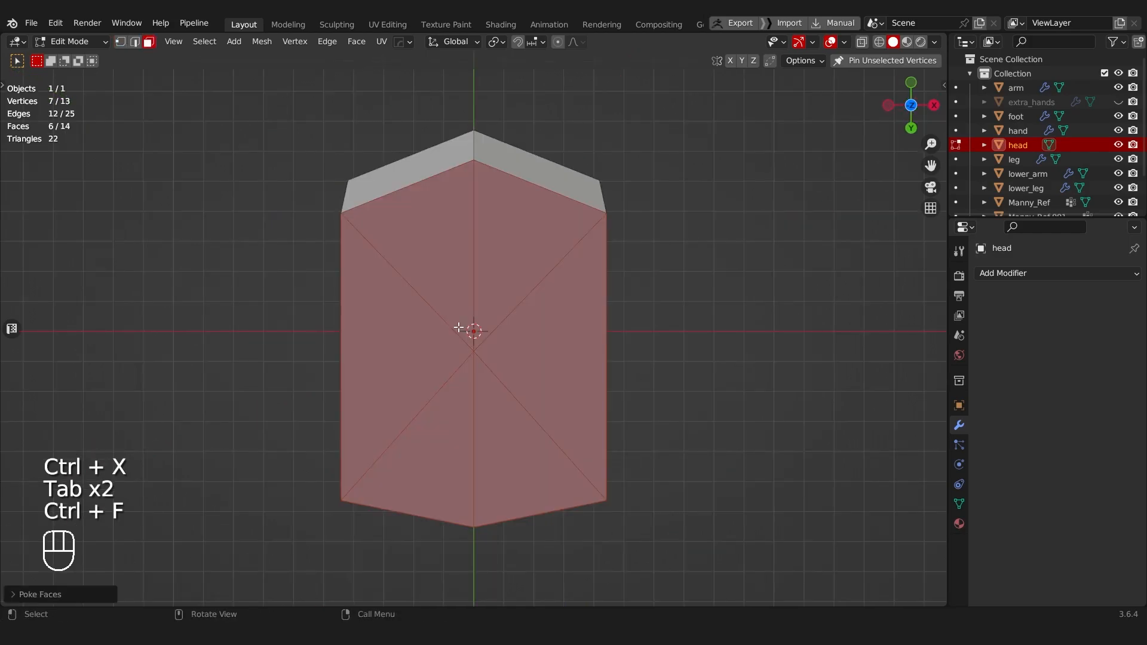
Step: Push the poked centre vertex of the underside outward along its normal and leave the isolated view
{"action": "key", "text": "Tab"}
{"action": "left_click", "coordinate": [473, 330]}
{"action": "middle_click_drag", "start_coordinate": [473, 335], "coordinate": [554, 343]}
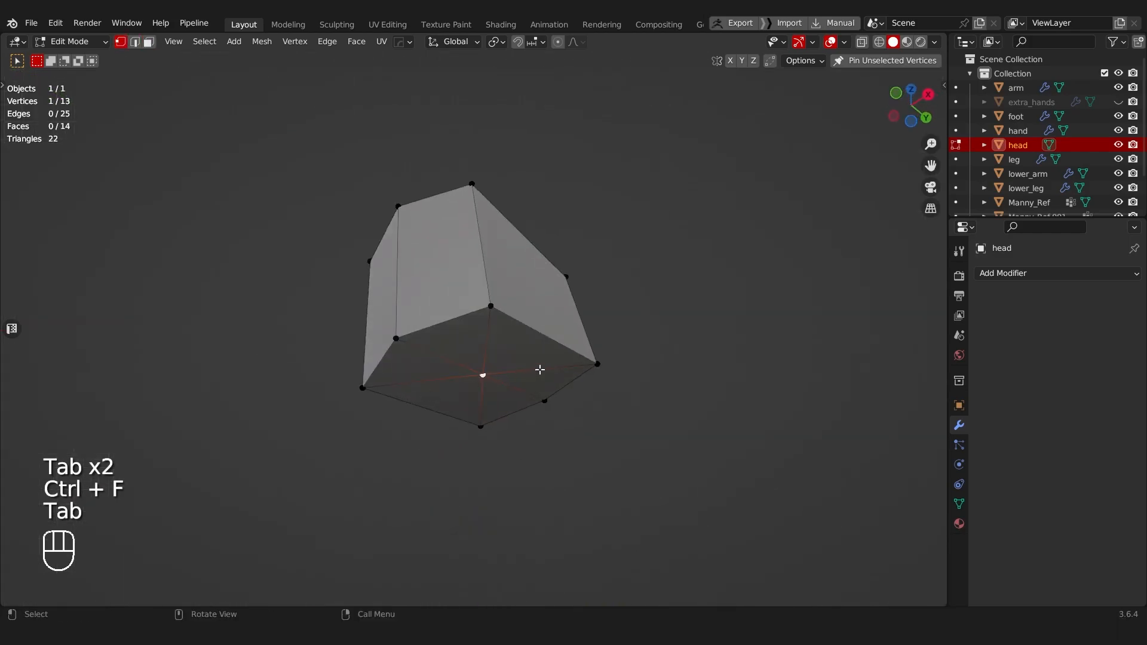
{"action": "key", "text": "alt+s"}
{"action": "left_click", "coordinate": [568, 72]}
{"action": "middle_click_drag", "start_coordinate": [496, 295], "coordinate": [469, 422]}
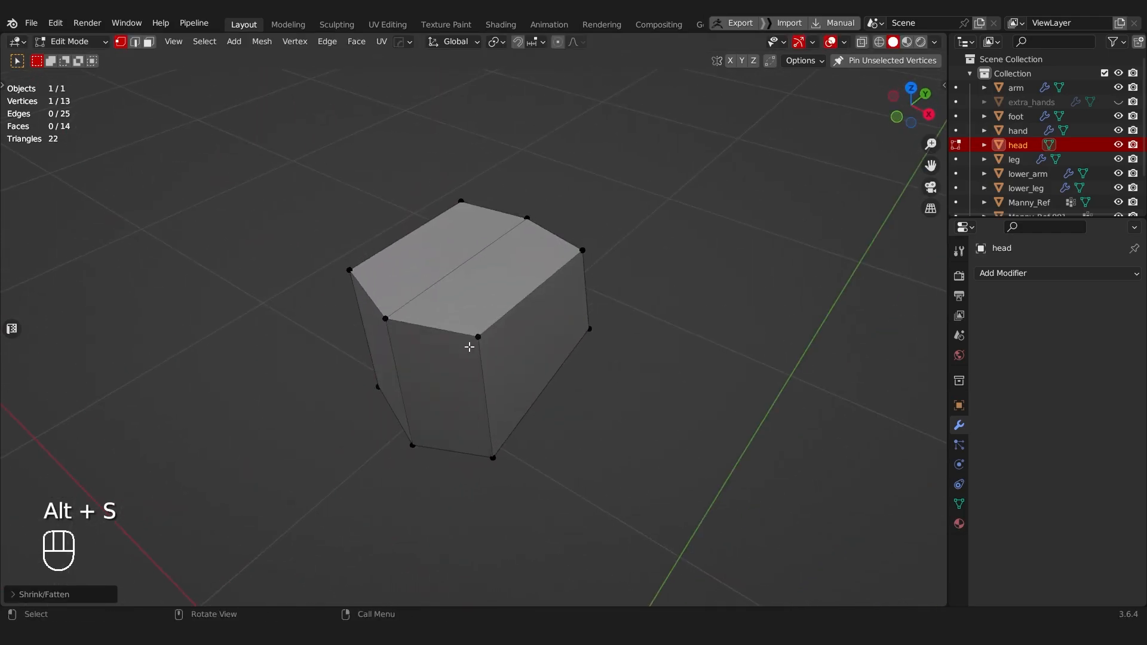
{"action": "key", "text": "KP_Divide"}
{"action": "key", "text": "KP_Multiply"}
Step: Scale the entire neck mesh about 1.5 times along X to approach the mannequin's neck width in front view
{"action": "scroll", "coordinate": [454, 252], "scroll_direction": "down", "scroll_amount": 7}
{"action": "middle_click_drag", "start_coordinate": [499, 252], "coordinate": [650, 377]}
{"action": "scroll", "coordinate": [600, 354], "scroll_direction": "up", "scroll_amount": 5}
{"action": "scroll", "coordinate": [599, 355], "scroll_direction": "up", "scroll_amount": 4}
{"action": "key", "text": "Tab"}
{"action": "key", "text": "a"}
{"action": "key", "text": "a"}
{"action": "key", "text": "s"}
{"action": "key", "text": "x"}
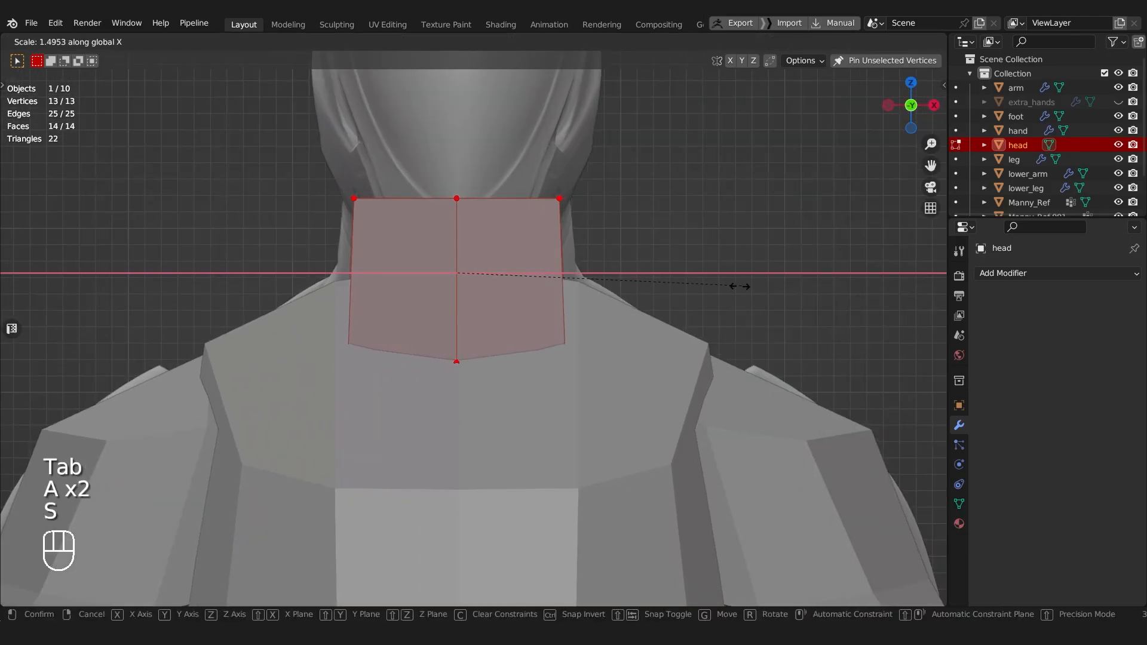
{"action": "left_click", "coordinate": [732, 286]}
Step: Enable X mirror editing and slide the neck's front and back corner edges toward the middle of its side faces
{"action": "middle_click_drag", "start_coordinate": [642, 269], "coordinate": [561, 358], "text": "shift"}
{"action": "middle_click_drag", "start_coordinate": [561, 358], "coordinate": [528, 420]}
{"action": "key", "text": "Tab"}
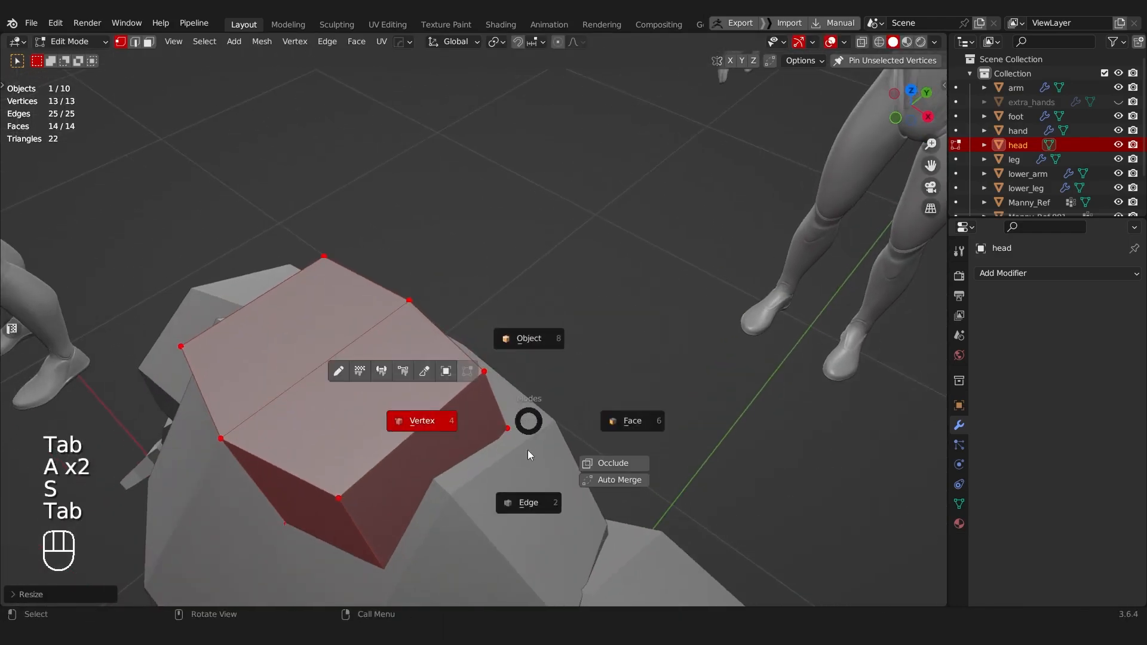
{"action": "left_click", "coordinate": [521, 481]}
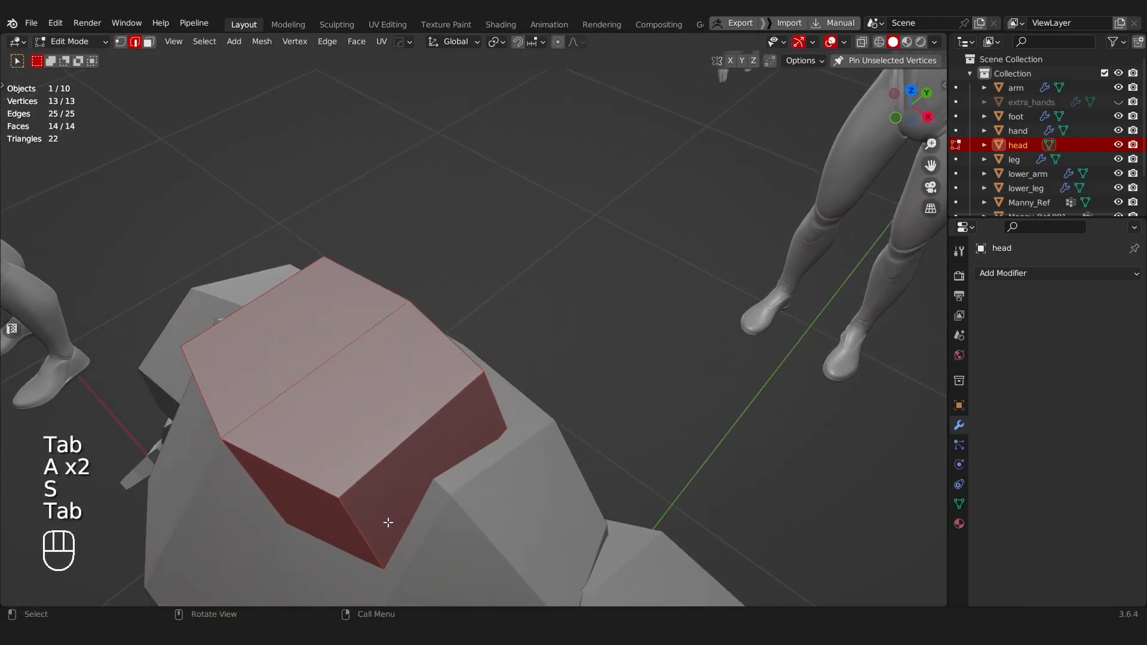
{"action": "left_click", "coordinate": [729, 60]}
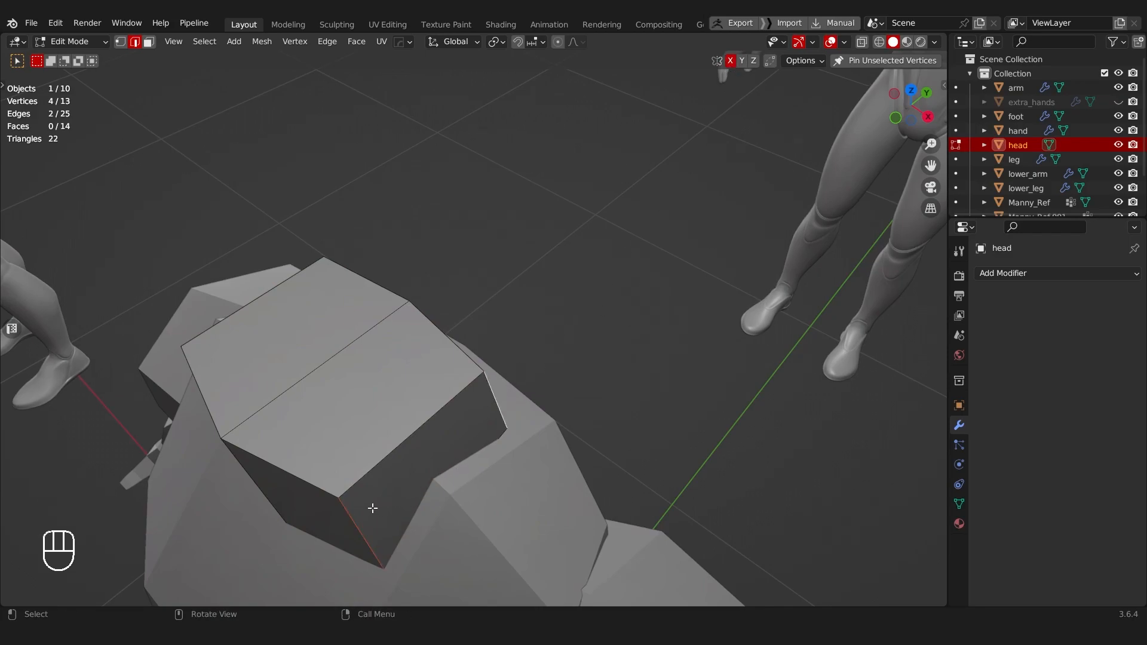
{"action": "key", "text": "g"}
{"action": "key", "text": "g"}
{"action": "left_click", "coordinate": [465, 423]}
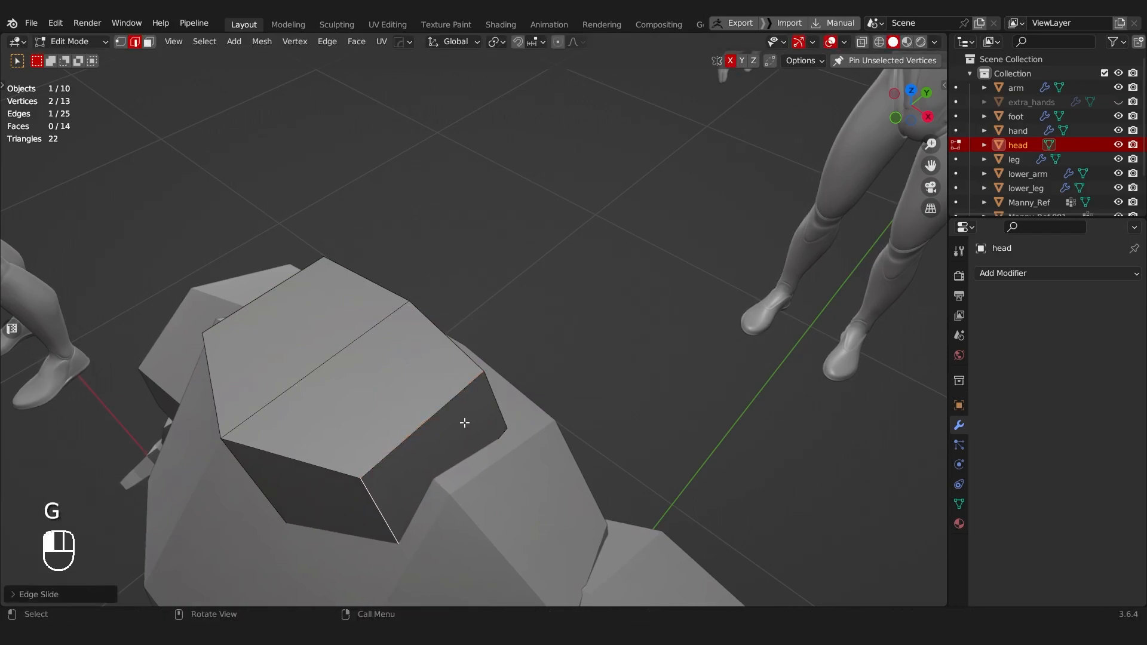
{"action": "key", "text": "g"}
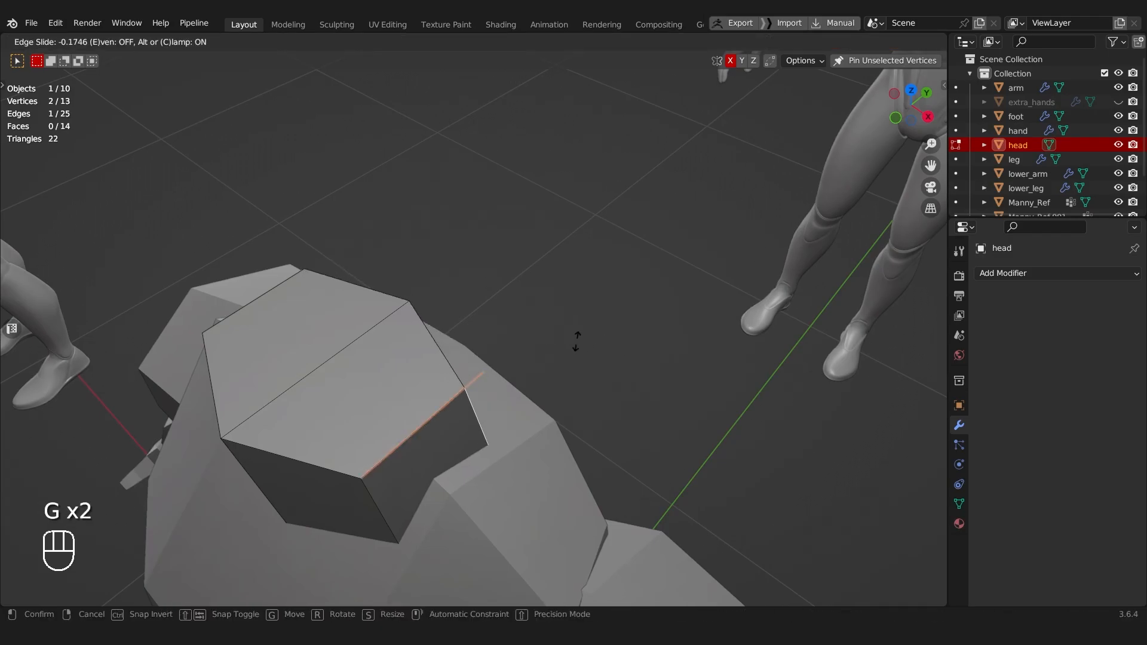
{"action": "left_click", "coordinate": [508, 355]}
Step: Select the two back faces of the neck and move them slightly backward toward the mannequin's nape
{"action": "middle_click_drag", "start_coordinate": [507, 356], "coordinate": [415, 361]}
{"action": "key", "text": "Tab"}
{"action": "left_click", "coordinate": [508, 361]}
{"action": "left_click", "coordinate": [433, 299]}
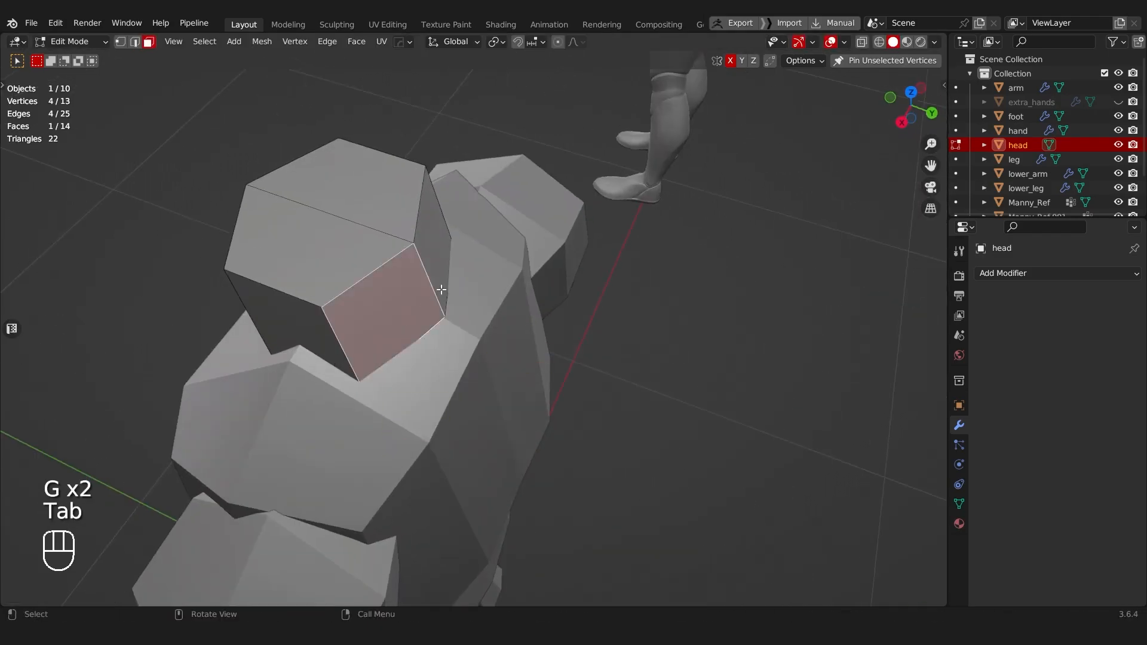
{"action": "middle_click_drag", "start_coordinate": [436, 297], "coordinate": [515, 168], "text": "alt"}
{"action": "middle_click_drag", "start_coordinate": [457, 240], "coordinate": [364, 323]}
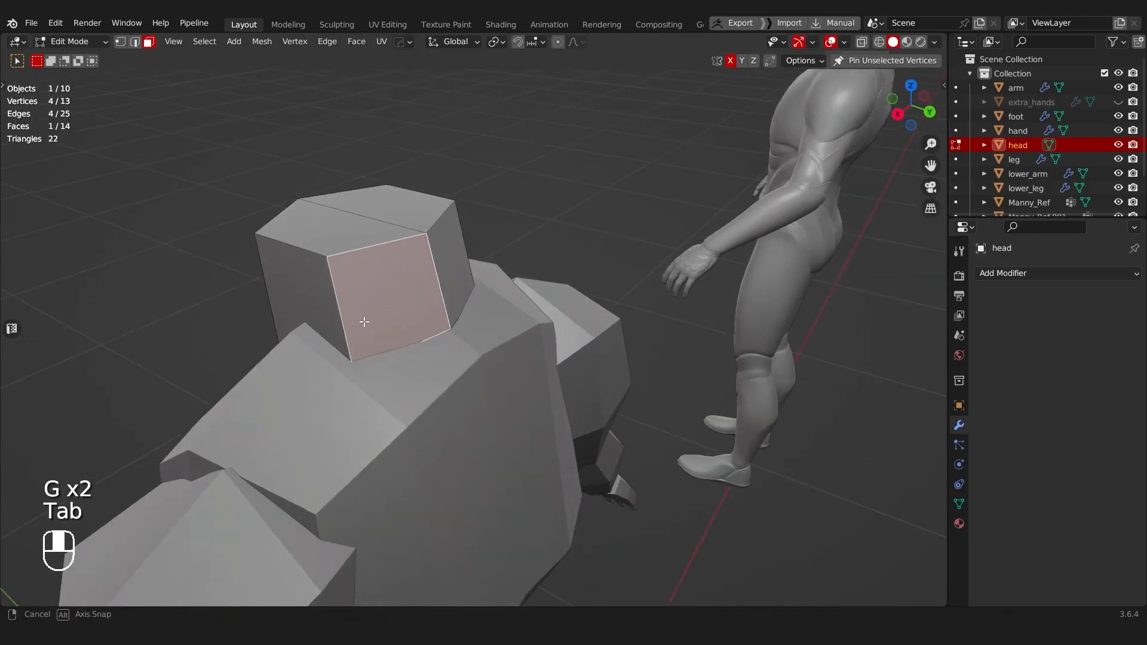
{"action": "left_click", "coordinate": [445, 283], "text": "shift"}
{"action": "middle_click_drag", "start_coordinate": [445, 285], "coordinate": [500, 235]}
{"action": "key", "text": "g"}
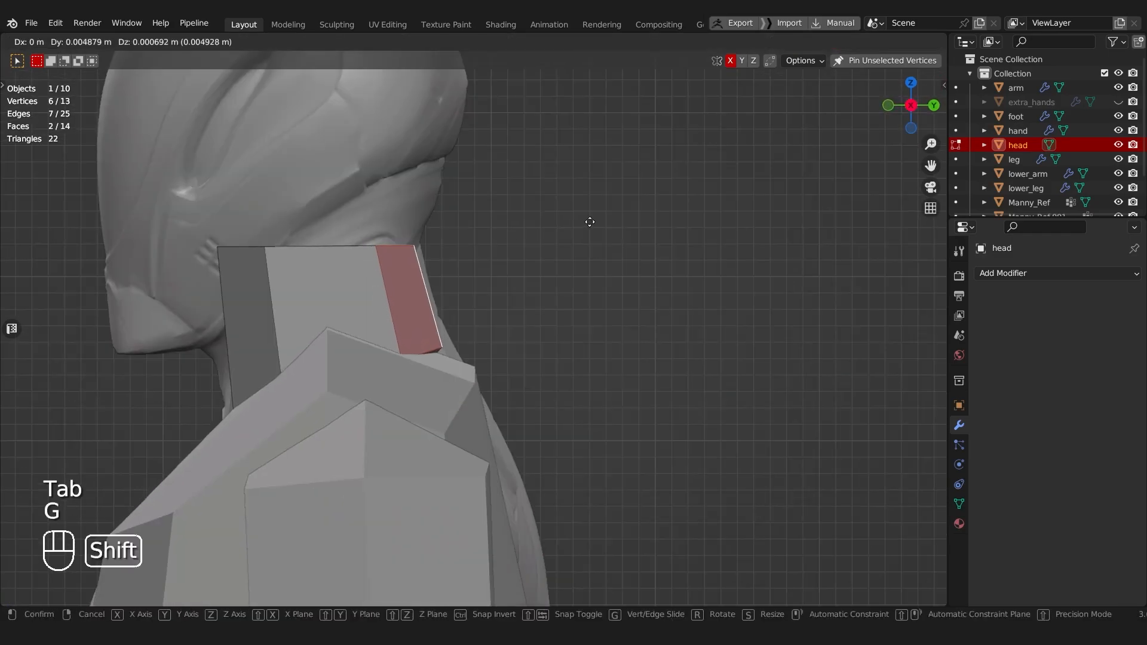
{"action": "left_click", "coordinate": [624, 216]}
Step: Move the neck's lower back vertices down and back to the shoulder line, and shift the lower front corner vertices backward
{"action": "key", "text": "Tab"}
{"action": "left_click", "coordinate": [510, 266]}
{"action": "key", "text": "alt+z"}
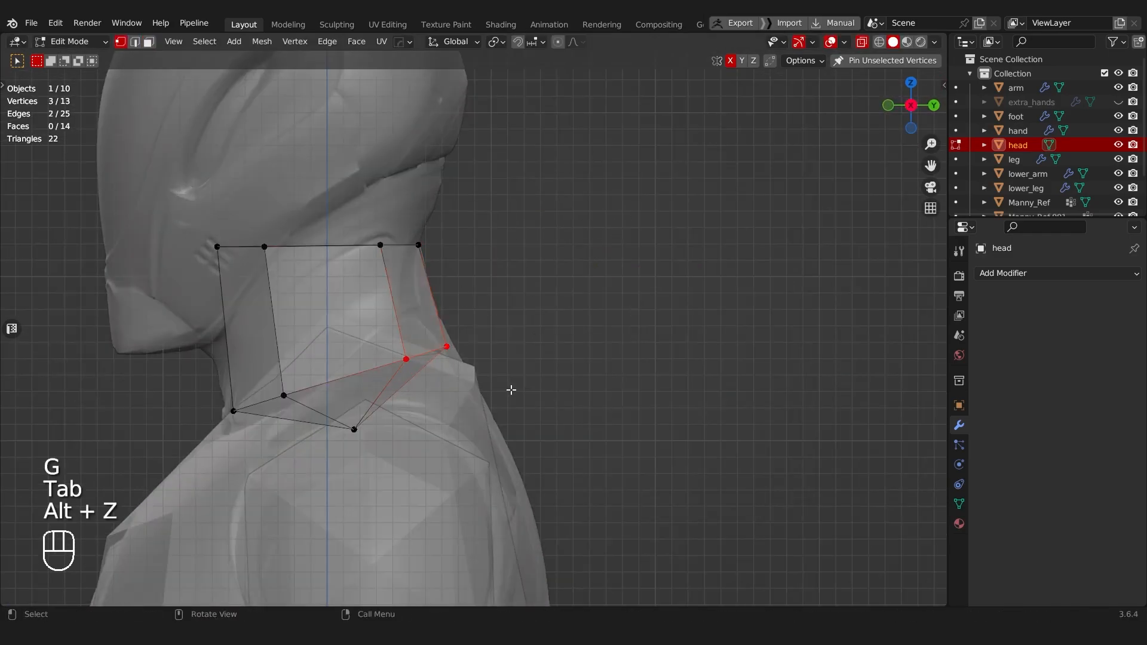
{"action": "key", "text": "g"}
{"action": "left_click", "coordinate": [618, 83]}
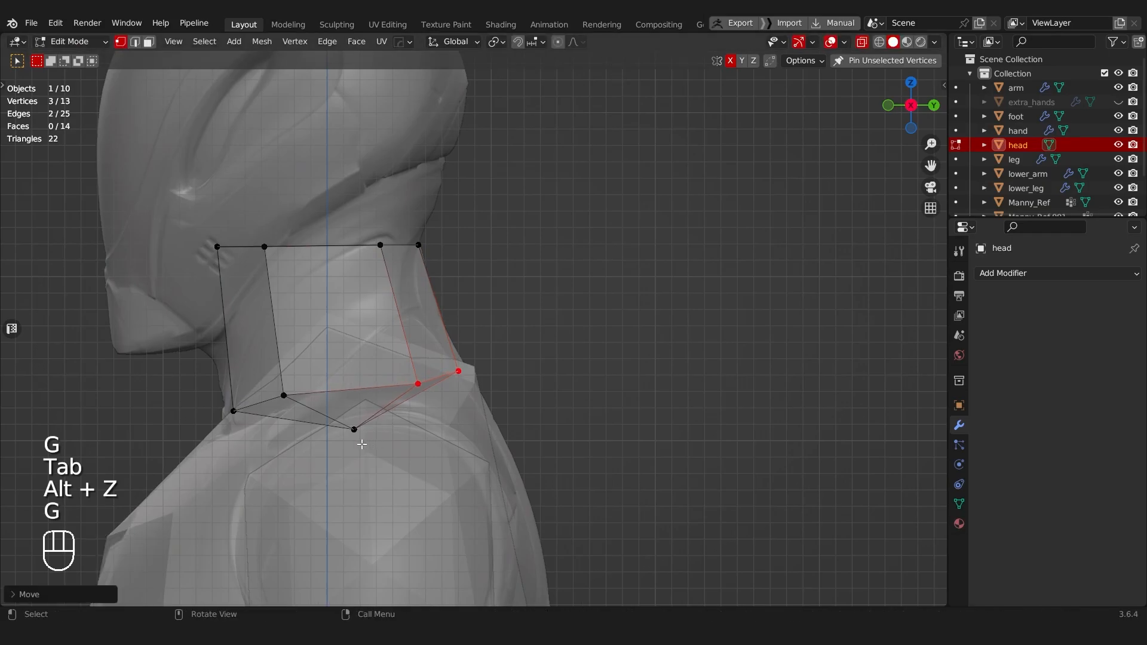
{"action": "left_click_drag", "start_coordinate": [317, 426], "coordinate": [317, 425]}
{"action": "key", "text": "g"}
{"action": "left_click", "coordinate": [599, 491]}
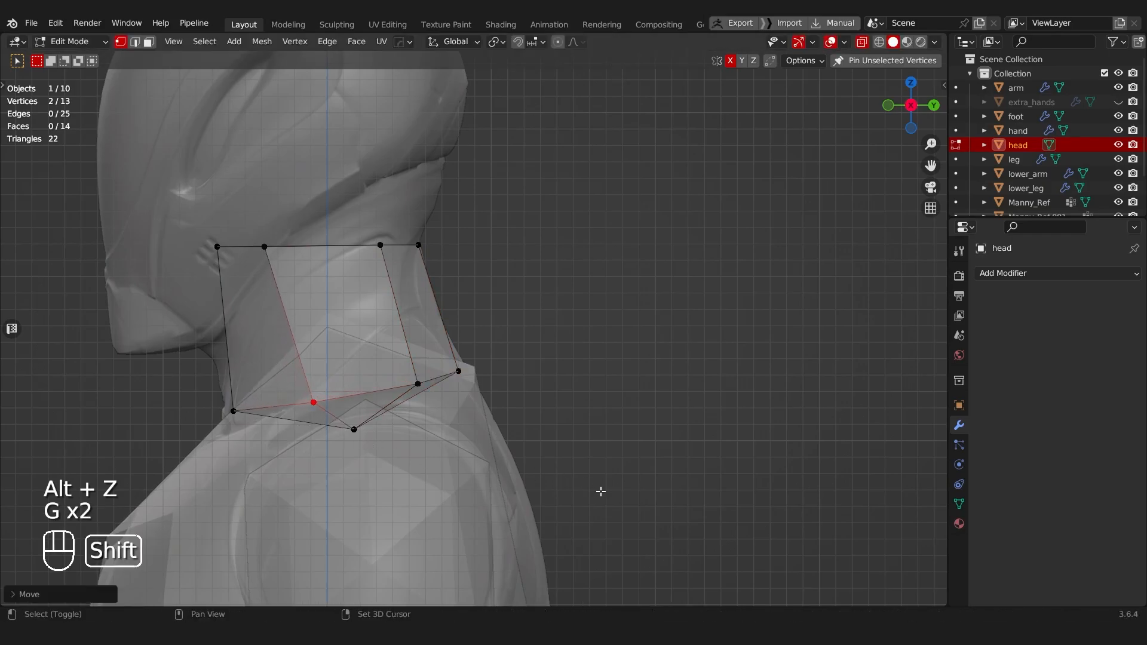
Step: Select the neck's two top faces and extrude them about 0.18 m upward along Z to the crown of the reference head
{"action": "key", "text": "Tab"}
{"action": "left_click", "coordinate": [458, 230]}
{"action": "scroll", "coordinate": [456, 245], "scroll_direction": "down", "scroll_amount": 4}
{"action": "middle_click_drag", "start_coordinate": [448, 311], "coordinate": [474, 313]}
{"action": "key", "text": "Tab"}
{"action": "left_click", "coordinate": [613, 311]}
{"action": "middle_click_drag", "start_coordinate": [613, 311], "coordinate": [548, 358]}
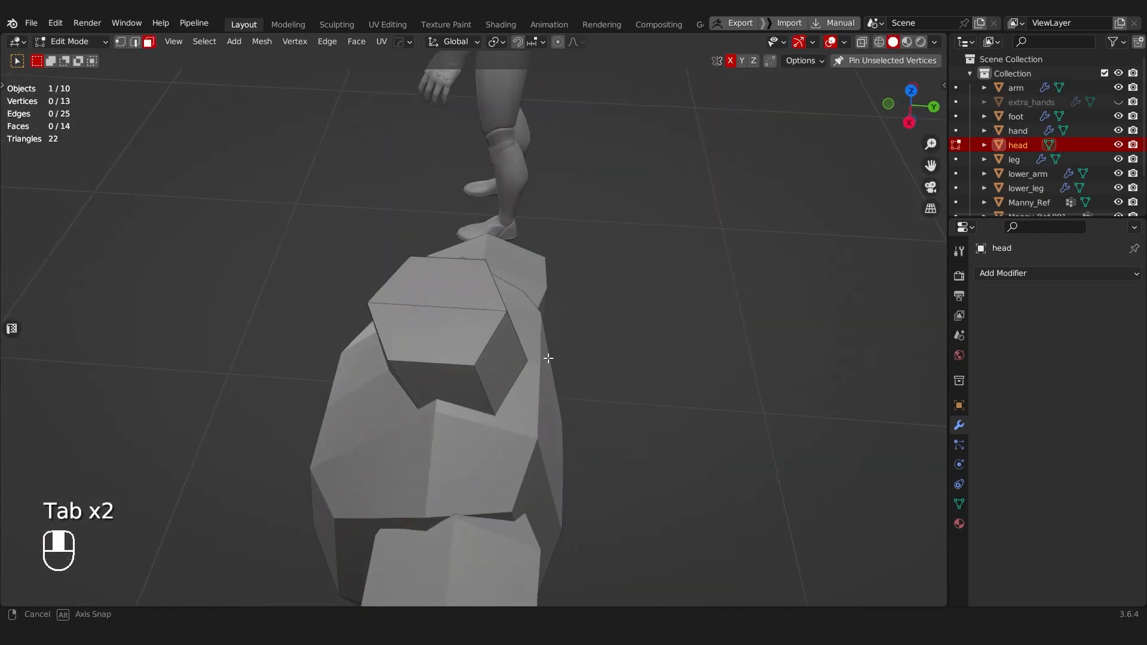
{"action": "left_click", "coordinate": [430, 291]}
{"action": "left_click", "coordinate": [437, 335], "text": "shift"}
{"action": "middle_click_drag", "start_coordinate": [440, 343], "coordinate": [491, 329]}
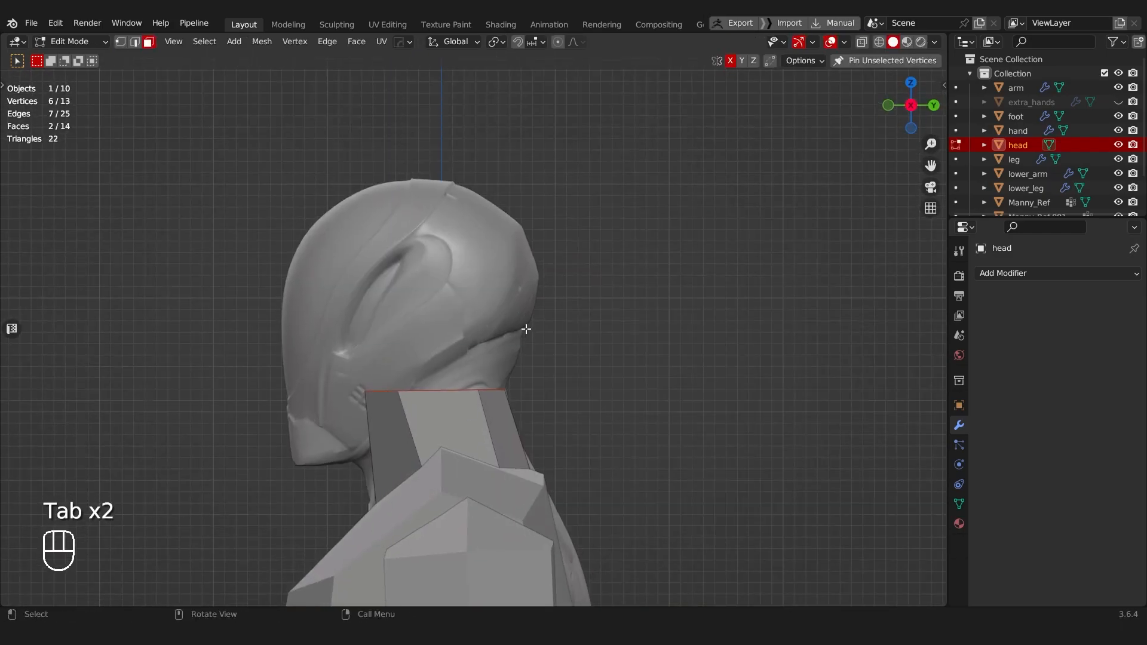
{"action": "key", "text": "e"}
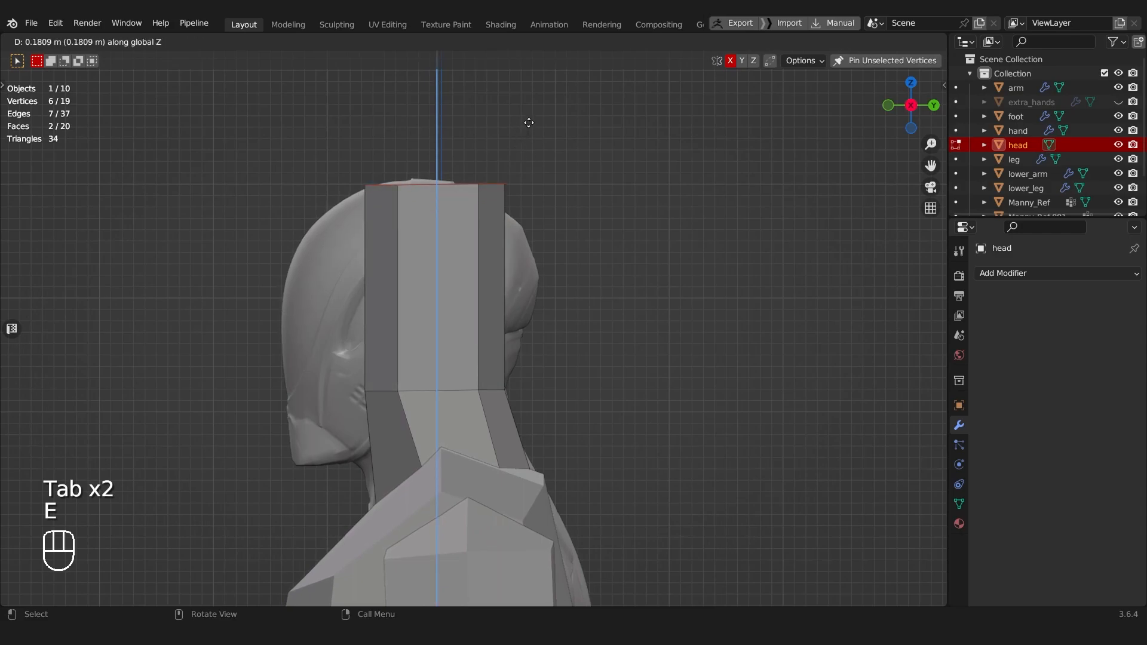
{"action": "left_click", "coordinate": [528, 122]}
Step: Add a horizontal loop cut halfway up the head and move its back vertices backward along Y to the rear skull outline
{"action": "left_click", "coordinate": [495, 263]}
{"action": "key", "text": "Tab"}
{"action": "key", "text": "alt+z"}
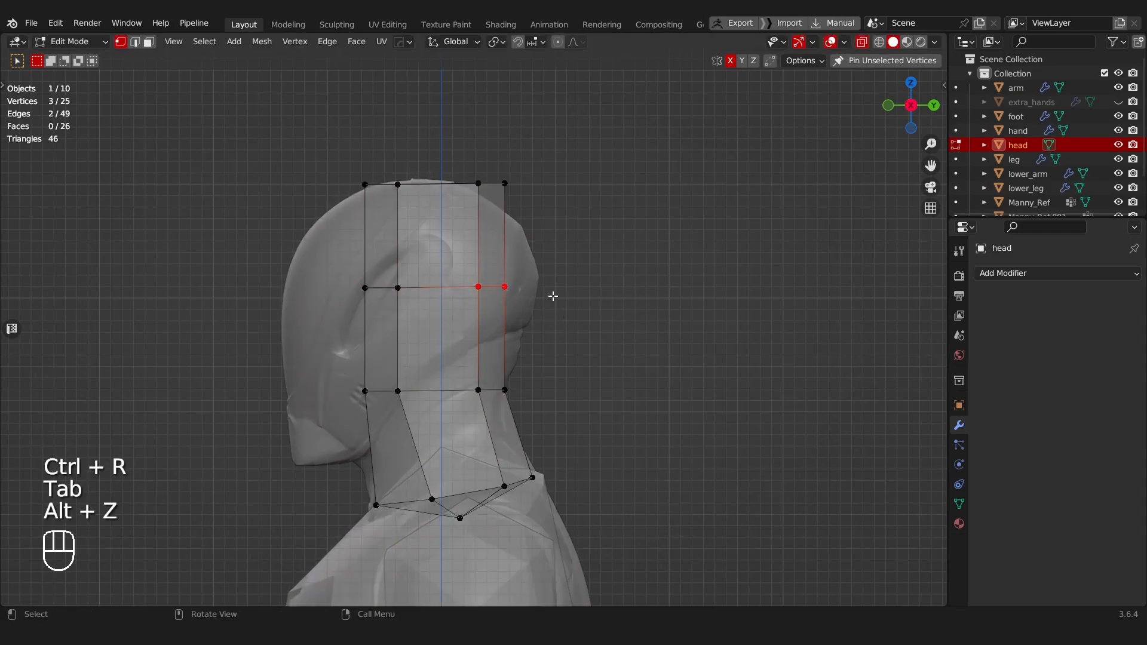
{"action": "key", "text": "g"}
{"action": "key", "text": "y"}
{"action": "left_click", "coordinate": [586, 295]}
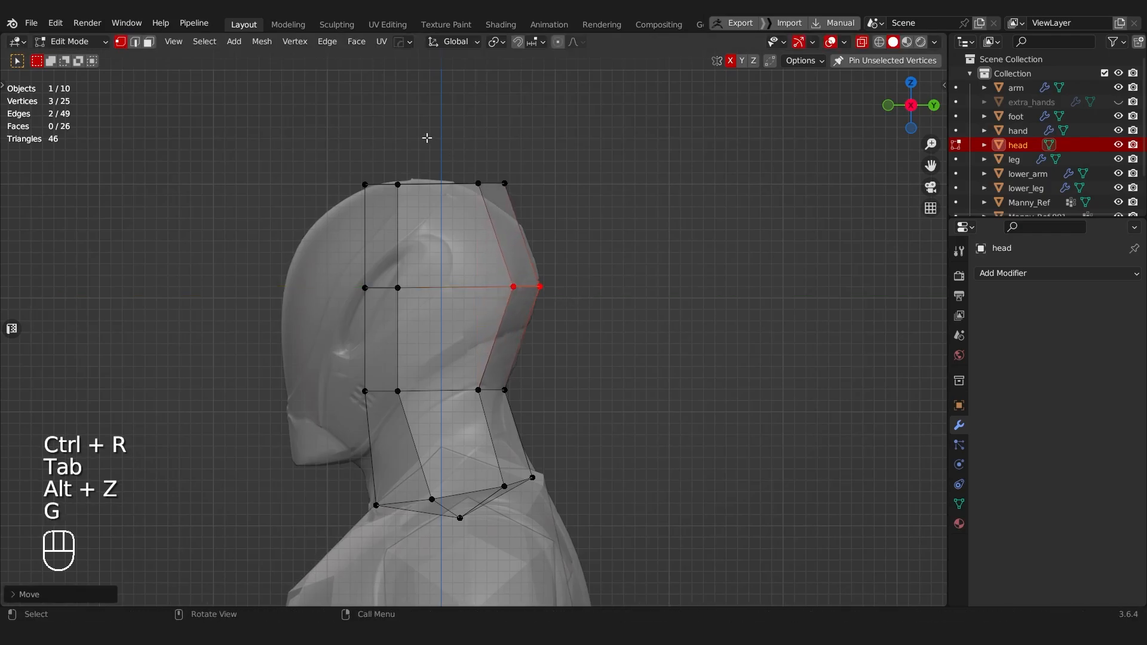
Step: Lower the top back vertices of the head to the skull curve and raise the top front vertices slightly along Z
{"action": "left_click_drag", "start_coordinate": [431, 136], "coordinate": [543, 223]}
{"action": "key", "text": "g"}
{"action": "left_click", "coordinate": [540, 237]}
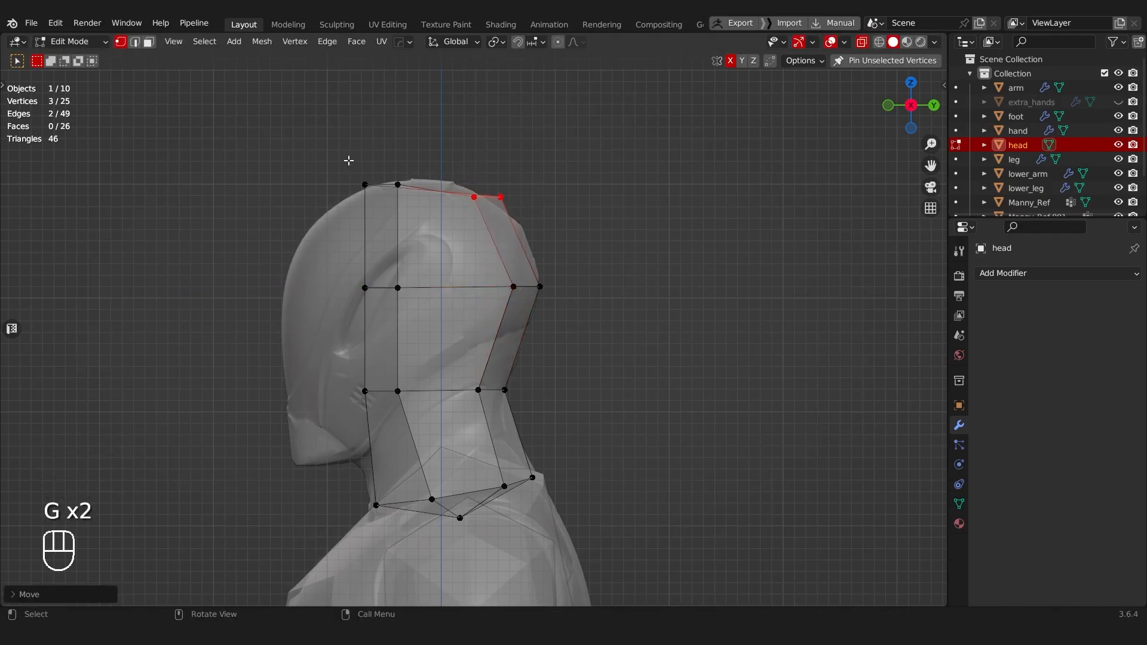
{"action": "left_click_drag", "start_coordinate": [434, 213], "coordinate": [435, 214]}
{"action": "key", "text": "g"}
{"action": "key", "text": "z"}
{"action": "left_click", "coordinate": [434, 198]}
{"action": "middle_click_drag", "start_coordinate": [434, 198], "coordinate": [355, 246]}
{"action": "key", "text": "alt+z"}
{"action": "middle_click_drag", "start_coordinate": [356, 245], "coordinate": [349, 291]}
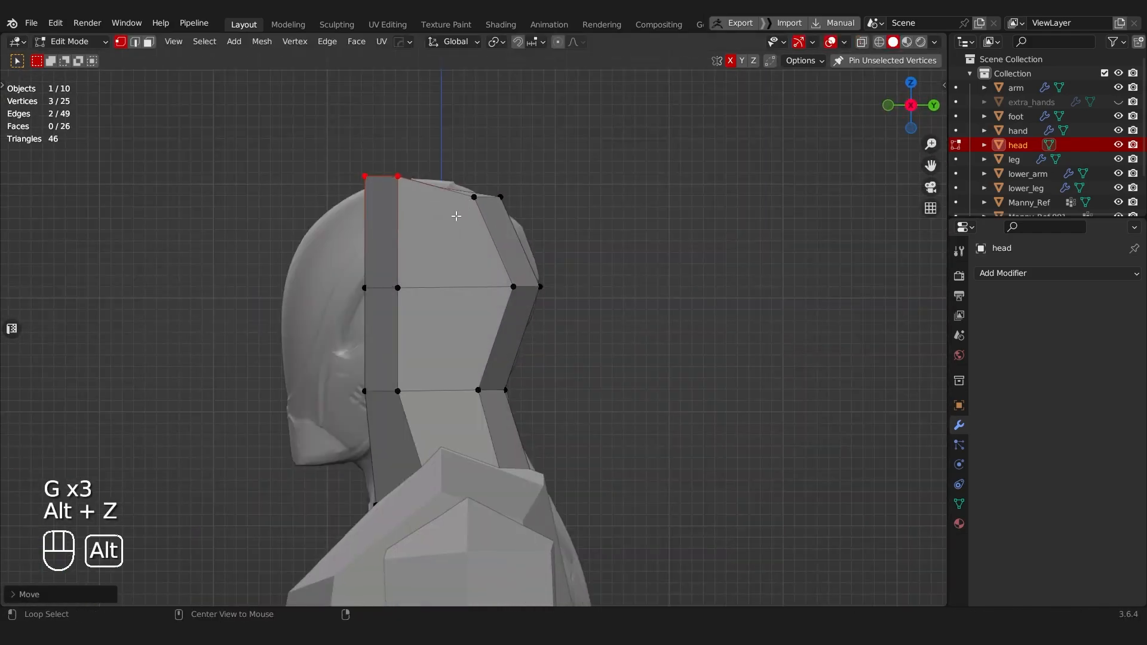
Step: Select the four front faces of the head above the neck and extrude them forward to the mannequin's face outline
{"action": "key", "text": "Tab"}
{"action": "left_click", "coordinate": [392, 291]}
{"action": "middle_click_drag", "start_coordinate": [421, 301], "coordinate": [485, 219], "text": "shift"}
{"action": "middle_click_drag", "start_coordinate": [445, 252], "coordinate": [506, 272]}
{"action": "left_click_drag", "start_coordinate": [420, 182], "coordinate": [491, 209]}
{"action": "middle_click_drag", "start_coordinate": [493, 214], "coordinate": [404, 238]}
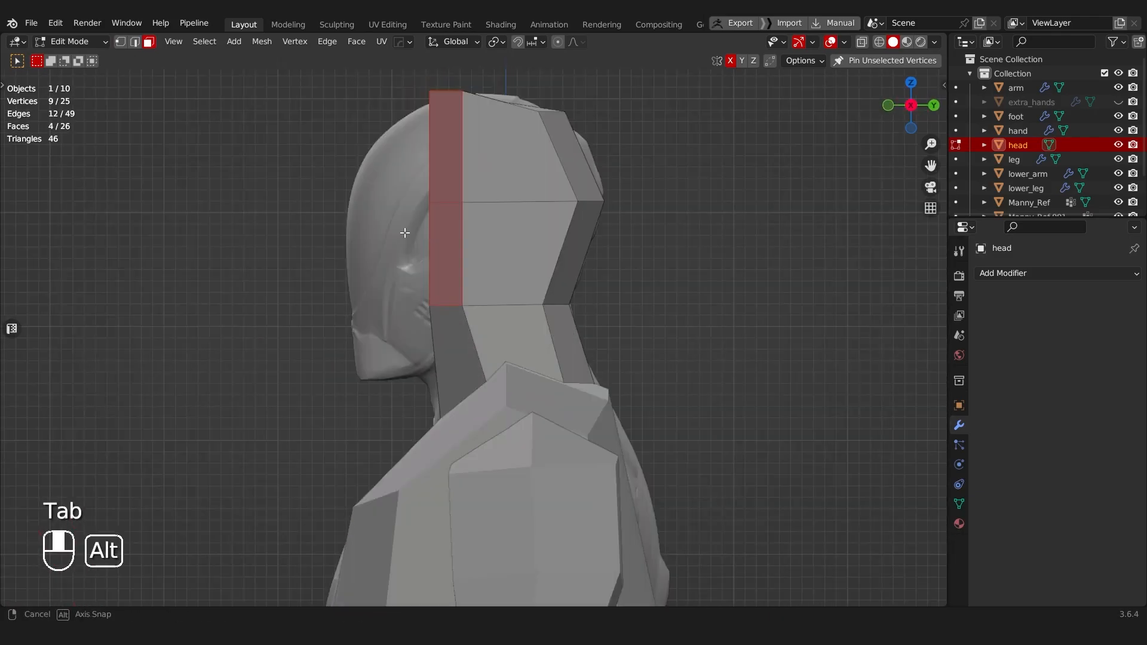
{"action": "key", "text": "e"}
{"action": "right_click", "coordinate": [449, 200]}
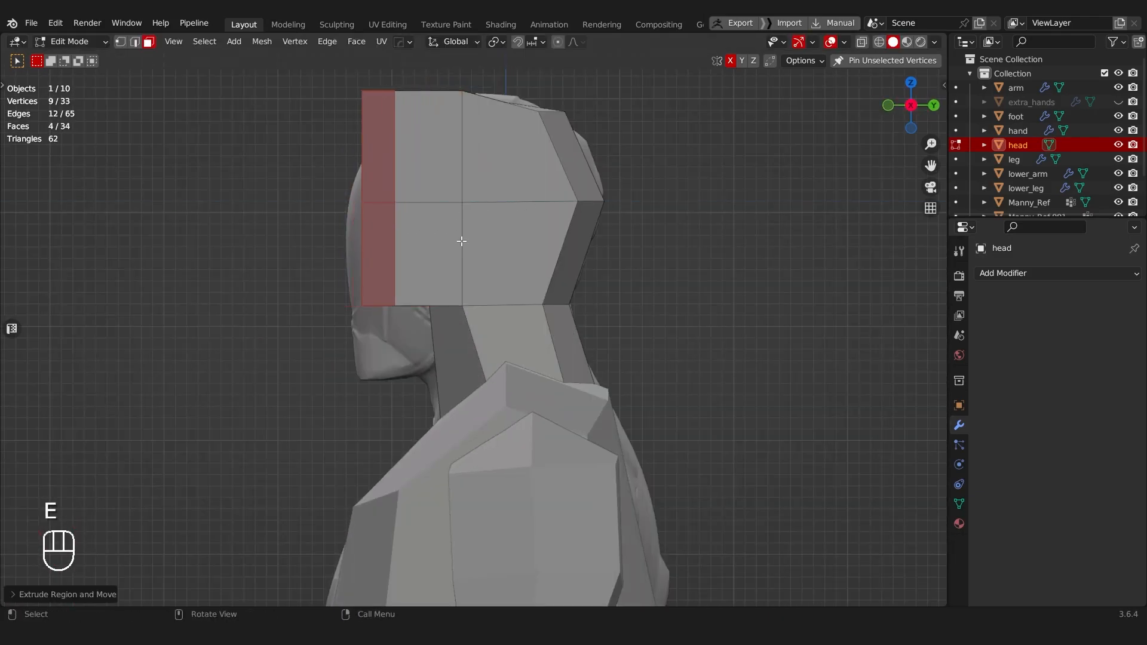
{"action": "key", "text": "g"}
{"action": "left_click", "coordinate": [487, 234]}
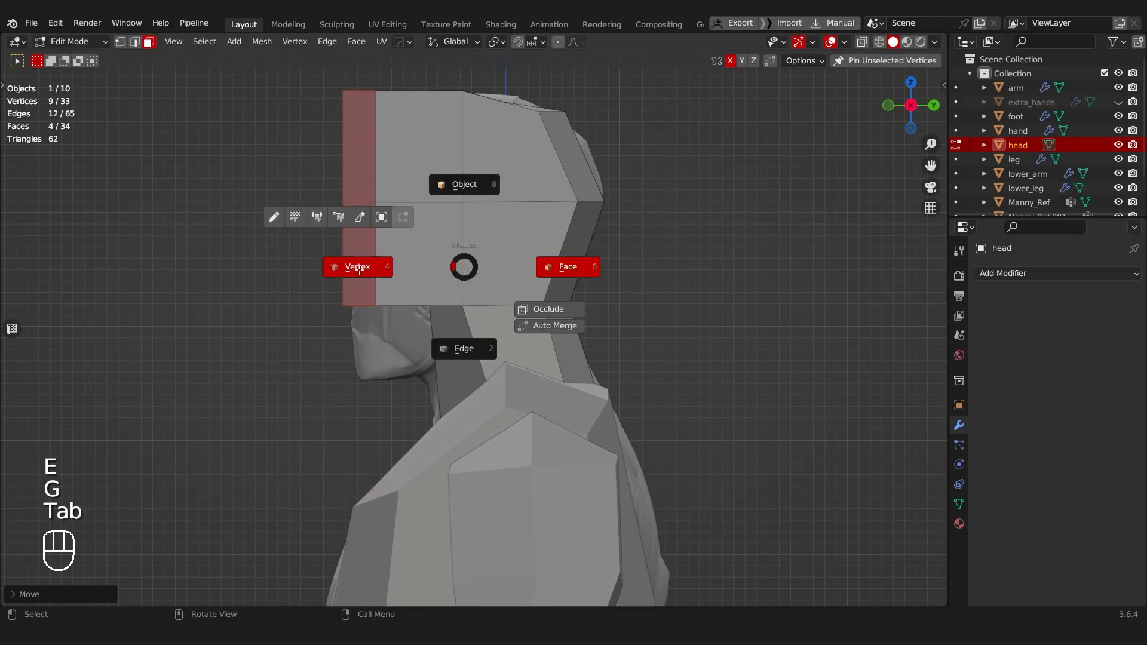
Step: Lower the vertices where the front of the neck meets the head along Z to form the underside of the jaw
{"action": "left_click", "coordinate": [351, 264]}
{"action": "key", "text": "alt+z"}
{"action": "key", "text": "g"}
{"action": "middle_click", "coordinate": [507, 337]}
{"action": "left_click", "coordinate": [499, 370]}
Step: Move the bottom front vertices down about 0.07 m along Z and slightly back to match the mannequin's chin
{"action": "left_click_drag", "start_coordinate": [312, 280], "coordinate": [415, 332]}
{"action": "key", "text": "g"}
{"action": "middle_click", "coordinate": [419, 358]}
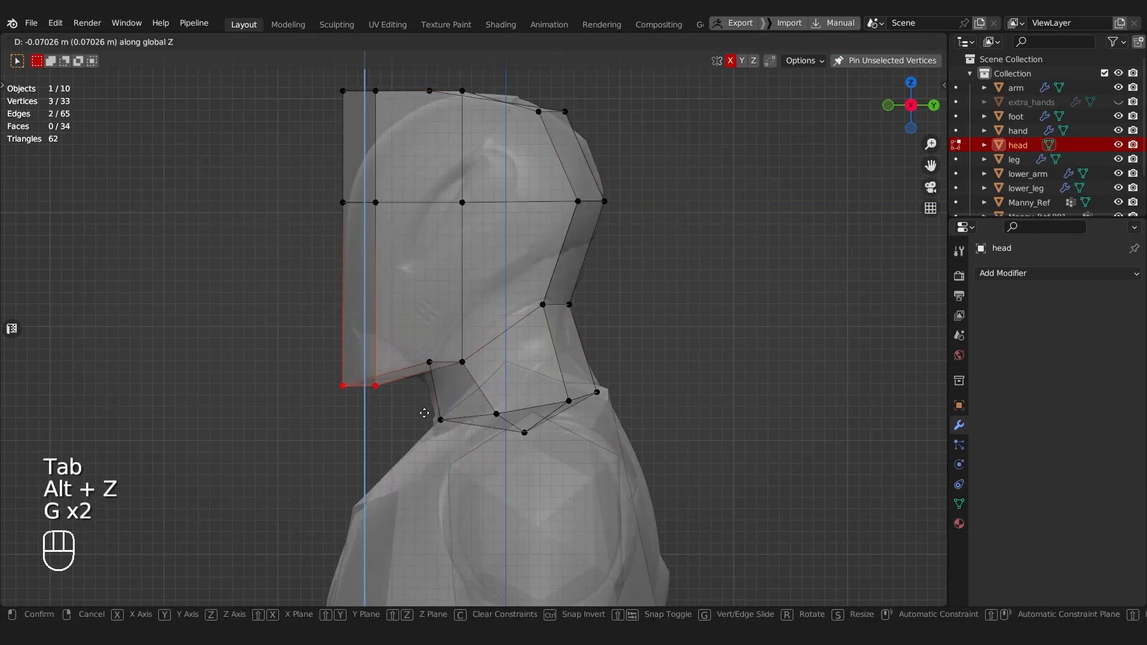
{"action": "left_click", "coordinate": [424, 413]}
{"action": "key", "text": "g"}
{"action": "left_click", "coordinate": [434, 411]}
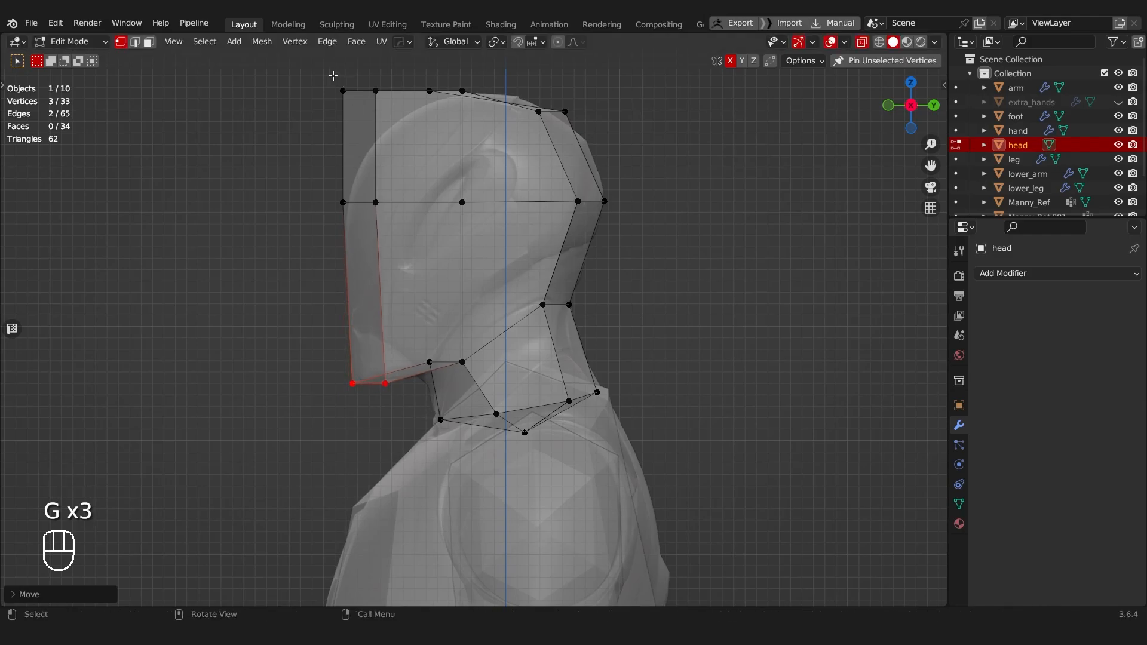
Step: Move the top front vertices of the head down and slightly back towards the mannequin's forehead curve
{"action": "left_click_drag", "start_coordinate": [325, 64], "coordinate": [396, 108]}
{"action": "key", "text": "g"}
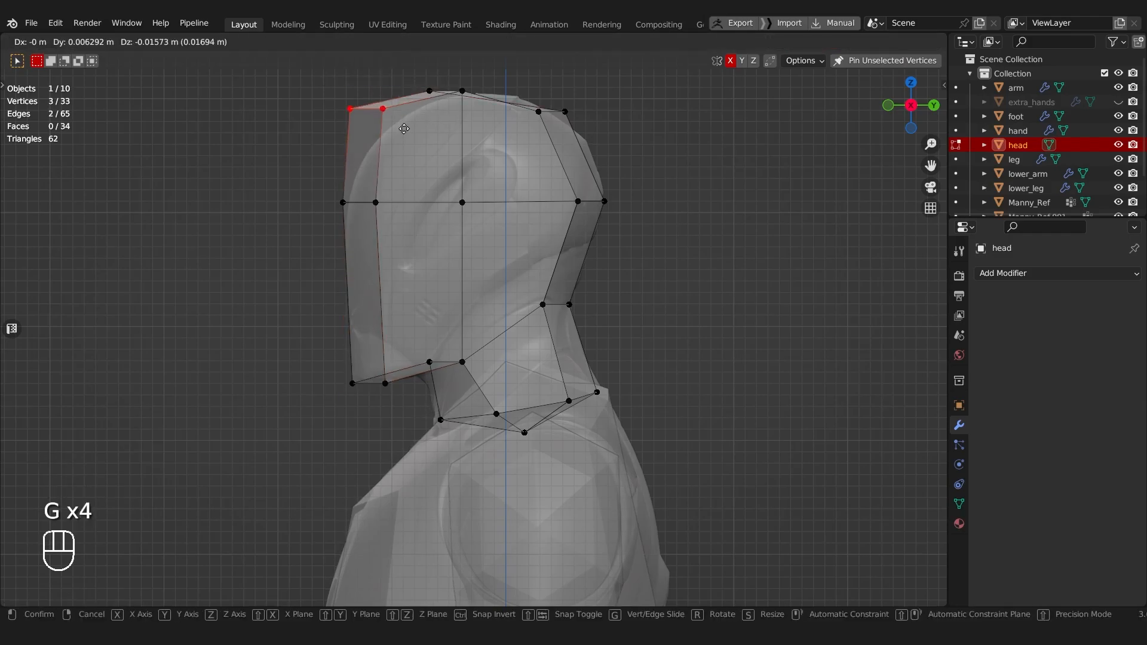
{"action": "left_click", "coordinate": [417, 152]}
Step: Select the pair of side vertices at the middle of the head and scale them outward to widen the skull
{"action": "middle_click_drag", "start_coordinate": [417, 152], "coordinate": [105, 230]}
{"action": "key", "text": "alt+z"}
{"action": "left_click", "coordinate": [529, 251]}
{"action": "middle_click_drag", "start_coordinate": [373, 192], "coordinate": [644, 255]}
{"action": "left_click", "coordinate": [400, 239], "text": "shift"}
{"action": "key", "text": "s"}
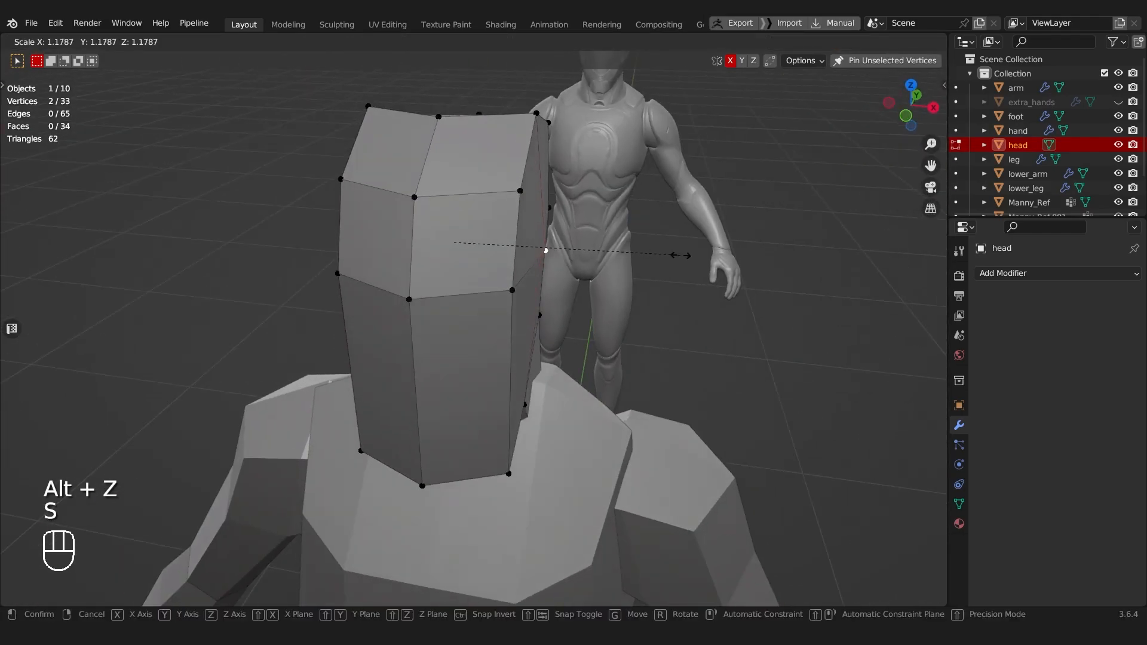
{"action": "left_click", "coordinate": [692, 254]}
Step: Raise the centre vertex on top of the head along Z to round the crown
{"action": "middle_click_drag", "start_coordinate": [579, 209], "coordinate": [537, 260]}
{"action": "left_click", "coordinate": [400, 195]}
{"action": "middle_click_drag", "start_coordinate": [400, 195], "coordinate": [435, 248]}
{"action": "key", "text": "g"}
{"action": "key", "text": "z"}
{"action": "left_click", "coordinate": [396, 137]}
Step: Lower the centre chin vertex and the neck vertex behind it about 0.01 m along Z
{"action": "left_click", "coordinate": [471, 302], "text": "shift"}
{"action": "key", "text": "g"}
{"action": "key", "text": "z"}
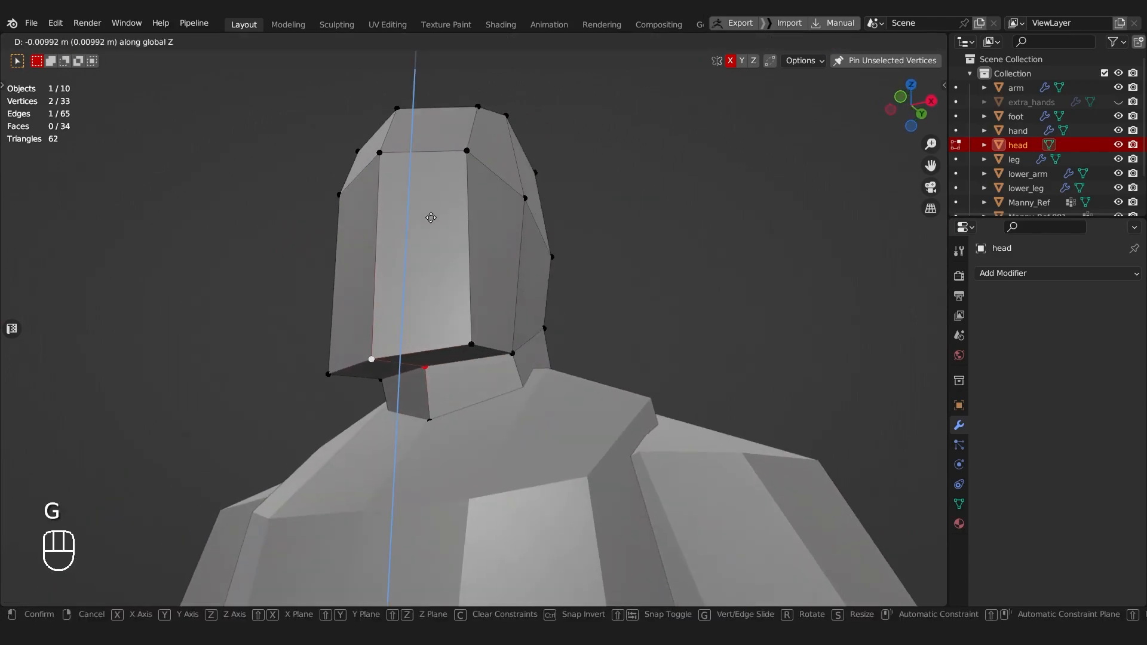
{"action": "left_click", "coordinate": [431, 218]}
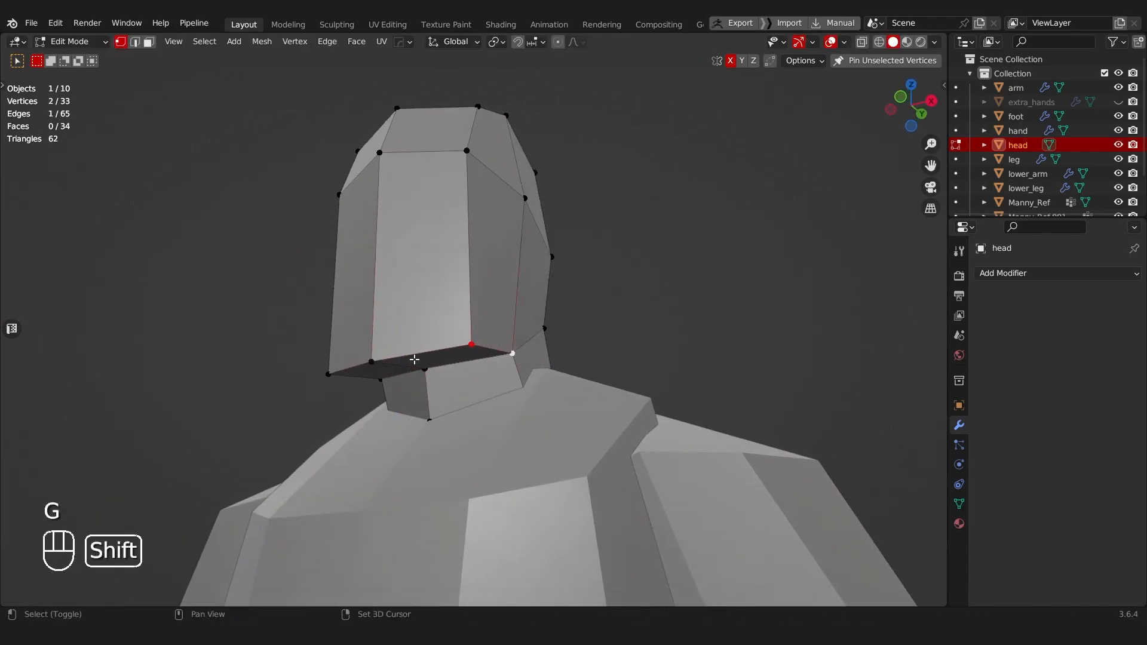
Step: Raise the side vertices of the jaw and the adjoining upper neck vertices along Z to angle the jawline
{"action": "key", "text": "g"}
{"action": "left_click", "coordinate": [519, 330]}
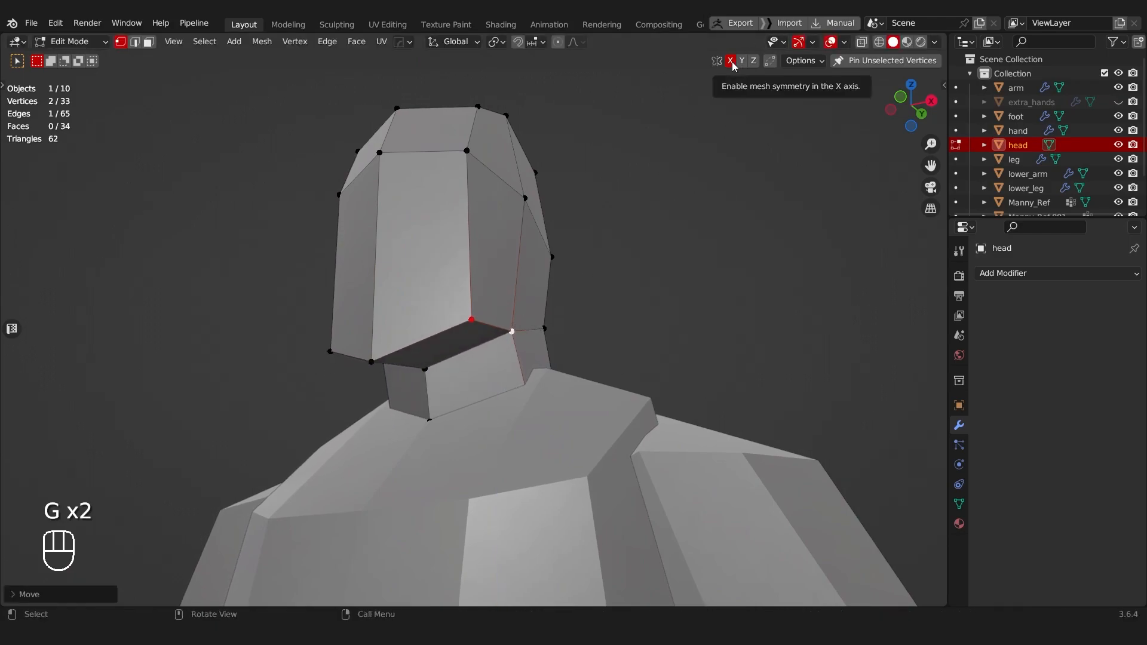
{"action": "middle_click_drag", "start_coordinate": [311, 197], "coordinate": [478, 314]}
{"action": "left_click", "coordinate": [479, 294], "text": "shift"}
{"action": "key", "text": "g"}
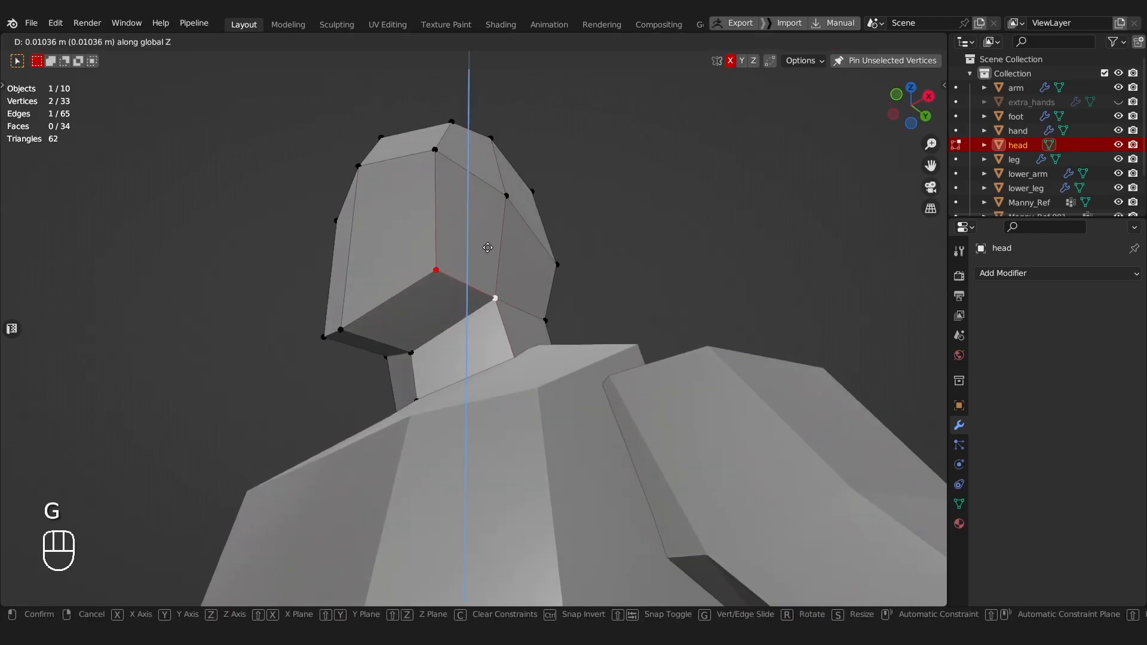
{"action": "right_click", "coordinate": [481, 235]}
{"action": "middle_click_drag", "start_coordinate": [460, 235], "coordinate": [521, 239]}
{"action": "key", "text": "g"}
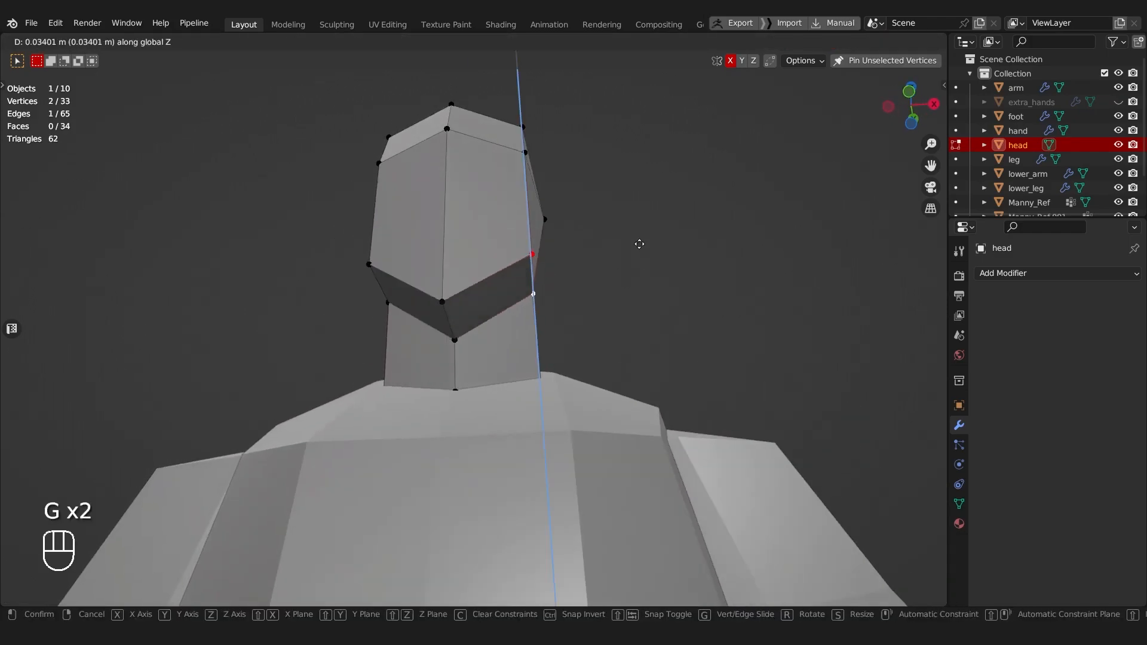
{"action": "left_click", "coordinate": [630, 267]}
Step: Fit the jaw's side vertices and the chin tip to the mannequin's jaw outline in side view
{"action": "middle_click_drag", "start_coordinate": [607, 274], "coordinate": [483, 297], "text": "alt"}
{"action": "key", "text": "alt+z"}
{"action": "scroll", "coordinate": [483, 297], "scroll_direction": "up", "scroll_amount": 2}
{"action": "key", "text": "g"}
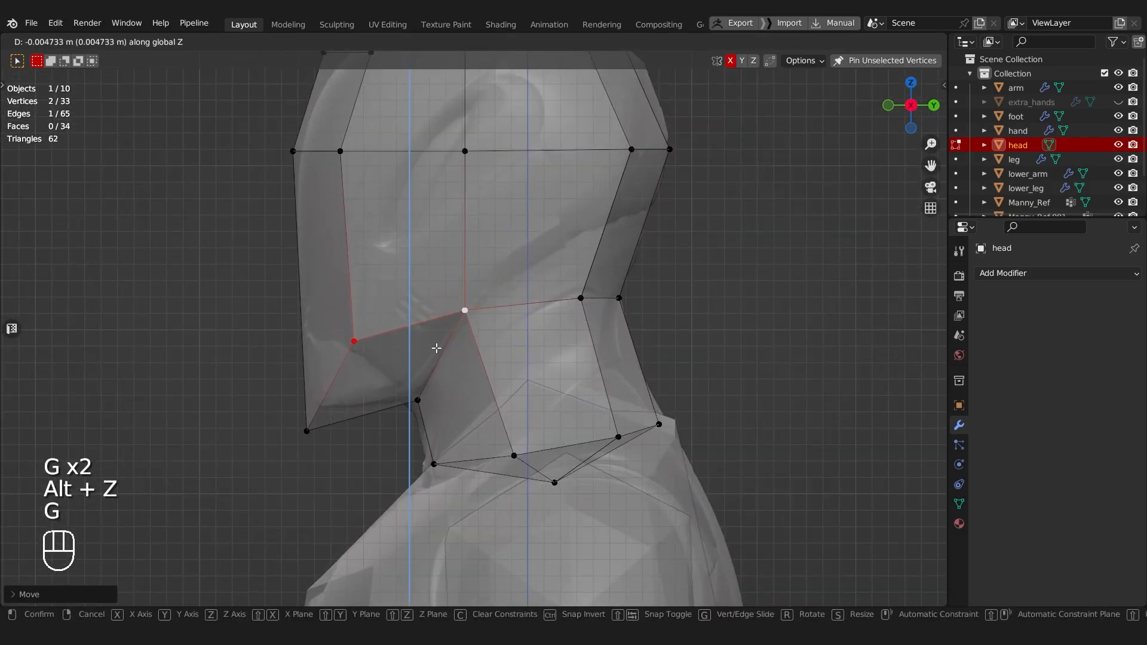
{"action": "left_click", "coordinate": [436, 347]}
{"action": "key", "text": "g"}
{"action": "key", "text": "g"}
{"action": "left_click", "coordinate": [309, 413]}
Step: Select the two upper side vertices of the head and scale them outward
{"action": "middle_click_drag", "start_coordinate": [309, 412], "coordinate": [466, 421]}
{"action": "key", "text": "Tab"}
{"action": "middle_click_drag", "start_coordinate": [443, 308], "coordinate": [497, 400]}
{"action": "key", "text": "alt+z"}
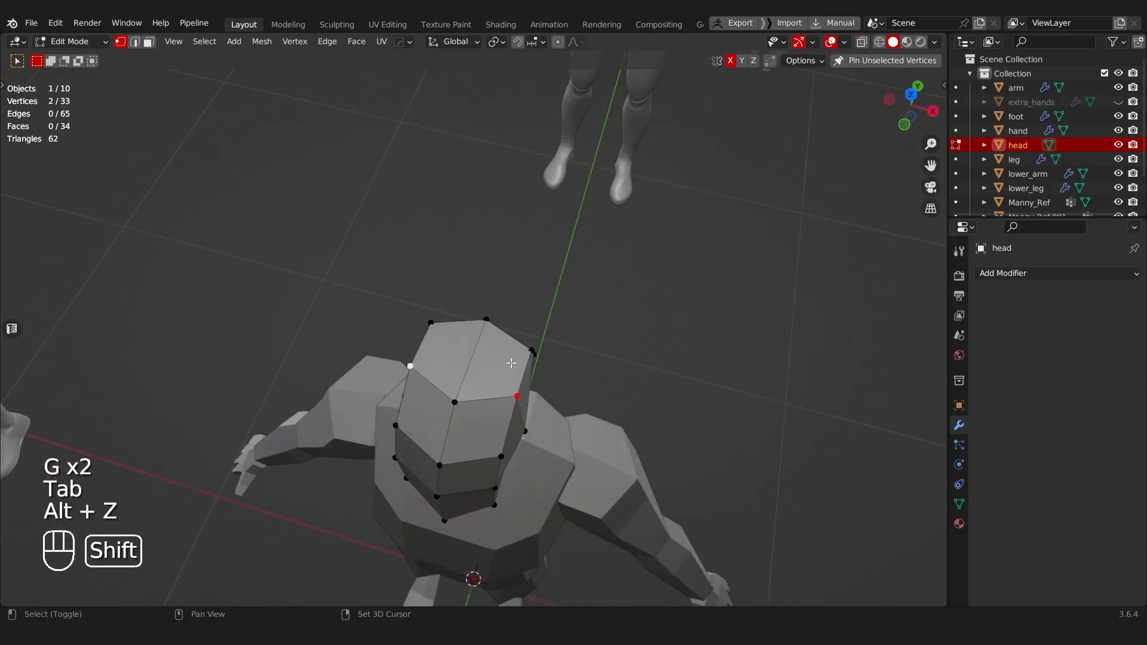
{"action": "key", "text": "s"}
{"action": "left_click", "coordinate": [555, 362]}
Step: Select the vertices at the back of the head in top view and scale them wider
{"action": "middle_click_drag", "start_coordinate": [554, 362], "coordinate": [386, 371]}
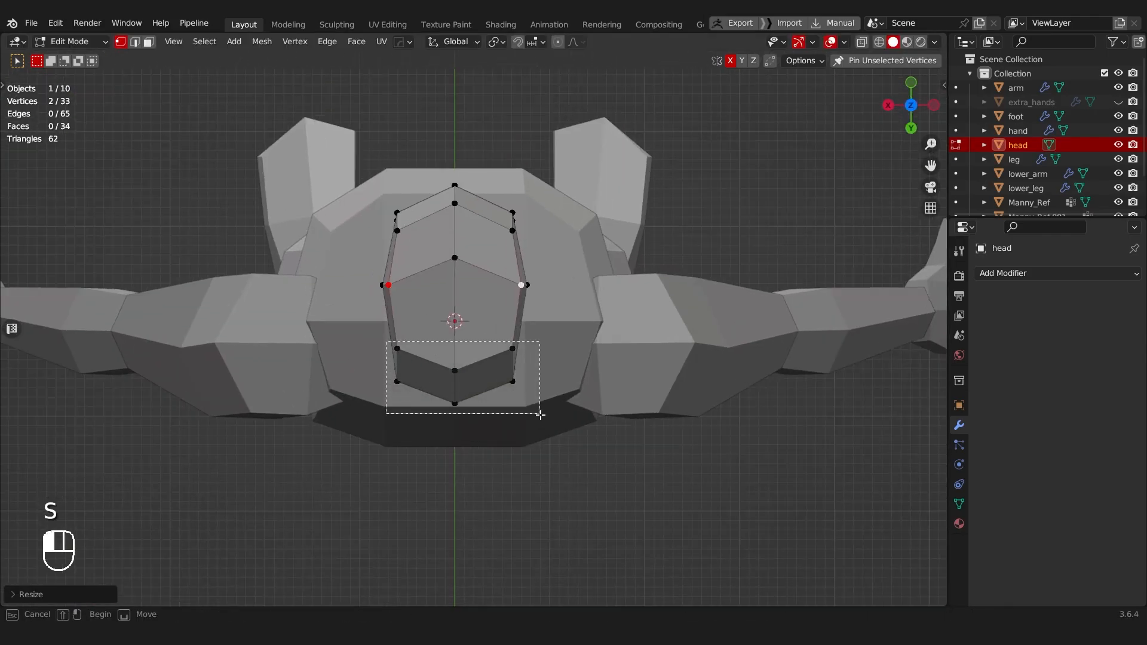
{"action": "key", "text": "s"}
{"action": "left_click", "coordinate": [577, 323]}
{"action": "middle_click_drag", "start_coordinate": [474, 231], "coordinate": [498, 292]}
{"action": "middle_click_drag", "start_coordinate": [584, 338], "coordinate": [586, 341], "text": "alt"}
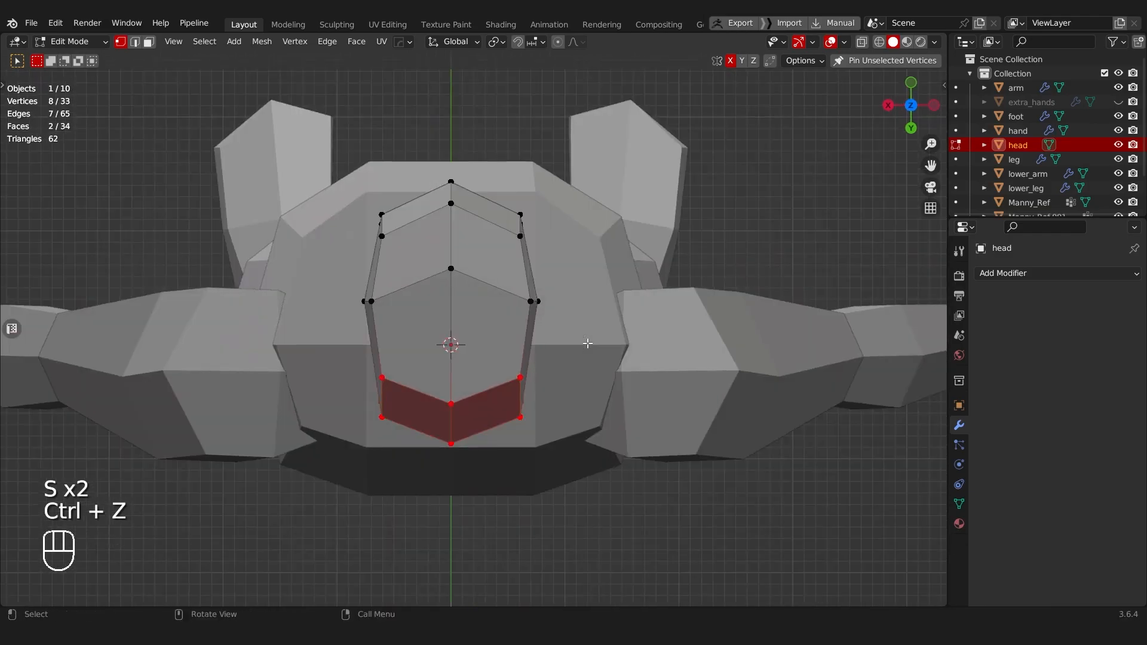
{"action": "key", "text": "s"}
{"action": "left_click", "coordinate": [604, 343]}
Step: Select the middle edge loop running over the head and scale it slightly narrower along X
{"action": "key", "text": "Tab"}
{"action": "left_click", "coordinate": [451, 360]}
{"action": "left_click", "coordinate": [473, 289], "text": "alt"}
{"action": "middle_click_drag", "start_coordinate": [474, 288], "coordinate": [698, 291]}
{"action": "key", "text": "s"}
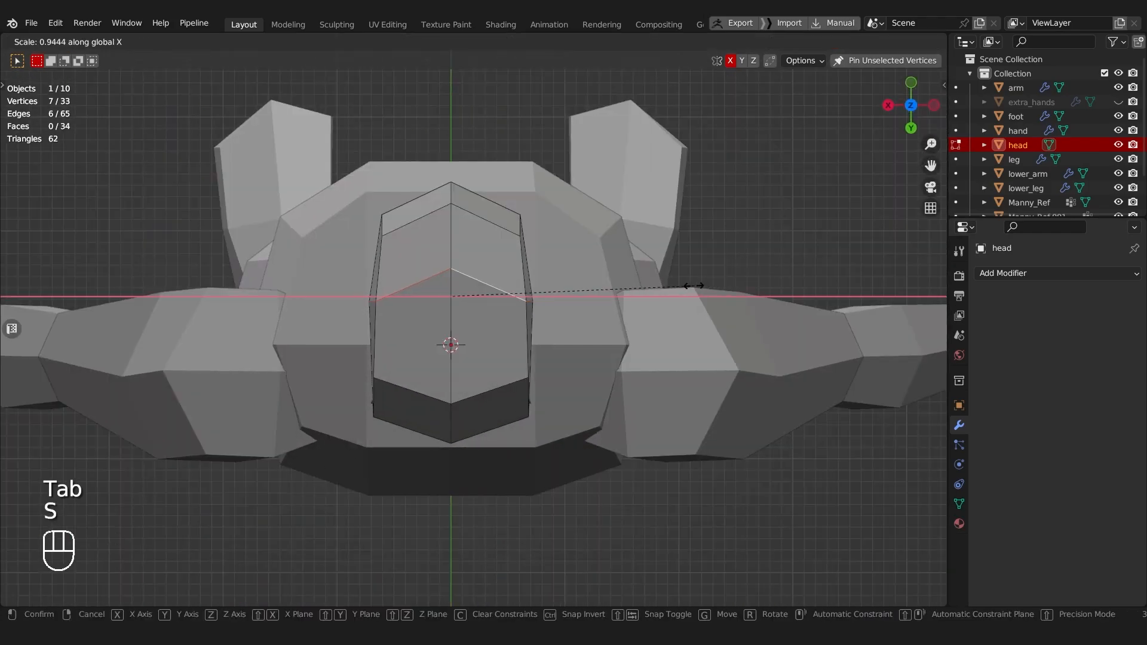
{"action": "left_click", "coordinate": [708, 285]}
Step: Move the crown's centre vertex about 0.02 m back along Y to flatten the peak of the middle loop
{"action": "middle_click_drag", "start_coordinate": [481, 258], "coordinate": [494, 293], "text": "shift"}
{"action": "key", "text": "Tab"}
{"action": "left_click", "coordinate": [449, 299]}
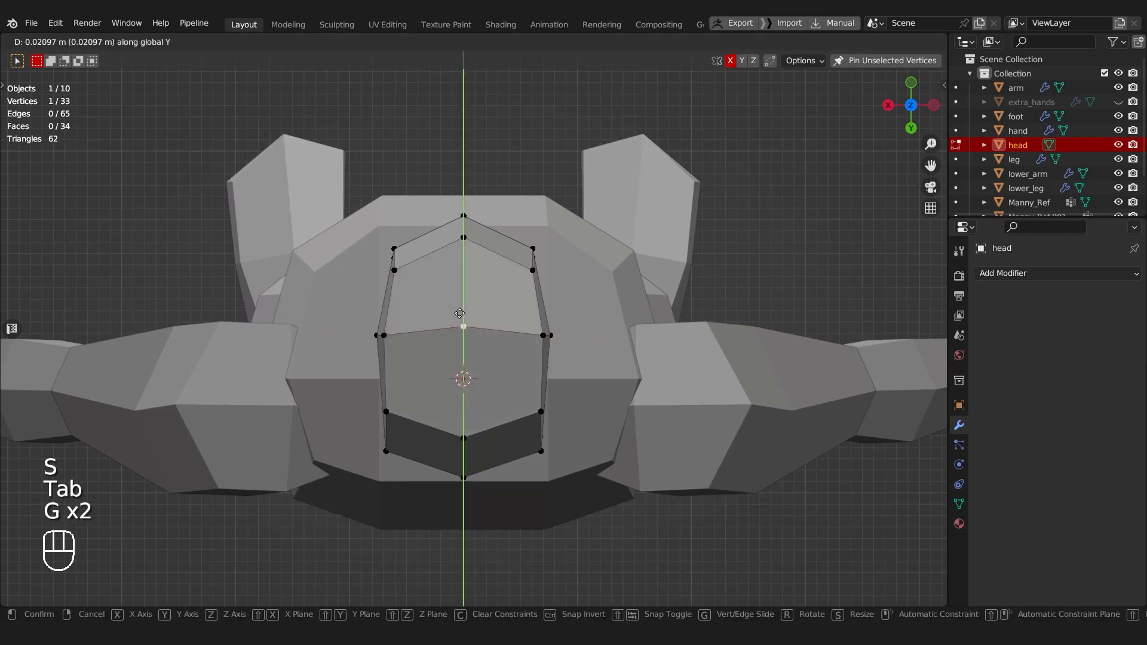
{"action": "left_click", "coordinate": [459, 311]}
Step: Select the upper corner vertices on one side of the head in front view and lower them about 0.013 m along Z
{"action": "middle_click_drag", "start_coordinate": [459, 311], "coordinate": [564, 264]}
{"action": "key", "text": "alt+z"}
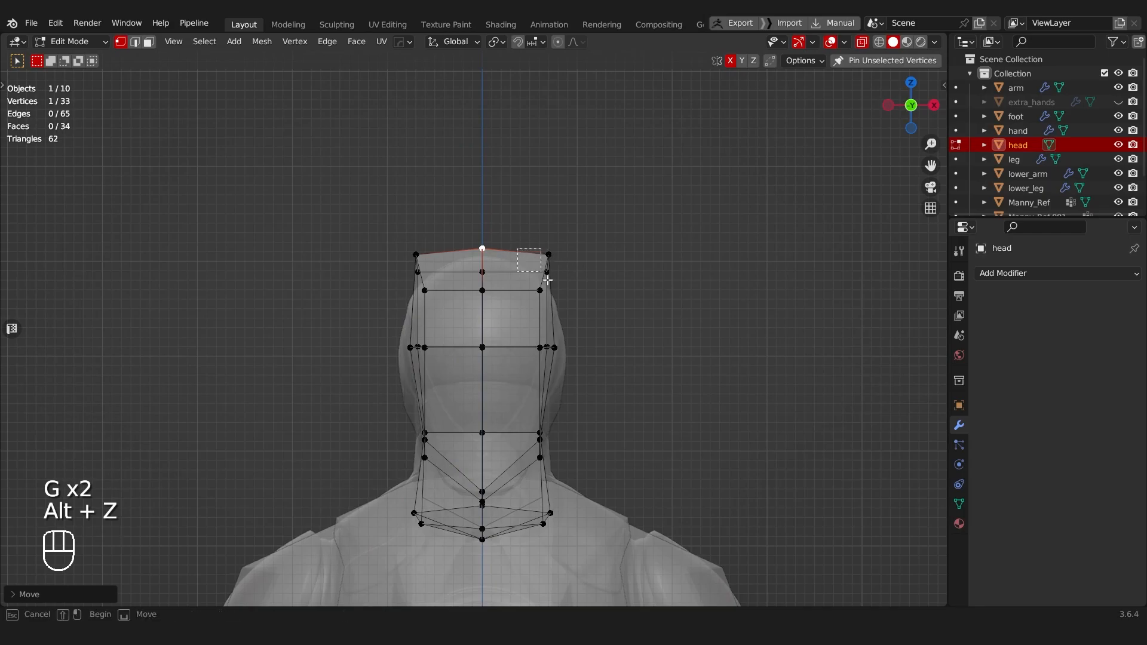
{"action": "key", "text": "g"}
{"action": "key", "text": "z"}
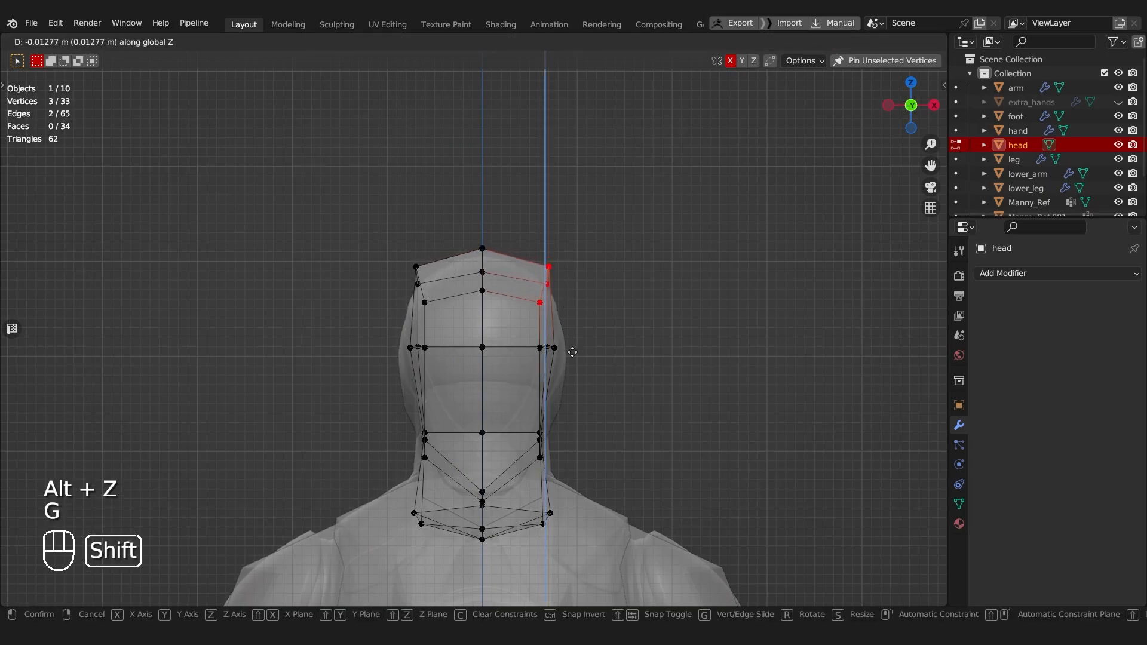
{"action": "left_click", "coordinate": [574, 350]}
Step: Rotate the upper corner vertices and move the head's side vertices to match the mannequin's front outline
{"action": "key", "text": "r"}
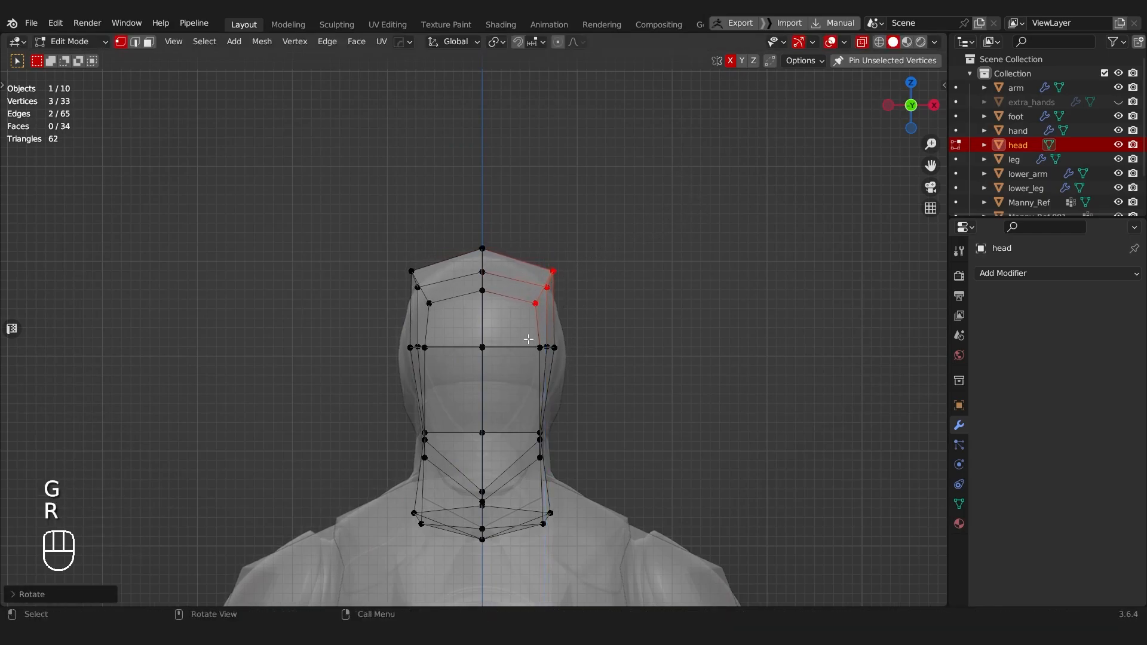
{"action": "key", "text": "g"}
{"action": "left_click", "coordinate": [584, 378]}
{"action": "key", "text": "g"}
{"action": "left_click", "coordinate": [573, 461]}
Step: Examine the head's shape and its proportions against the body from several angles
{"action": "middle_click_drag", "start_coordinate": [574, 461], "coordinate": [245, 406], "text": "ctrl"}
{"action": "middle_click_drag", "start_coordinate": [385, 258], "coordinate": [689, 257]}
{"action": "scroll", "coordinate": [374, 279], "scroll_direction": "down", "scroll_amount": 2}
{"action": "key", "text": "alt+z"}
{"action": "key", "text": "Tab"}
{"action": "middle_click_drag", "start_coordinate": [439, 341], "coordinate": [583, 248]}
{"action": "scroll", "coordinate": [571, 343], "scroll_direction": "down", "scroll_amount": 5}
{"action": "key", "text": "a"}
{"action": "scroll", "coordinate": [531, 286], "scroll_direction": "down", "scroll_amount": 5}
{"action": "scroll", "coordinate": [583, 248], "scroll_direction": "up", "scroll_amount": 5}
{"action": "scroll", "coordinate": [483, 284], "scroll_direction": "up", "scroll_amount": 2}
{"action": "middle_click_drag", "start_coordinate": [483, 288], "coordinate": [428, 254]}
Step: Add a centred vertical loop cut through one half of the head and neck
{"action": "key", "text": "Tab"}
{"action": "key", "text": "ctrl+r"}
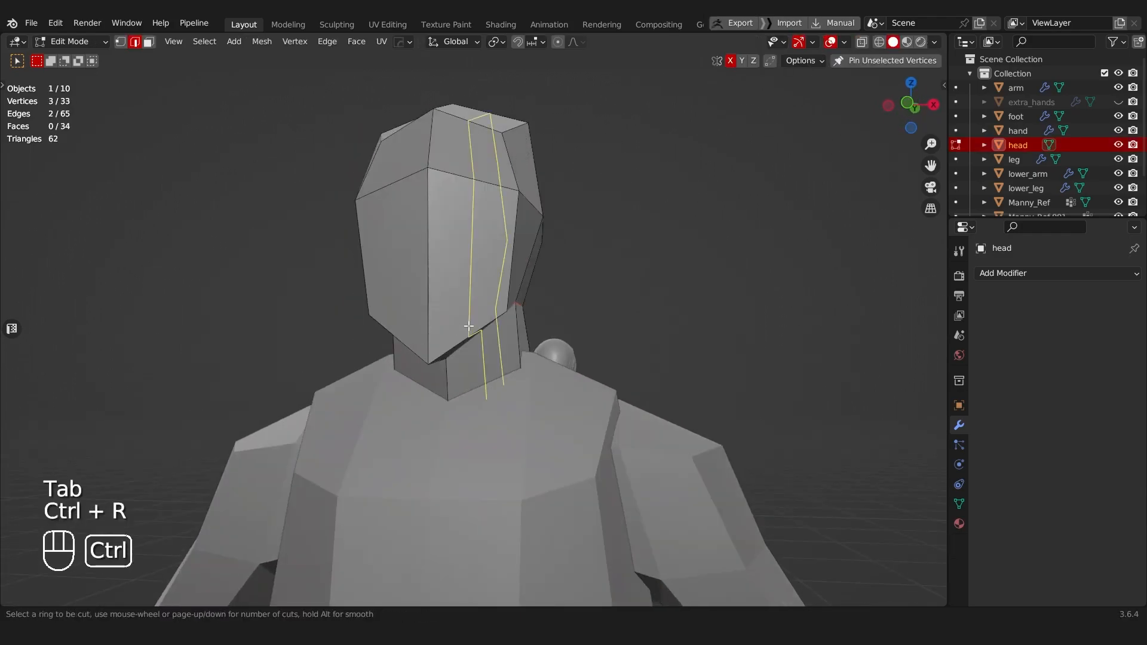
{"action": "left_click", "coordinate": [468, 326]}
{"action": "right_click", "coordinate": [468, 326]}
Step: Select the new loop's edge under the jaw and lower it about 0.008 m along Z
{"action": "middle_click_drag", "start_coordinate": [468, 326], "coordinate": [442, 277]}
{"action": "scroll", "coordinate": [454, 296], "scroll_direction": "up", "scroll_amount": 2}
{"action": "key", "text": "Tab"}
{"action": "left_click", "coordinate": [463, 324]}
{"action": "key", "text": "g"}
{"action": "key", "text": "z"}
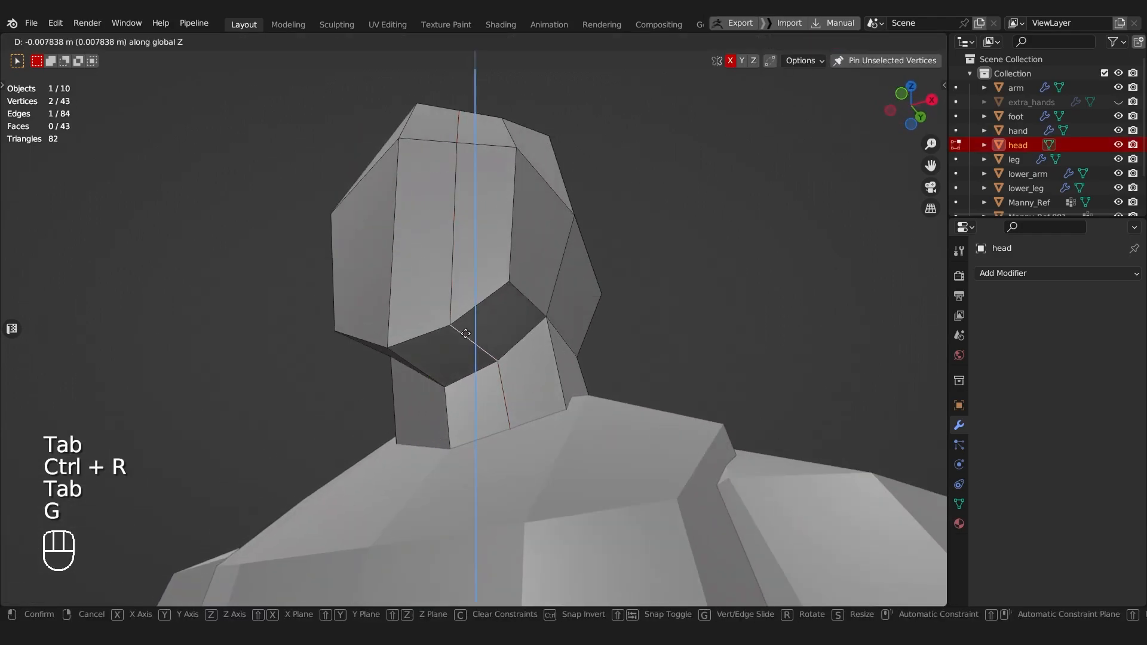
{"action": "left_click", "coordinate": [465, 334]}
Step: Delete the faces of the head half that lacks the new loop cut in front view
{"action": "scroll", "coordinate": [474, 281], "scroll_direction": "down", "scroll_amount": 3}
{"action": "middle_click_drag", "start_coordinate": [474, 282], "coordinate": [533, 325]}
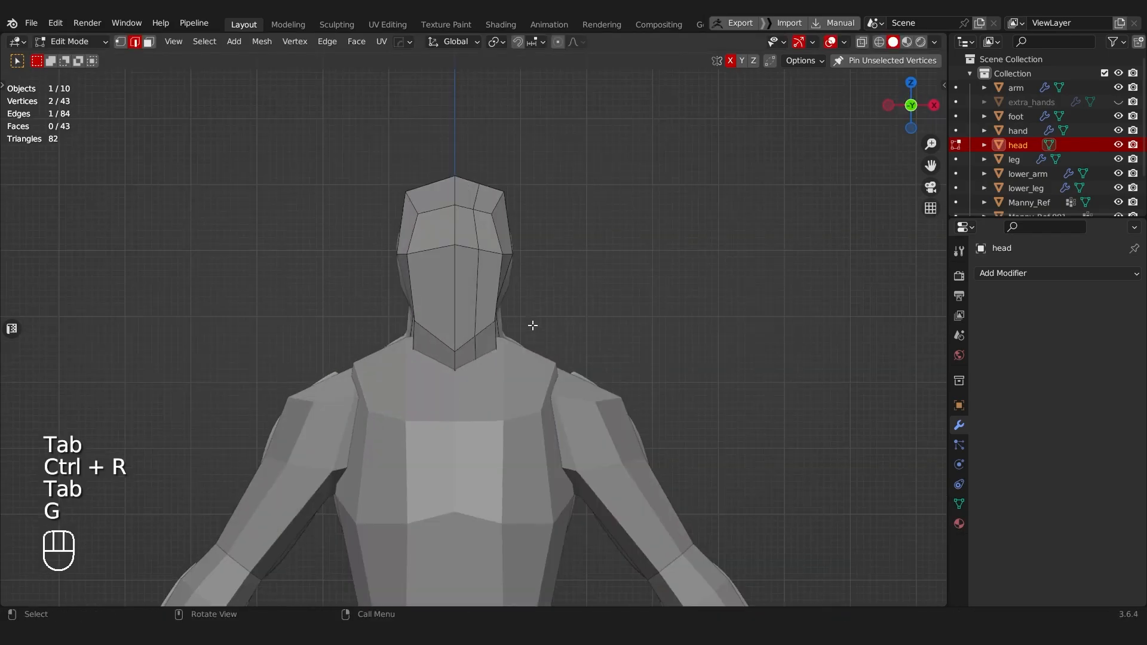
{"action": "key", "text": "Tab"}
{"action": "key", "text": "alt+z"}
{"action": "left_click_drag", "start_coordinate": [451, 407], "coordinate": [450, 406]}
{"action": "key", "text": "x"}
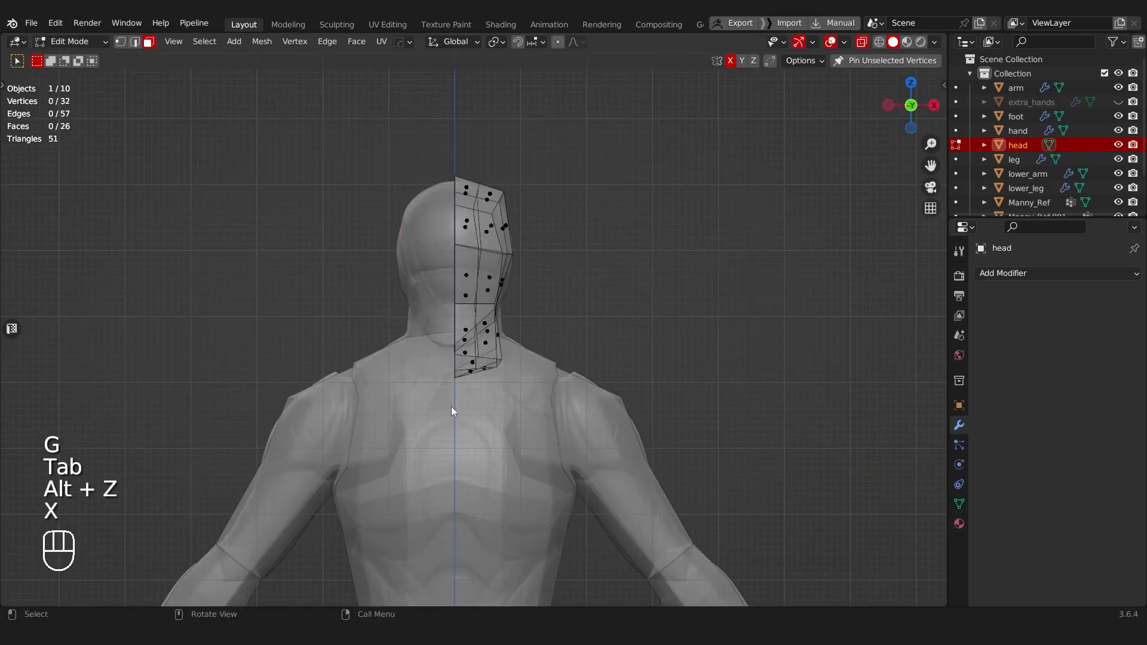
Step: Mirror the remaining head half across the X axis with the Hard Ops mirror modifier
{"action": "key", "text": "Tab"}
{"action": "scroll", "coordinate": [447, 300], "scroll_direction": "down", "scroll_amount": 7}
{"action": "middle_click_drag", "start_coordinate": [446, 300], "coordinate": [474, 320]}
{"action": "key", "text": "alt+x"}
{"action": "left_click", "coordinate": [571, 464]}
Step: Reposition an edge on the mirrored head half in Edit Mode
{"action": "scroll", "coordinate": [479, 346], "scroll_direction": "up", "scroll_amount": 7}
{"action": "key", "text": "Tab"}
{"action": "scroll", "coordinate": [479, 359], "scroll_direction": "up", "scroll_amount": 3}
{"action": "key", "text": "g"}
{"action": "left_click", "coordinate": [491, 286]}
Step: Try to reshape the face by shifting the new loop's mid-face vertex along Z and horizontally with Z locked
{"action": "key", "text": "Tab"}
{"action": "left_click", "coordinate": [440, 239]}
{"action": "key", "text": "g"}
{"action": "key", "text": "z"}
{"action": "left_click", "coordinate": [439, 251]}
{"action": "key", "text": "g"}
{"action": "key", "text": "shift+z"}
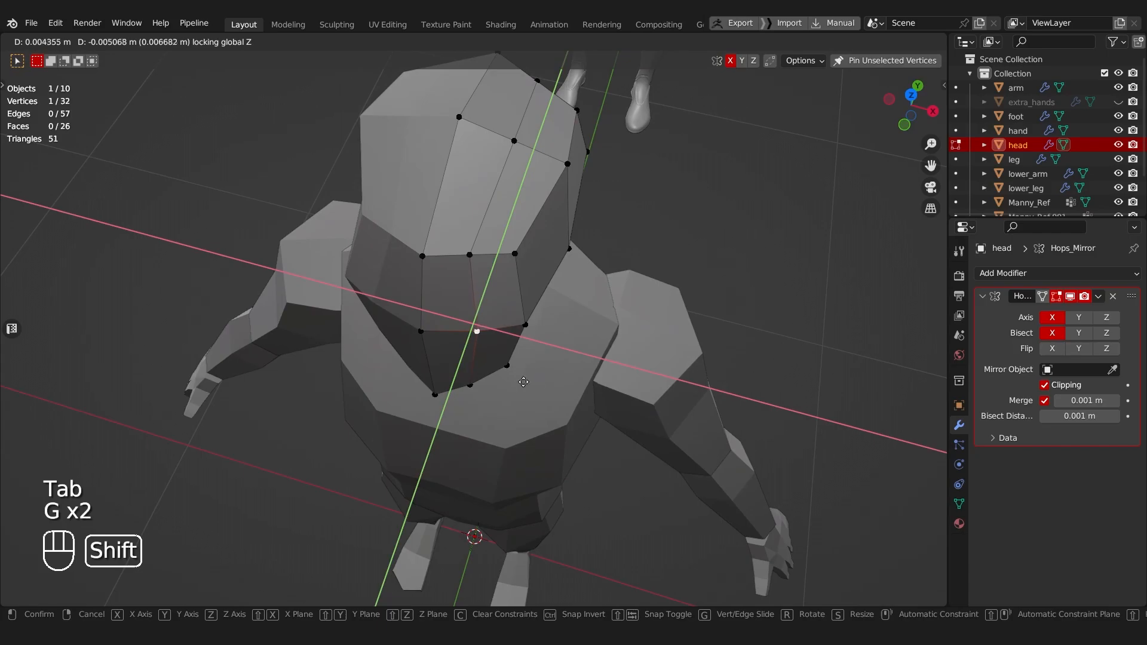
{"action": "left_click", "coordinate": [449, 211]}
Step: Try to refine the side contour of the face by moving its vertices
{"action": "middle_click_drag", "start_coordinate": [449, 211], "coordinate": [555, 275]}
{"action": "key", "text": "g"}
{"action": "middle_click", "coordinate": [622, 244]}
{"action": "left_click", "coordinate": [614, 244]}
{"action": "key", "text": "g"}
{"action": "left_click", "coordinate": [493, 253]}
Step: Try to lower the new loop's mid-face vertex slightly along Z and adjust the neighbouring face vertices
{"action": "left_click", "coordinate": [474, 236]}
{"action": "key", "text": "g"}
{"action": "middle_click", "coordinate": [476, 238]}
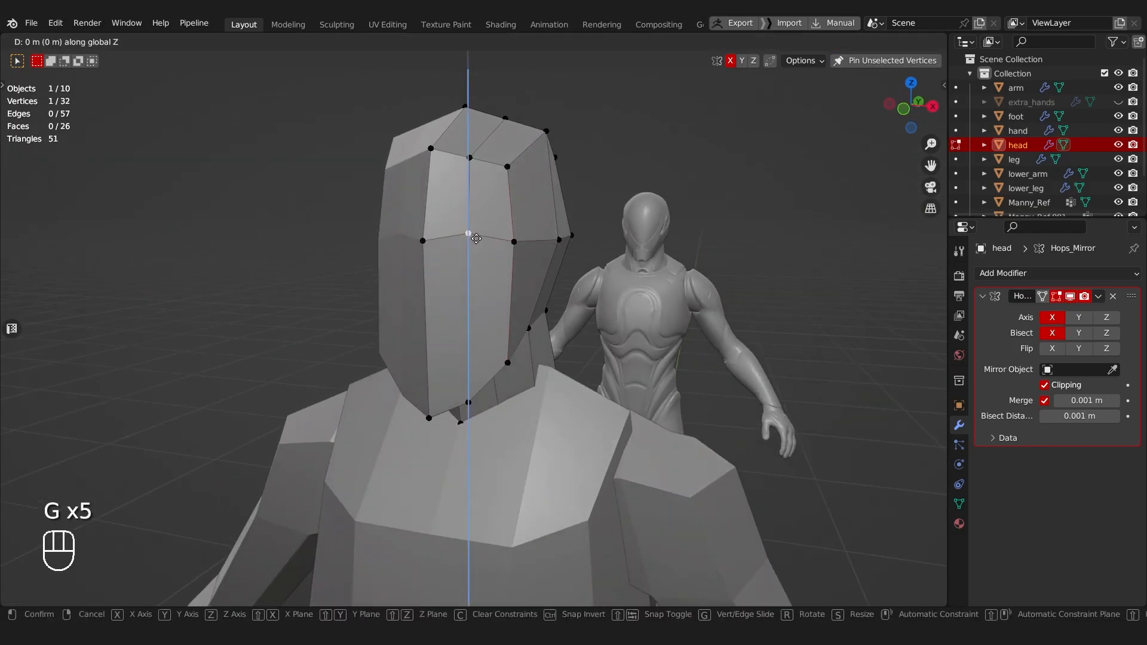
{"action": "left_click", "coordinate": [476, 246]}
{"action": "middle_click_drag", "start_coordinate": [476, 245], "coordinate": [374, 241]}
{"action": "left_click", "coordinate": [522, 244]}
{"action": "key", "text": "g"}
{"action": "left_click", "coordinate": [540, 242]}
{"action": "key", "text": "g"}
{"action": "left_click", "coordinate": [369, 243]}
Step: Review the reshaped face from a distance and undo the recent vertex moves
{"action": "middle_click_drag", "start_coordinate": [434, 357], "coordinate": [587, 368]}
{"action": "key", "text": "Tab"}
{"action": "left_click", "coordinate": [583, 304]}
{"action": "scroll", "coordinate": [583, 301], "scroll_direction": "down", "scroll_amount": 5}
{"action": "middle_click_drag", "start_coordinate": [583, 301], "coordinate": [633, 303]}
{"action": "scroll", "coordinate": [439, 301], "scroll_direction": "up", "scroll_amount": 3}
{"action": "scroll", "coordinate": [633, 303], "scroll_direction": "down", "scroll_amount": 3}
{"action": "key", "text": "ctrl+z"}
{"action": "key", "text": "ctrl+z"}
{"action": "key", "text": "ctrl+z"}
{"action": "key", "text": "ctrl+z"}
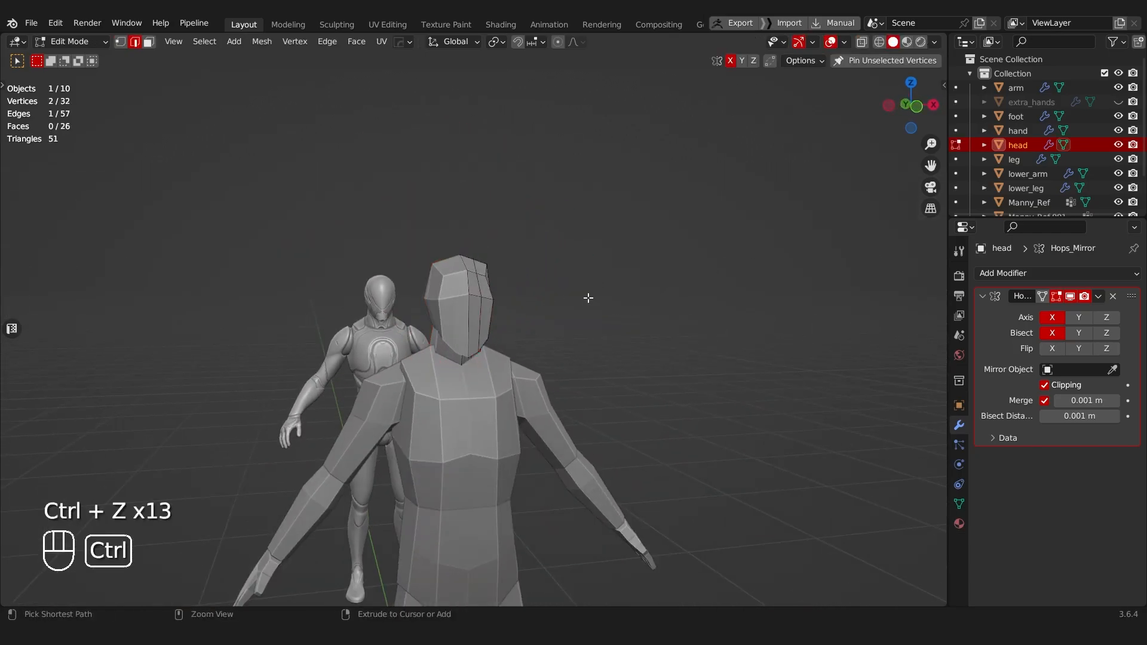
Step: Inspect the mirrored head together with the whole character from several angles
{"action": "middle_click_drag", "start_coordinate": [587, 297], "coordinate": [448, 256]}
{"action": "key", "text": "Tab"}
{"action": "left_click", "coordinate": [443, 206]}
{"action": "middle_click_drag", "start_coordinate": [443, 206], "coordinate": [597, 349]}
{"action": "scroll", "coordinate": [552, 278], "scroll_direction": "down", "scroll_amount": 7}
{"action": "scroll", "coordinate": [471, 253], "scroll_direction": "up", "scroll_amount": 3}
{"action": "key", "text": "a"}
{"action": "middle_click_drag", "start_coordinate": [597, 349], "coordinate": [449, 245]}
{"action": "scroll", "coordinate": [577, 300], "scroll_direction": "up", "scroll_amount": 3}
{"action": "left_click", "coordinate": [572, 300]}
{"action": "scroll", "coordinate": [455, 316], "scroll_direction": "up", "scroll_amount": 3}
Step: Apply the Hops_Mirror modifier on the head so both halves become real geometry
{"action": "key", "text": "Tab"}
{"action": "left_click", "coordinate": [382, 314]}
{"action": "key", "text": "a"}
{"action": "key", "text": "a"}
{"action": "right_click", "coordinate": [449, 245]}
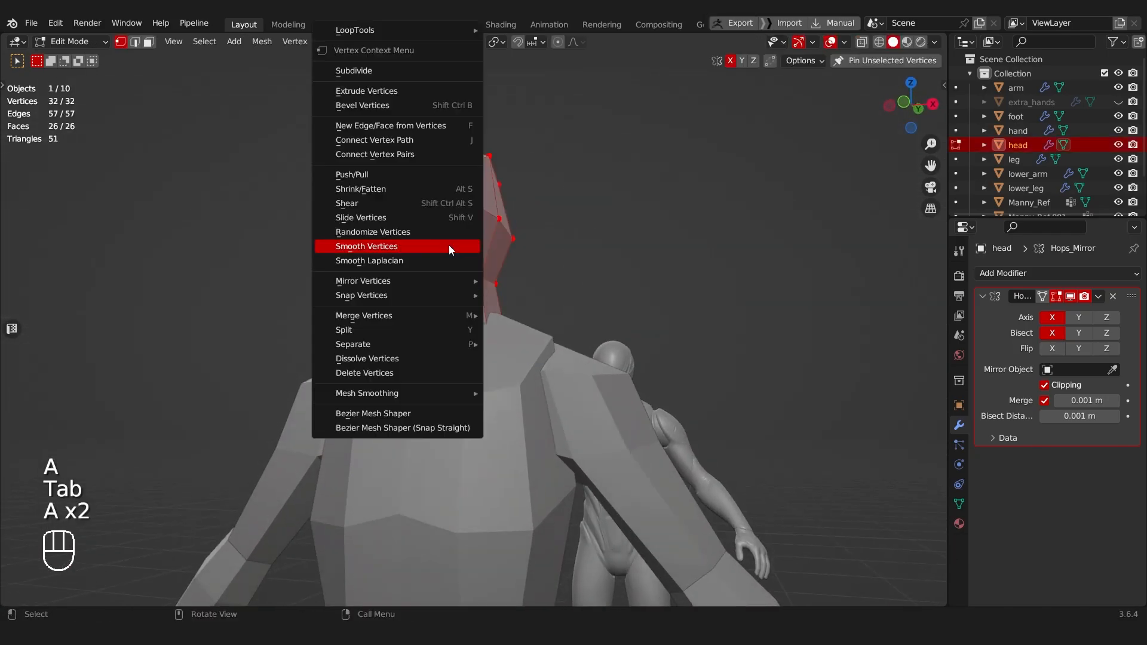
{"action": "key", "text": "Tab"}
{"action": "key", "text": "ctrl+a"}
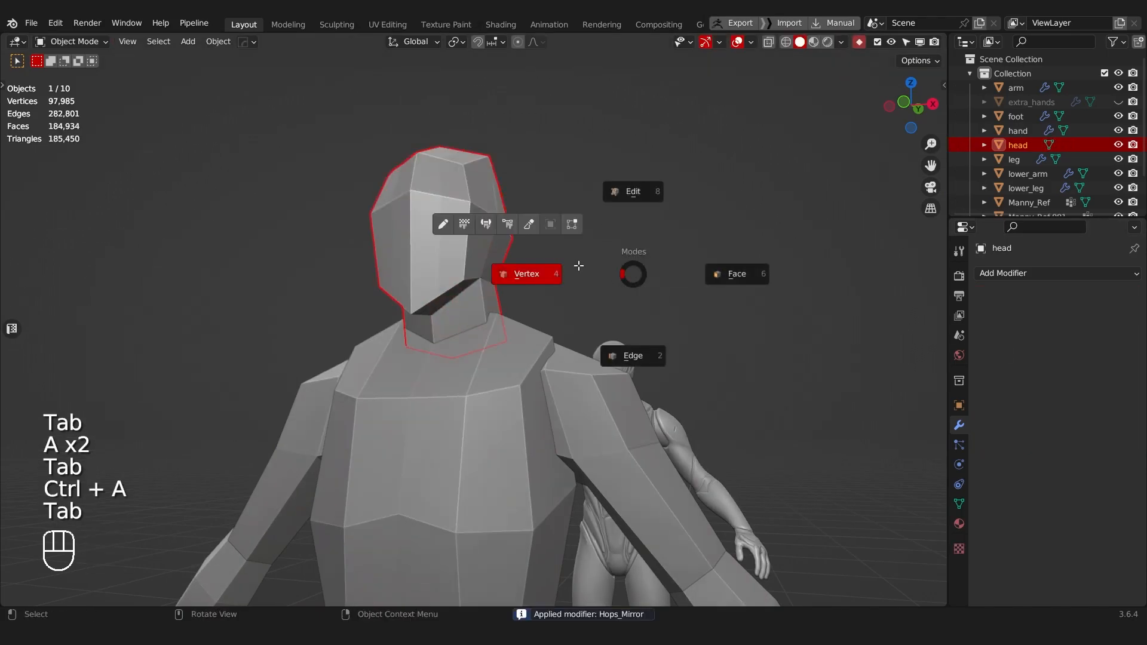
Step: Select all of the head's vertices in vertex mode and apply Smooth Vertices to them
{"action": "left_click", "coordinate": [568, 274]}
{"action": "key", "text": "a"}
{"action": "key", "text": "a"}
{"action": "right_click", "coordinate": [589, 259]}
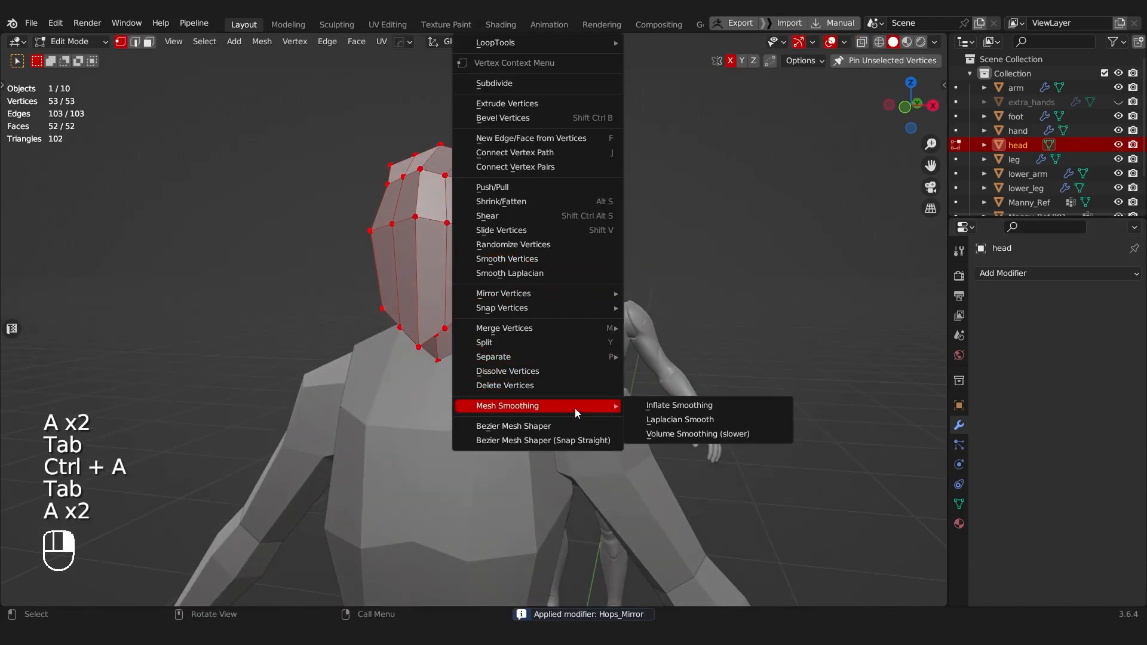
{"action": "left_click", "coordinate": [509, 259]}
Step: Try Inflate Smoothing on the whole head mesh and undo the last smoothing operation
{"action": "middle_click_drag", "start_coordinate": [510, 256], "coordinate": [440, 287]}
{"action": "right_click", "coordinate": [442, 287]}
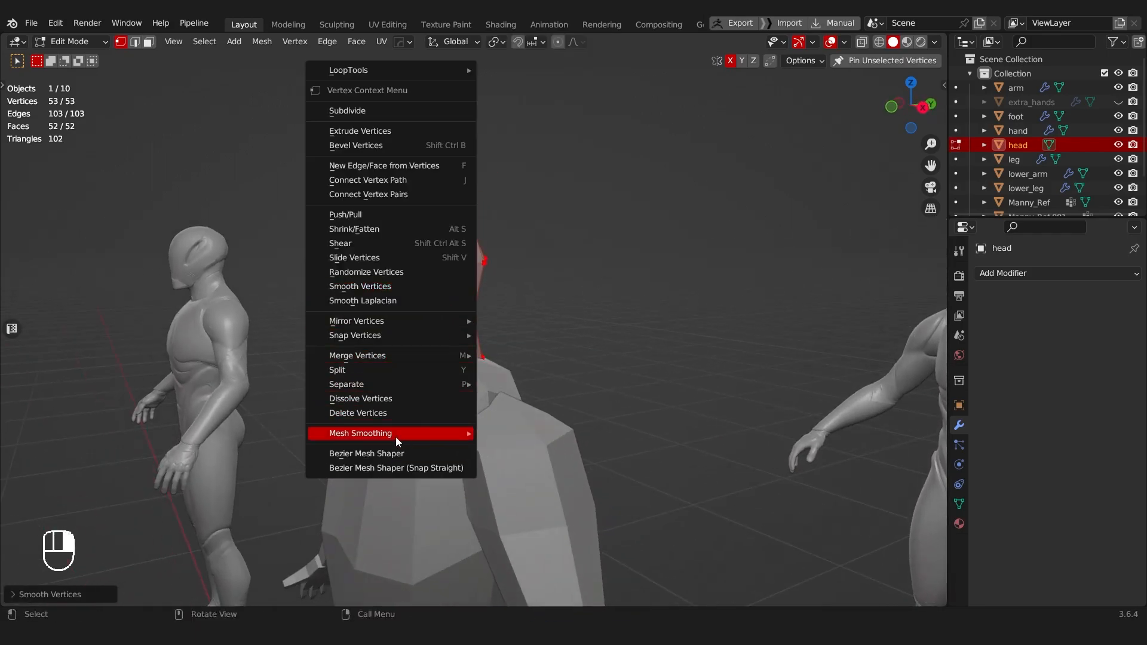
{"action": "mouse_move", "coordinate": [395, 436]}
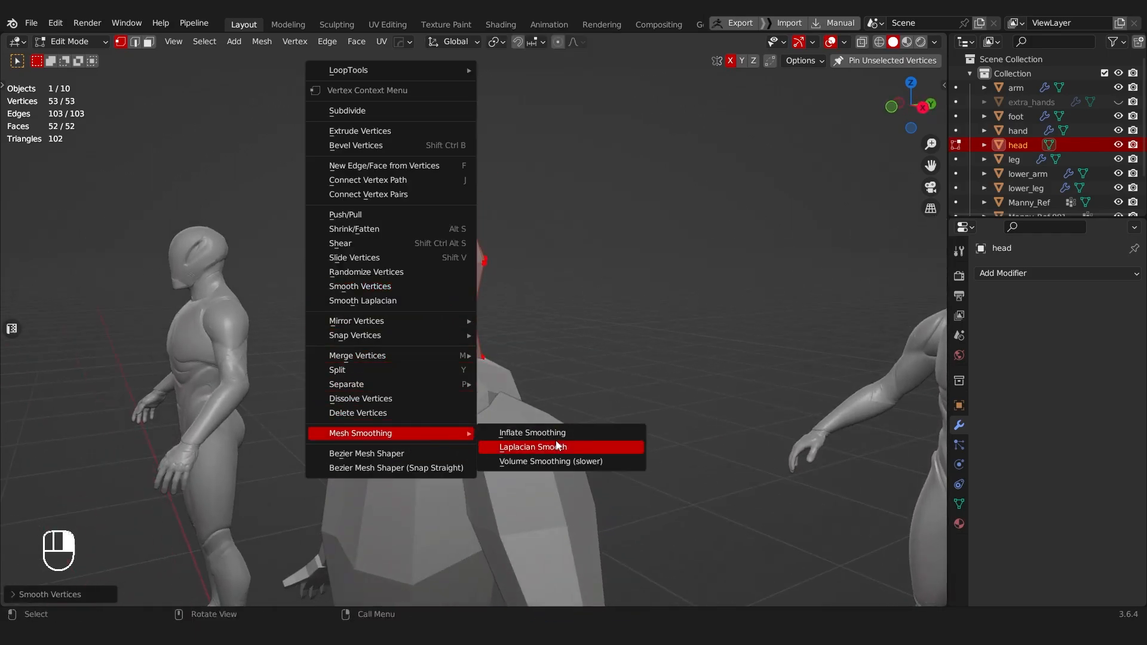
{"action": "left_click", "coordinate": [528, 432]}
{"action": "key", "text": "ctrl+z"}
Step: Compare Inflate Smoothing with Smooth Vertices on the whole head mesh, undoing each one
{"action": "right_click", "coordinate": [558, 257]}
{"action": "mouse_move", "coordinate": [553, 404]}
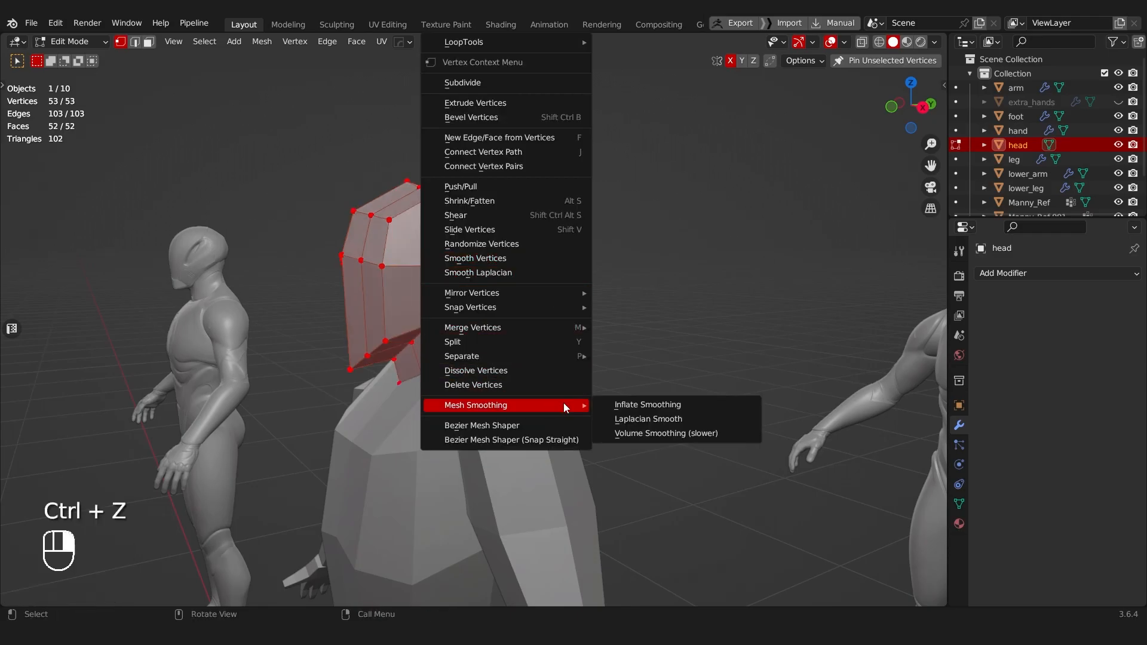
{"action": "left_click", "coordinate": [651, 407]}
{"action": "middle_click_drag", "start_coordinate": [634, 407], "coordinate": [402, 280]}
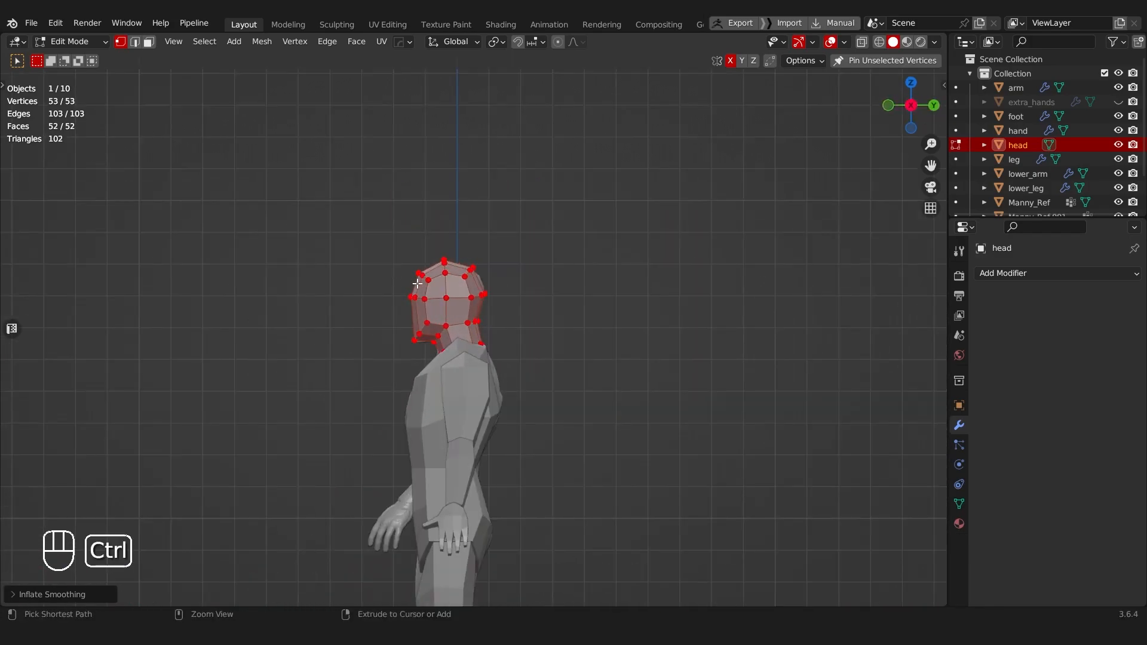
{"action": "right_click", "coordinate": [422, 293]}
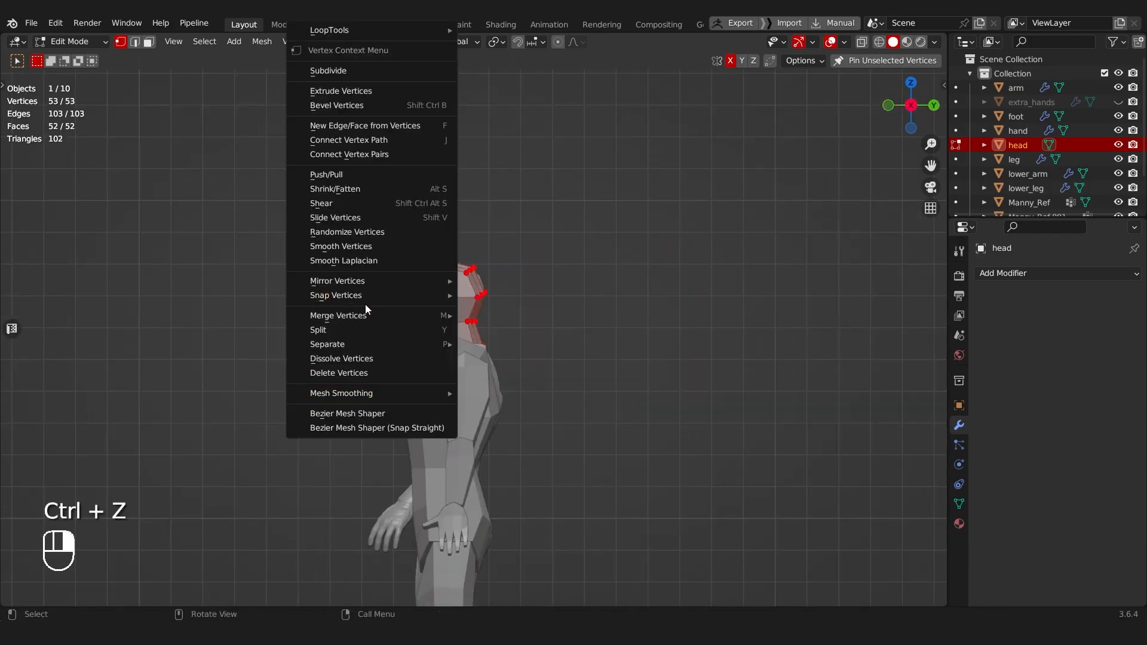
{"action": "left_click", "coordinate": [337, 250]}
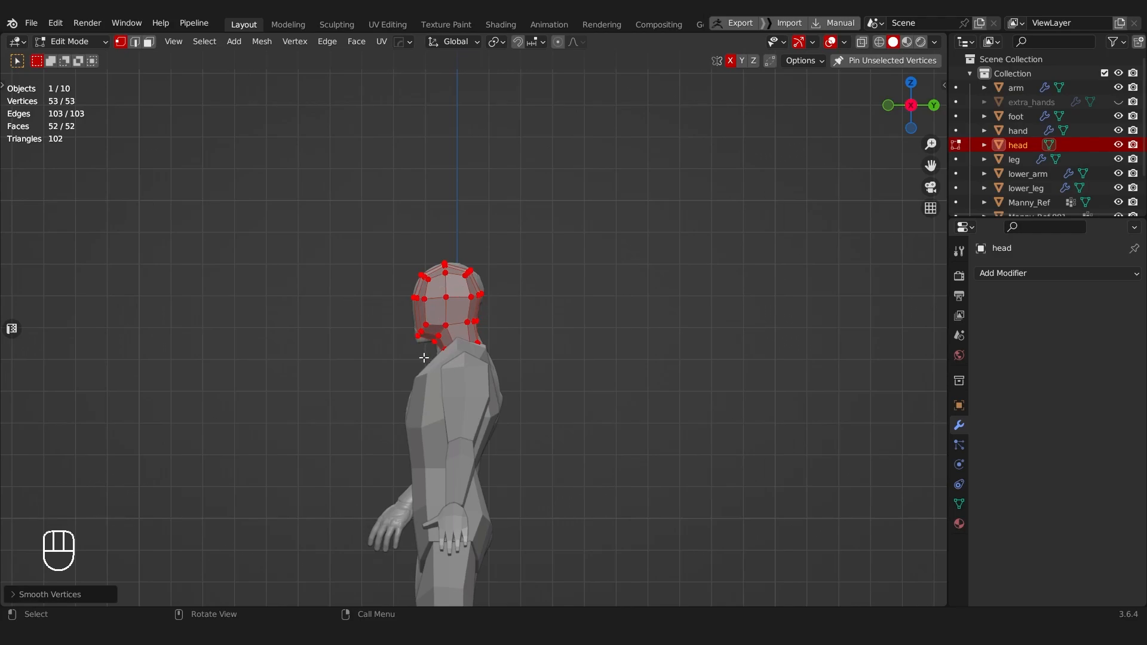
{"action": "middle_click_drag", "start_coordinate": [451, 335], "coordinate": [609, 338]}
{"action": "scroll", "coordinate": [598, 338], "scroll_direction": "up", "scroll_amount": 3}
{"action": "key", "text": "ctrl+z"}
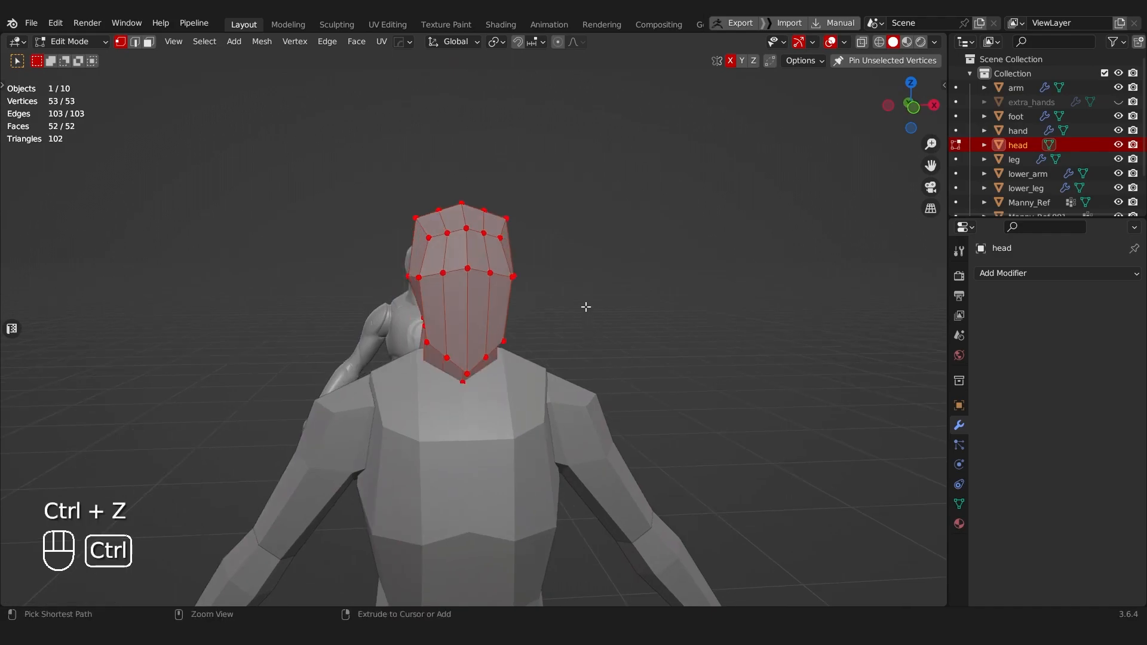
Step: Apply Inflate Smoothing to all of the head's vertices and check the result in Object Mode from the side
{"action": "right_click", "coordinate": [565, 330]}
{"action": "mouse_move", "coordinate": [539, 403]}
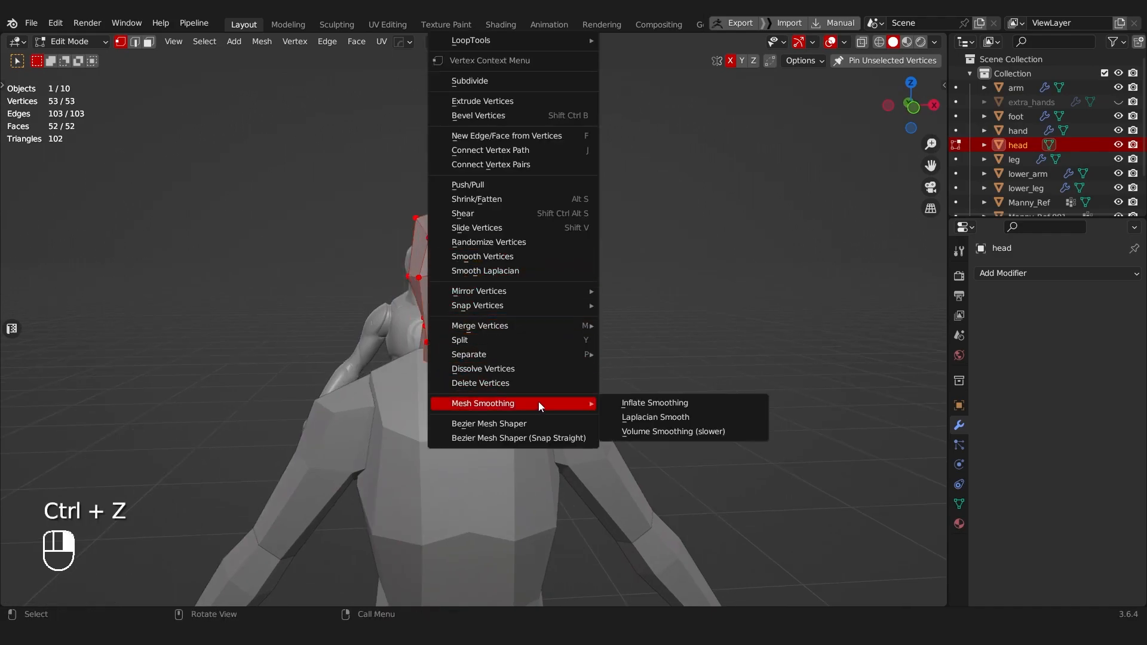
{"action": "left_click", "coordinate": [677, 406]}
{"action": "middle_click_drag", "start_coordinate": [668, 402], "coordinate": [464, 273]}
{"action": "key", "text": "Tab"}
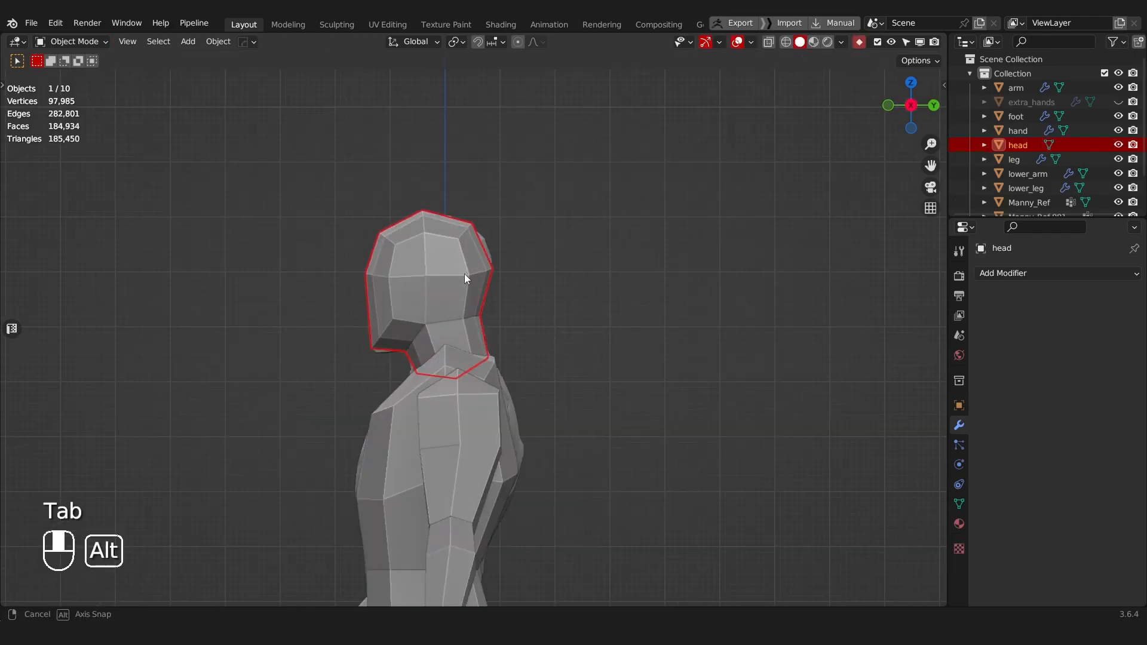
{"action": "scroll", "coordinate": [418, 298], "scroll_direction": "up", "scroll_amount": 6}
Step: Select the front jaw and chin vertices through the mesh and lower them slightly along Z
{"action": "key", "text": "Tab"}
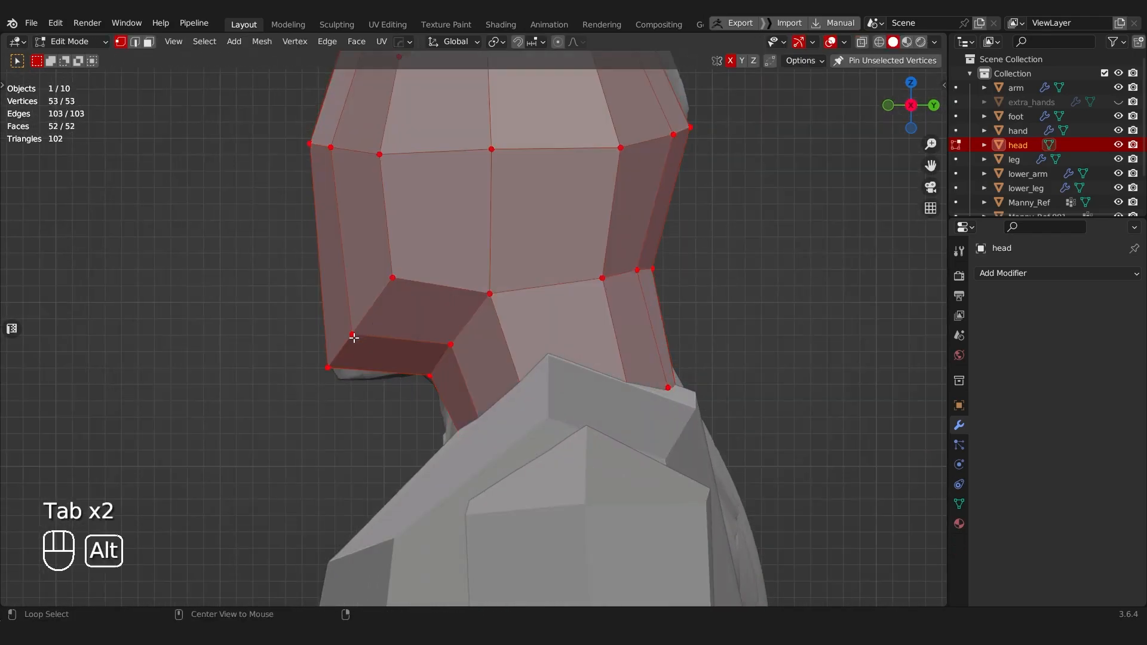
{"action": "key", "text": "alt+z"}
{"action": "left_click_drag", "start_coordinate": [263, 257], "coordinate": [435, 424]}
{"action": "key", "text": "g"}
{"action": "key", "text": "z"}
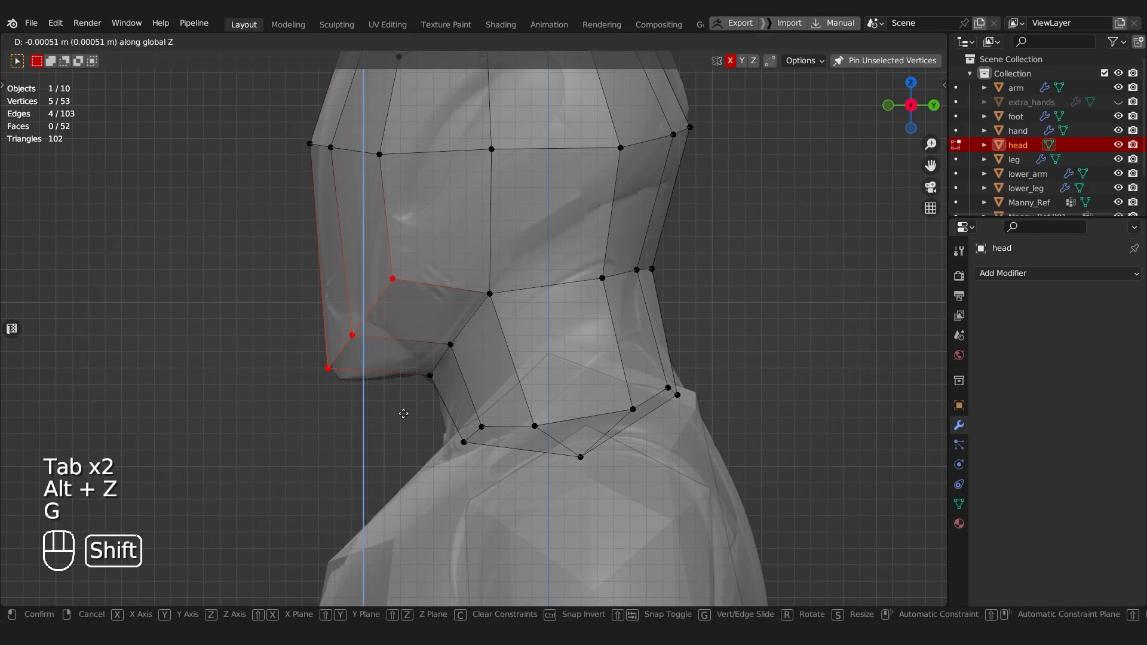
{"action": "left_click", "coordinate": [387, 530], "text": "shift"}
Step: Flatten the horizontal edge loop around the middle of the head by scaling it to 0 along Z
{"action": "middle_click_drag", "start_coordinate": [606, 114], "coordinate": [538, 246], "text": "shift"}
{"action": "scroll", "coordinate": [539, 247], "scroll_direction": "down", "scroll_amount": 2}
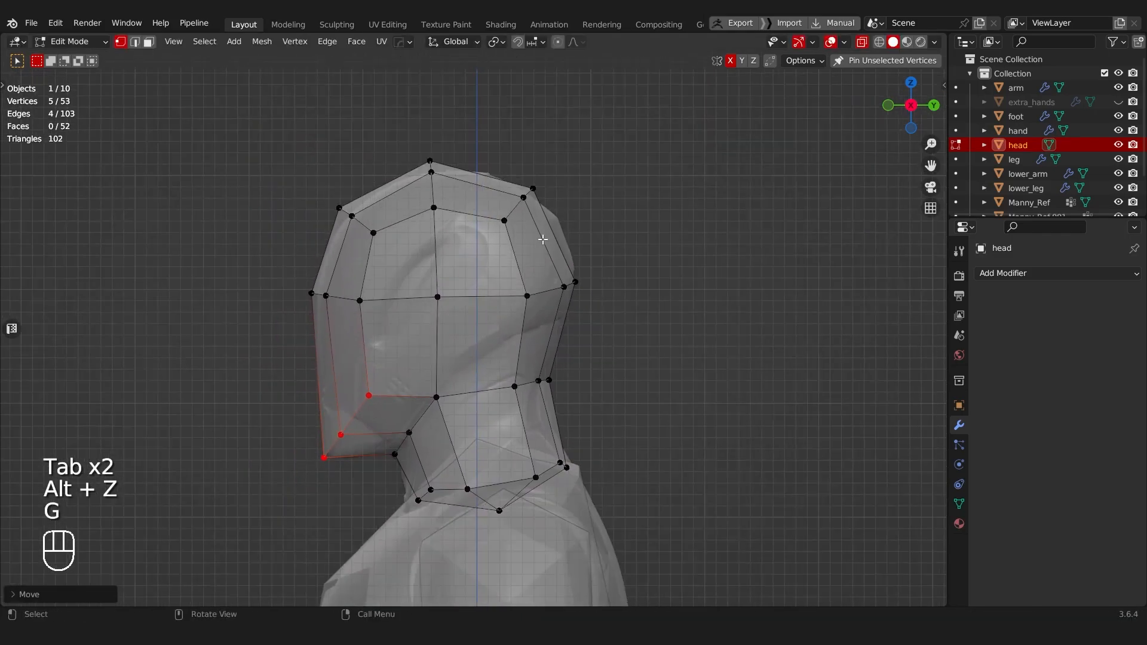
{"action": "scroll", "coordinate": [454, 265], "scroll_direction": "up", "scroll_amount": 2}
{"action": "key", "text": "s"}
{"action": "key", "text": "z"}
{"action": "key", "text": "0"}
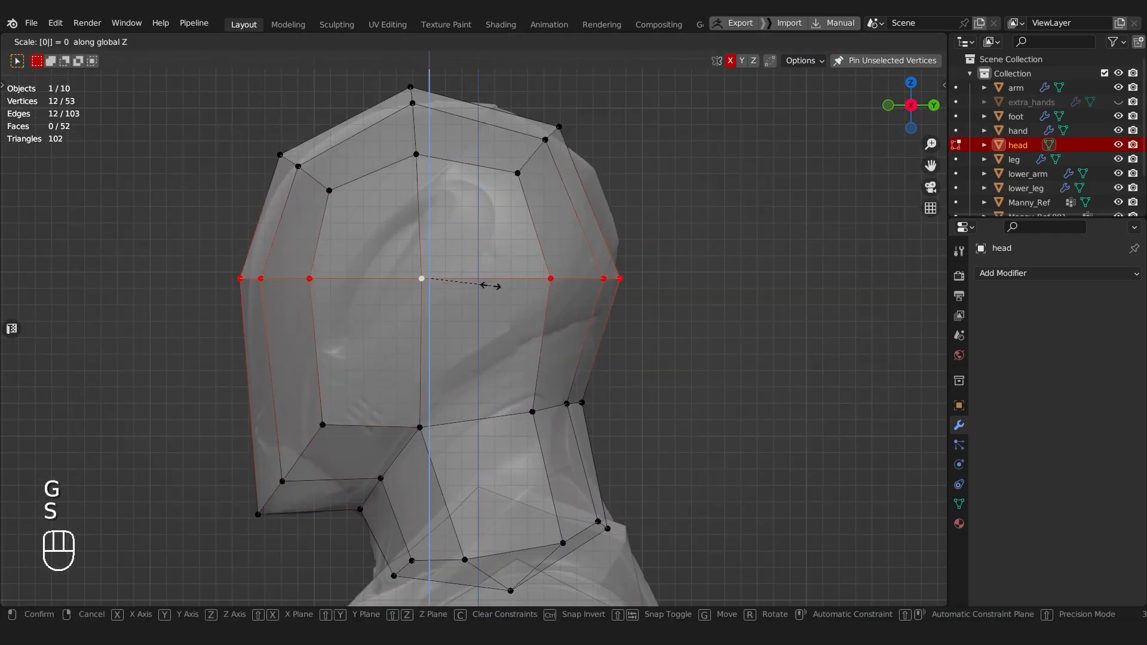
{"action": "key", "text": "Return"}
Step: Rotate the mid-head loop so it slopes down toward the face, and adjust its position against the reference head
{"action": "scroll", "coordinate": [715, 95], "scroll_direction": "down", "scroll_amount": 2}
{"action": "key", "text": "r"}
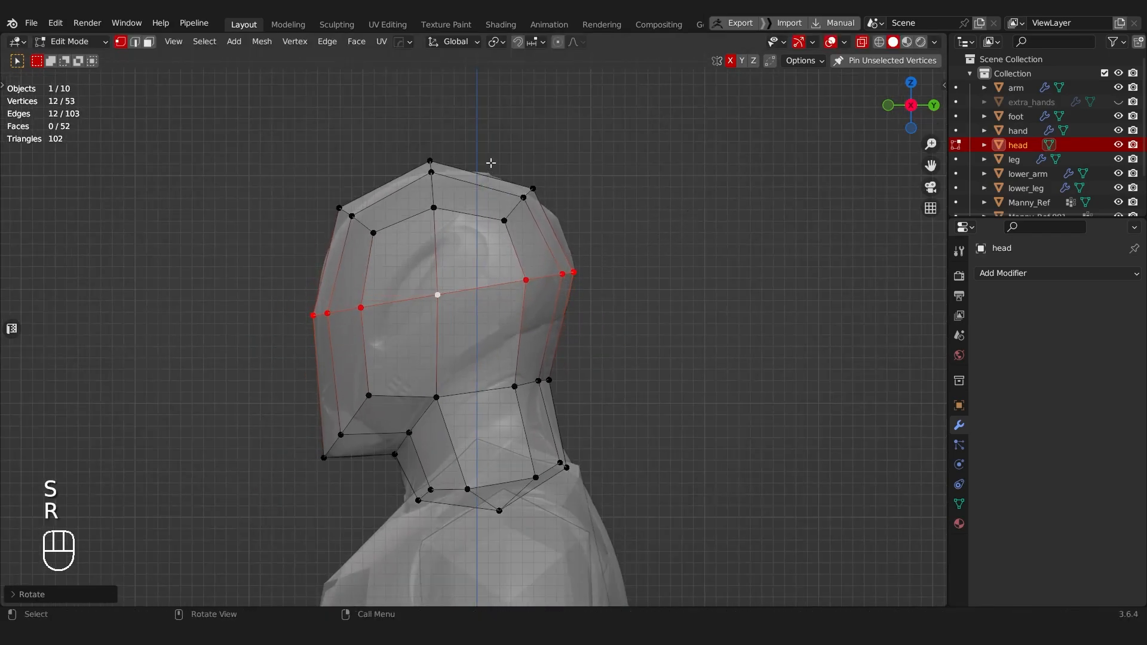
{"action": "key", "text": "g"}
{"action": "left_click", "coordinate": [573, 210]}
{"action": "key", "text": "g"}
{"action": "left_click", "coordinate": [451, 197]}
Step: Inspect the head's reshaped contour in Object Mode from several angles and distances
{"action": "scroll", "coordinate": [332, 180], "scroll_direction": "down", "scroll_amount": 5}
{"action": "key", "text": "Tab"}
{"action": "middle_click_drag", "start_coordinate": [471, 313], "coordinate": [442, 279]}
{"action": "key", "text": "a"}
{"action": "scroll", "coordinate": [581, 332], "scroll_direction": "up", "scroll_amount": 3}
{"action": "scroll", "coordinate": [453, 250], "scroll_direction": "down", "scroll_amount": 1}
{"action": "scroll", "coordinate": [495, 311], "scroll_direction": "up", "scroll_amount": 4}
{"action": "scroll", "coordinate": [436, 296], "scroll_direction": "up", "scroll_amount": 2}
Step: Move the pair of mid-loop vertices at the sides of the face about 0.007 m forward along Y
{"action": "key", "text": "Tab"}
{"action": "left_click", "coordinate": [362, 287]}
{"action": "key", "text": "alt+z"}
{"action": "left_click", "coordinate": [387, 244]}
{"action": "key", "text": "g"}
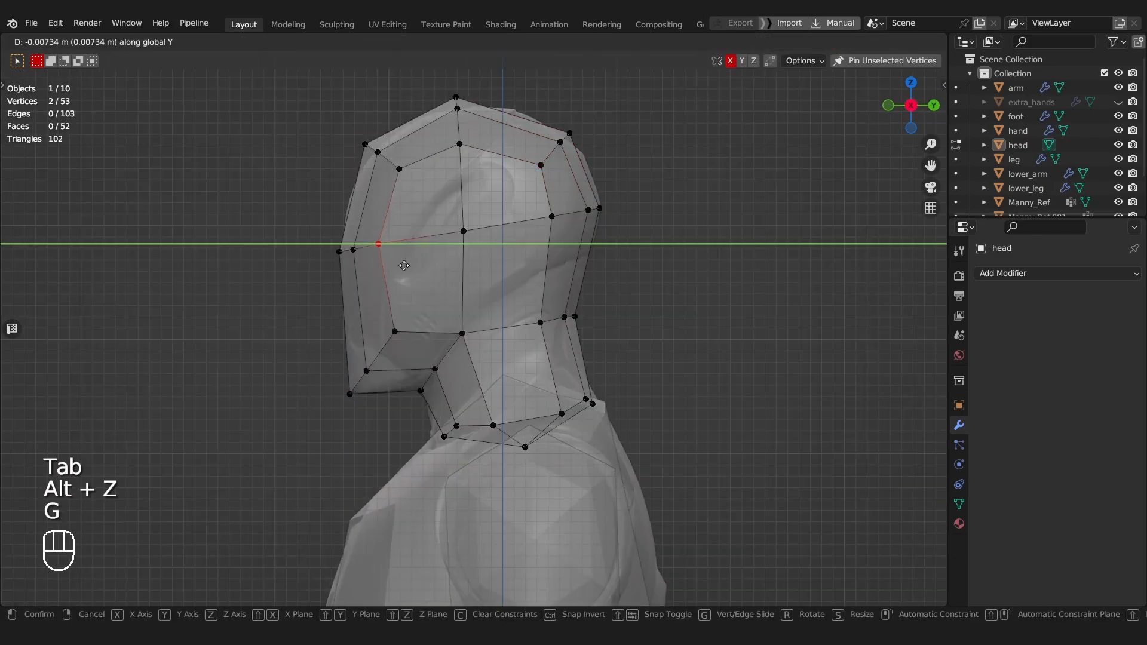
{"action": "left_click", "coordinate": [404, 265]}
Step: Return the head to Object Mode, save the file and deselect everything
{"action": "key", "text": "Tab"}
{"action": "scroll", "coordinate": [403, 221], "scroll_direction": "down", "scroll_amount": 5}
{"action": "middle_click_drag", "start_coordinate": [403, 221], "coordinate": [559, 233]}
{"action": "key", "text": "ctrl+s"}
{"action": "left_click", "coordinate": [569, 269]}
Step: Examine the complete low-poly character and its head beside the mannequin references from the side and front
{"action": "middle_click_drag", "start_coordinate": [565, 241], "coordinate": [405, 238]}
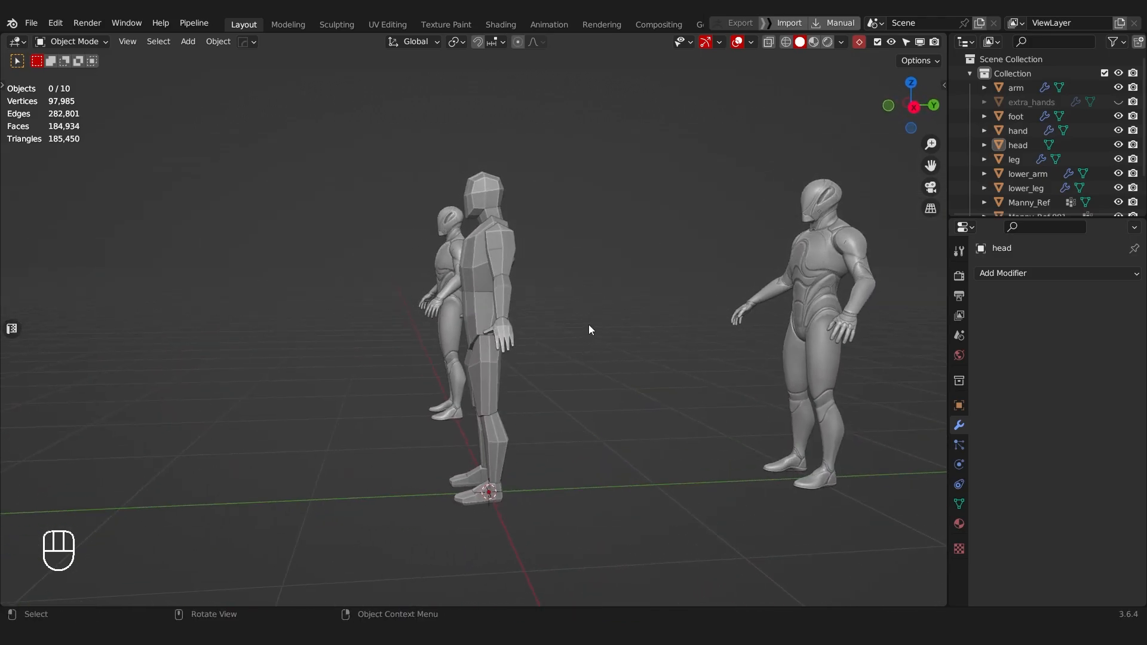
{"action": "middle_click_drag", "start_coordinate": [553, 320], "coordinate": [630, 307]}
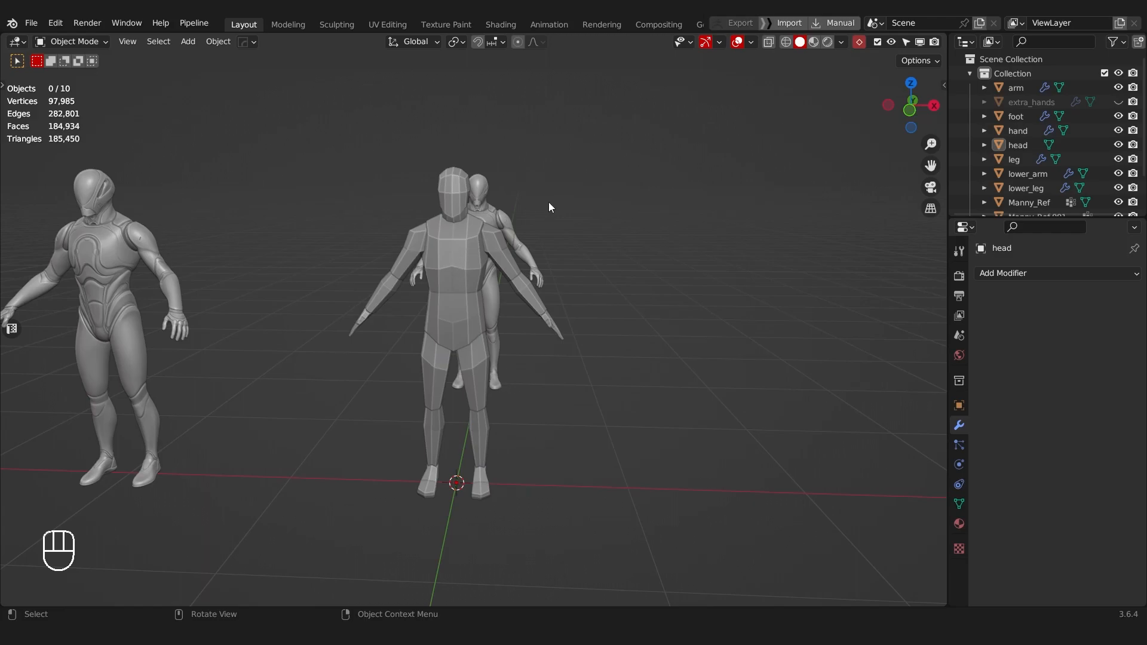
{"action": "left_click", "coordinate": [461, 192]}
{"action": "middle_click_drag", "start_coordinate": [460, 192], "coordinate": [489, 242]}
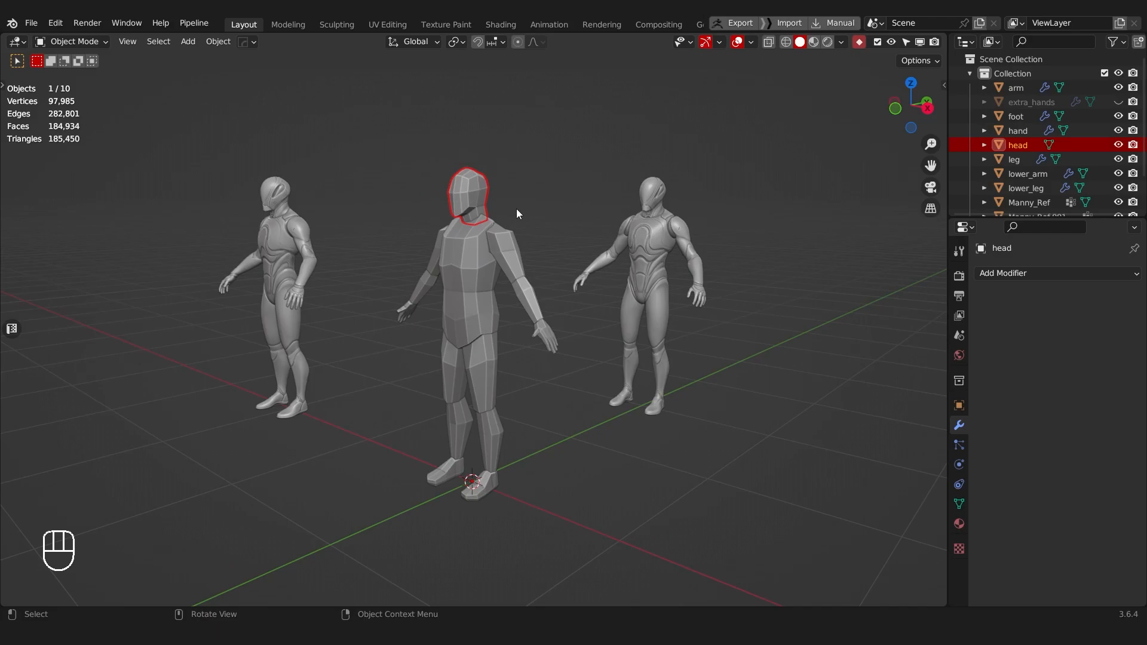
{"action": "left_click", "coordinate": [587, 437]}
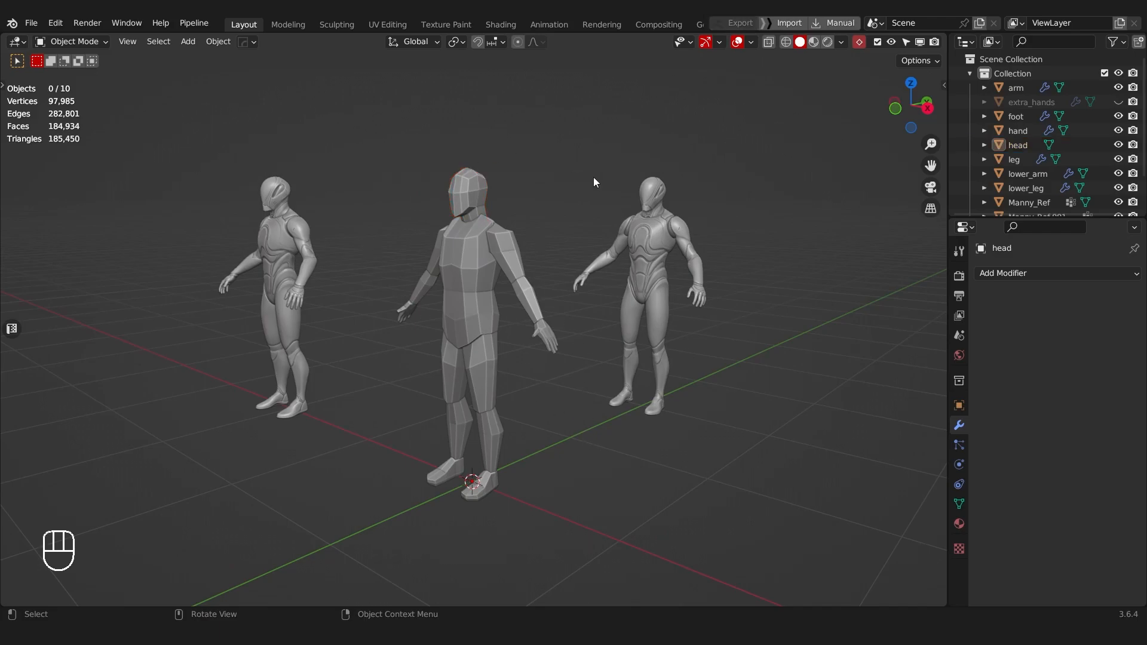
{"action": "middle_click_drag", "start_coordinate": [611, 471], "coordinate": [680, 470]}
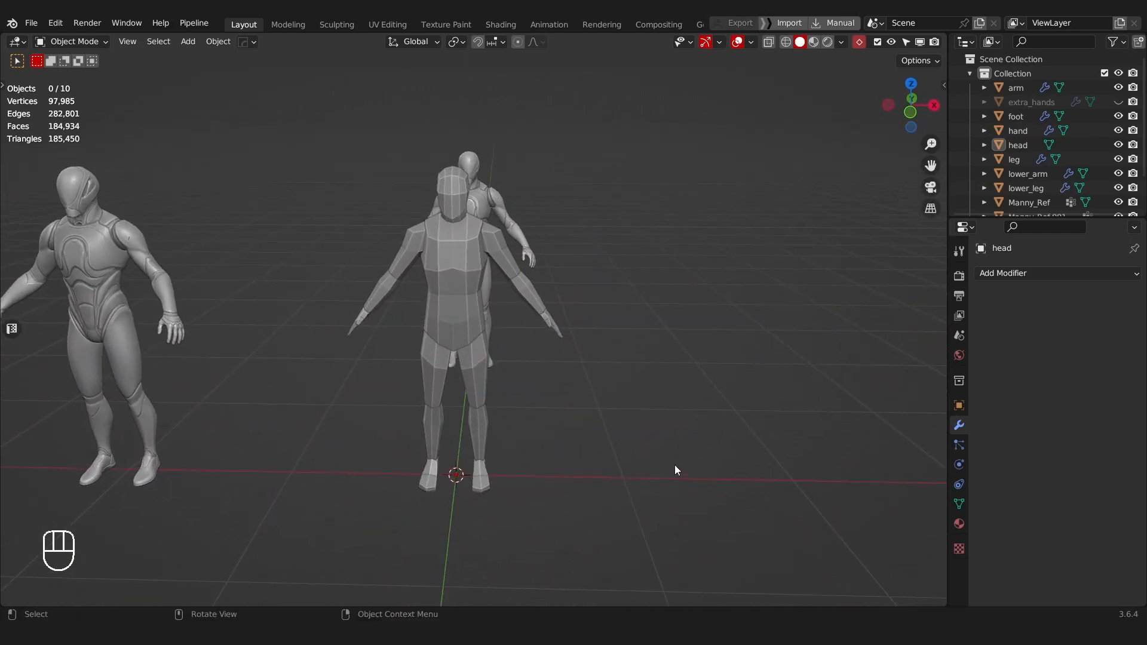
{"action": "middle_click_drag", "start_coordinate": [634, 348], "coordinate": [645, 425]}
{"action": "scroll", "coordinate": [496, 388], "scroll_direction": "up", "scroll_amount": 2}
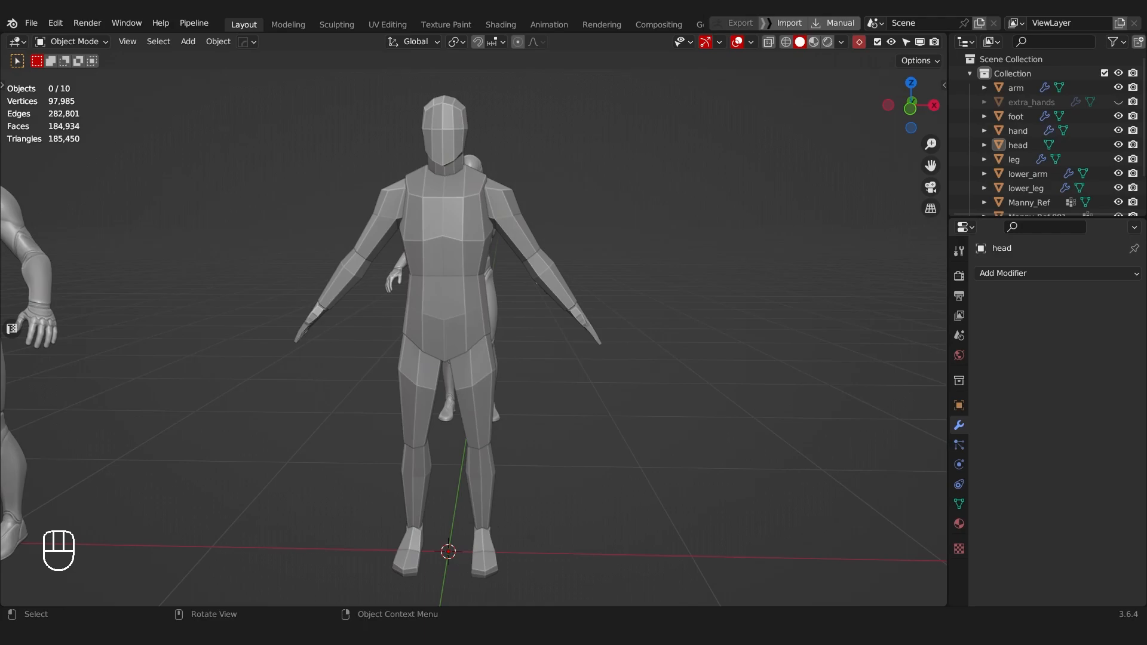
{"action": "middle_click_drag", "start_coordinate": [506, 324], "coordinate": [552, 283]}
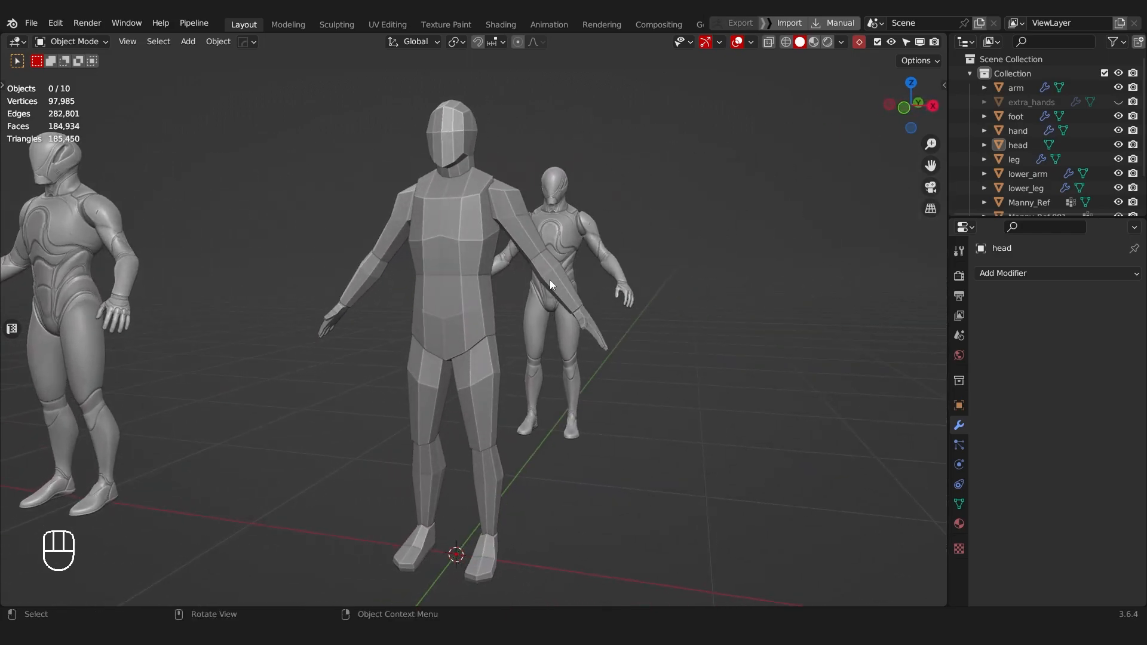